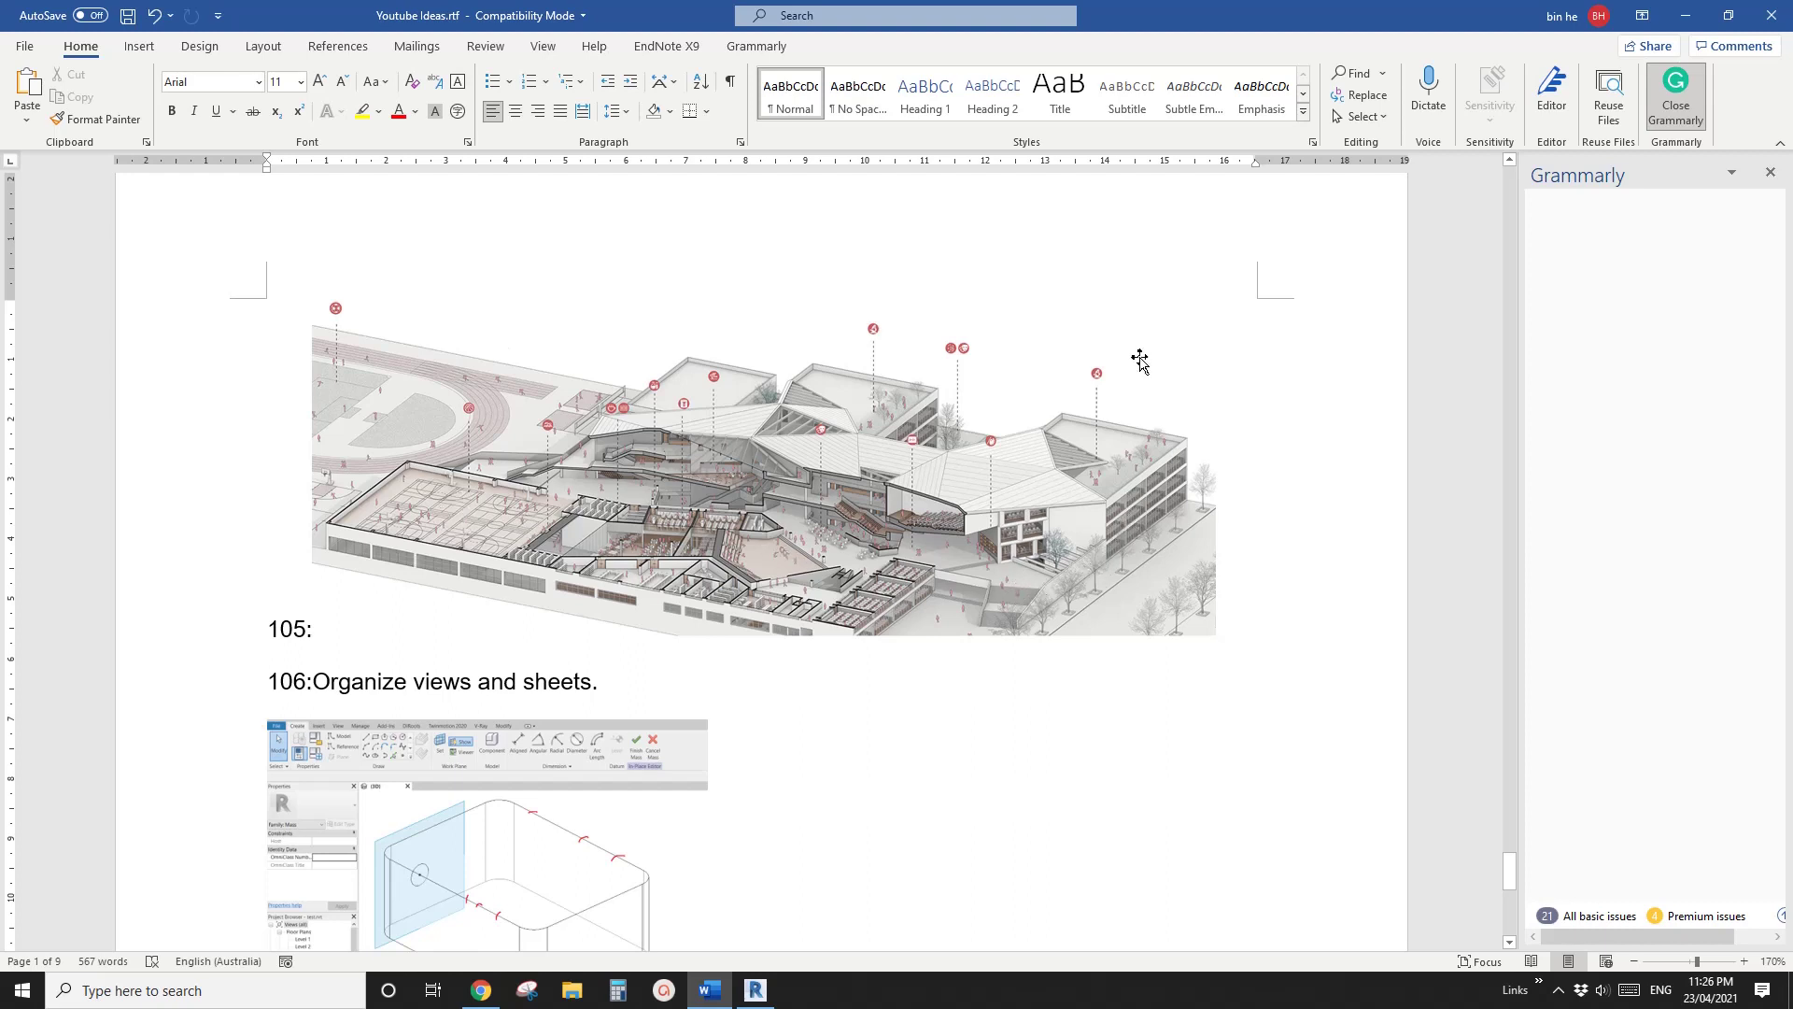
Switch to Revit and create a new project from the Architectural Template
click(756, 990)
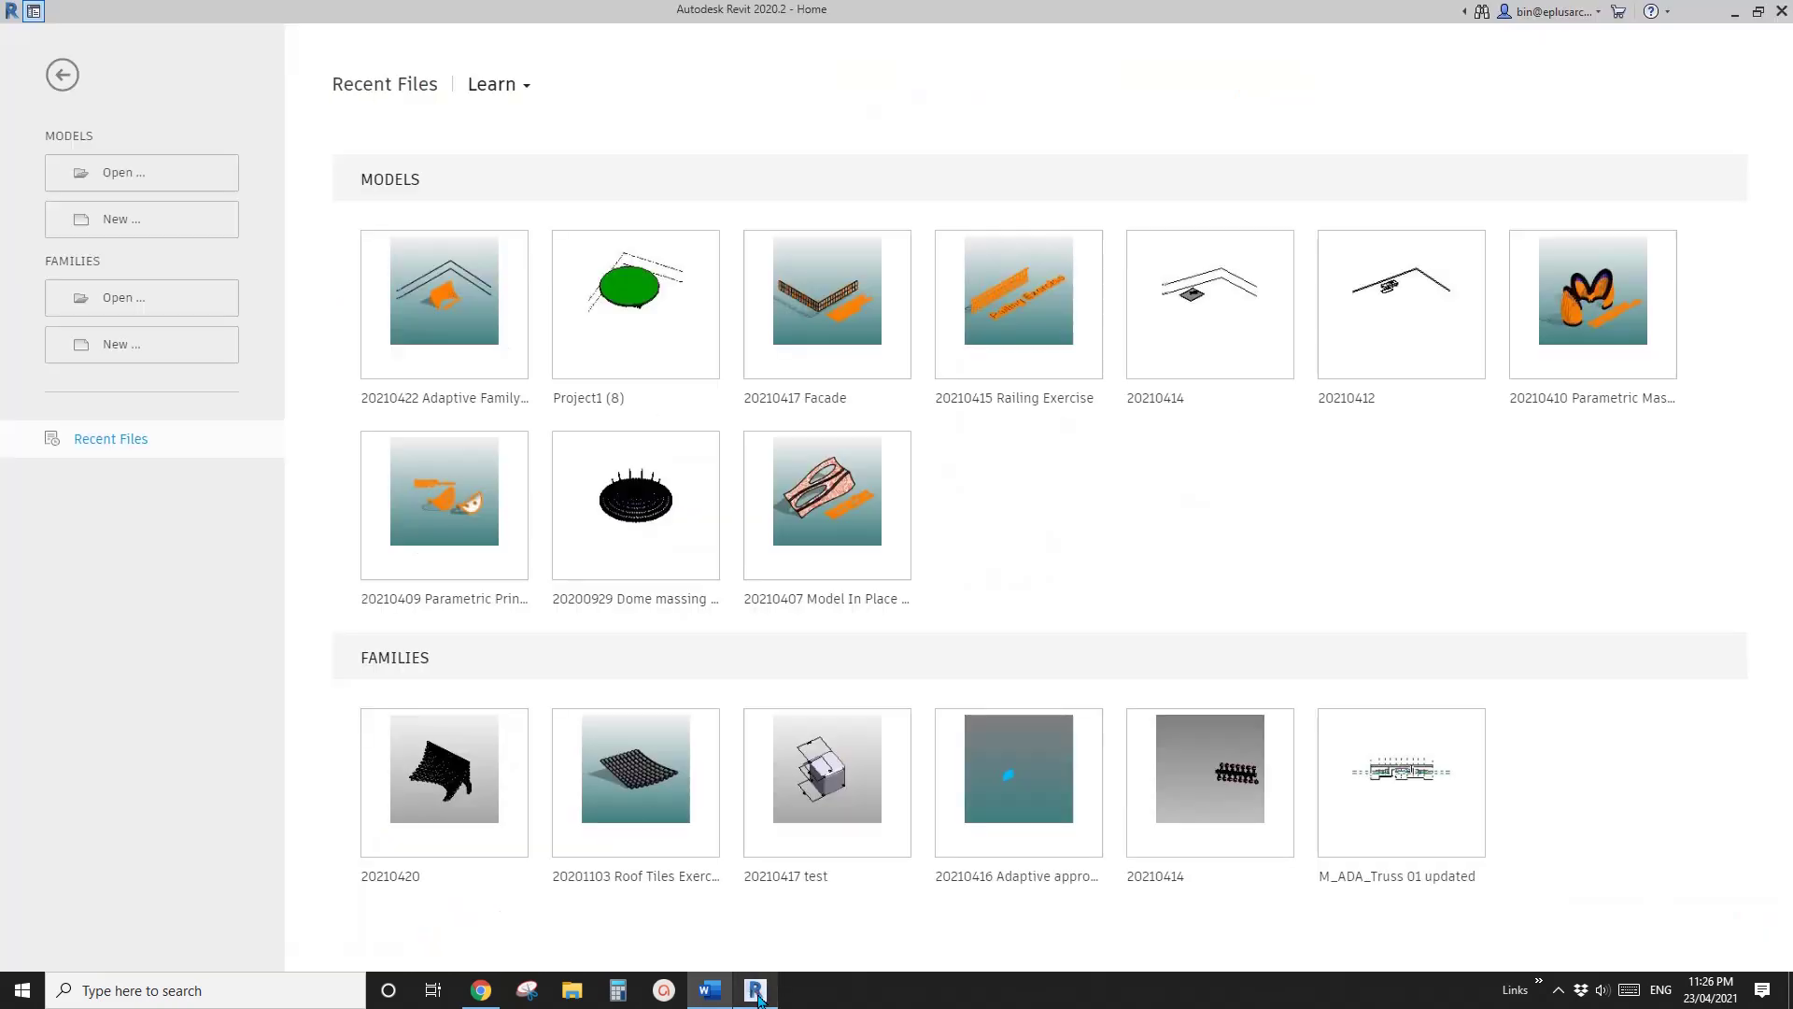
click(128, 234)
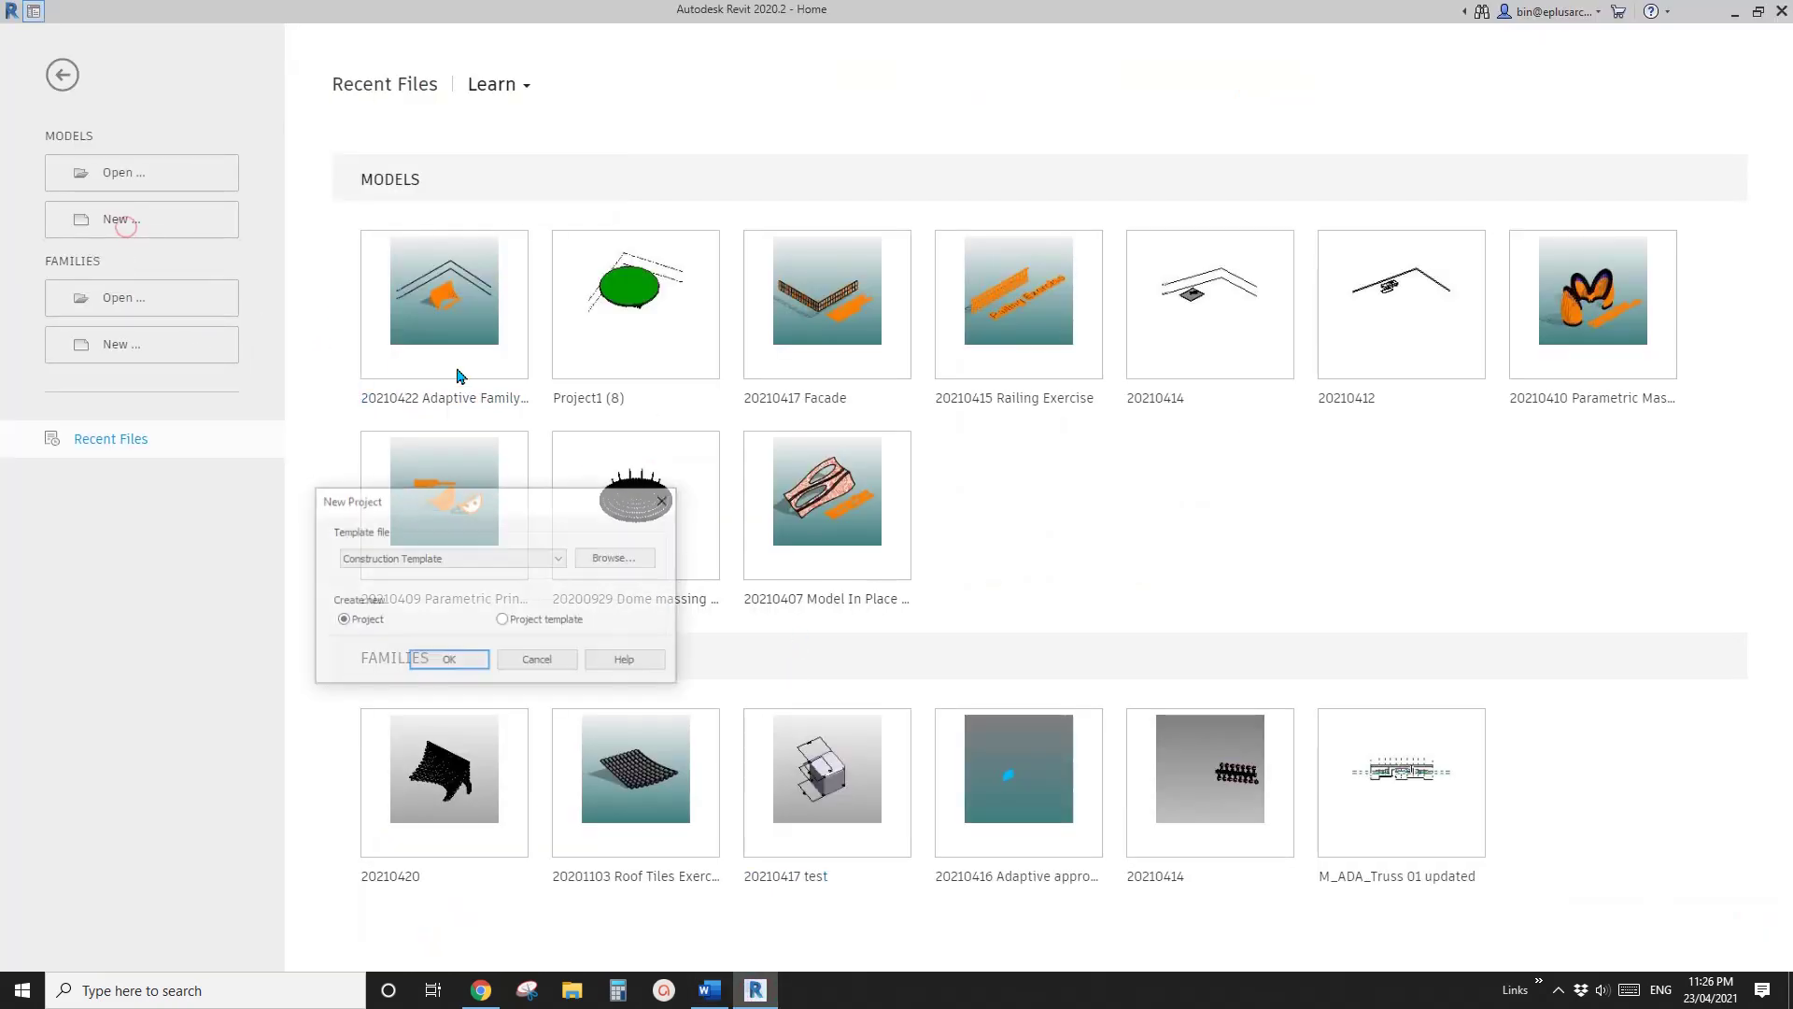
click(504, 558)
click(439, 601)
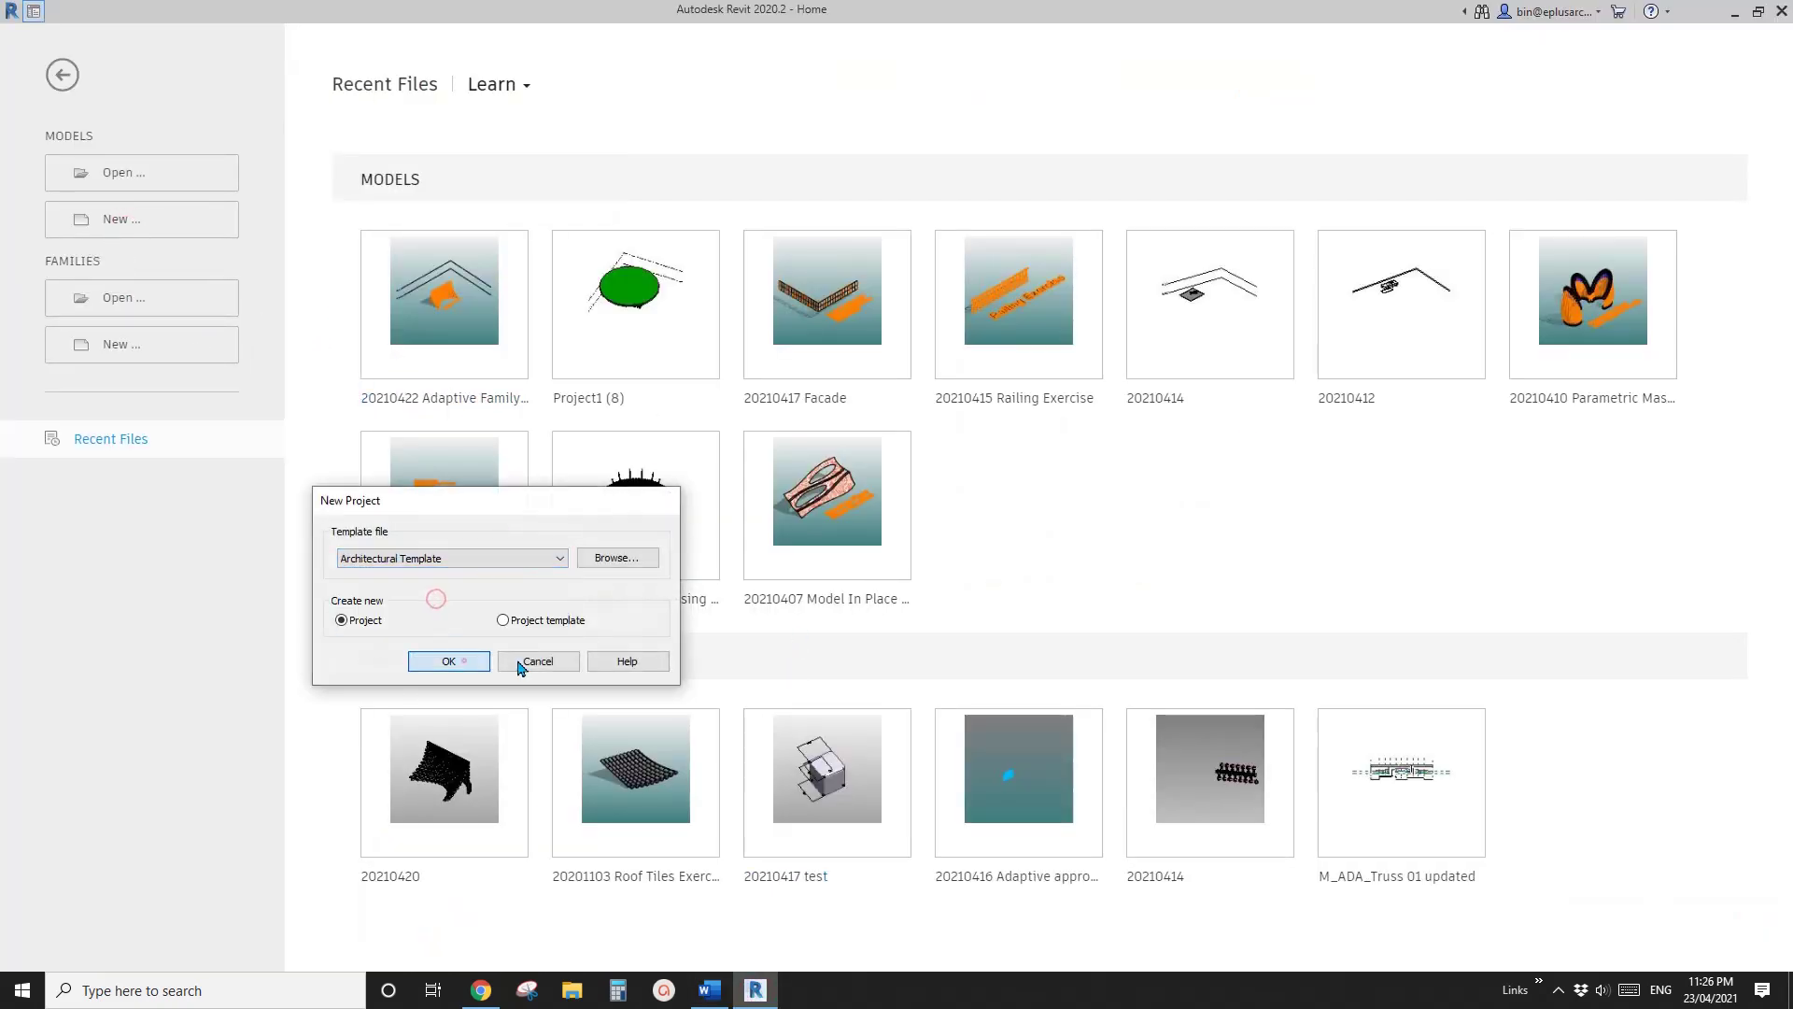
click(465, 660)
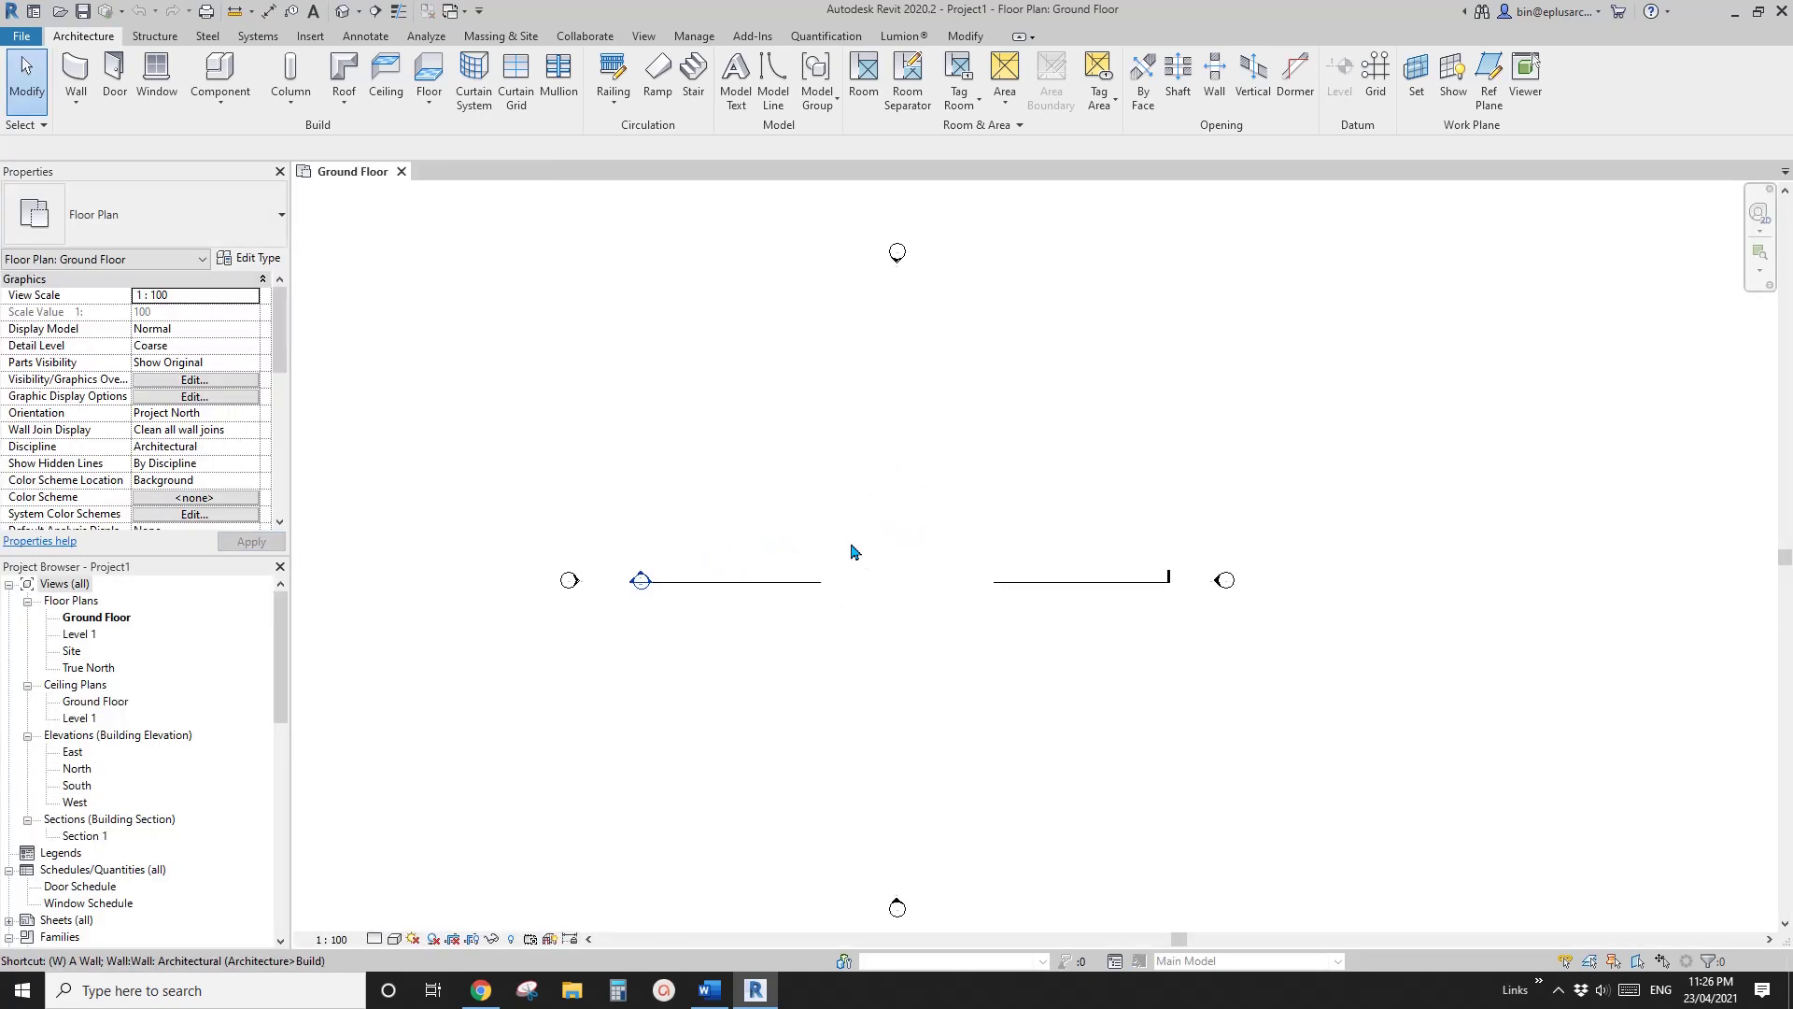
Draw three overlapping rectangular loops of Double brick - 270 walls on the Ground Floor plan, stepping from north-west to south-west
key(w)
key(a)
click(766, 62)
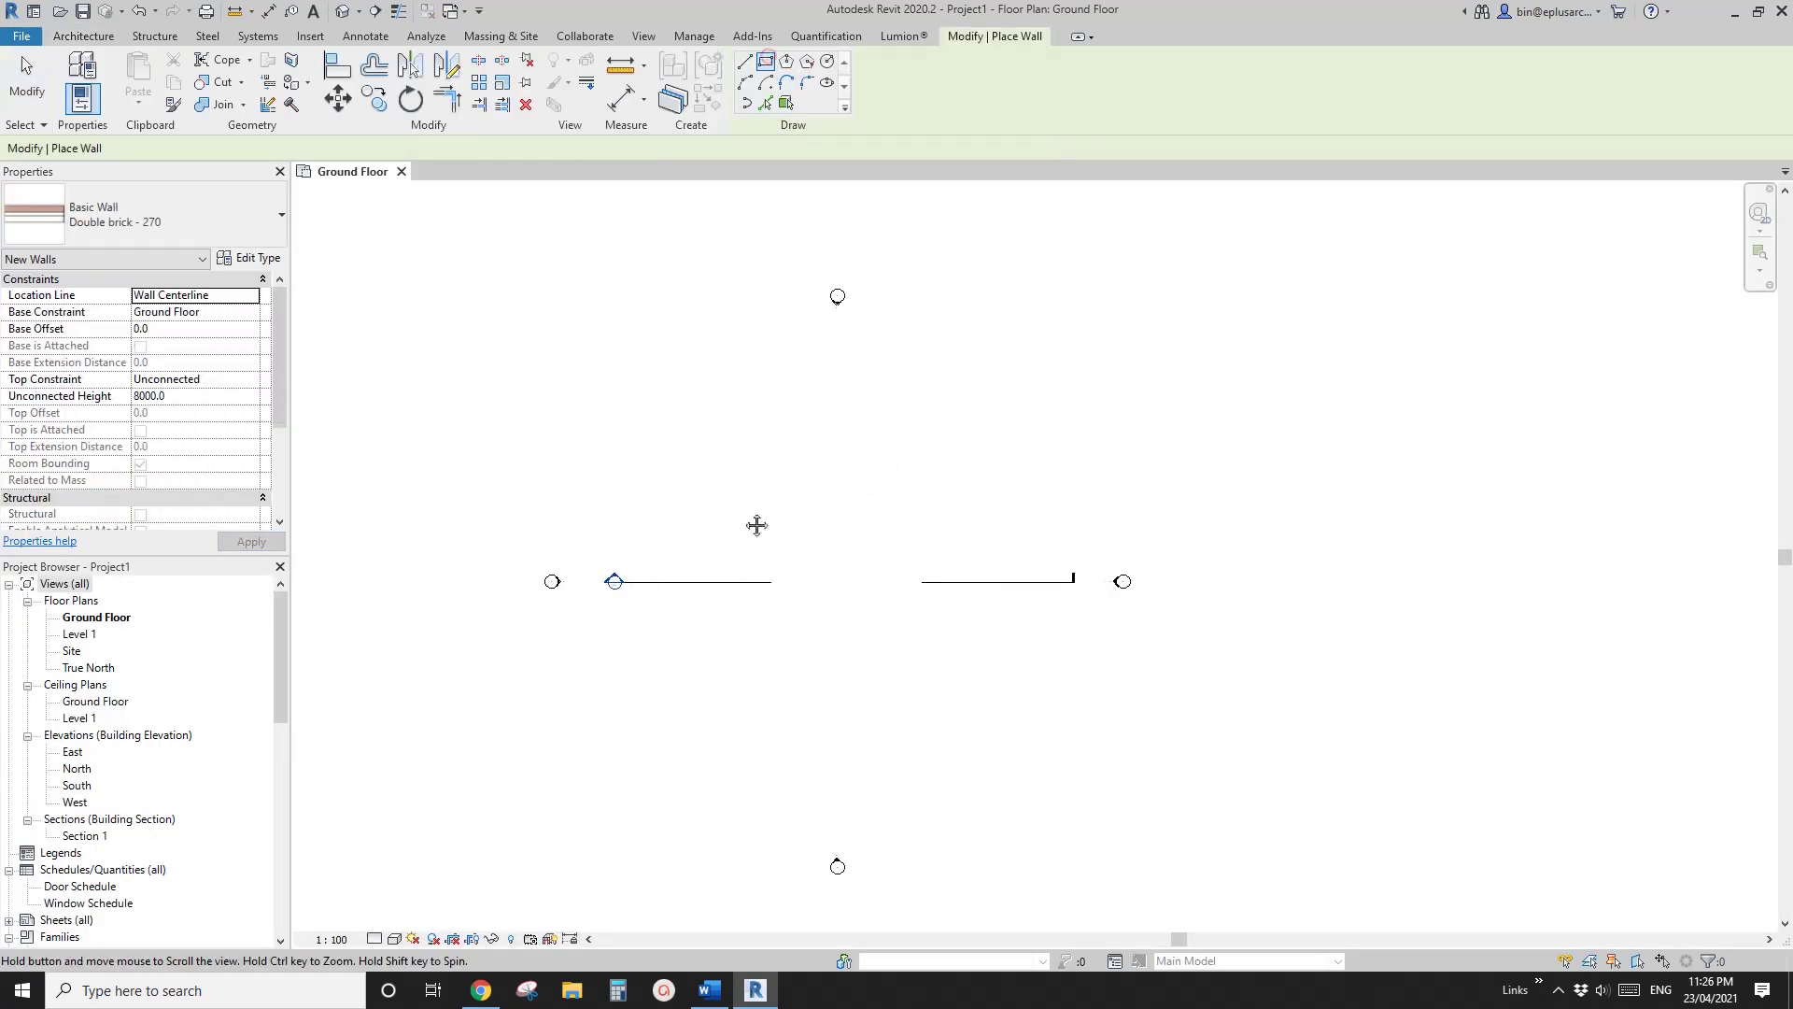
click(885, 542)
click(757, 510)
click(950, 613)
click(678, 569)
click(838, 681)
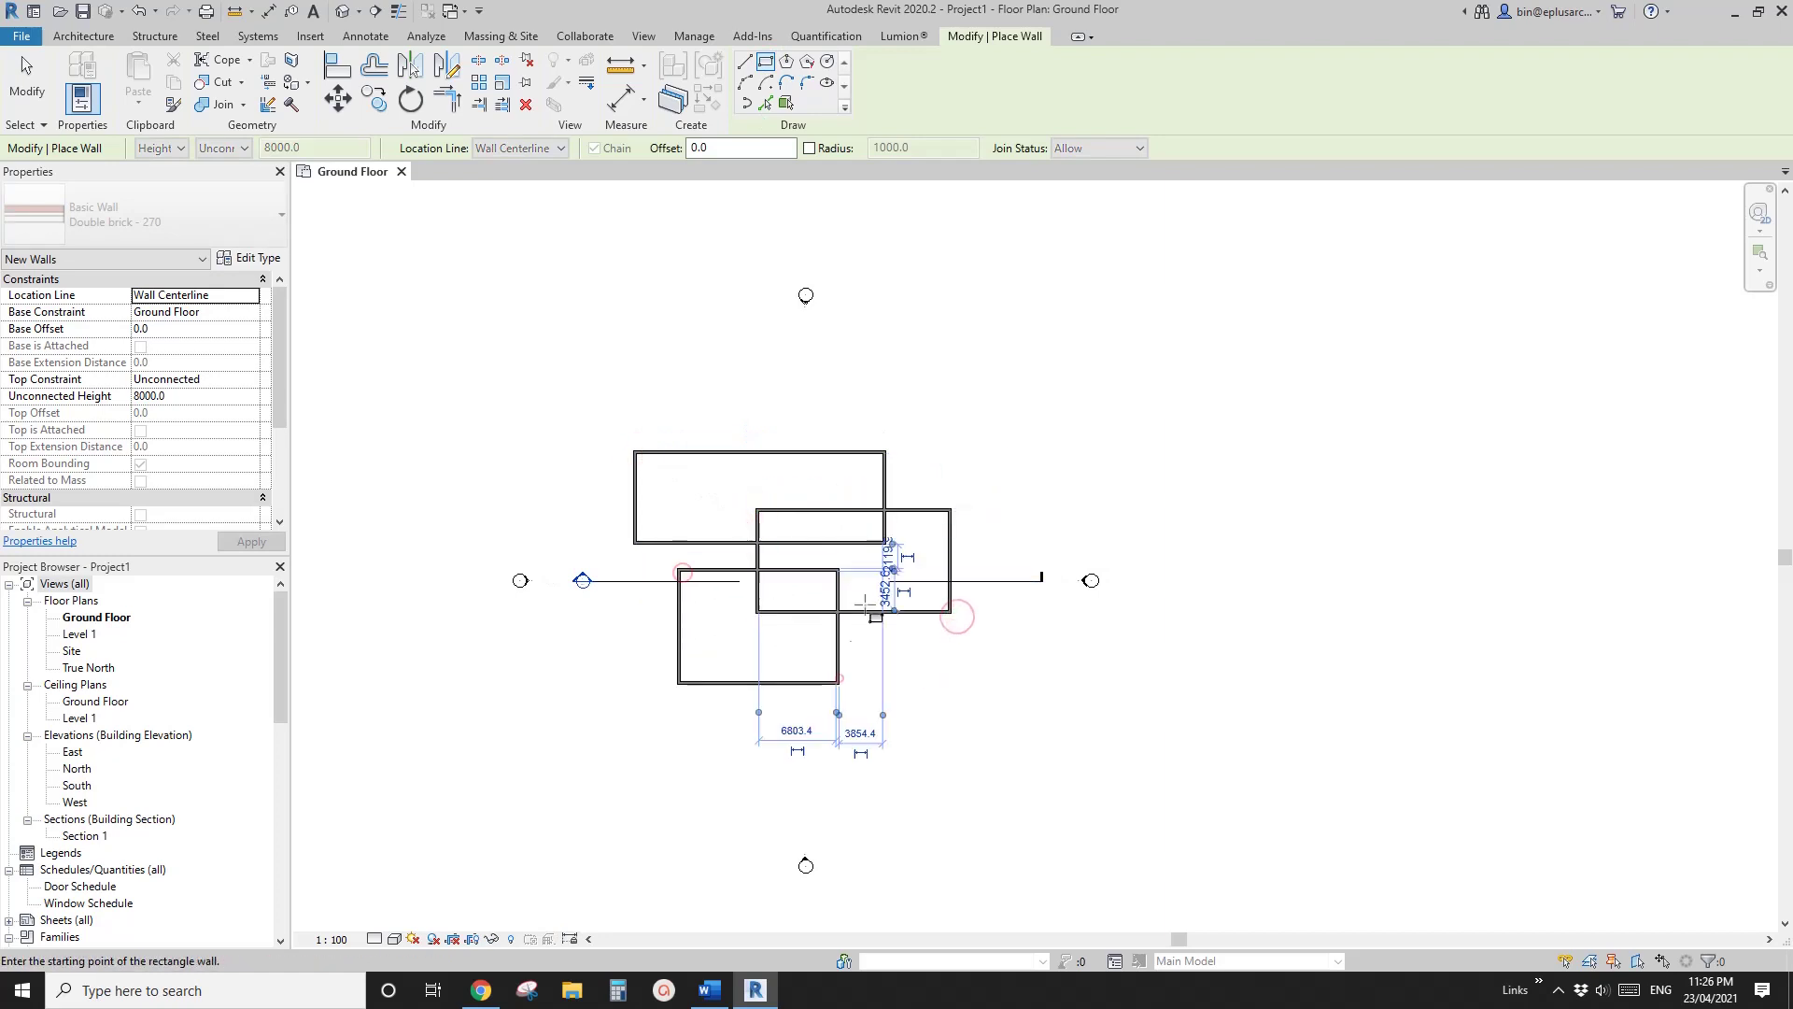
Draw three more overlapping rectangular wall loops across the southern half of the plan, the last about 11000 by 8000 mm
click(840, 571)
click(974, 670)
click(911, 591)
click(1061, 695)
click(774, 640)
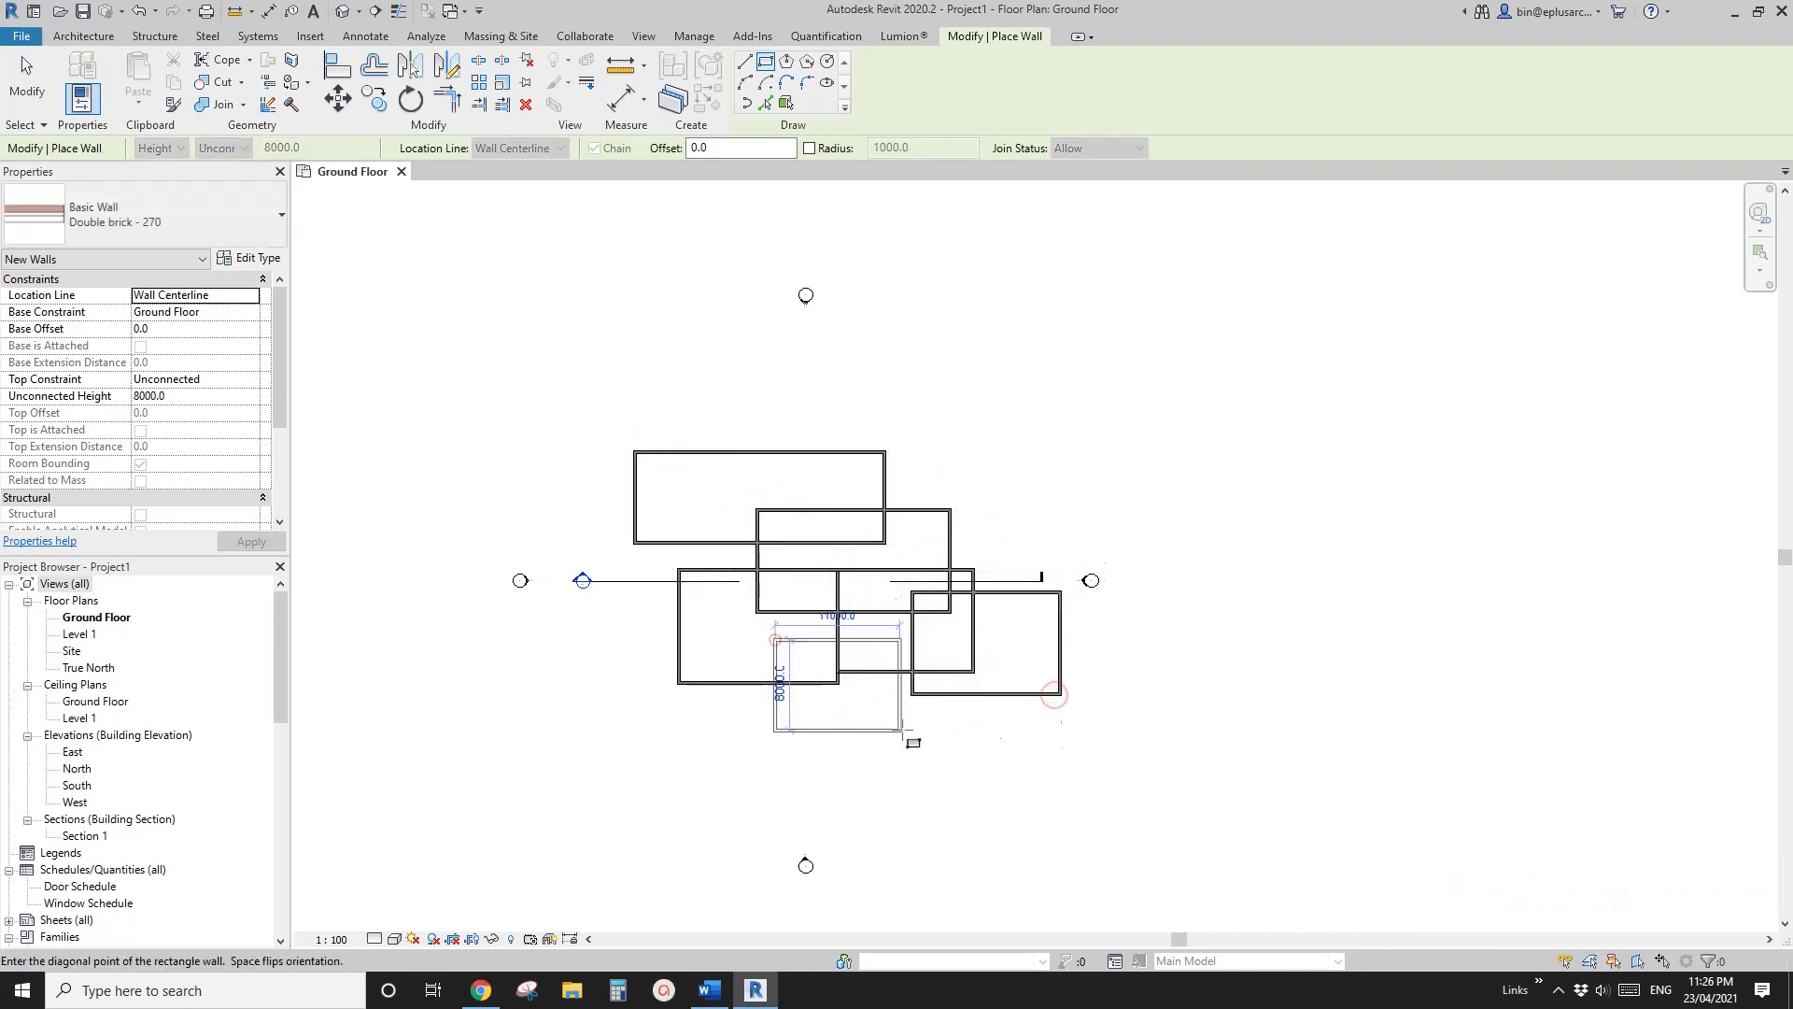
click(900, 731)
Draw two rectangular wall loops in the north-east, overlapping each other, and end the wall command
click(911, 473)
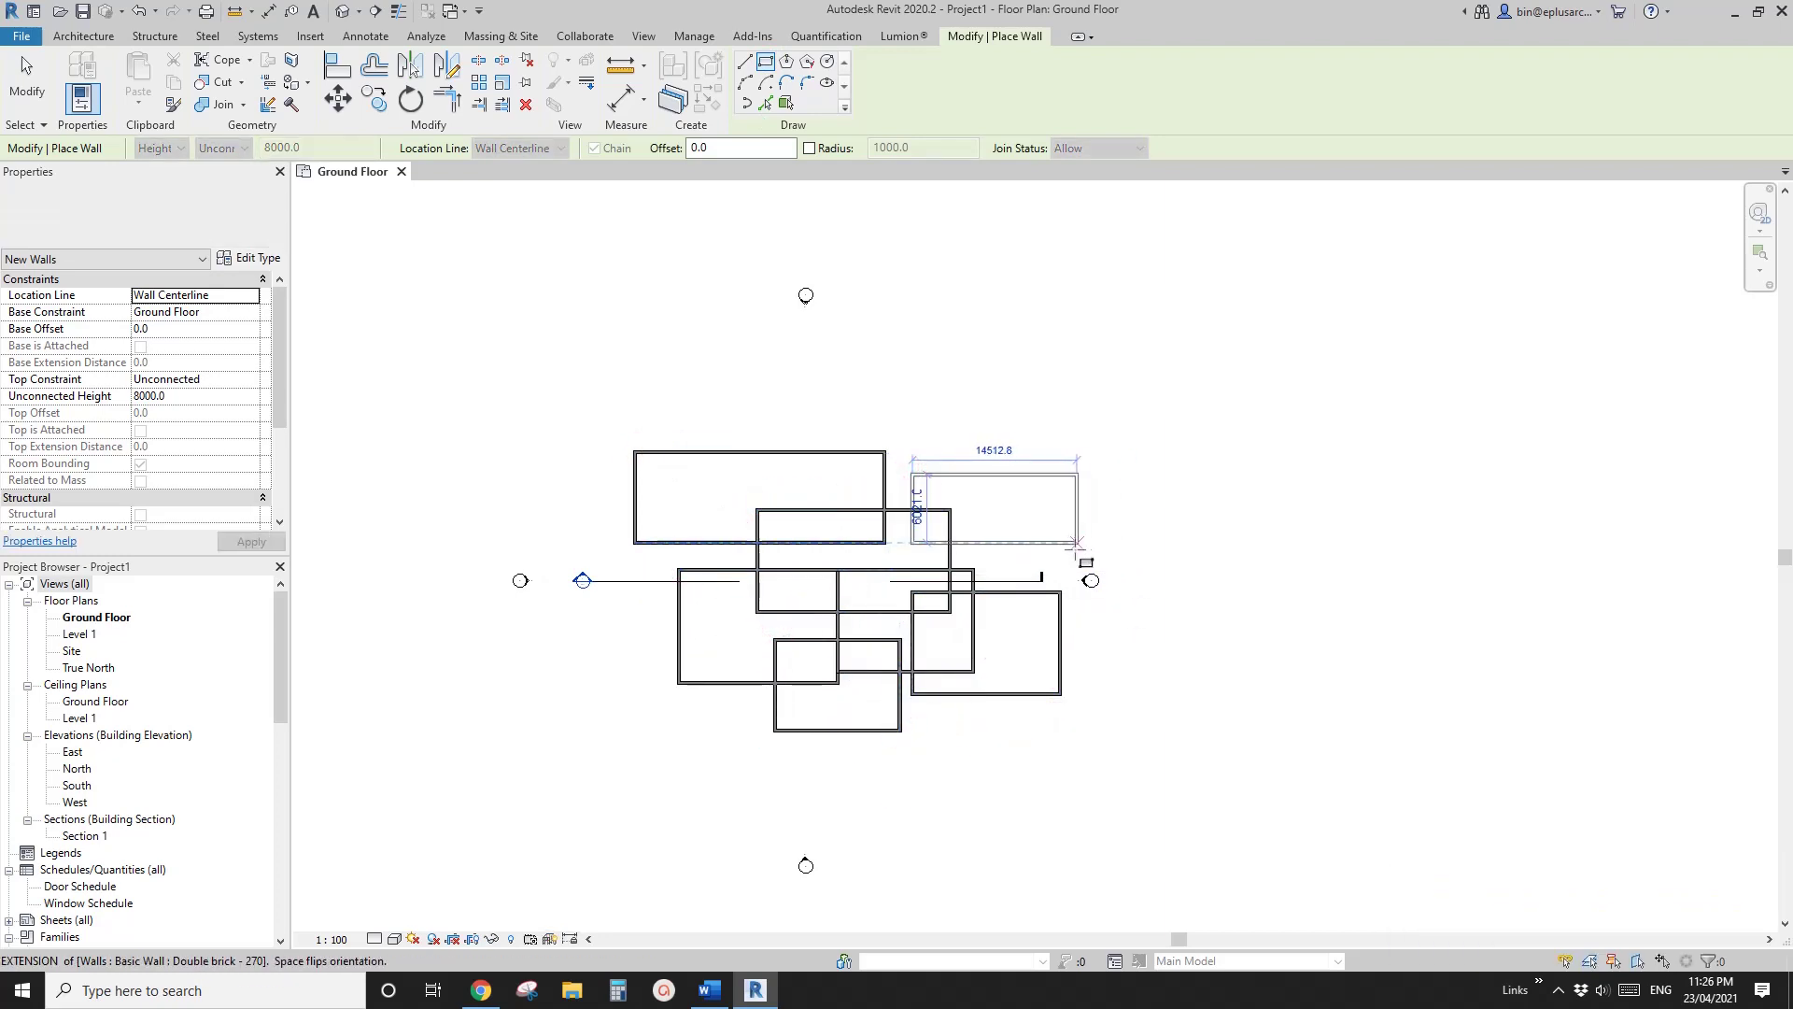
click(1072, 542)
click(823, 399)
click(993, 489)
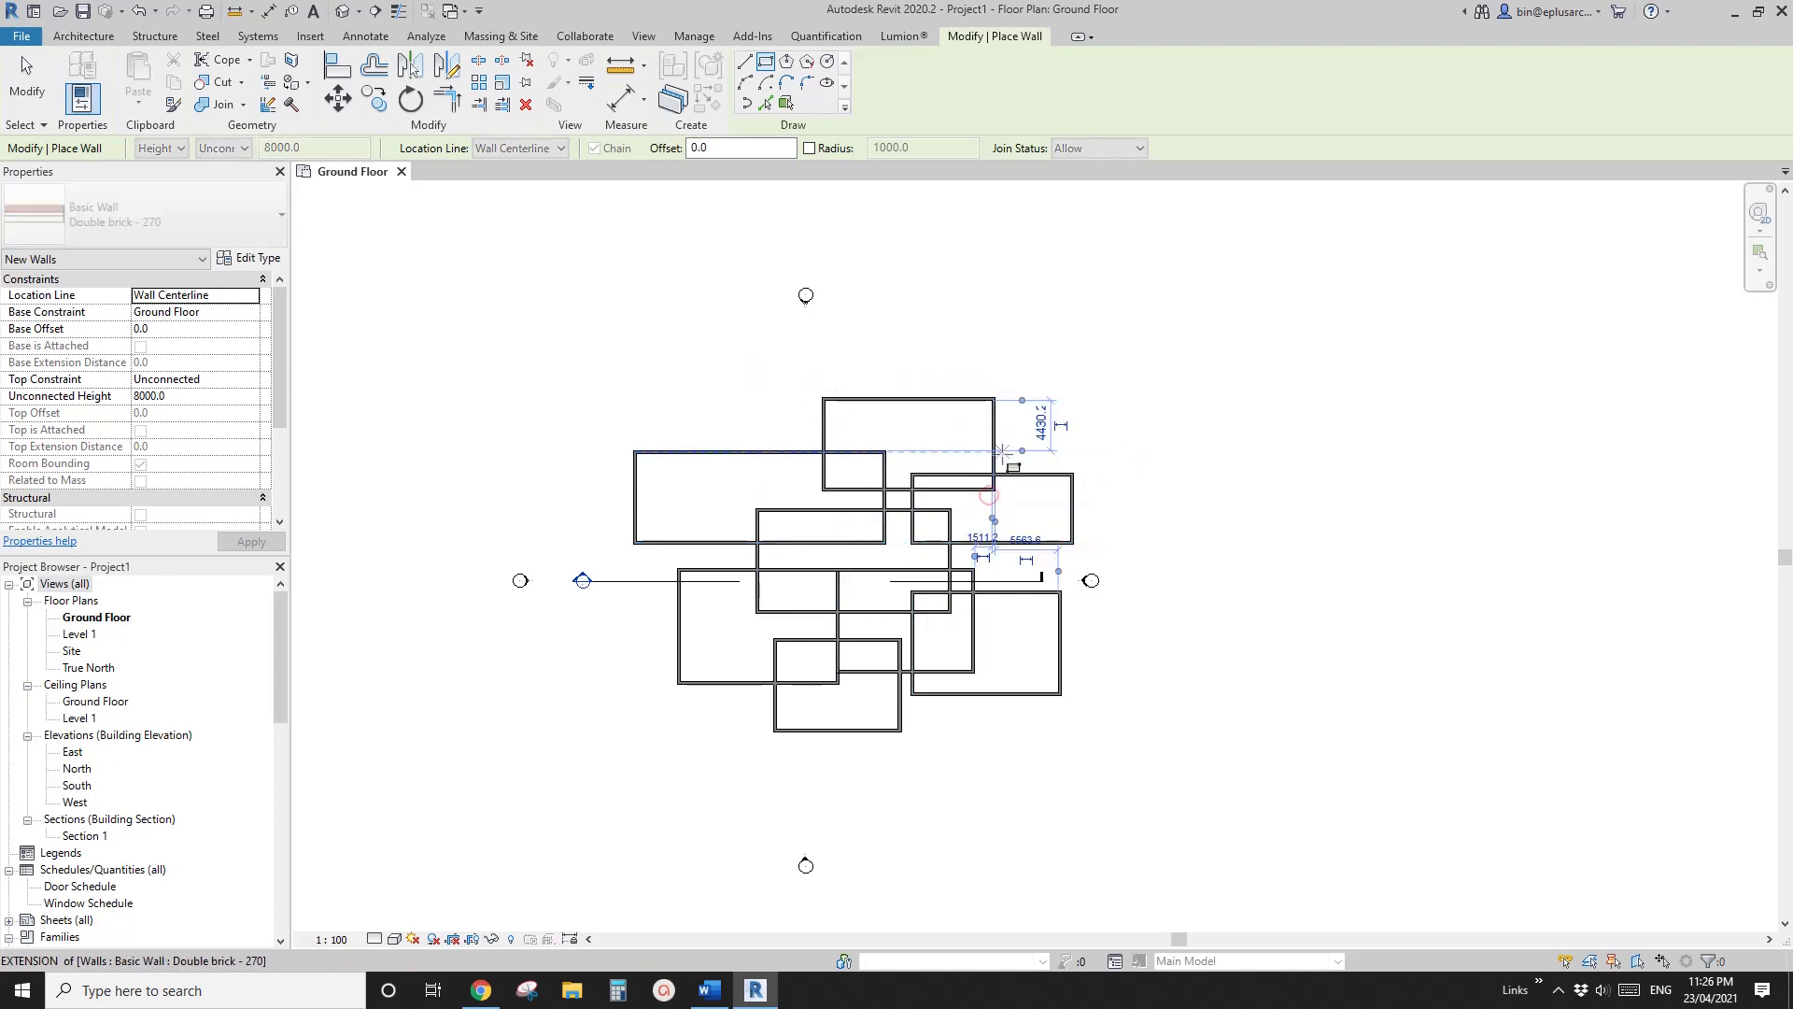
key(Escape)
key(Escape)
In the default 3D view, create a footprint roof on Level 1 over the front-left block and attach the highlighted walls
click(342, 11)
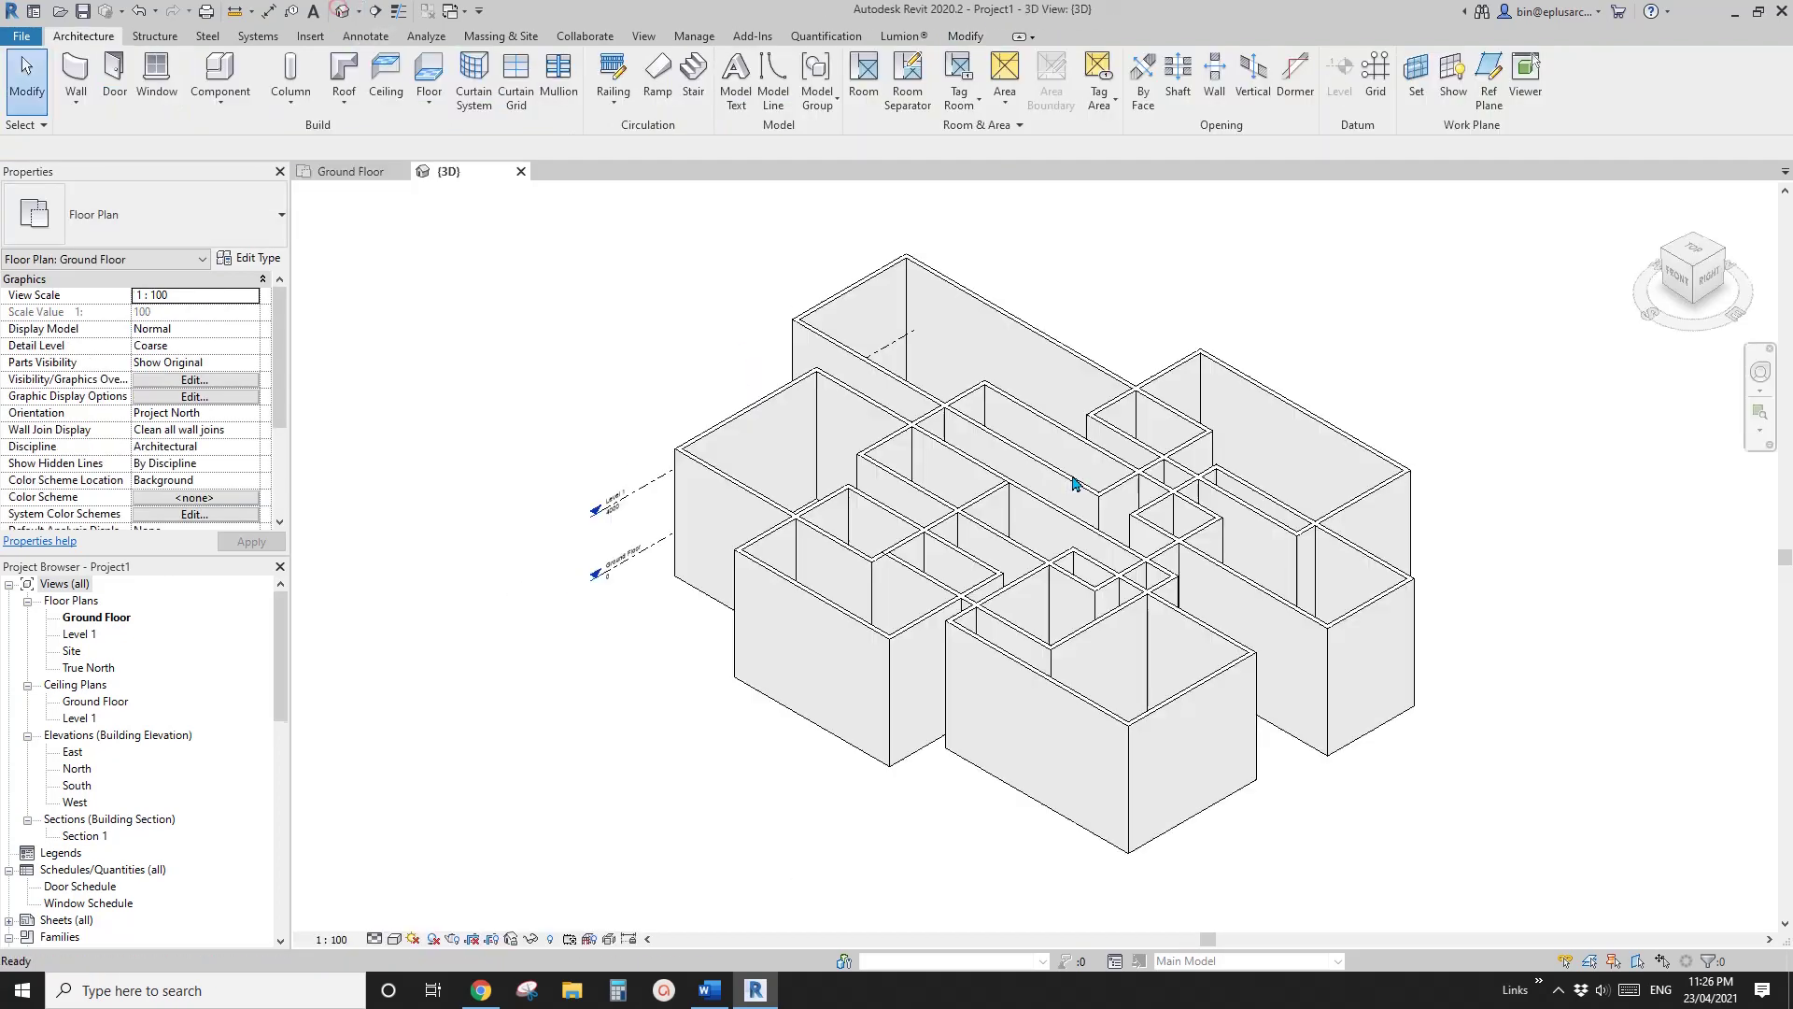
shift+middle_drag(1111, 624, 970, 553)
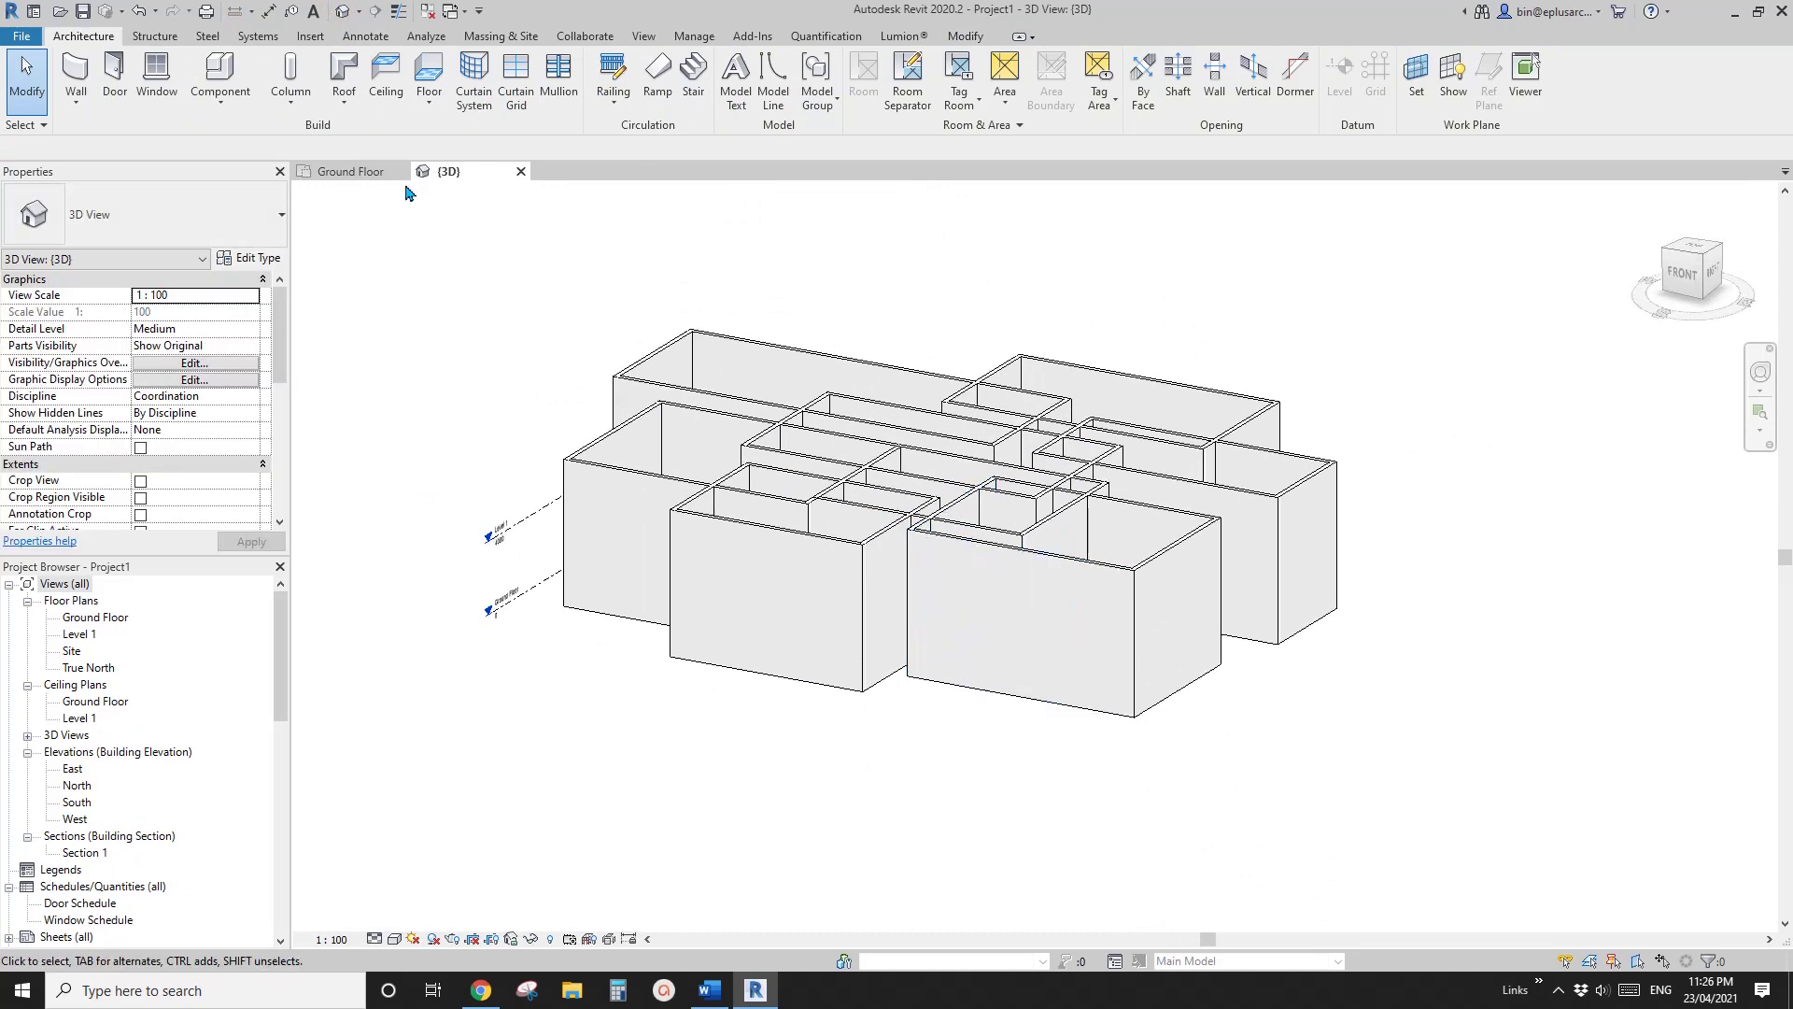
click(340, 71)
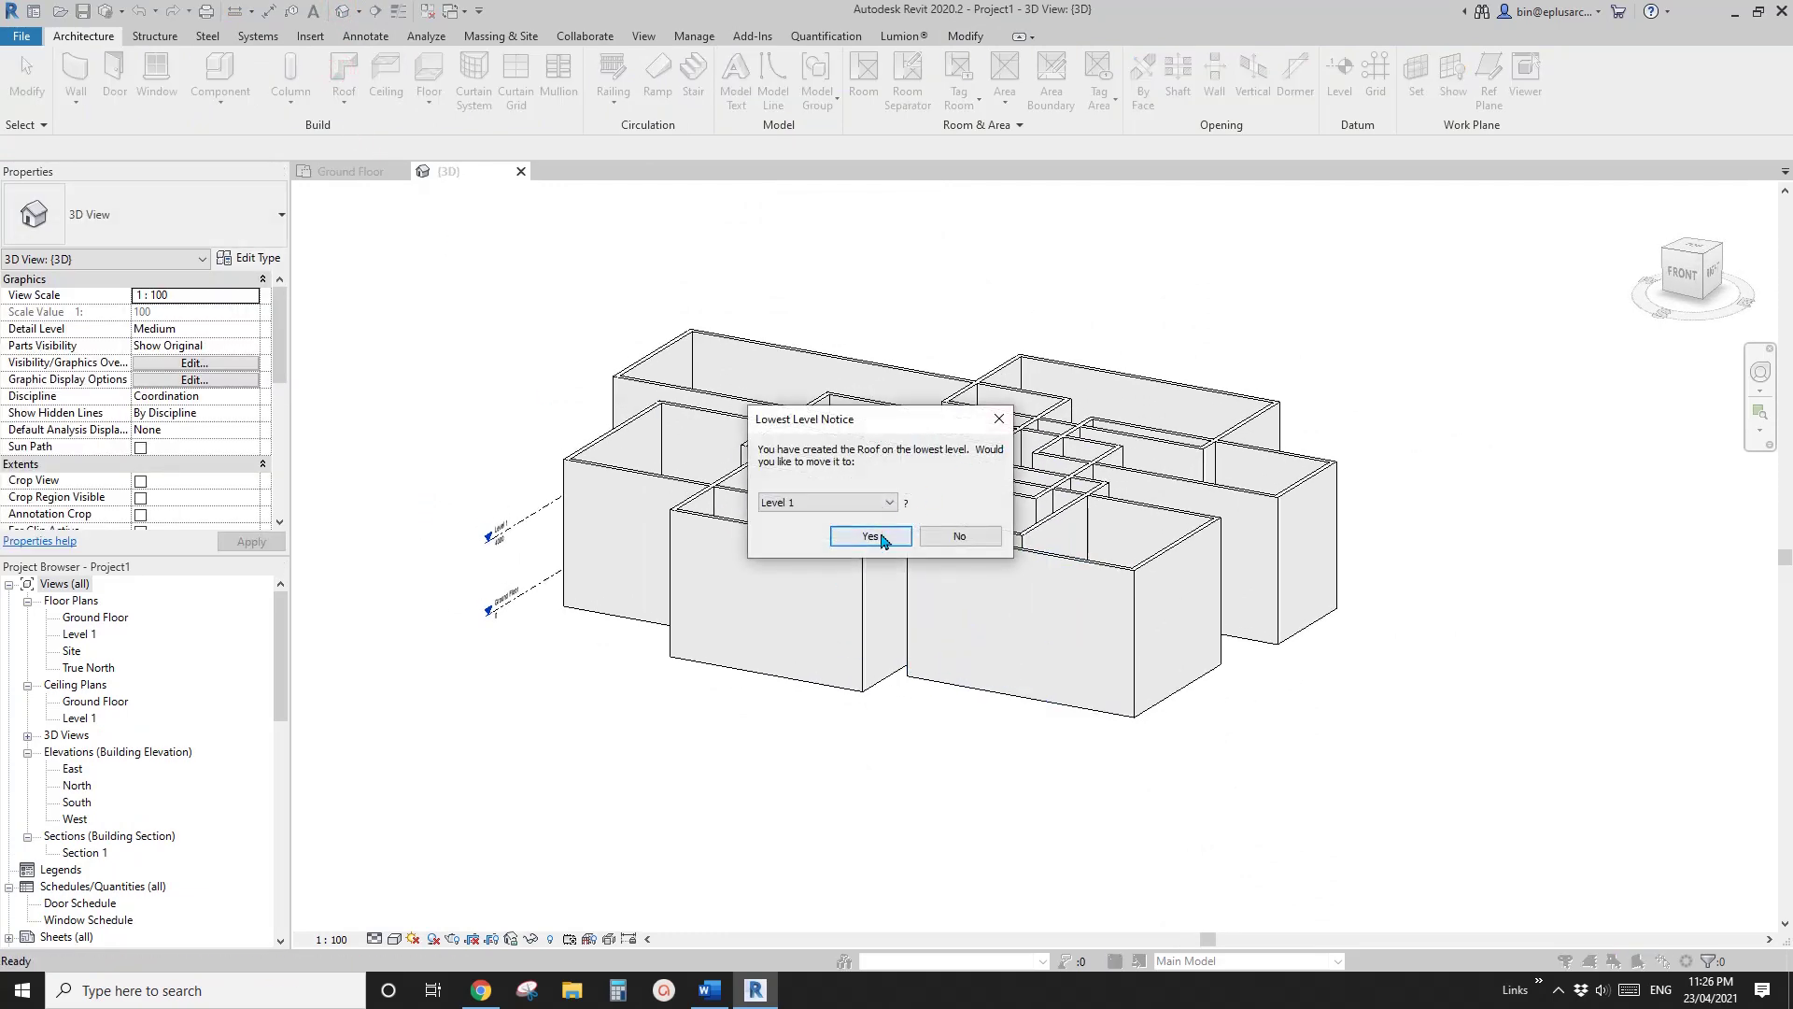
click(873, 536)
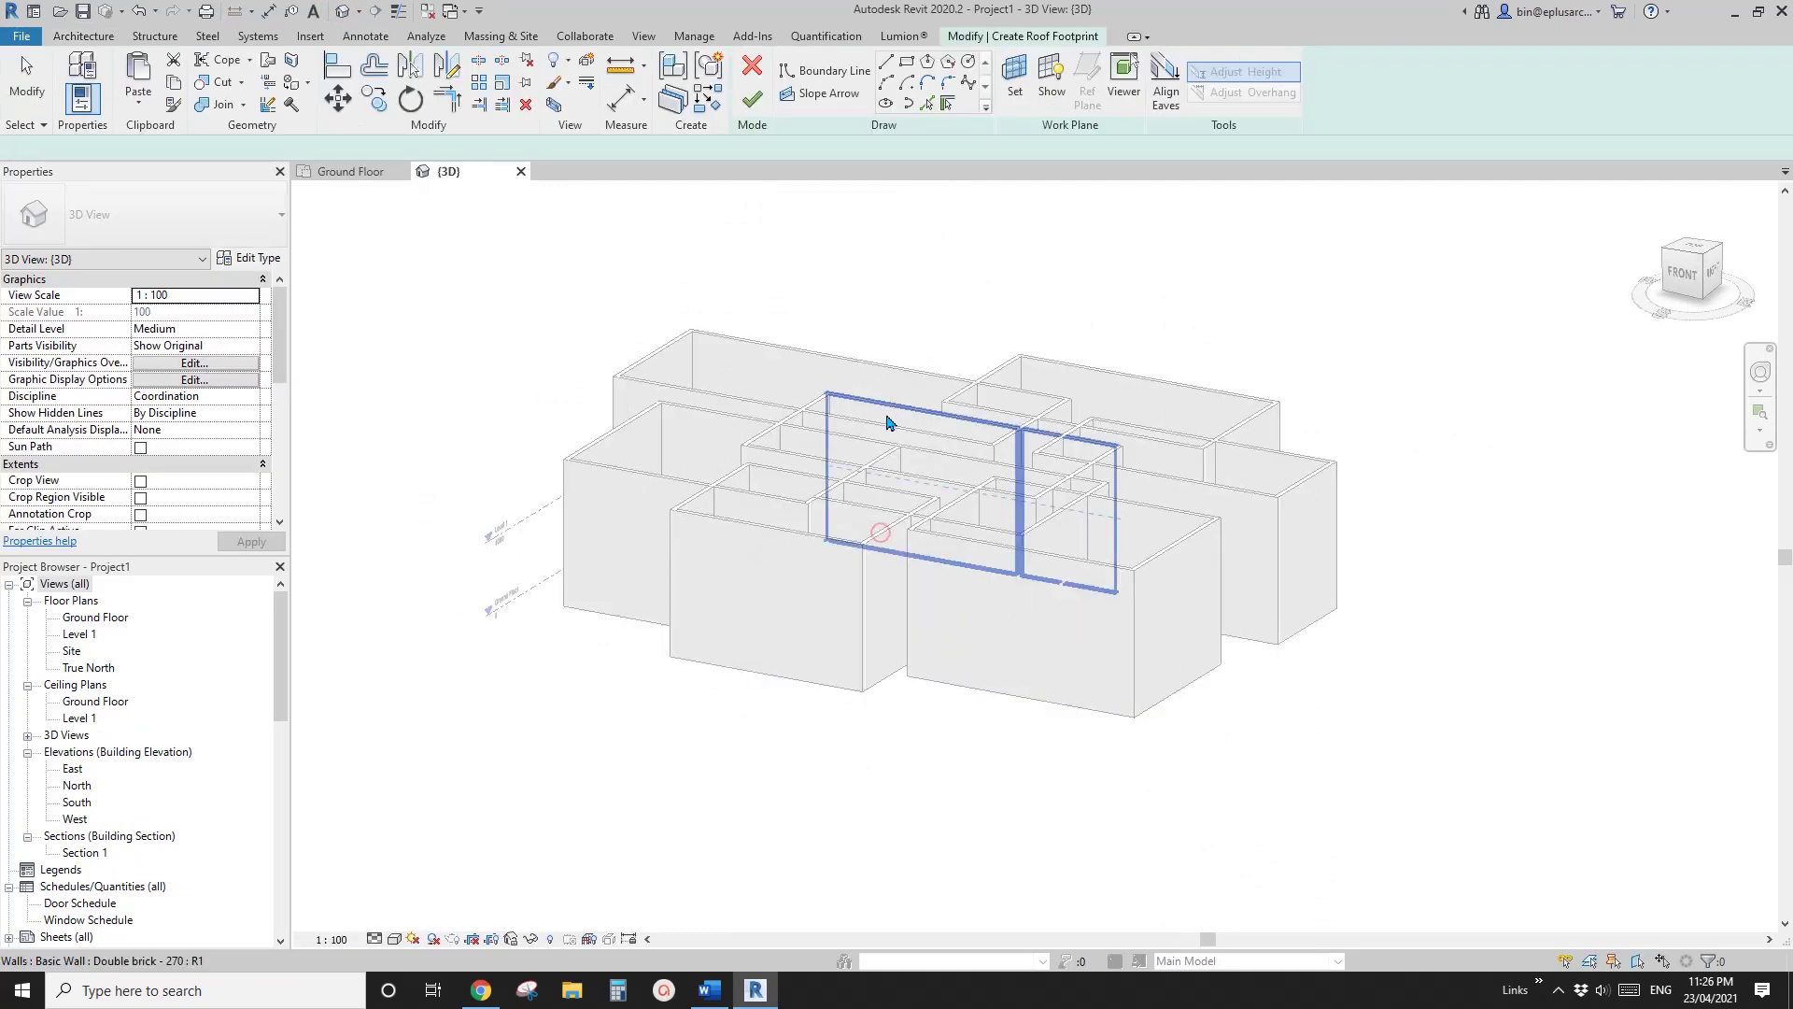
click(828, 580)
click(752, 98)
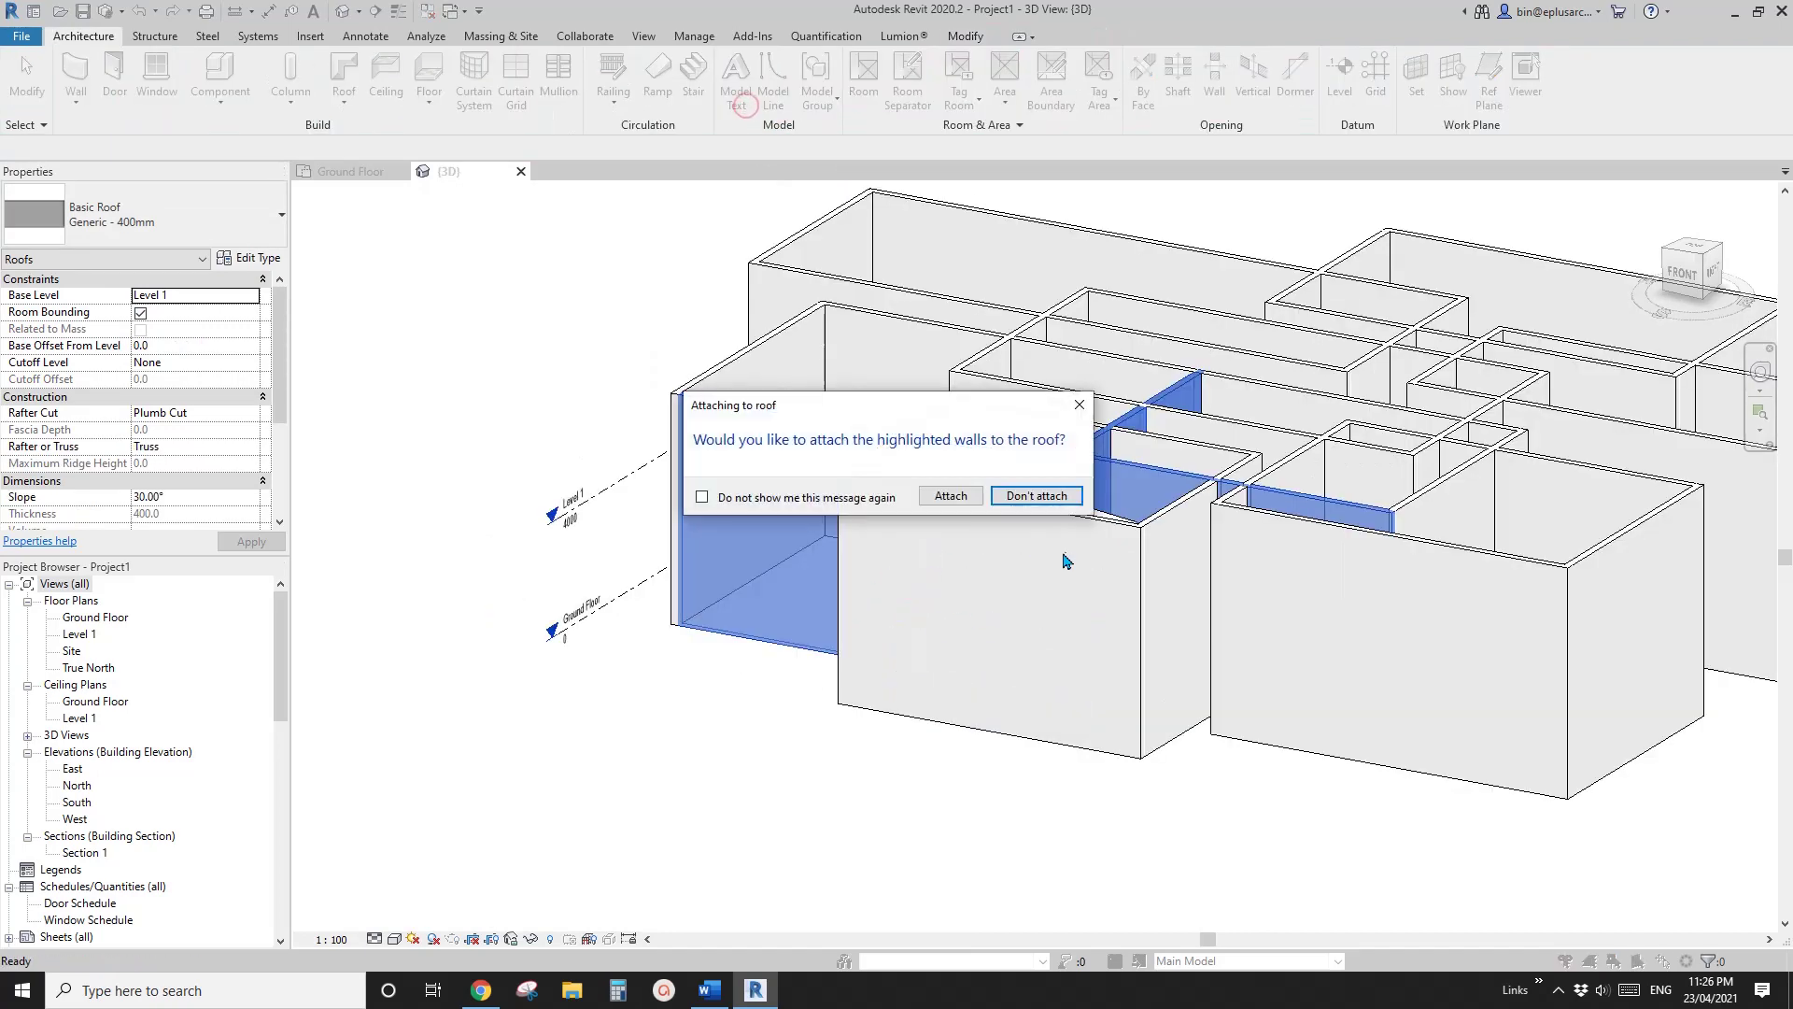
click(950, 495)
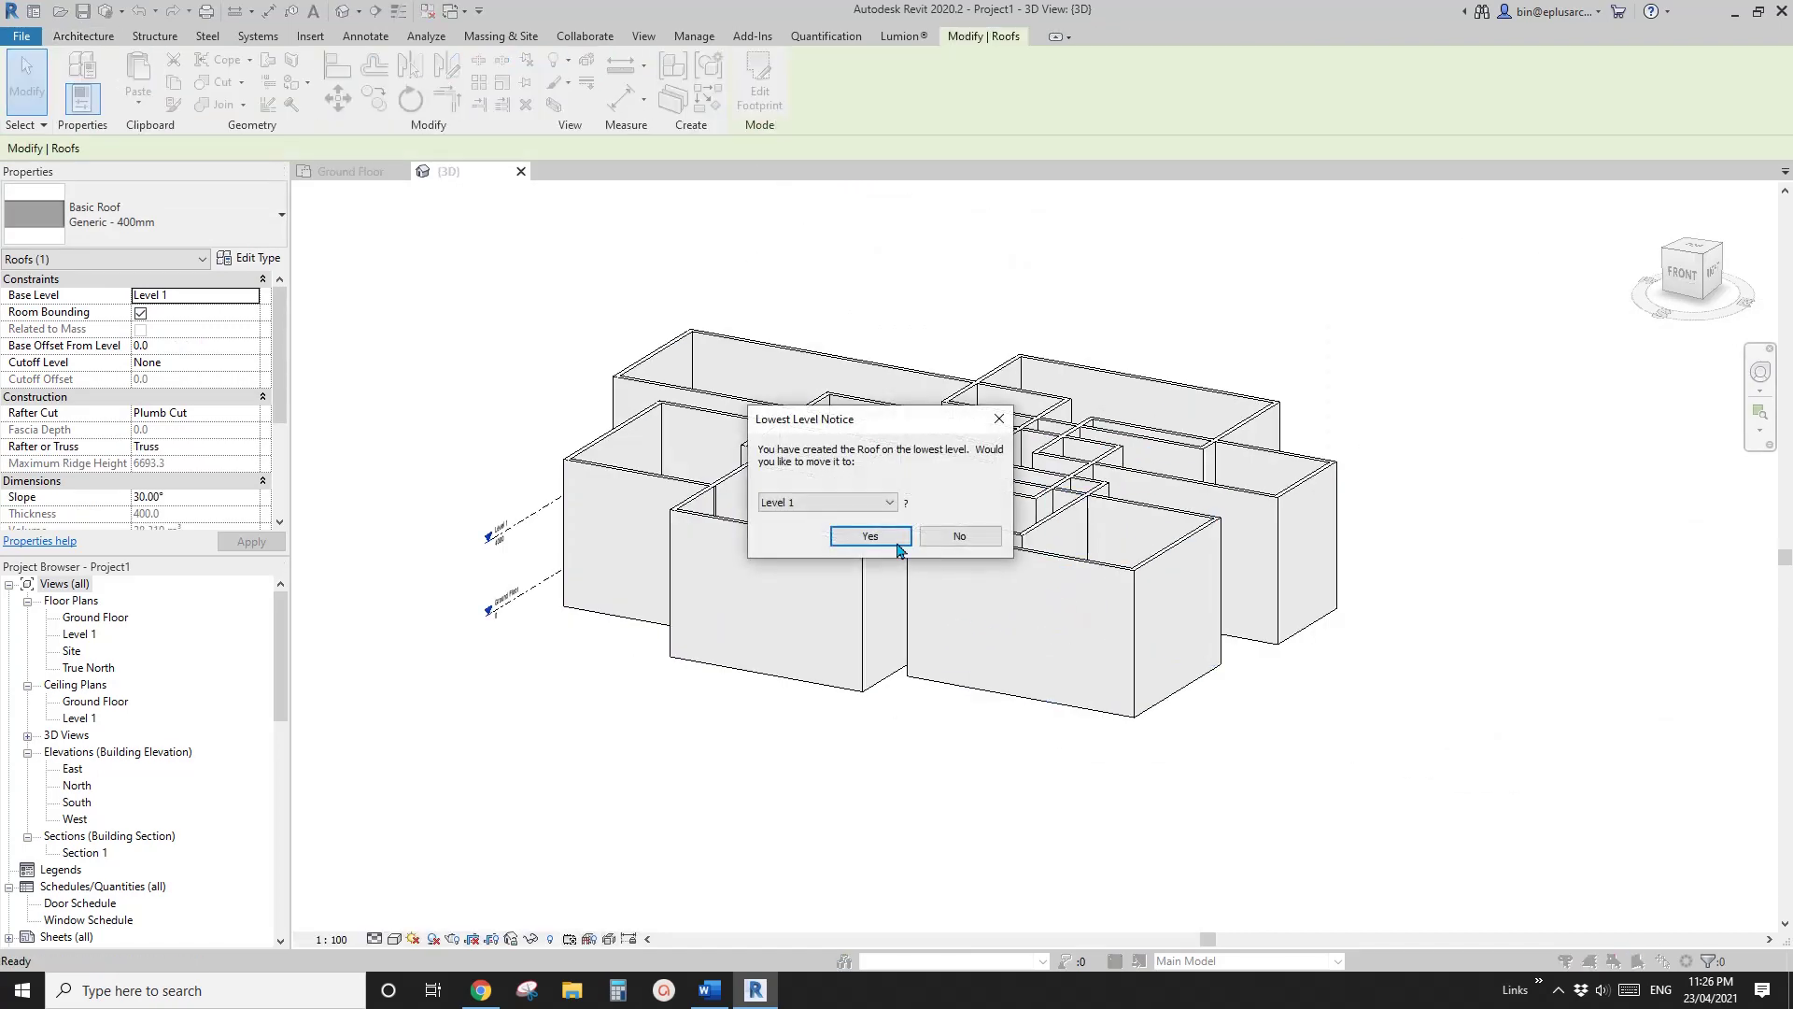
Create a footprint roof on Level 1 over the front-right block and attach the highlighted walls
click(871, 536)
double_click(1068, 583)
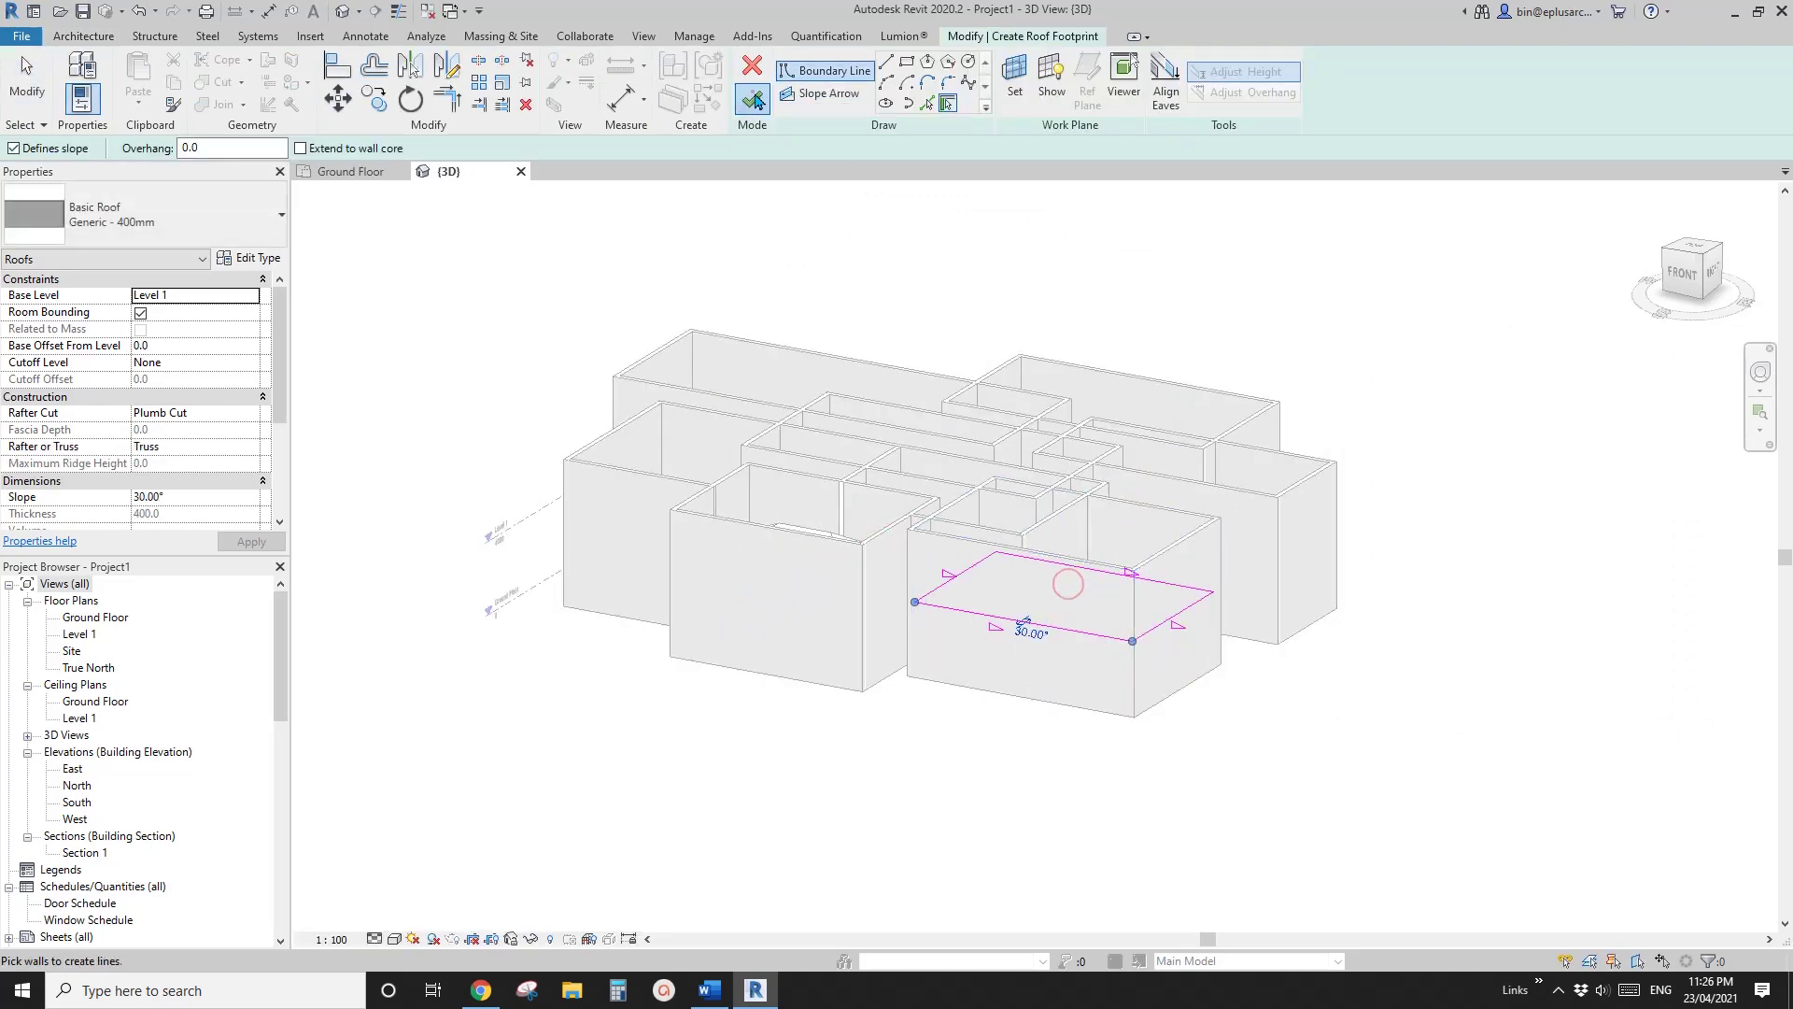
click(752, 98)
click(951, 495)
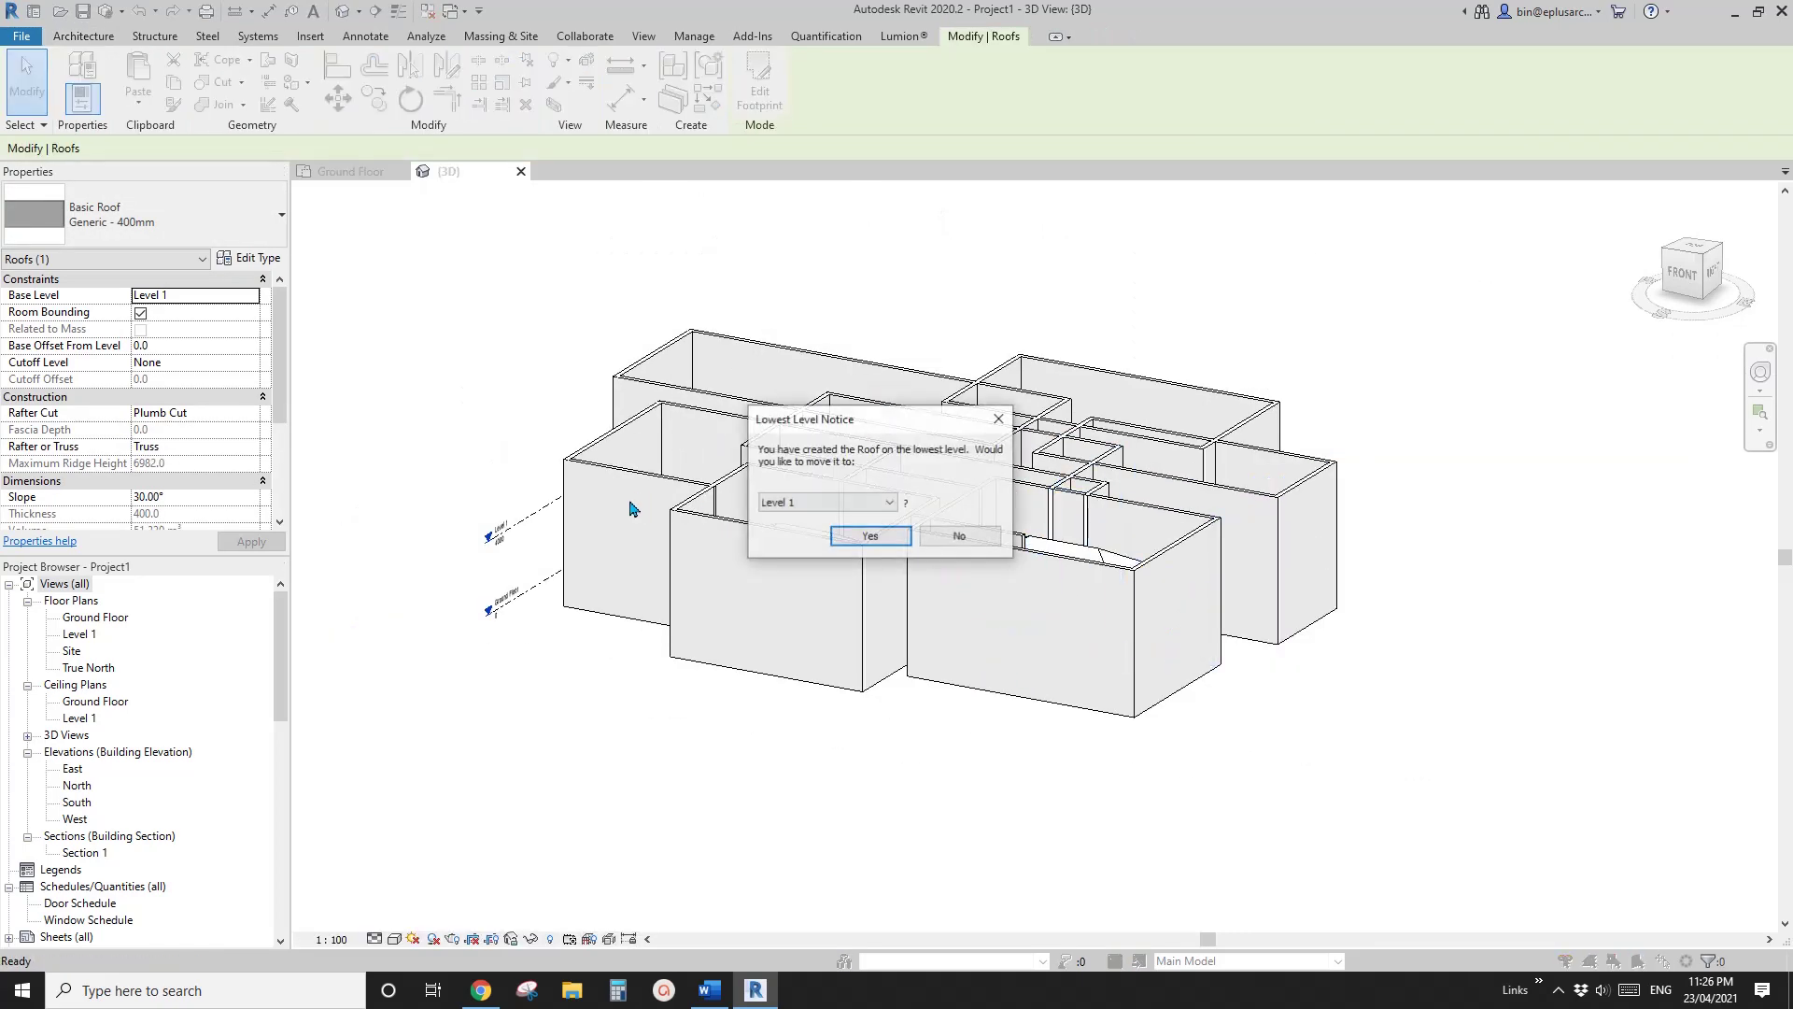
Create a footprint roof on Level 1 over the far-left block and attach the highlighted walls
click(870, 535)
double_click(640, 508)
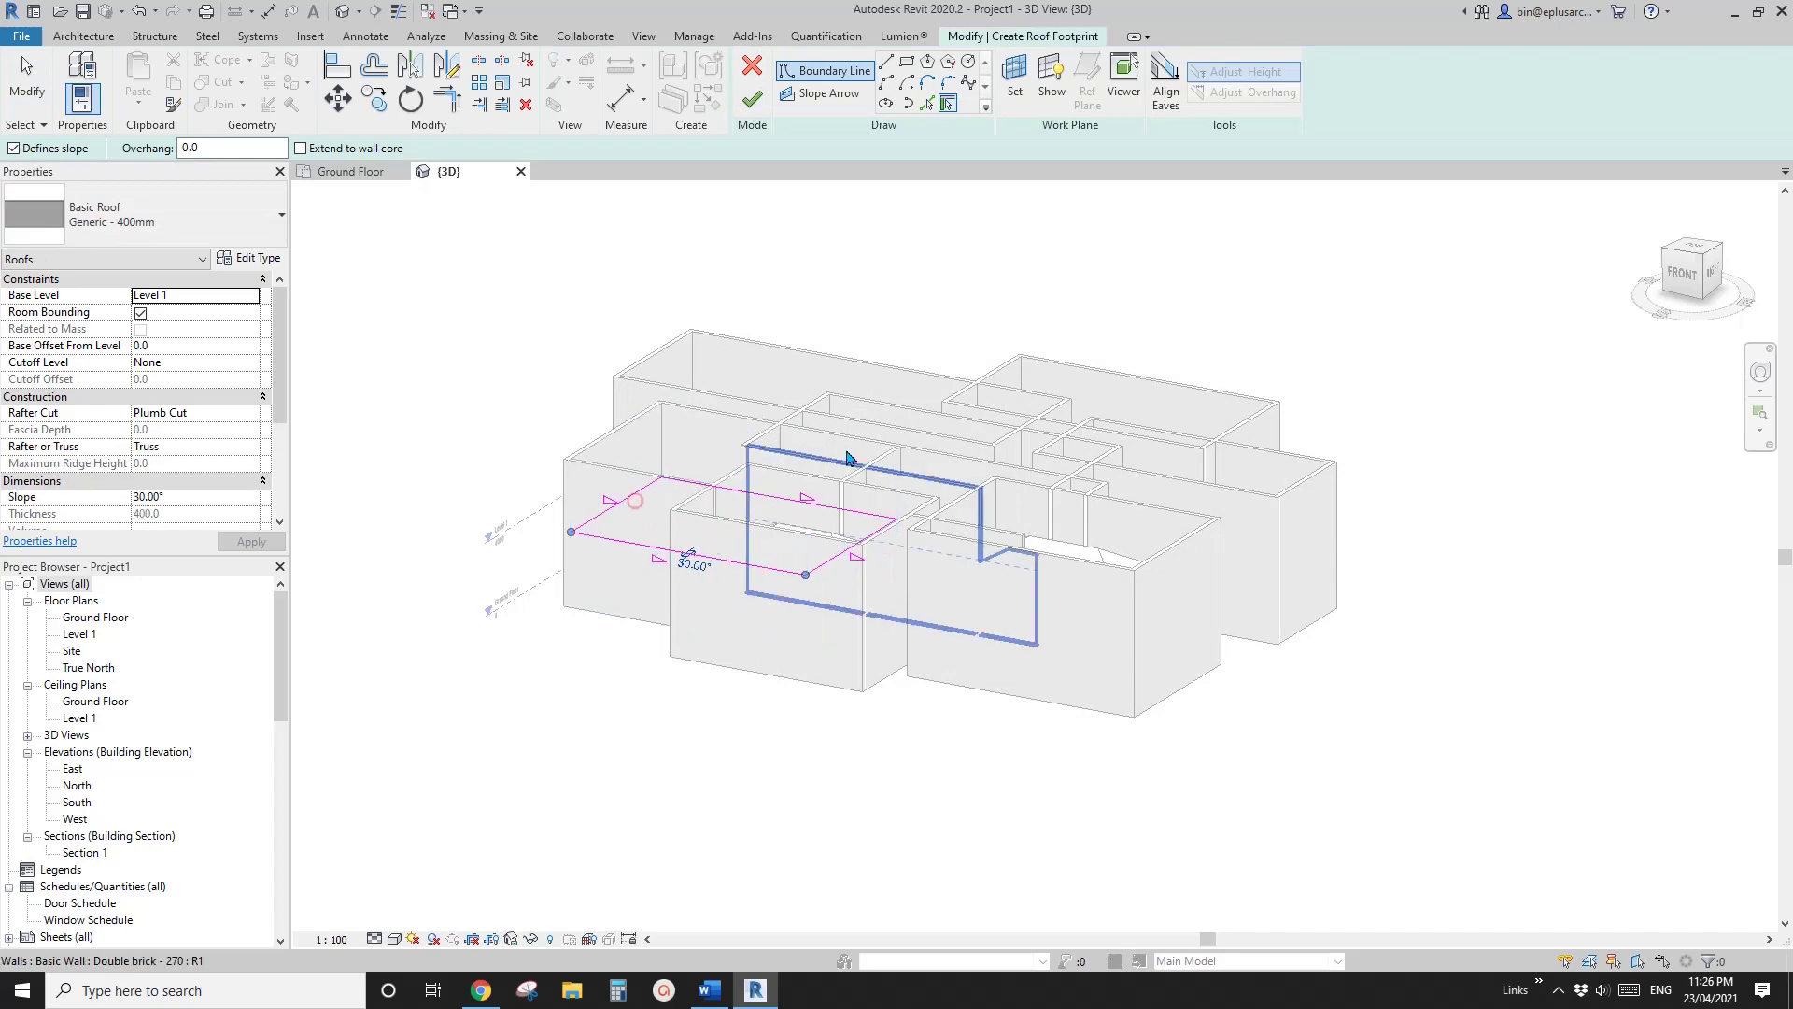
click(753, 98)
click(962, 496)
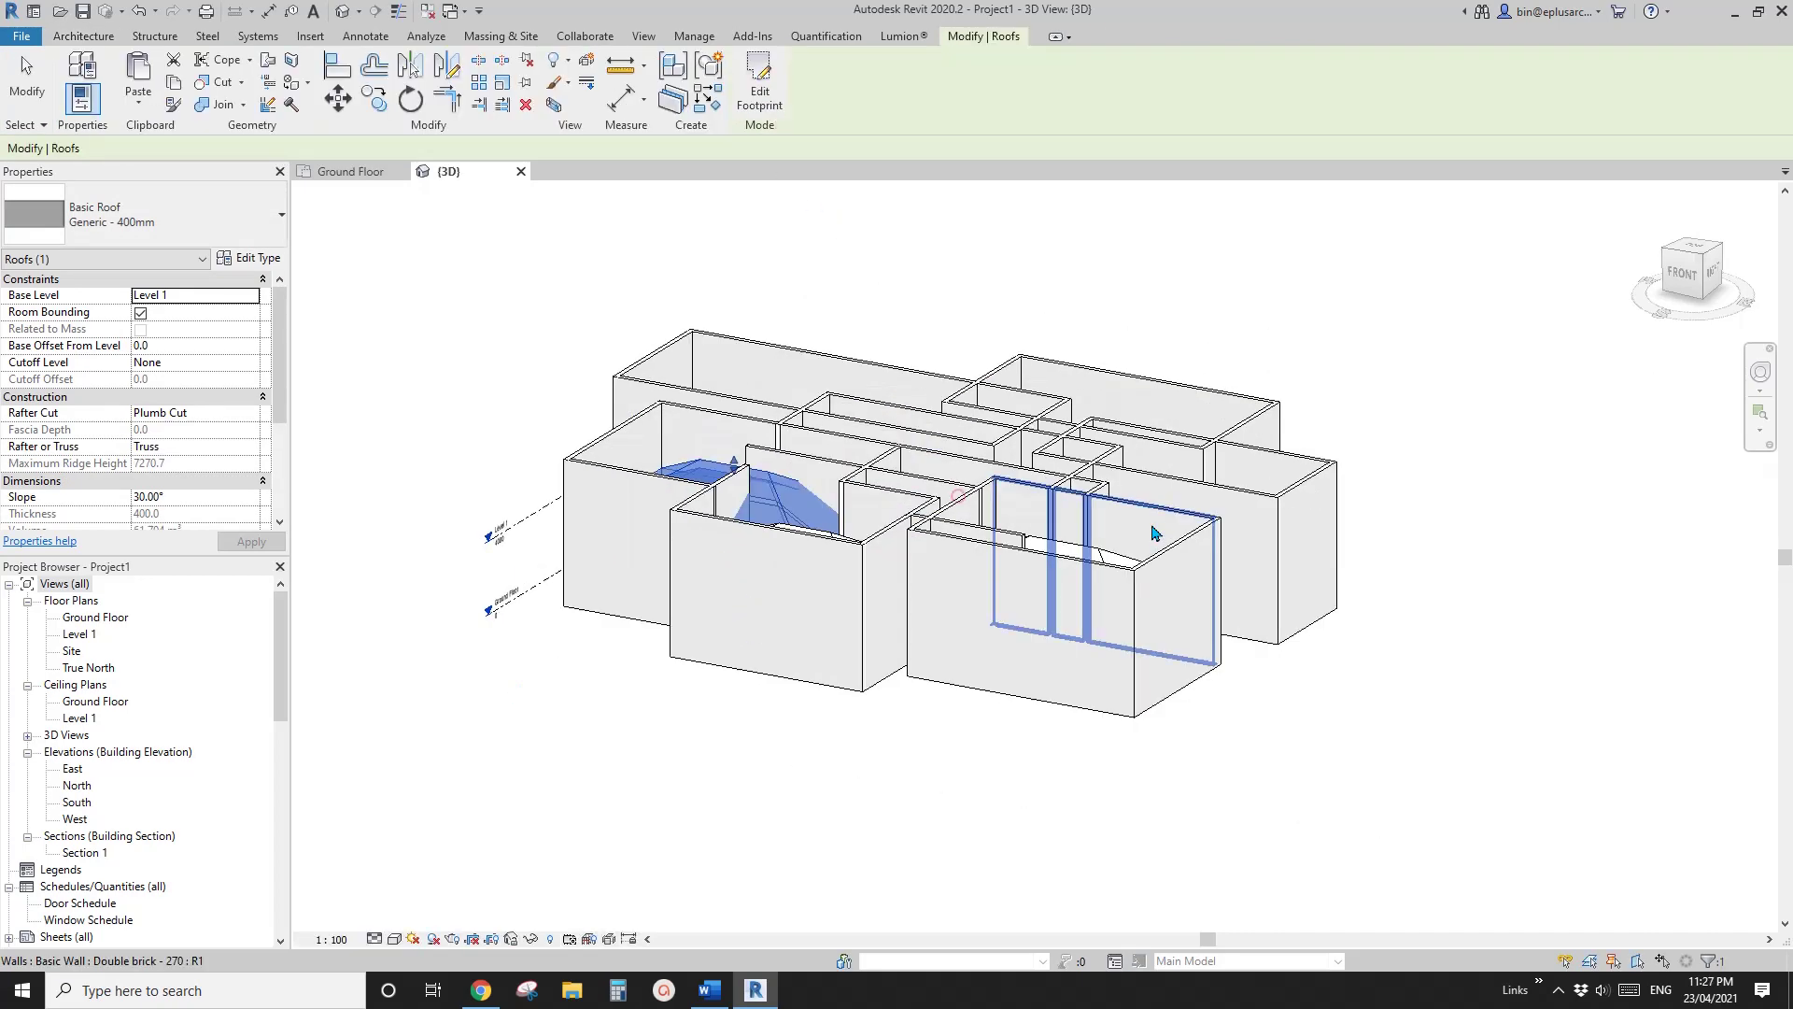
Start another roof by footprint and place it on Level 1
key(Return)
click(860, 535)
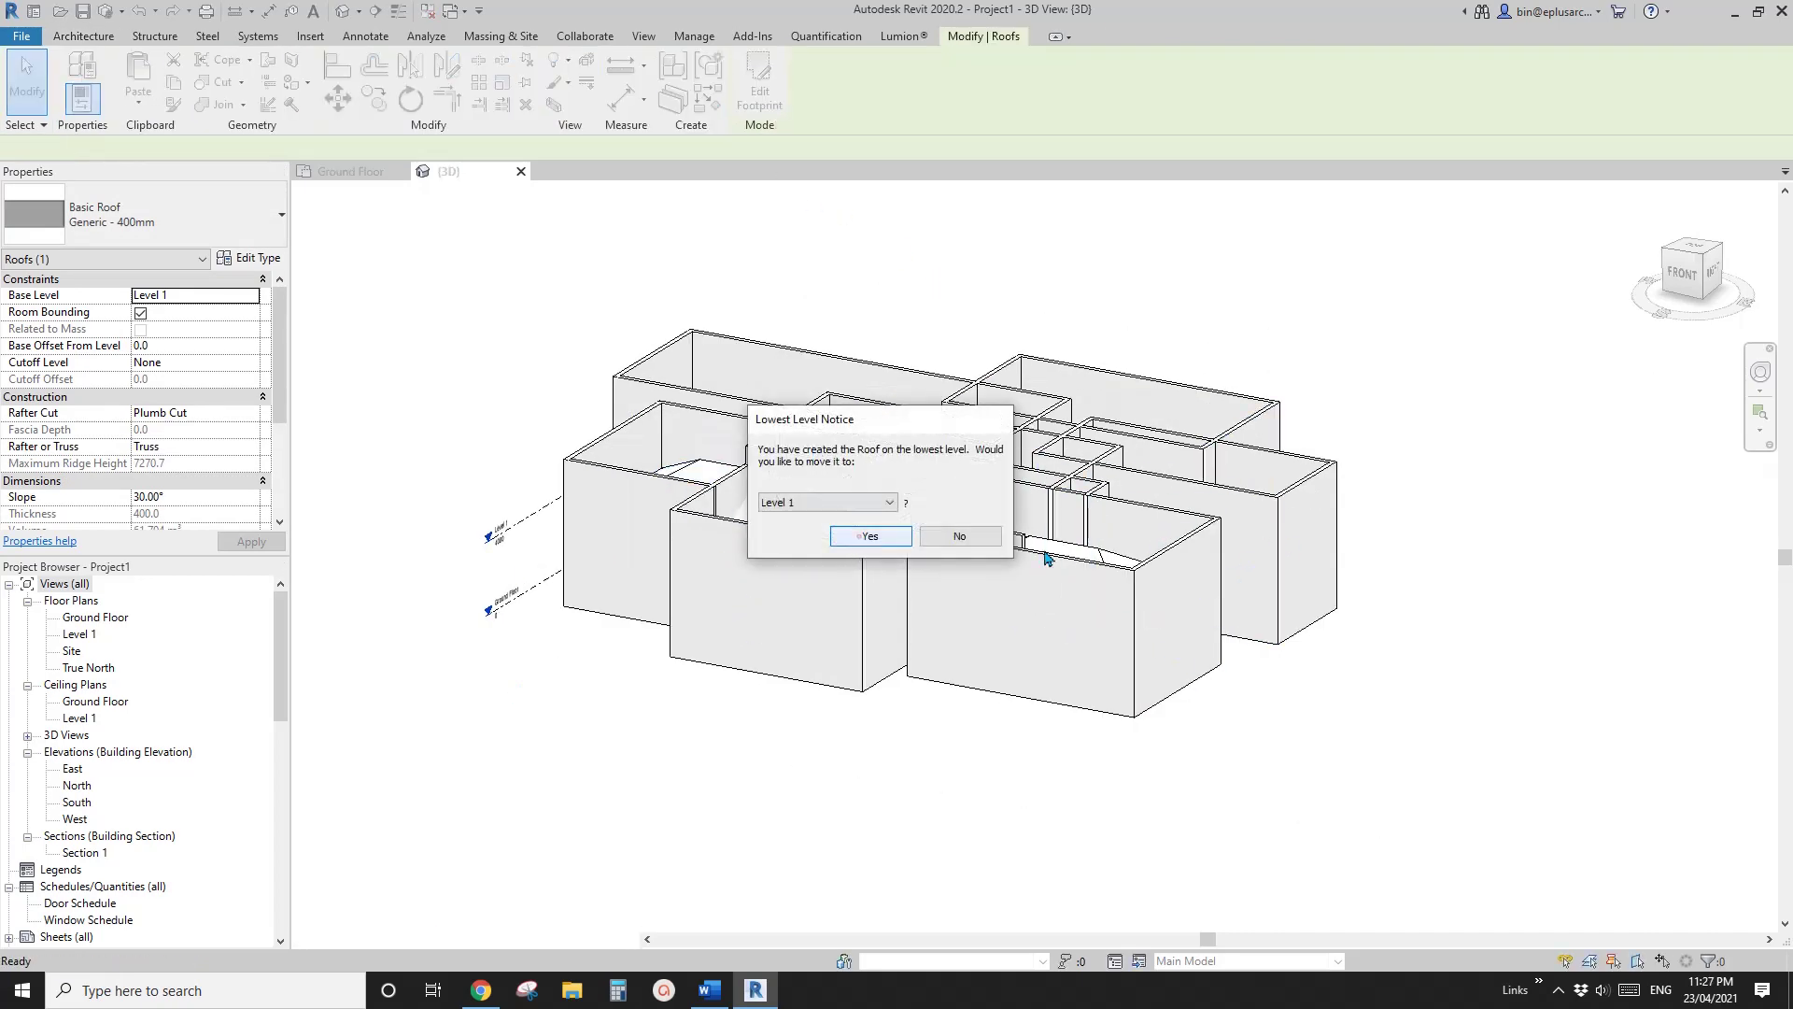
click(1250, 517)
key(Escape)
click(1267, 571)
key(Delete)
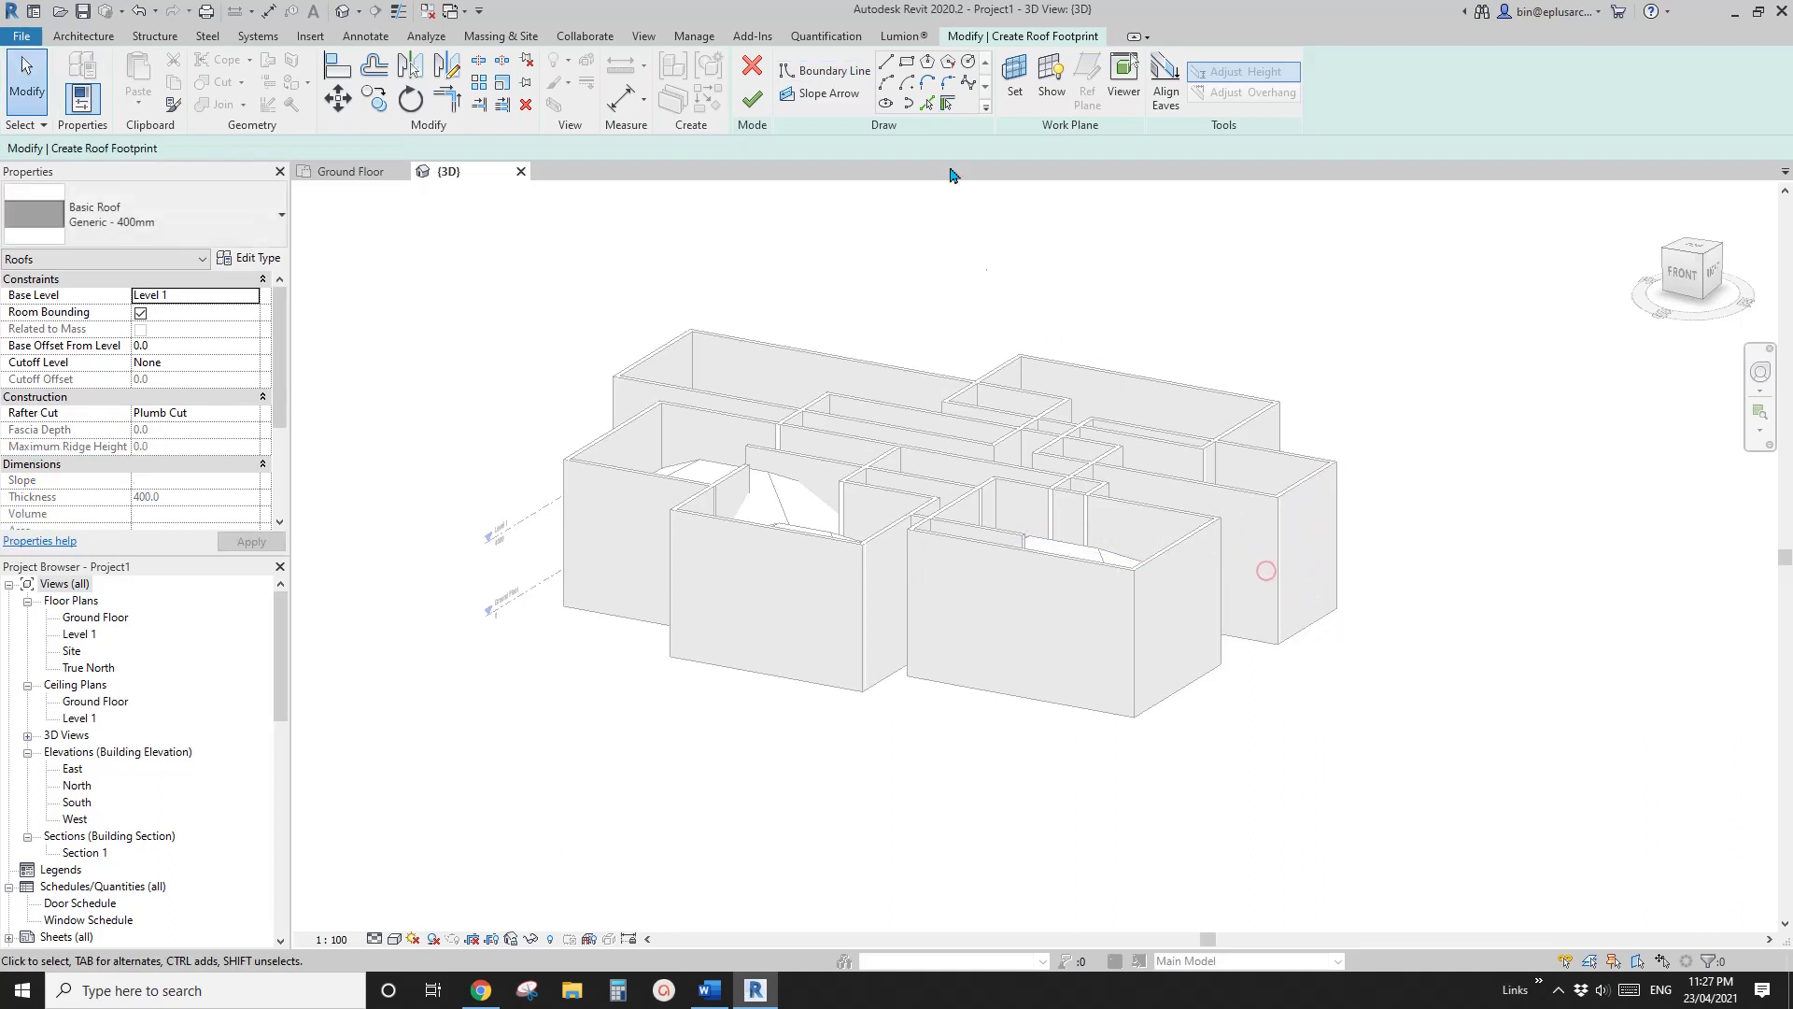
Pick the complete wall loop of the far-right block as the roof boundary, finish the roof and attach the highlighted walls
click(949, 102)
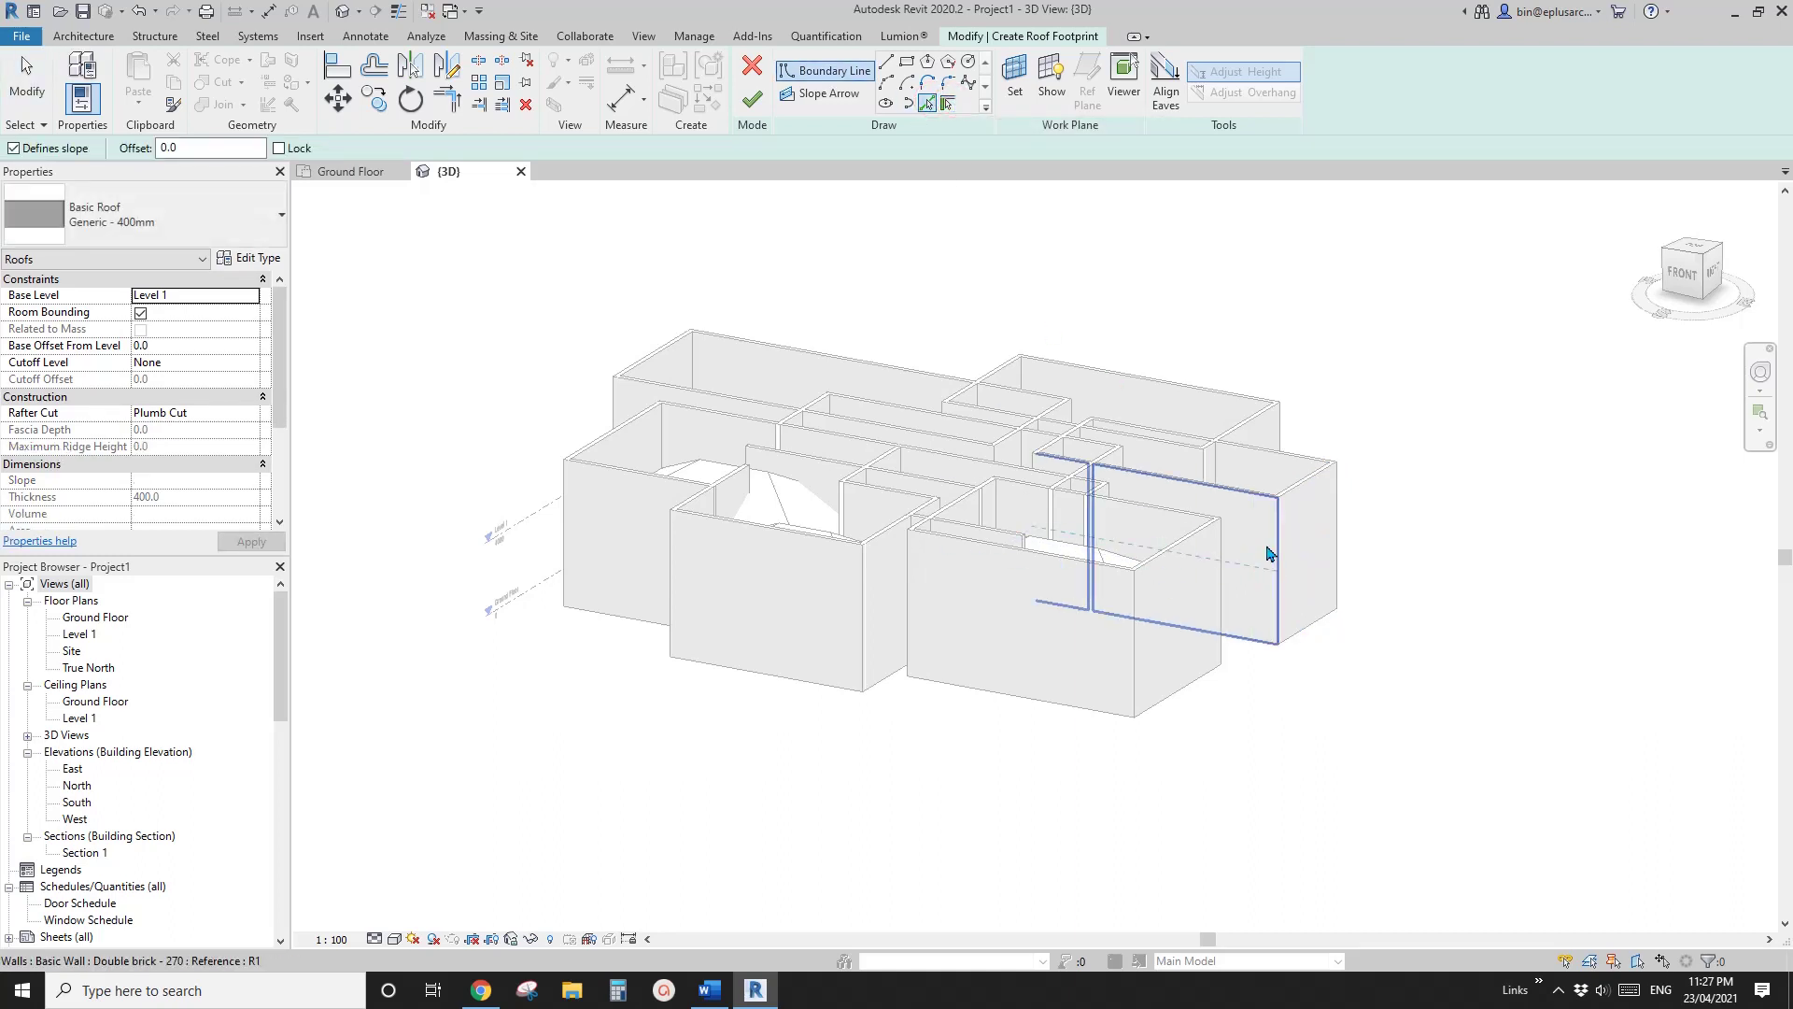
click(949, 103)
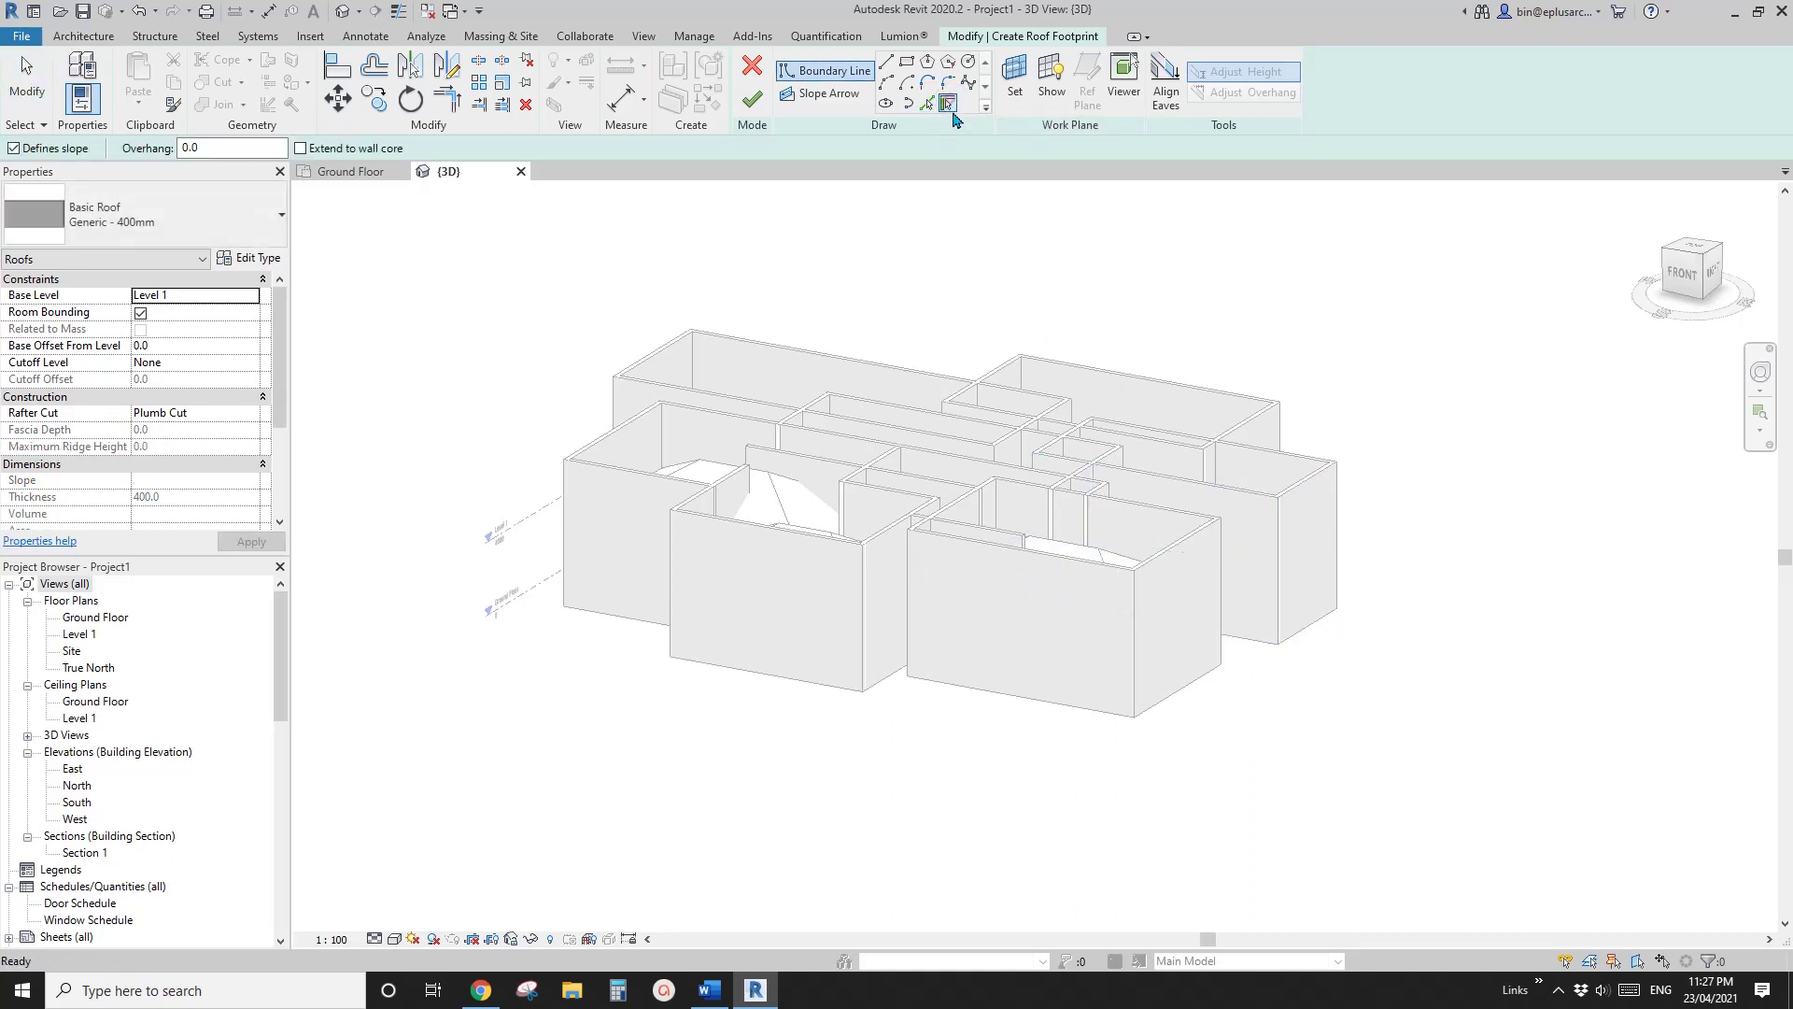
click(1317, 499)
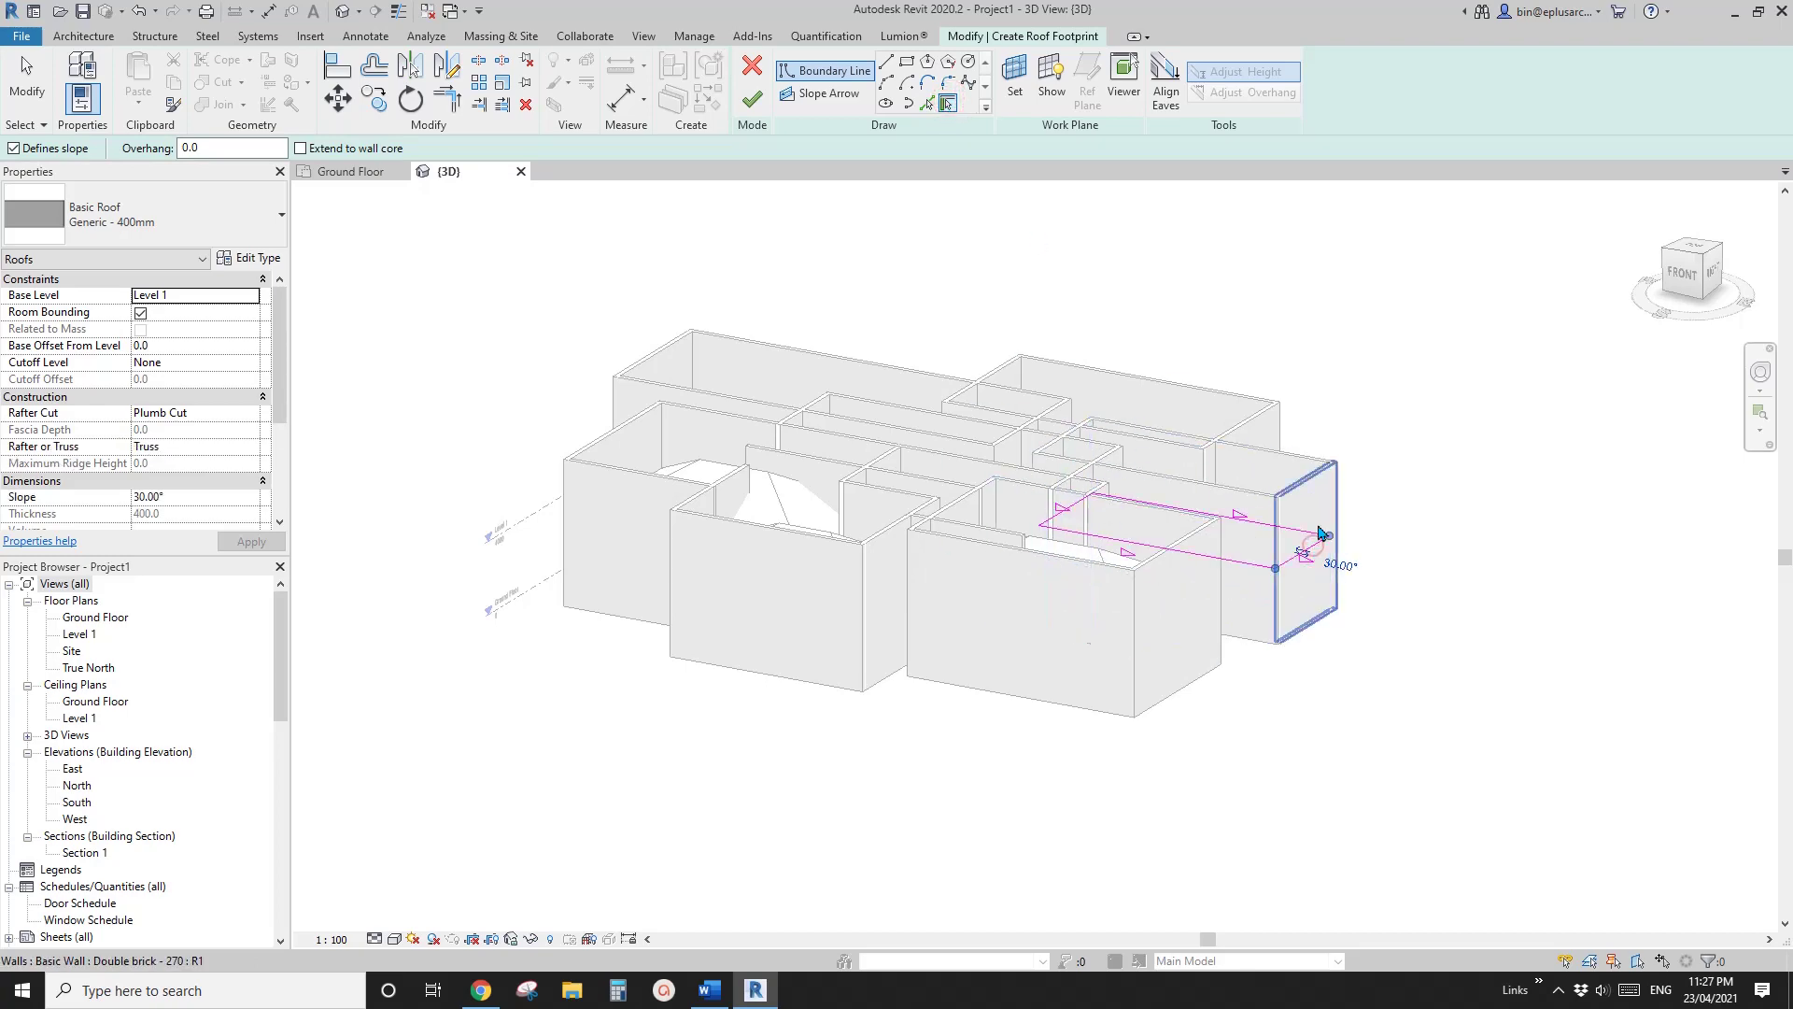
middle_drag(1131, 470, 1080, 497)
click(752, 98)
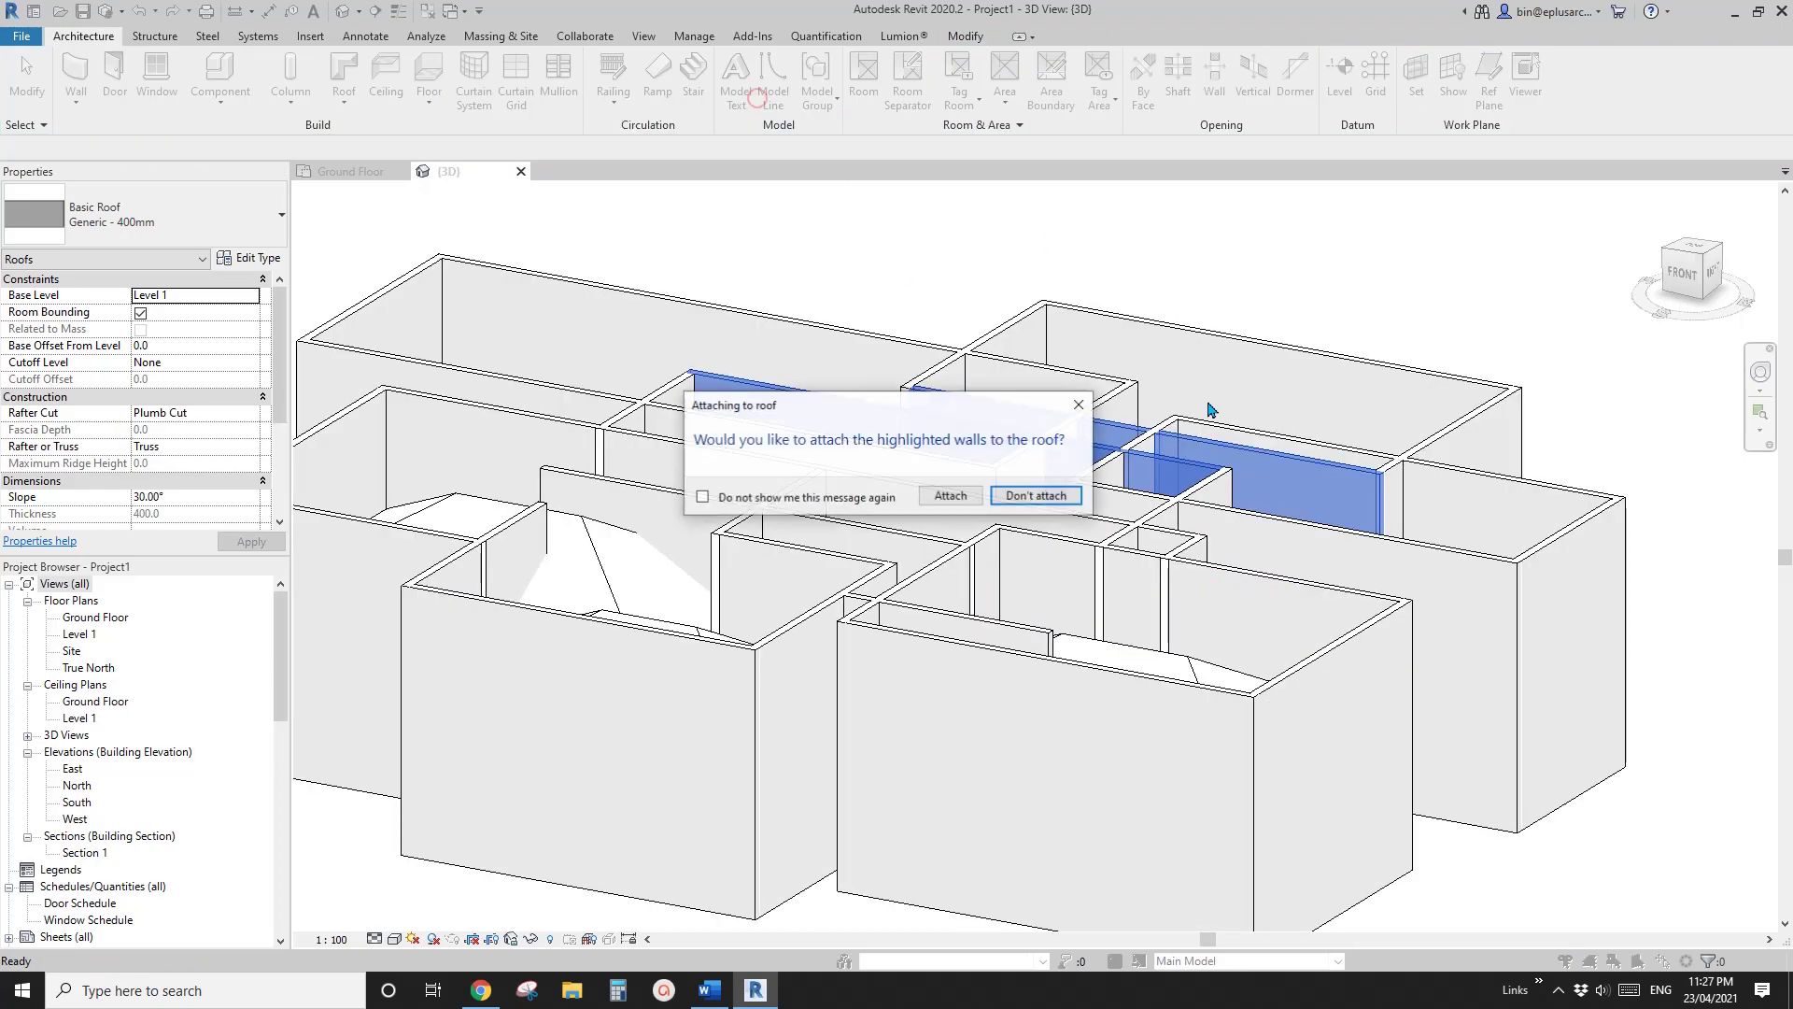
click(950, 496)
Create a footprint roof on Level 1 over the long back-left block and attach the highlighted walls
scroll(963, 501, down, 3)
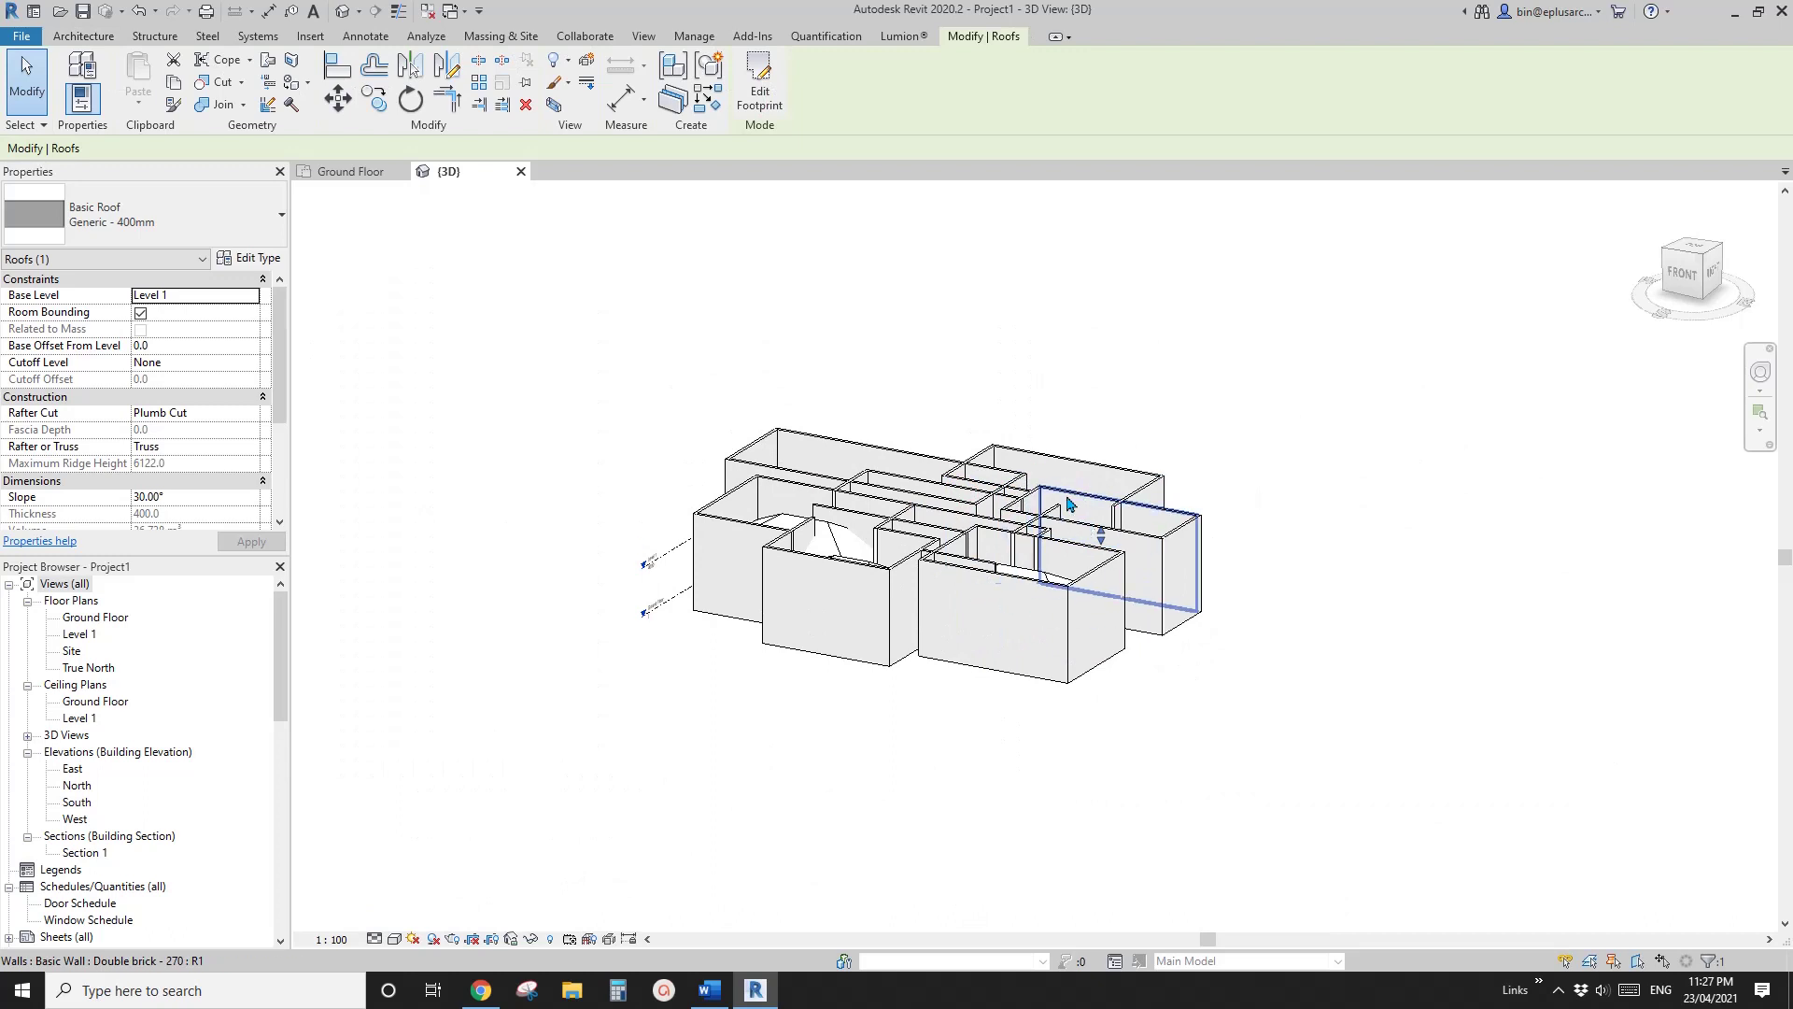
scroll(1062, 570, up, 2)
middle_drag(1124, 526, 1158, 532)
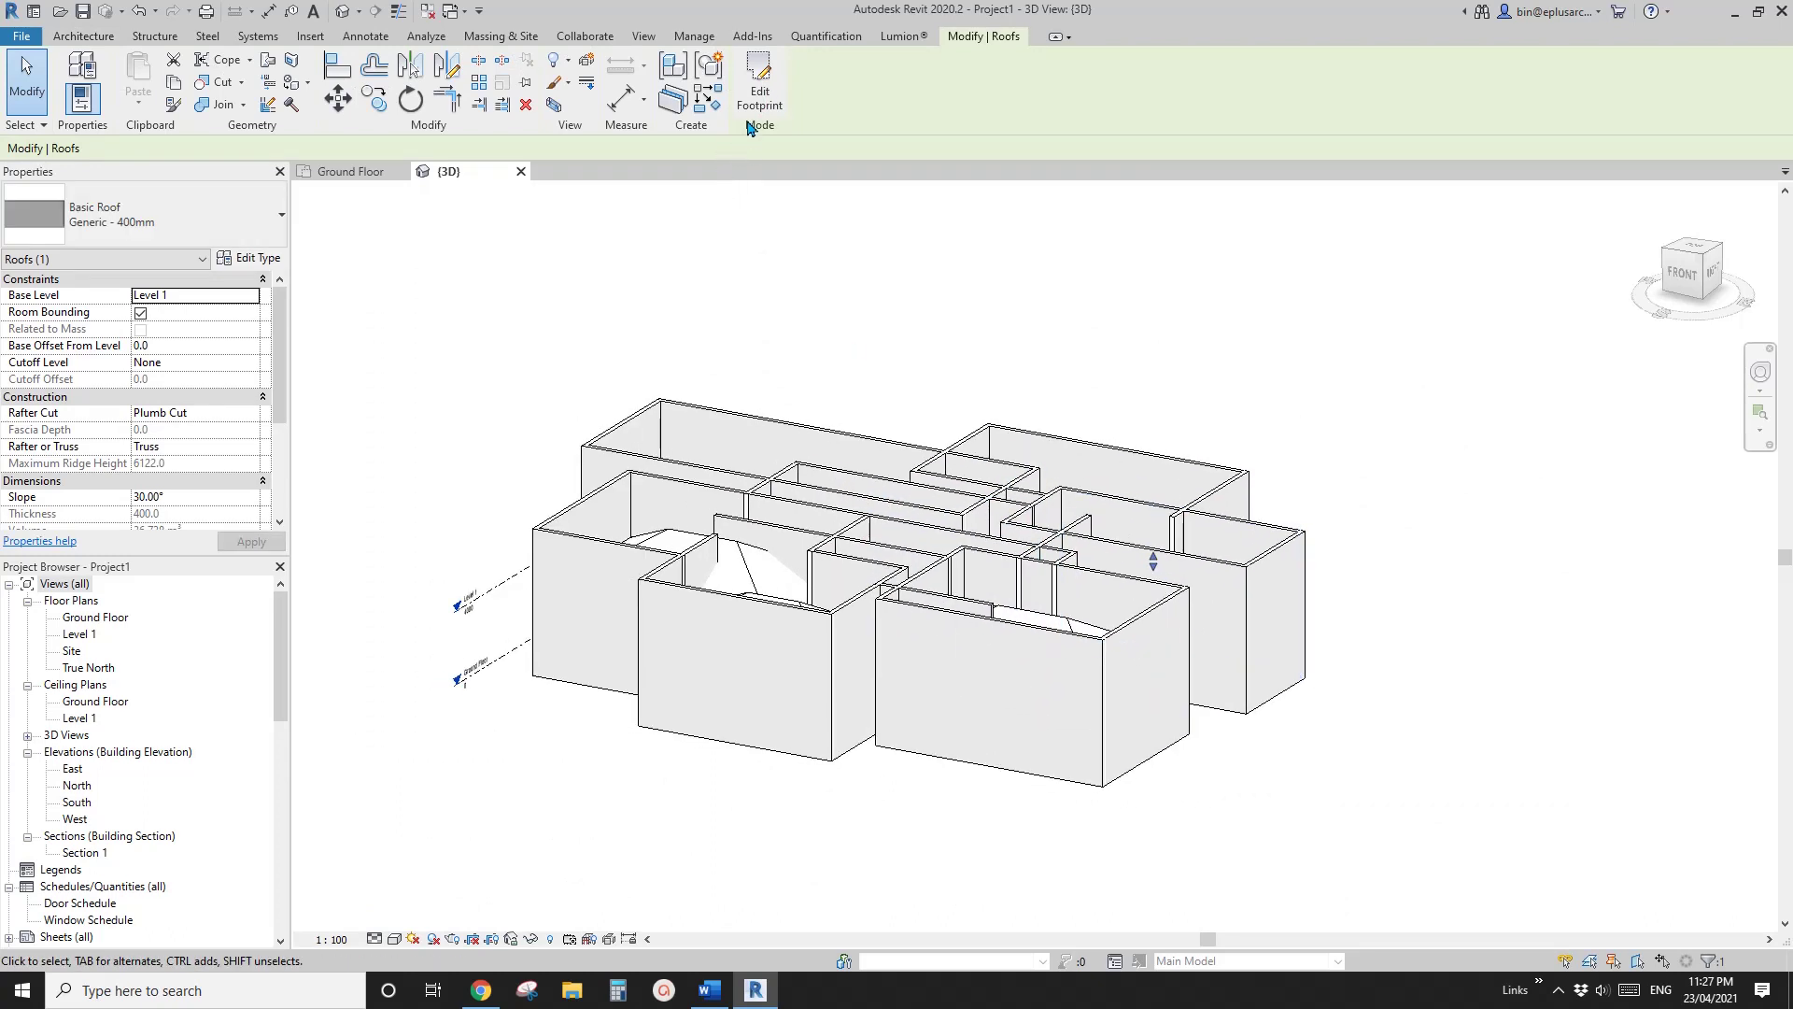
click(755, 107)
click(768, 105)
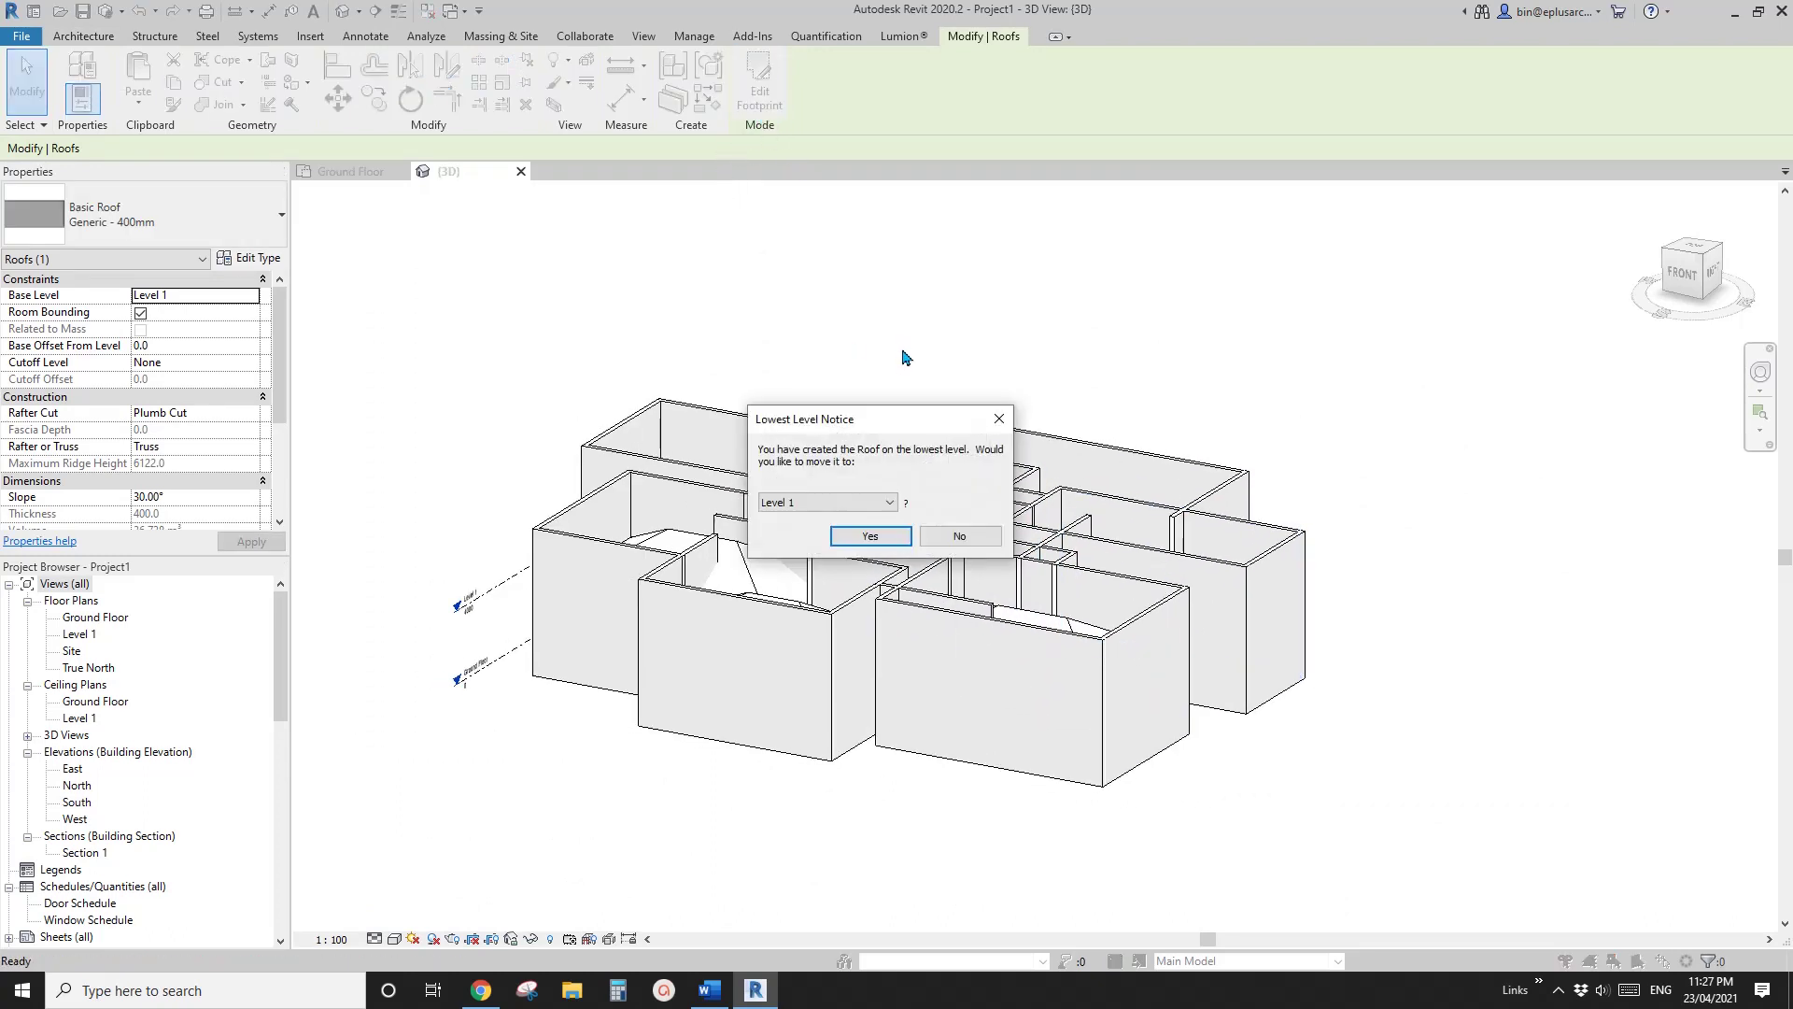
click(894, 546)
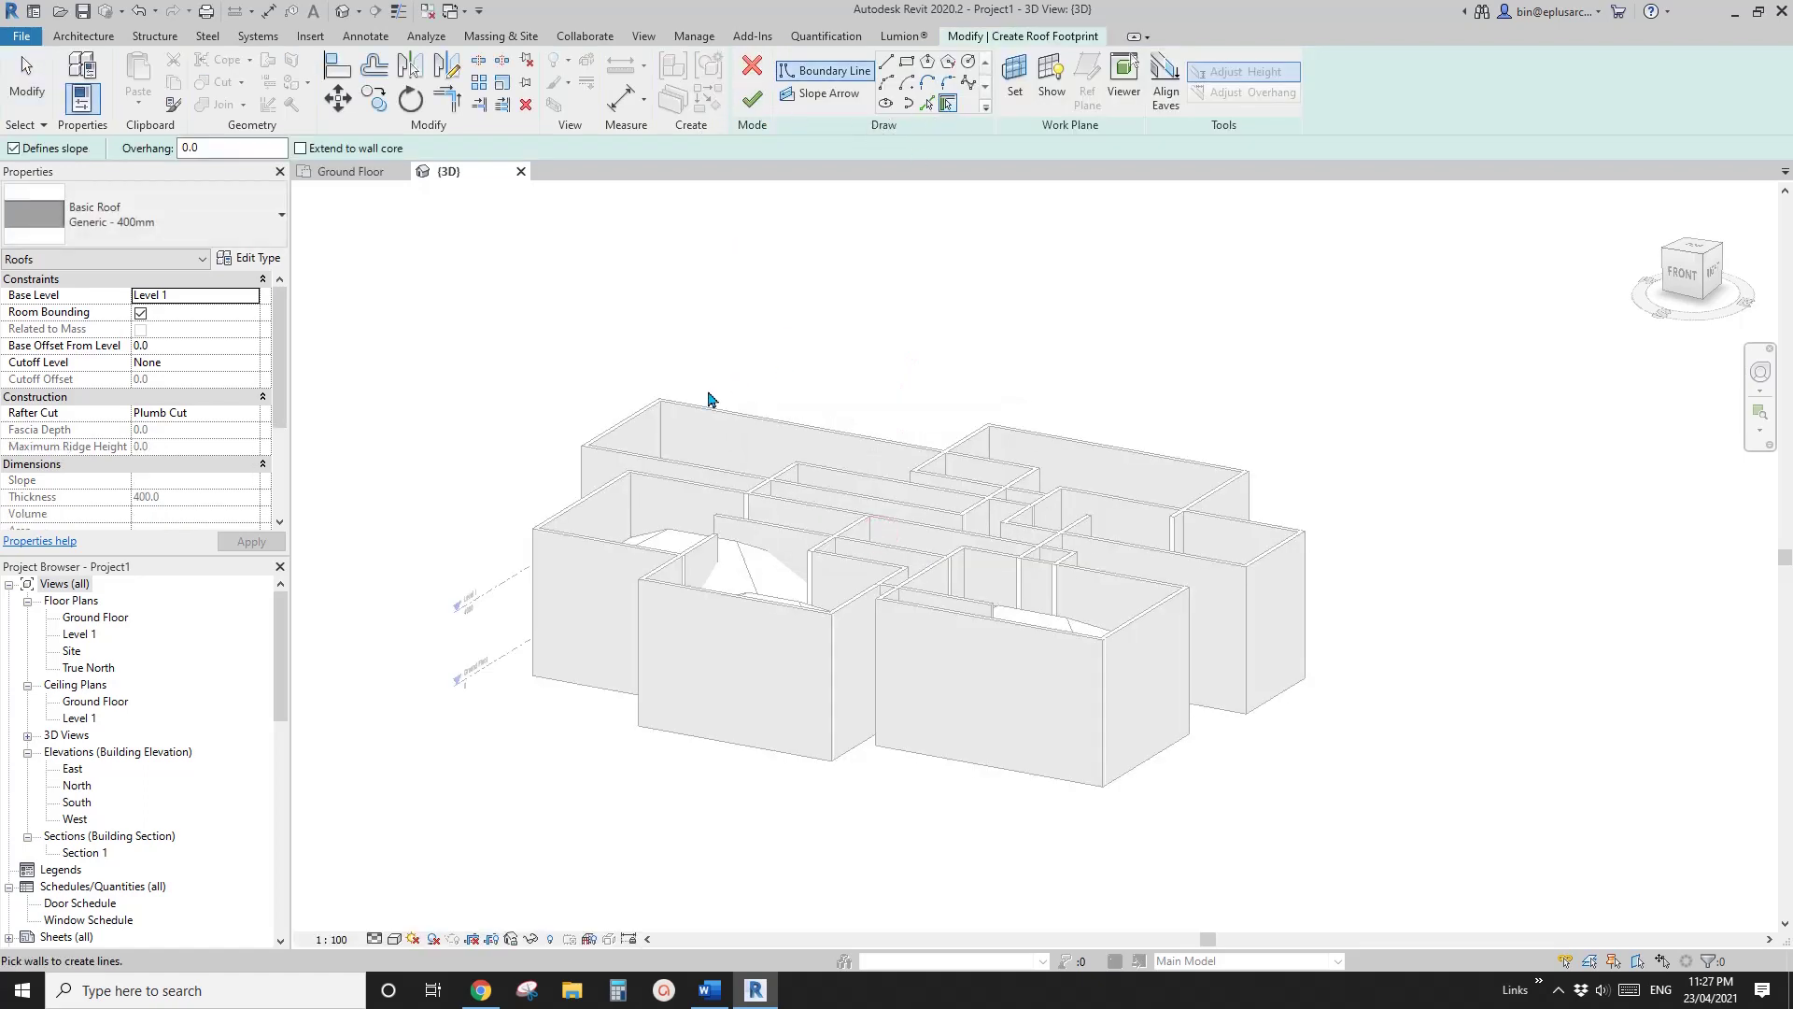
click(752, 99)
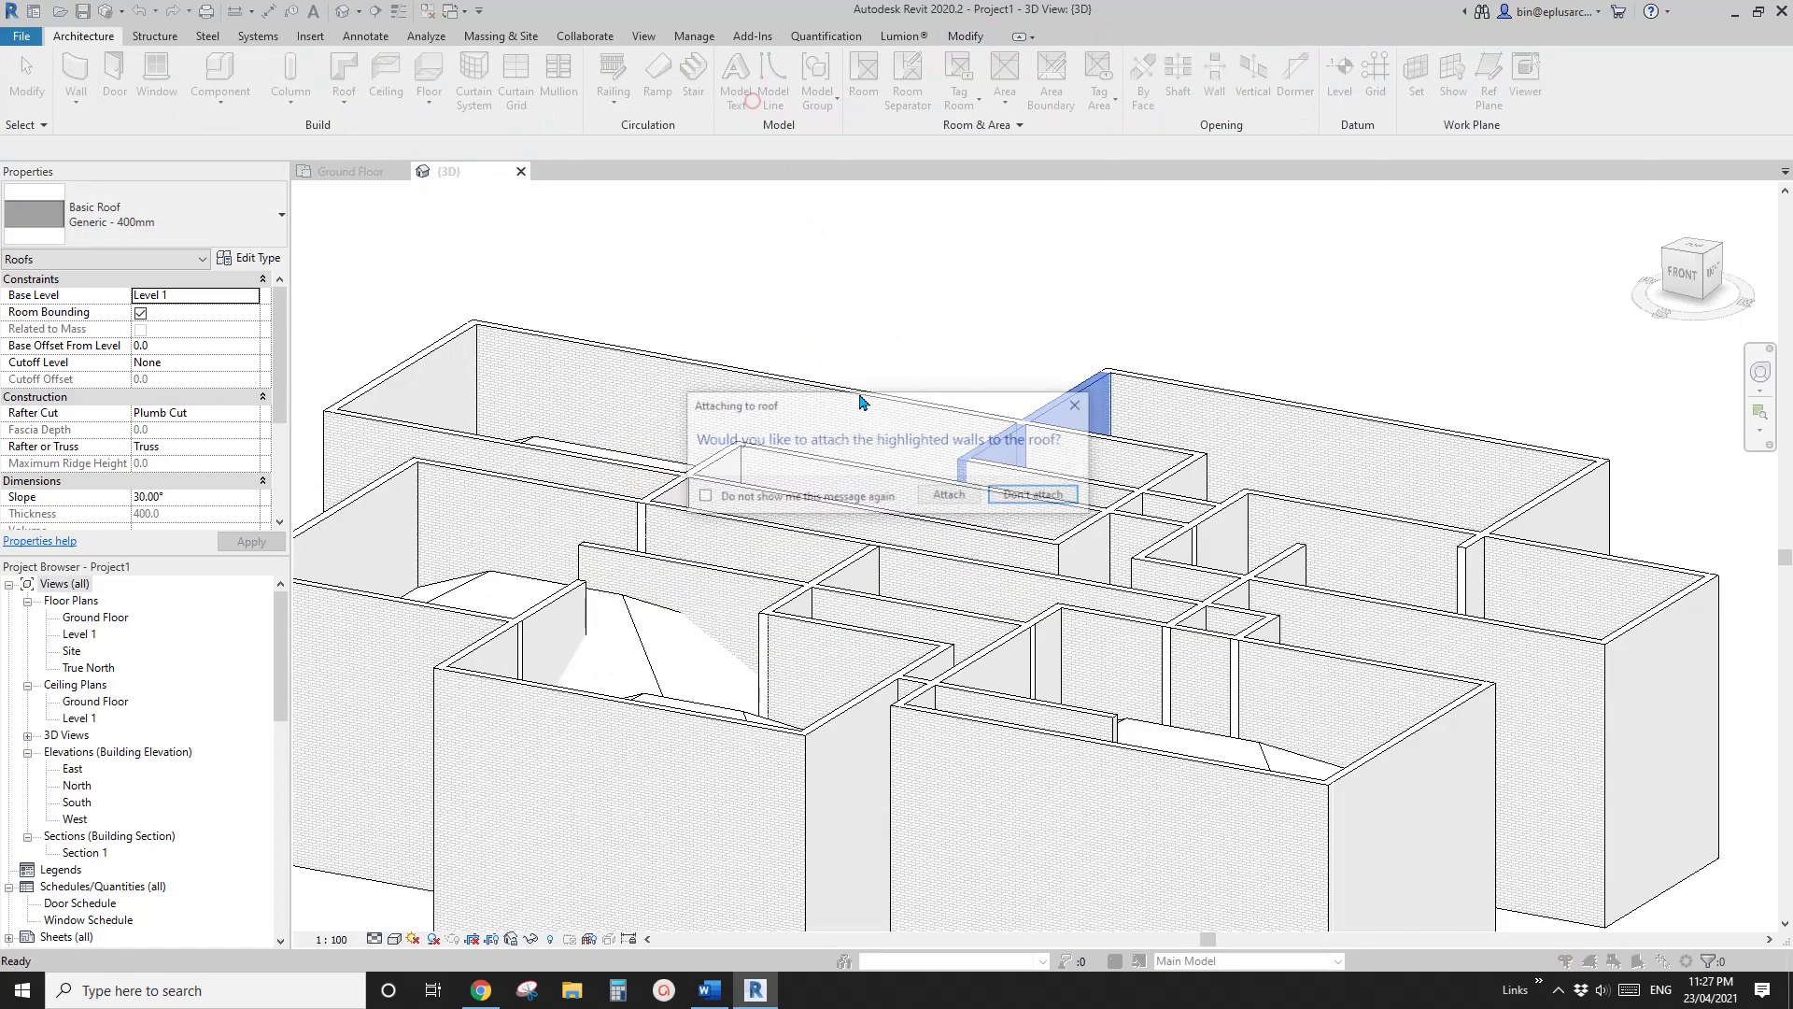
click(949, 495)
Create a footprint roof on Level 1 over the back-right block's wall loop, without attaching the highlighted walls
scroll(814, 481, down, 3)
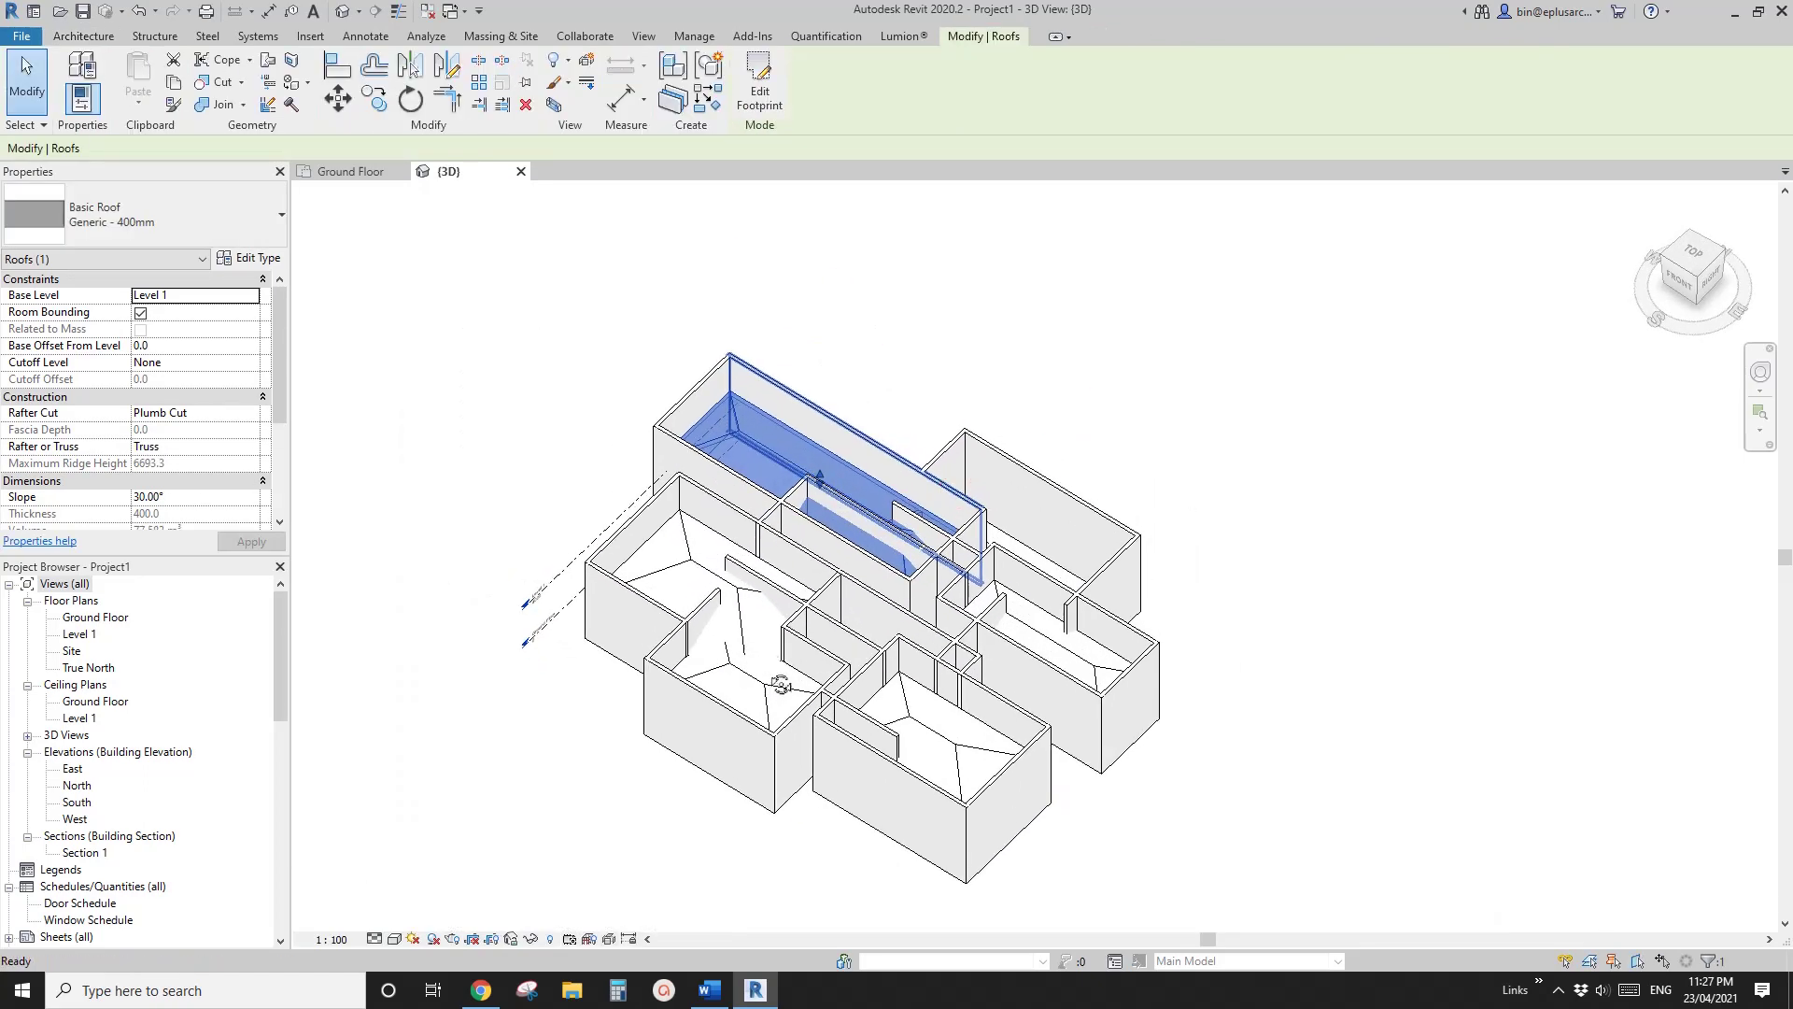
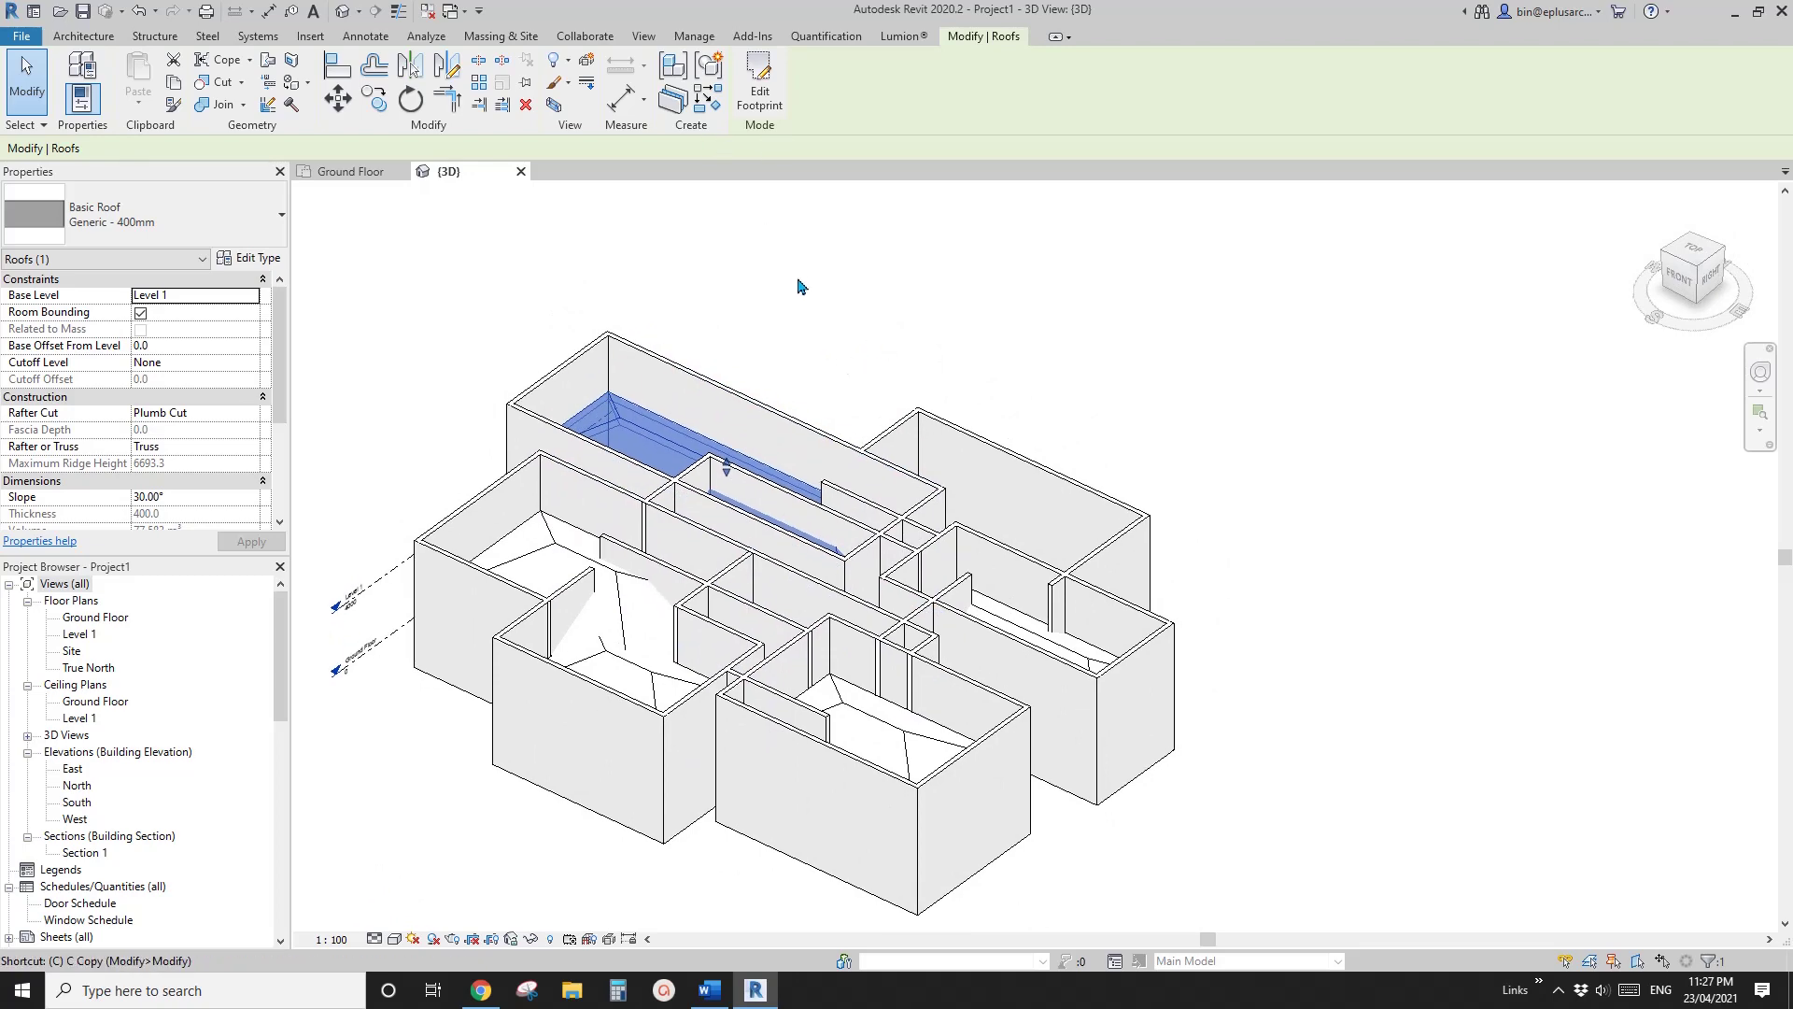
click(870, 536)
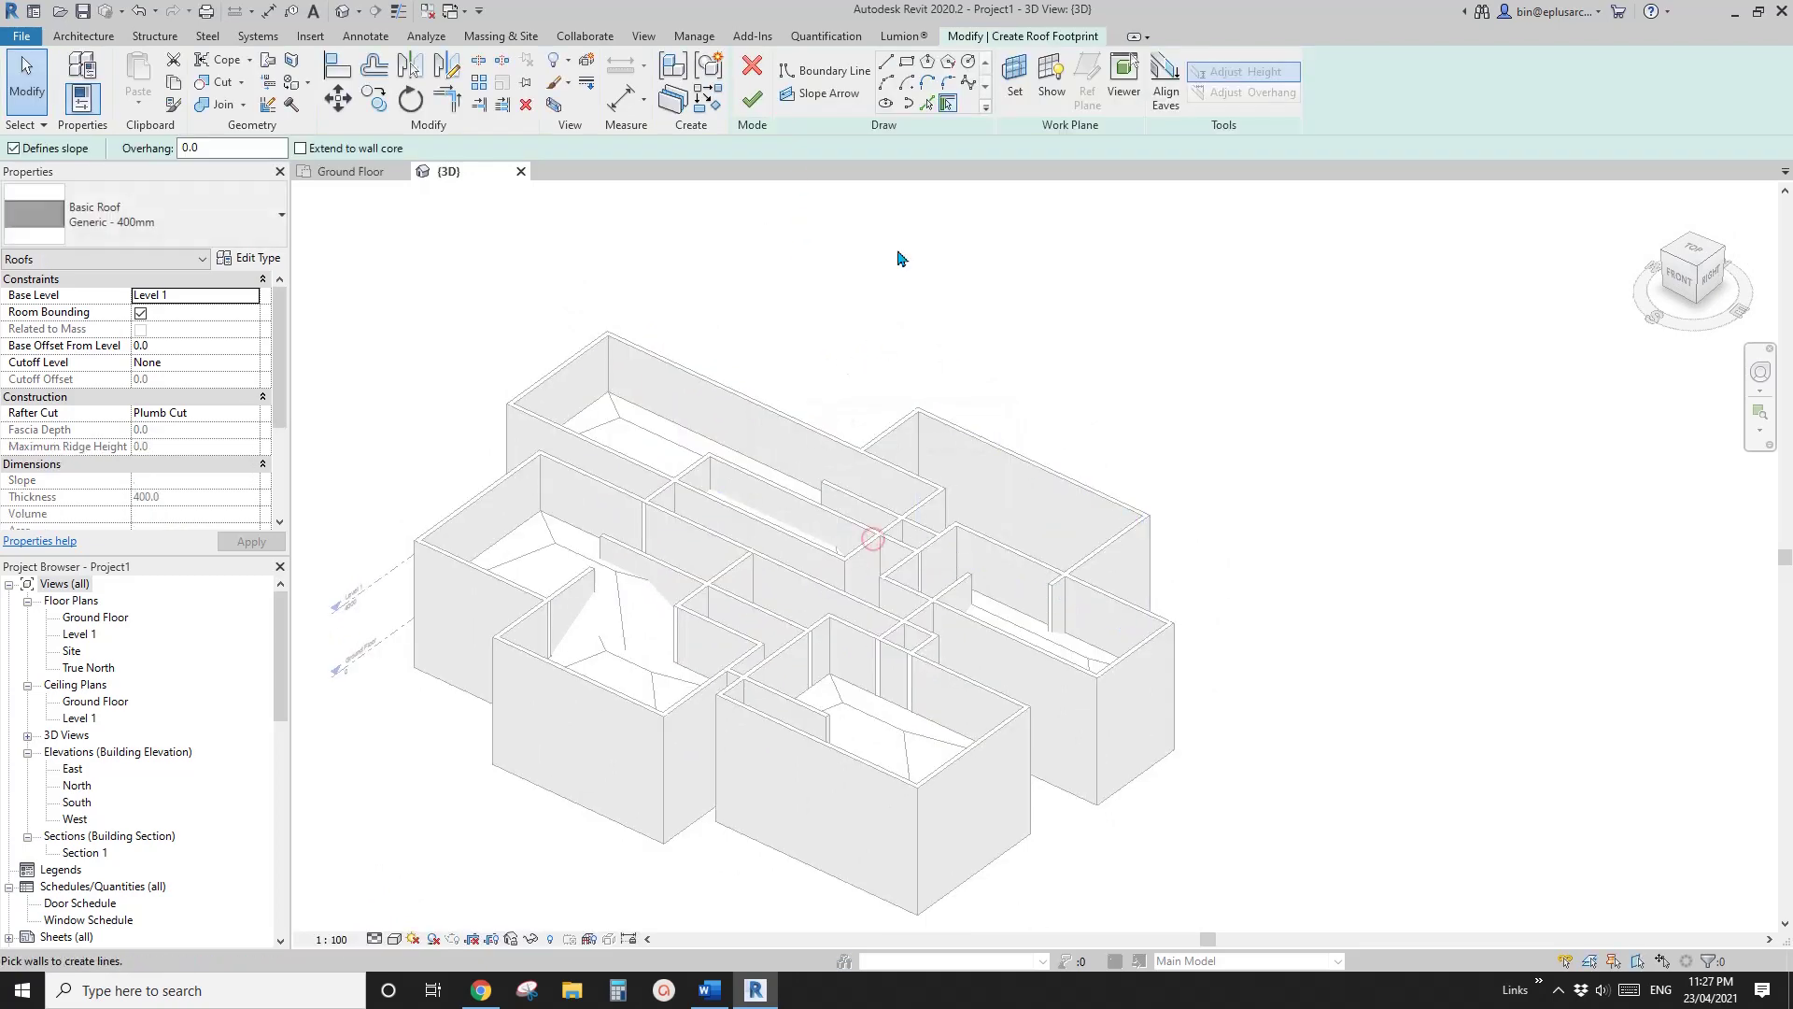
key(Tab)
click(1133, 539)
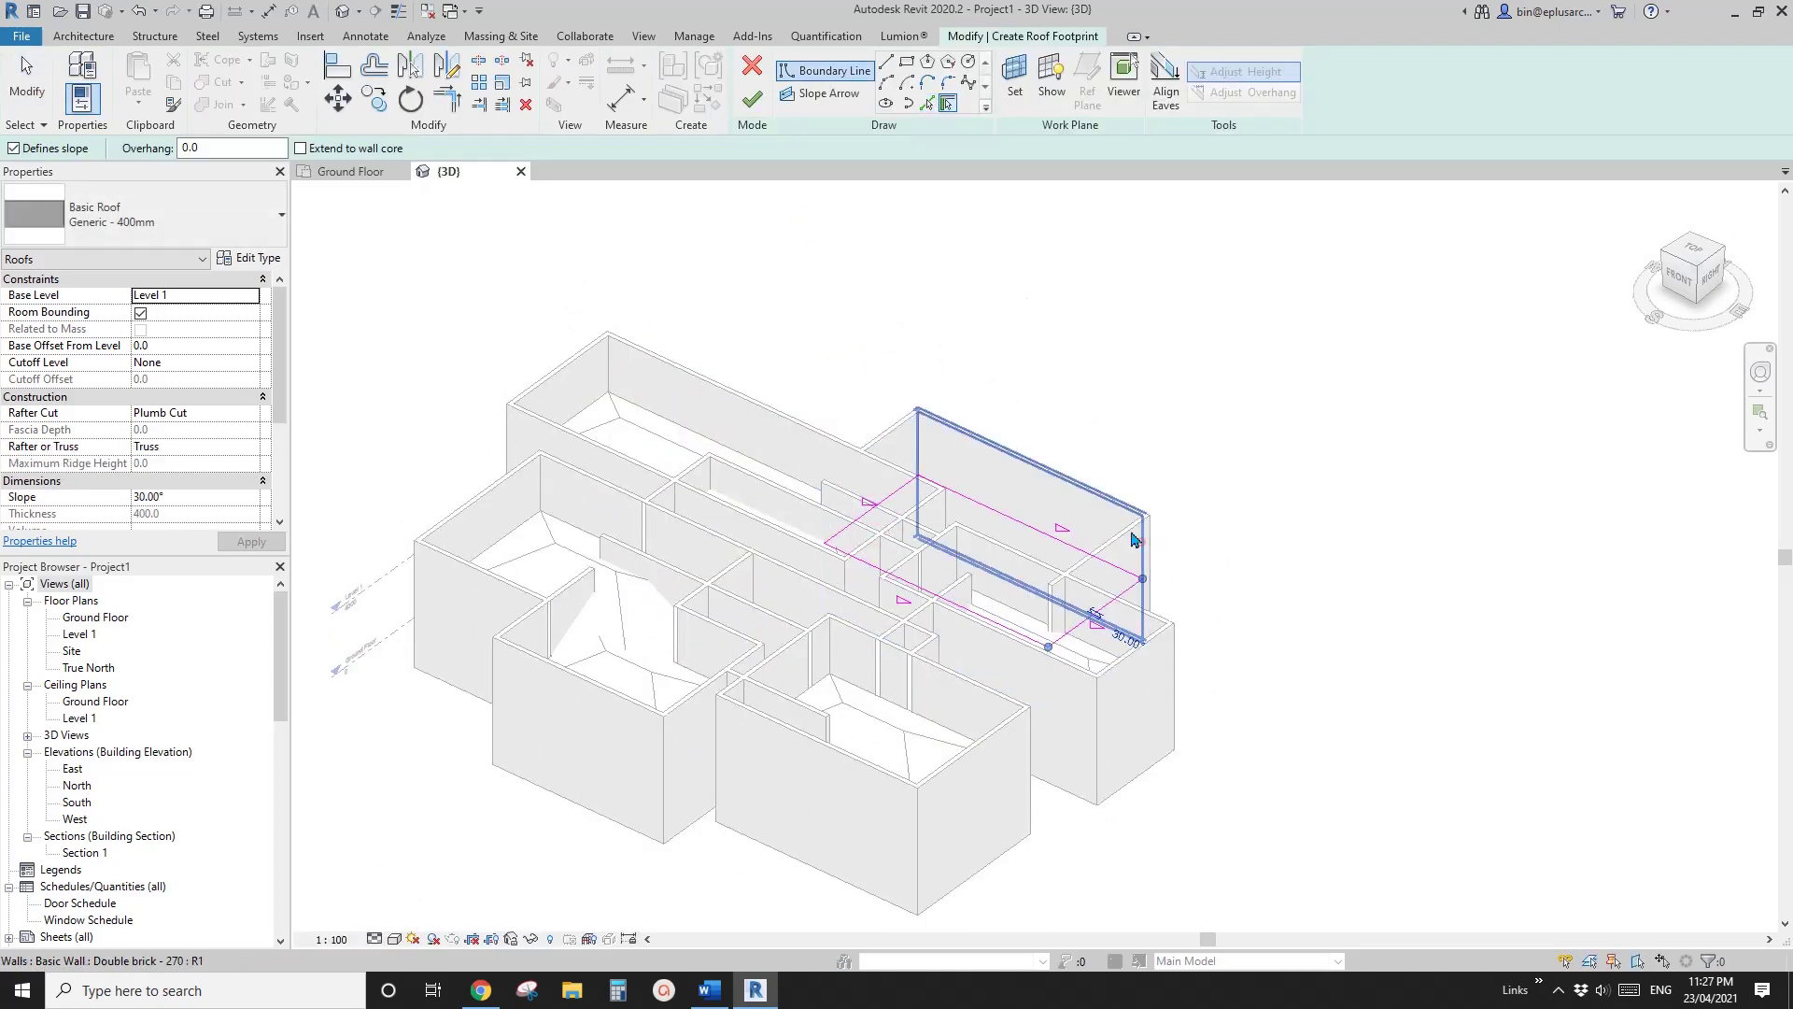
click(754, 101)
click(1036, 495)
Delete the two unroofed rectangular wall loops in the middle of the building
middle_drag(1285, 401, 831, 712)
scroll(1120, 411, down, 1)
scroll(1046, 813, up, 1)
scroll(962, 658, up, 2)
key(Tab)
click(959, 633)
key(d)
key(e)
scroll(969, 674, down, 1)
key(Tab)
click(712, 691)
key(Escape)
Flip the long back-left roof's footprint to the outer wall faces, finish the edit and attach the highlighted walls
shift+middle_drag(708, 684, 707, 129)
click(753, 292)
double_click(737, 385)
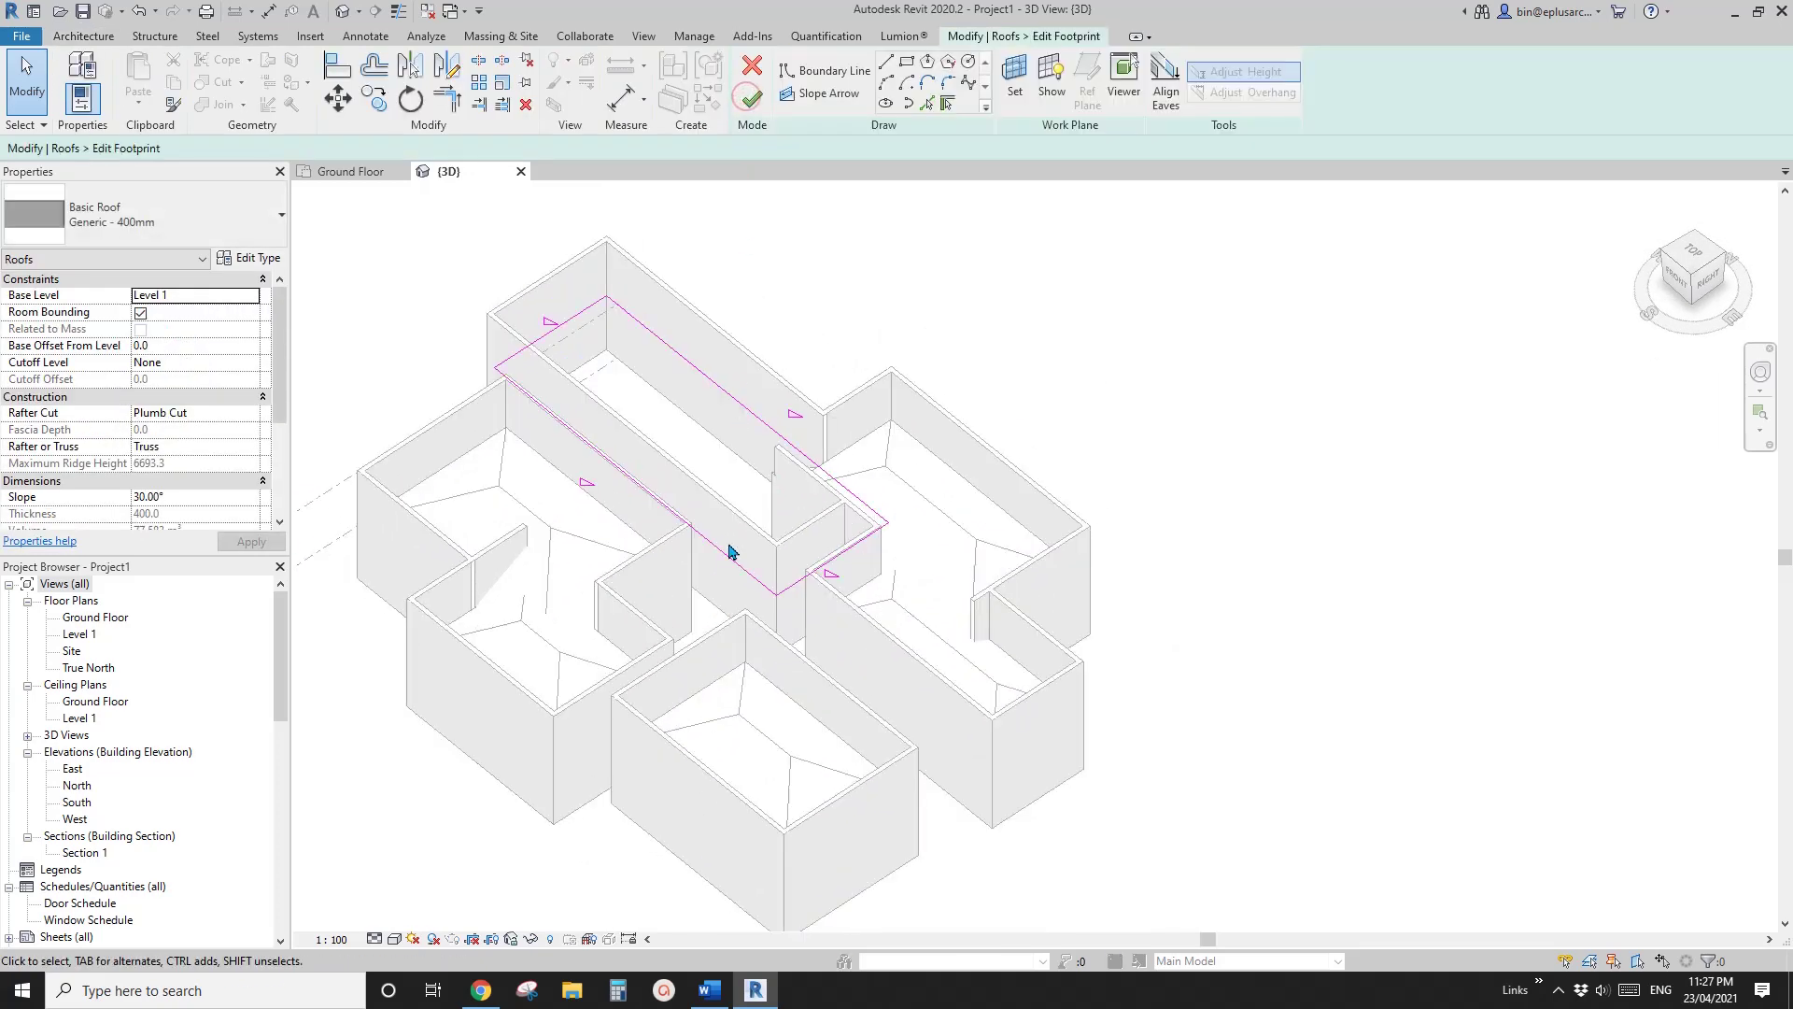
click(639, 487)
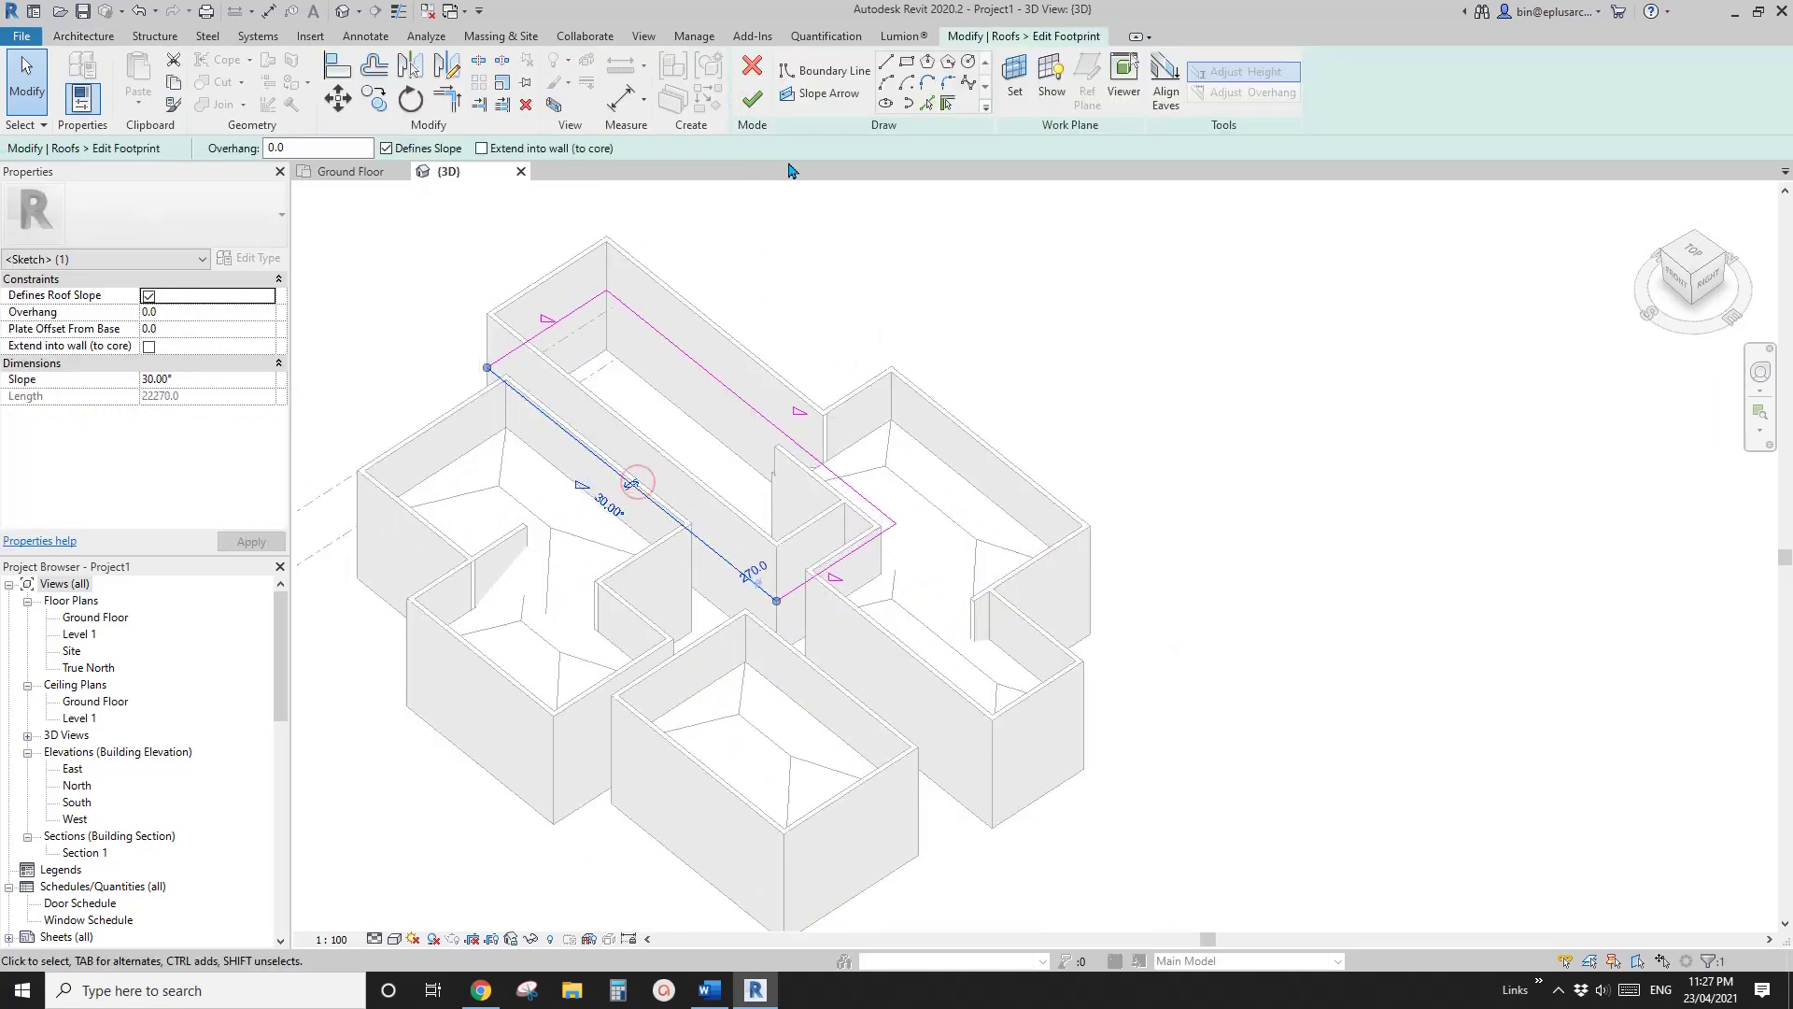
click(753, 99)
click(968, 503)
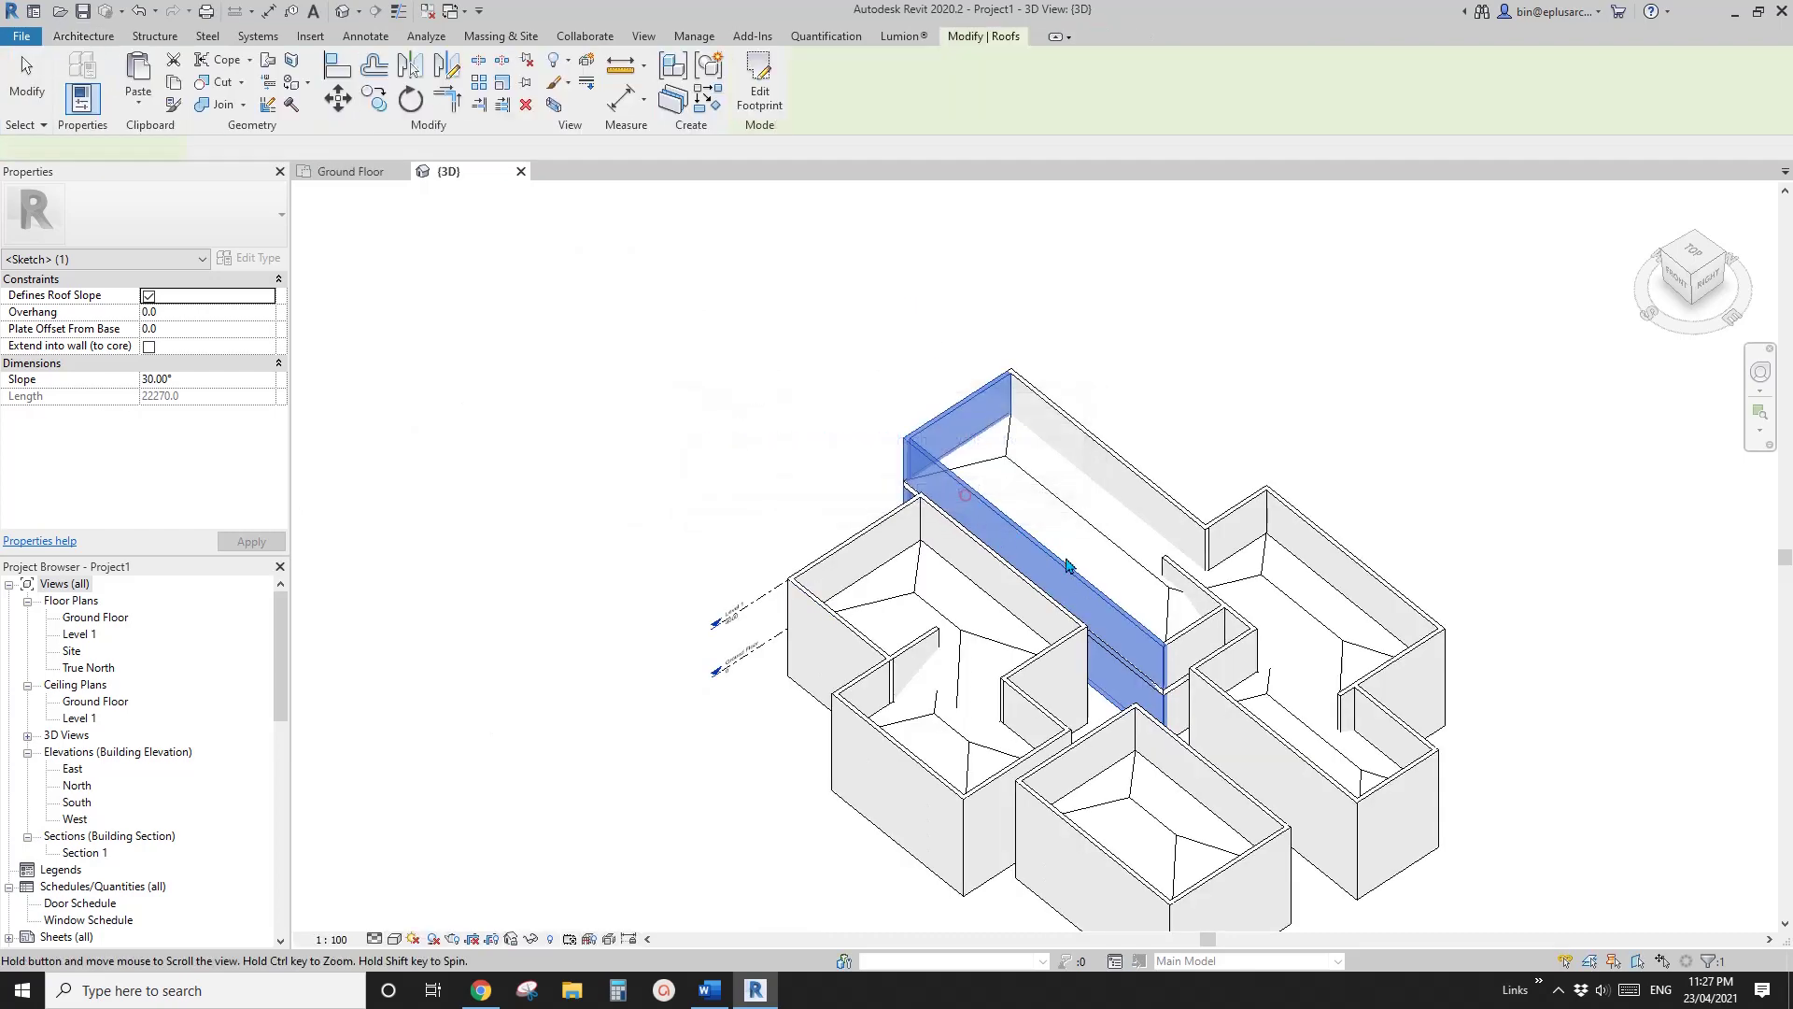
Flip the back-right roof's footprint to the outer wall faces, finish the edit and attach the highlighted walls
scroll(1519, 656, up, 1)
middle_drag(1519, 656, 964, 496)
click(965, 496)
click(802, 406)
middle_drag(797, 414, 911, 442)
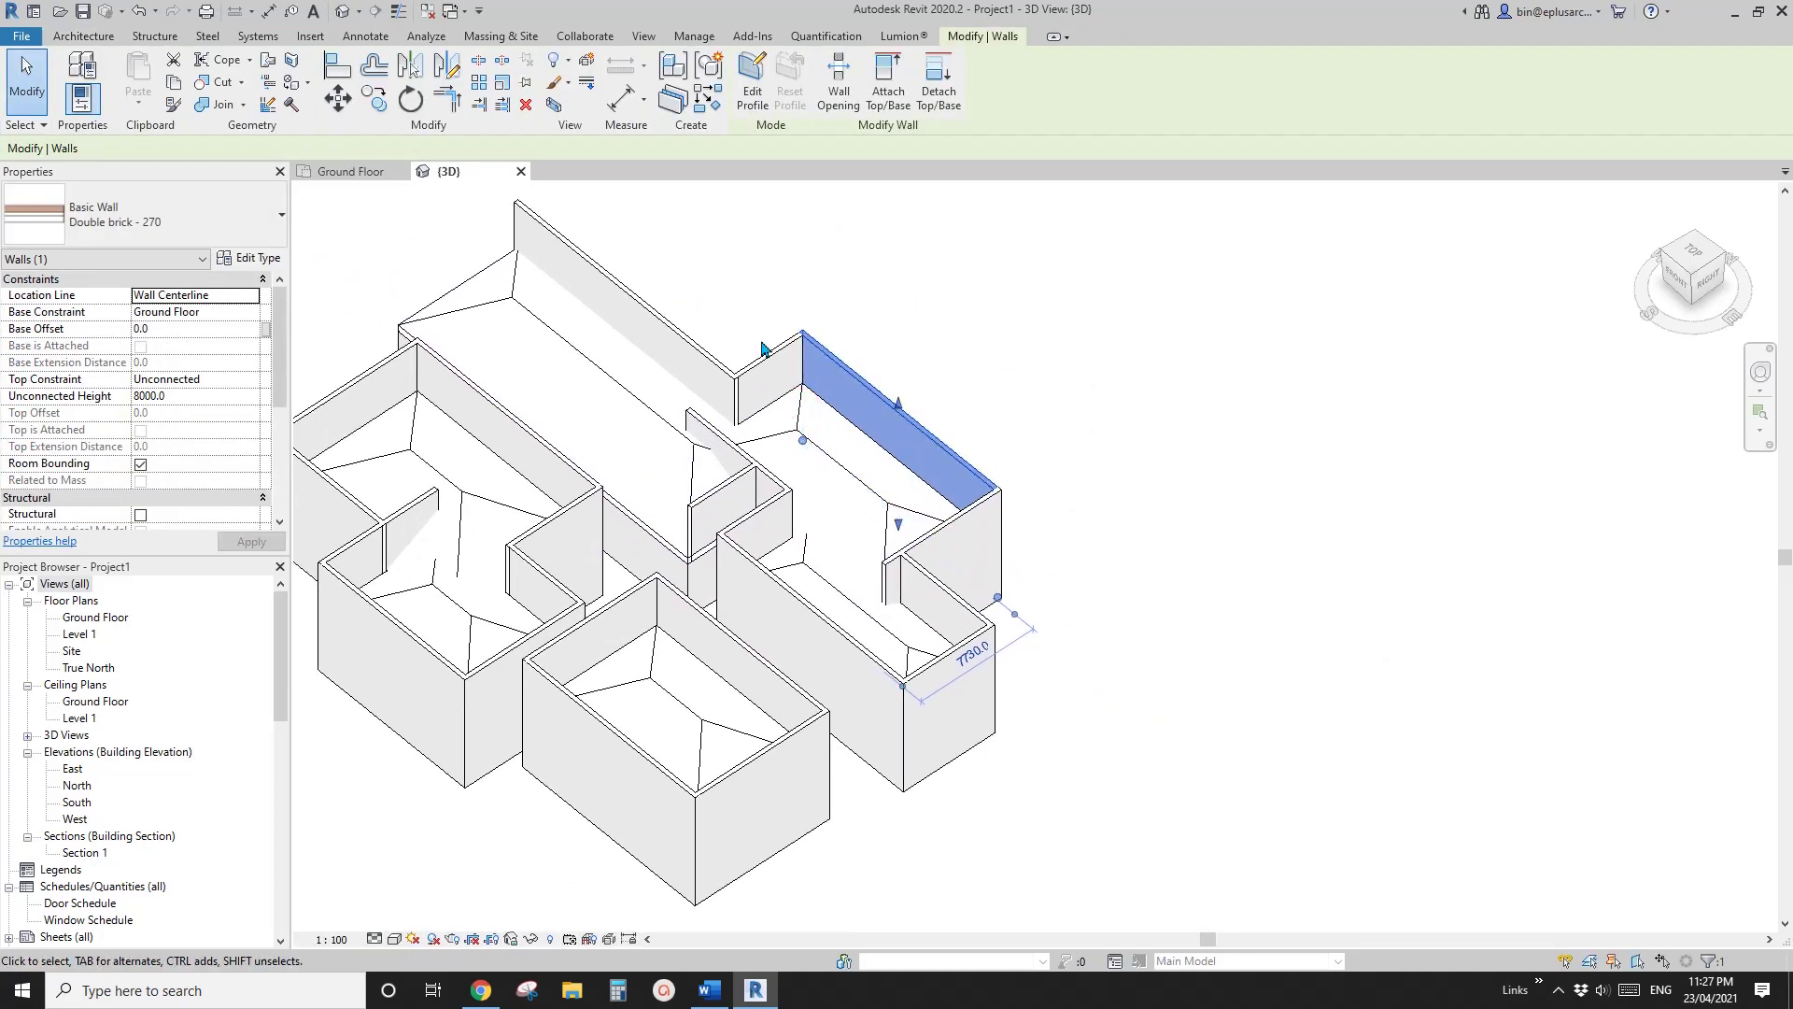
click(664, 348)
click(784, 373)
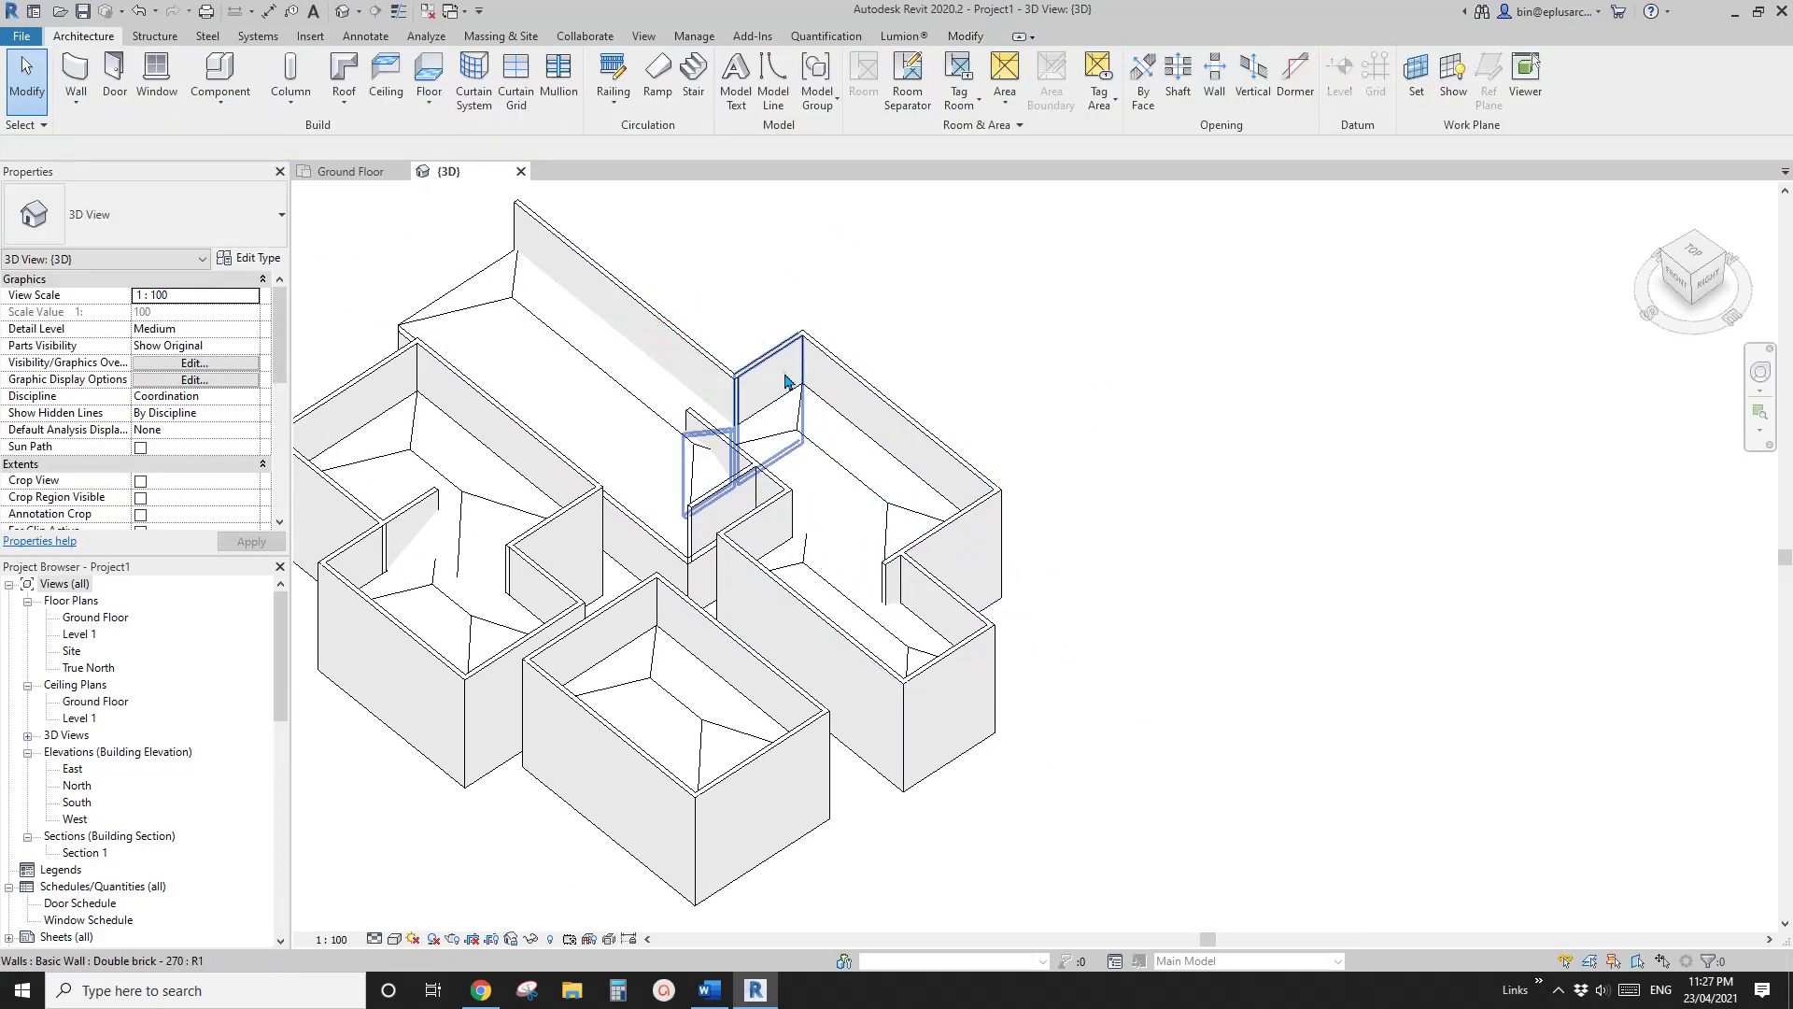
click(817, 434)
click(771, 82)
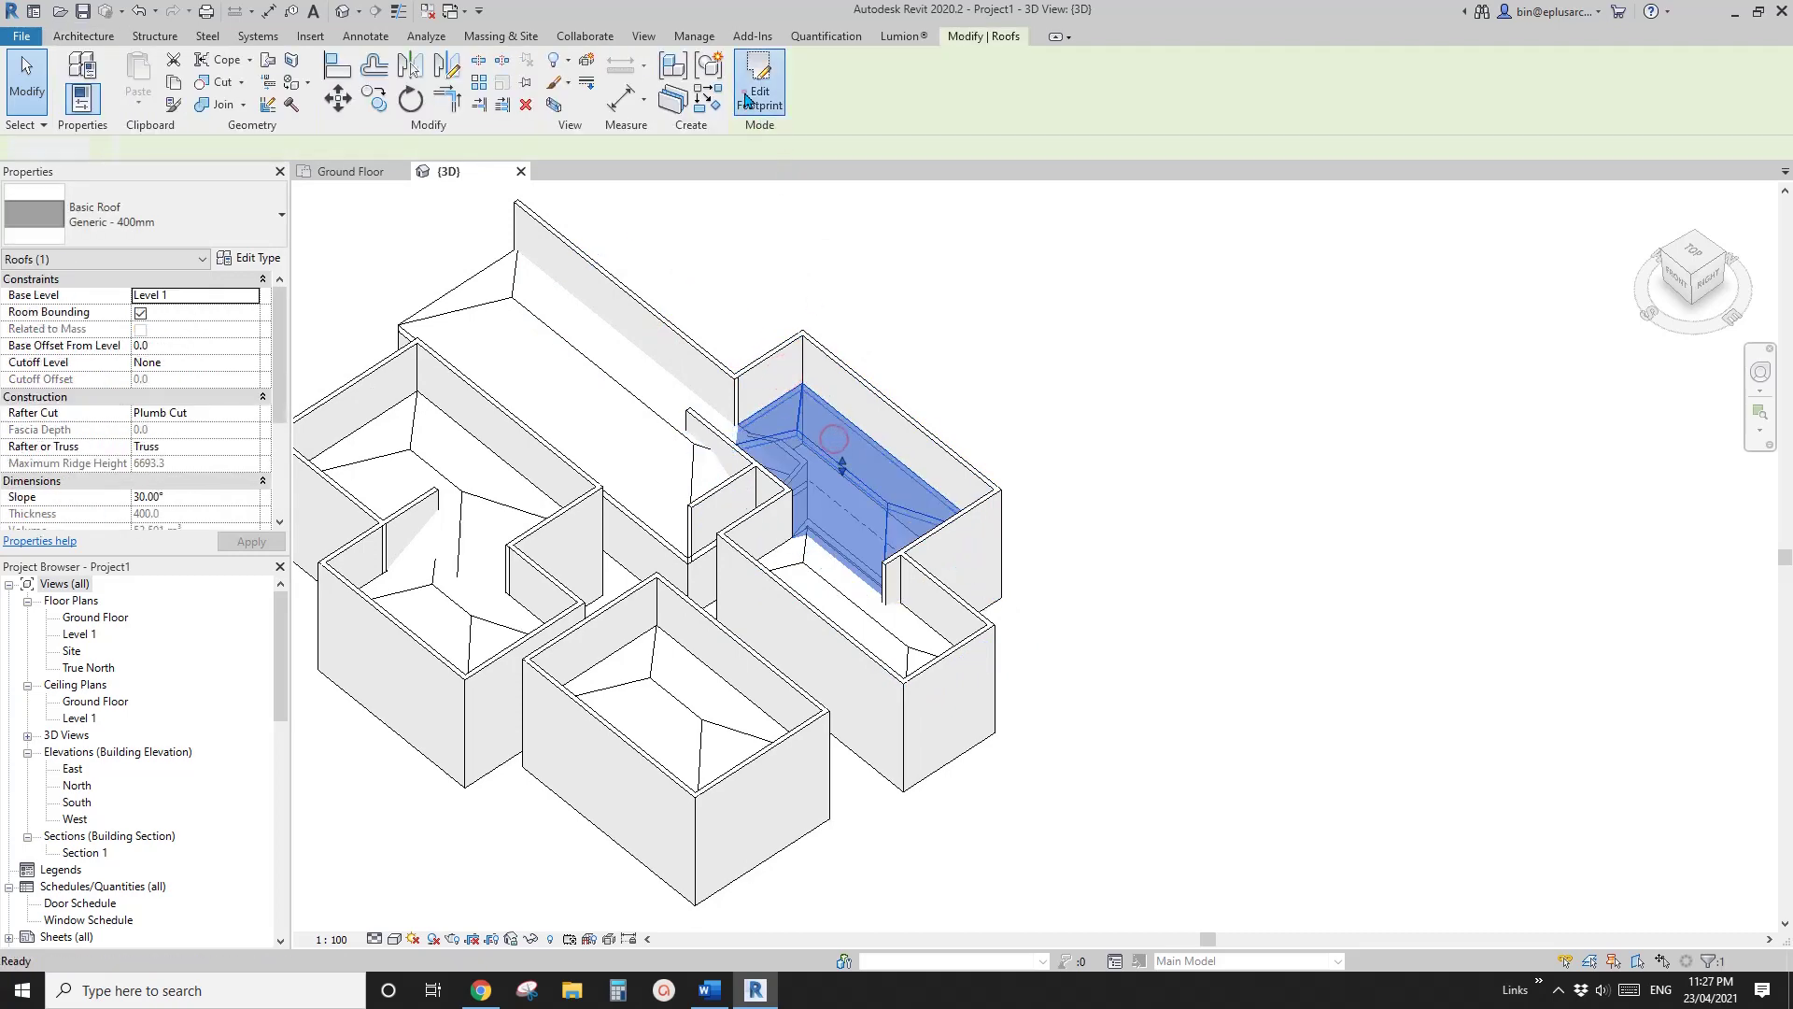
click(788, 540)
click(751, 99)
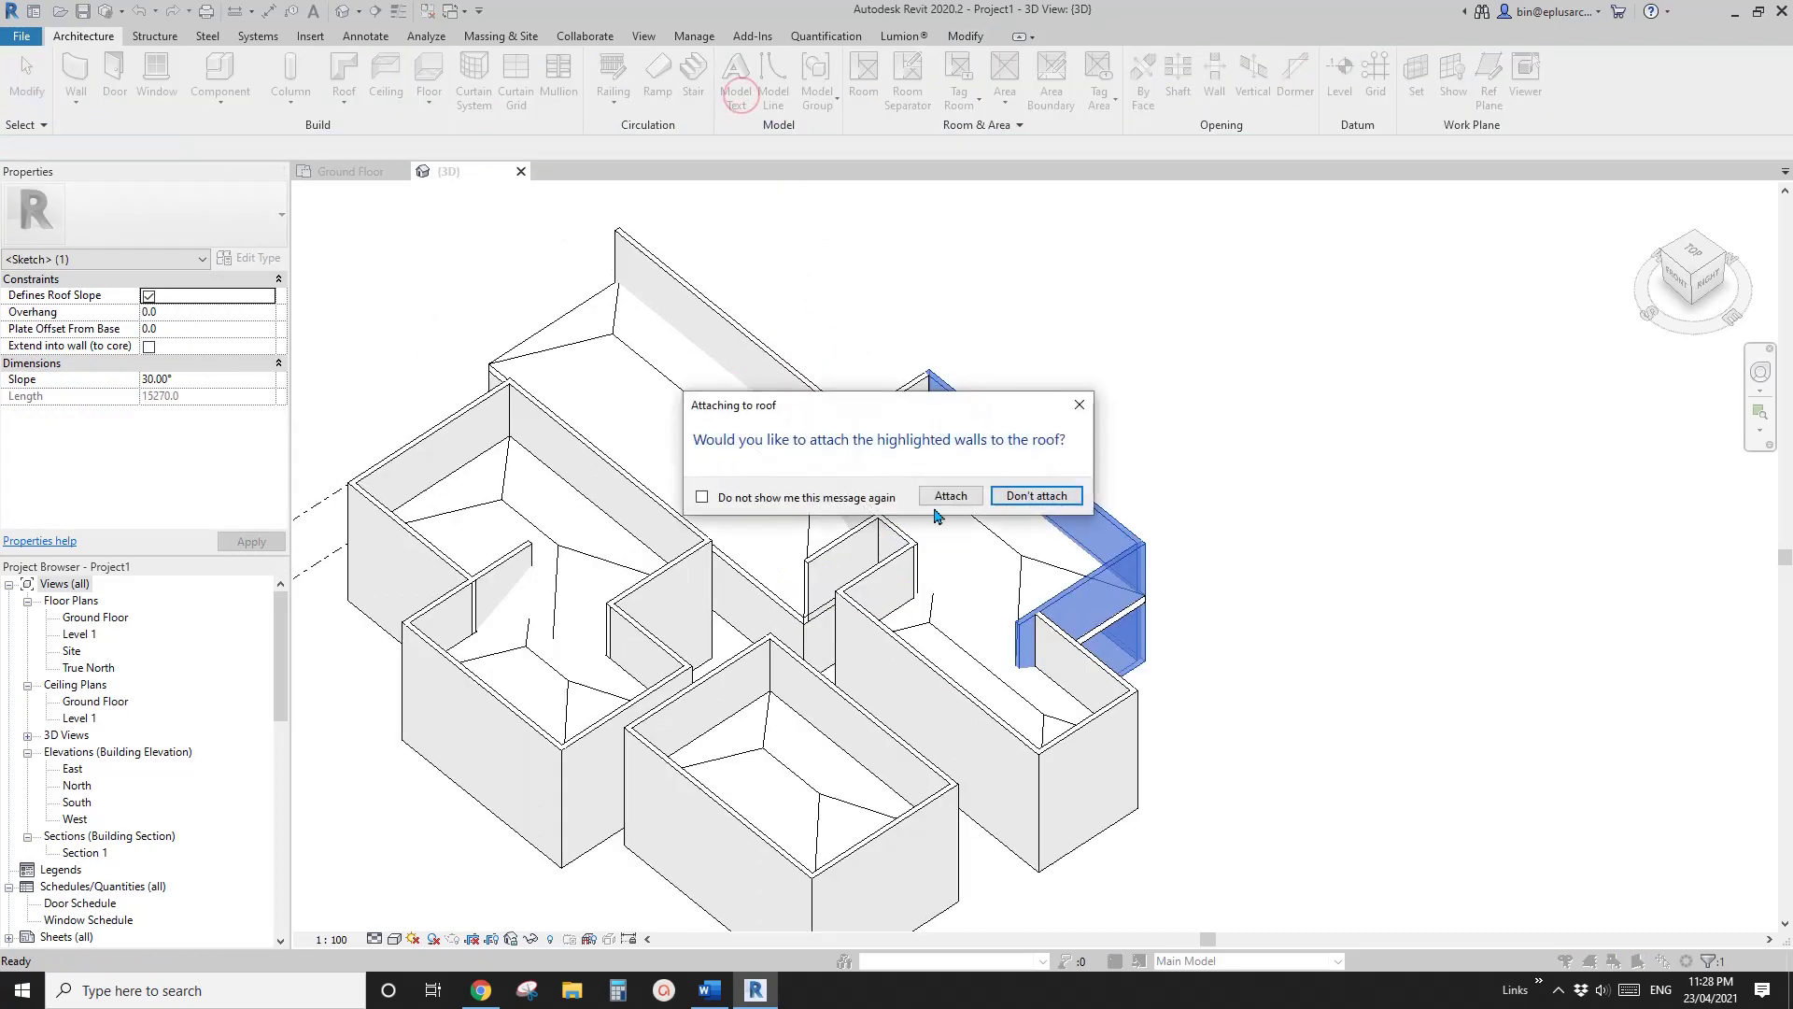
click(938, 492)
Flip the far-right roof's footprint to the outer wall faces, finish the edit and attach the highlighted walls
double_click(829, 654)
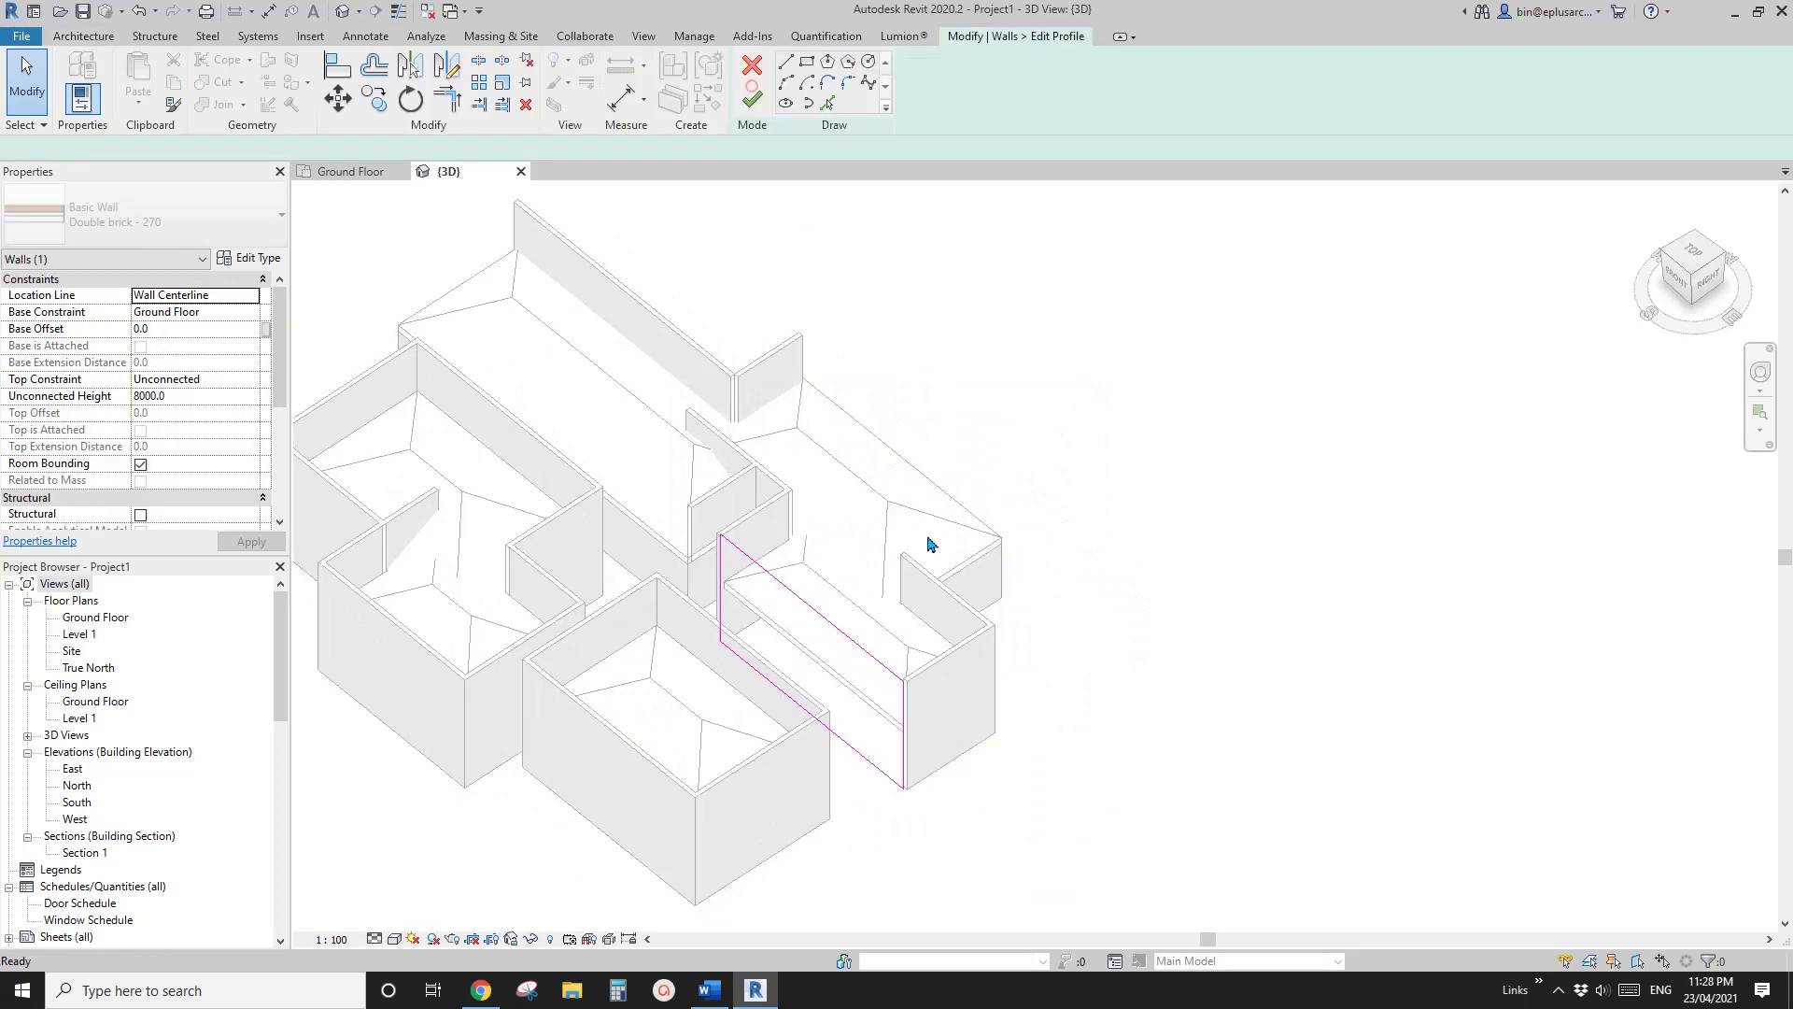
click(752, 65)
click(869, 598)
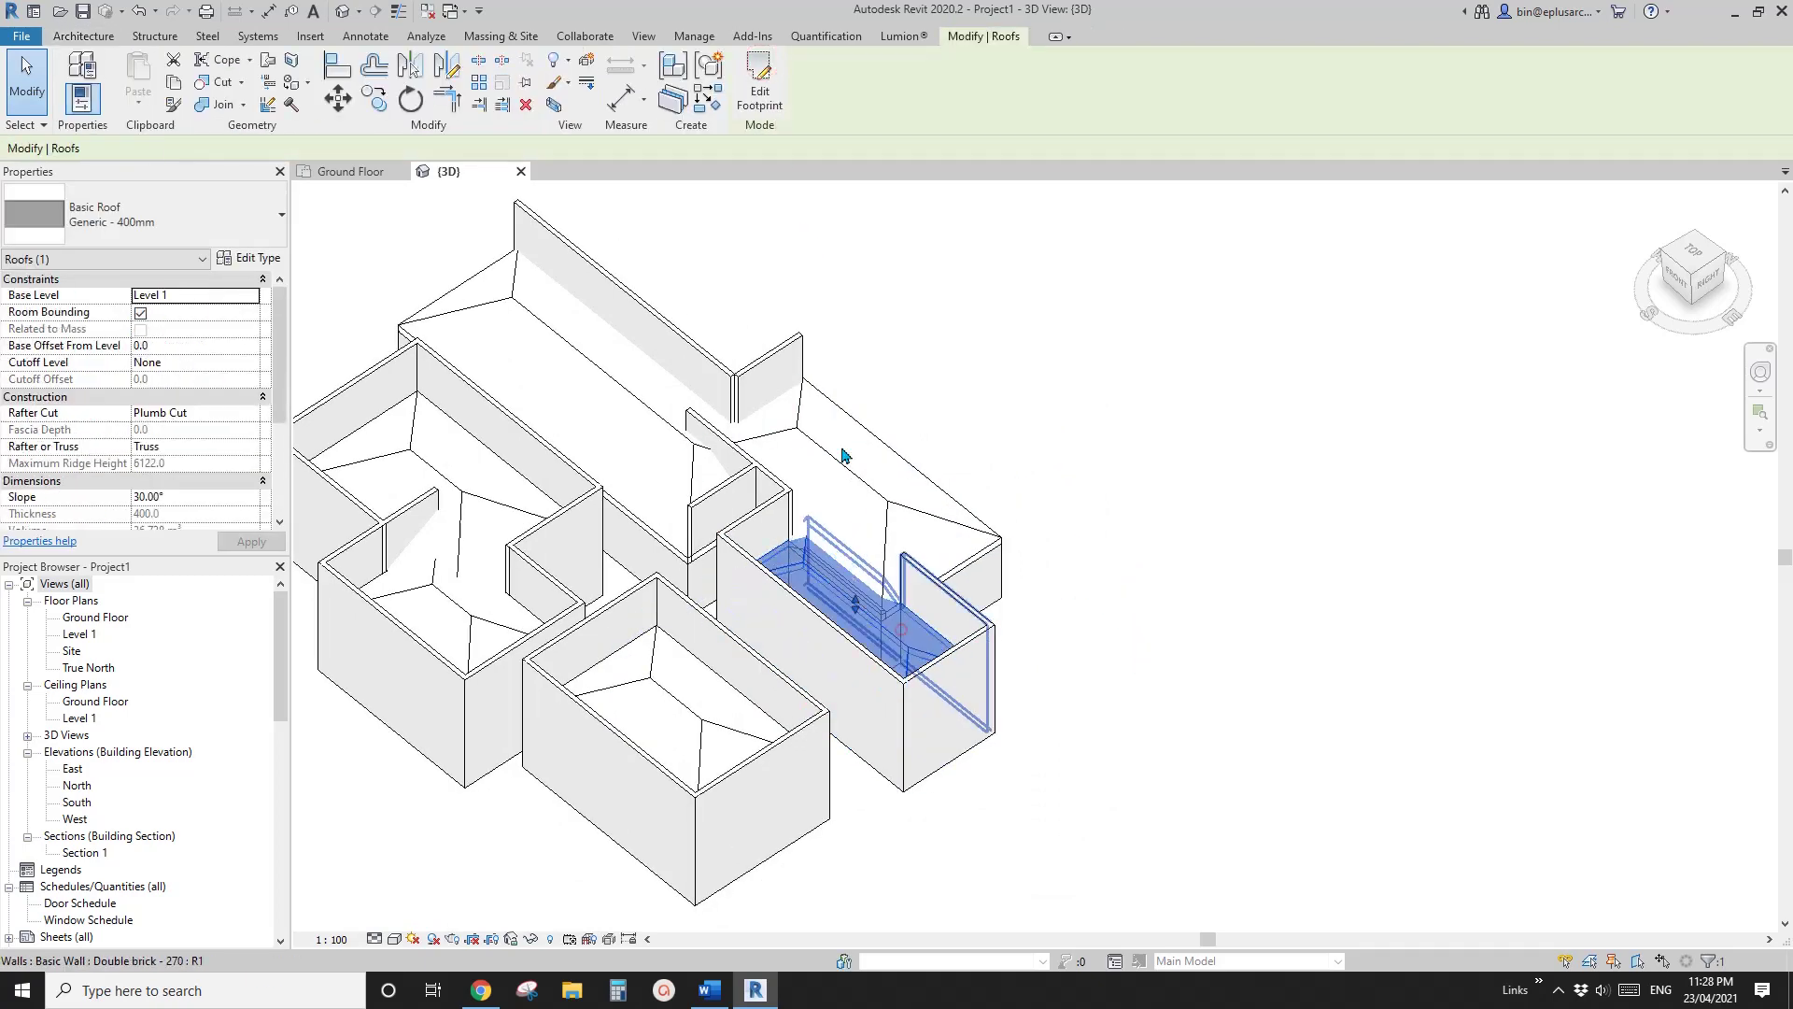
click(757, 107)
click(810, 664)
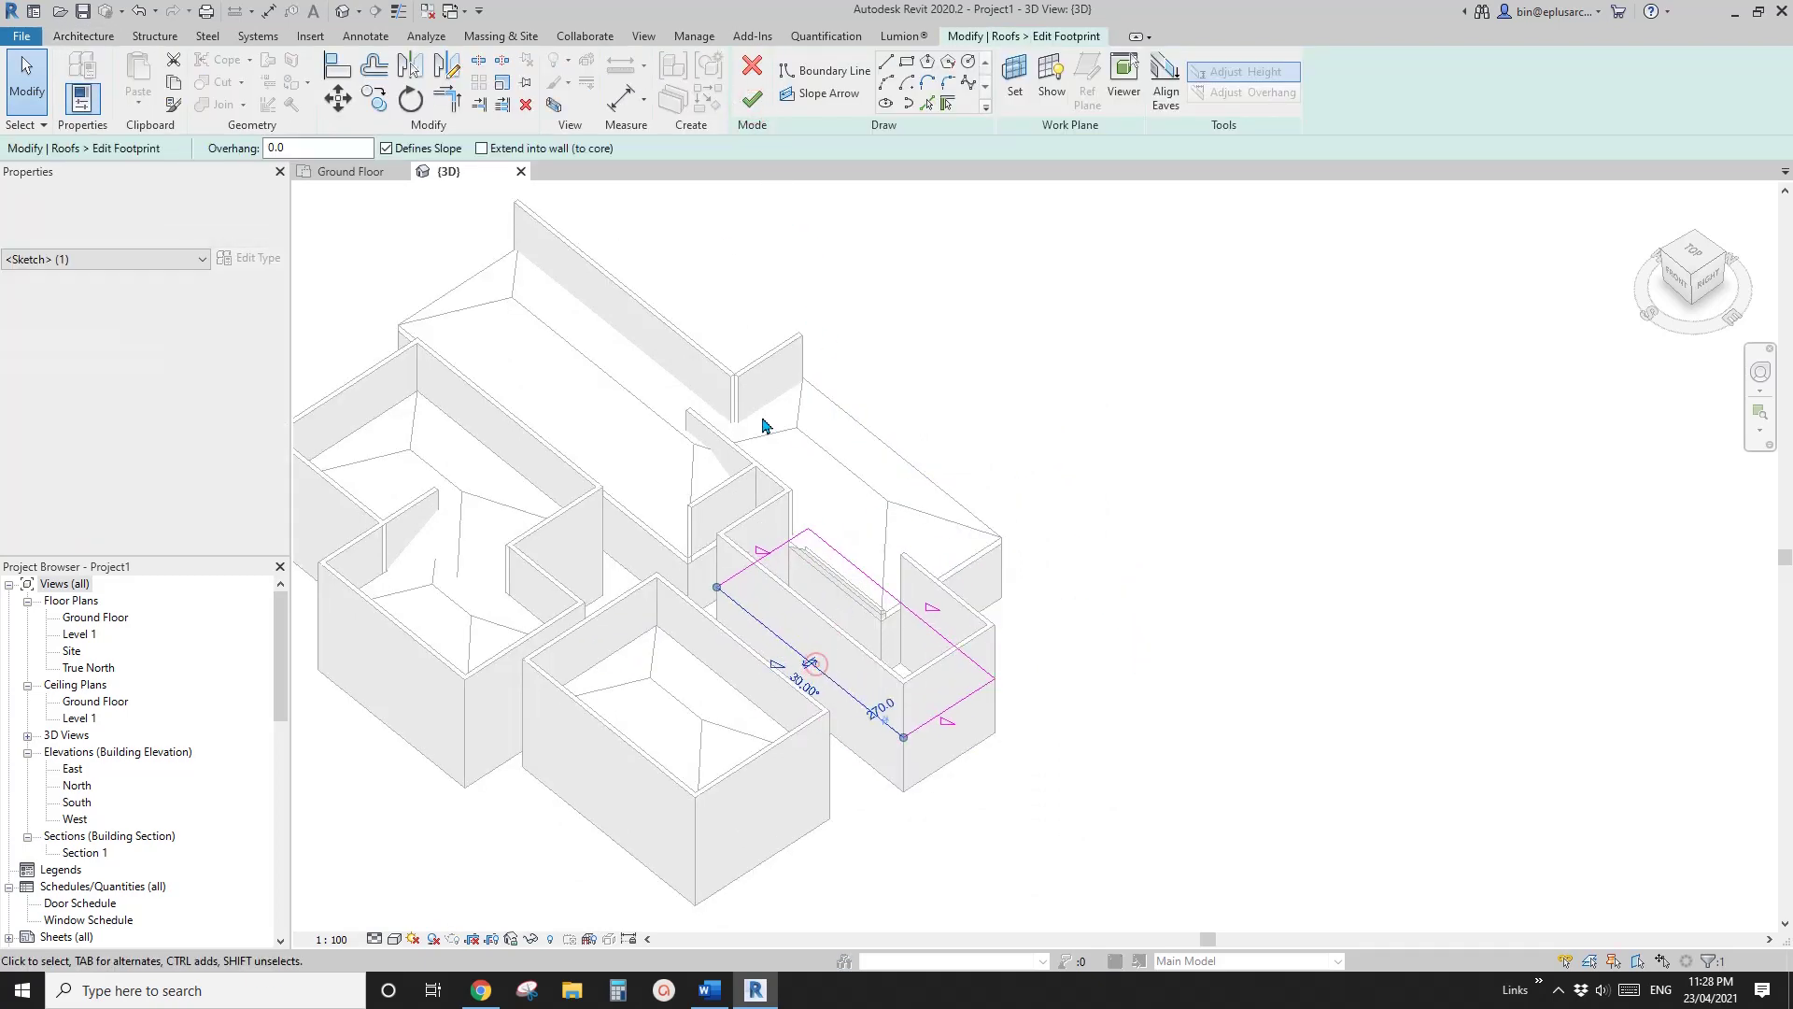
click(753, 100)
click(951, 497)
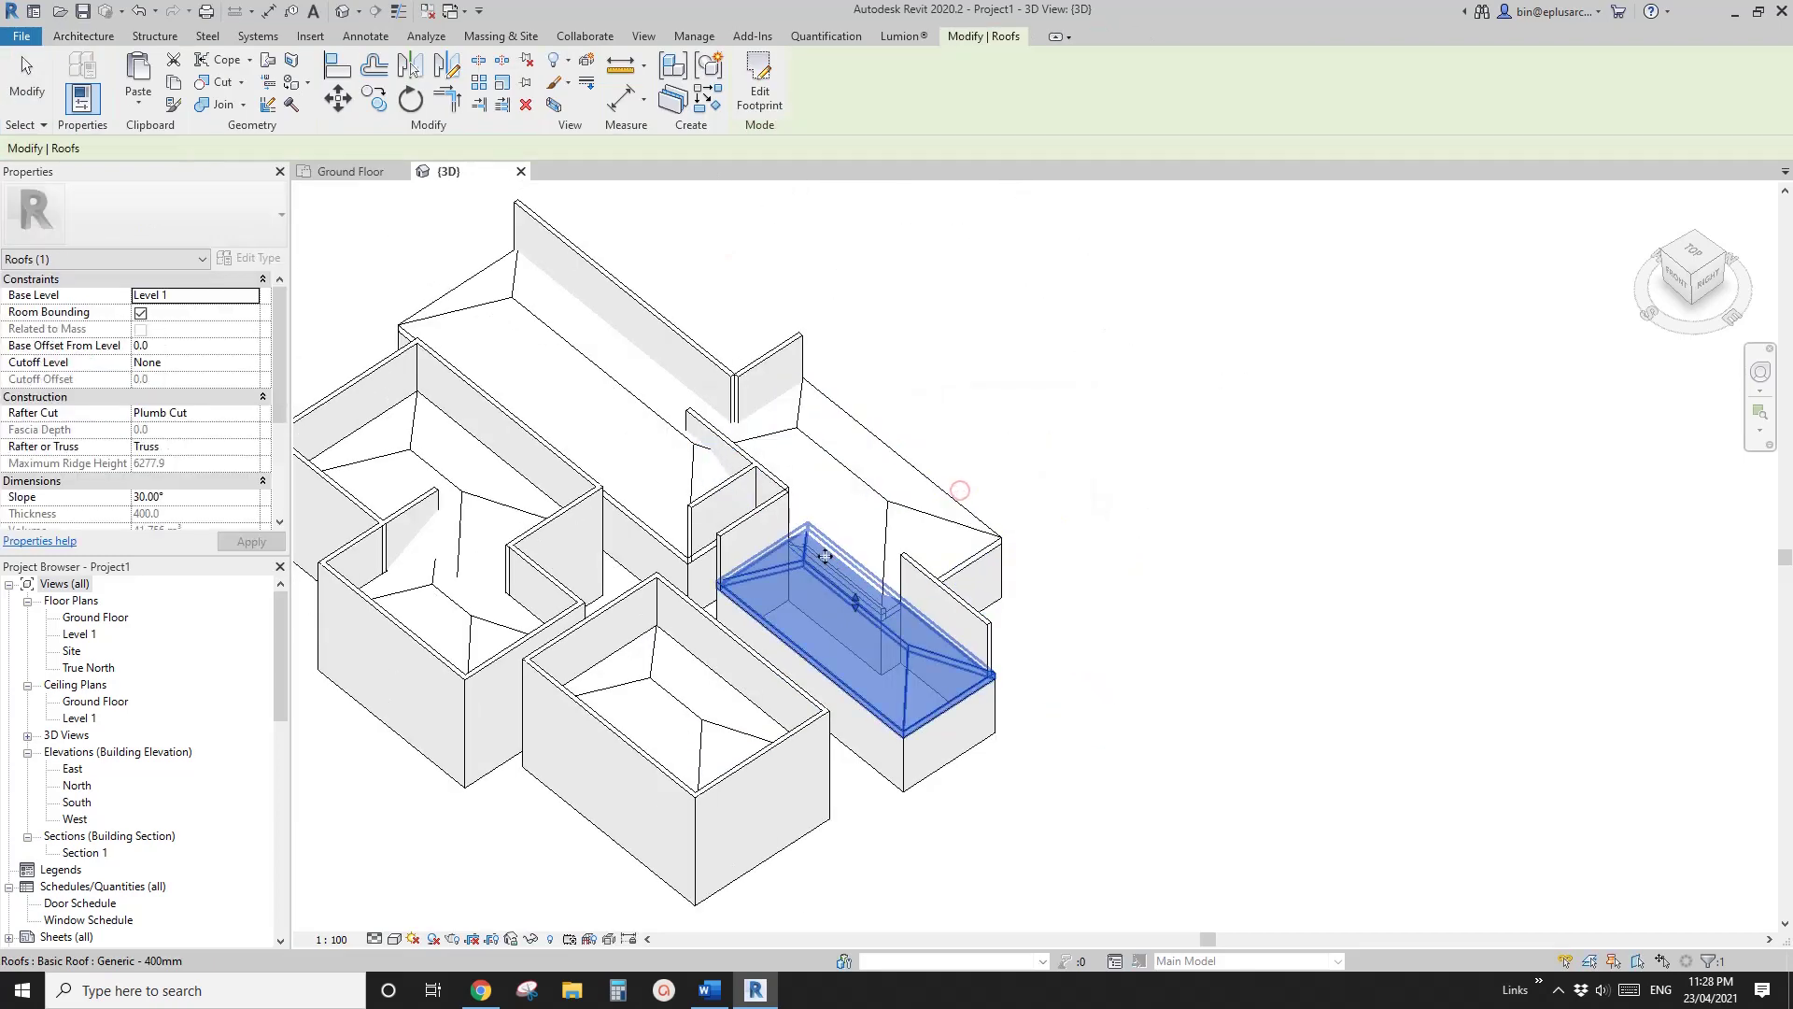
Flip the front-middle roof's footprint to the outer wall faces, finish the edit and attach the highlighted walls
click(684, 702)
click(759, 94)
click(740, 695)
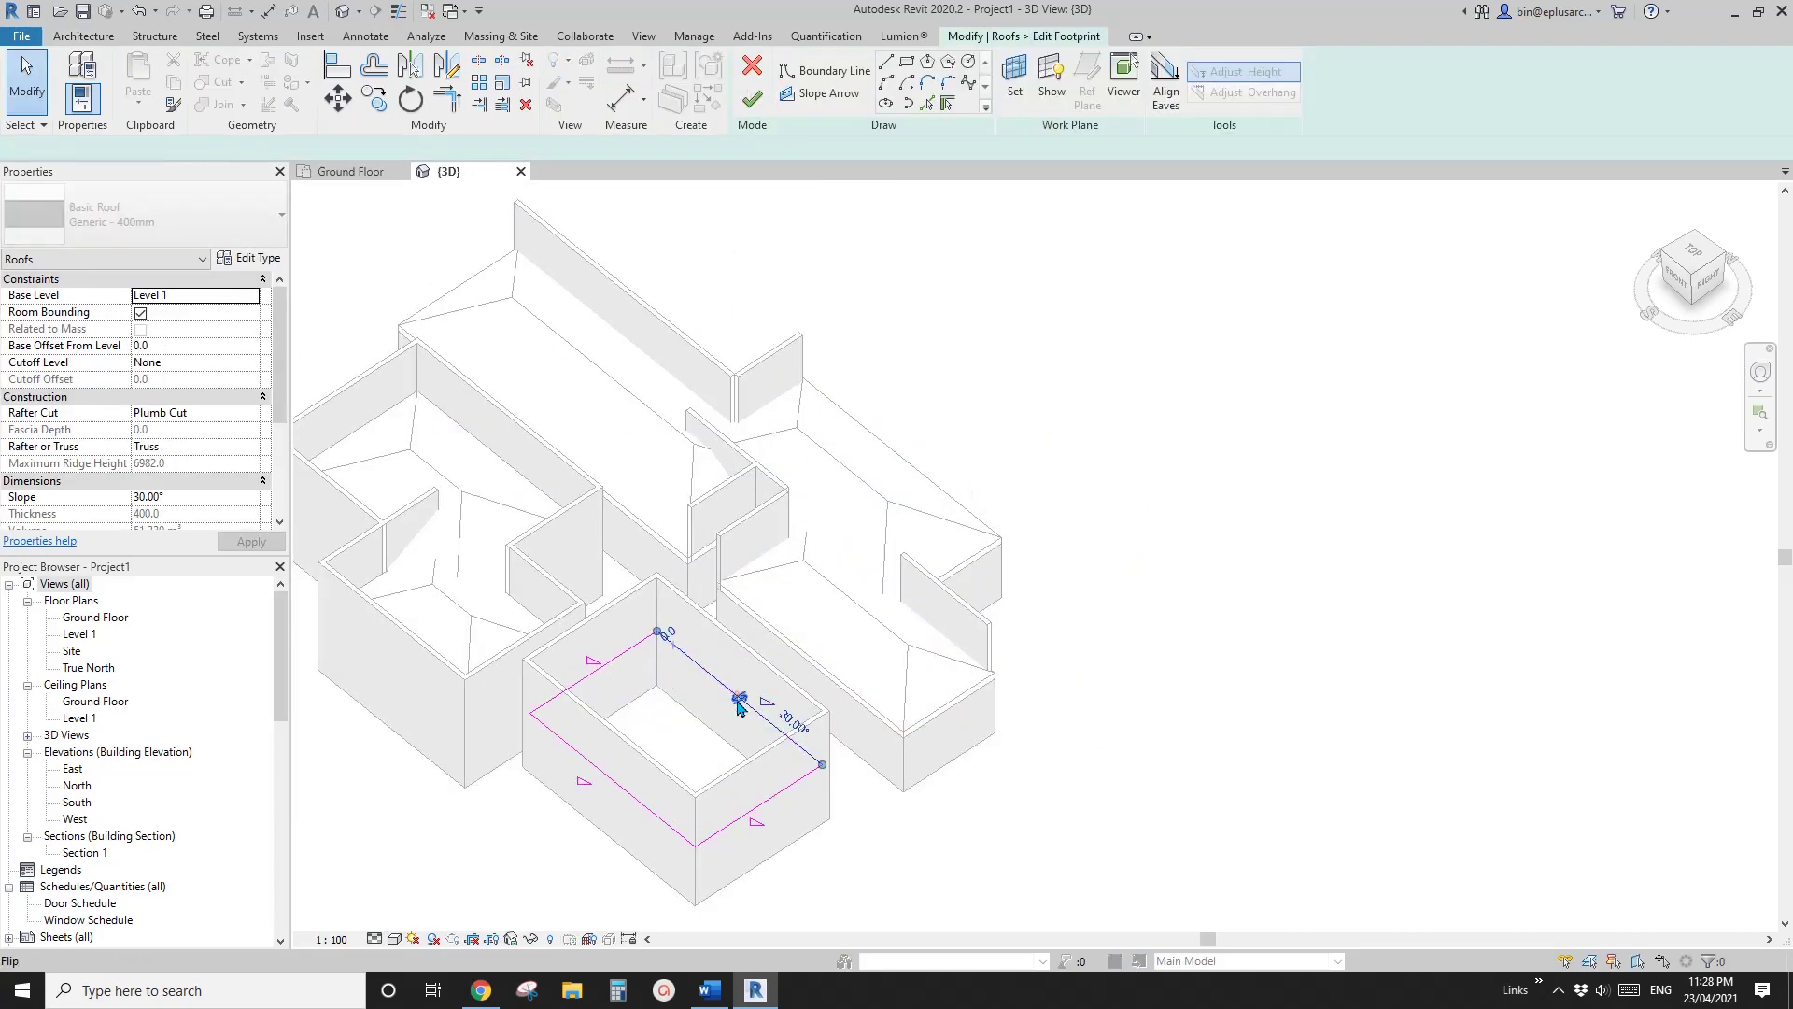
click(756, 109)
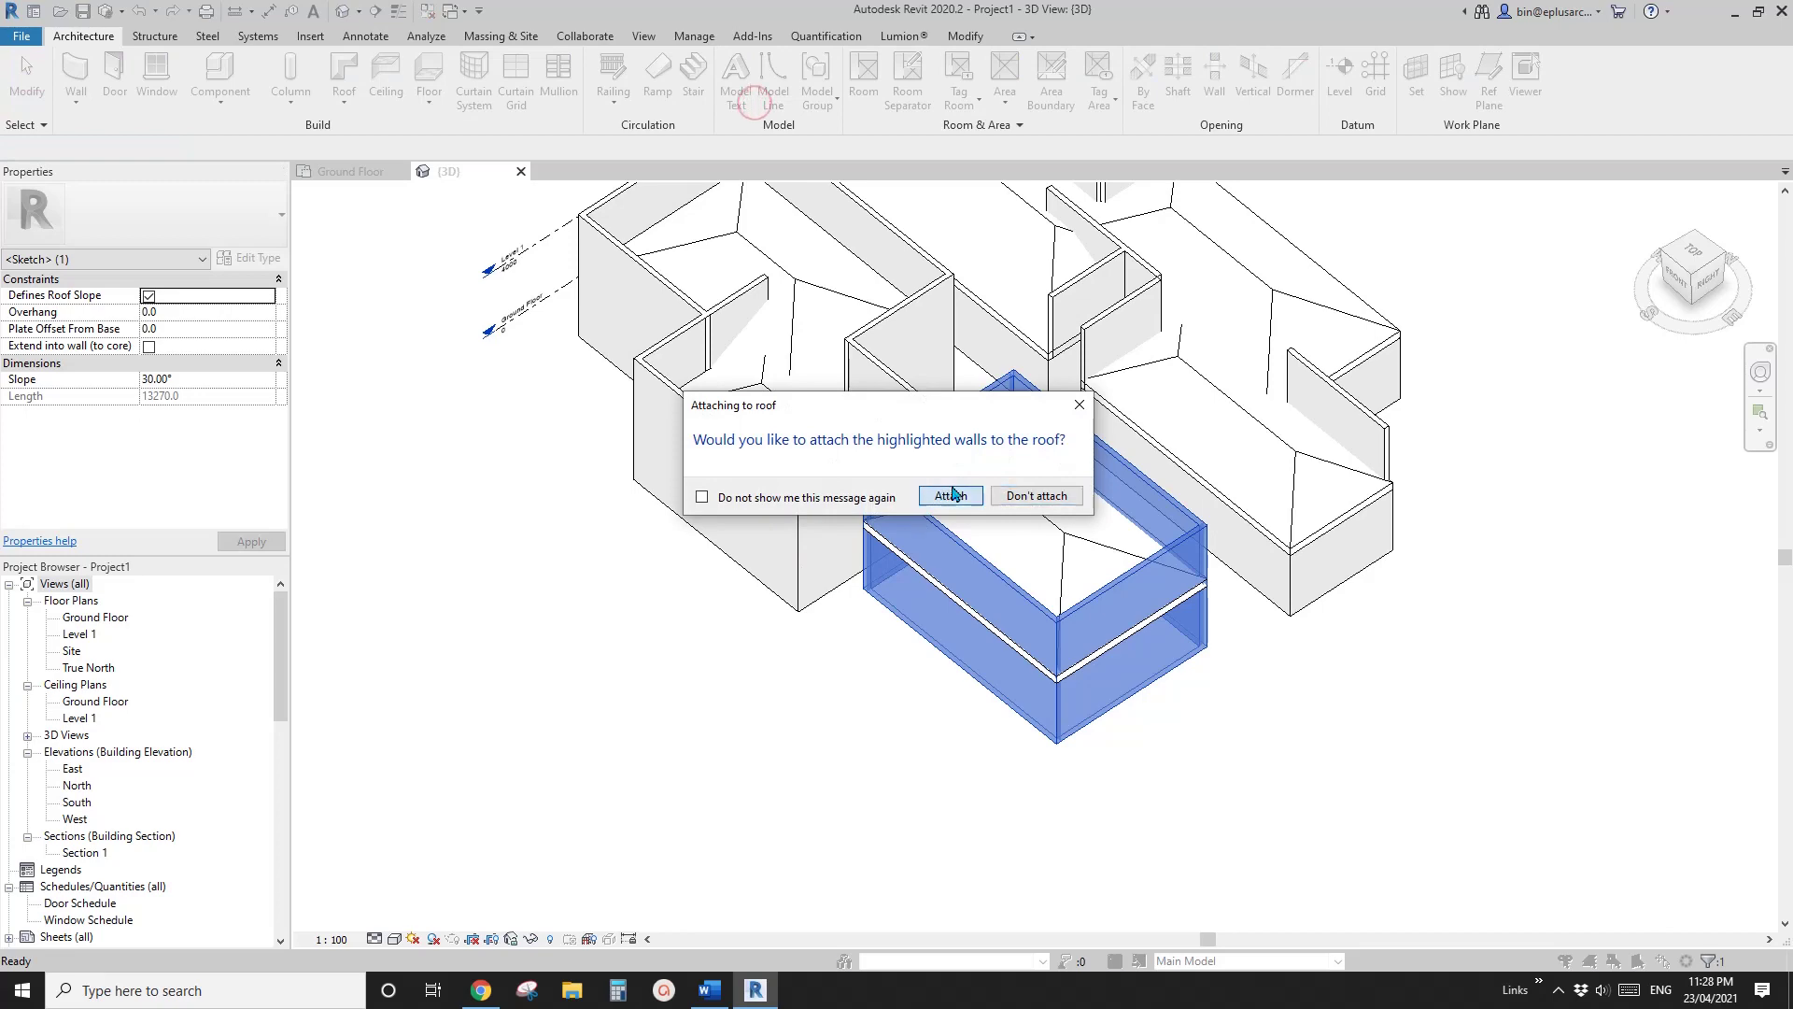
click(962, 608)
Flip the front-left roof's footprint to the outer wall faces, finish the edit and attach the highlighted walls
click(780, 546)
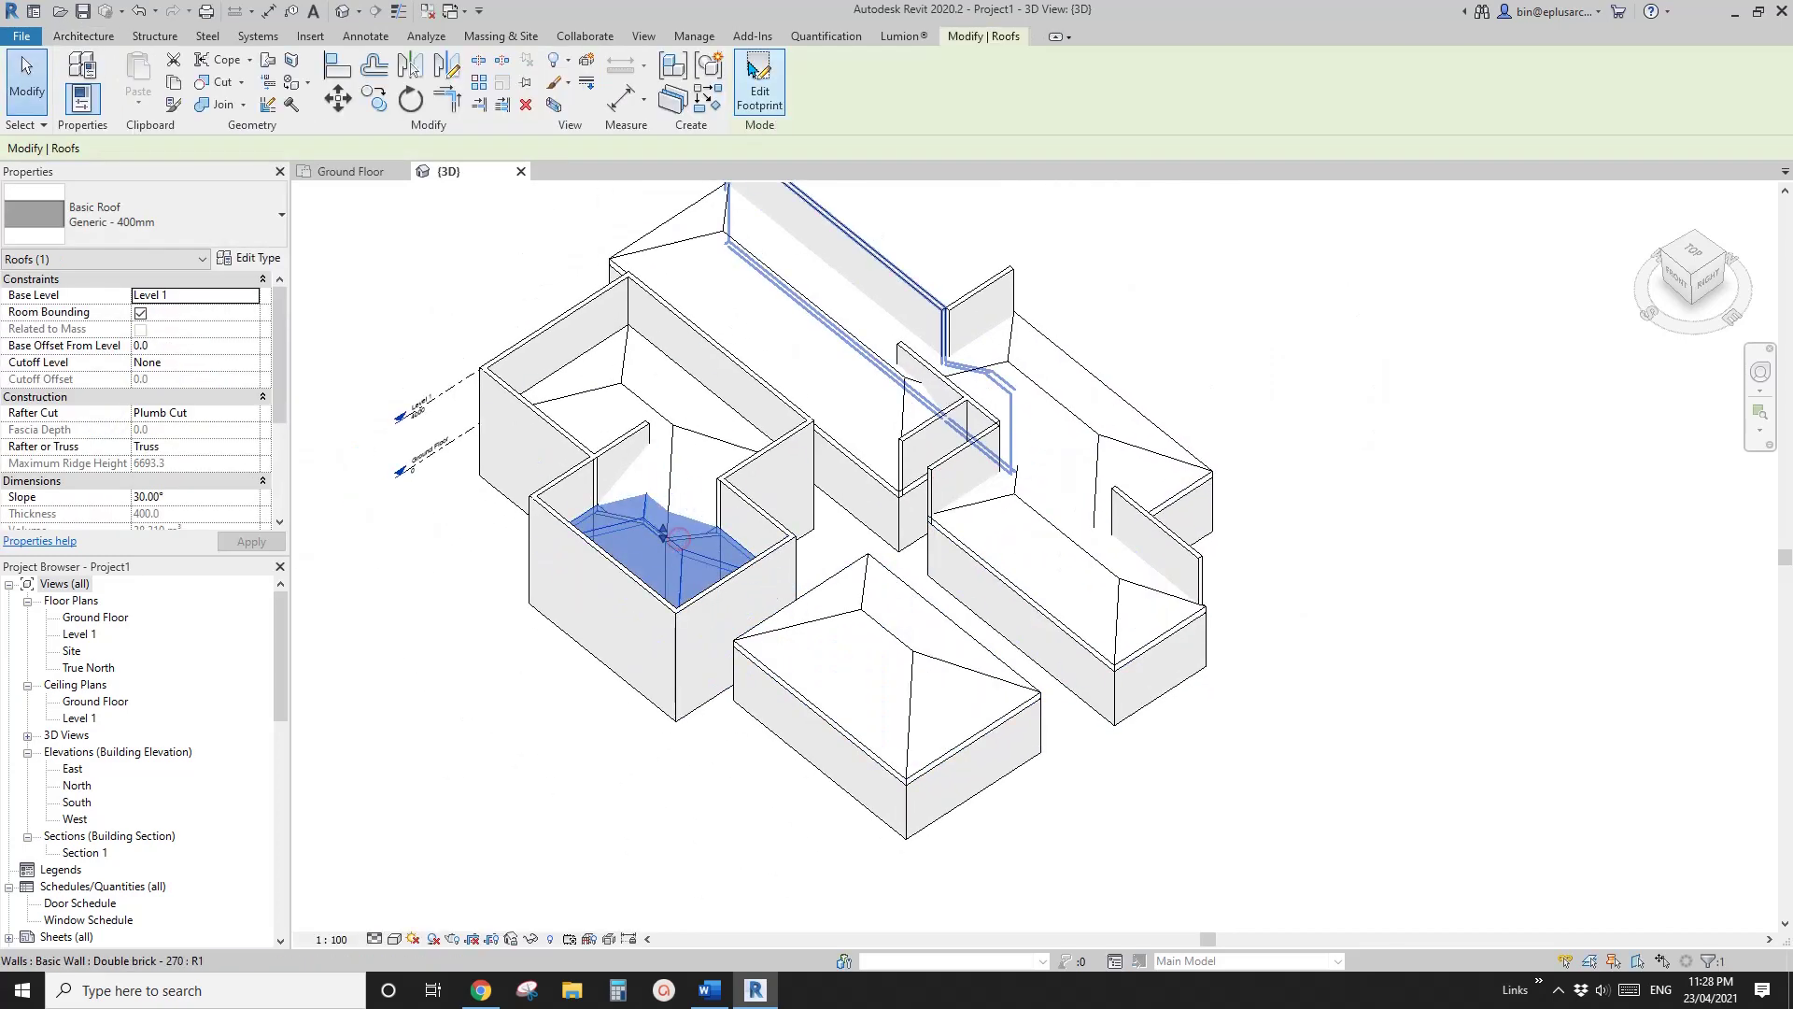
click(760, 93)
click(713, 528)
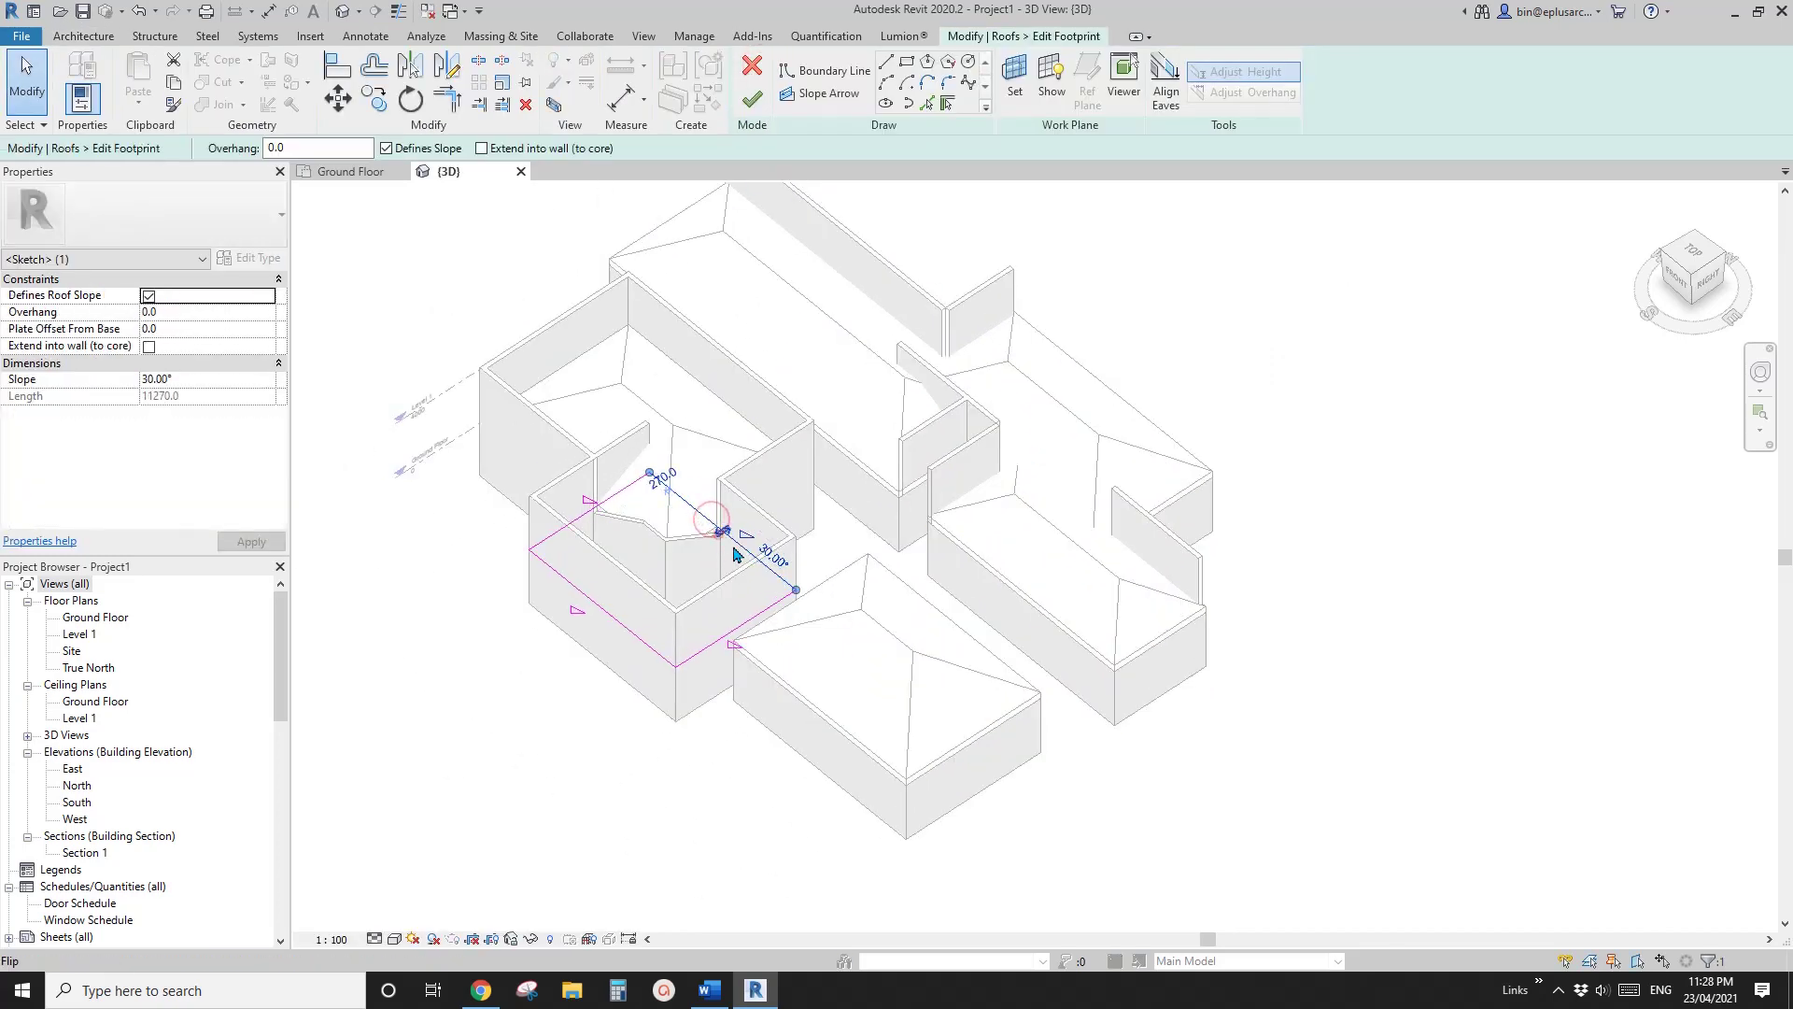
click(752, 98)
click(957, 495)
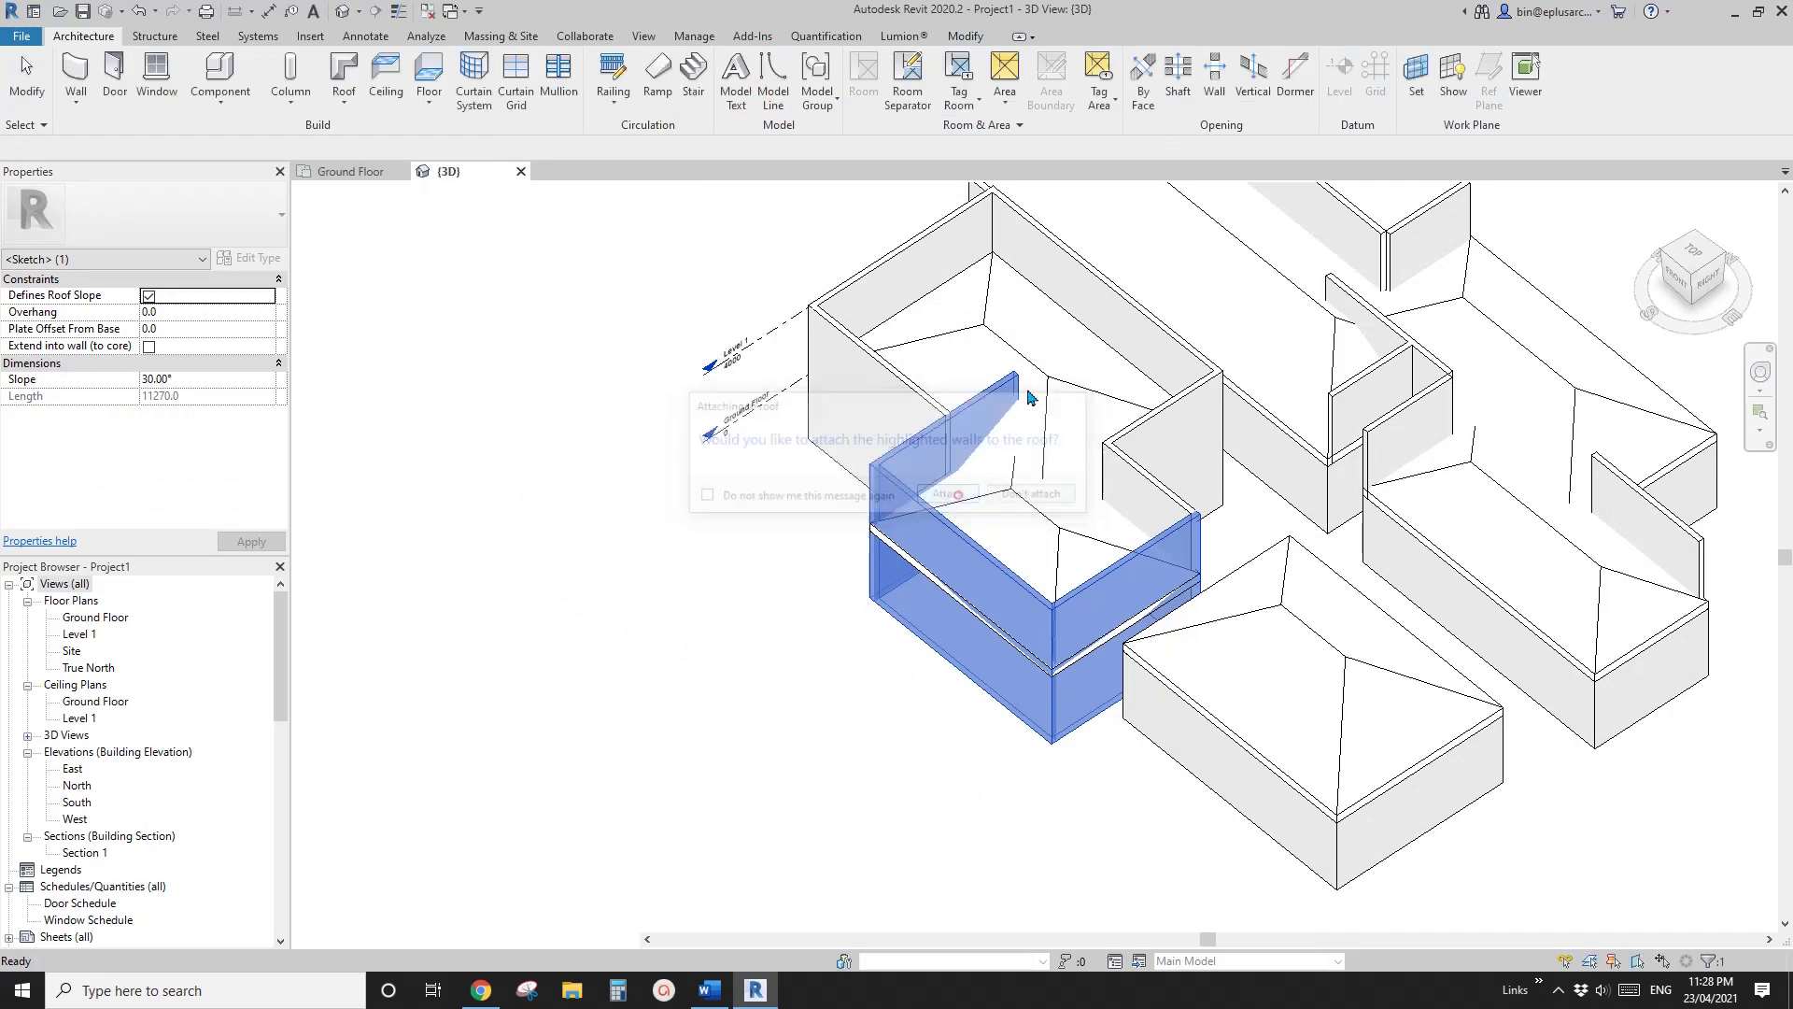
Flip the left block's roof footprint to the outer wall faces, finish the edit and attach the highlighted walls
click(759, 93)
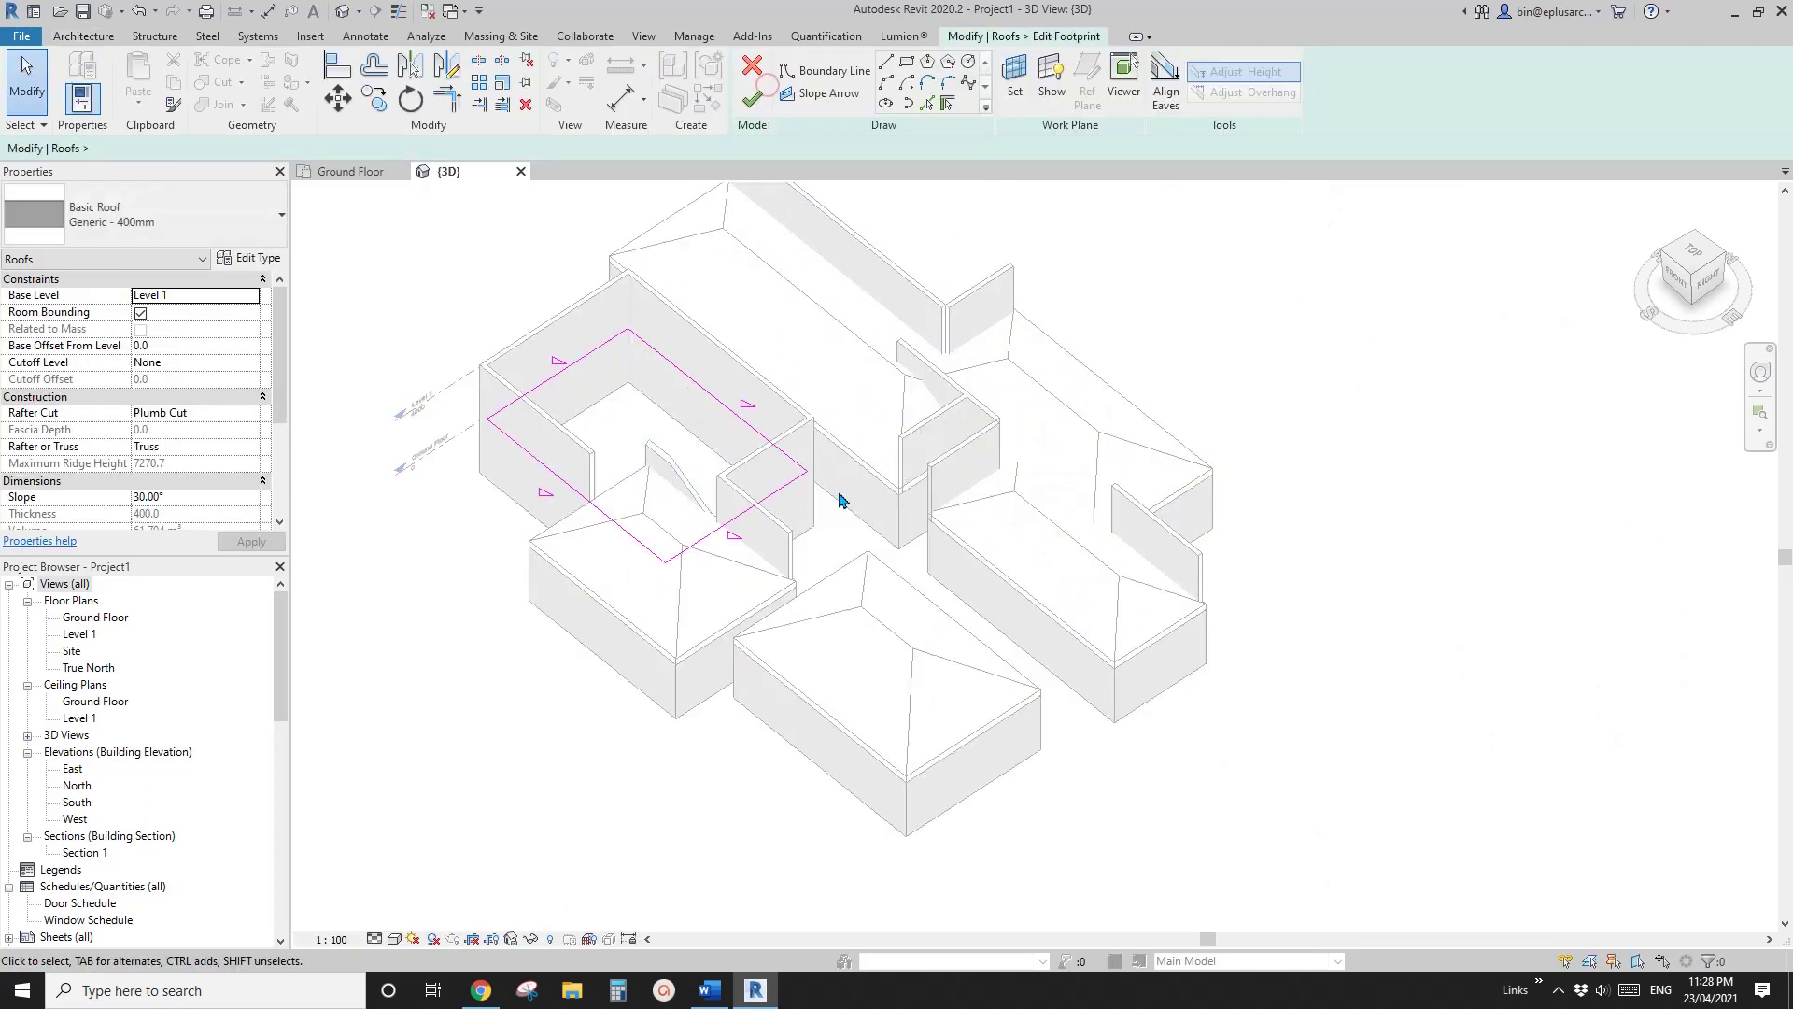
click(758, 439)
click(718, 400)
click(753, 99)
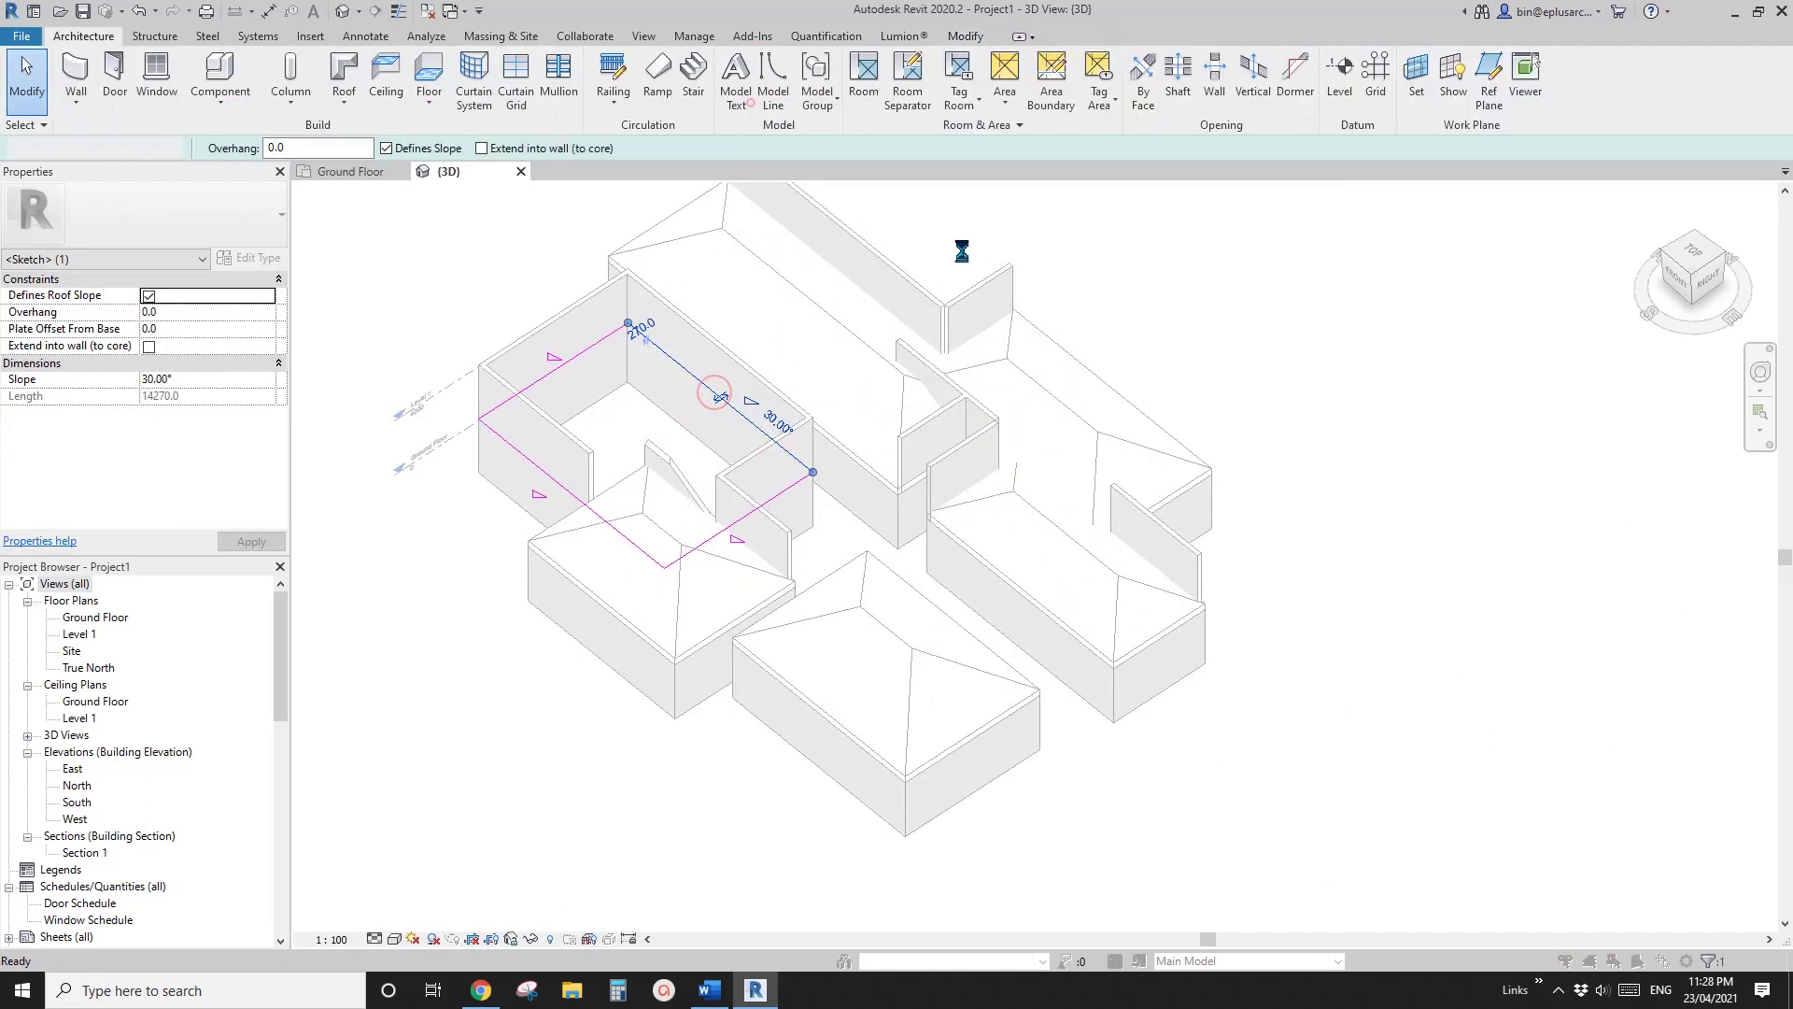
key(Escape)
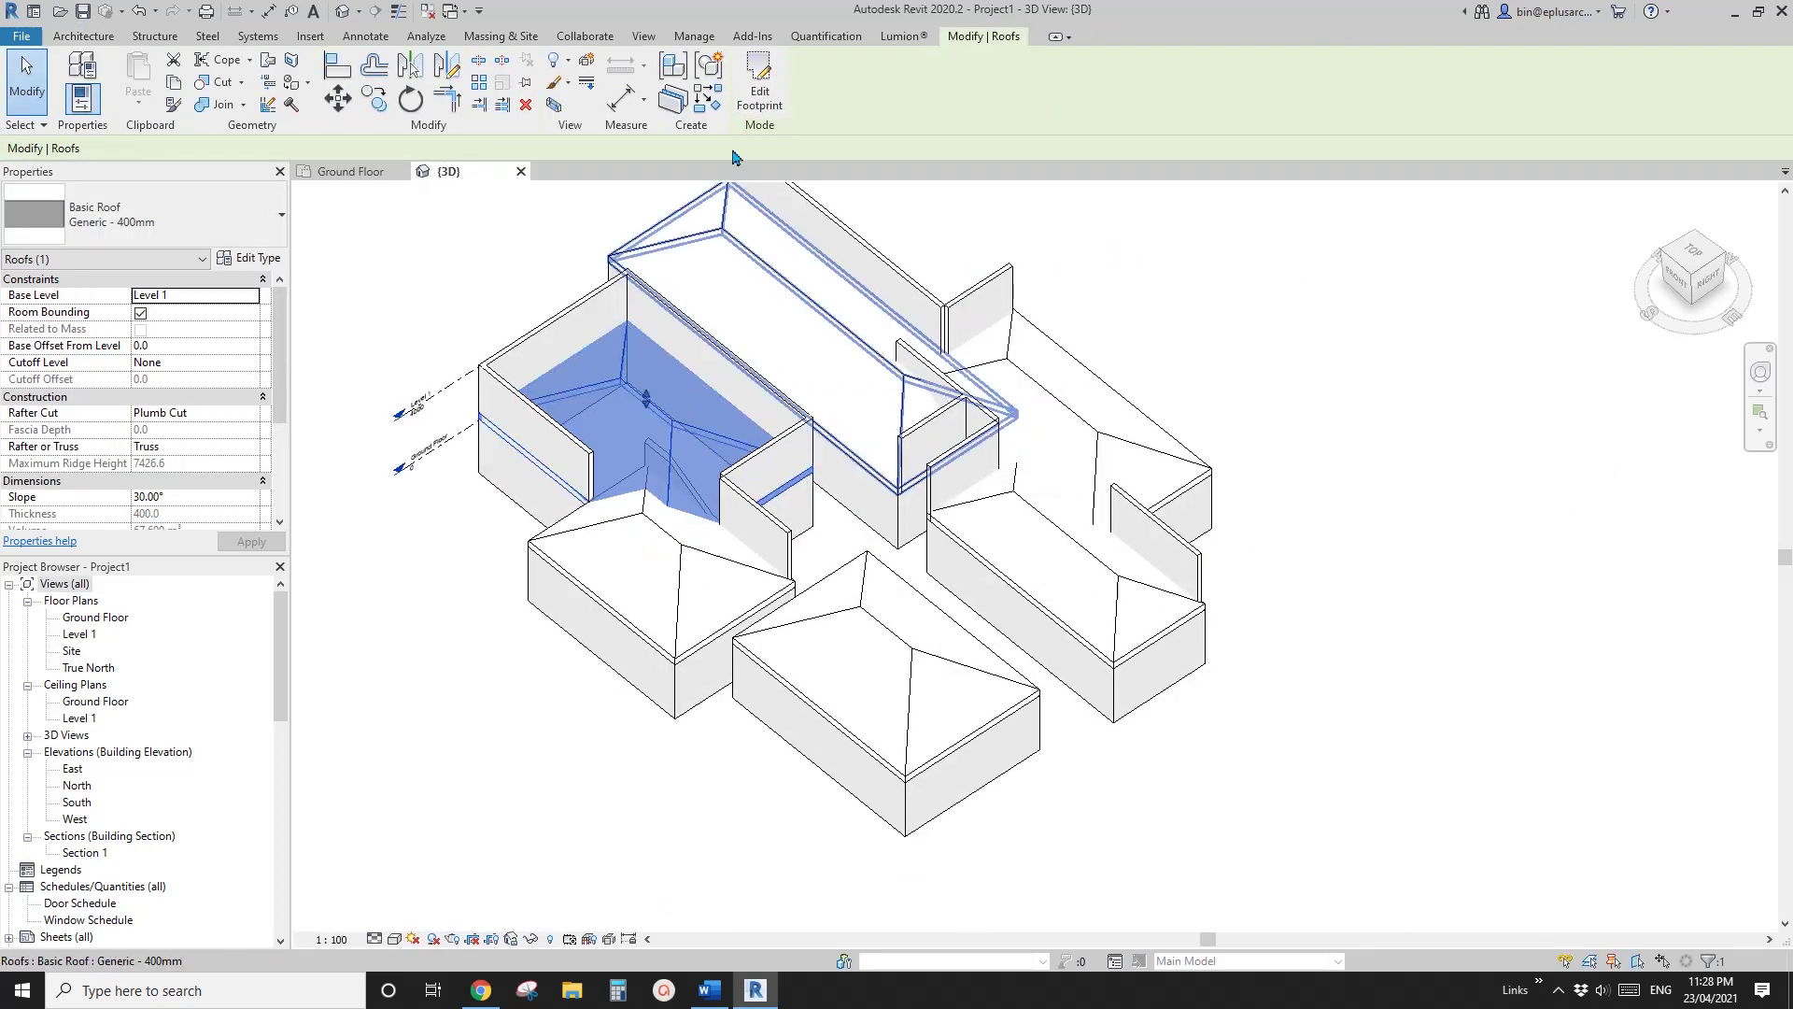
click(759, 94)
click(727, 408)
click(726, 413)
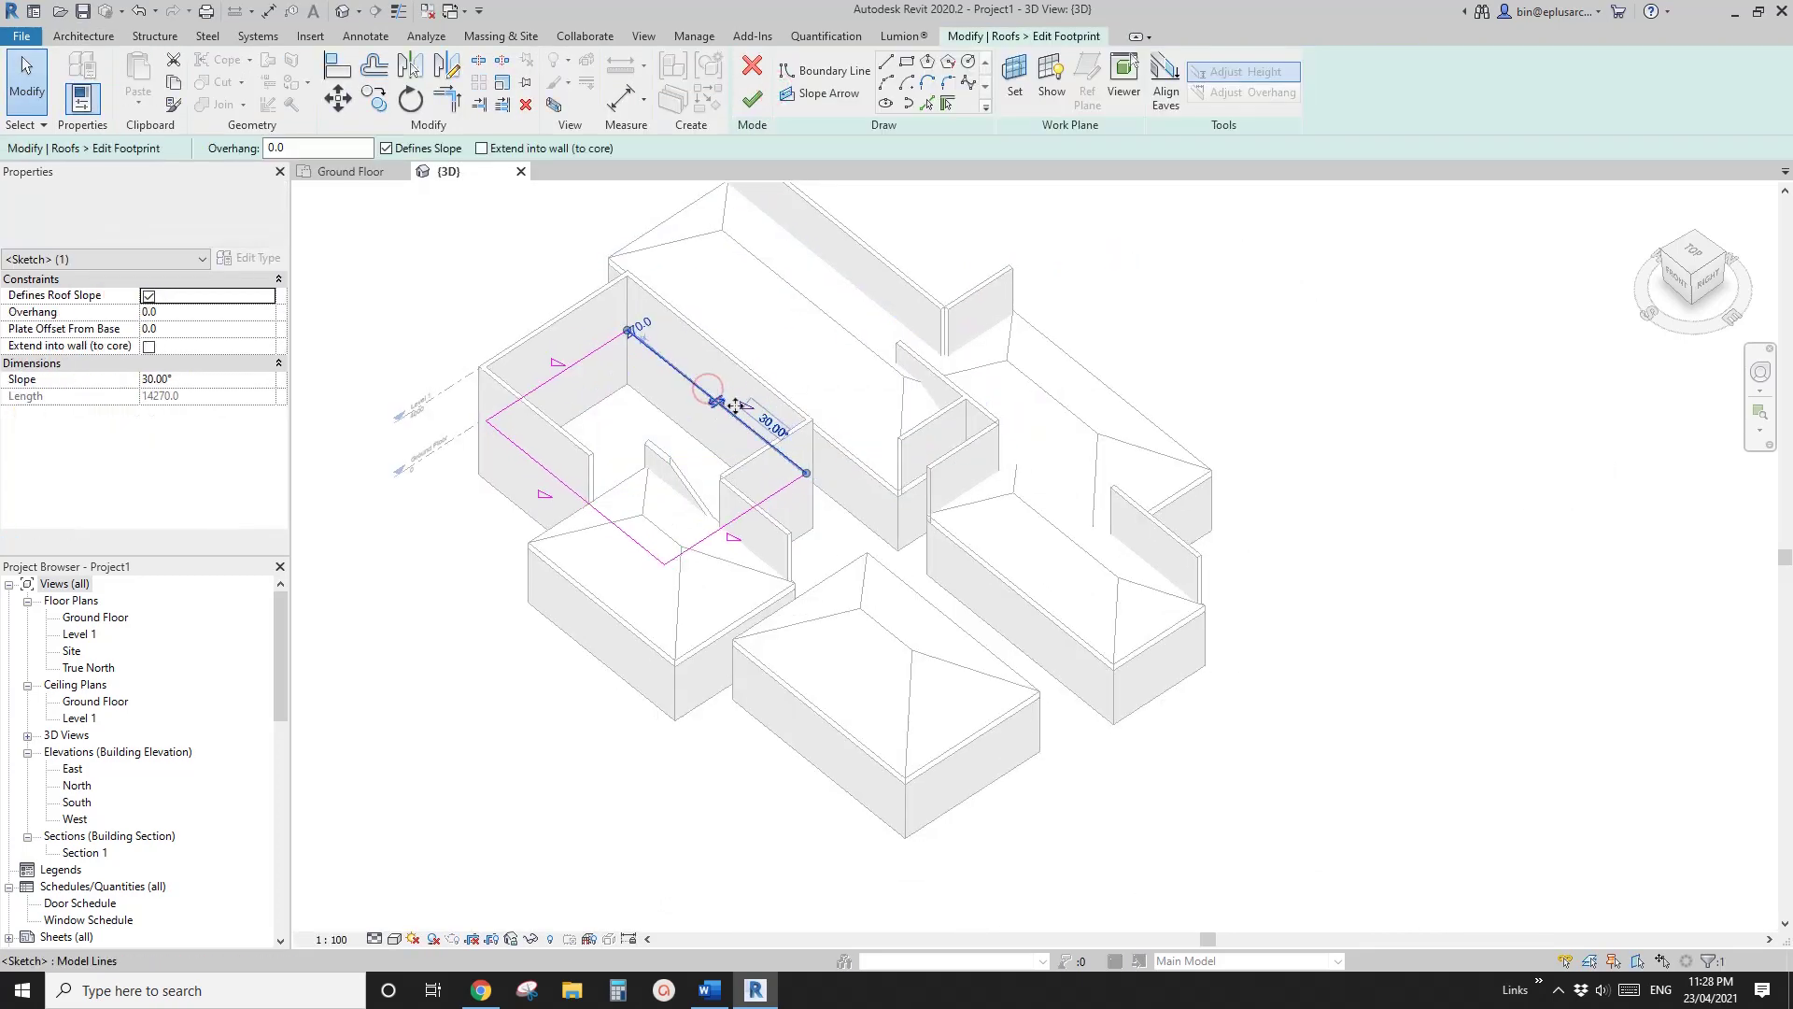
click(760, 109)
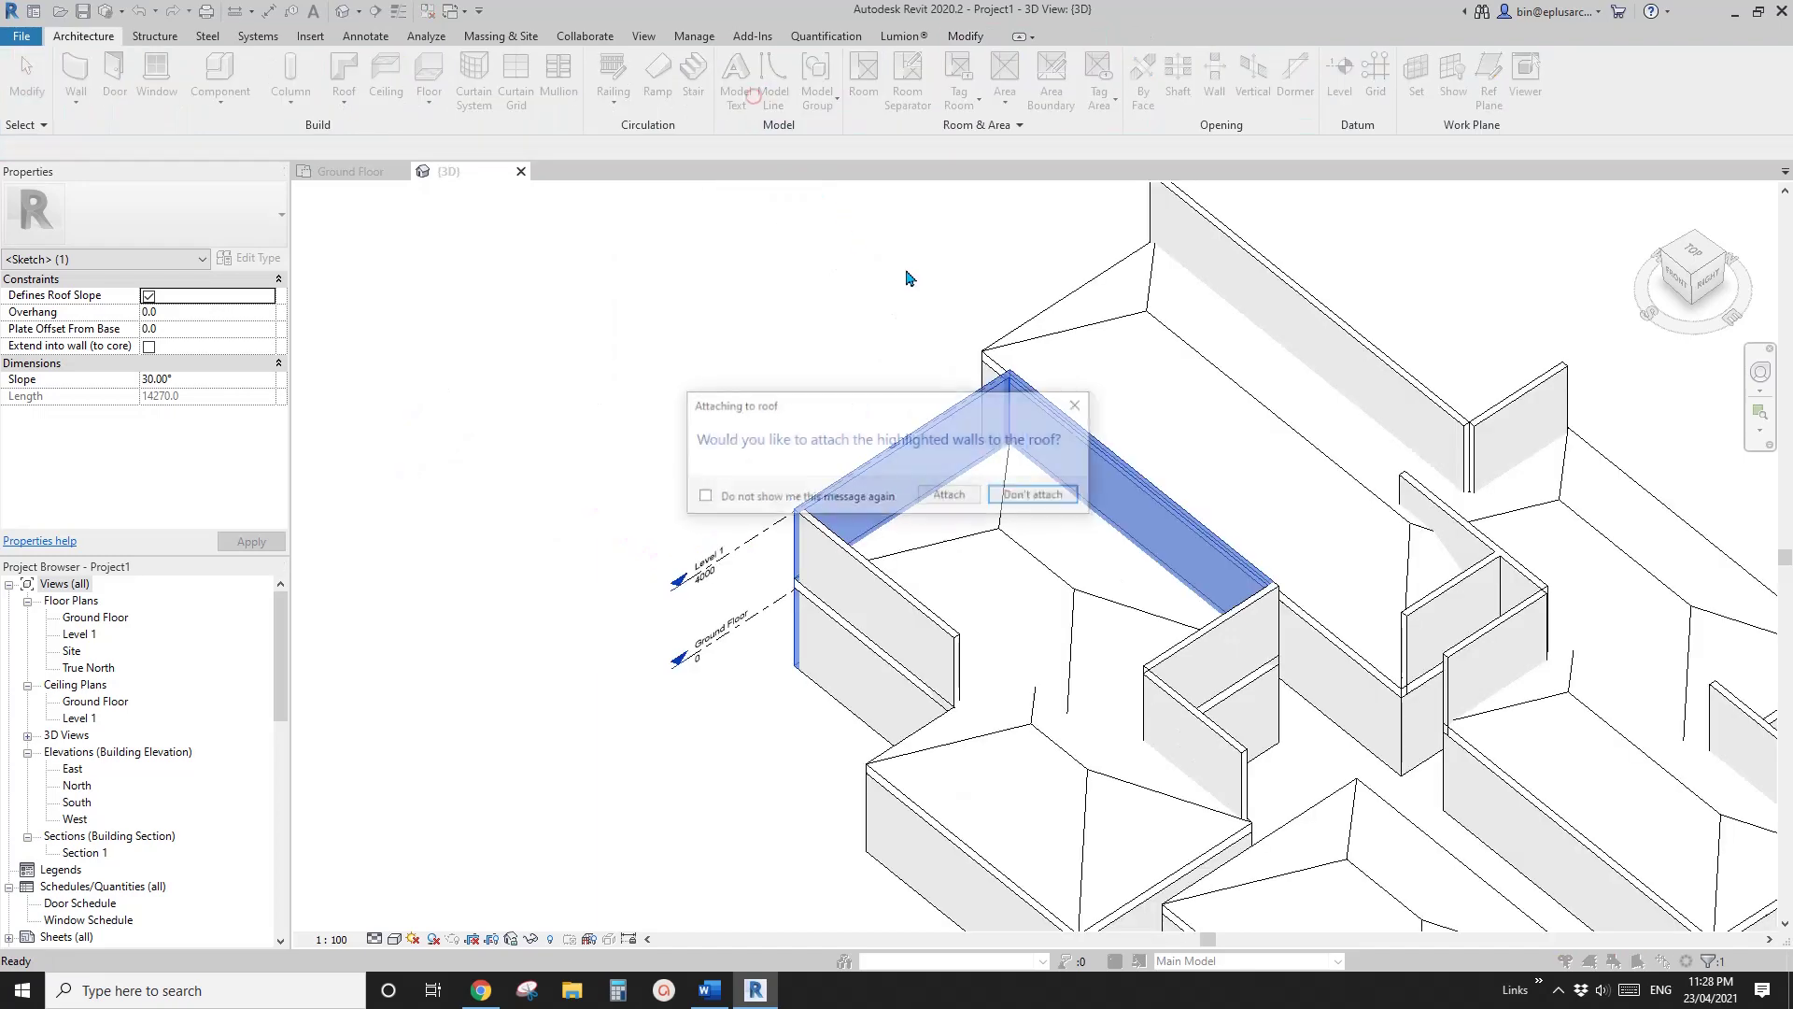
click(962, 494)
key(Escape)
Select all Double brick - 270 walls in the project and attach their tops to the long back-left roof
shift+middle_drag(1040, 438, 961, 488)
click(961, 424)
key(s)
key(a)
scroll(970, 411, down, 1)
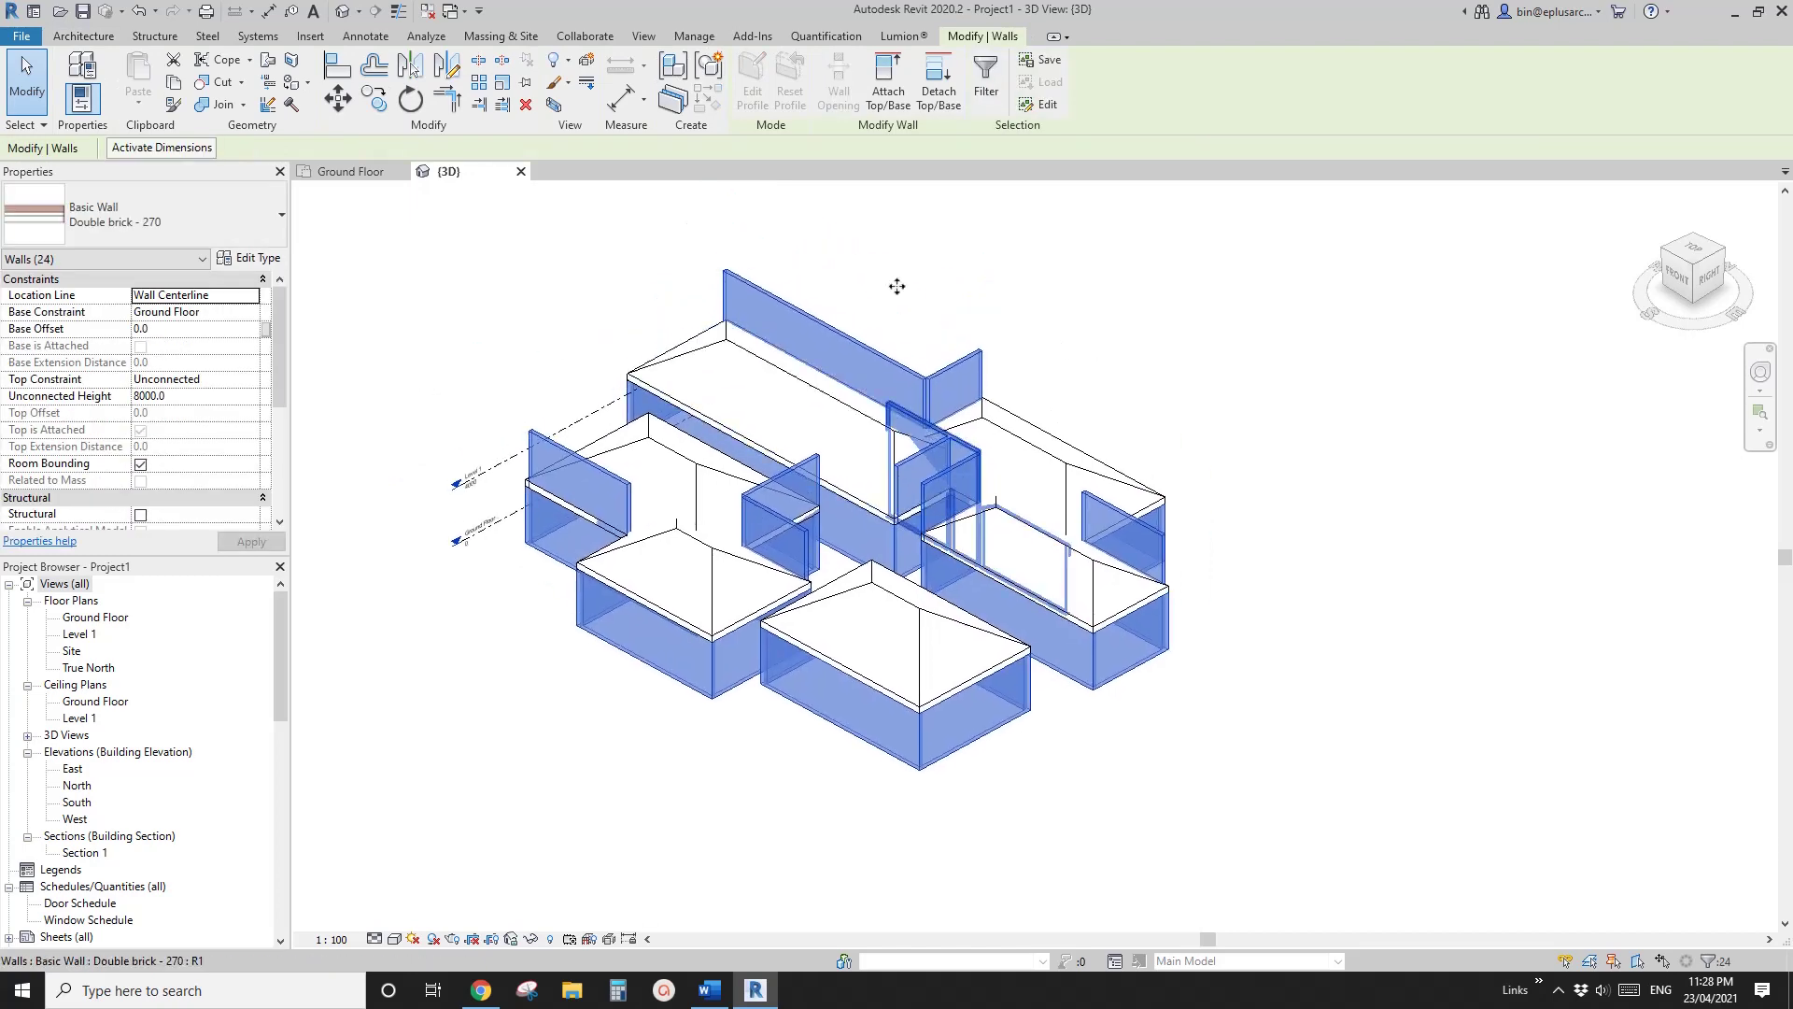
click(888, 80)
click(807, 418)
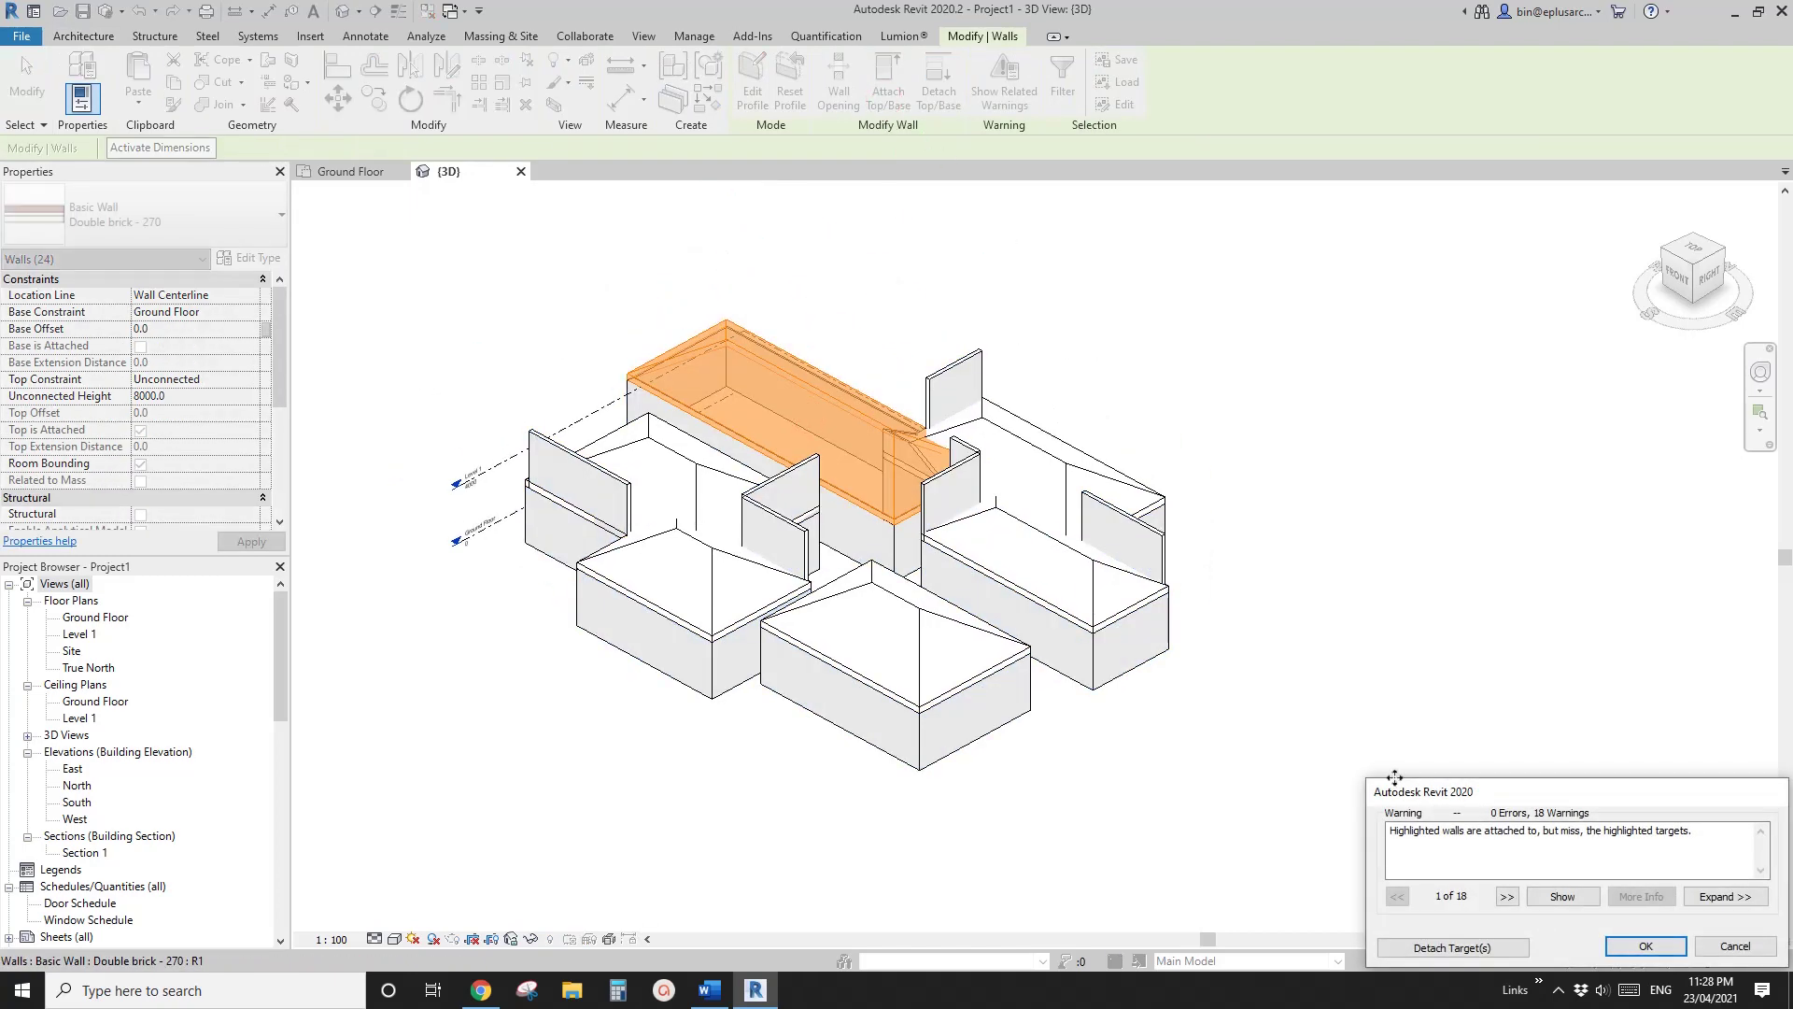
click(1645, 946)
Attach the selected walls' tops to the far-right and back-right roofs, detaching the targets that walls miss
click(888, 90)
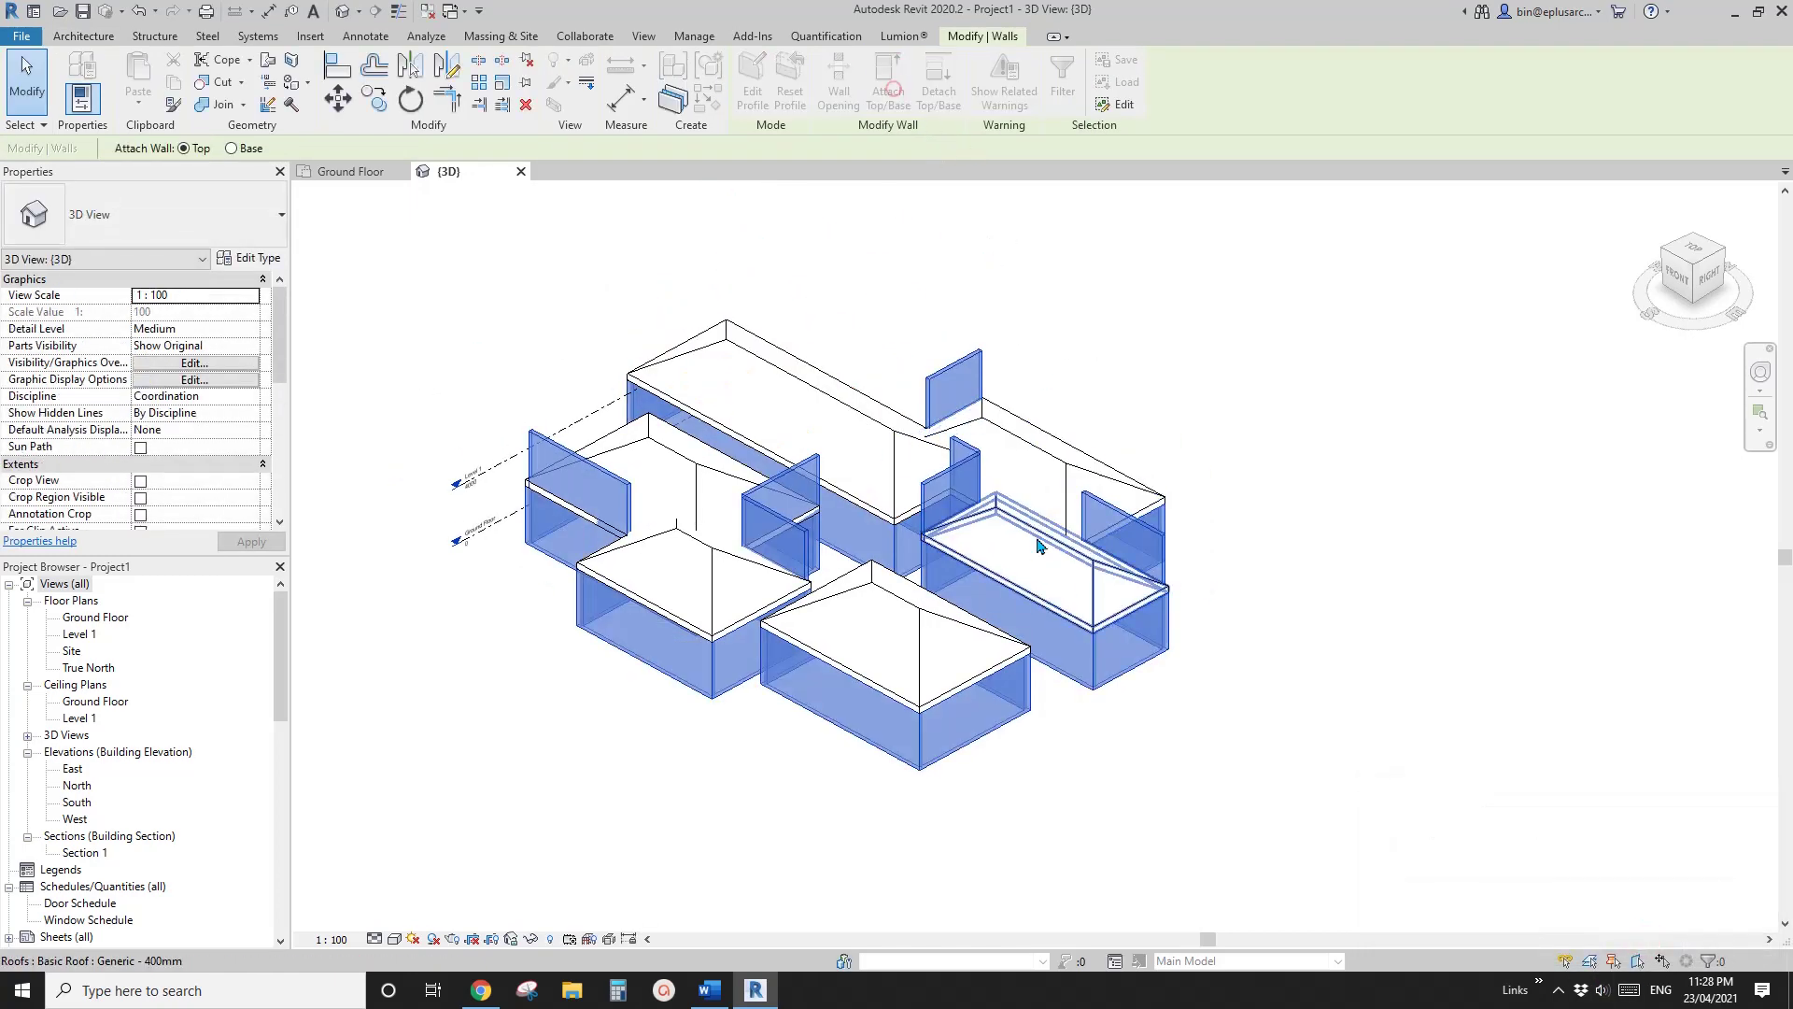
click(1031, 542)
click(1453, 946)
click(888, 91)
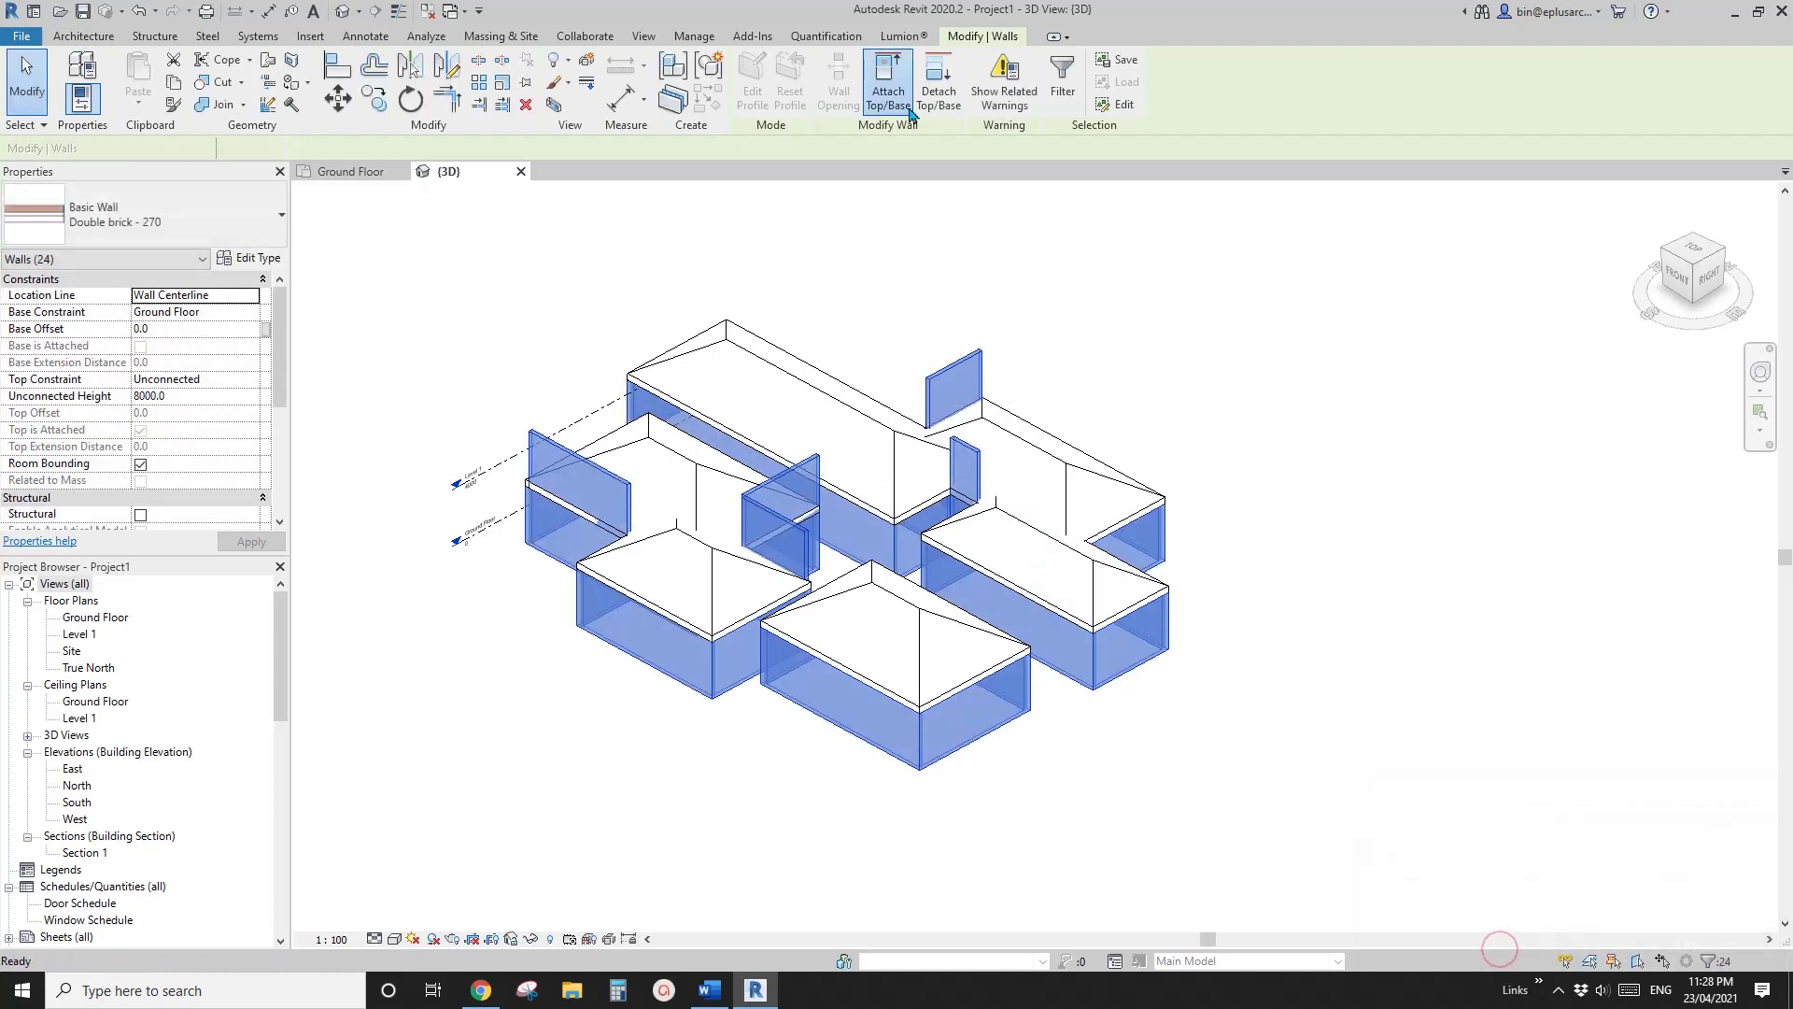
click(1022, 461)
click(1453, 946)
Attach the selected walls' tops to the left block's roof, detach the missed targets and clear the selection
click(888, 91)
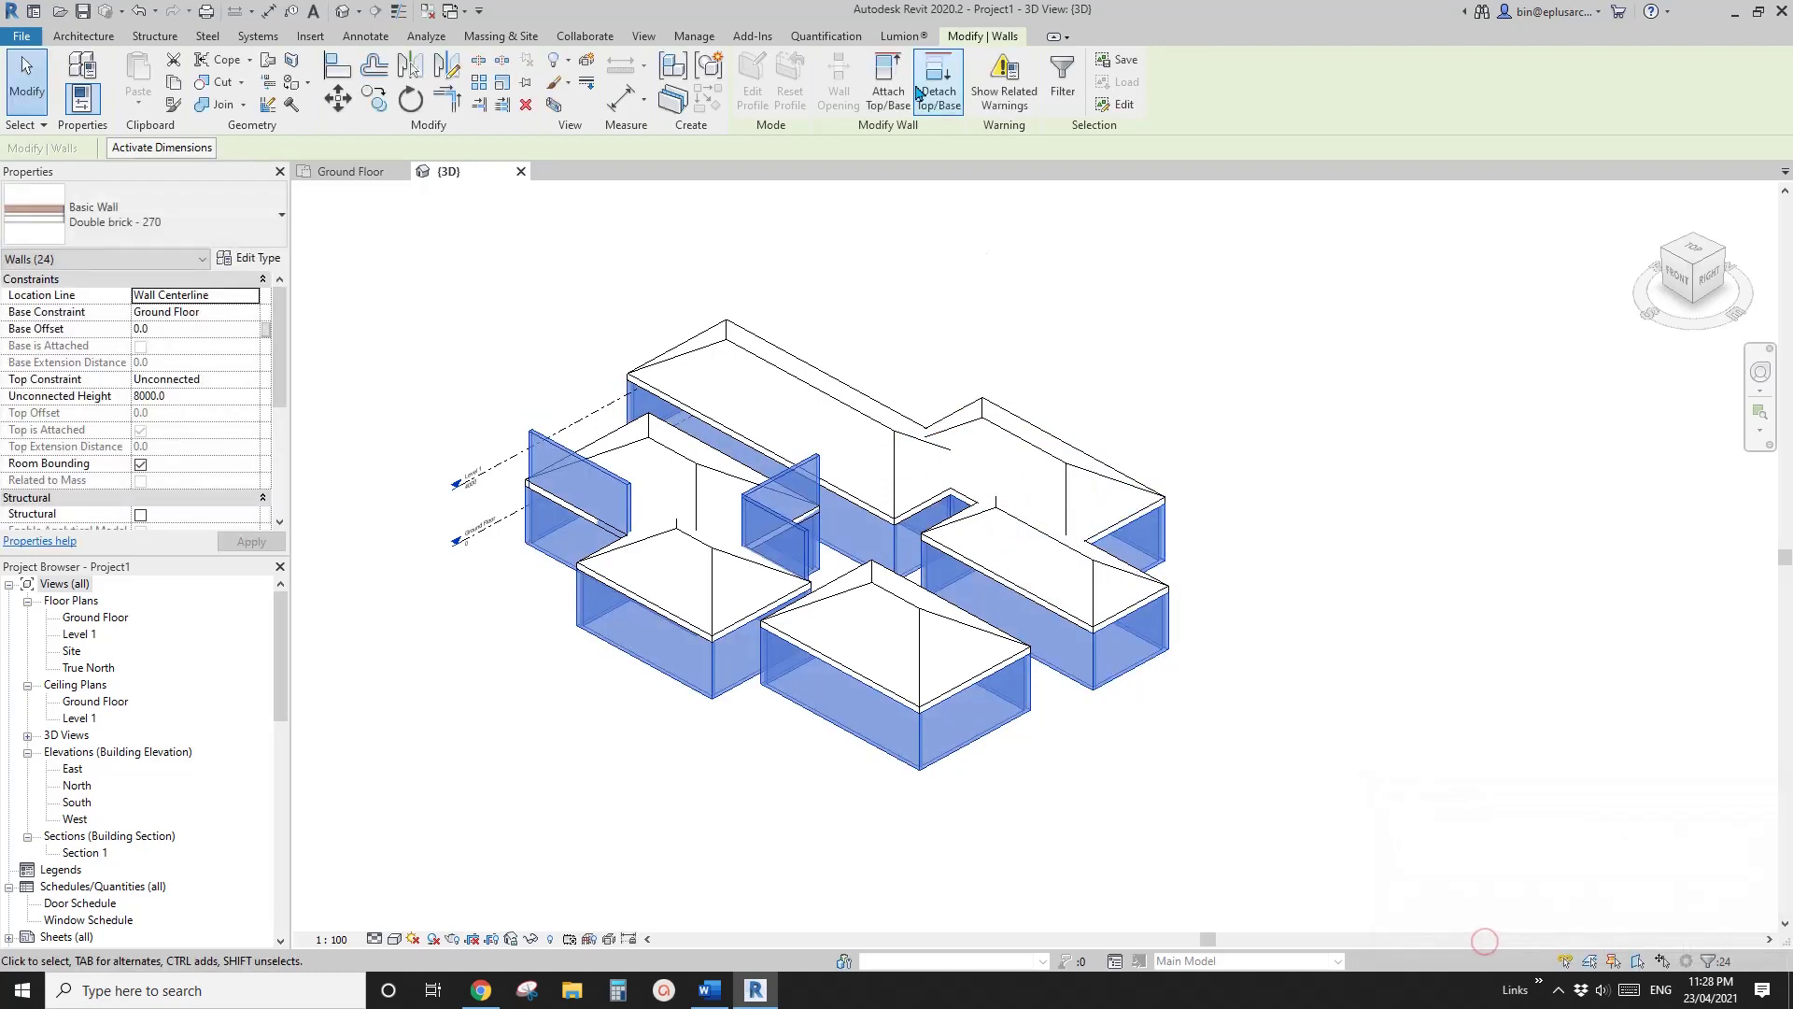
click(629, 535)
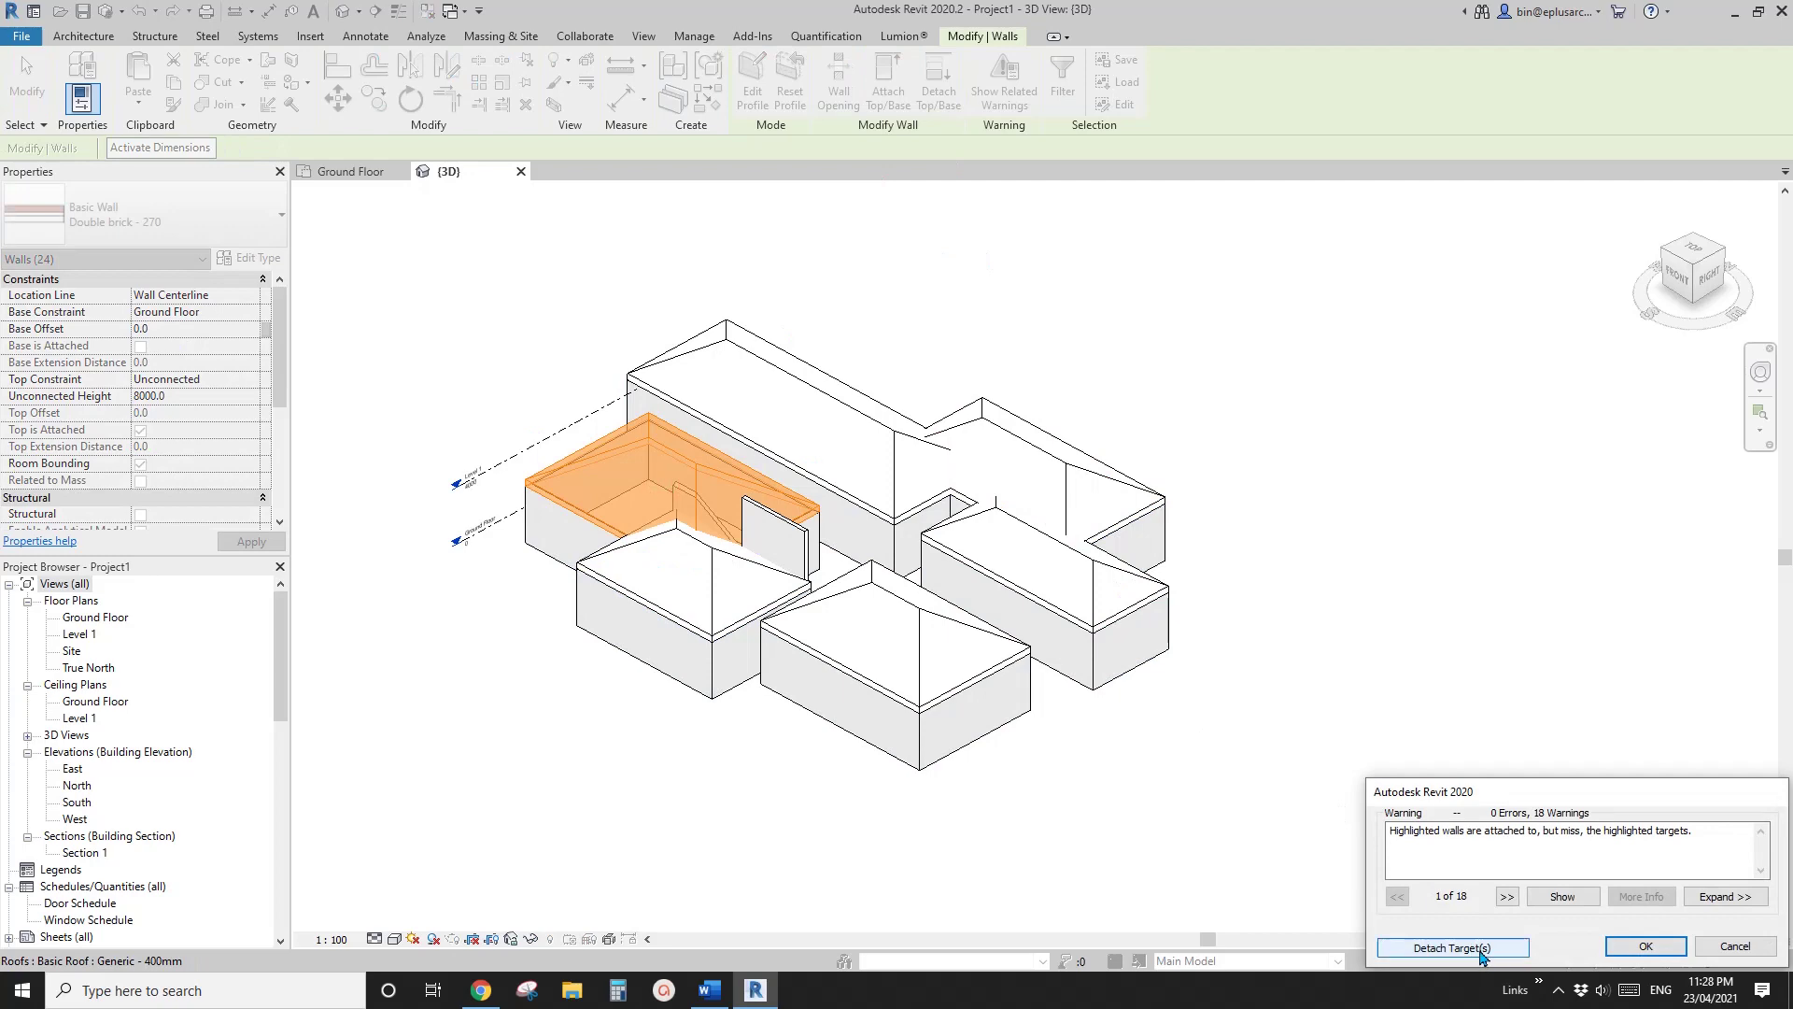
click(1453, 946)
key(Escape)
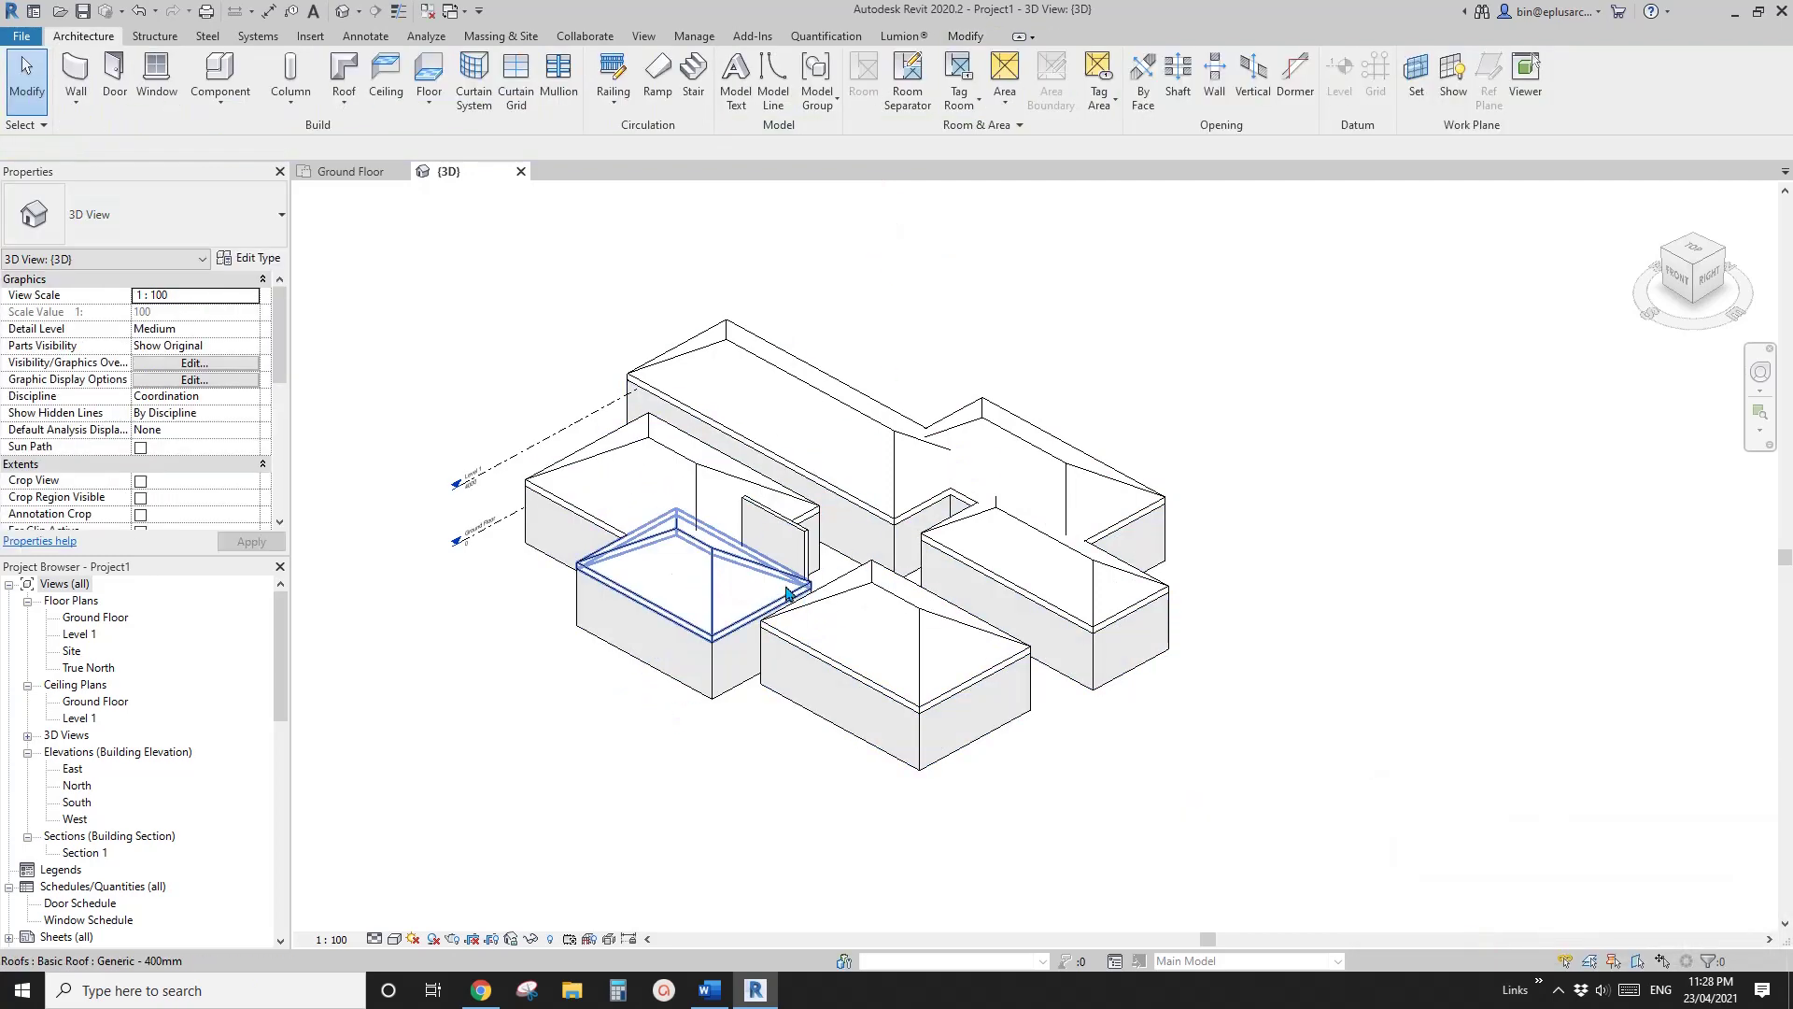
Attach the top of the remaining tall wall between the left and front-left blocks to the front-left roof
click(802, 557)
key(Escape)
click(809, 536)
shift+middle_drag(811, 536, 719, 561)
click(888, 81)
click(692, 596)
key(Escape)
Move the front blocks' walls closer together so that the front-middle block overlaps the blocks on both sides
shift+middle_drag(953, 411, 960, 776)
click(975, 743)
drag(963, 747, 1013, 648)
shift+middle_drag(913, 653, 829, 584)
key(Escape)
scroll(844, 590, up, 1)
key(Tab)
drag(820, 667, 900, 632)
shift+middle_drag(831, 636, 747, 581)
key(Tab)
drag(573, 657, 564, 563)
Examine the overlapping roofs and the openings between the blocks from several angles
shift+middle_drag(822, 561, 688, 308)
shift+middle_drag(990, 495, 1060, 592)
scroll(763, 551, down, 2)
click(1061, 593)
shift+middle_drag(934, 532, 912, 640)
scroll(968, 576, up, 2)
middle_drag(790, 721, 844, 786)
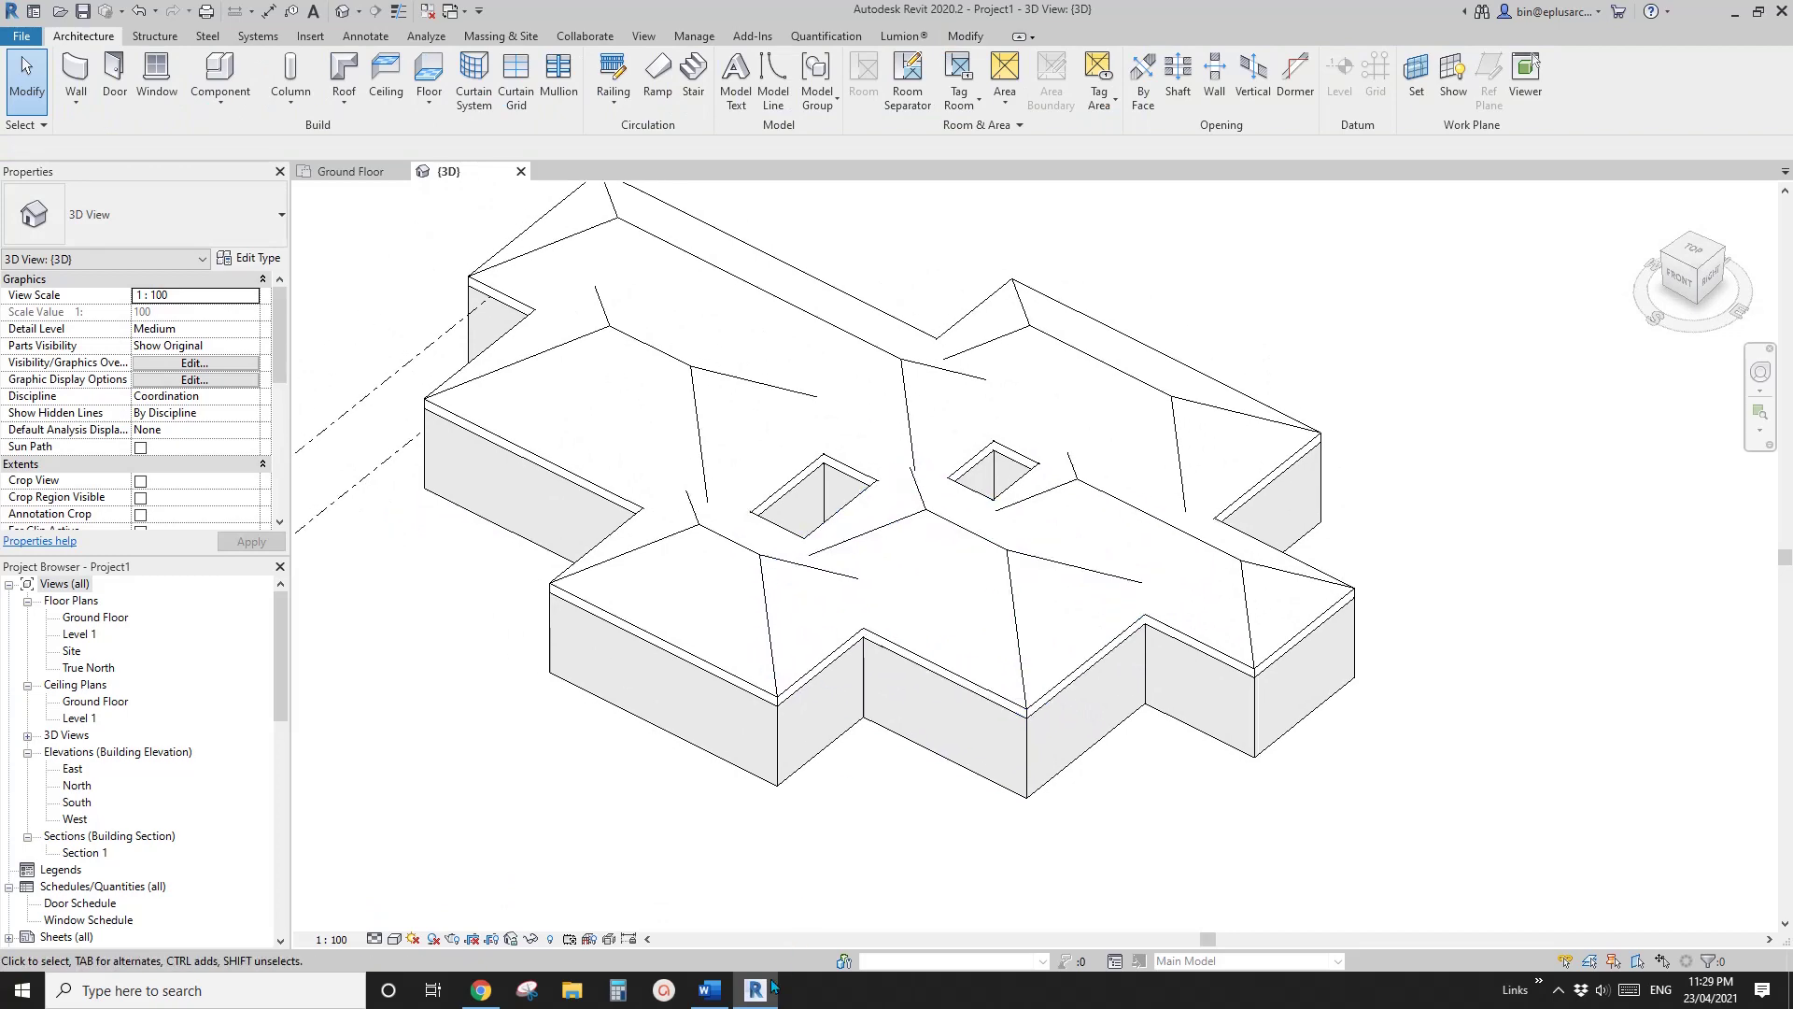
Switch between Word and Revit to compare the roof model with the reference image of the school building
click(709, 992)
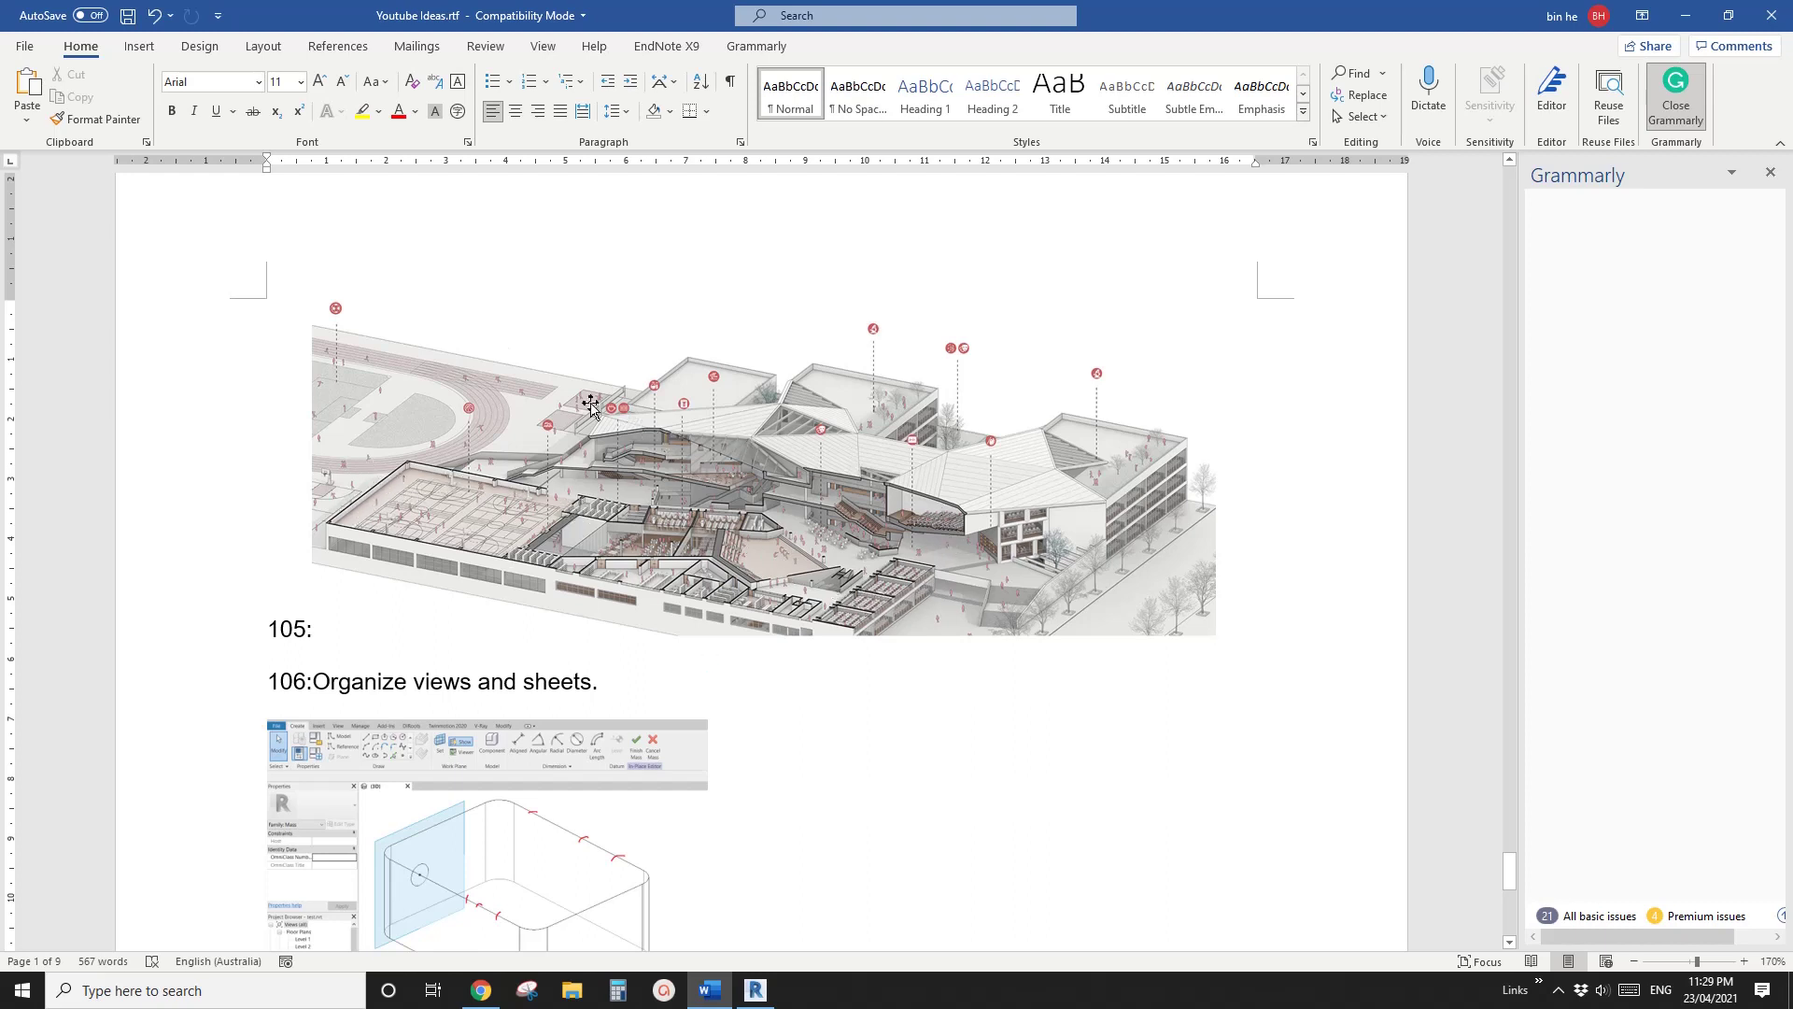
click(755, 989)
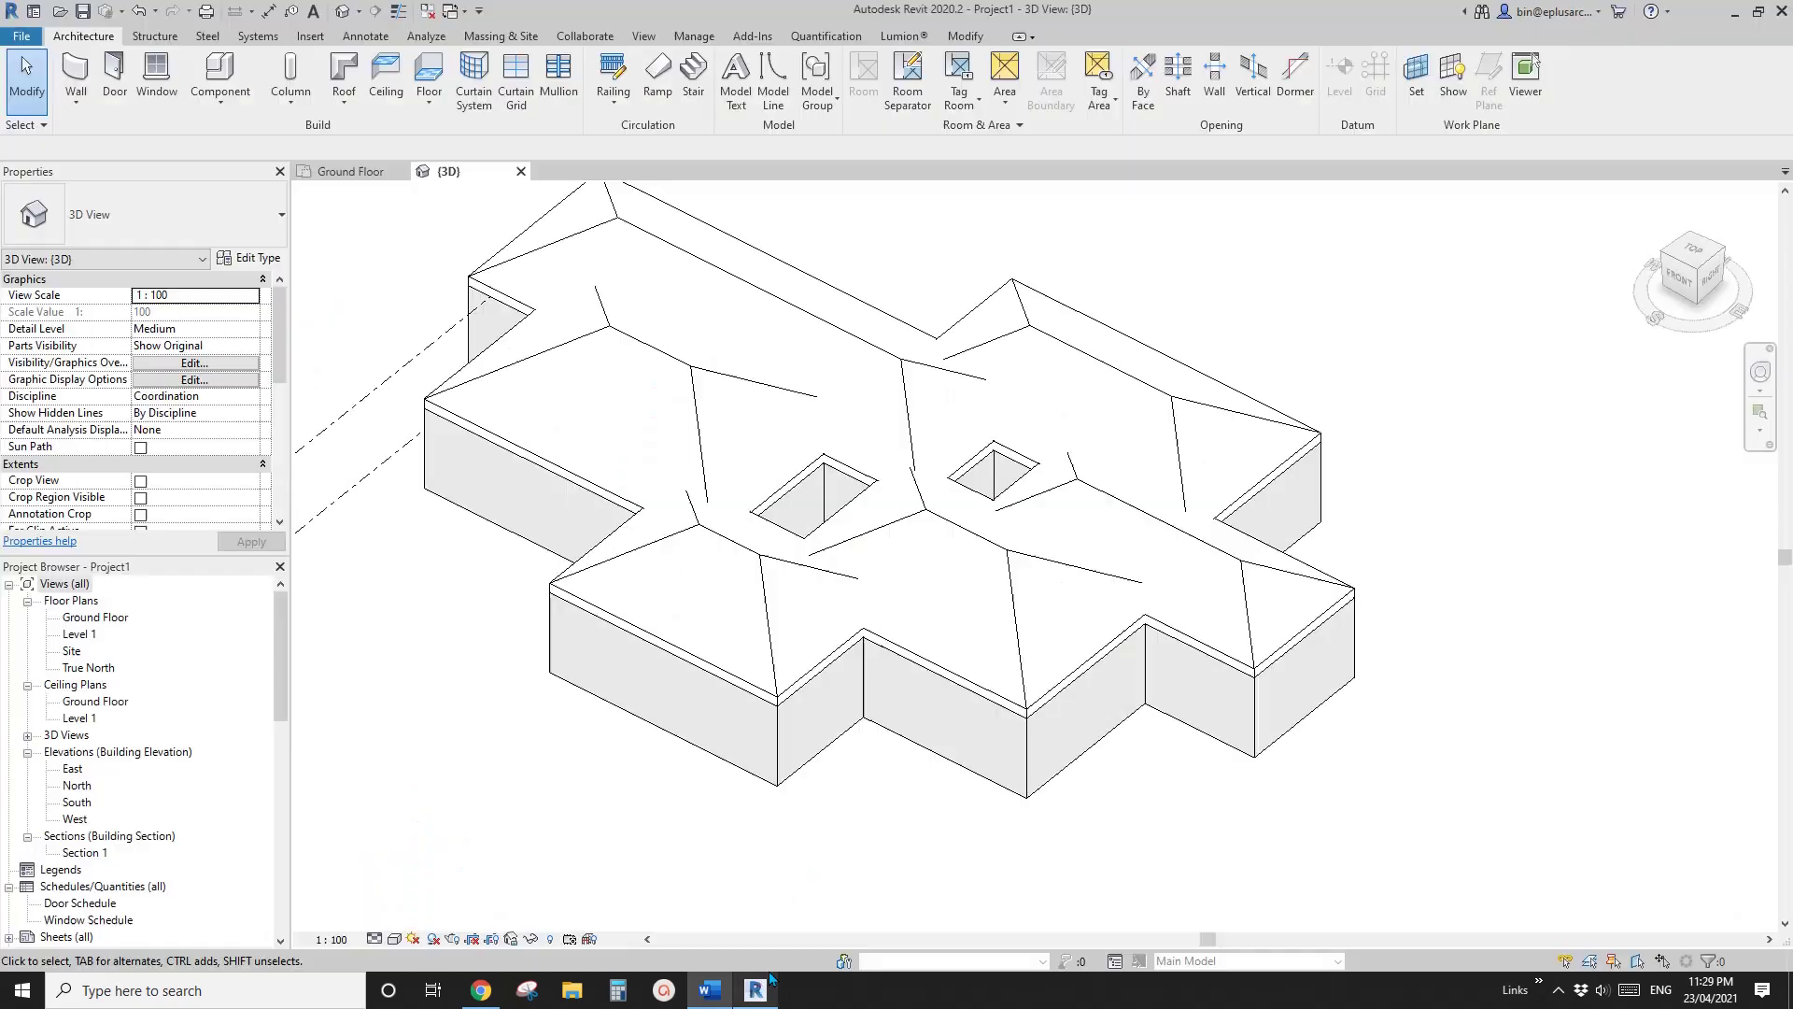
scroll(1004, 713, down, 2)
scroll(989, 712, up, 1)
shift+middle_drag(989, 700, 996, 738)
scroll(979, 706, up, 1)
scroll(901, 771, up, 2)
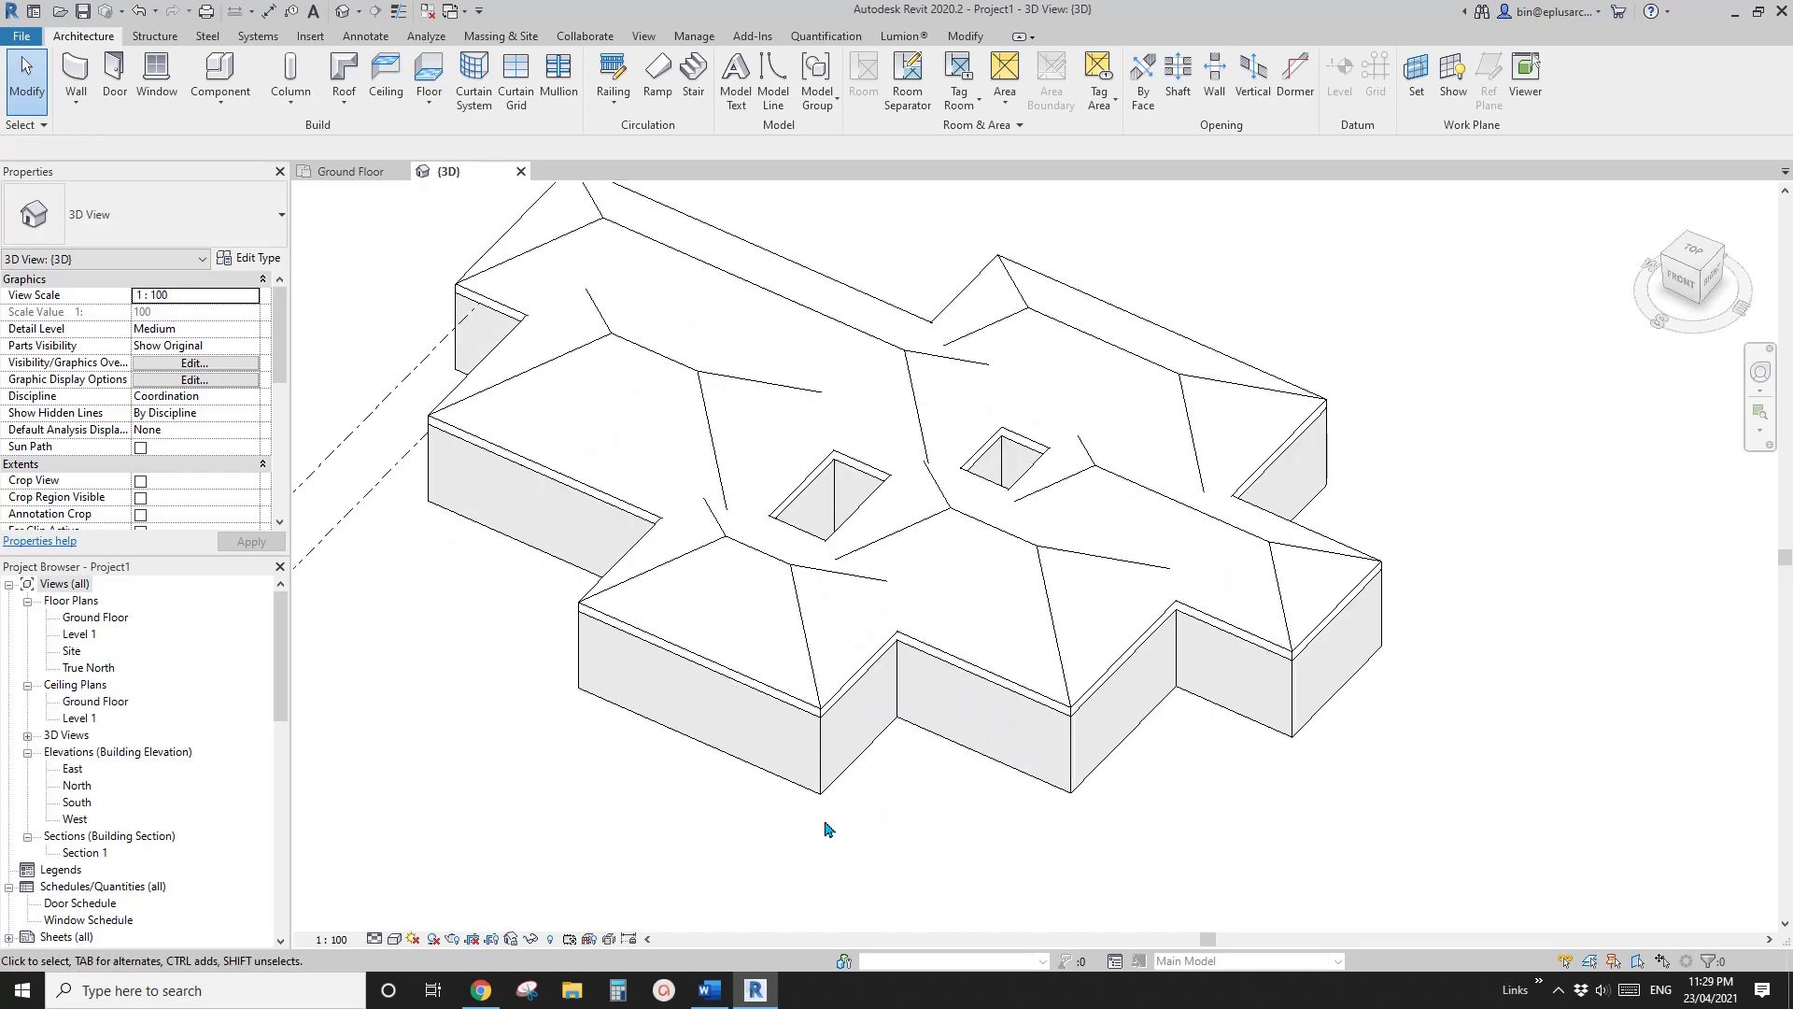
click(715, 992)
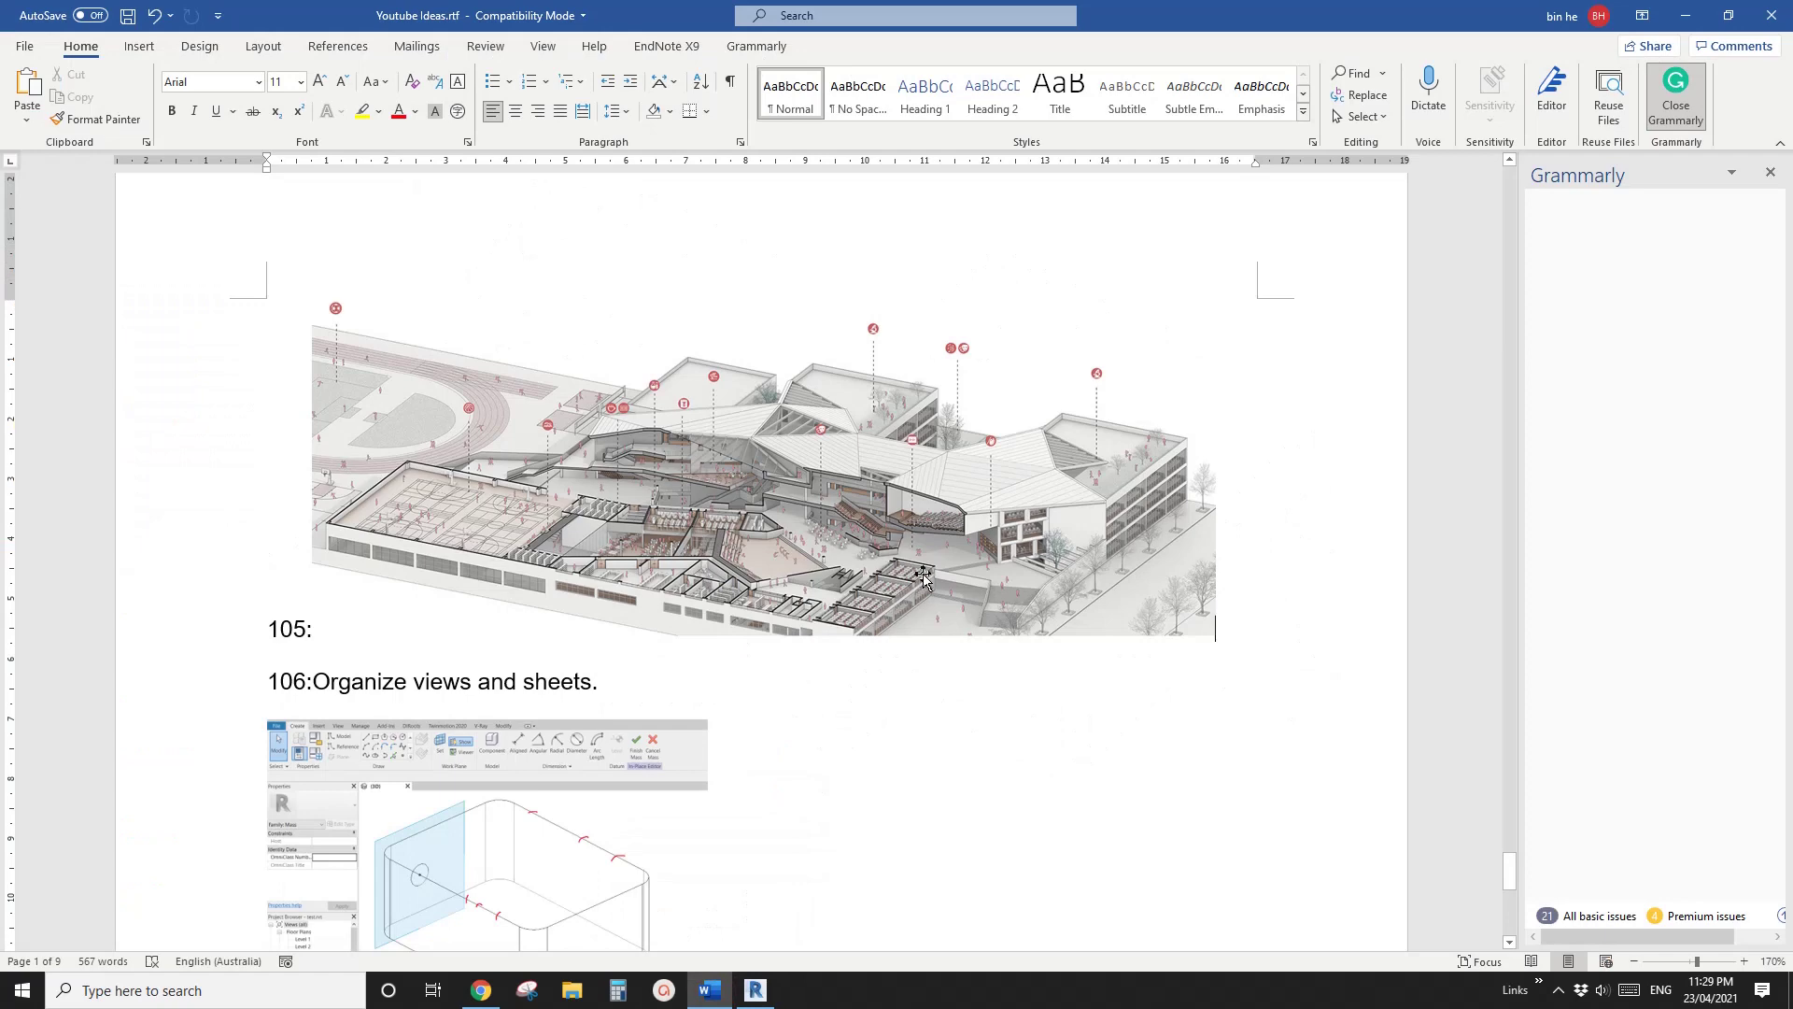
click(755, 990)
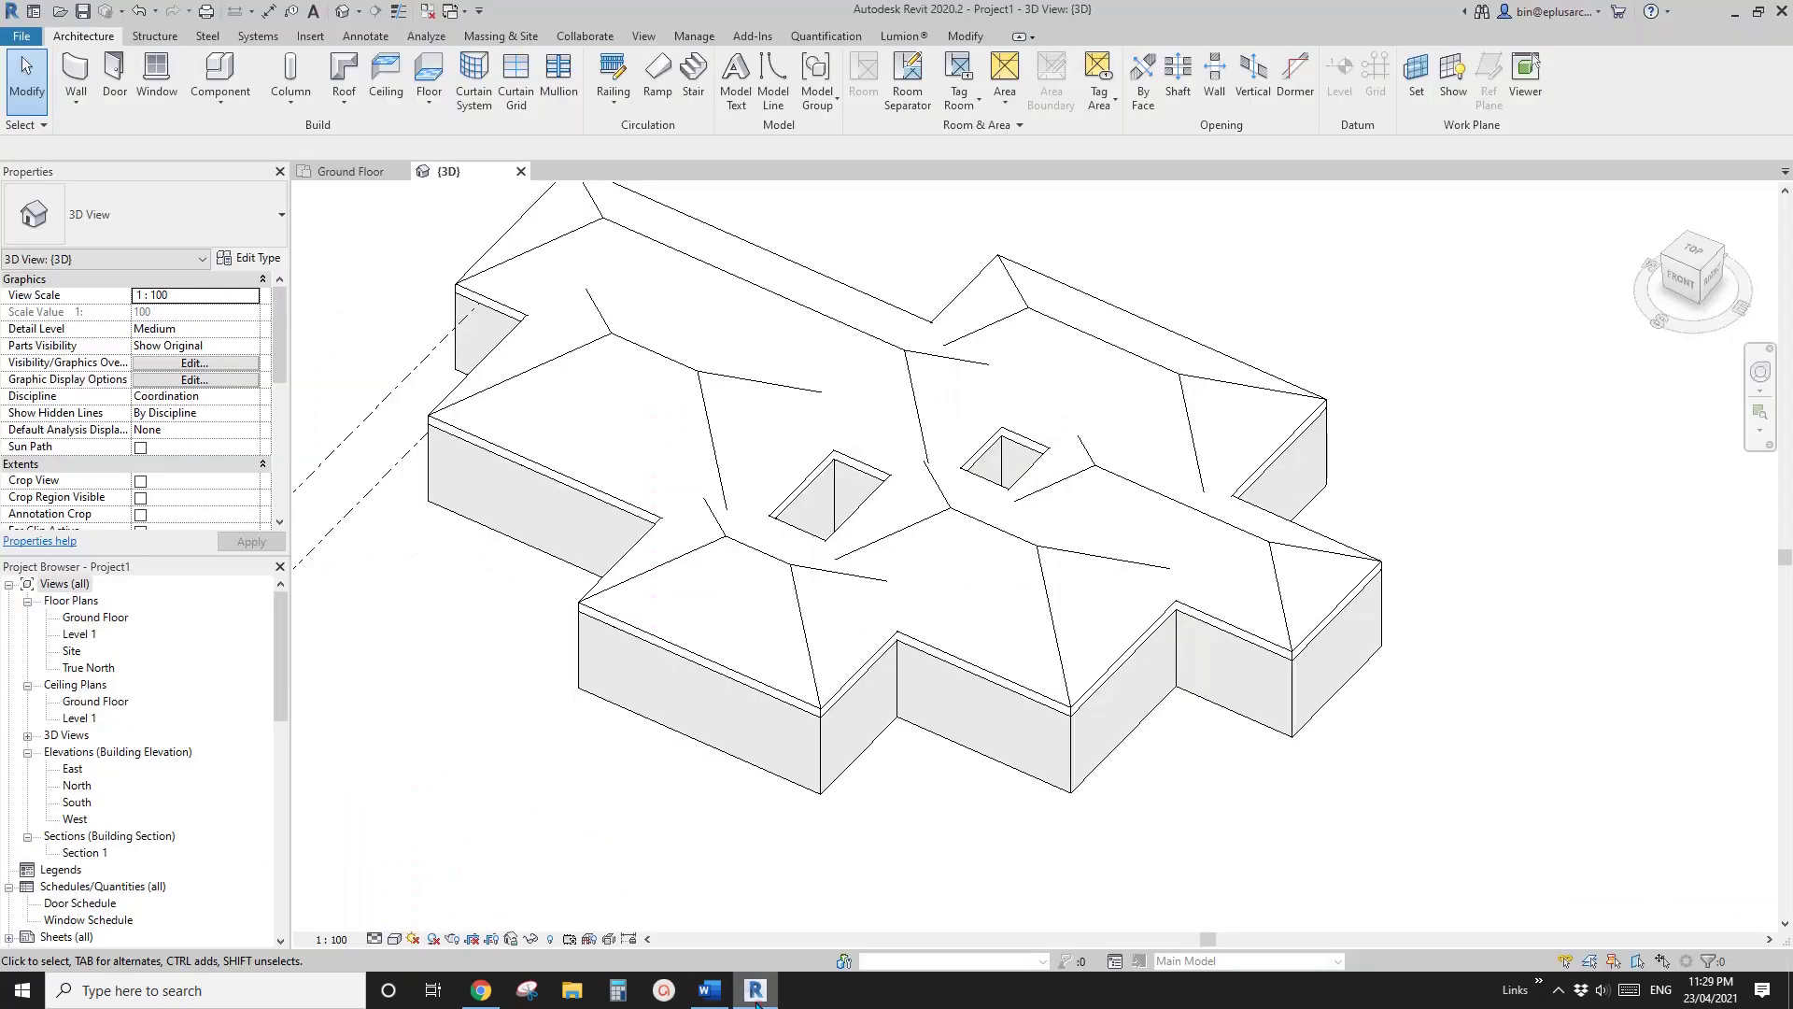
click(710, 990)
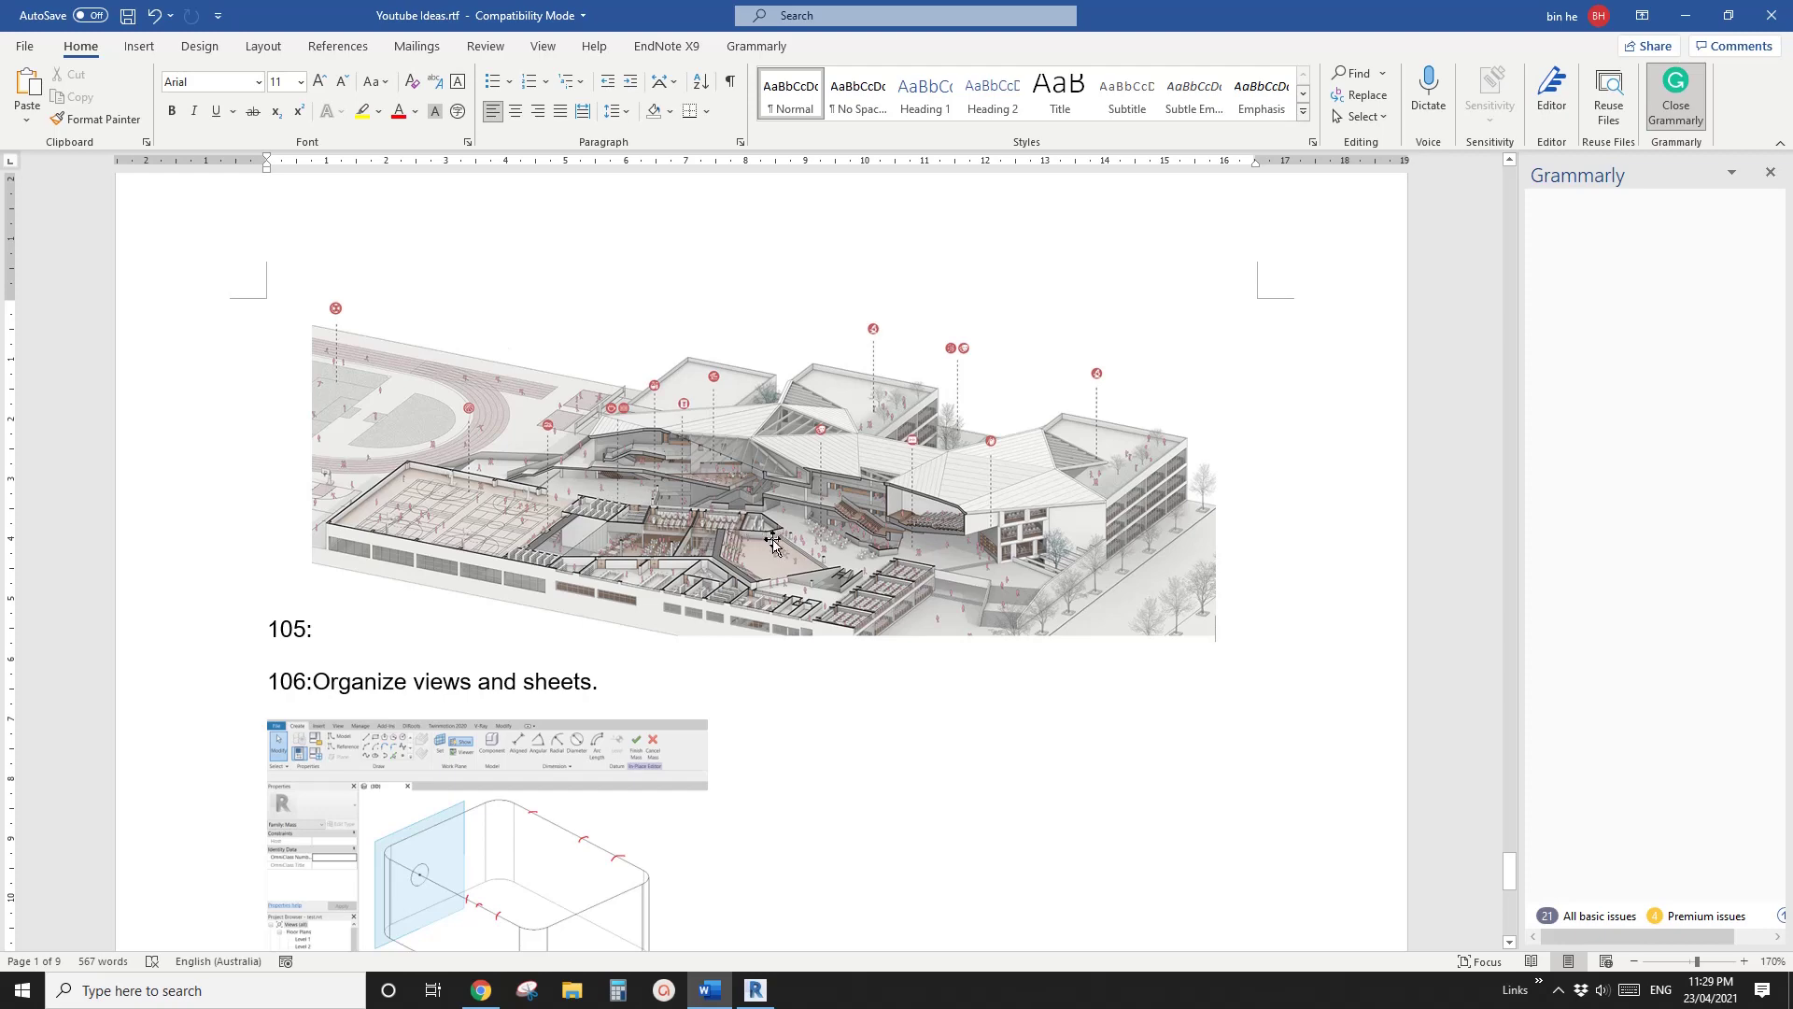
Switch to Revit and examine the combined roof model from above and from the front
click(755, 989)
scroll(872, 664, down, 3)
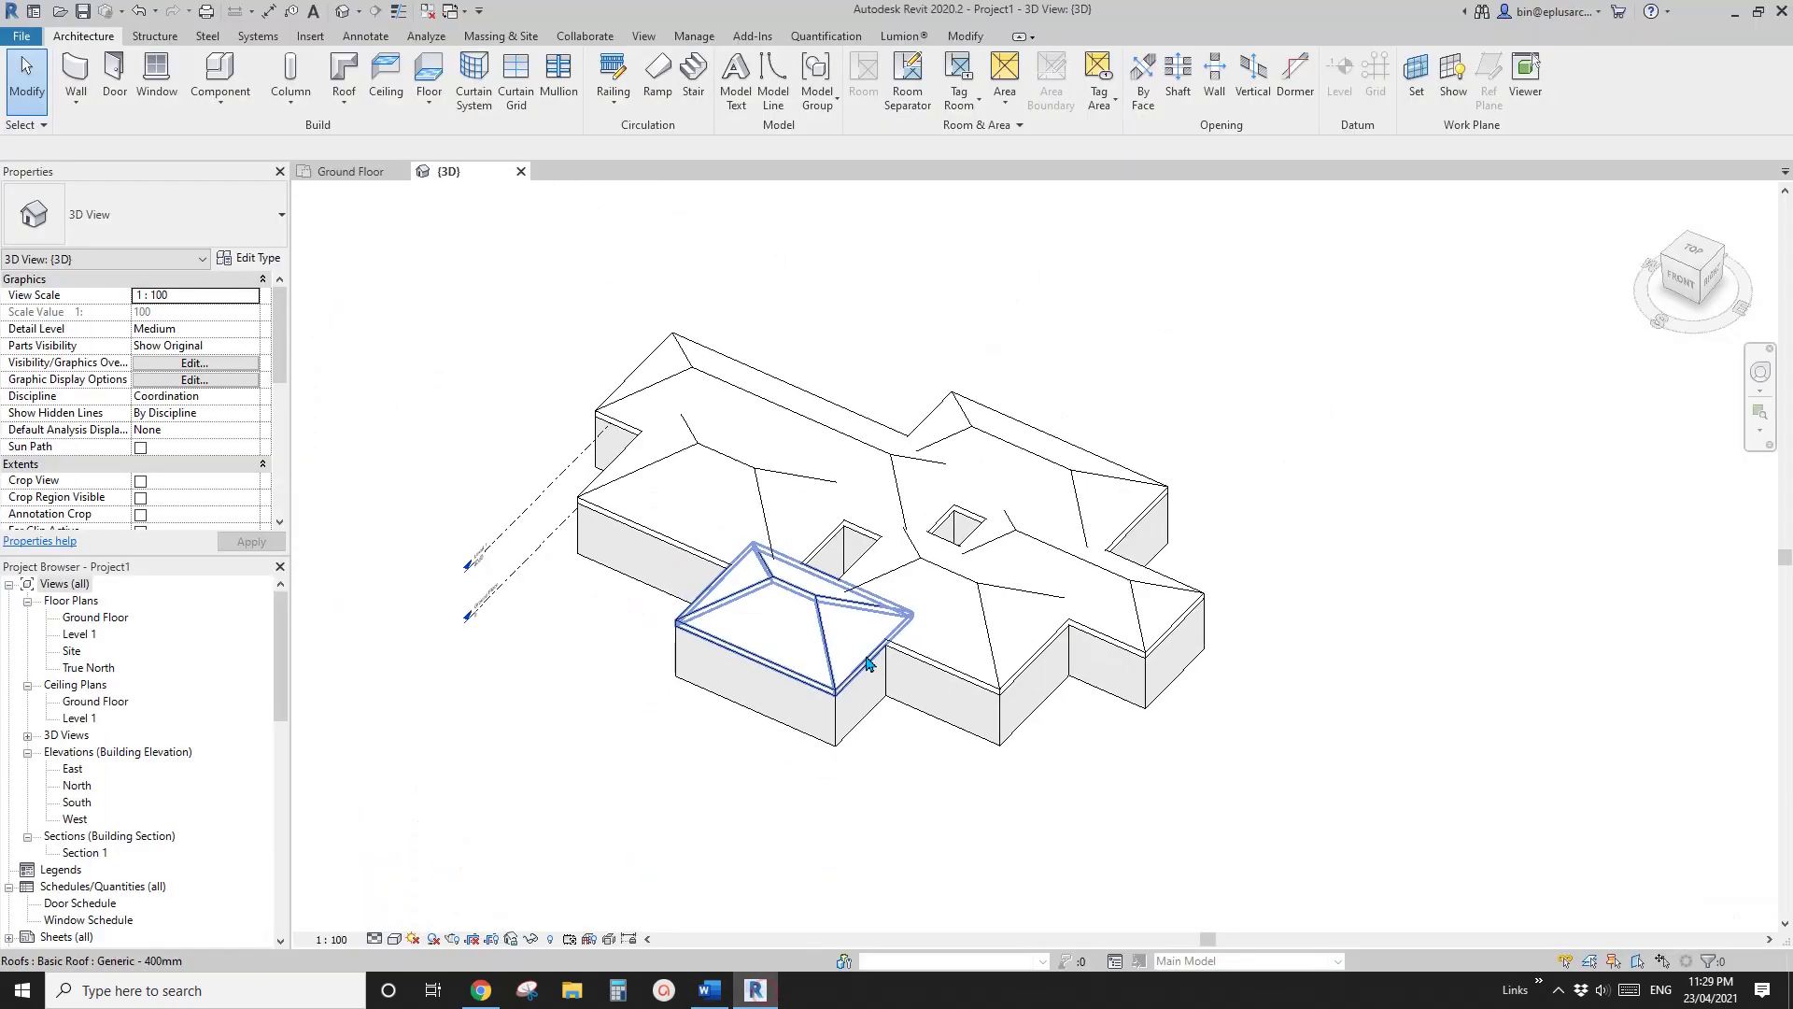
shift+middle_drag(902, 700, 907, 707)
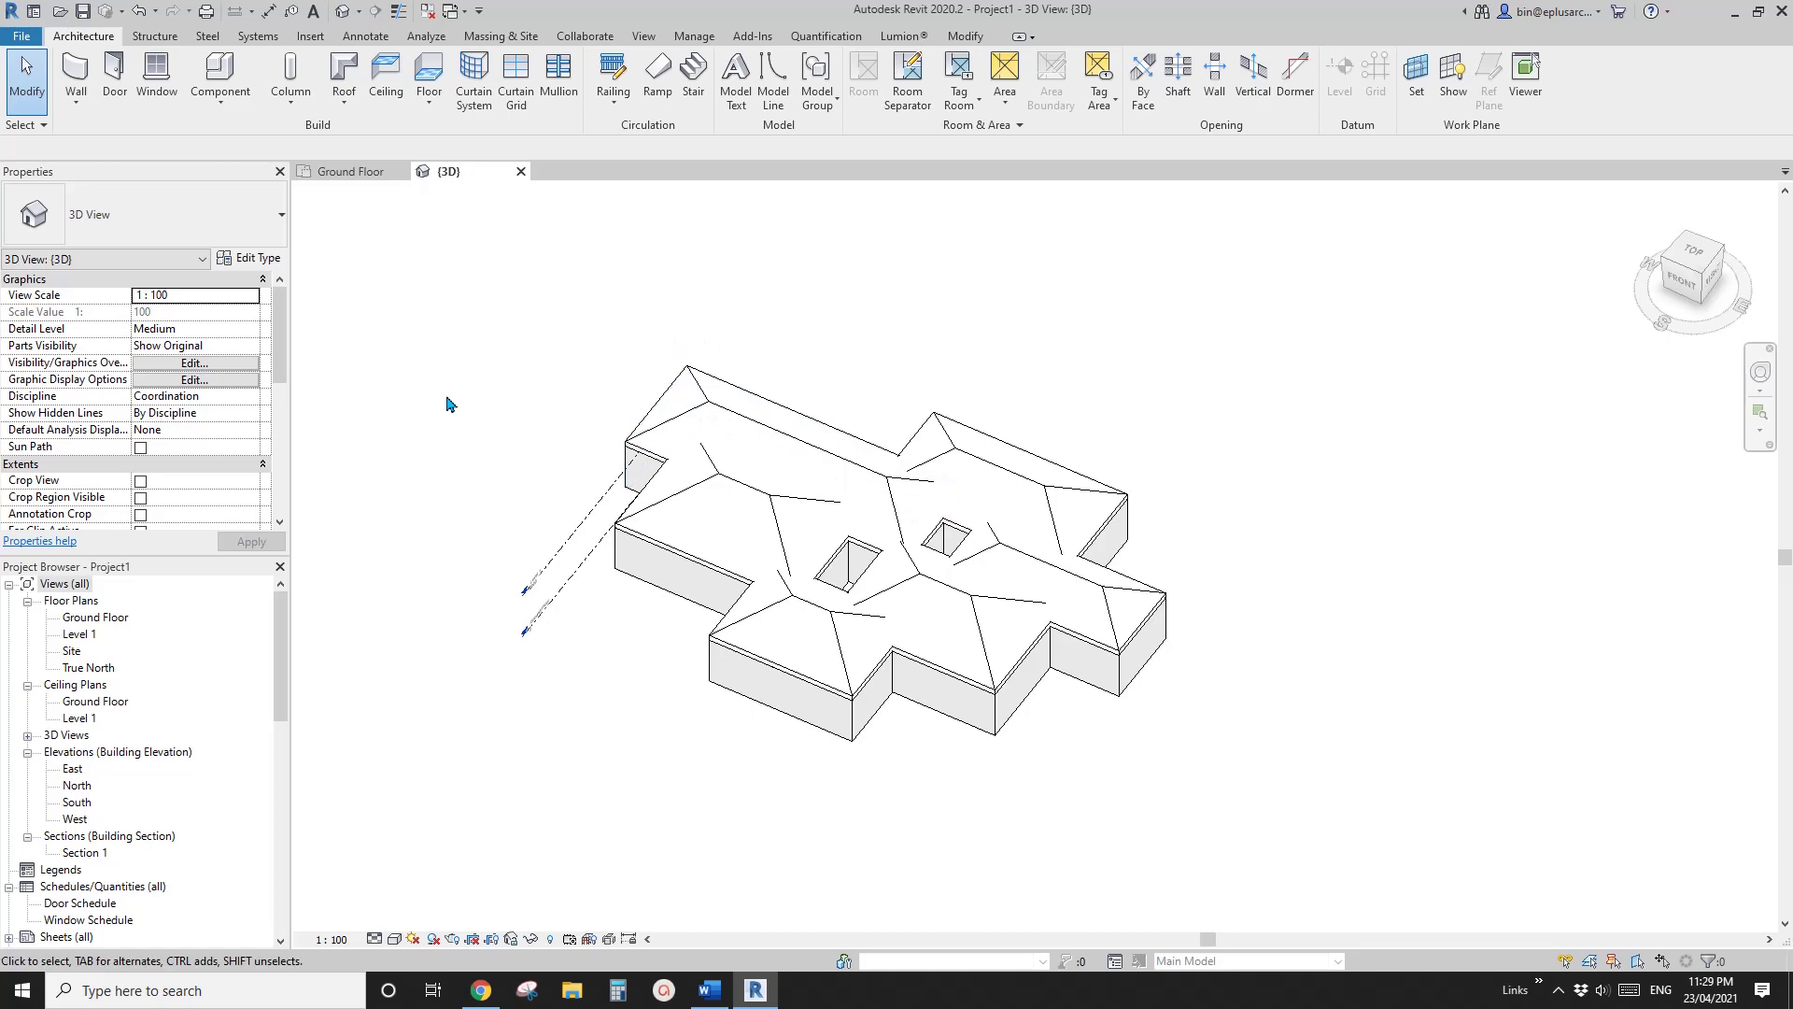
middle_drag(779, 591, 768, 594)
mouse_move(806, 711)
middle_down()
mouse_move(736, 760)
mouse_move(797, 703)
middle_up()
click(804, 712)
shift+middle_drag(899, 497, 869, 491)
key(Escape)
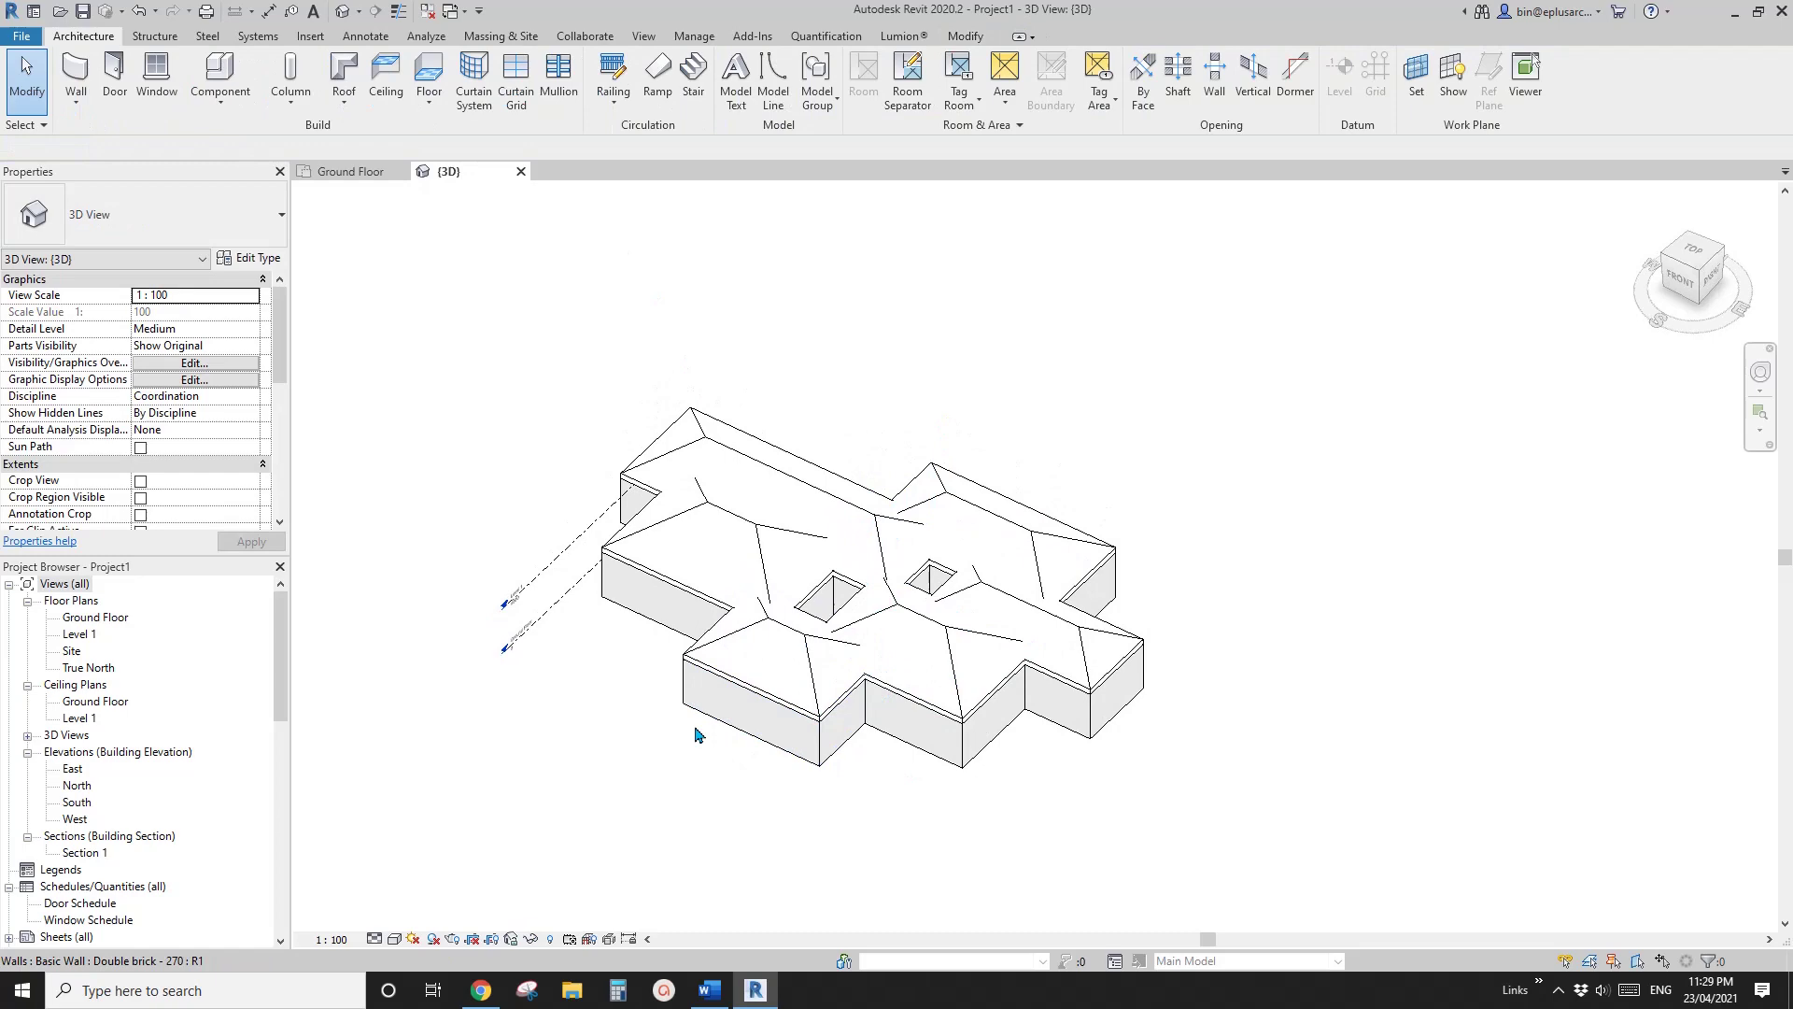
Try selecting the front walls for isolation, clear the selection, and enable the section box for the whole 3D view
click(920, 729)
ctrl+click(647, 603)
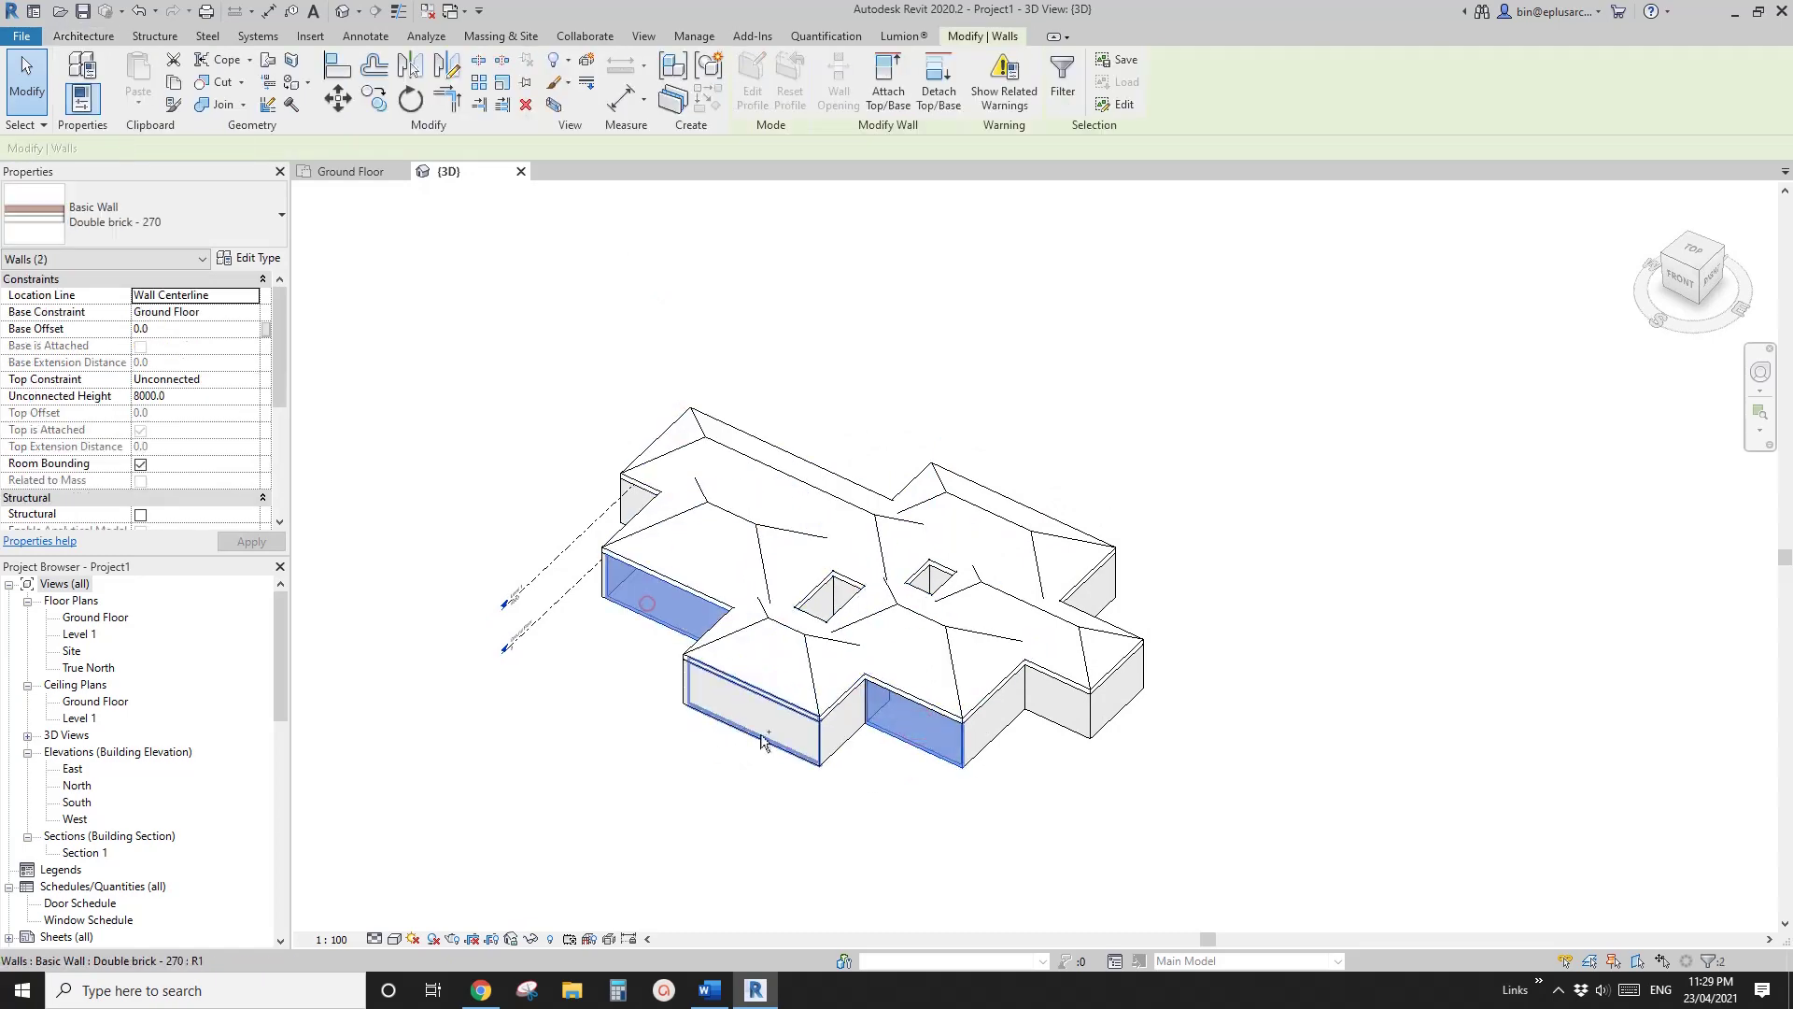
ctrl+click(760, 730)
ctrl+click(882, 715)
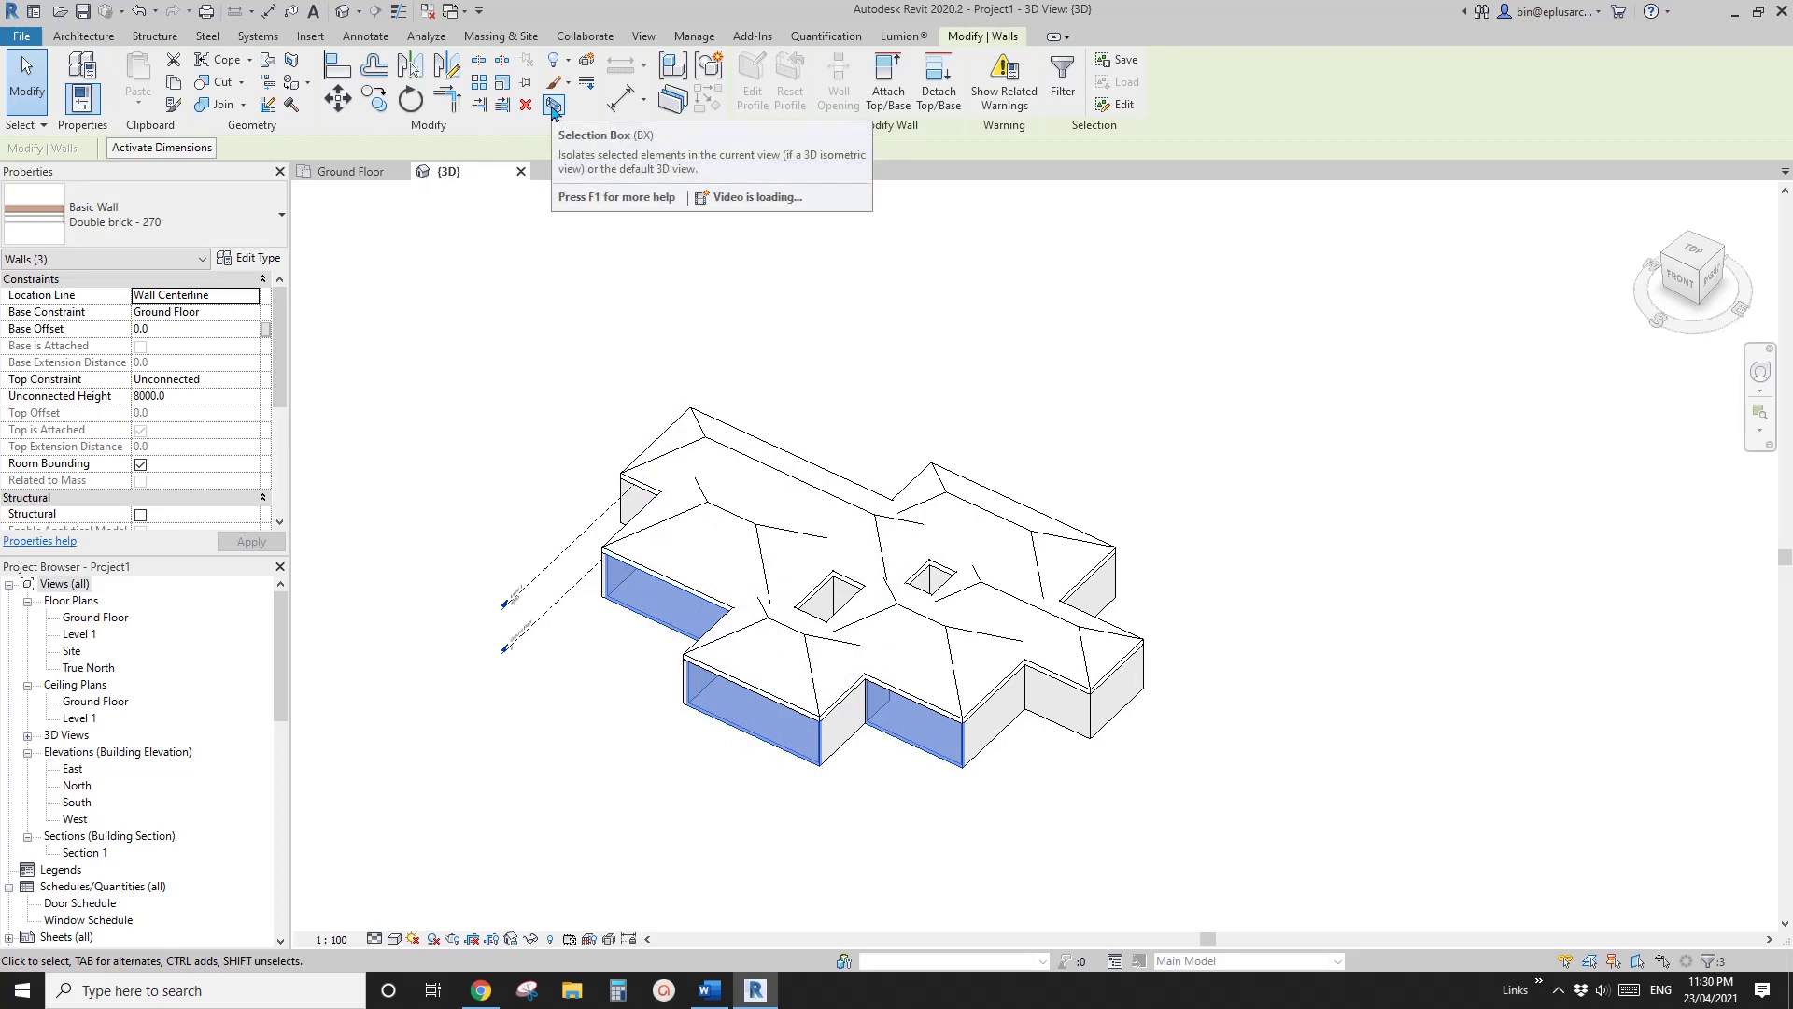
click(485, 364)
drag(282, 355, 280, 419)
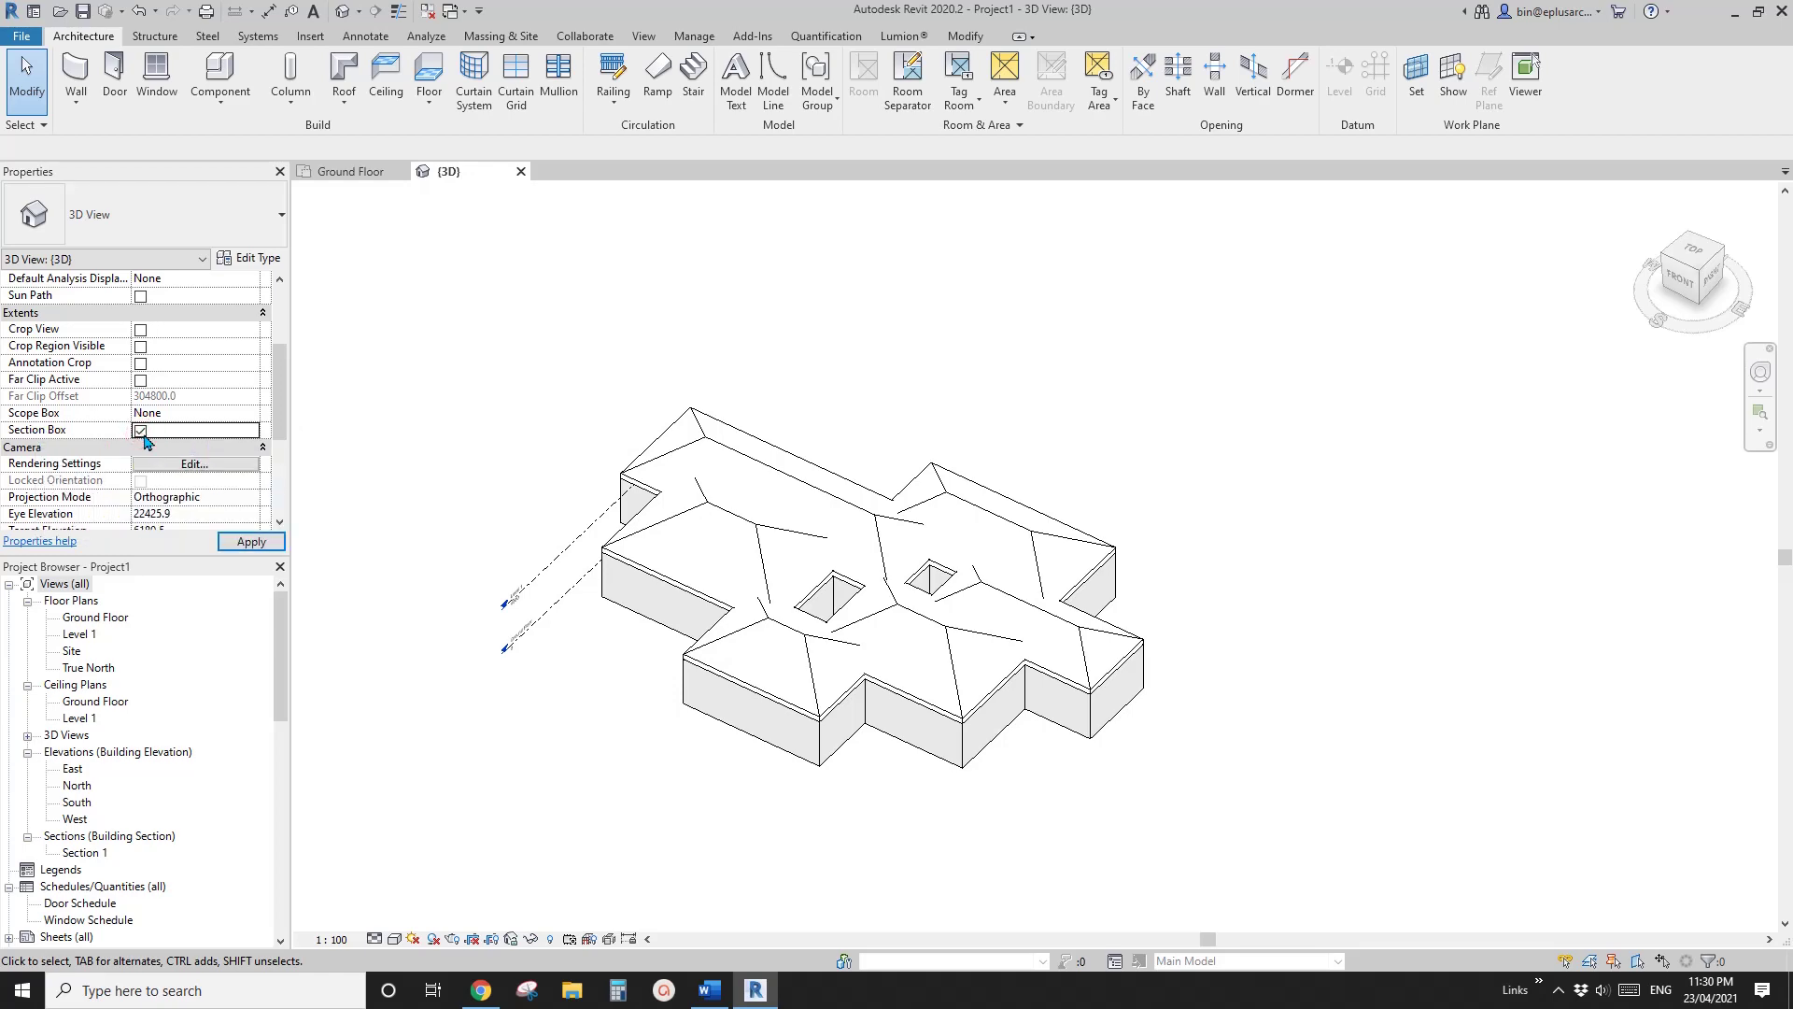
shift+middle_drag(801, 340, 949, 389)
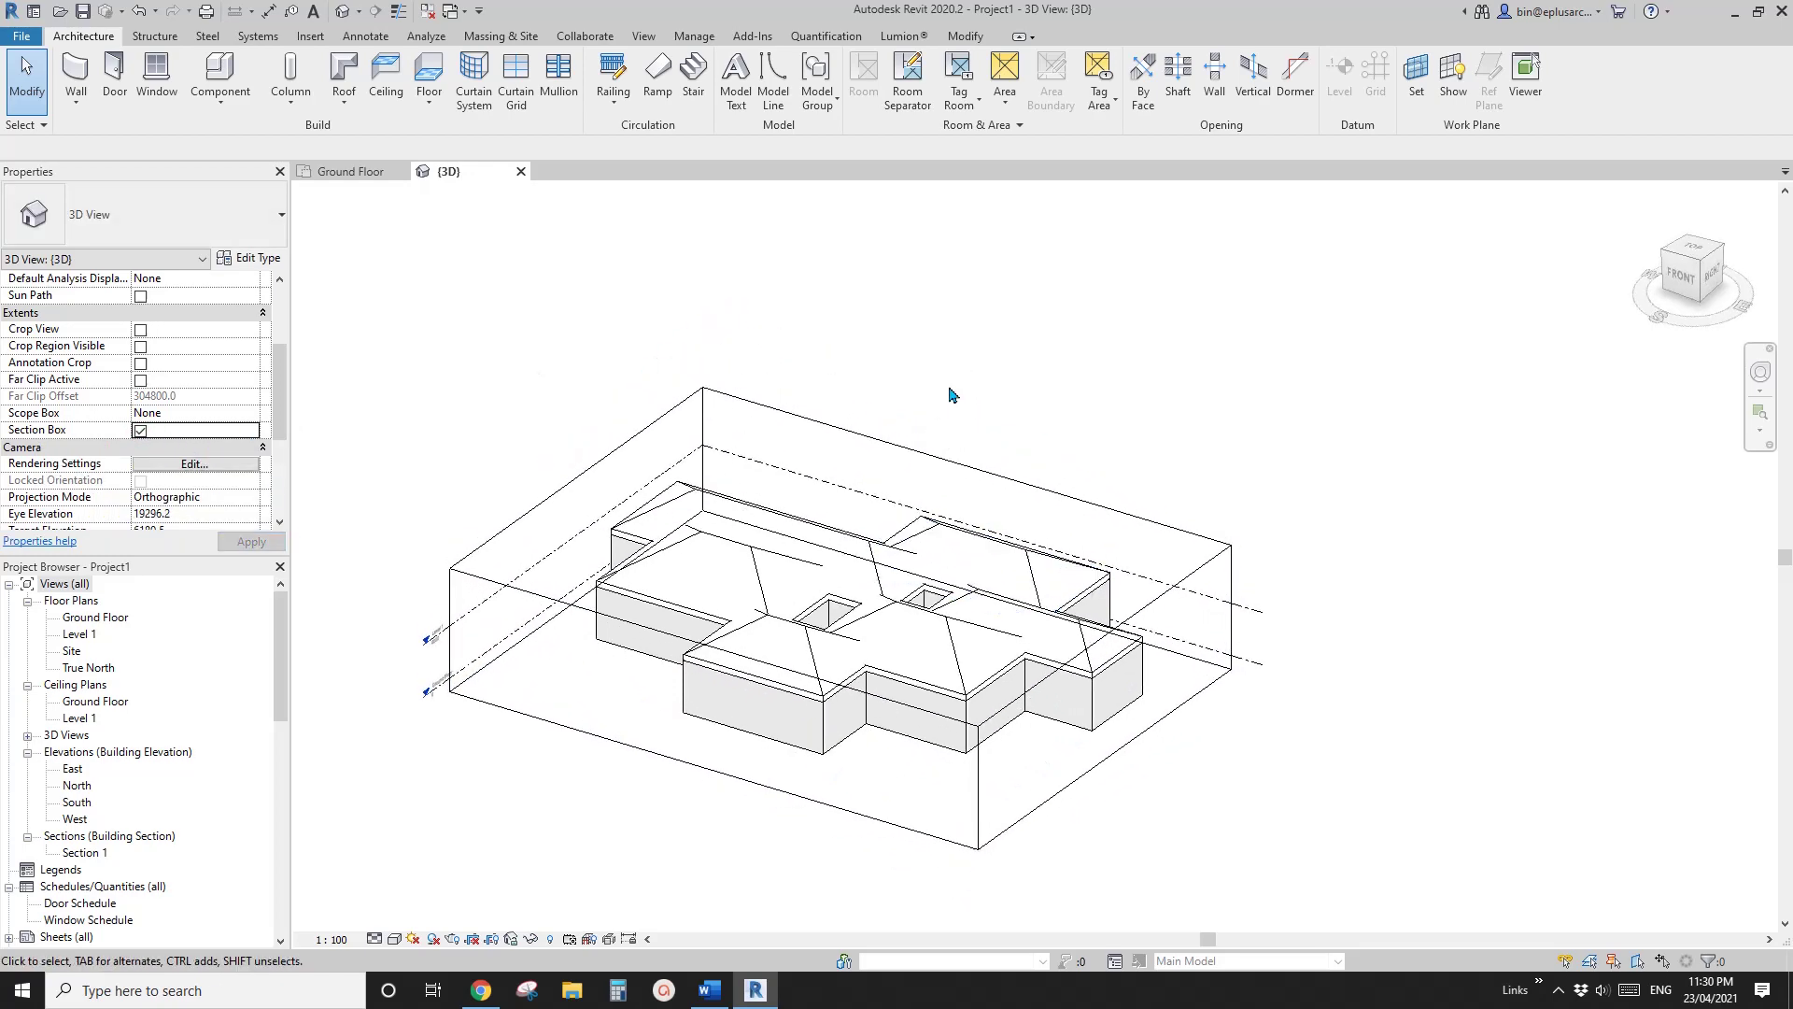
Inspect the model inside its section box and turn the 3D view's section box off
click(943, 458)
shift+middle_drag(943, 458, 840, 540)
key(Escape)
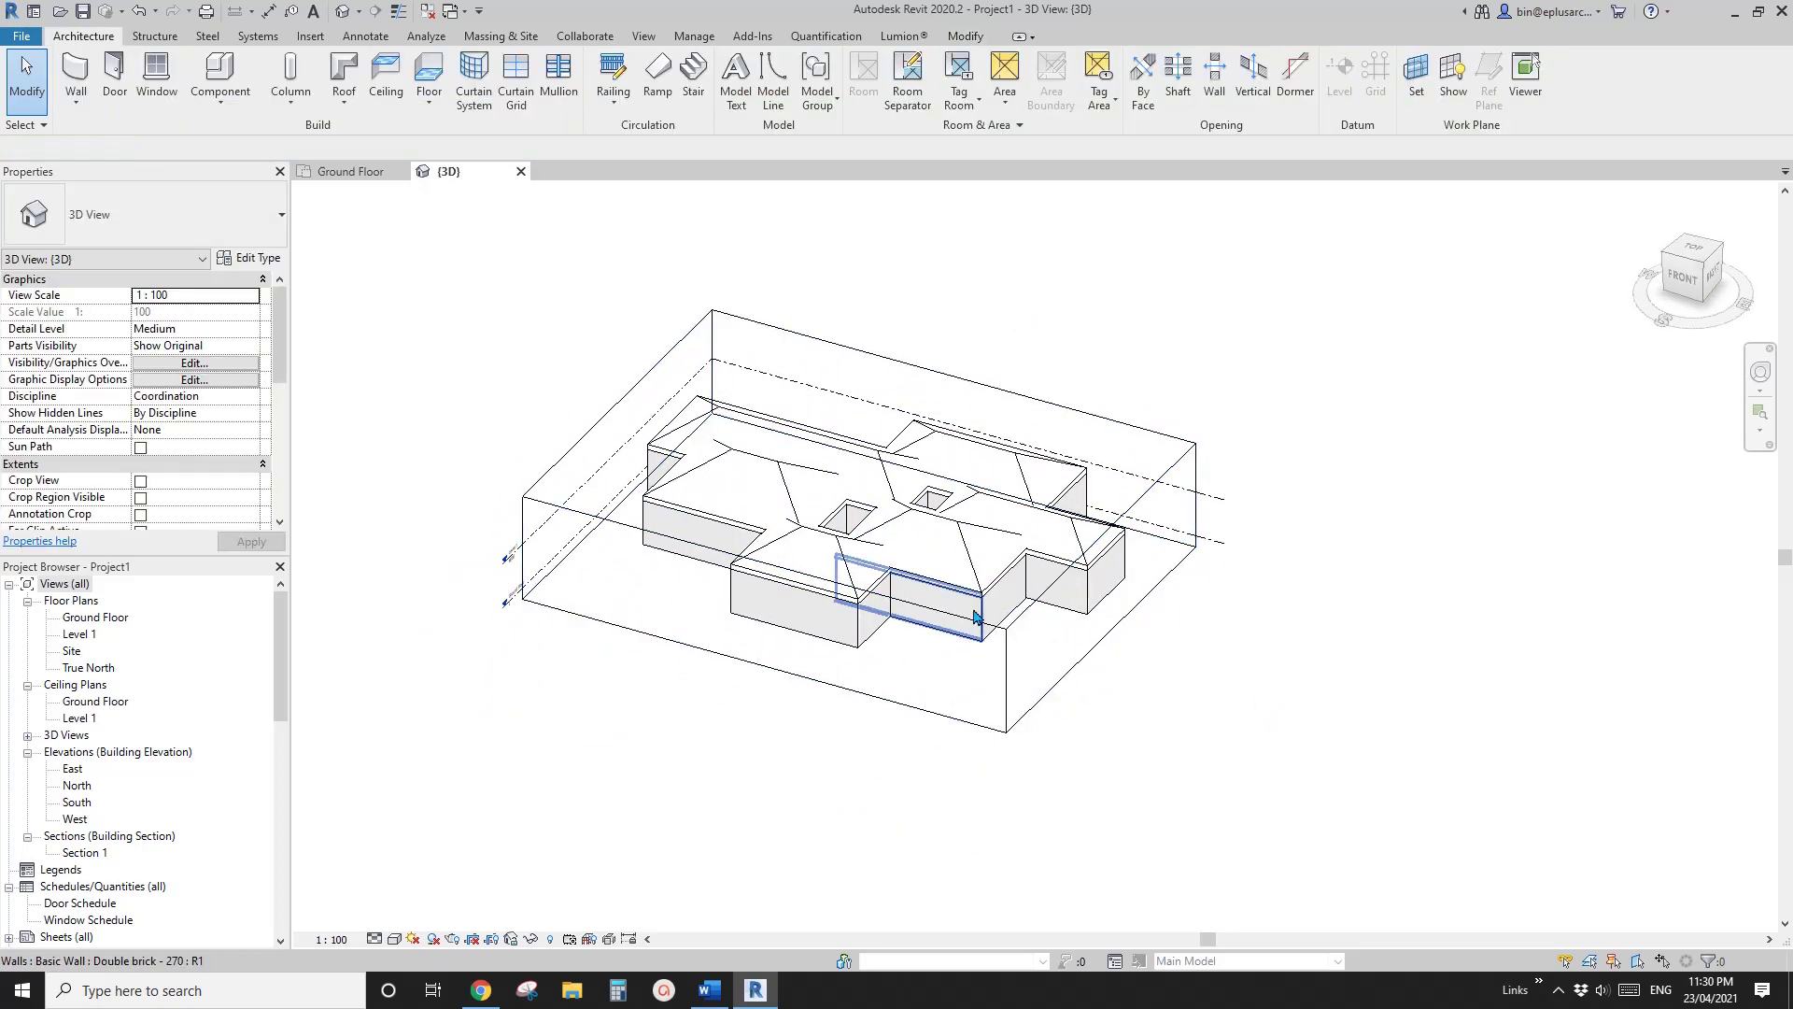
scroll(164, 459, down, 3)
click(141, 447)
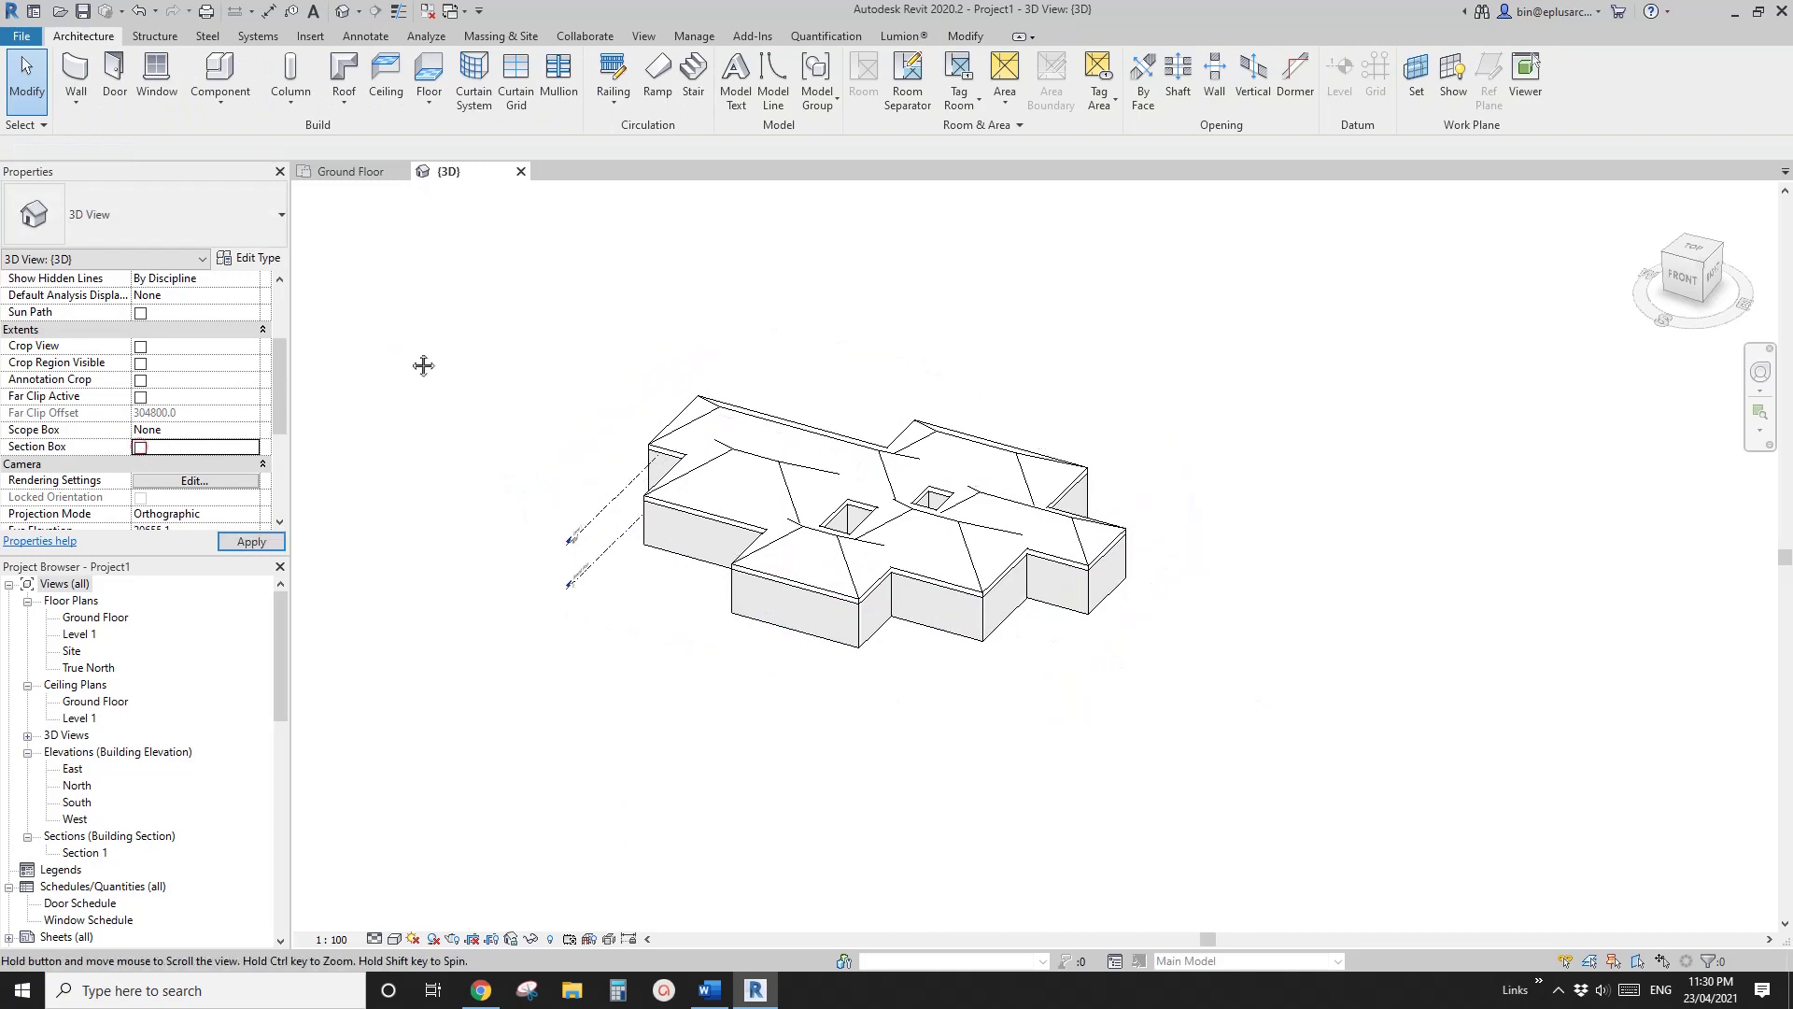
Select four front-side walls and isolate them in the 3D view with a Selection Box
click(924, 603)
ctrl+click(810, 627)
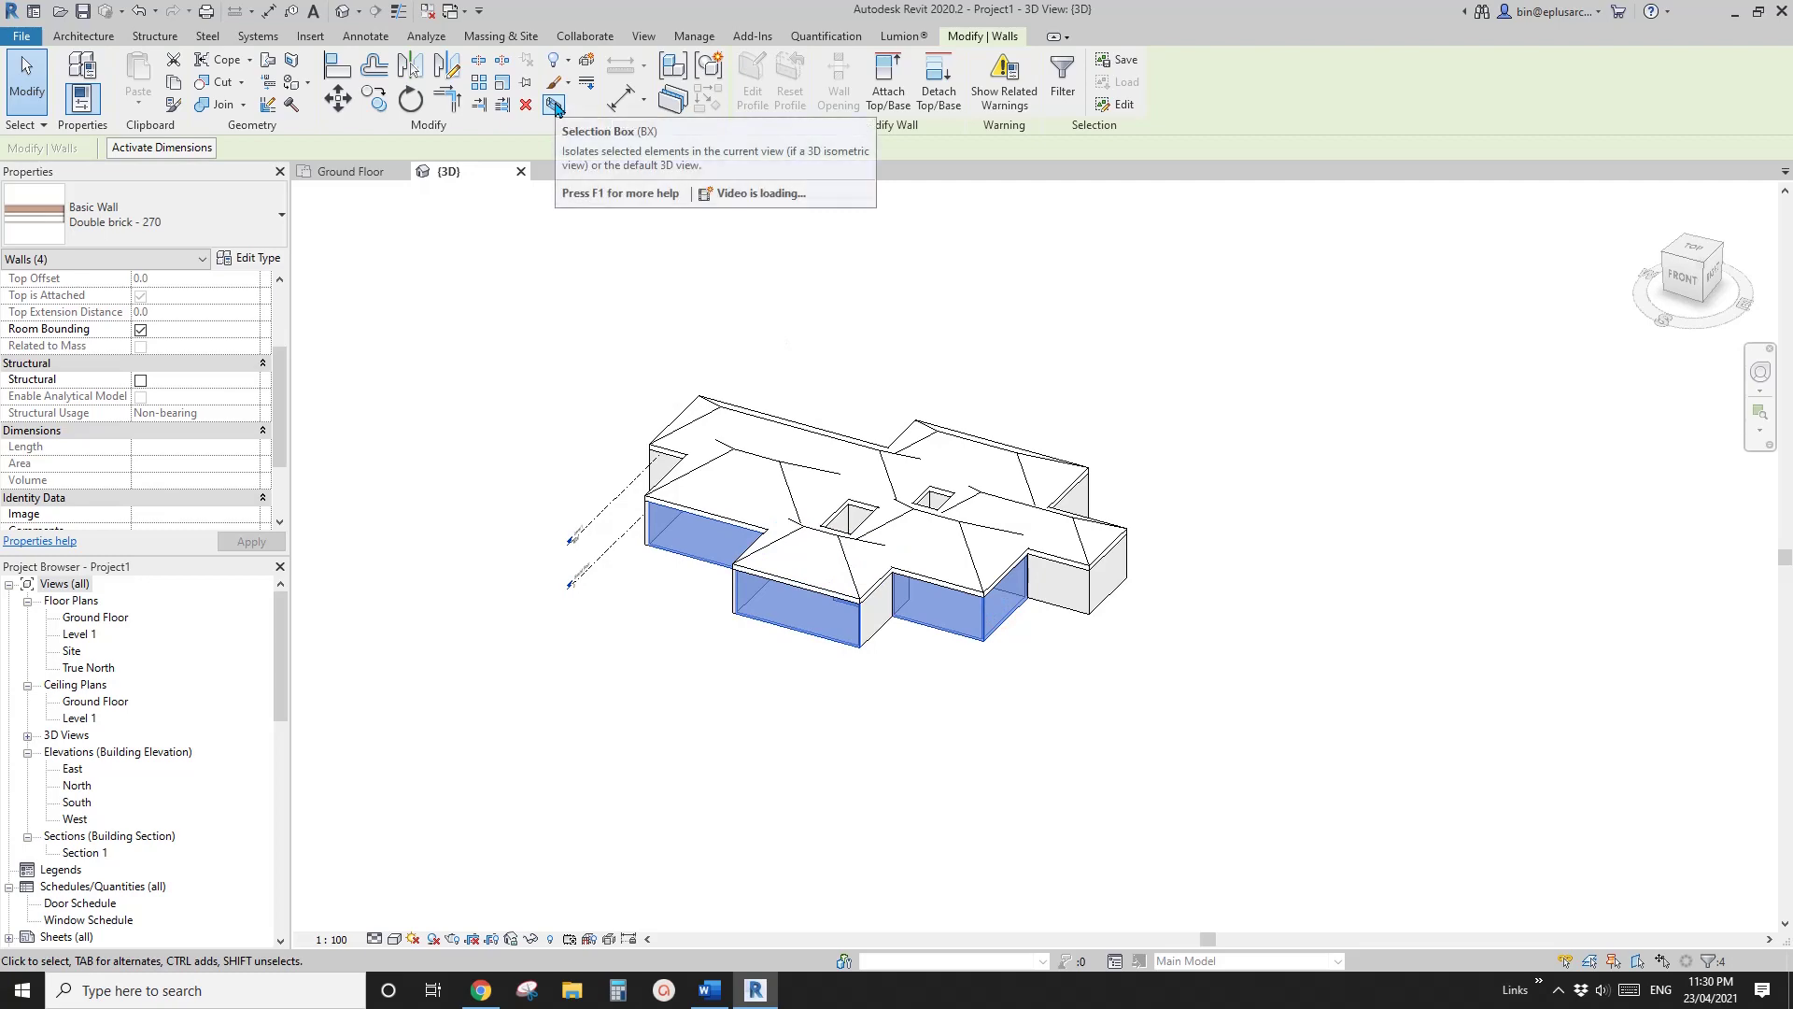
click(555, 104)
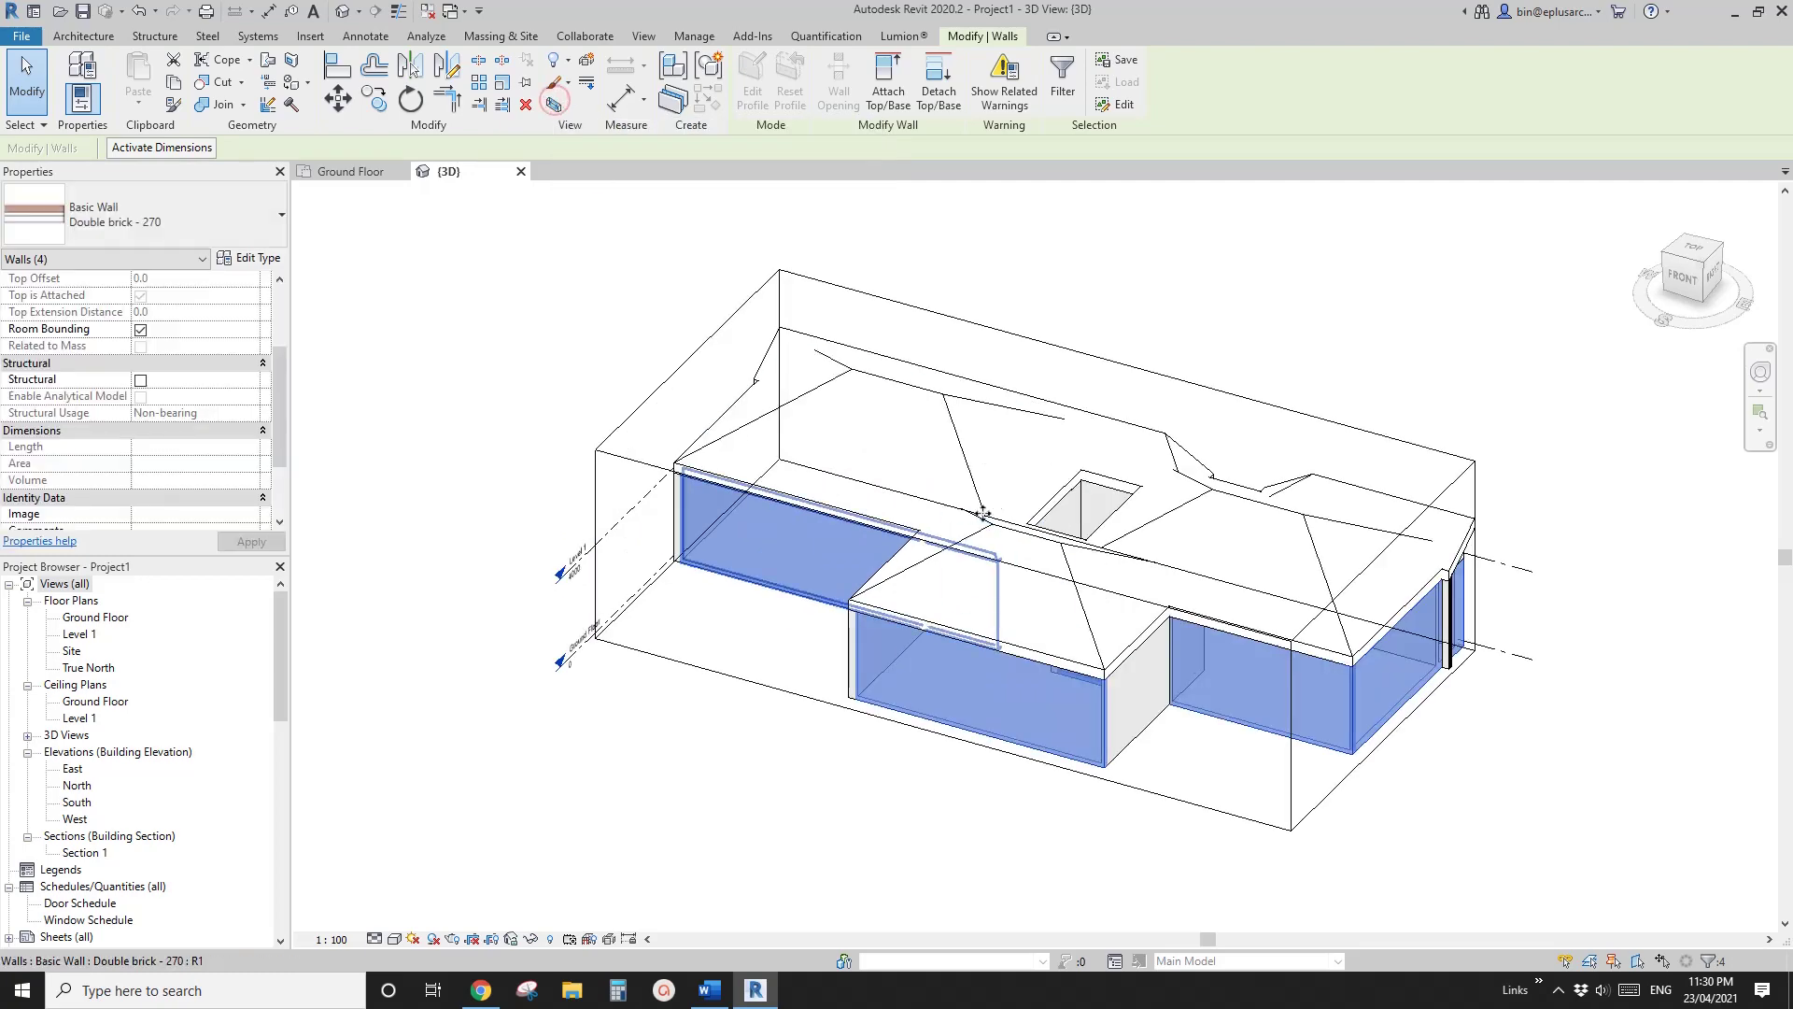
shift+middle_drag(1018, 519, 1245, 448)
click(1258, 441)
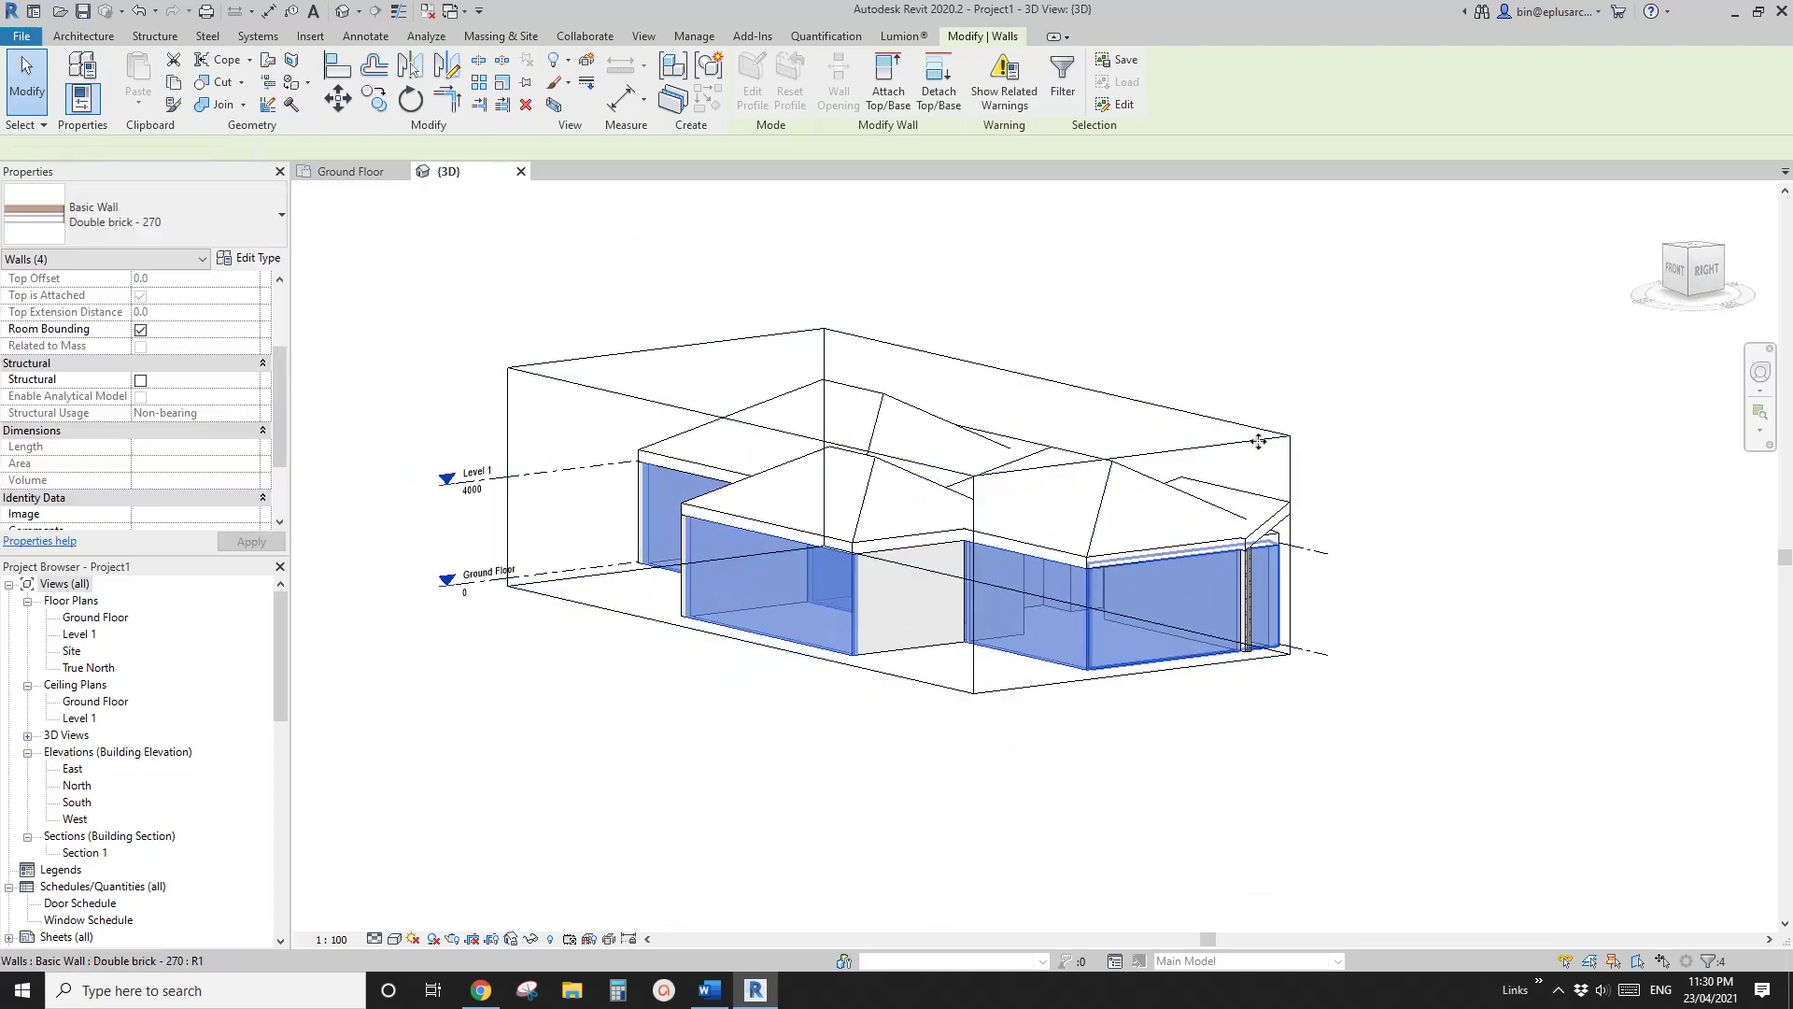
Lower the top face of the section box below the roofs to cut horizontally through the walls
click(1039, 596)
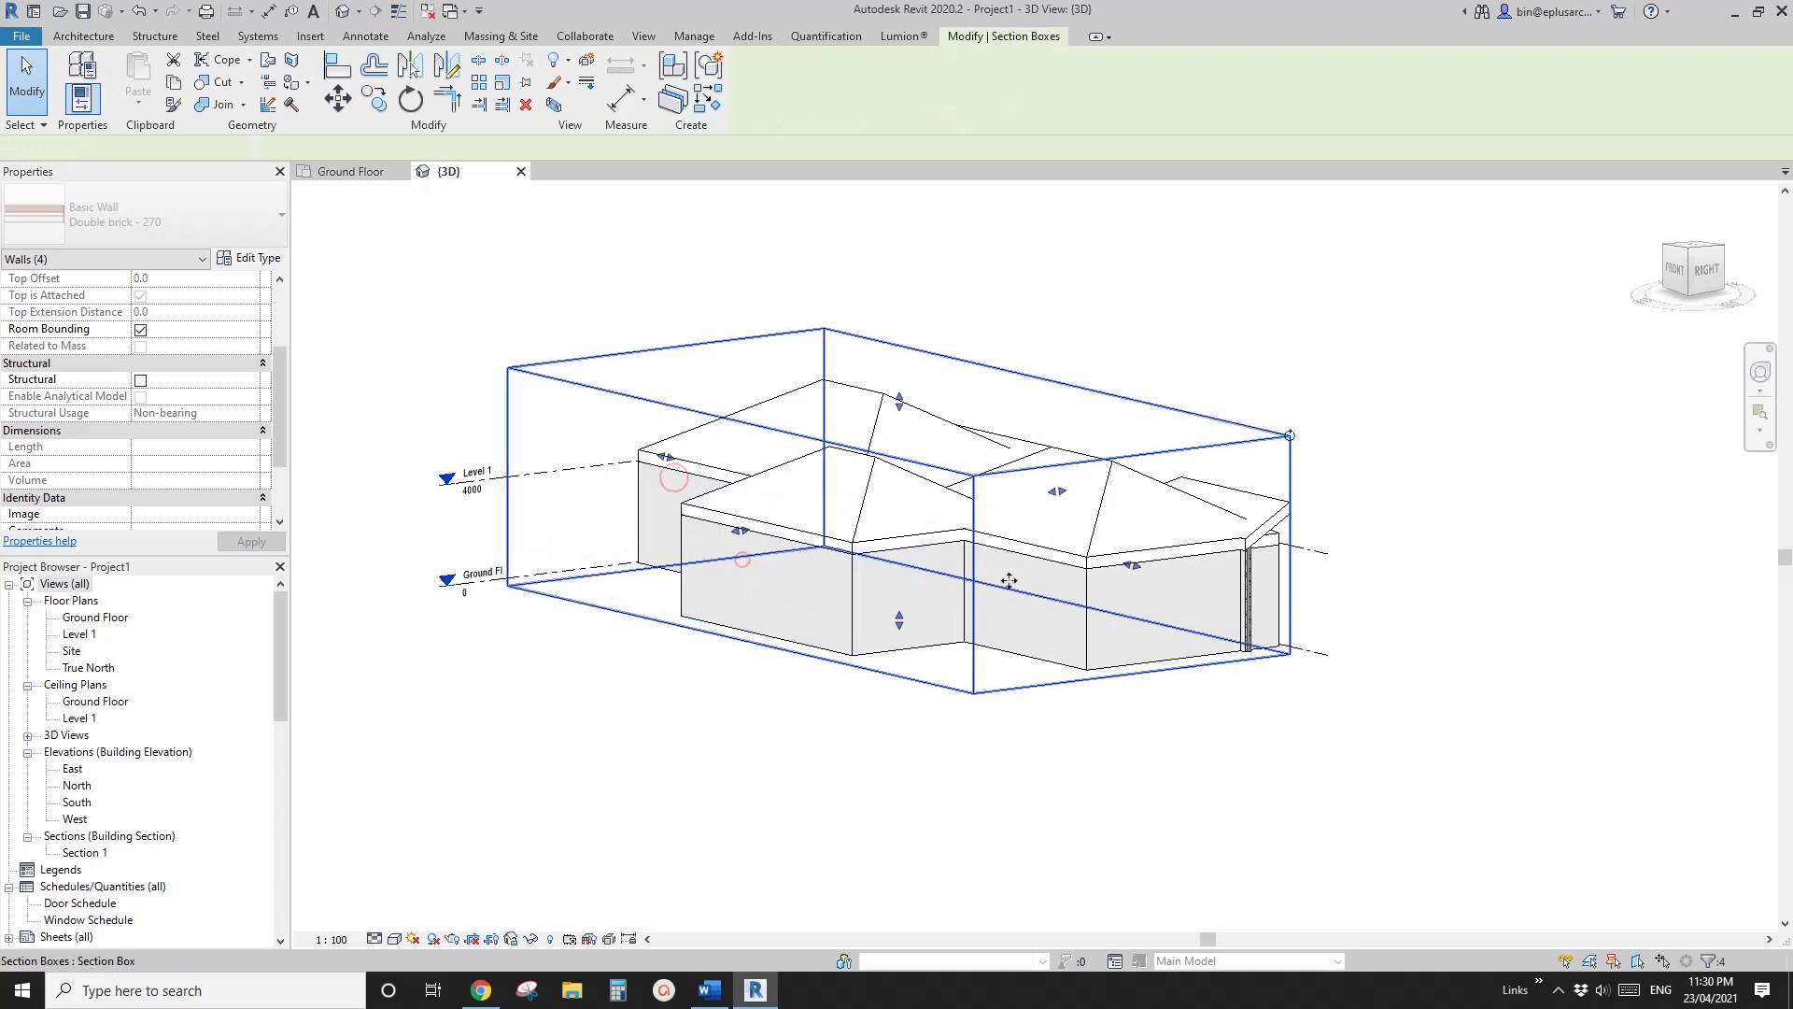
key(Escape)
scroll(655, 567, down, 2)
scroll(984, 505, up, 1)
click(984, 497)
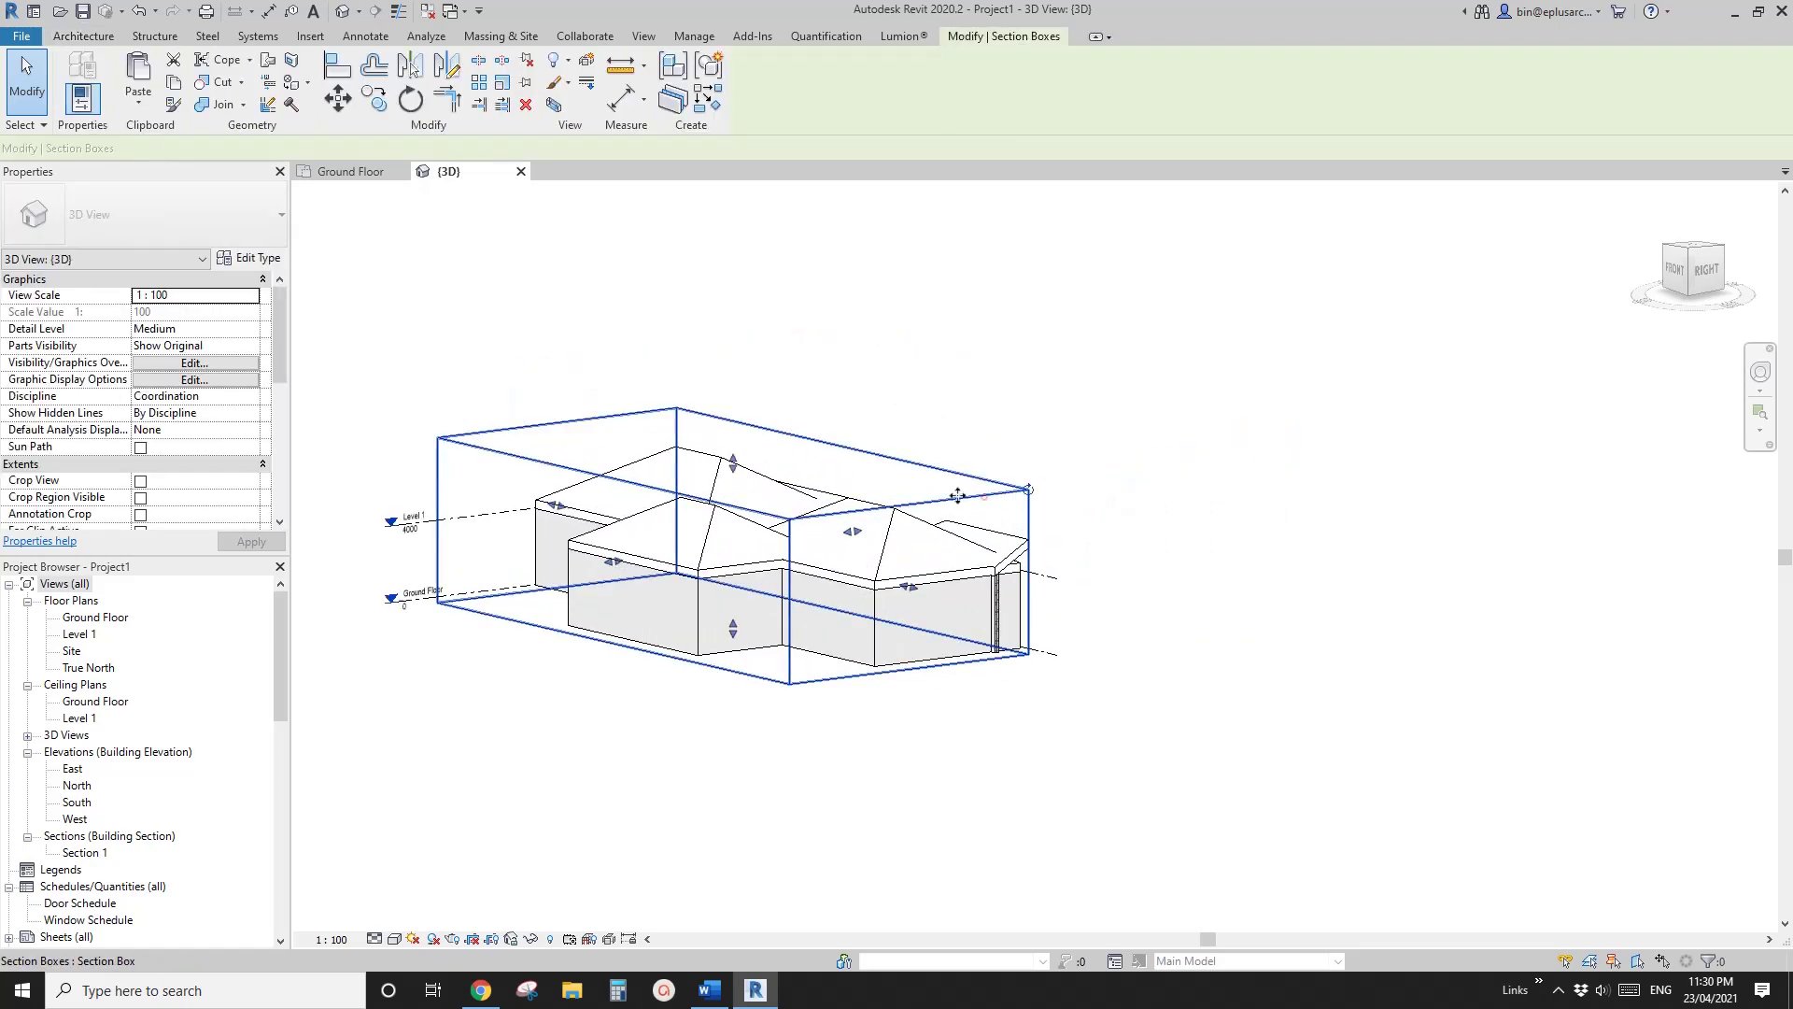
drag(738, 539, 735, 579)
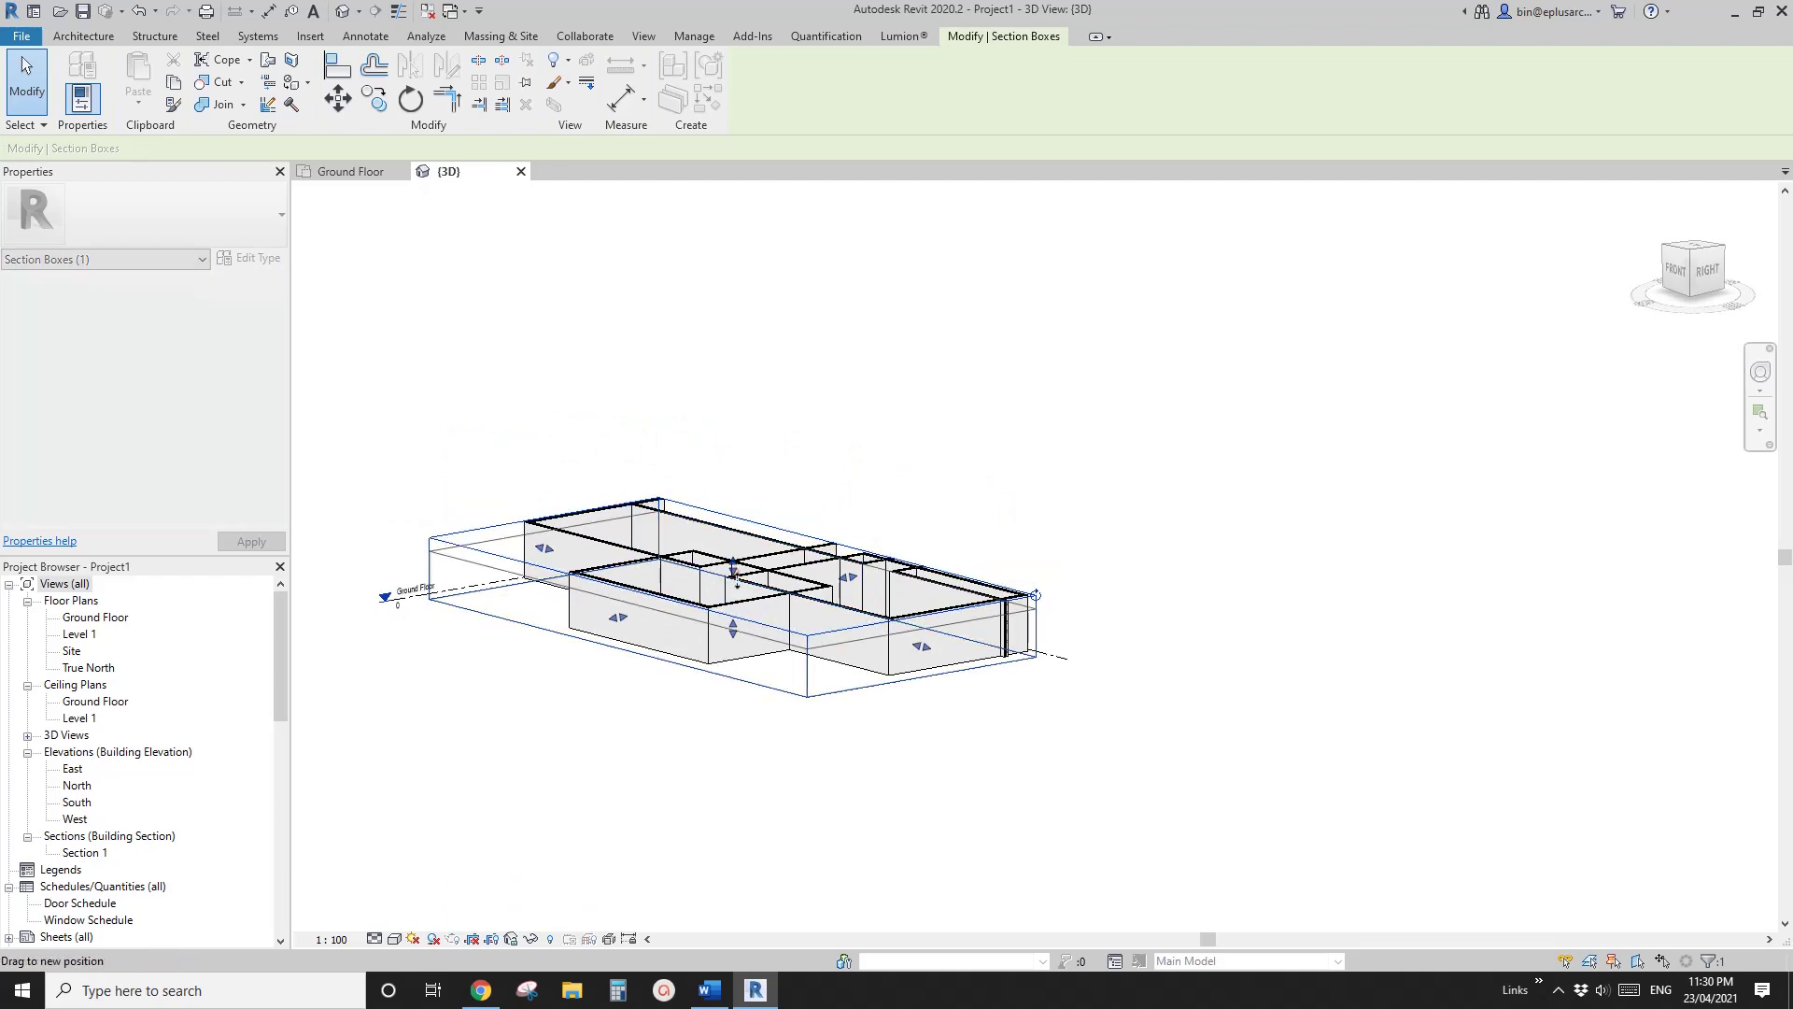
Turn off the section box to show the complete building again
click(900, 473)
scroll(131, 453, down, 5)
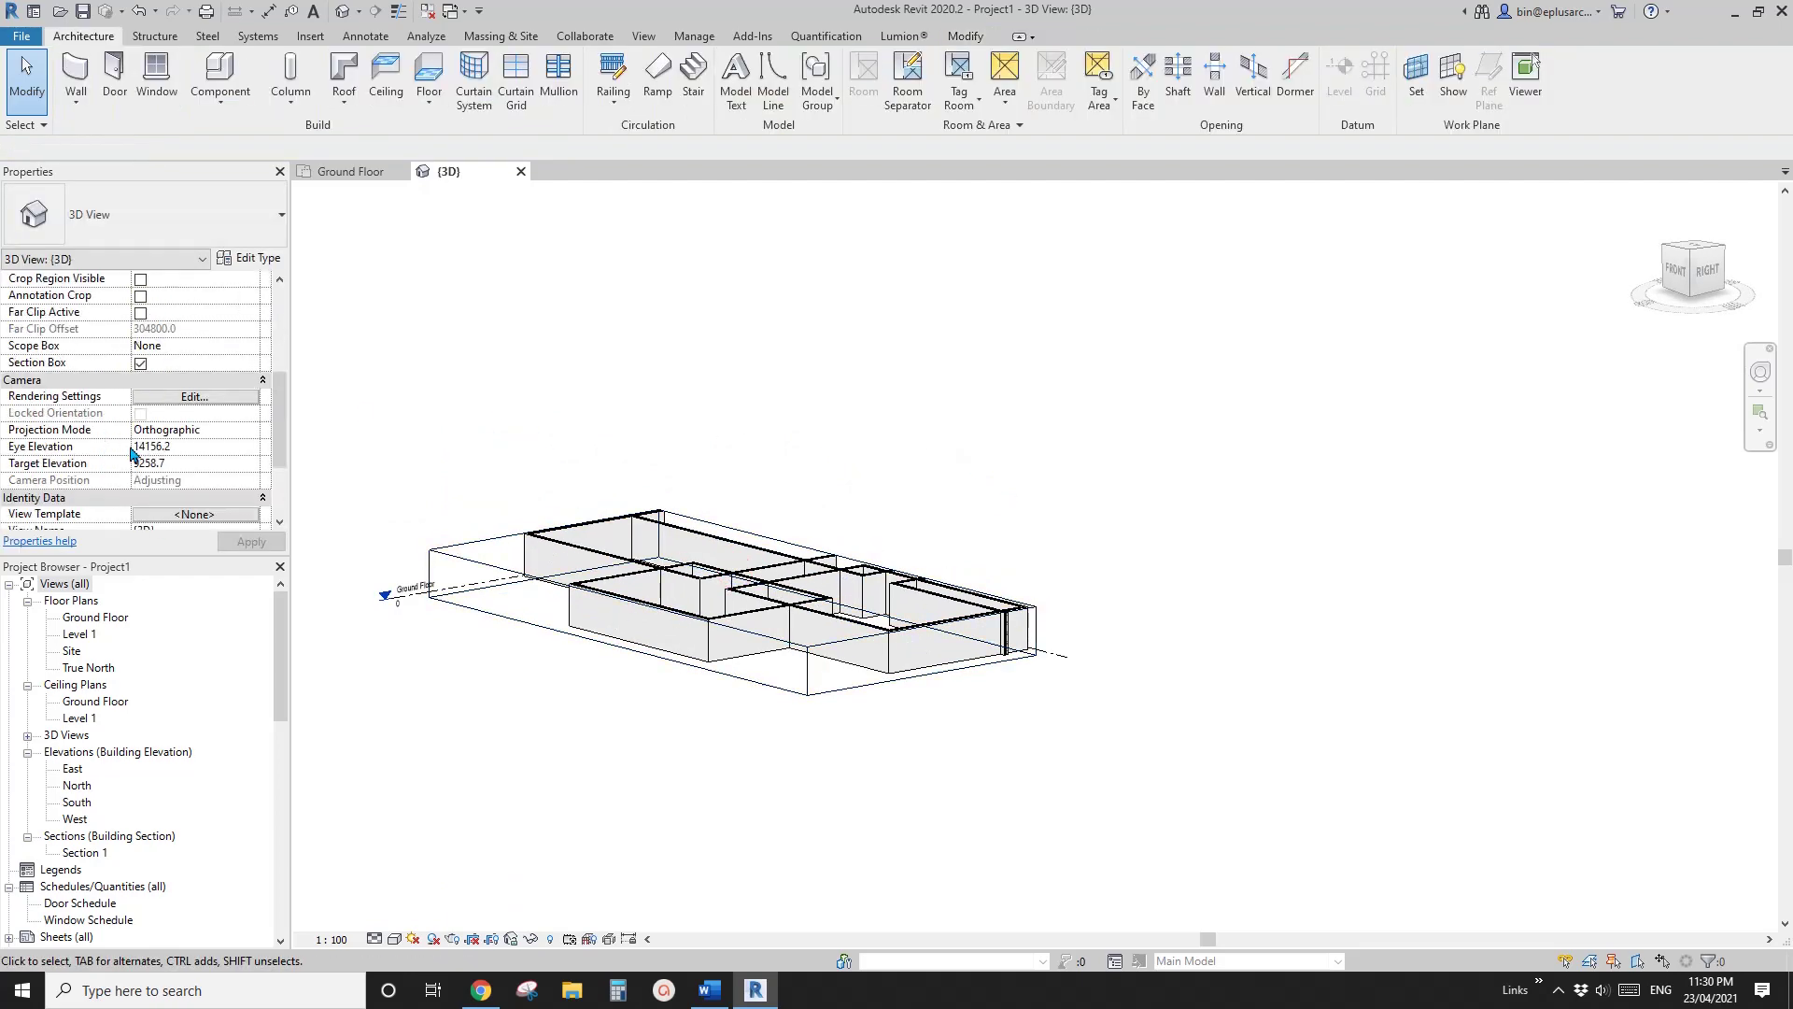
click(140, 363)
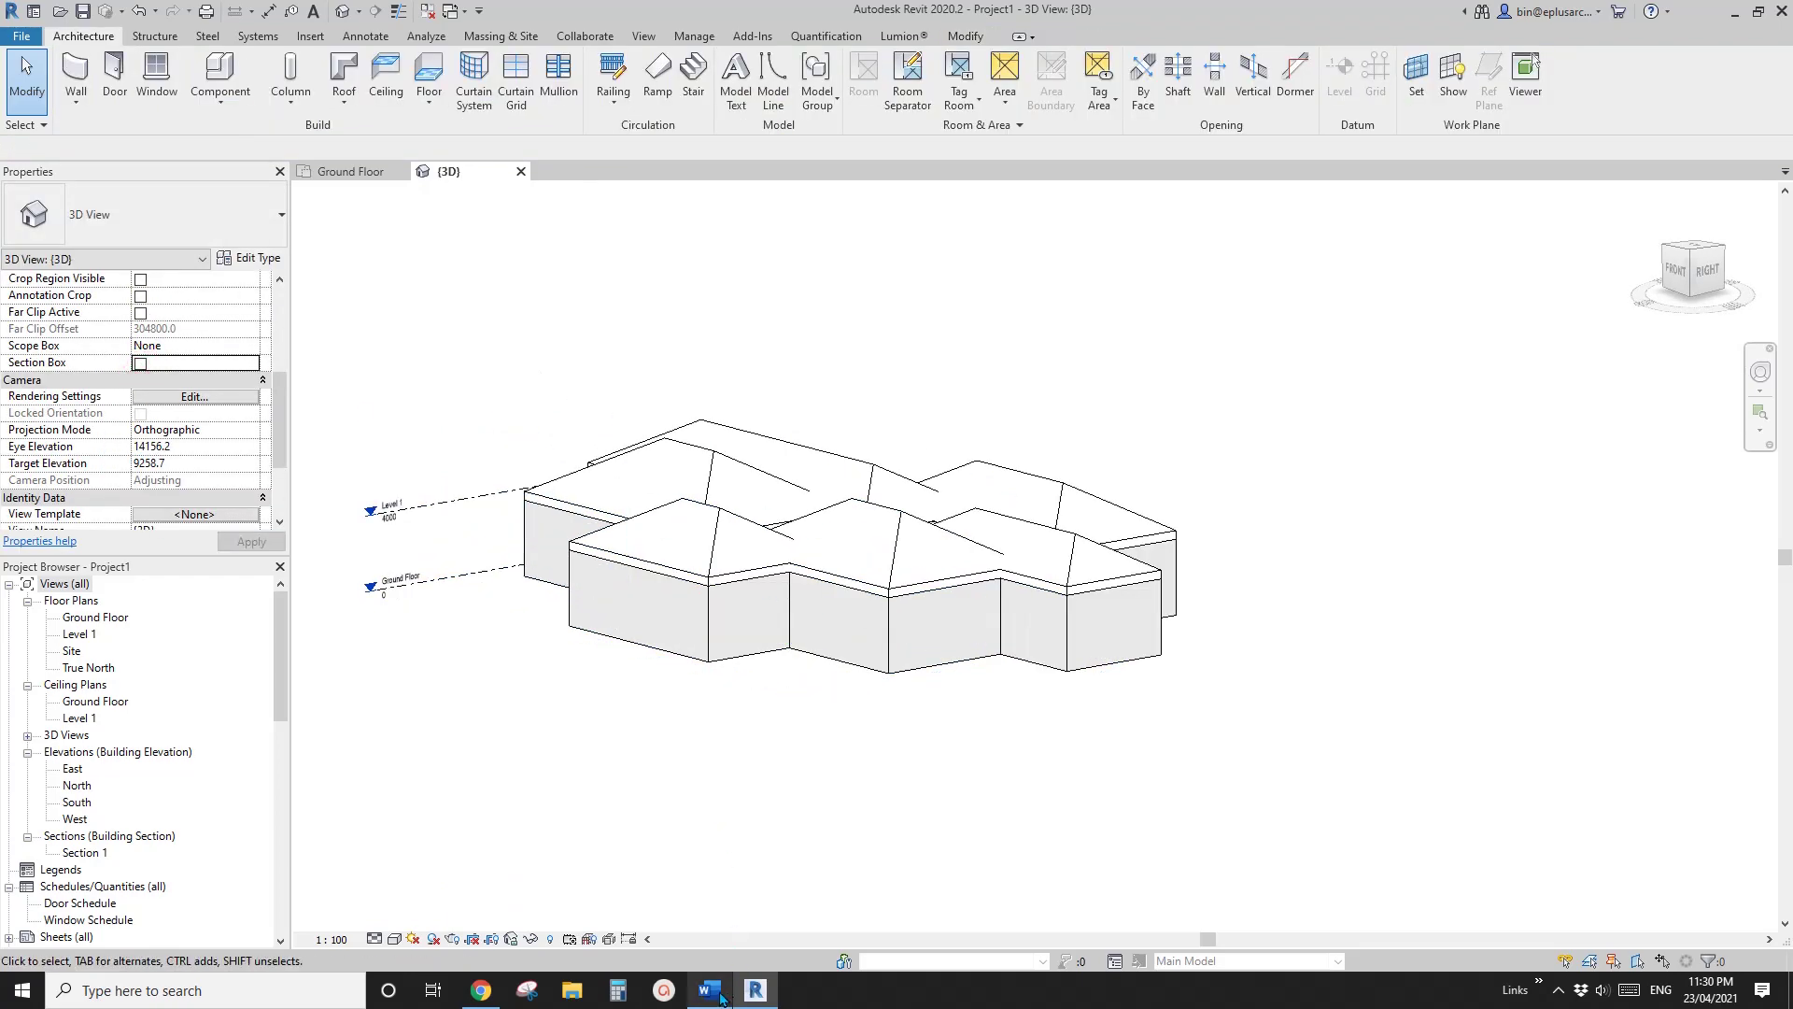
Check the school reference image in Word, and return to Revit to view the roofs from a similar angle
click(718, 992)
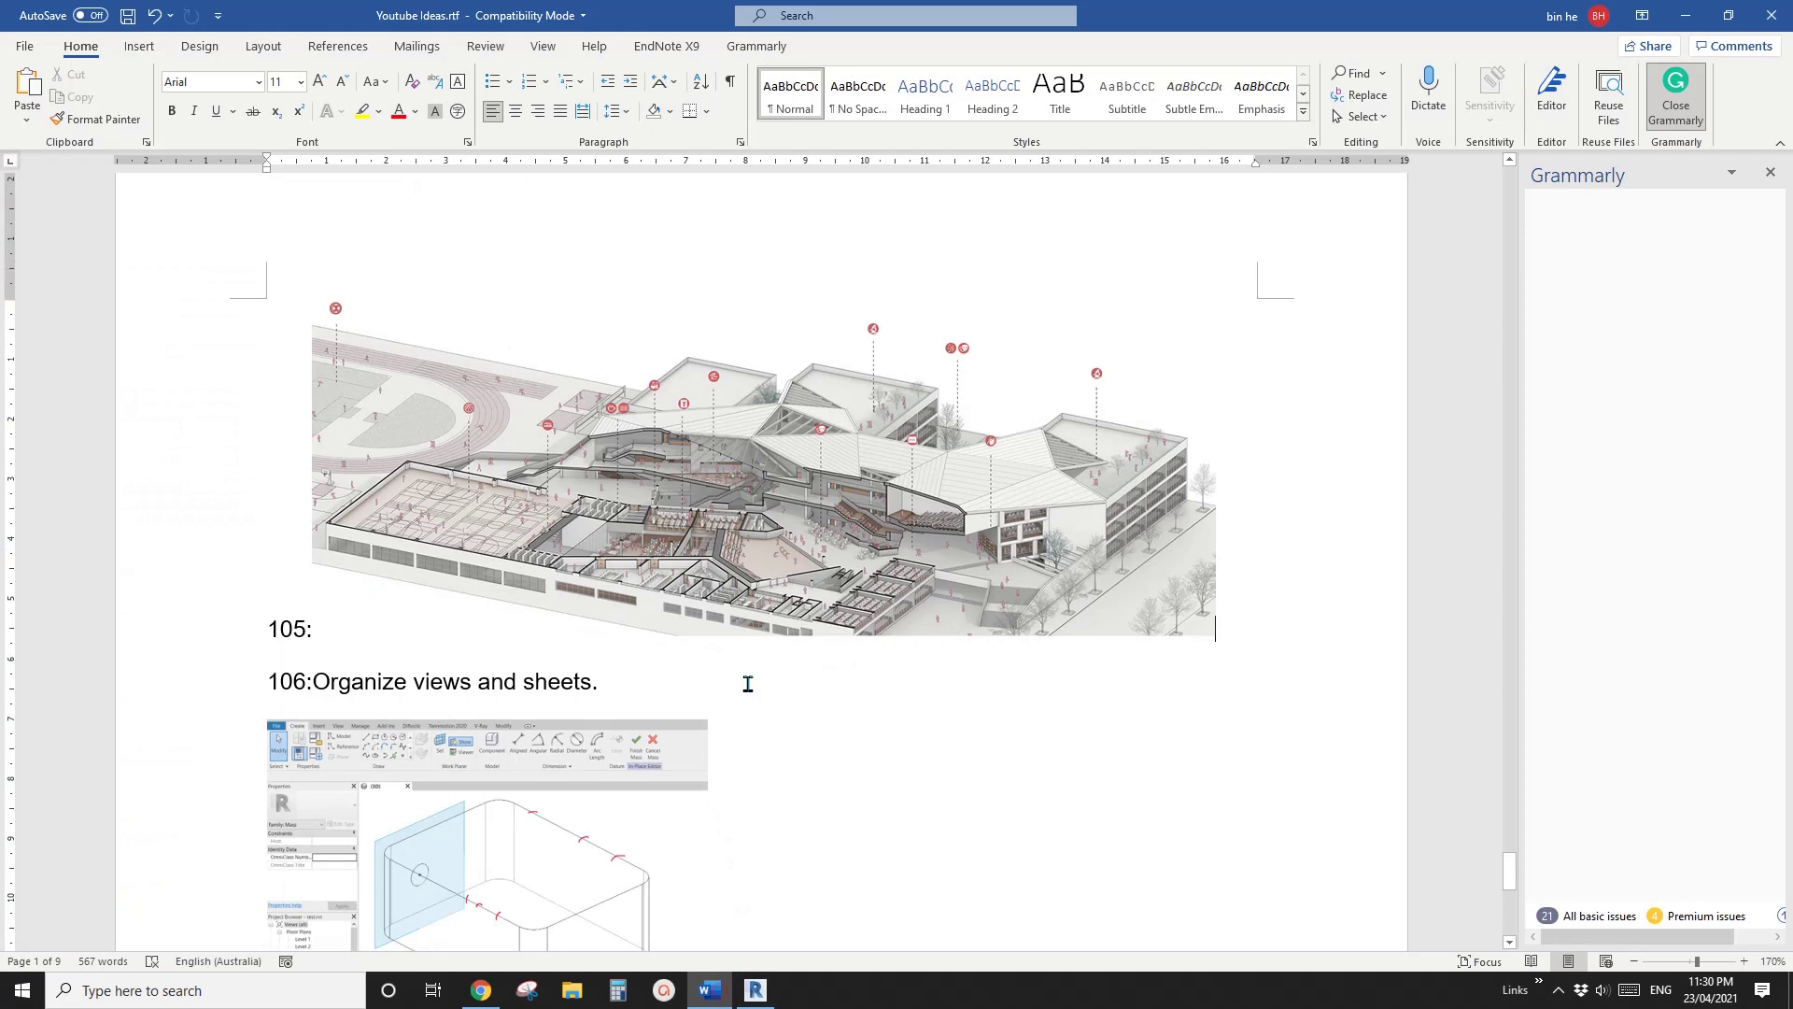
click(759, 996)
shift+middle_drag(589, 693, 821, 686)
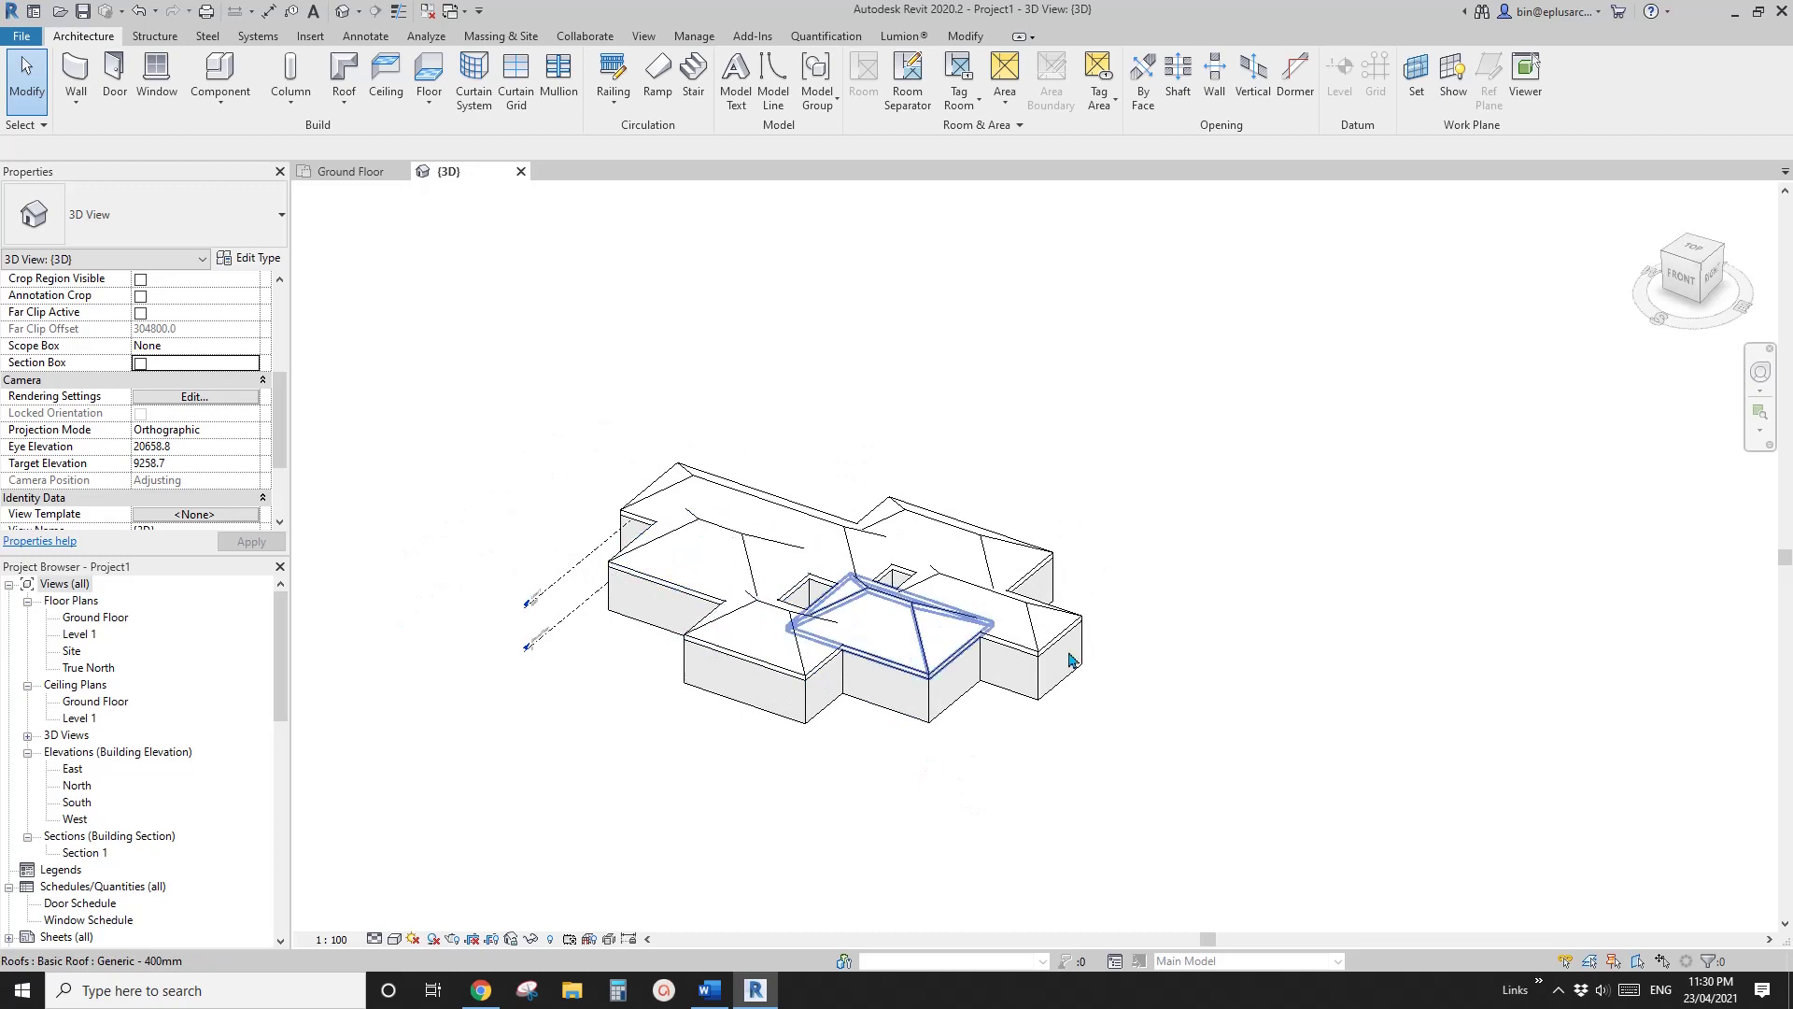
Find sheet A101 - Unnamed among the project's sheets and open it to view its title block
drag(280, 680, 280, 751)
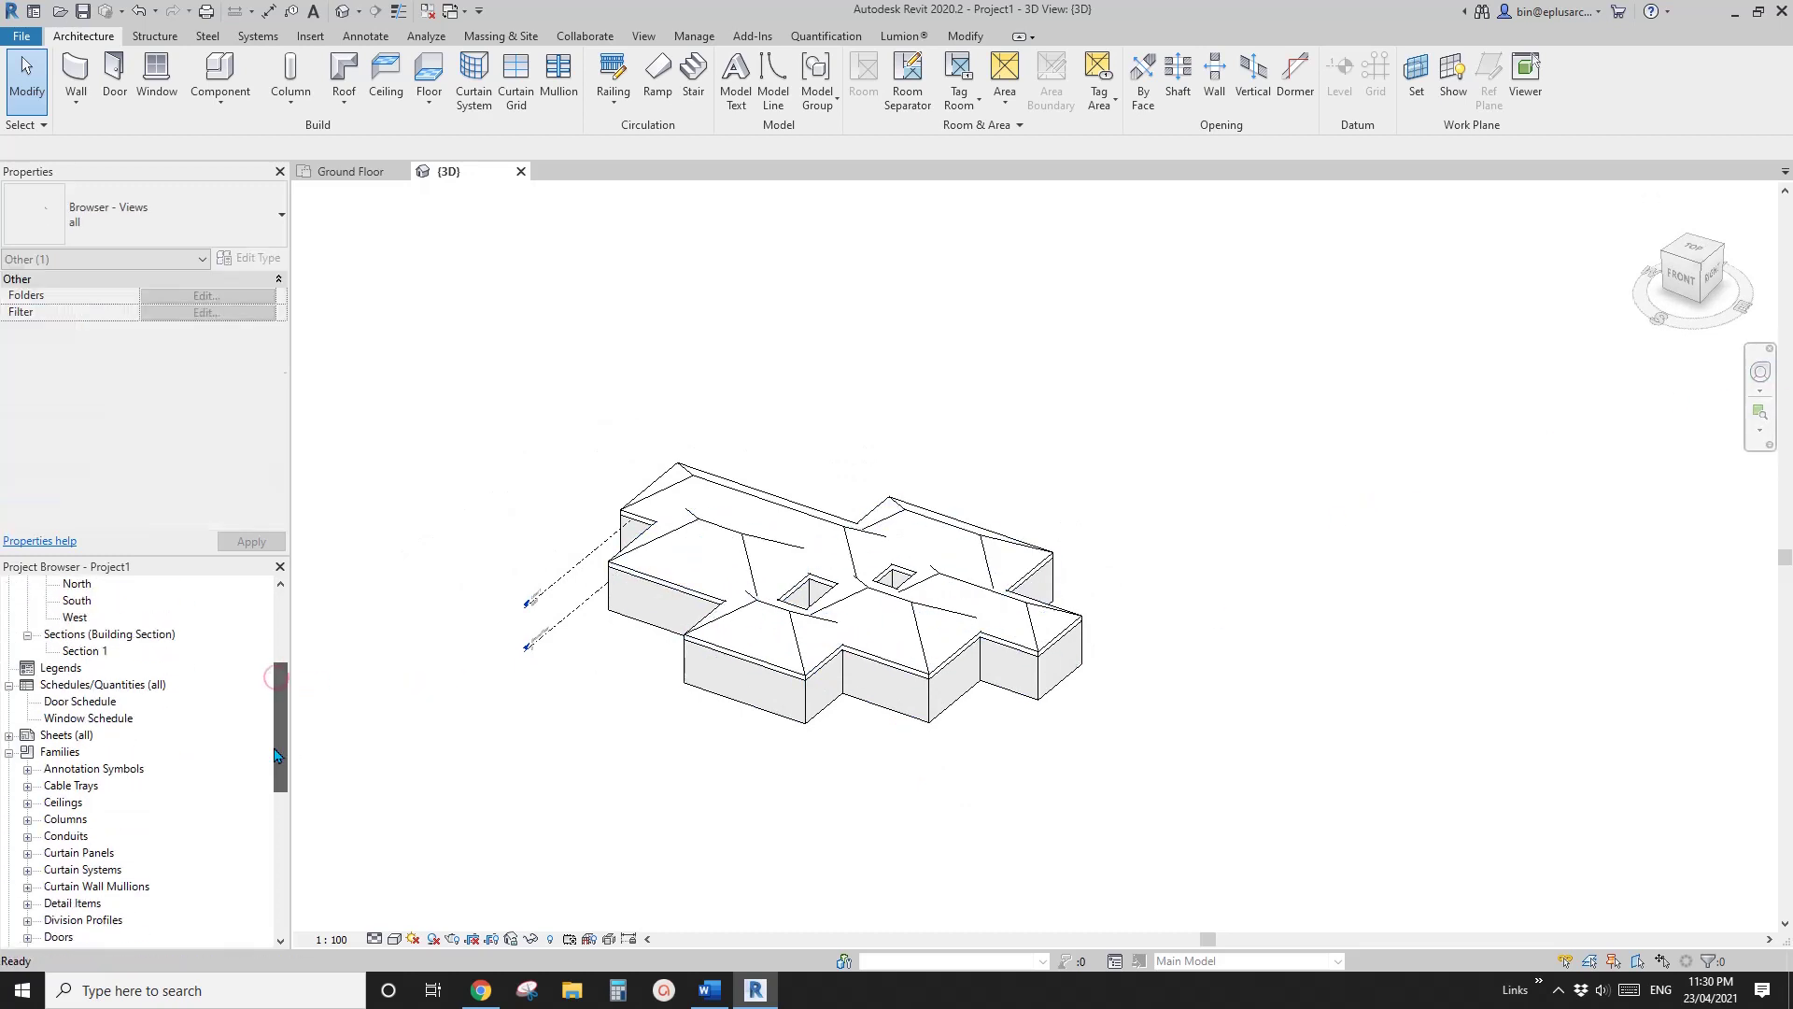
click(58, 735)
click(8, 735)
click(84, 752)
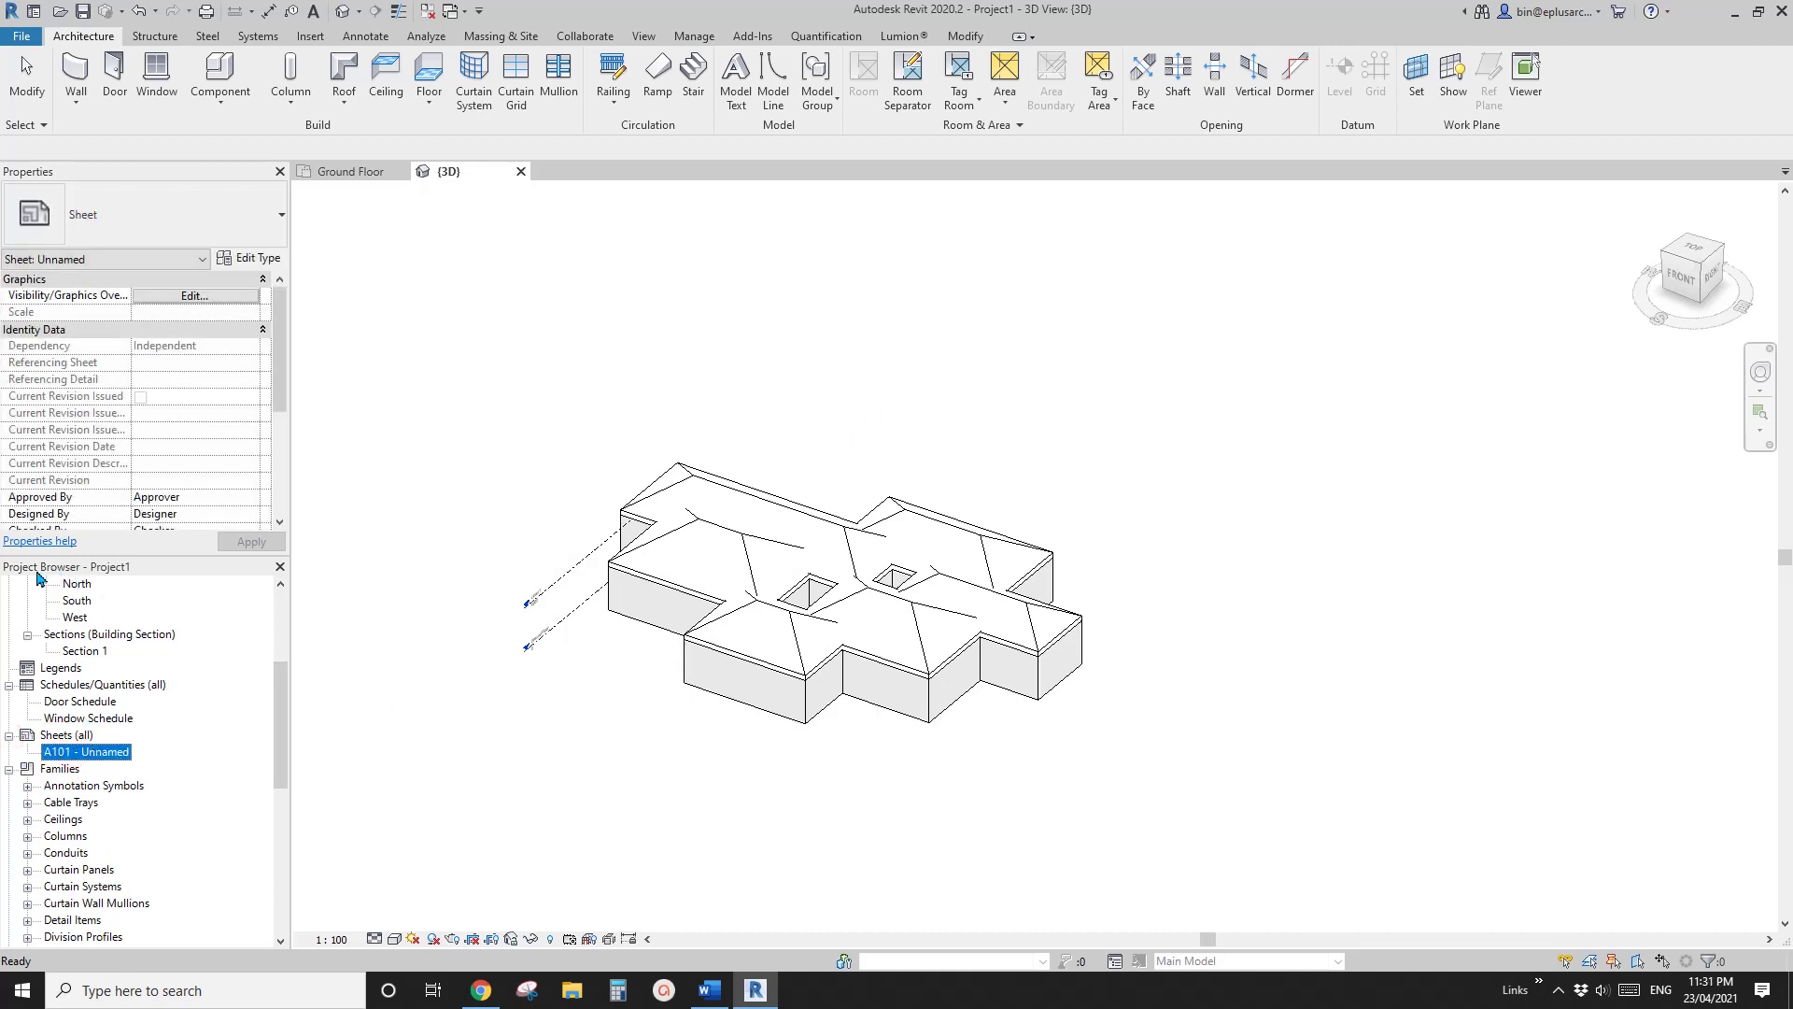
double_click(90, 755)
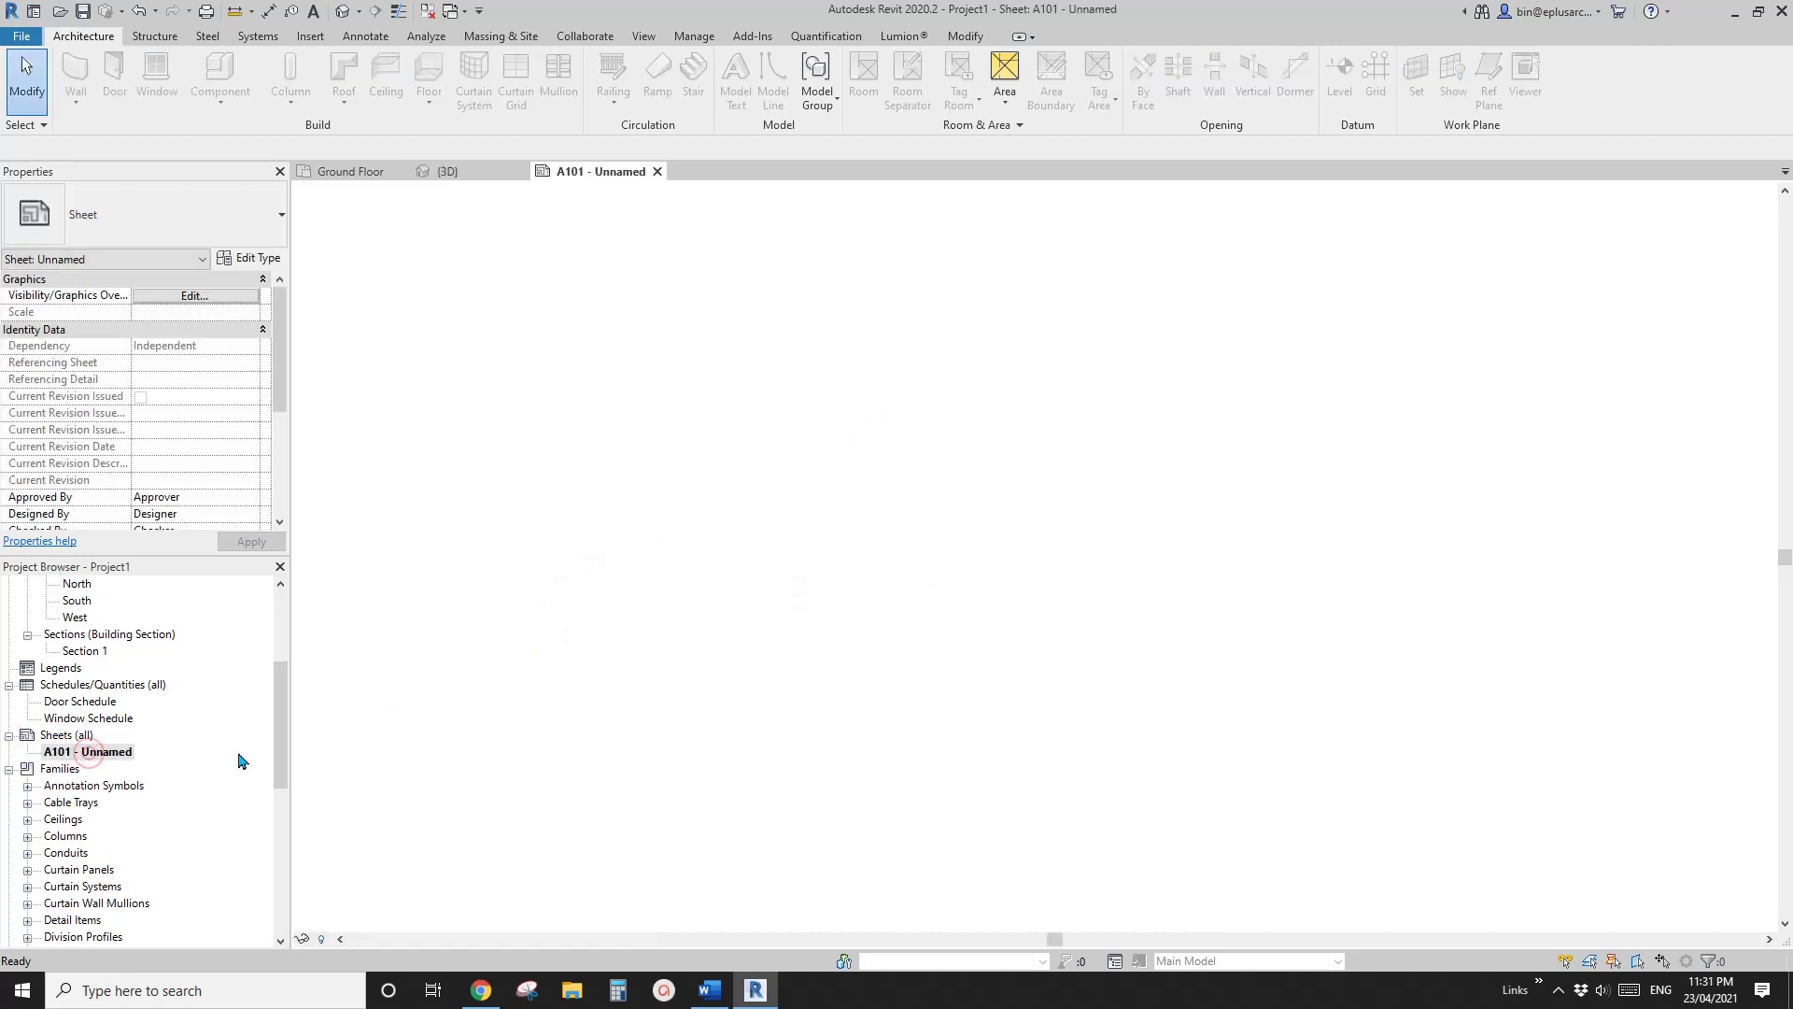
middle_drag(1083, 619, 1049, 613)
scroll(1049, 613, down, 1)
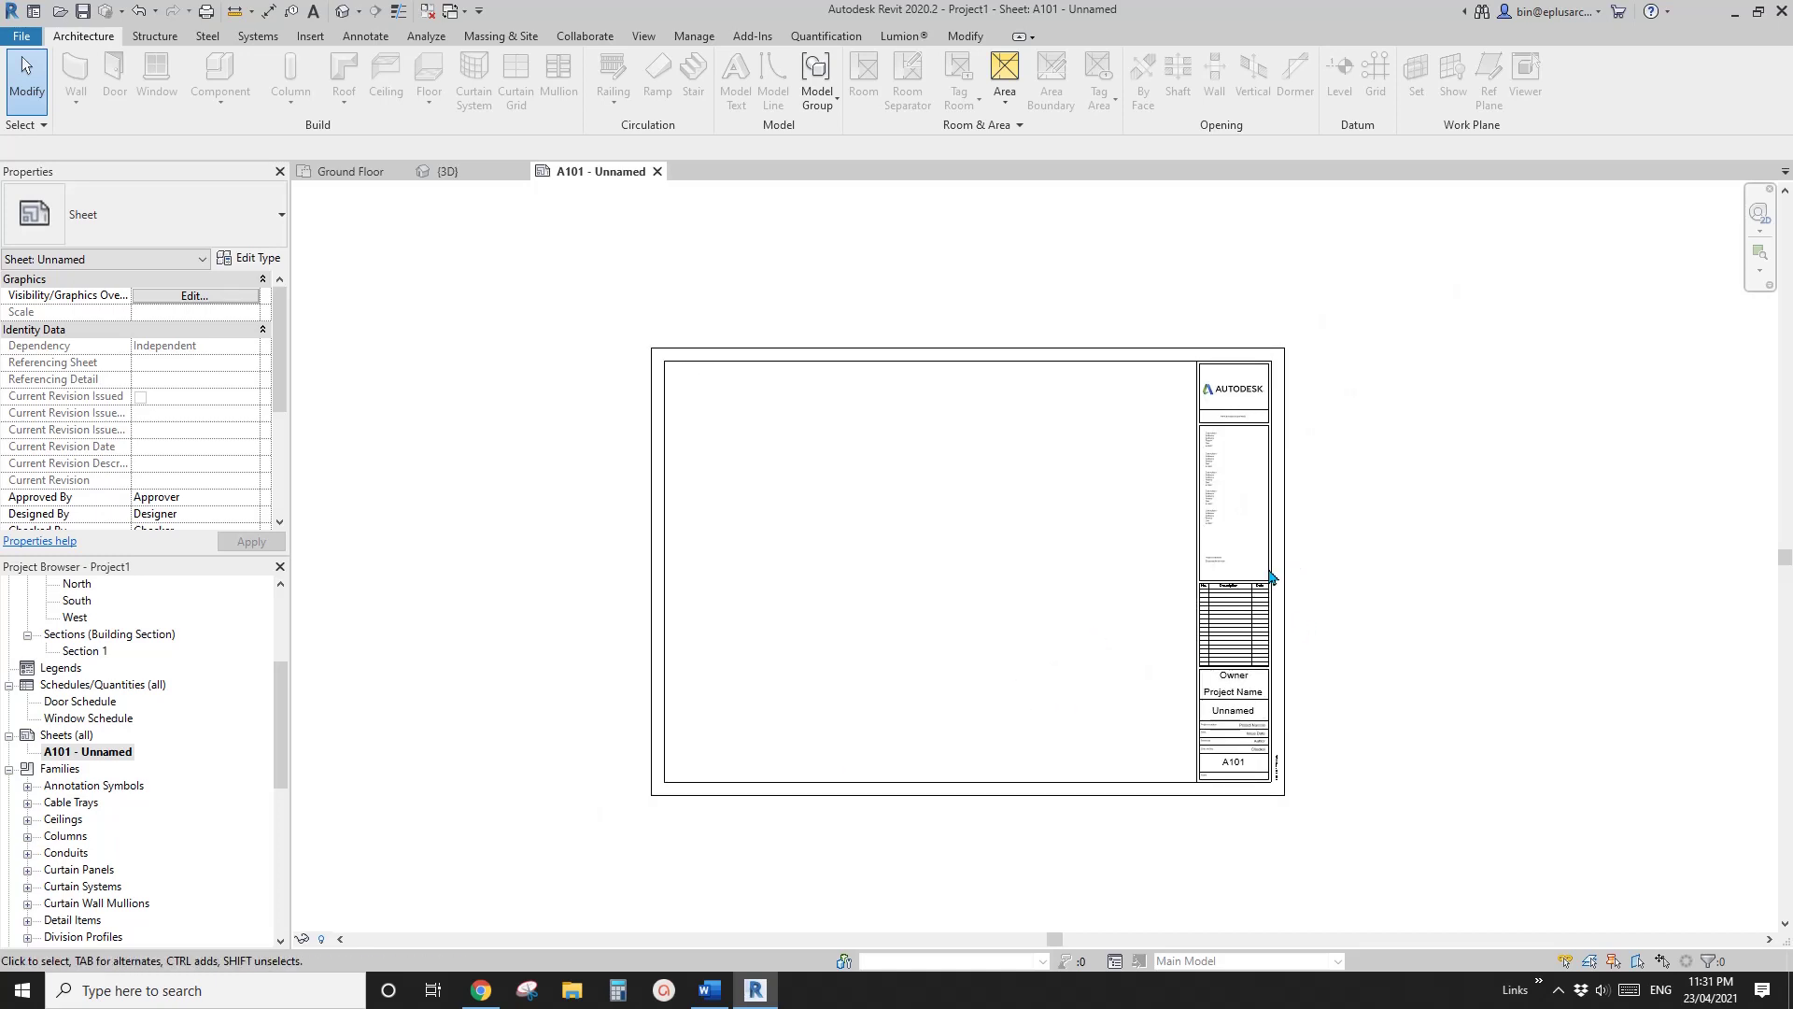
scroll(920, 589, up, 2)
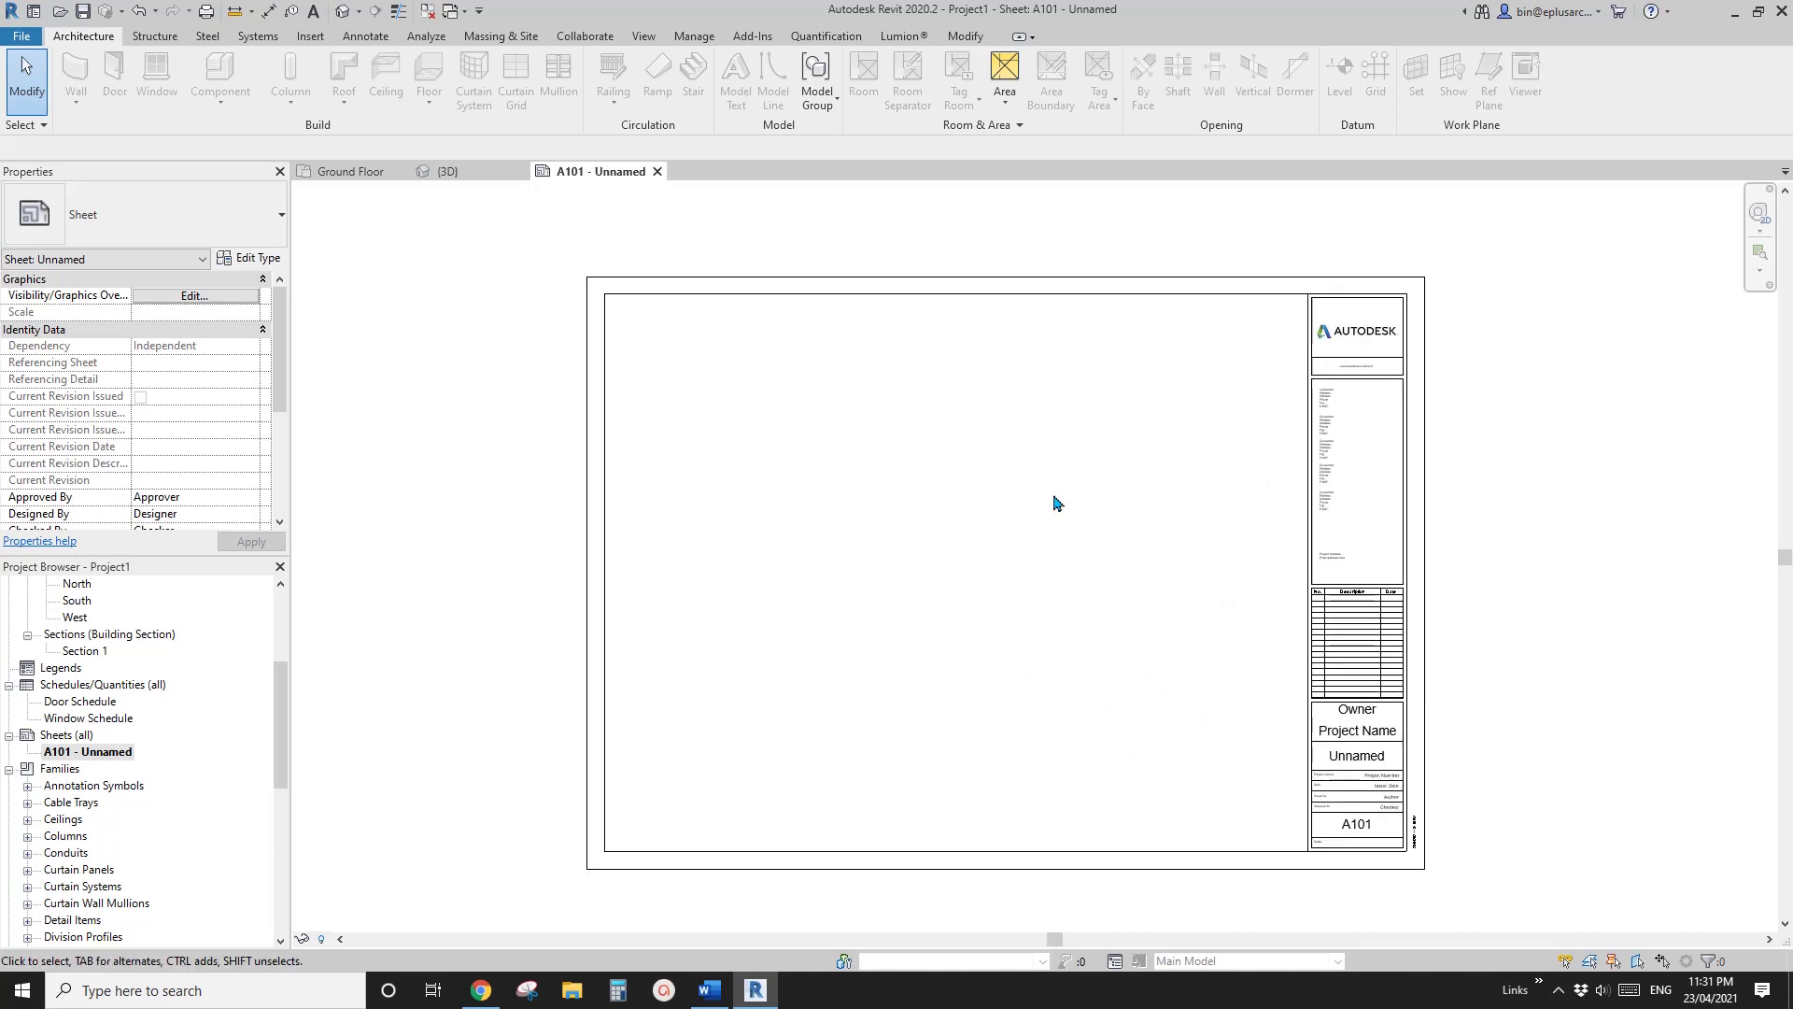
Return to the default 3D view and expand the project's list of 3D views
click(284, 635)
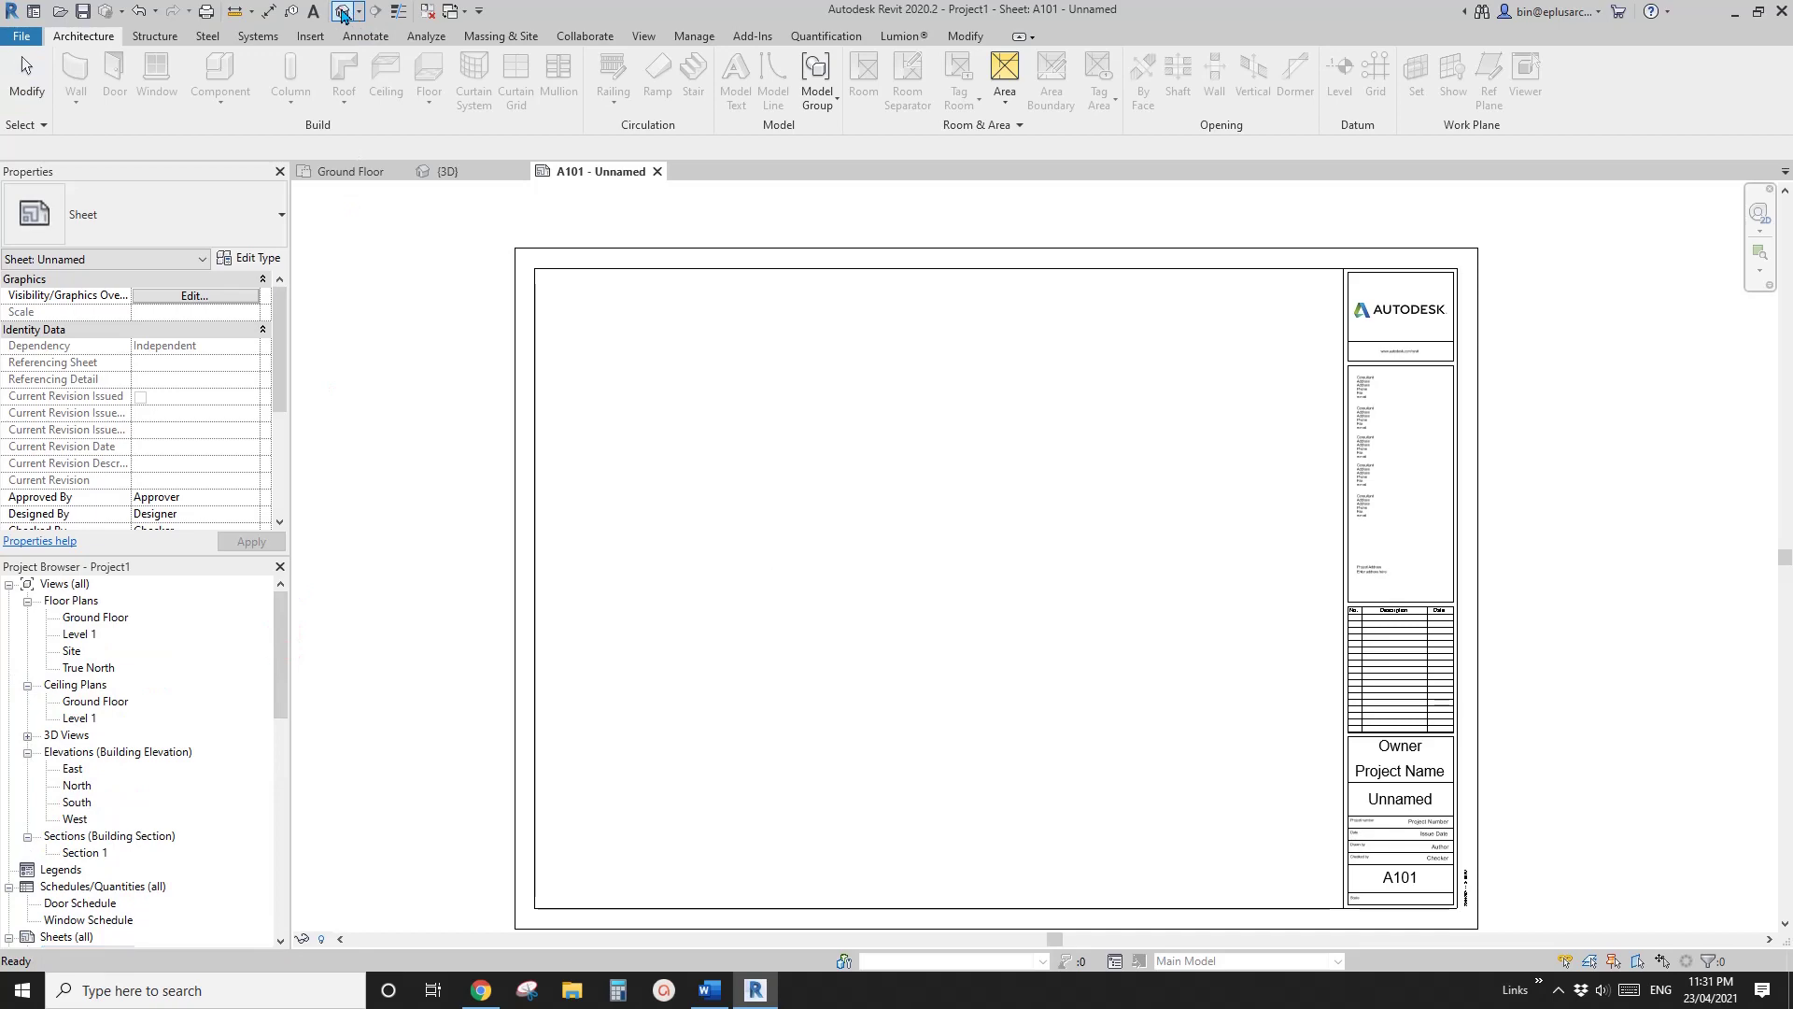
click(343, 11)
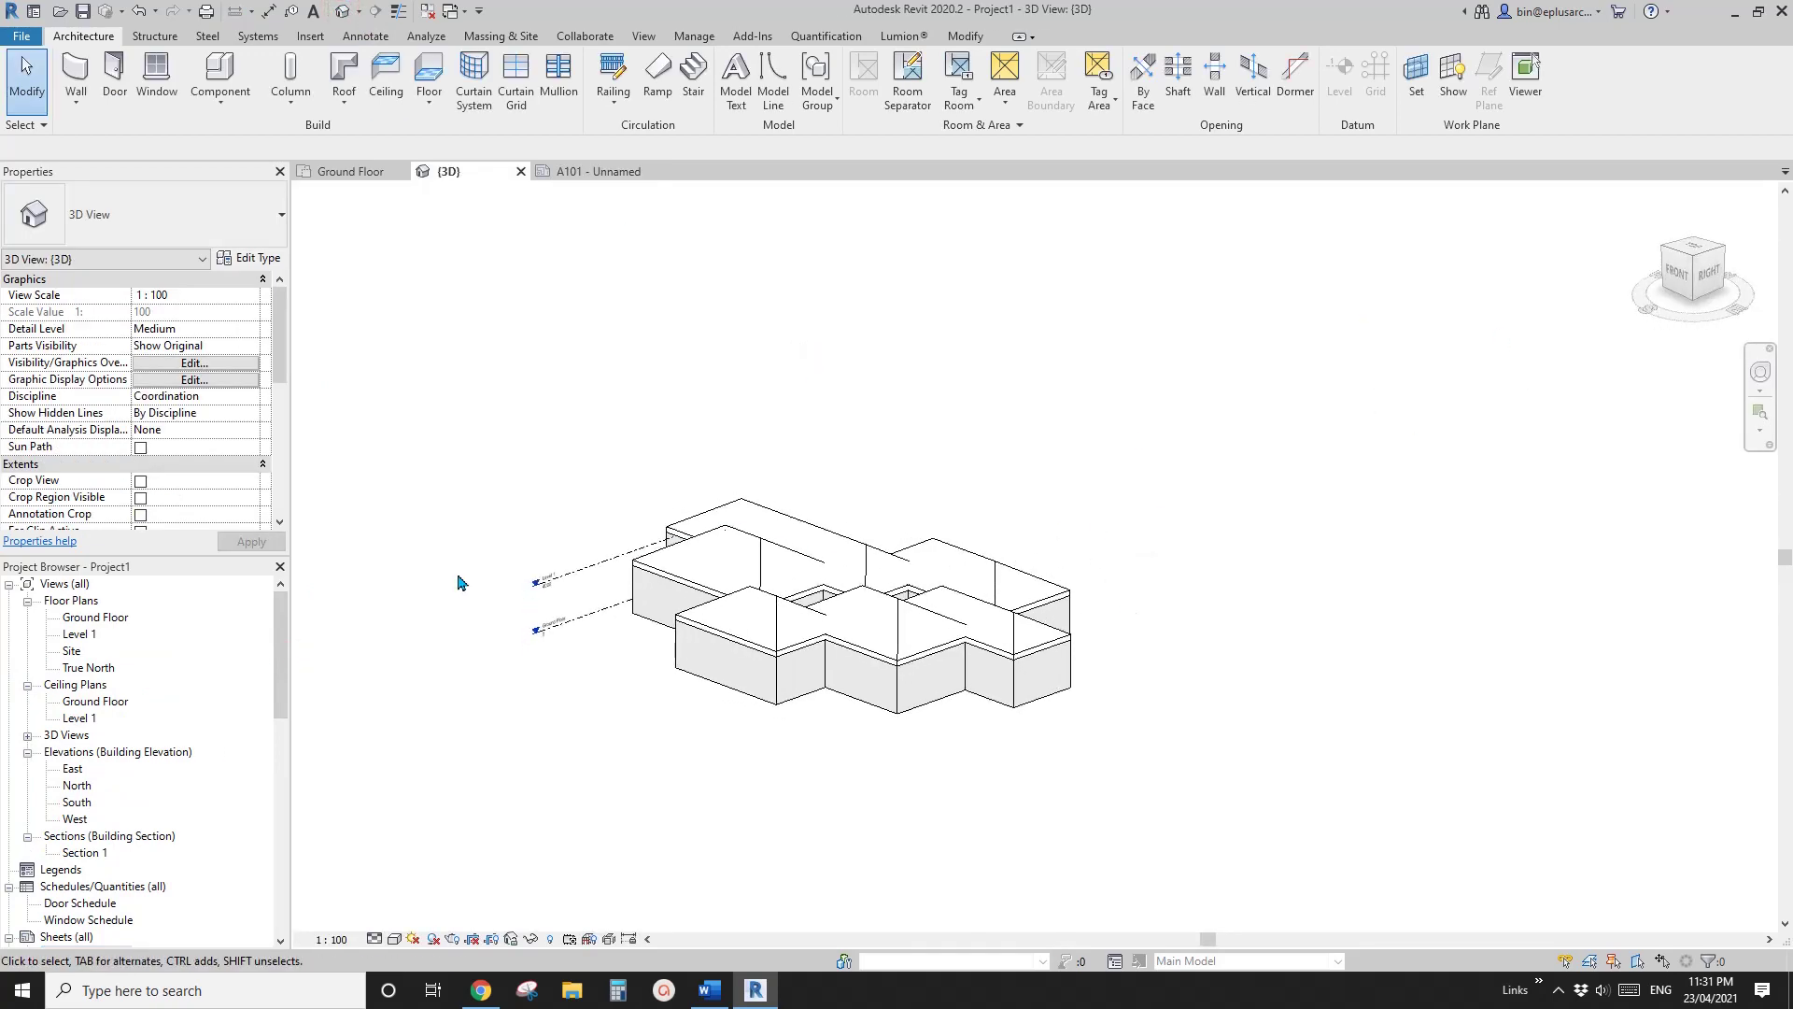
click(66, 740)
click(27, 735)
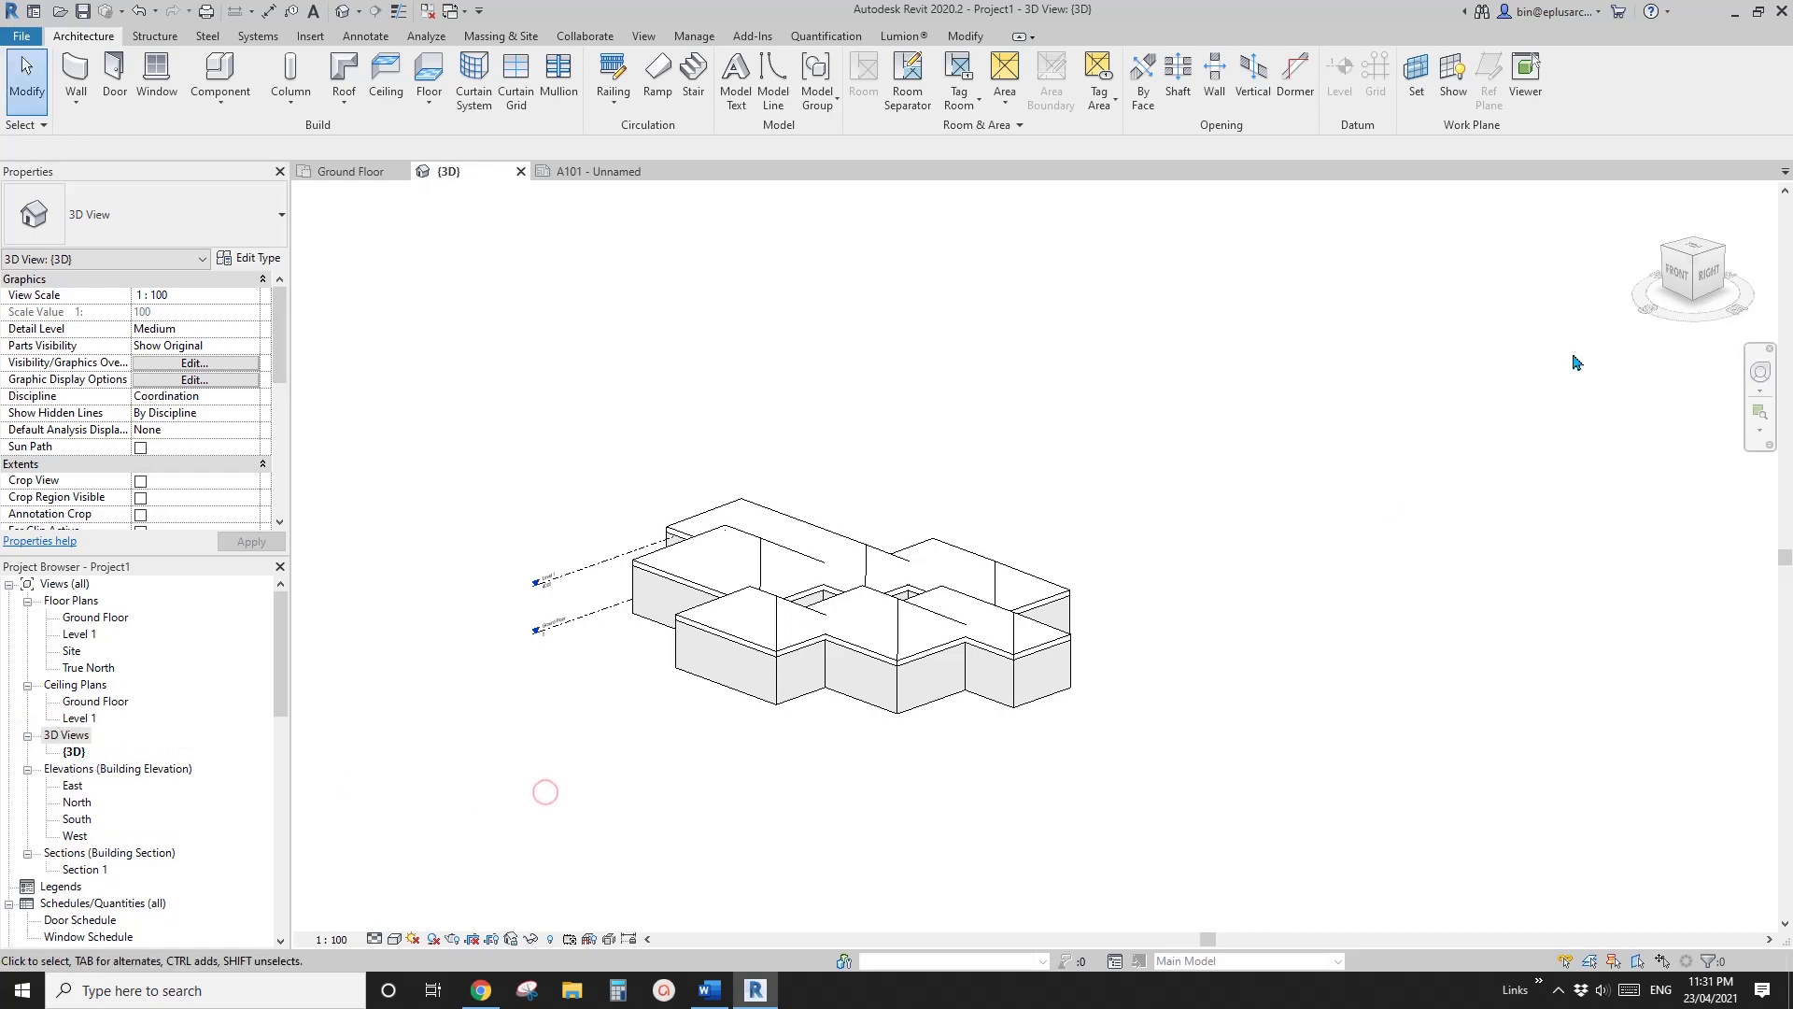
Orient the 3D view to a low front angle showing the right side, checking it against the reference image in Word
shift+middle_drag(1154, 467, 1345, 640)
scroll(1205, 495, up, 1)
click(709, 990)
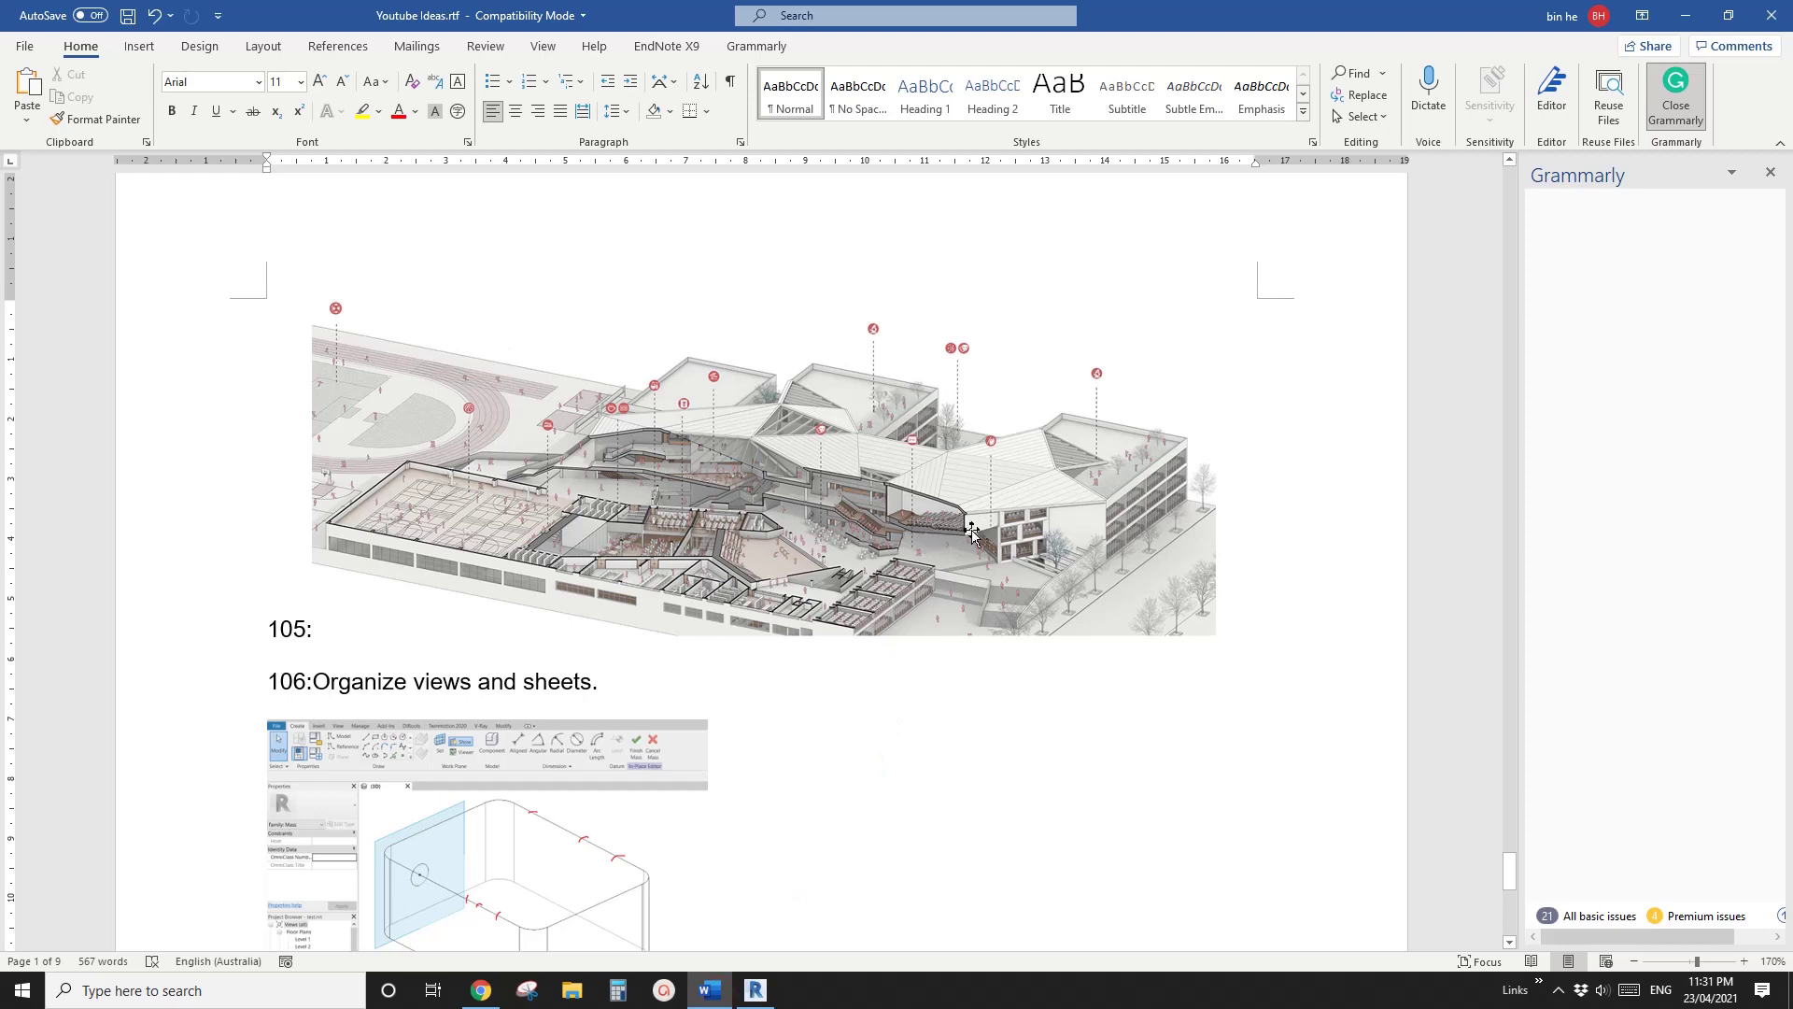
click(755, 989)
shift+middle_drag(932, 665, 961, 603)
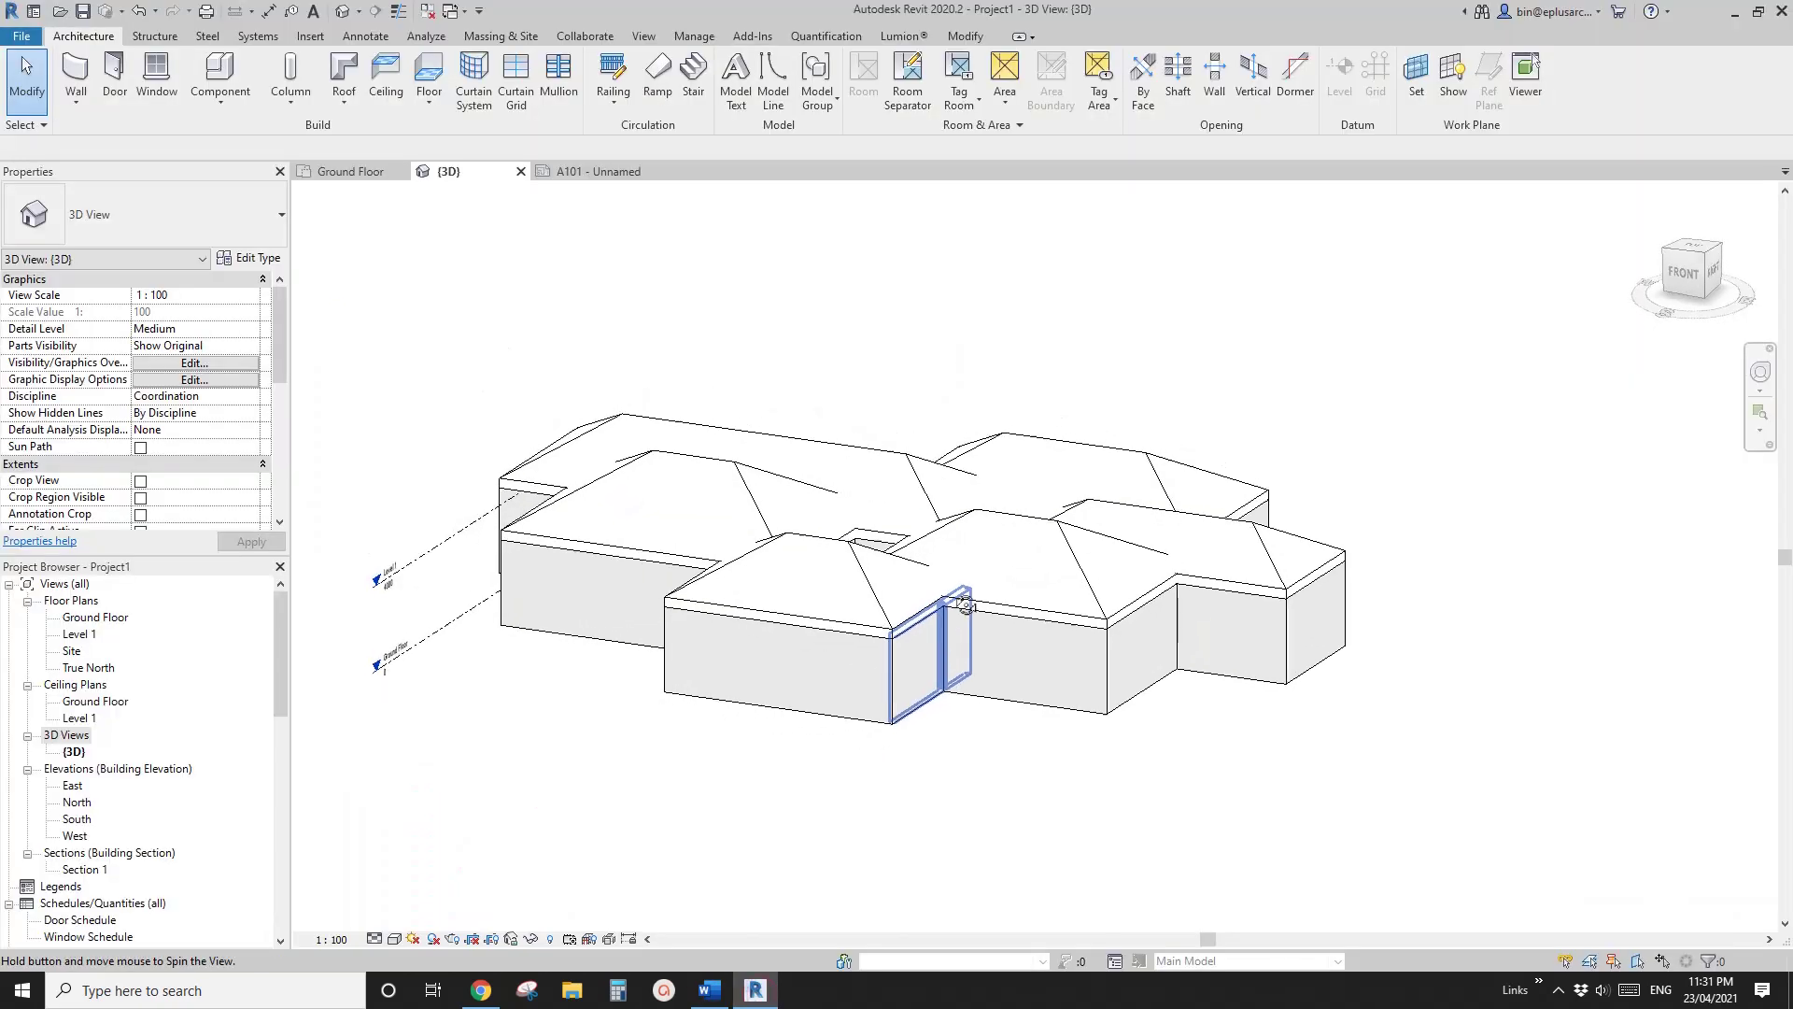
middle_drag(1268, 791, 1317, 757)
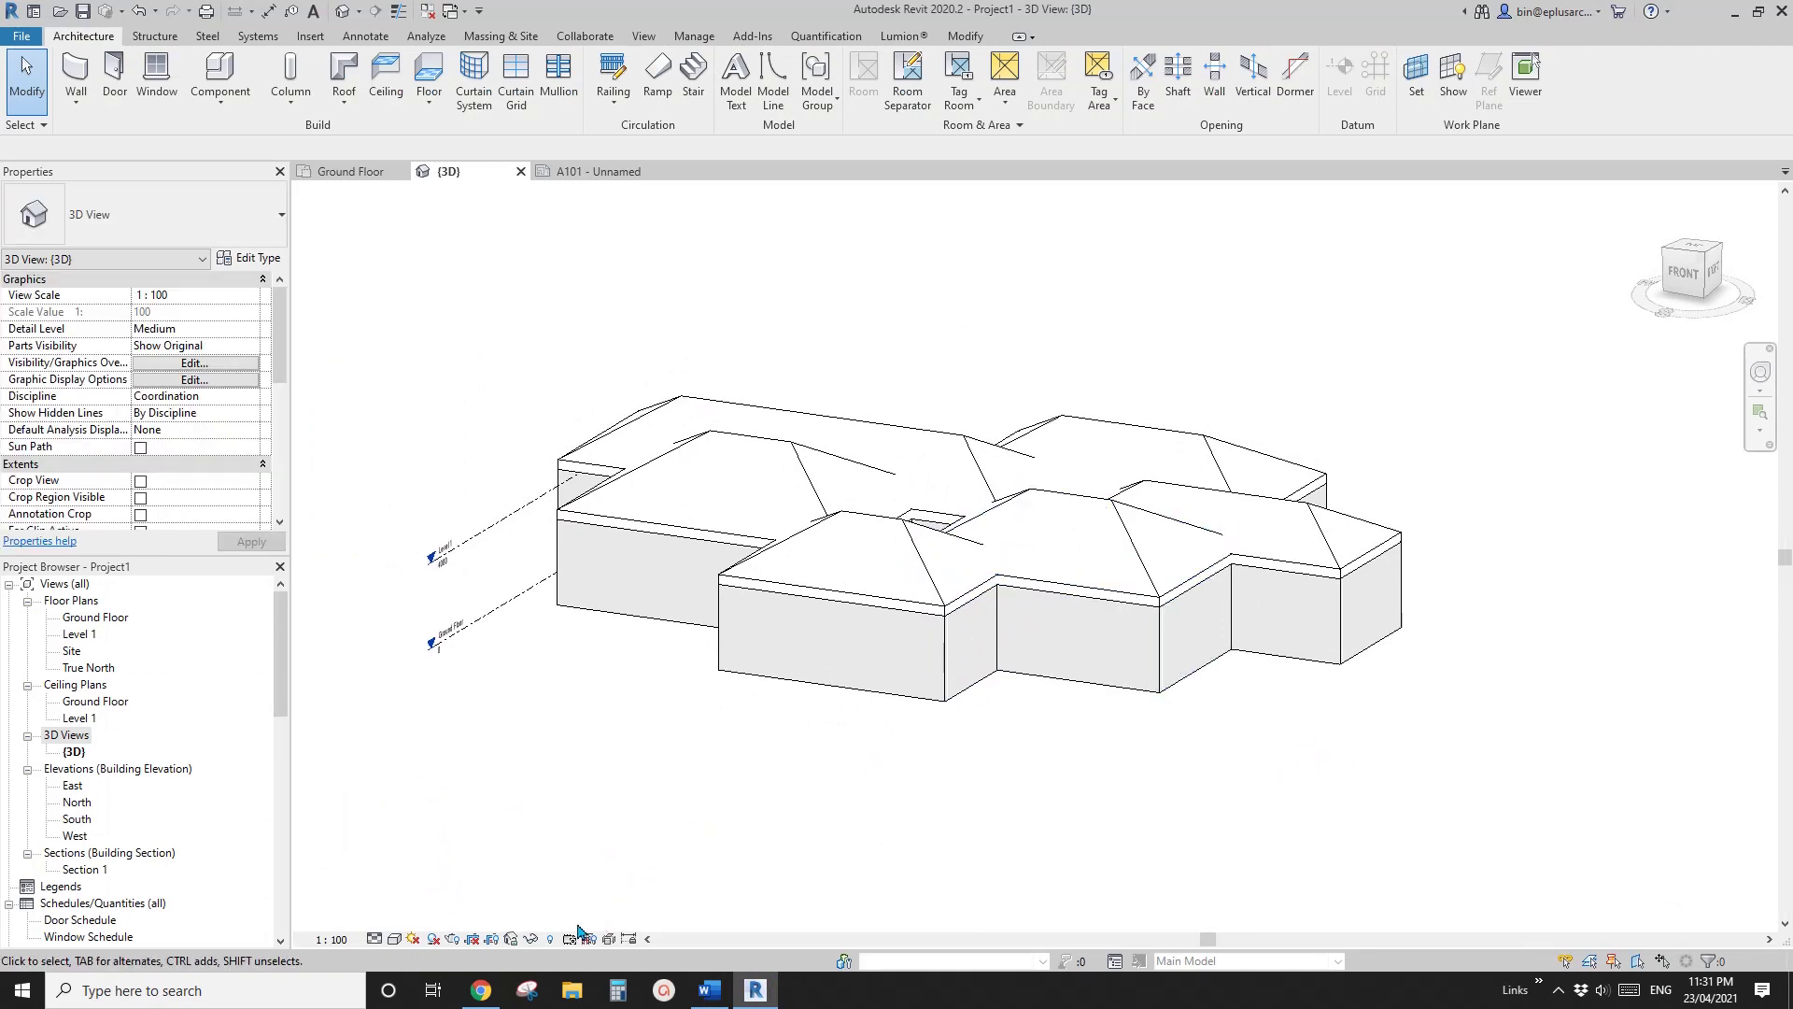
Save the orientation and lock the default 3D view under the name 3D View 01
click(512, 938)
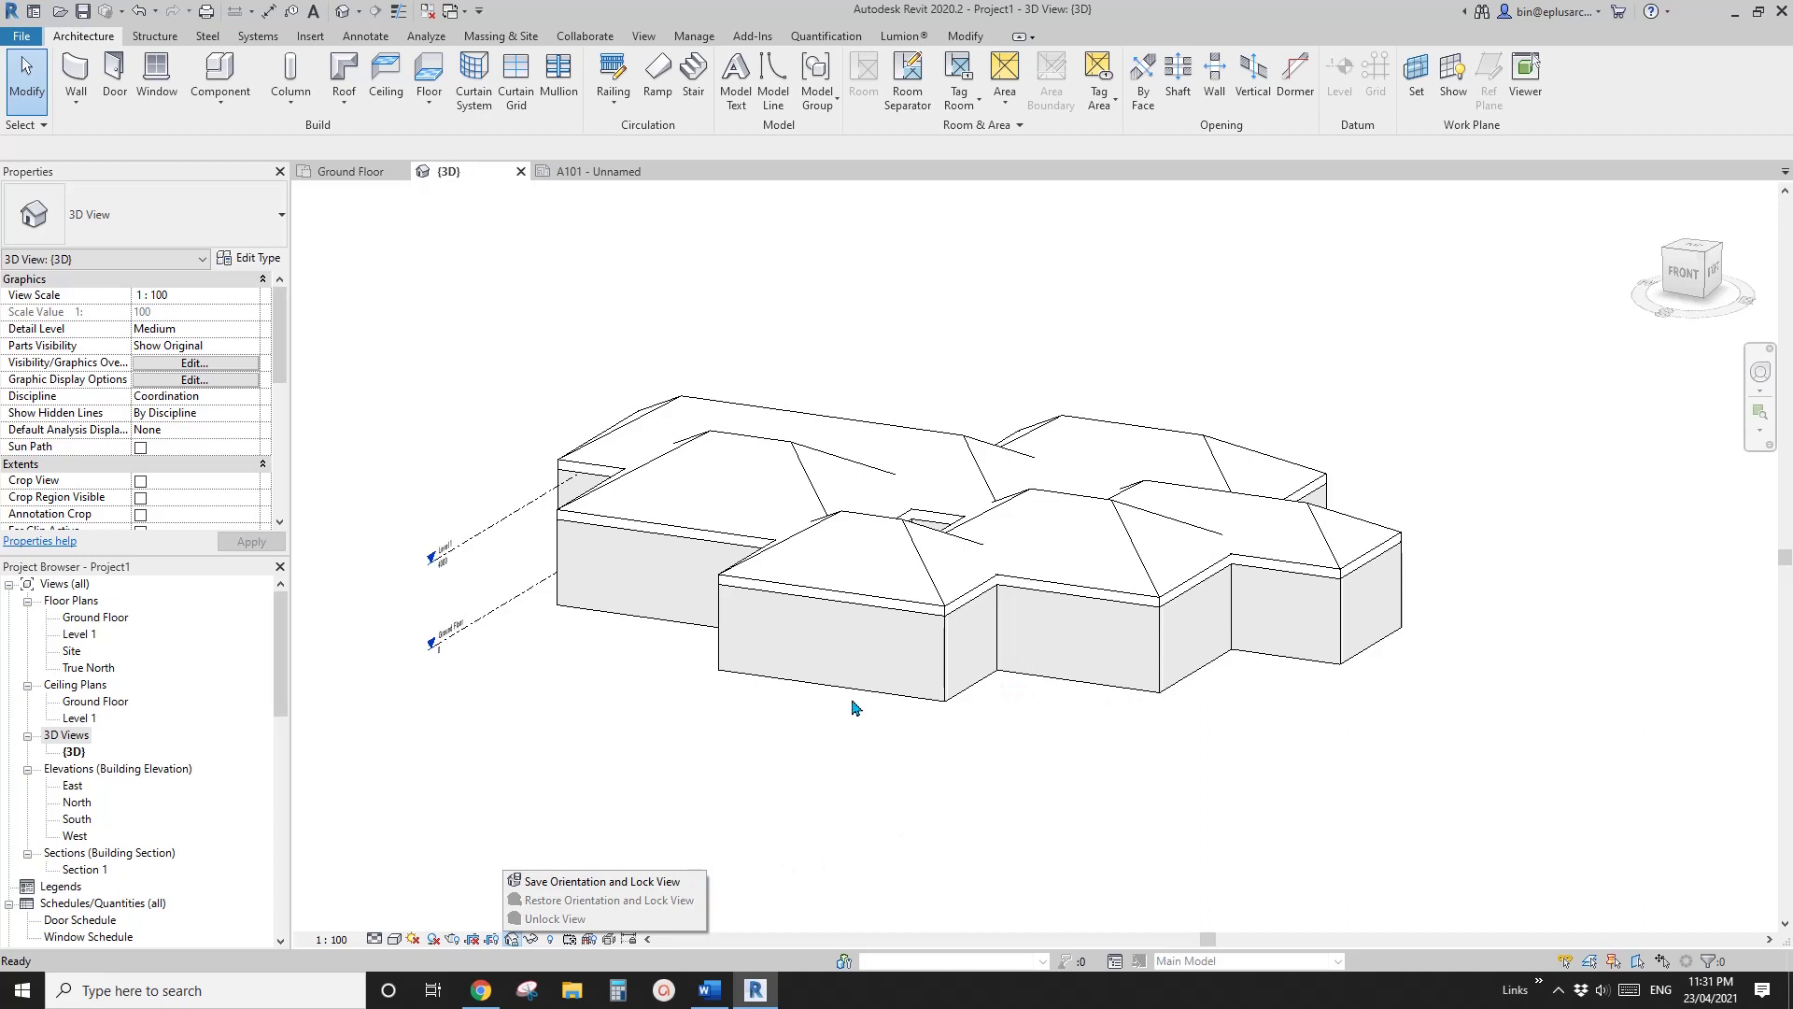
click(594, 881)
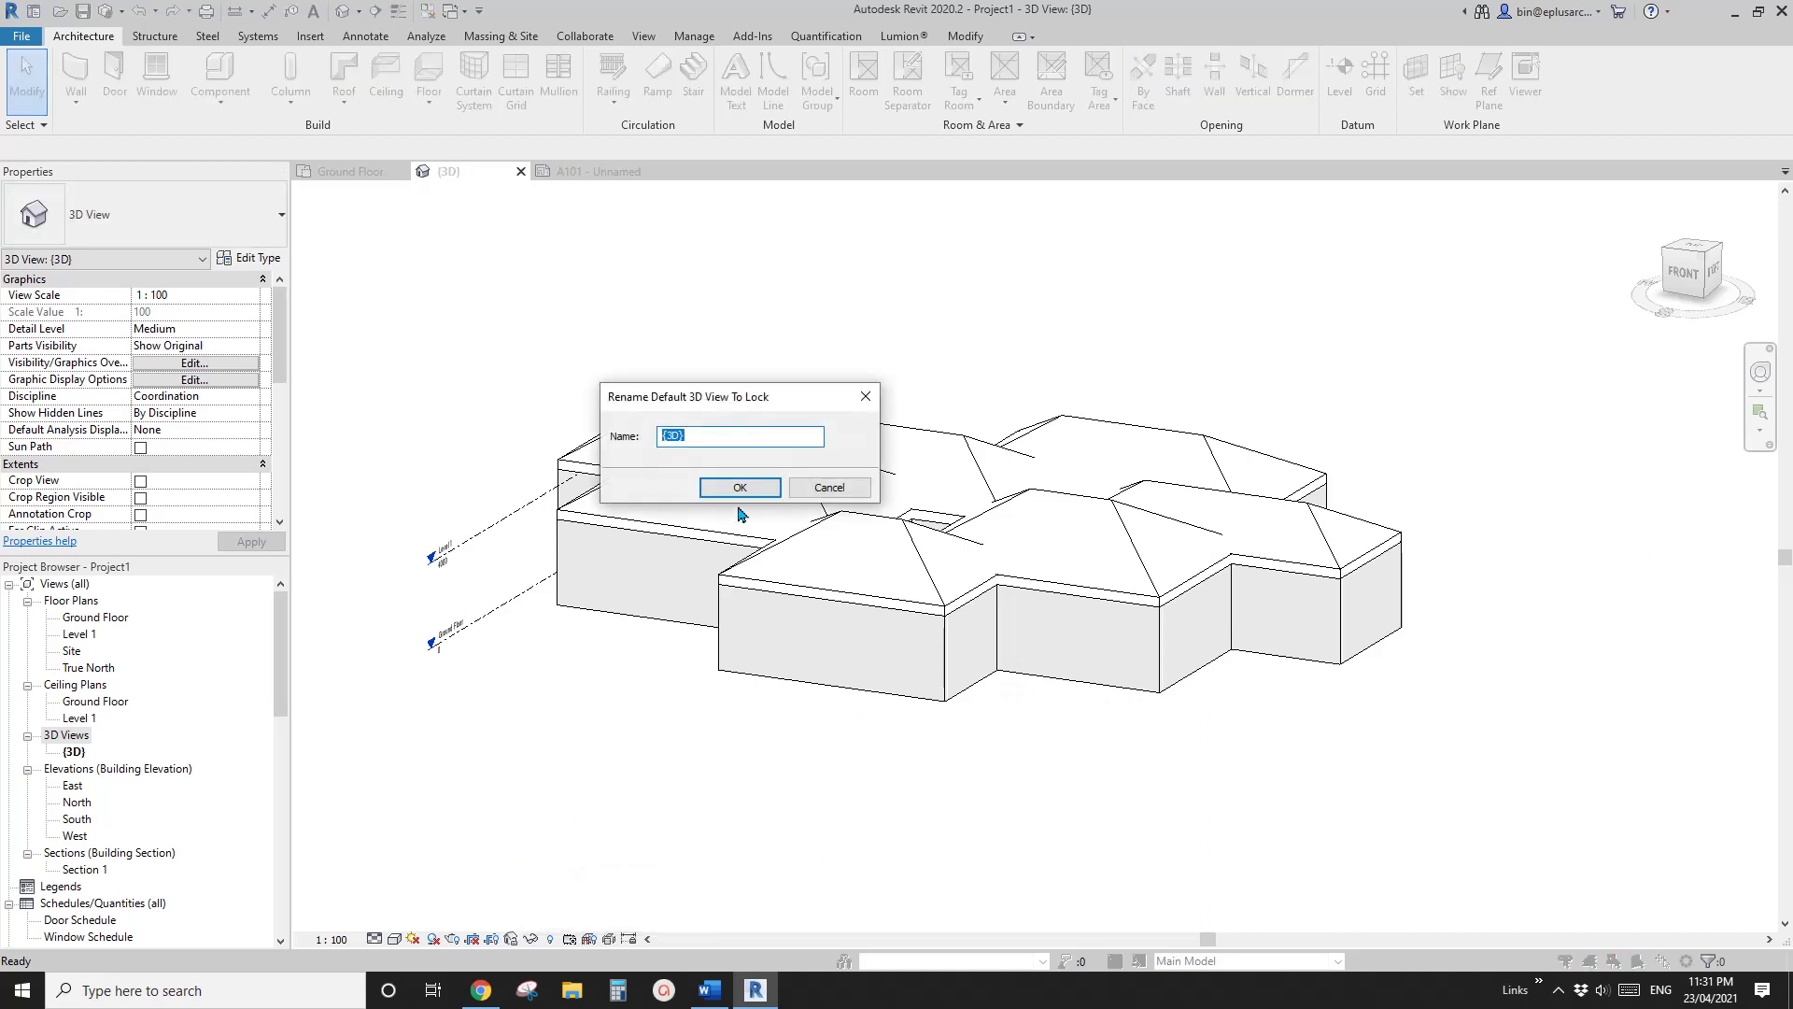
drag(705, 407, 705, 659)
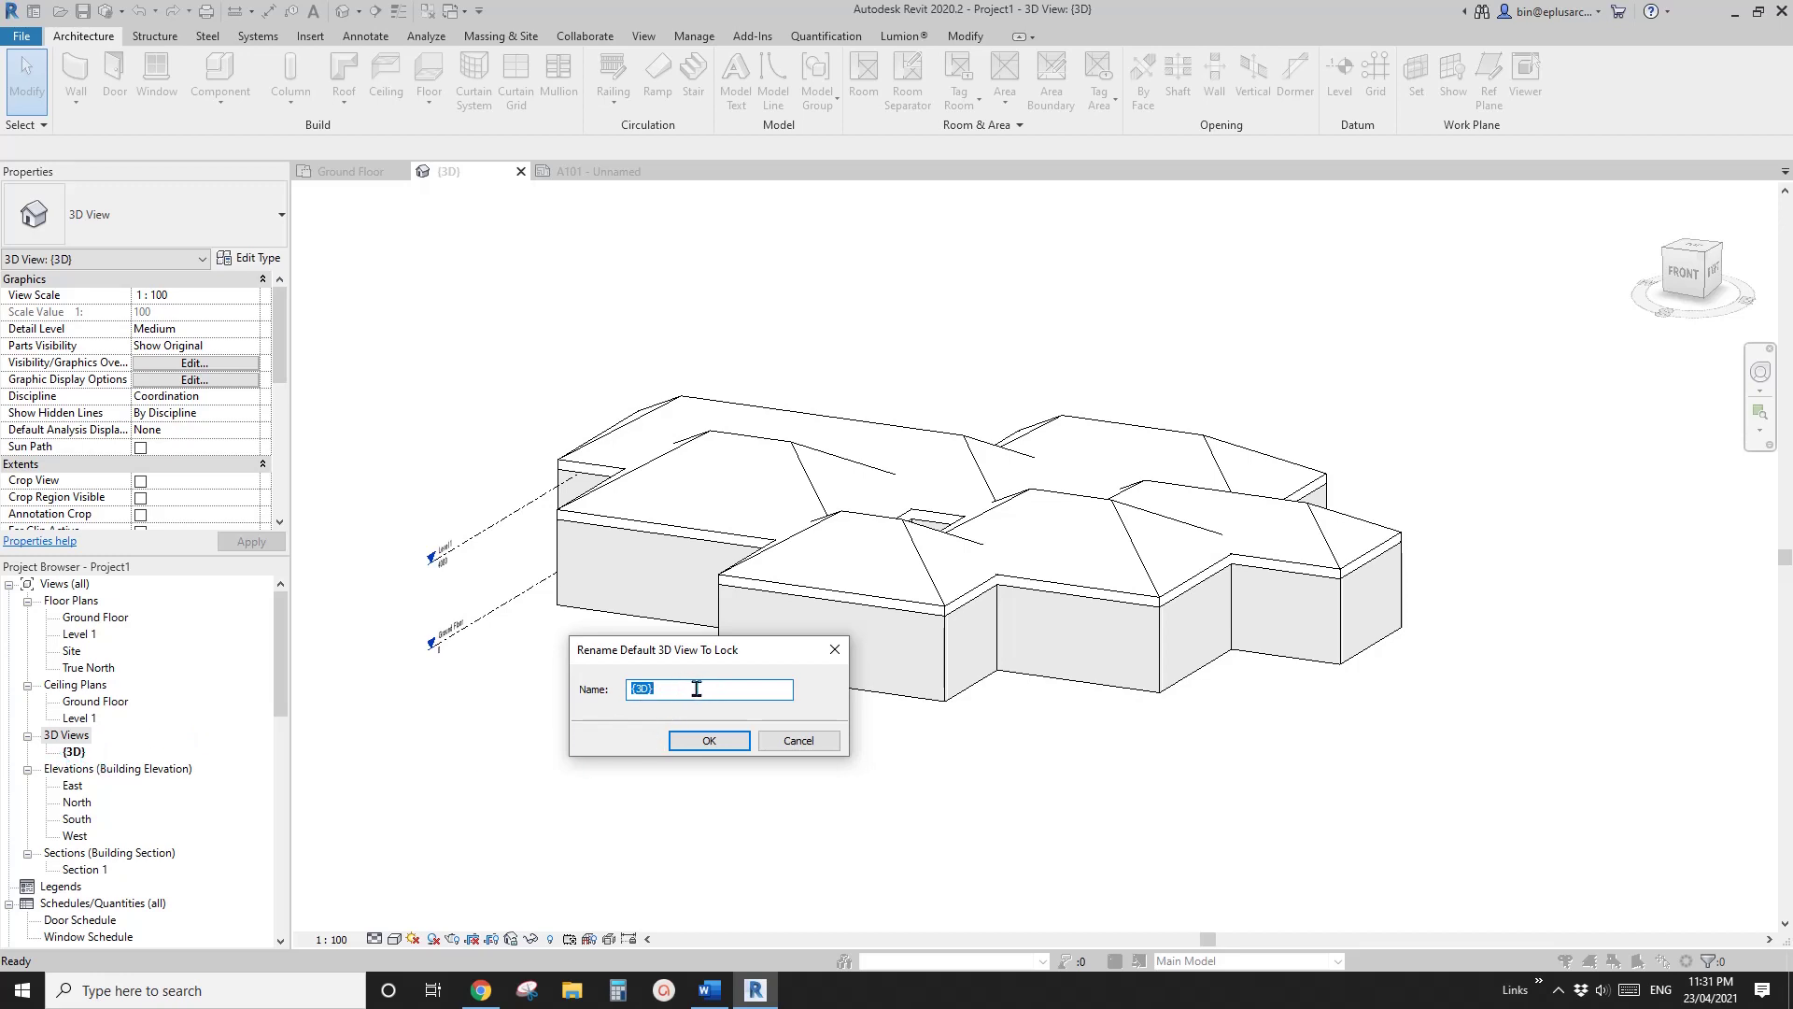
text(3D)
click(734, 740)
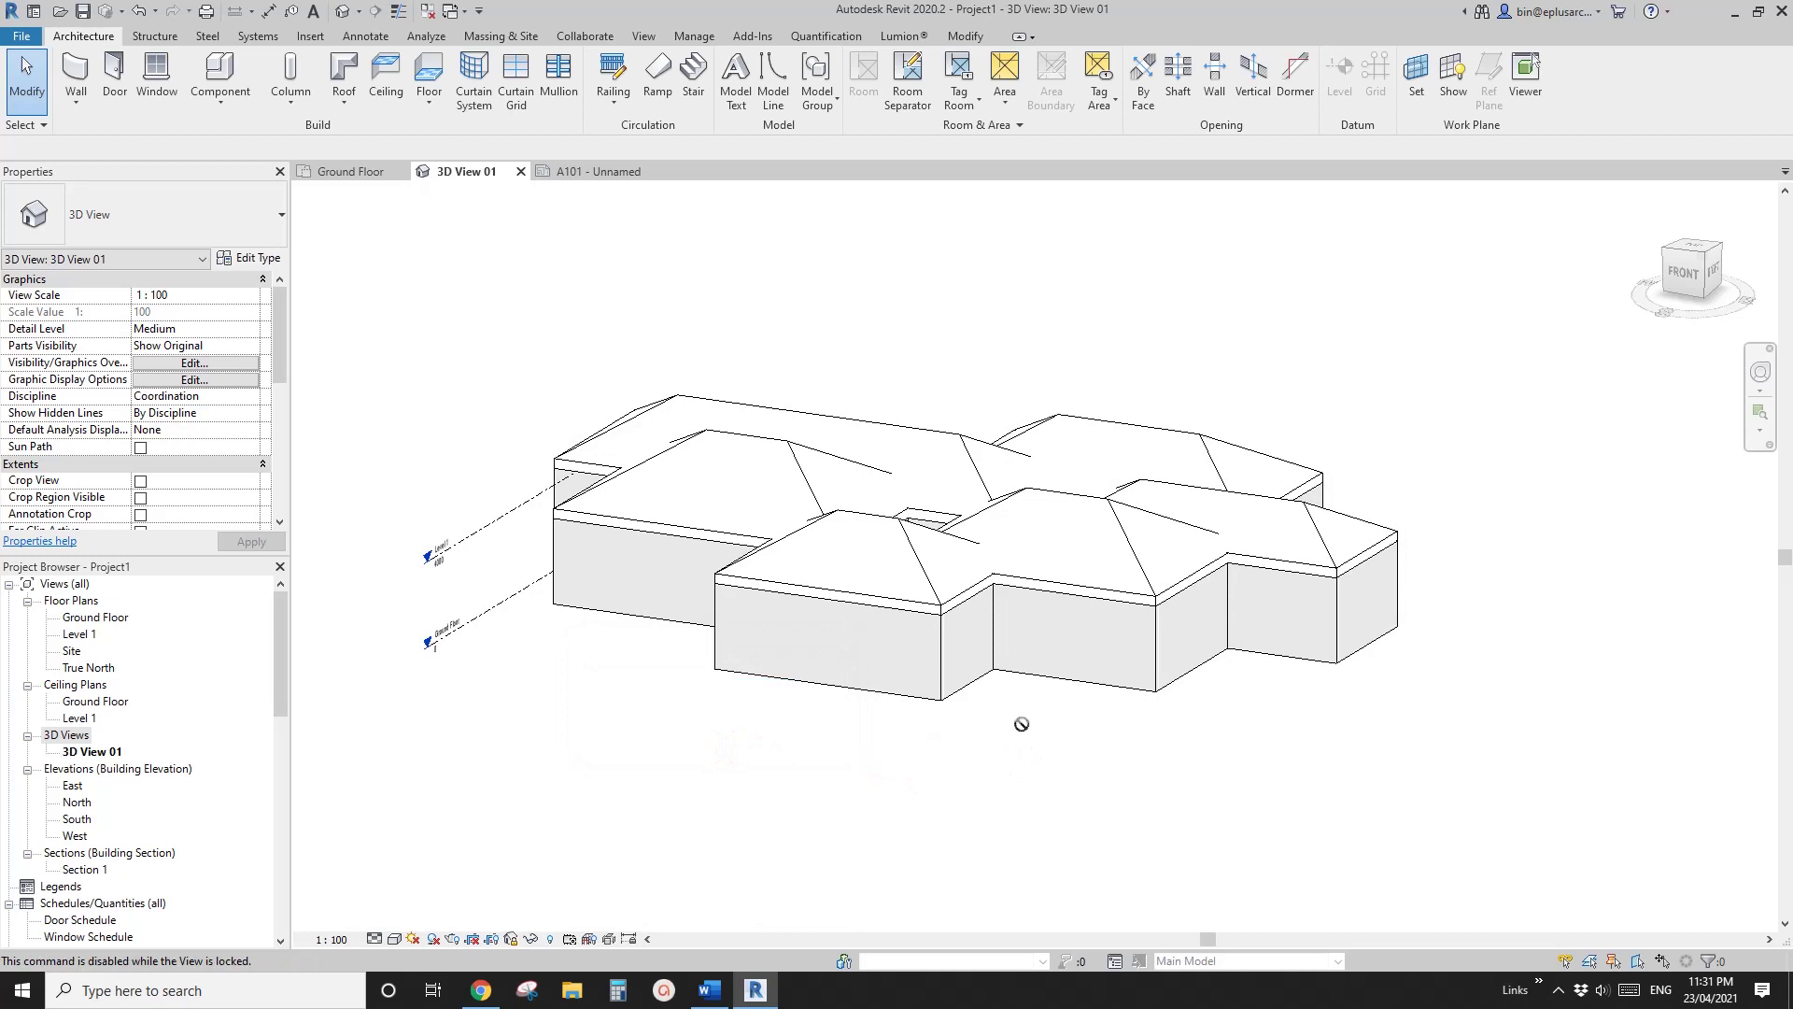
middle_drag(965, 753, 1007, 657)
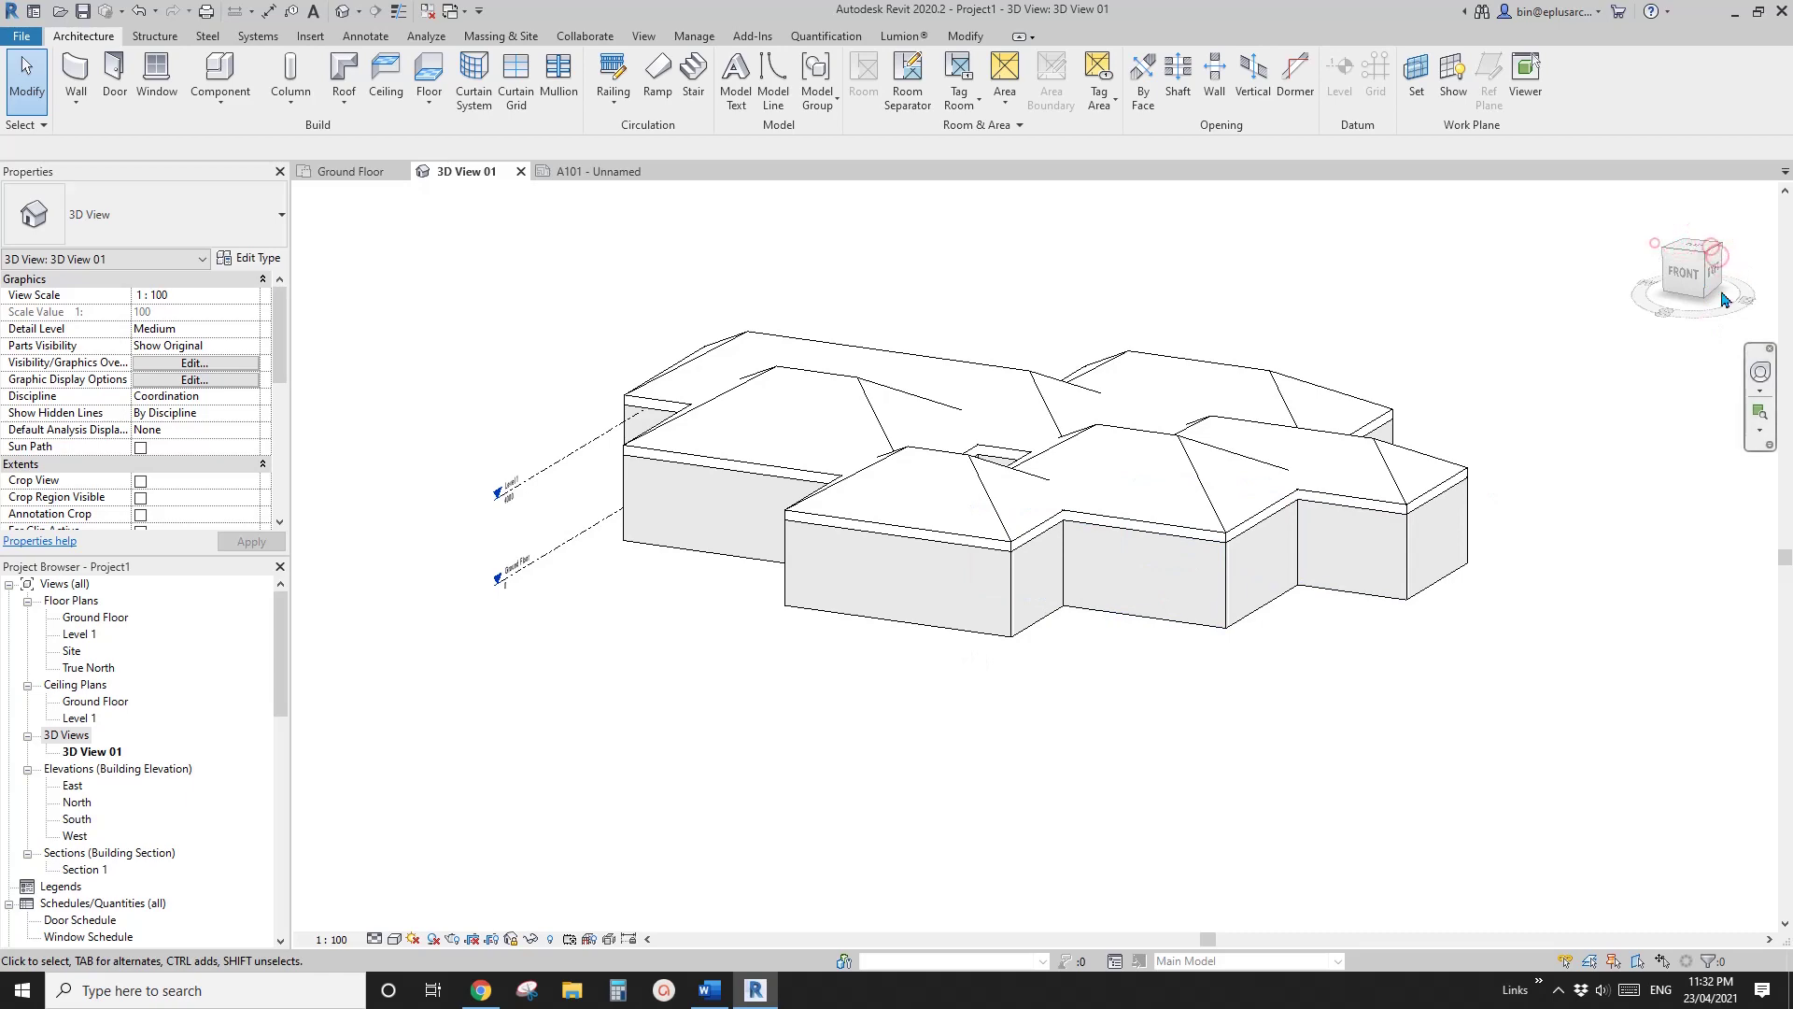
Unlock 3D View 01 and orbit the model to a front angle showing its left side
middle_drag(1128, 501, 910, 601)
scroll(926, 583, up, 2)
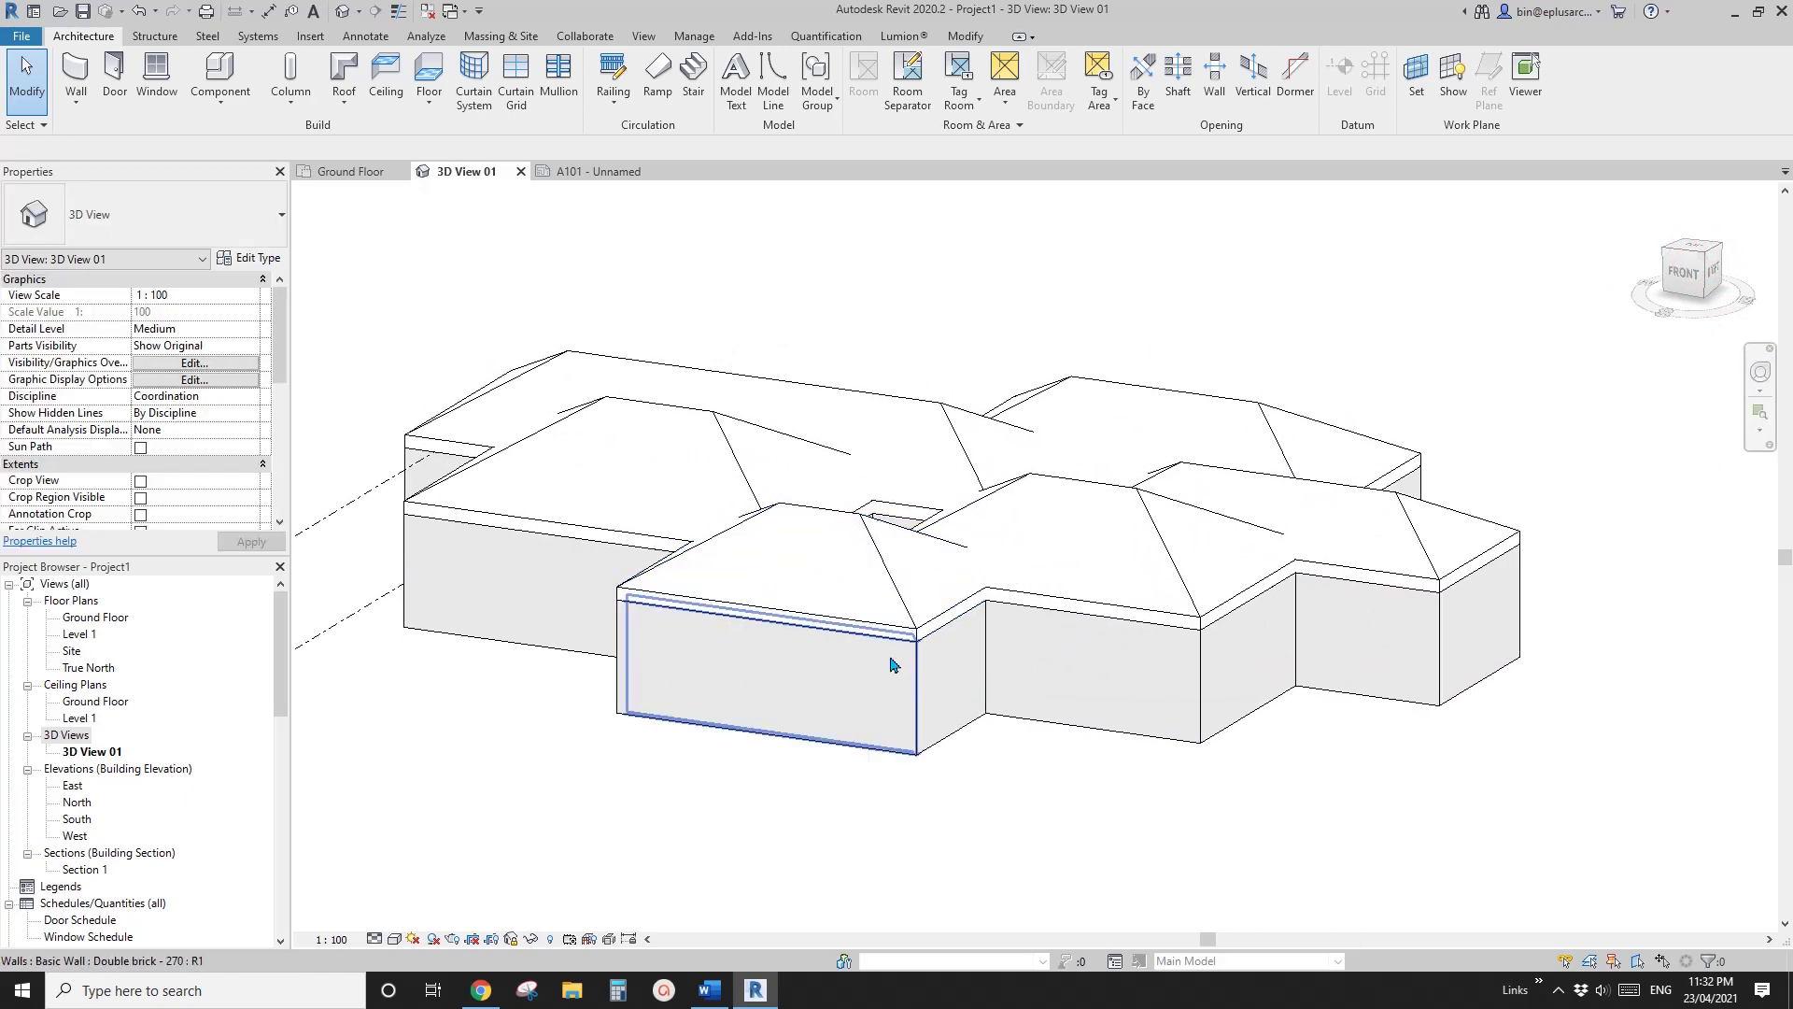
middle_drag(849, 682, 870, 690)
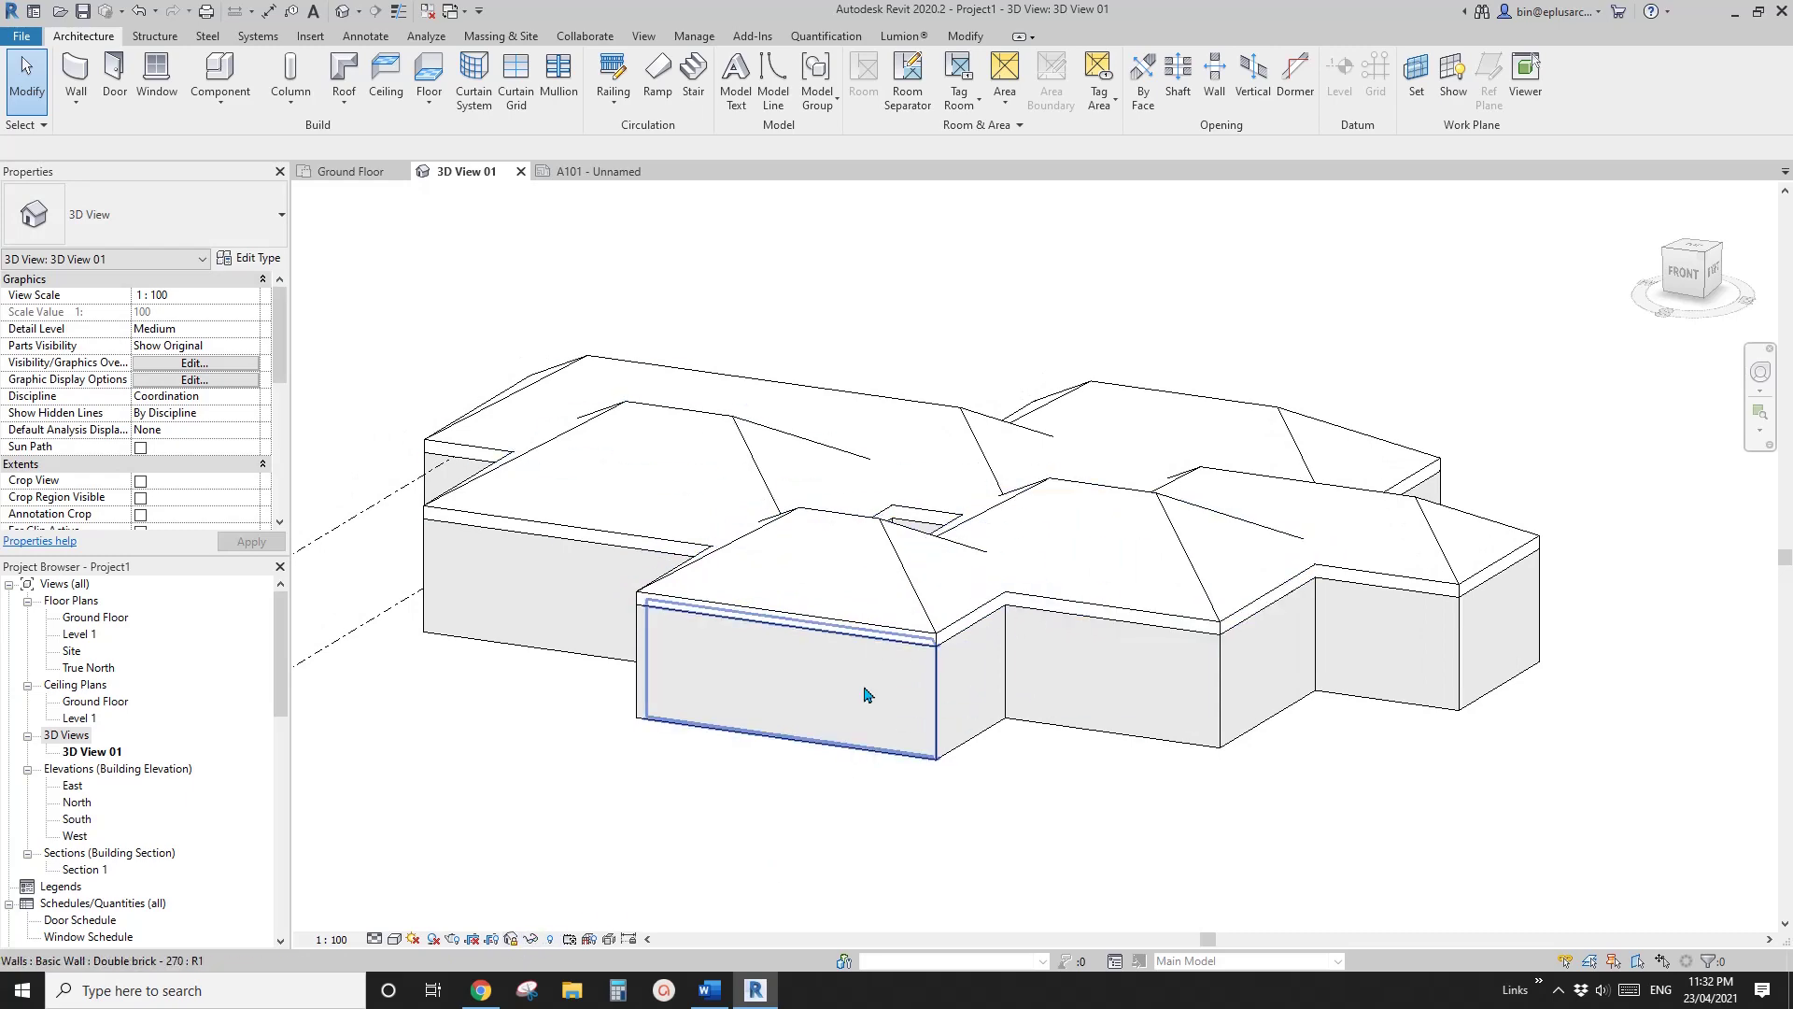
scroll(882, 695, down, 2)
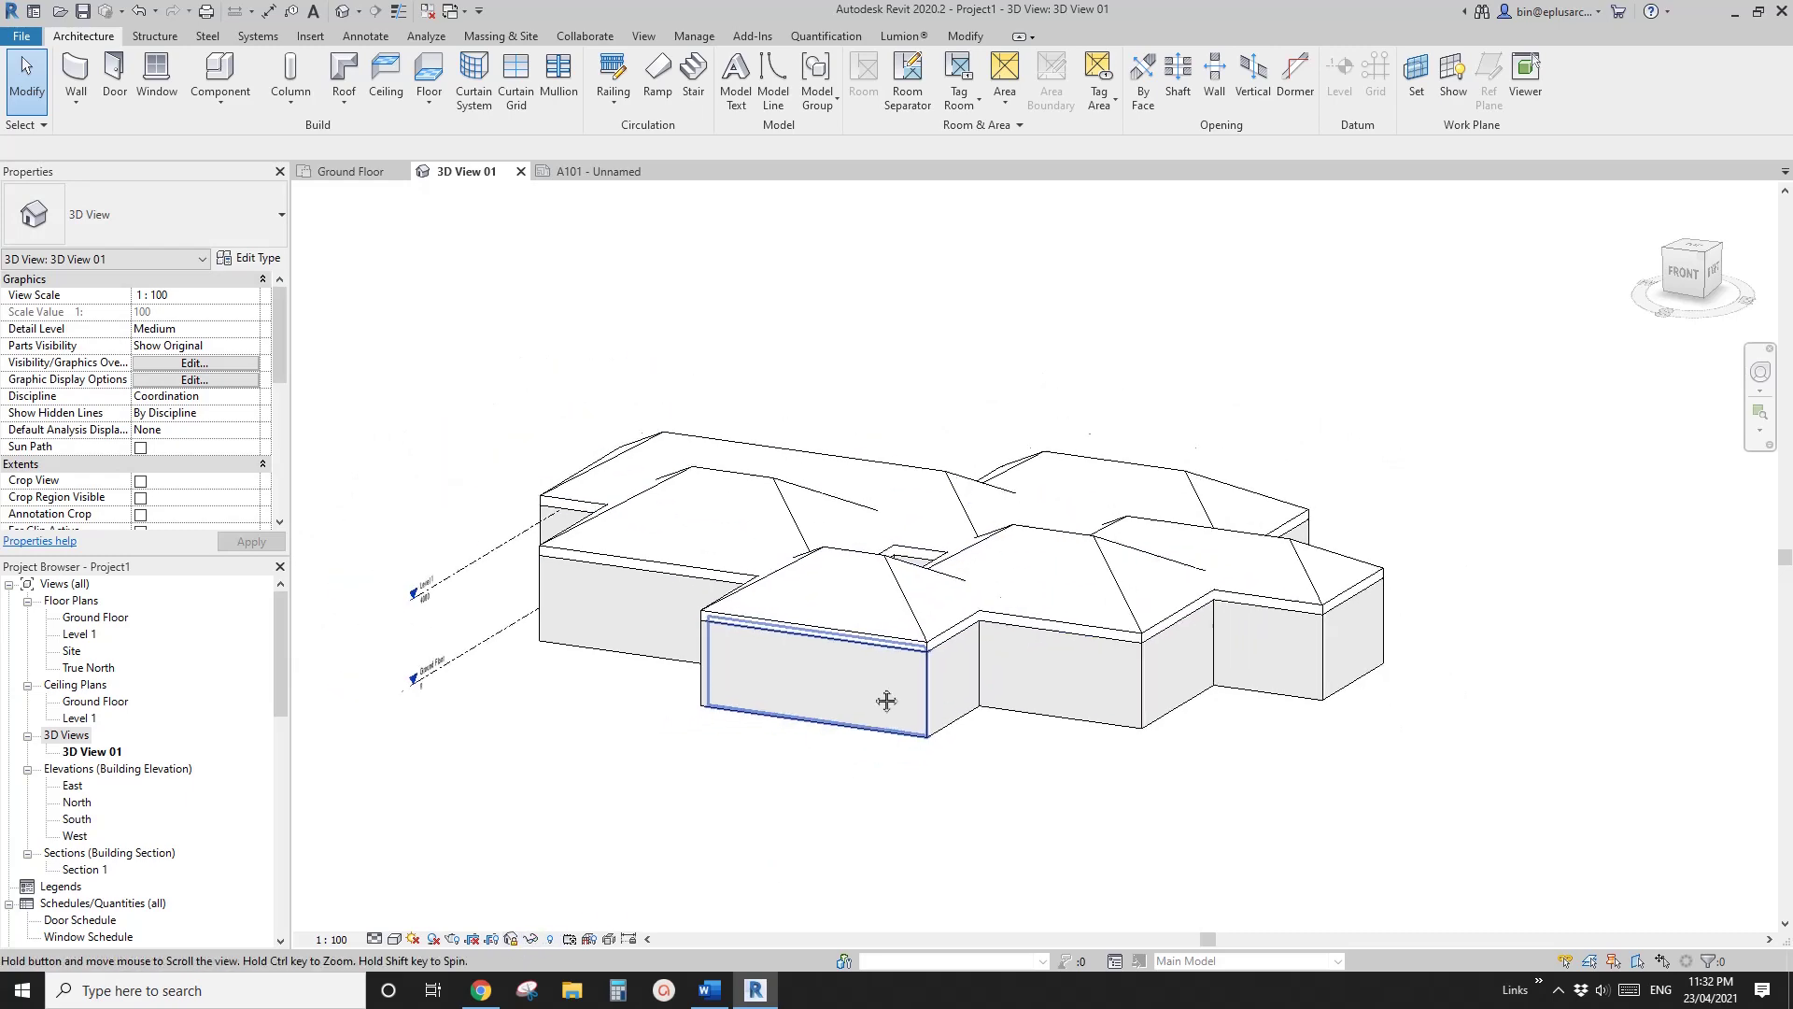
click(511, 939)
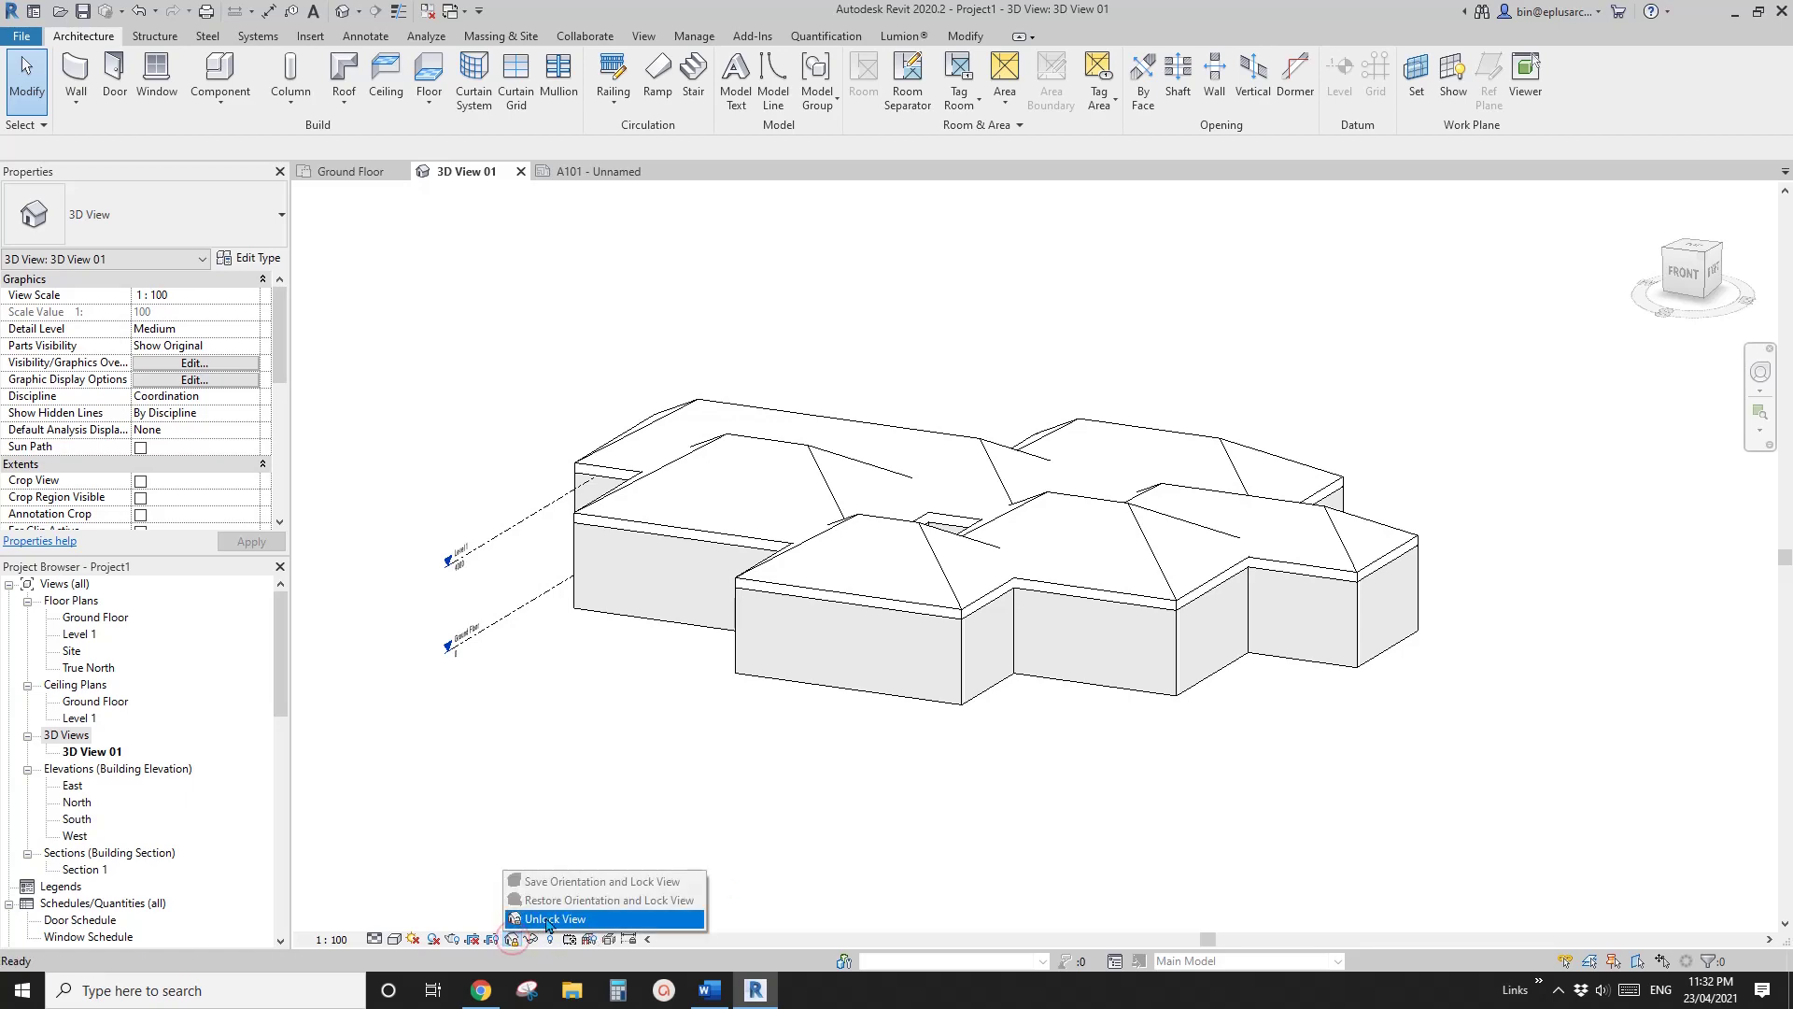
click(551, 921)
shift+middle_drag(902, 766, 1251, 663)
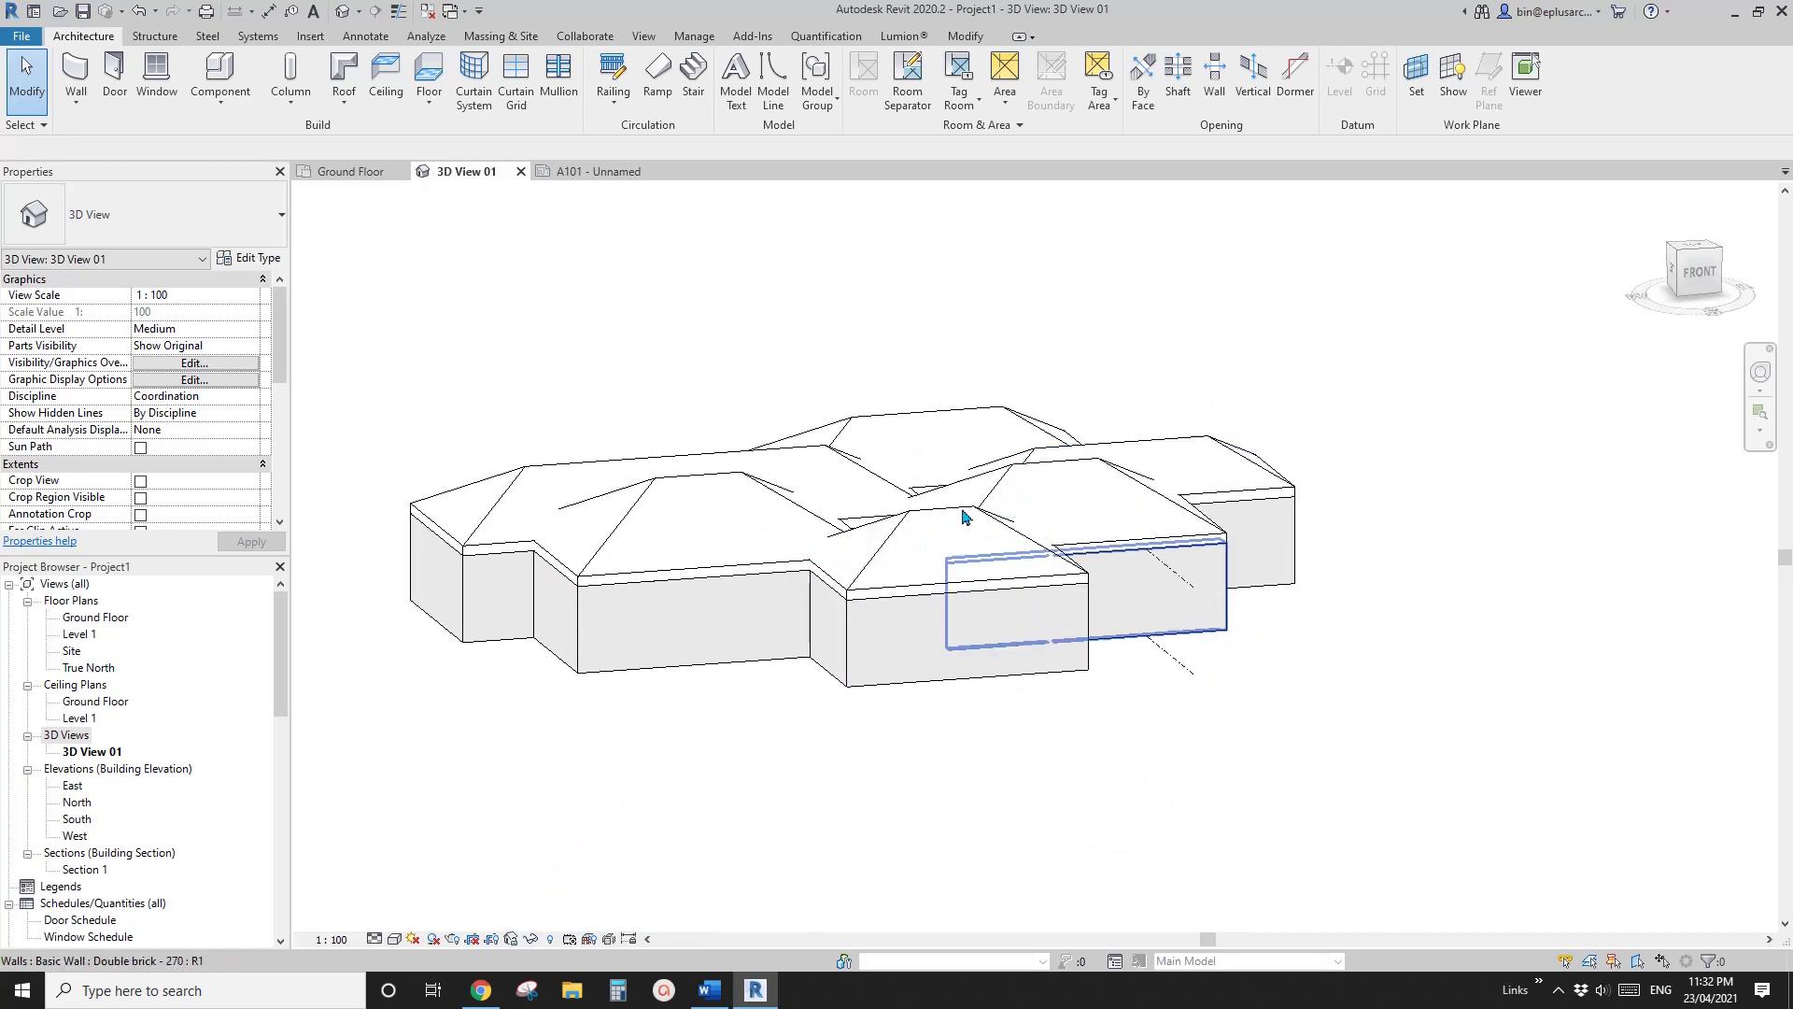
Restore the saved orientation of 3D View 01, lock the view, and check its lock options
click(511, 939)
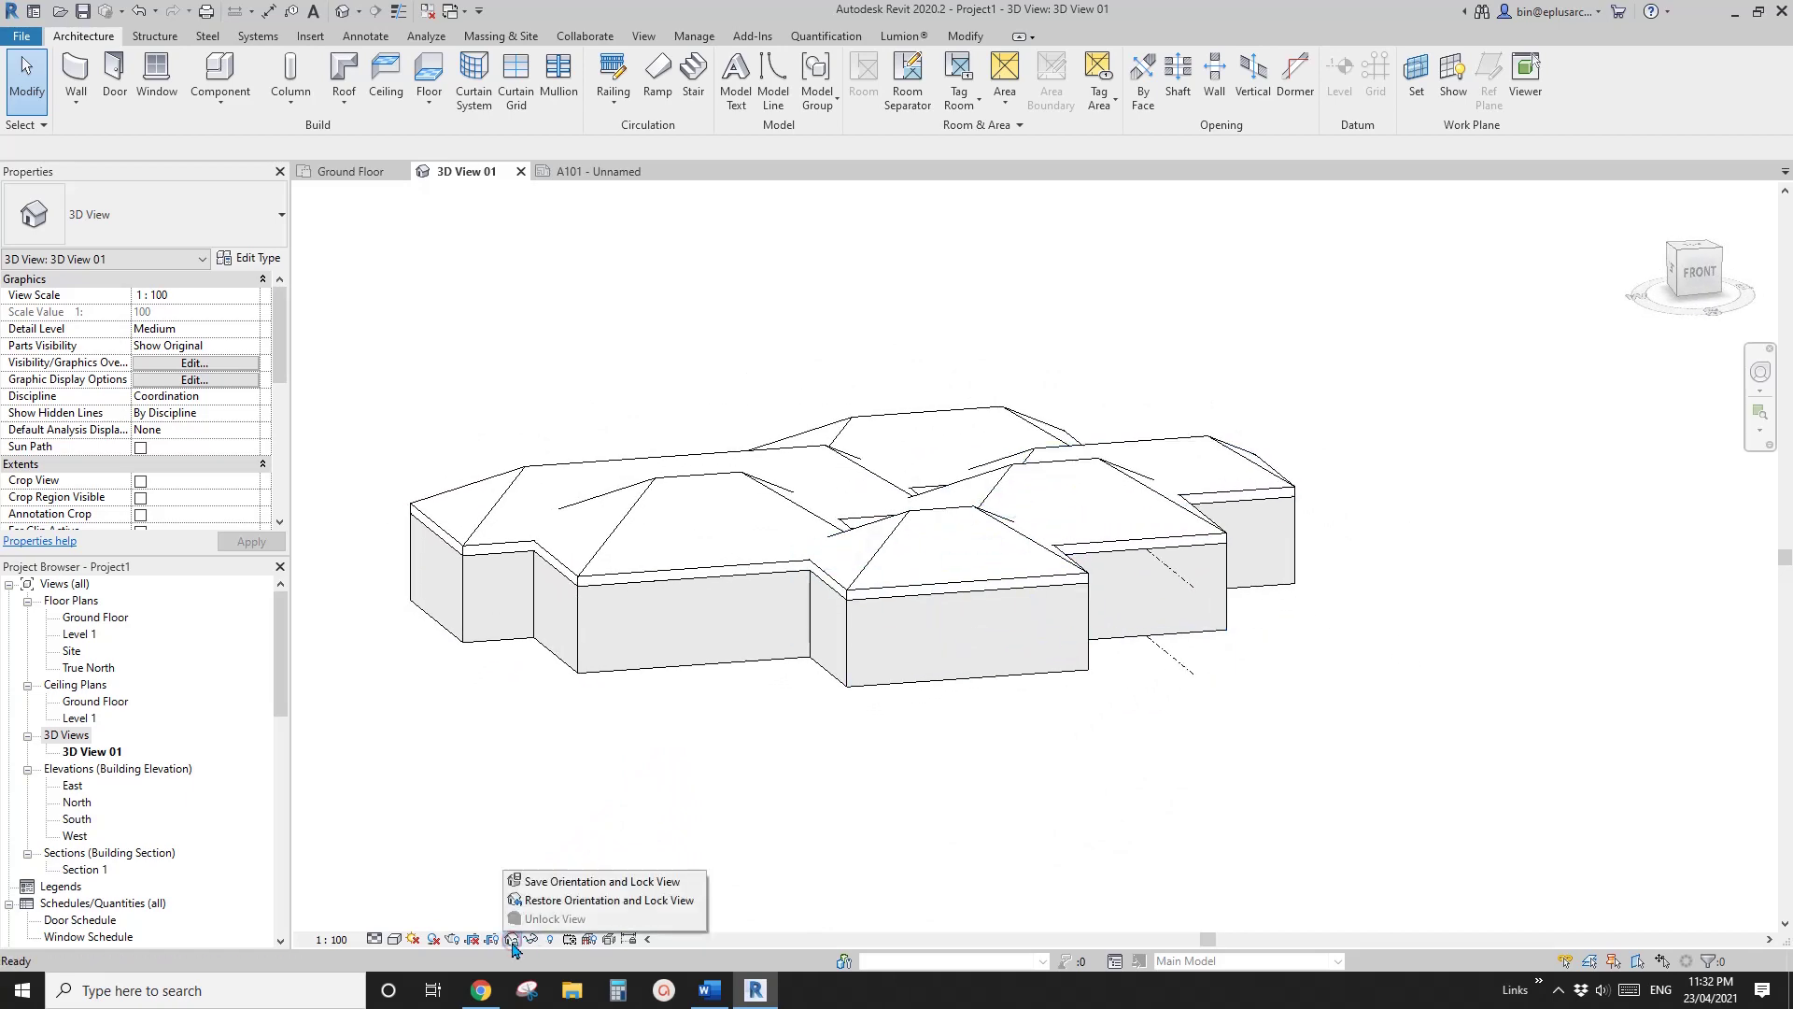
click(565, 902)
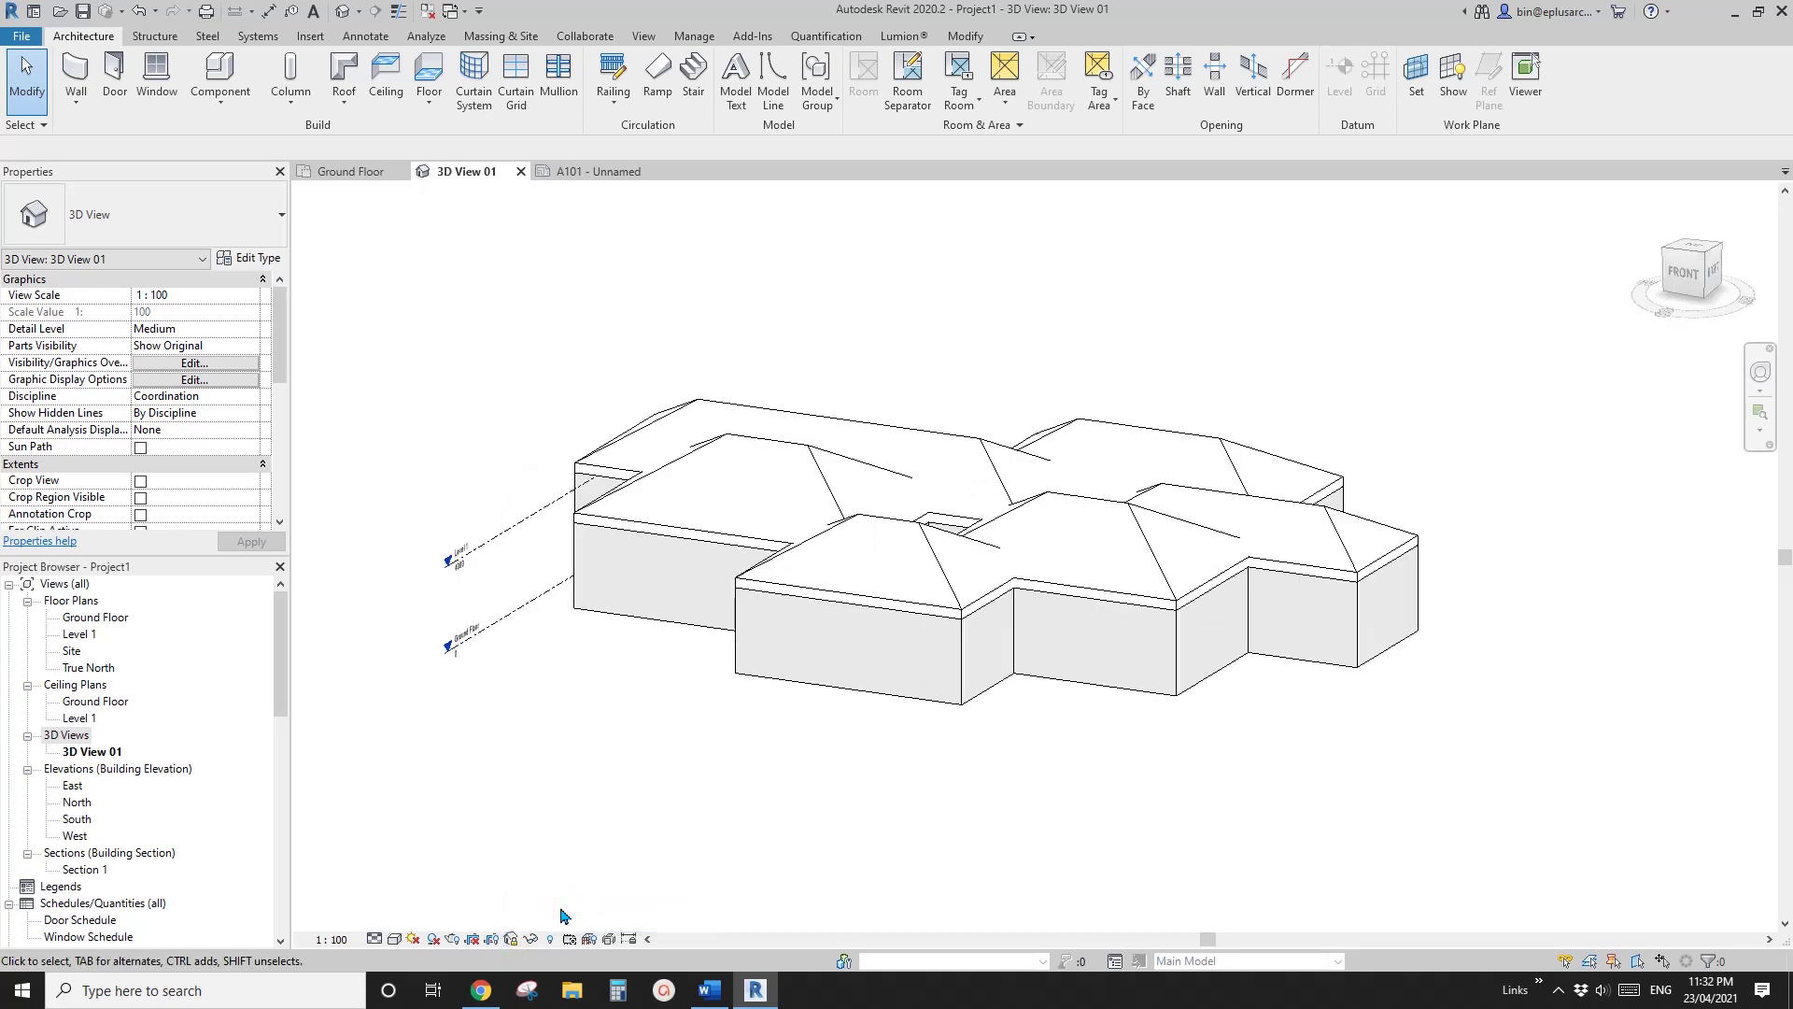
click(538, 932)
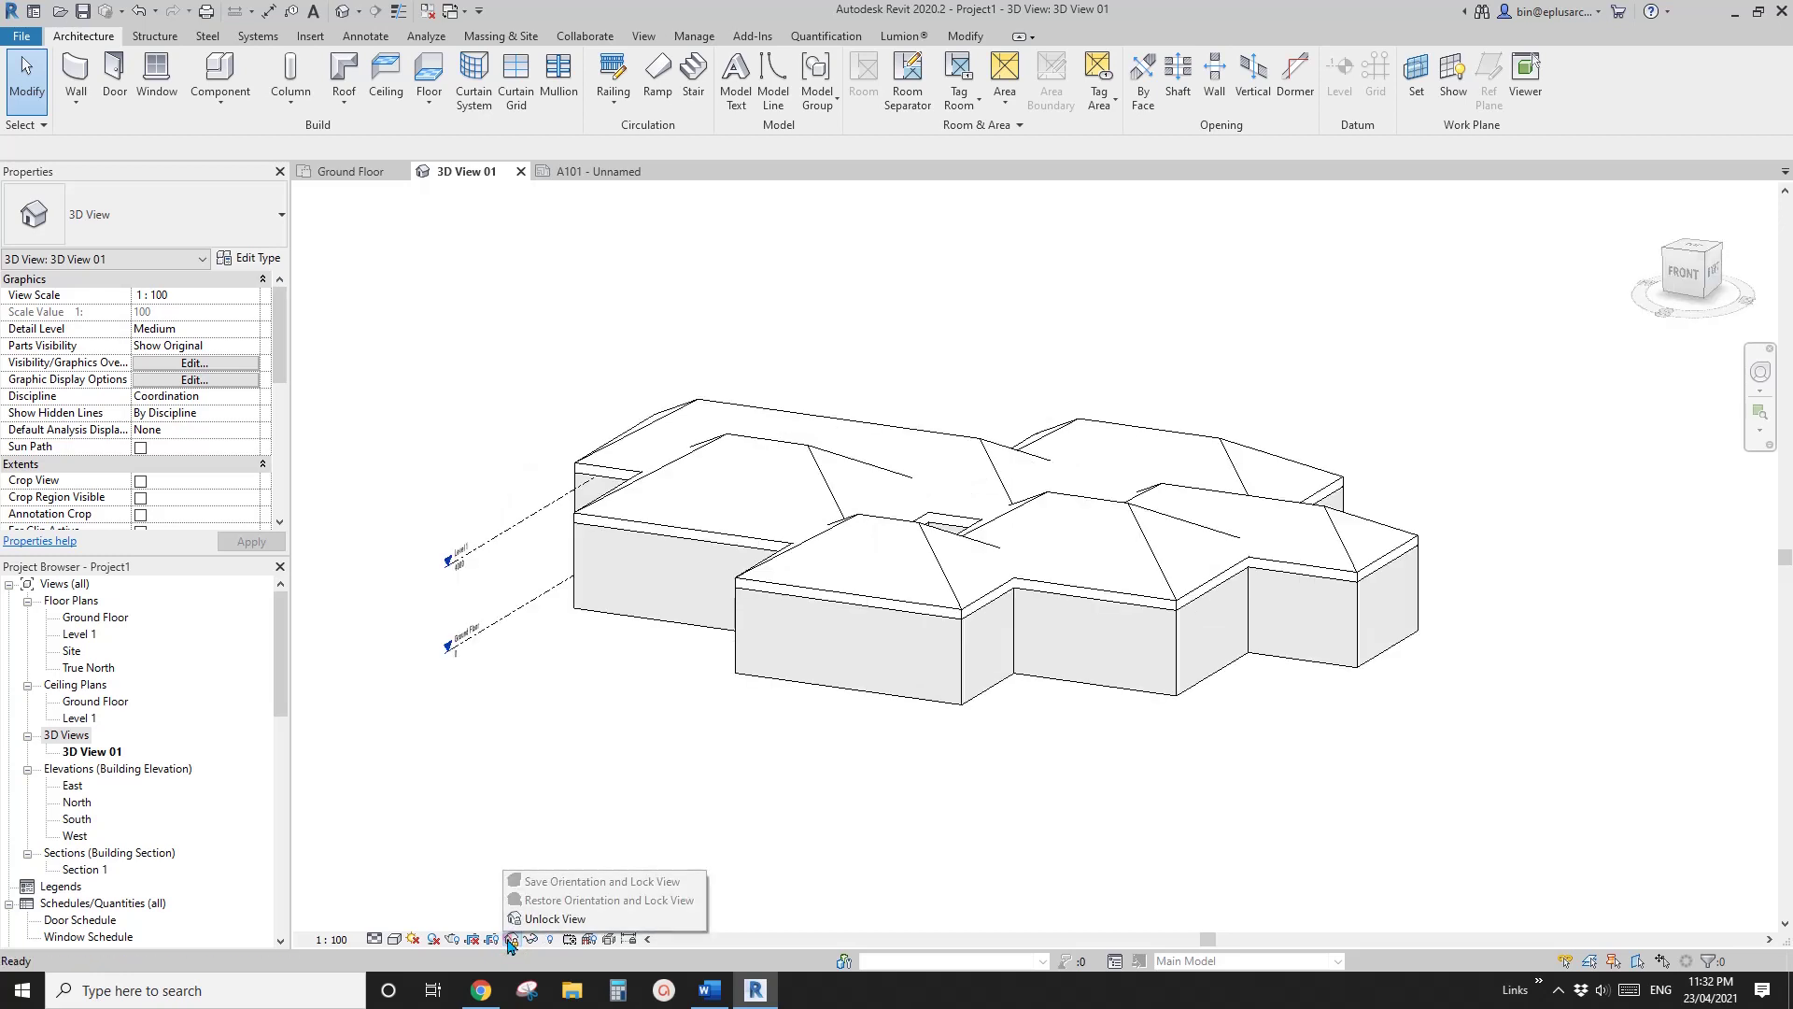
click(806, 731)
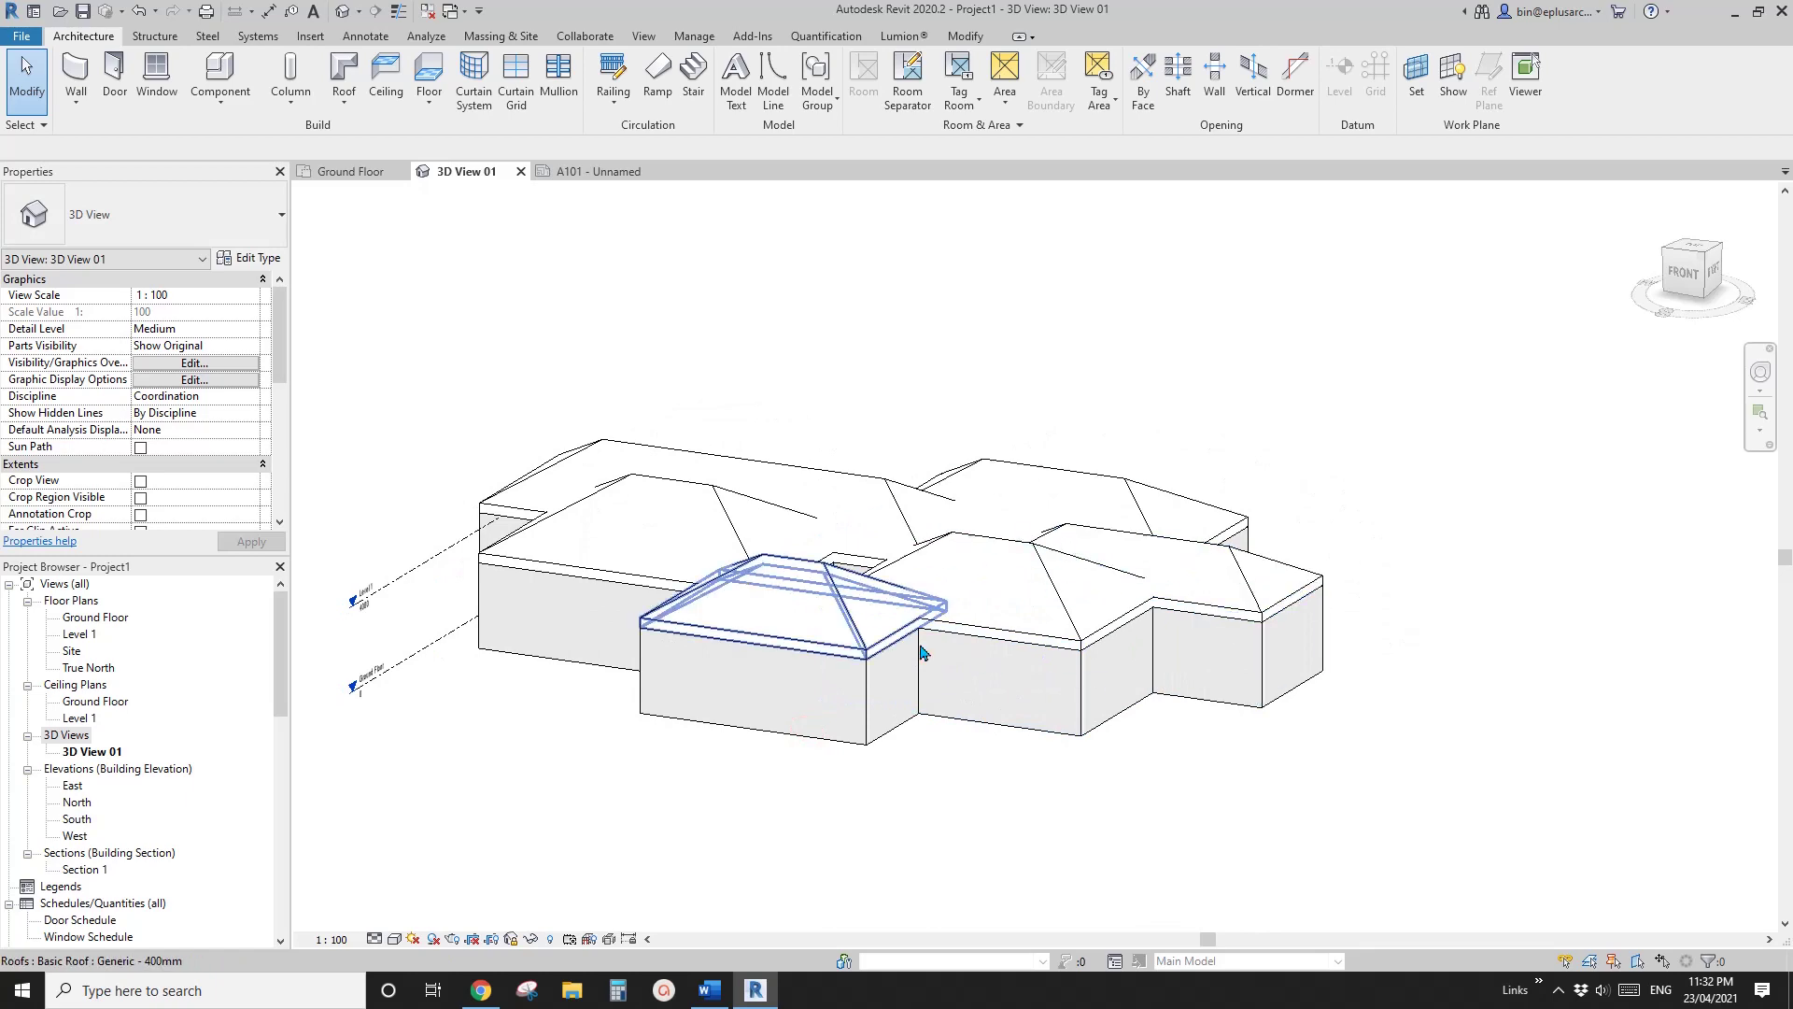
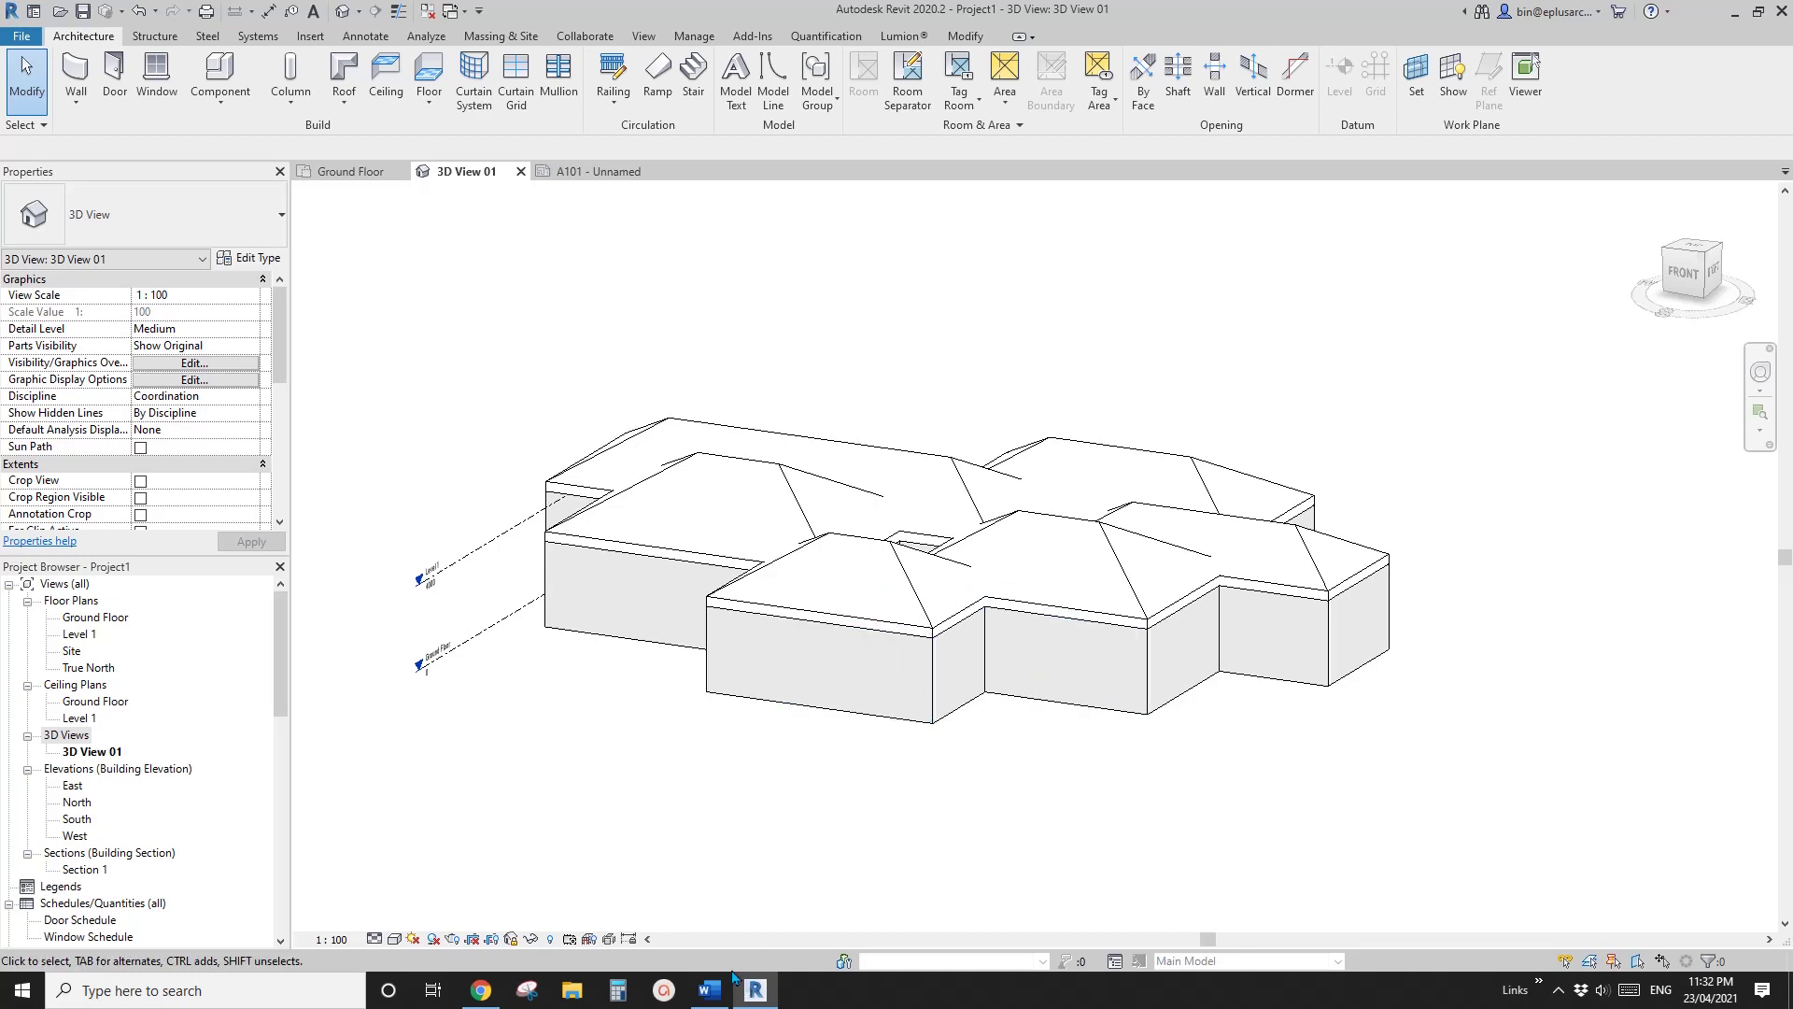
Look at the cutaway building reference image in the Word document and return to Revit
middle_drag(833, 762, 827, 767)
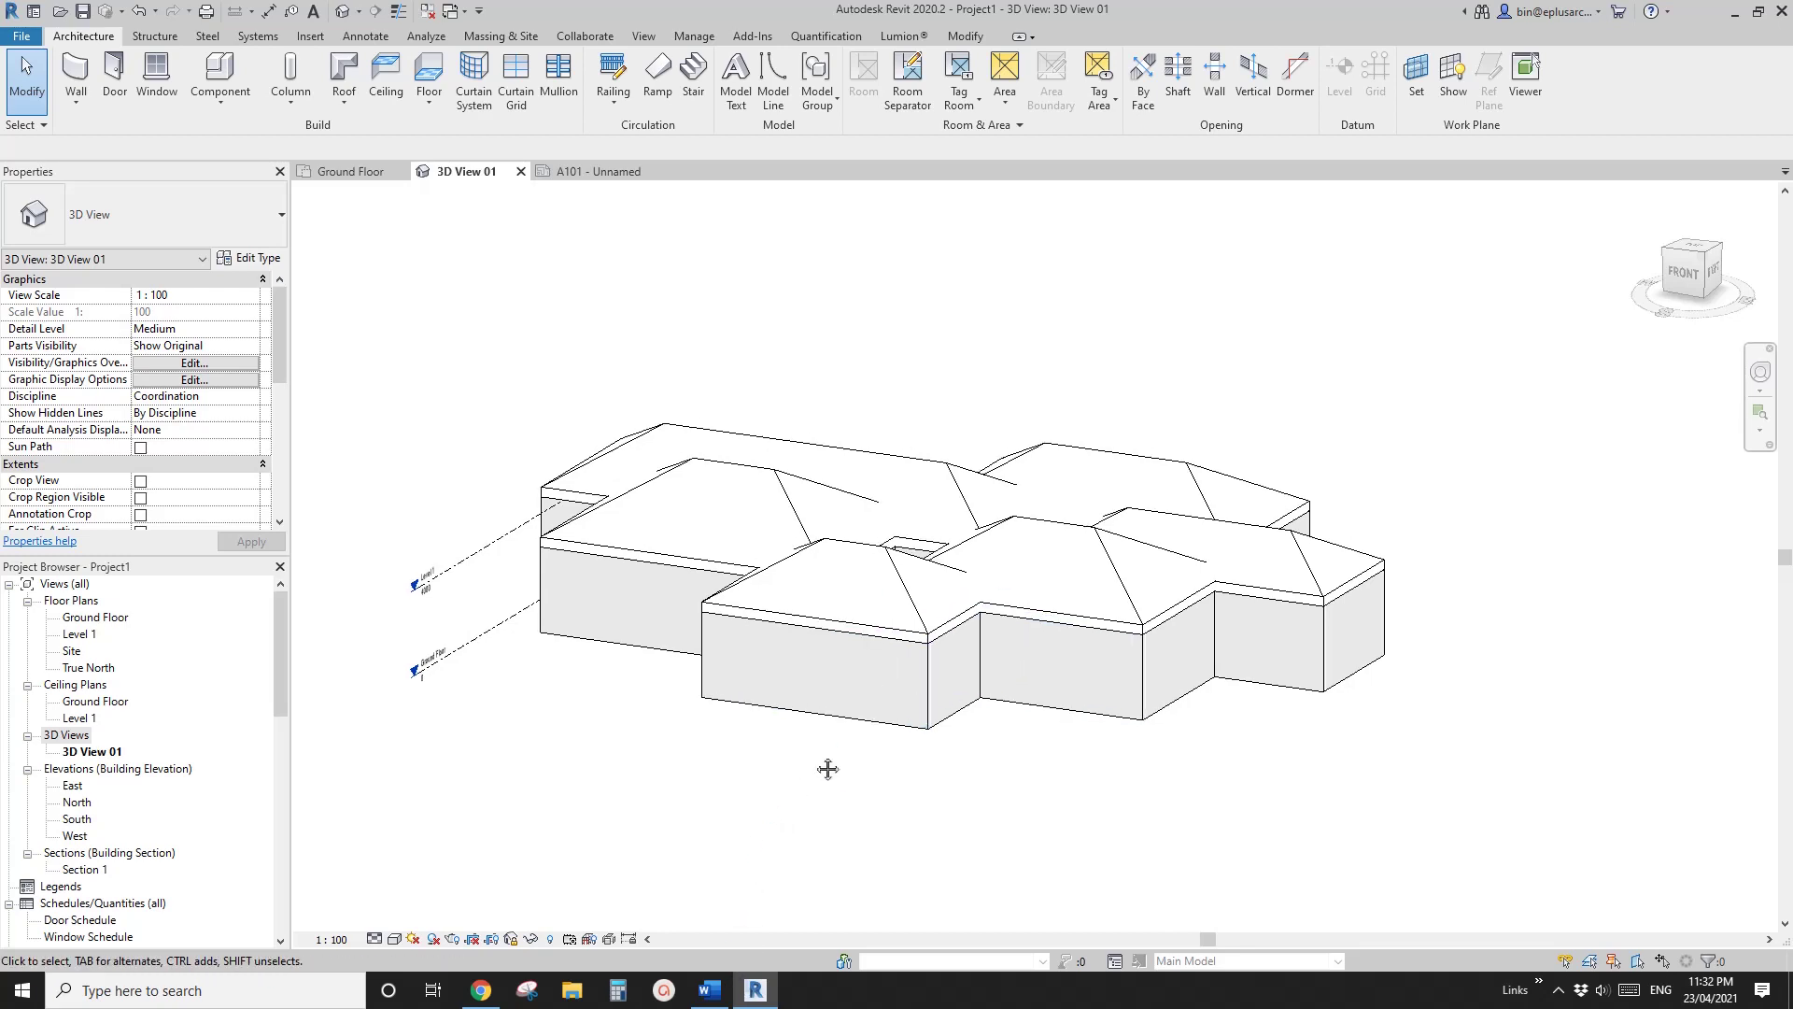
click(727, 992)
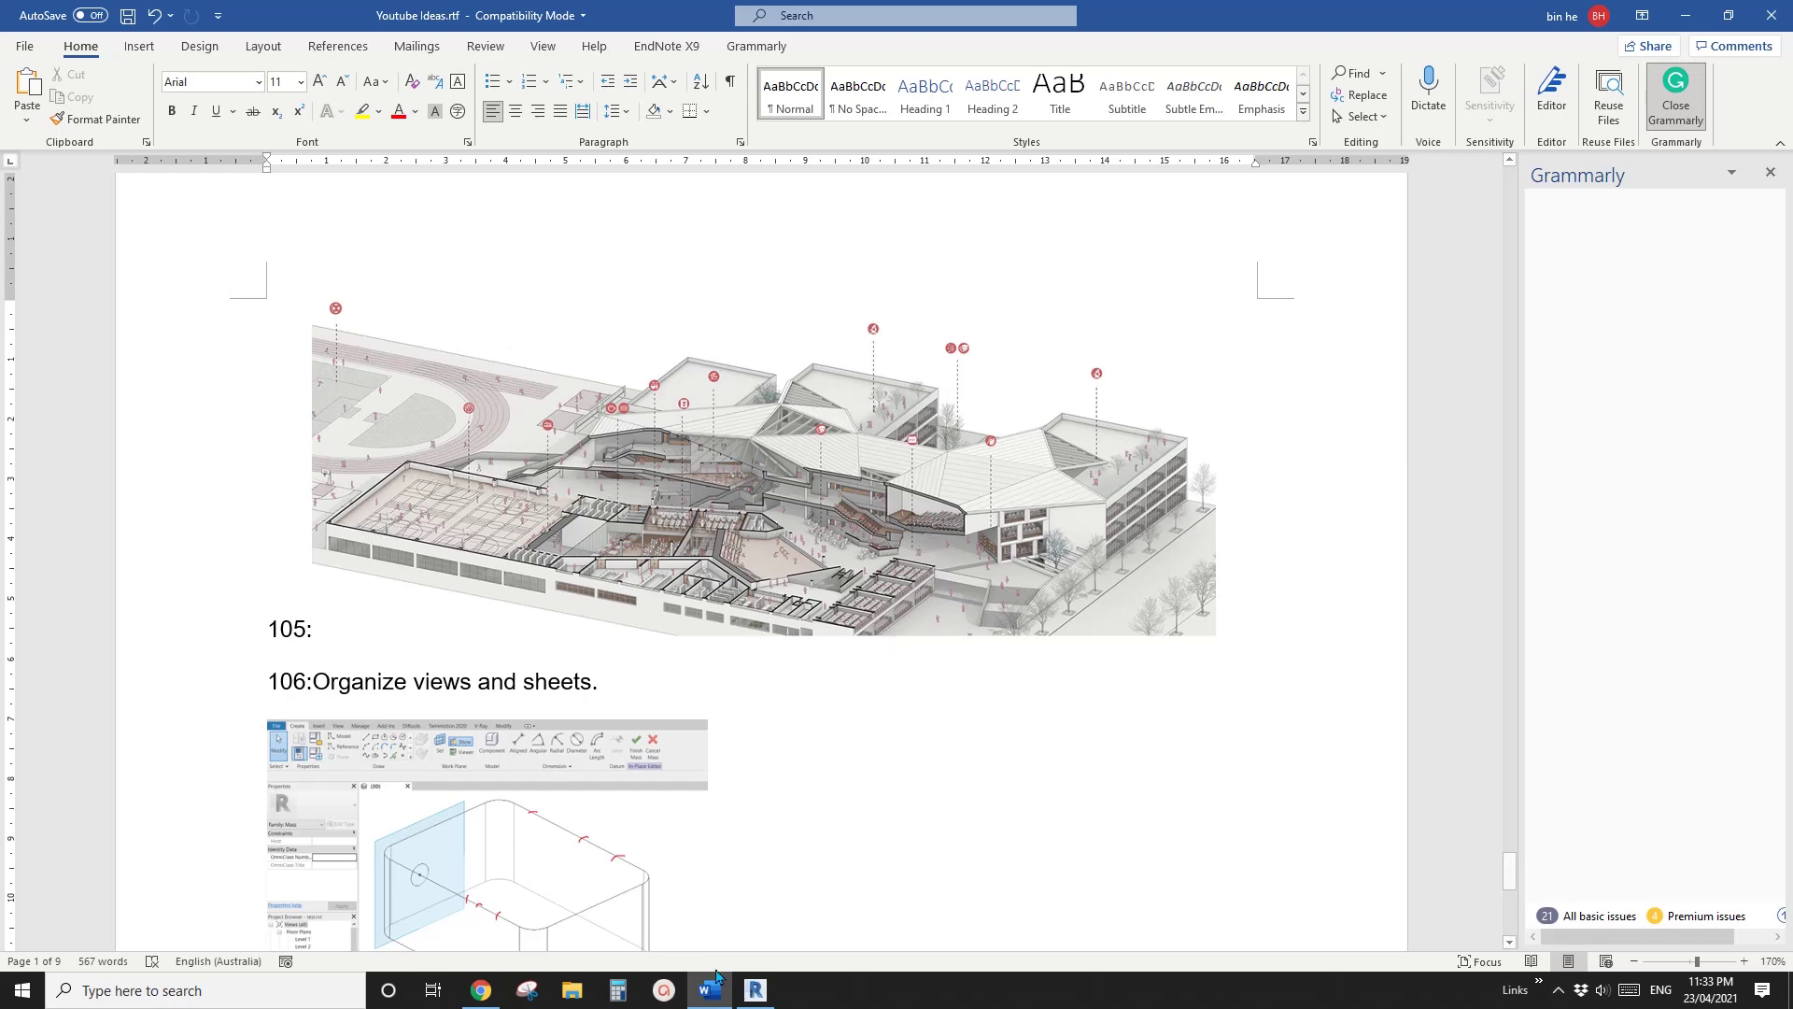
click(755, 992)
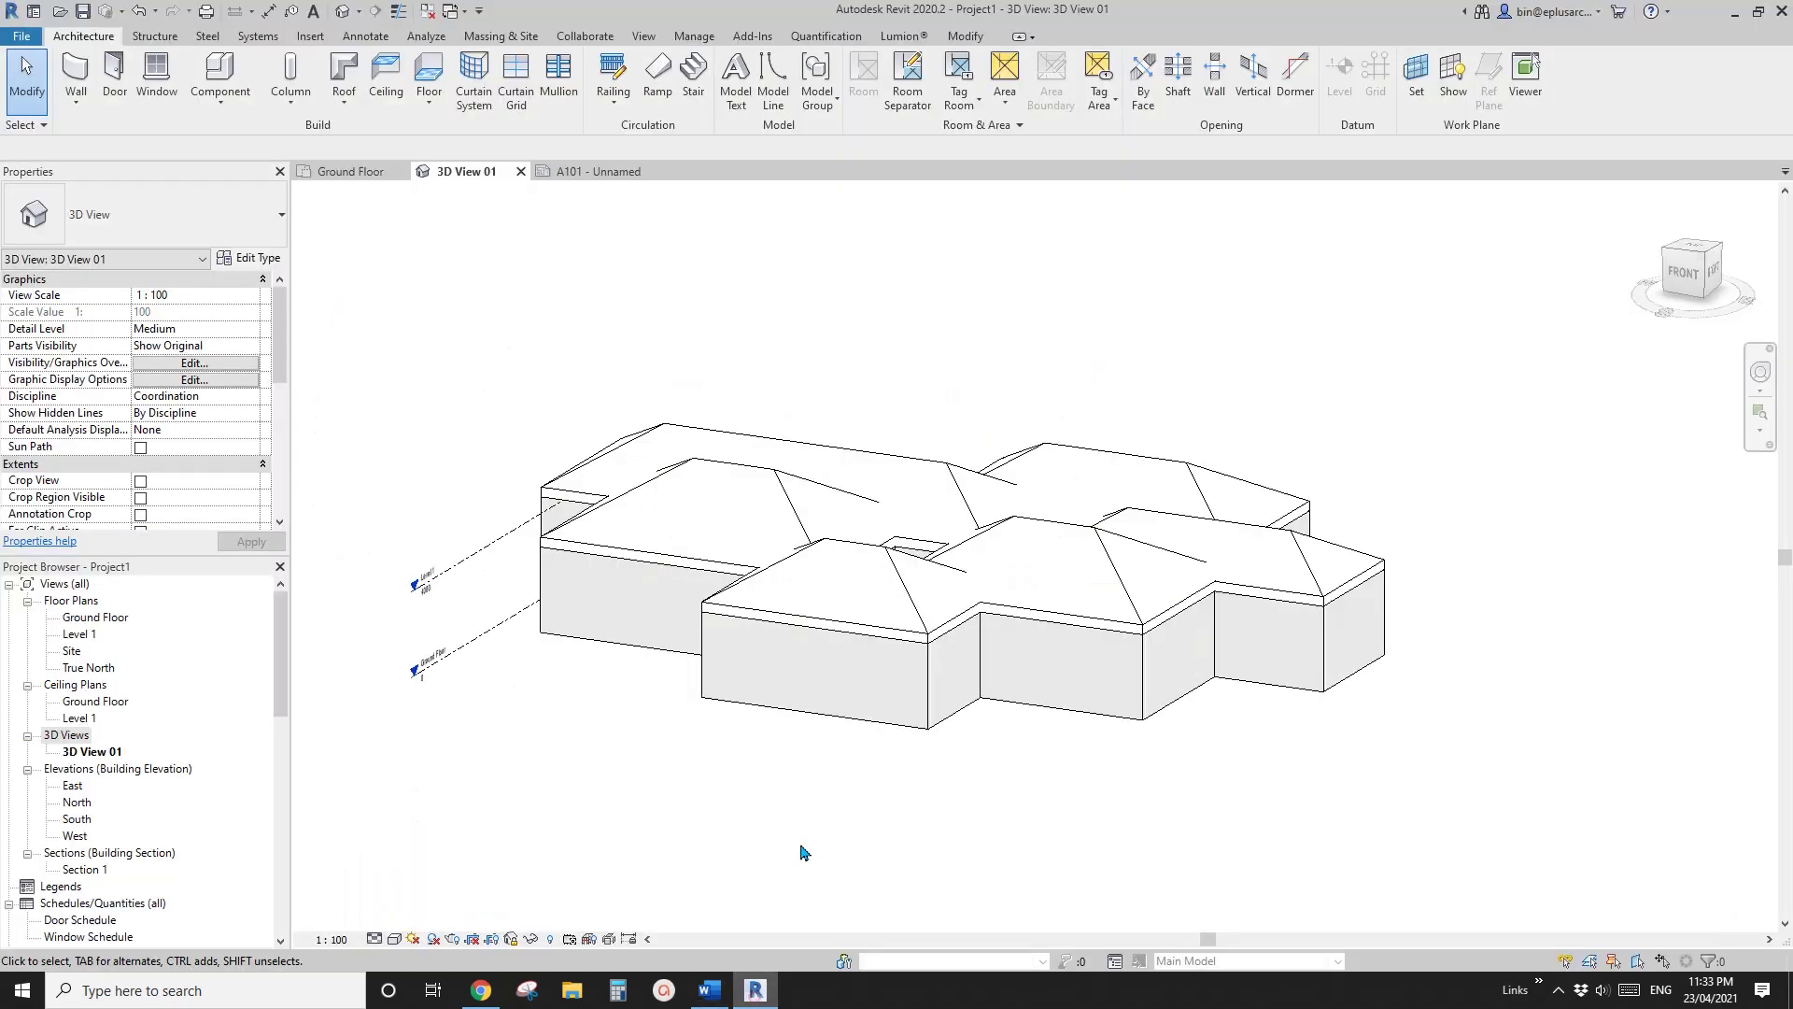
Create a selection box around three of the front-facing walls in 3D View 01
click(1050, 710)
ctrl+click(607, 621)
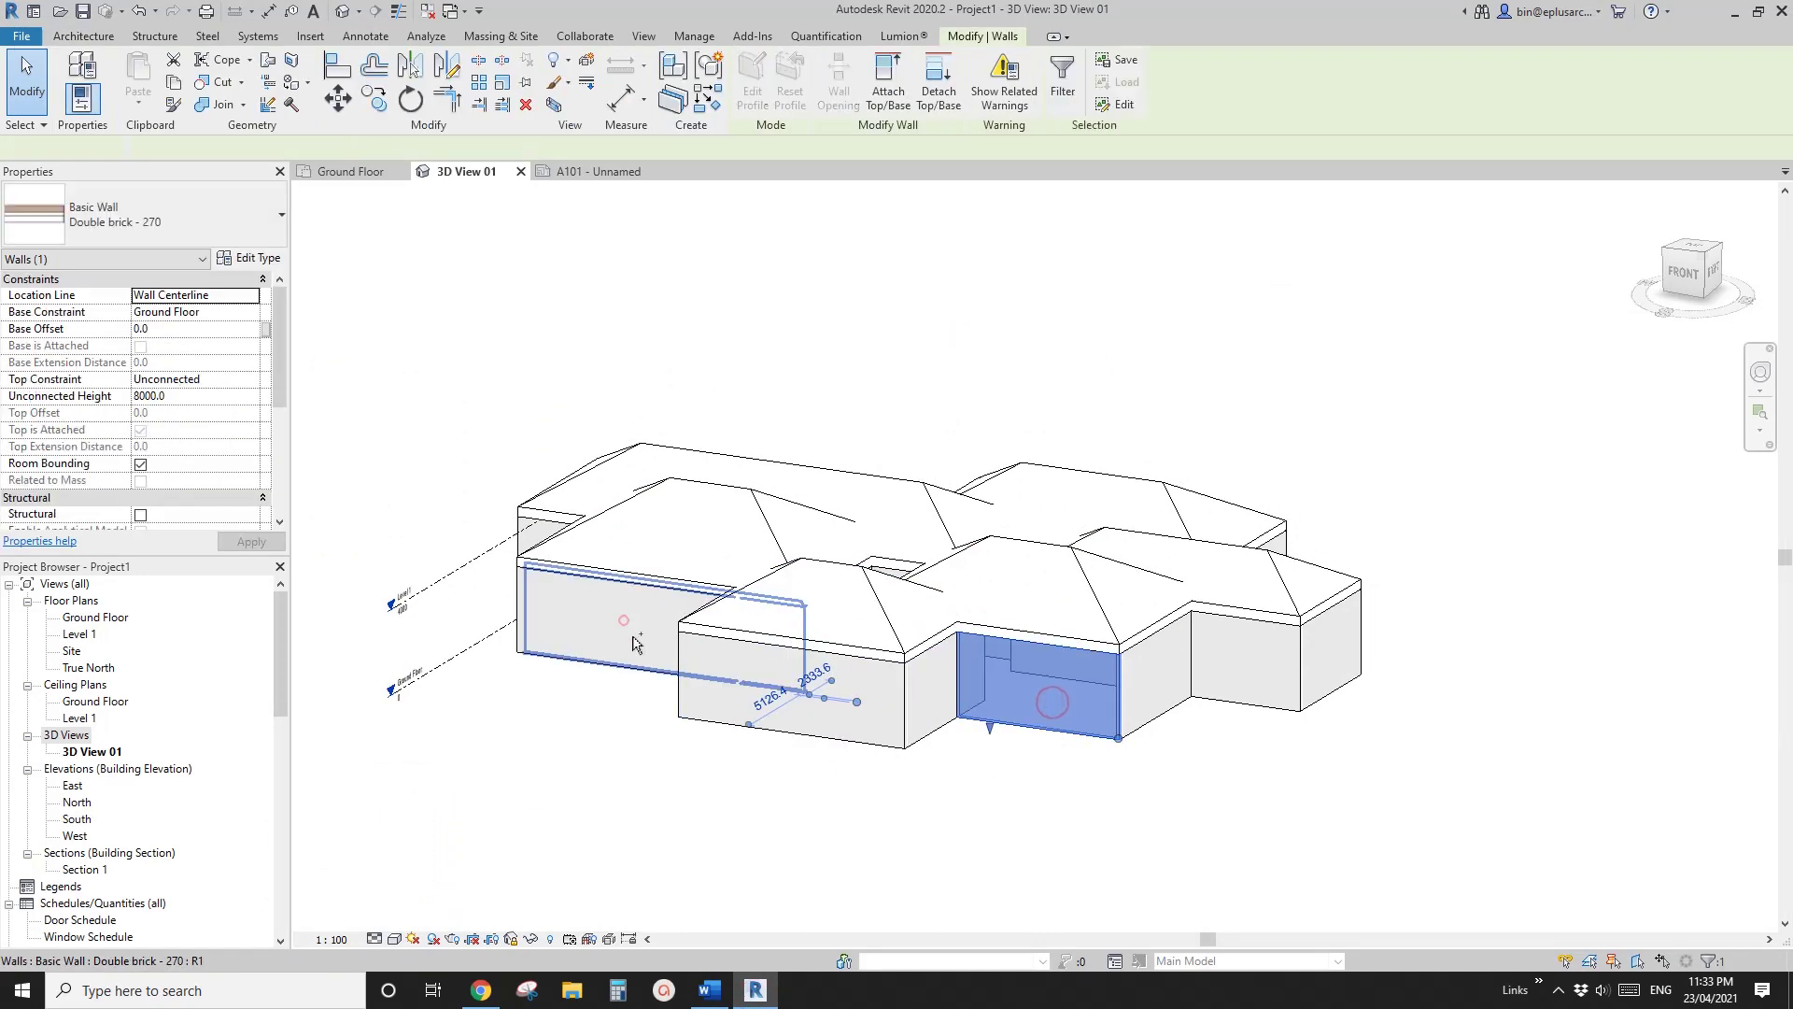
ctrl+click(785, 681)
click(554, 106)
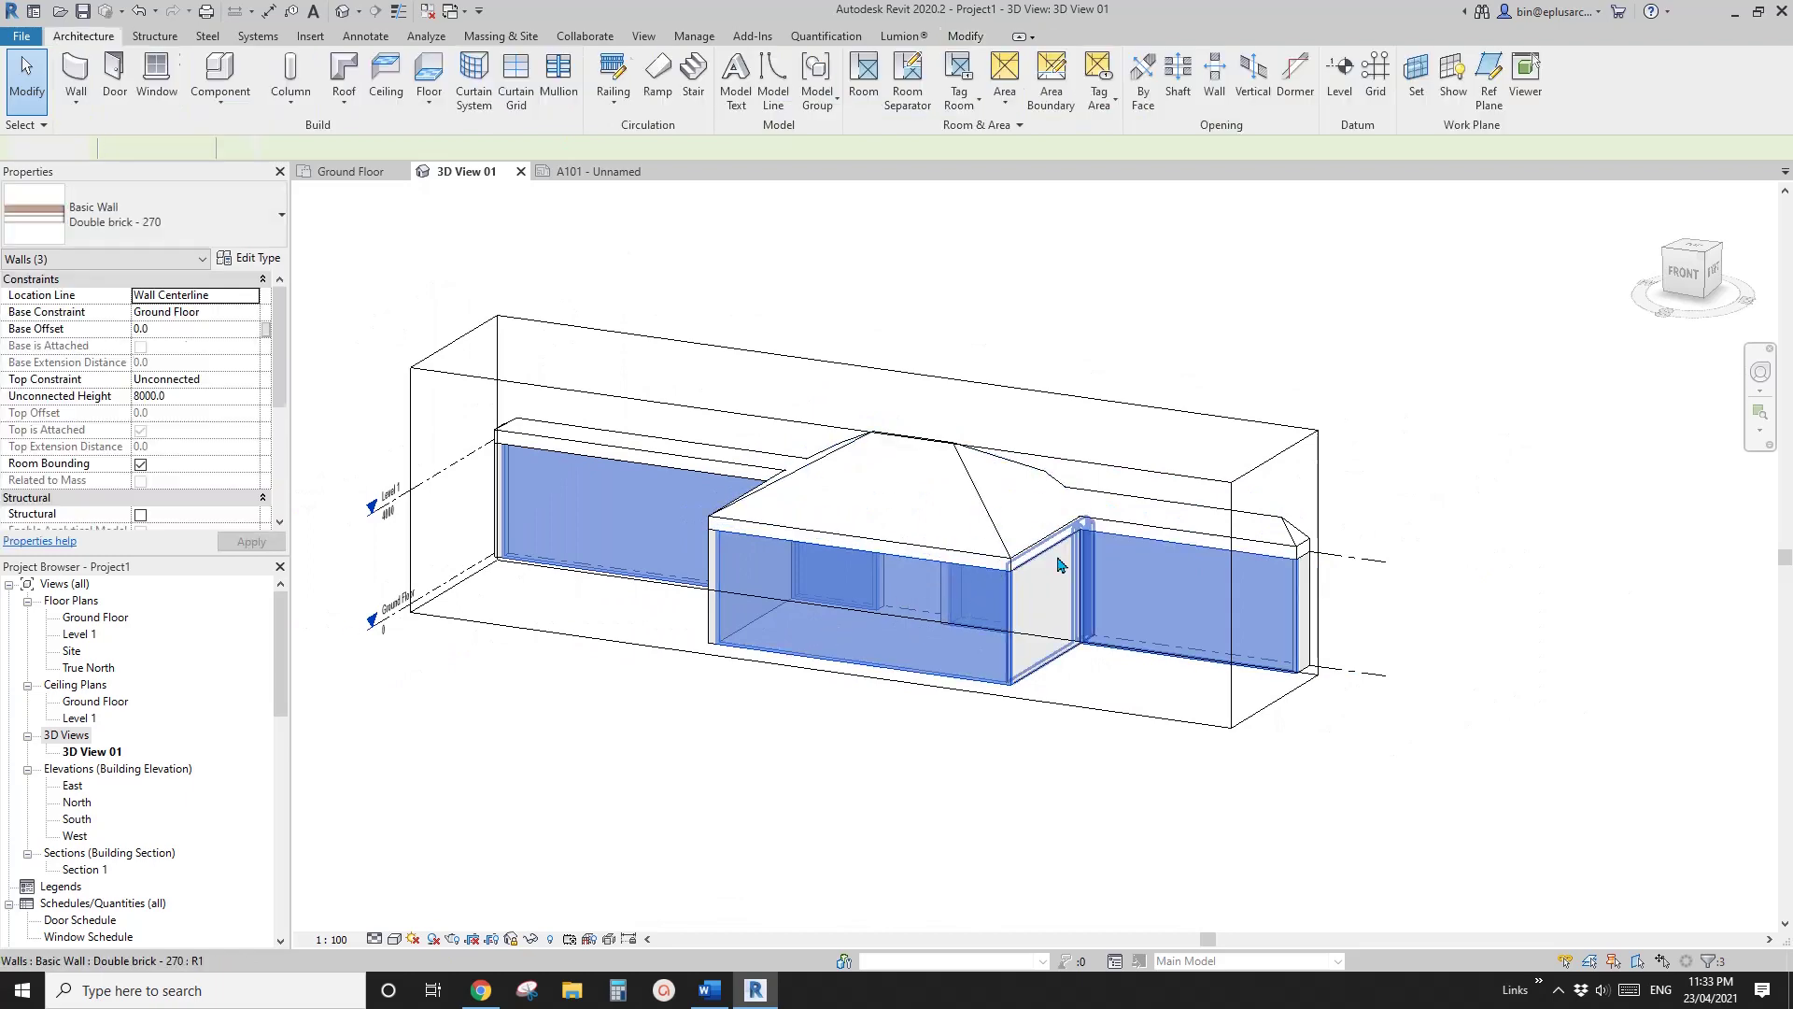
key(Escape)
Extend the section box toward the rear of the building and lower its top to cut the walls below the roofs
click(1042, 455)
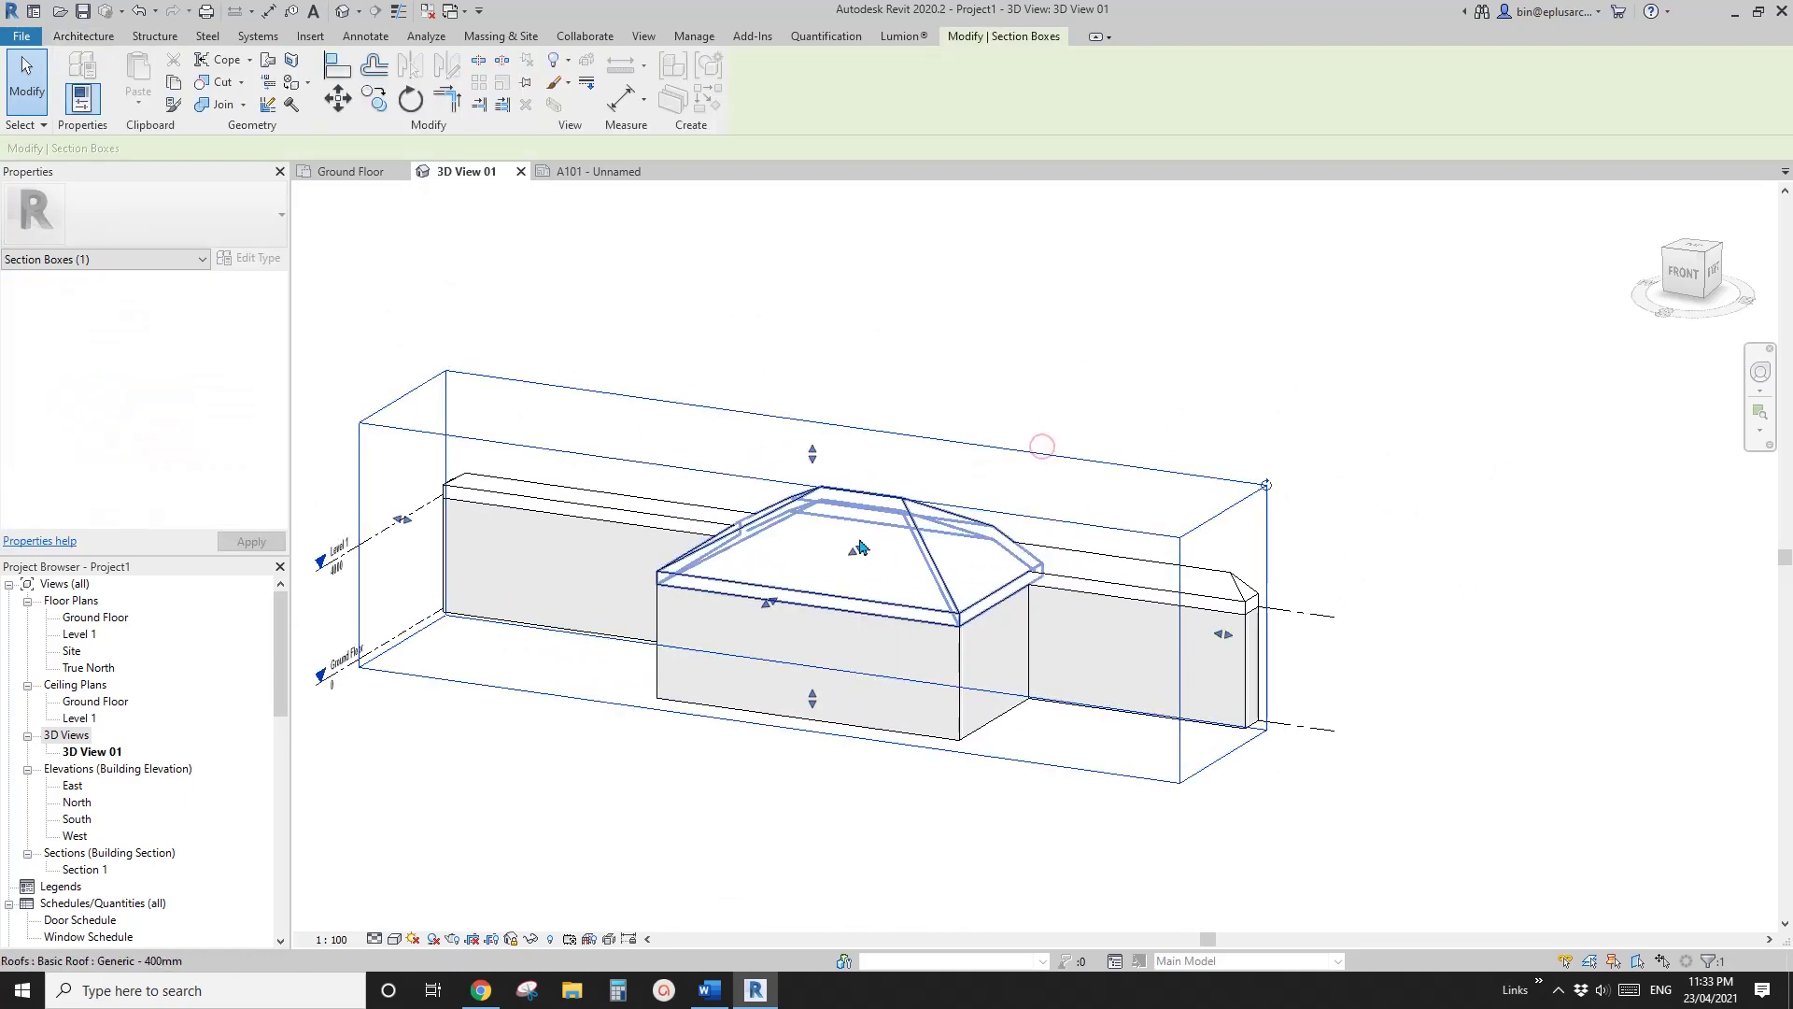
drag(860, 547, 917, 510)
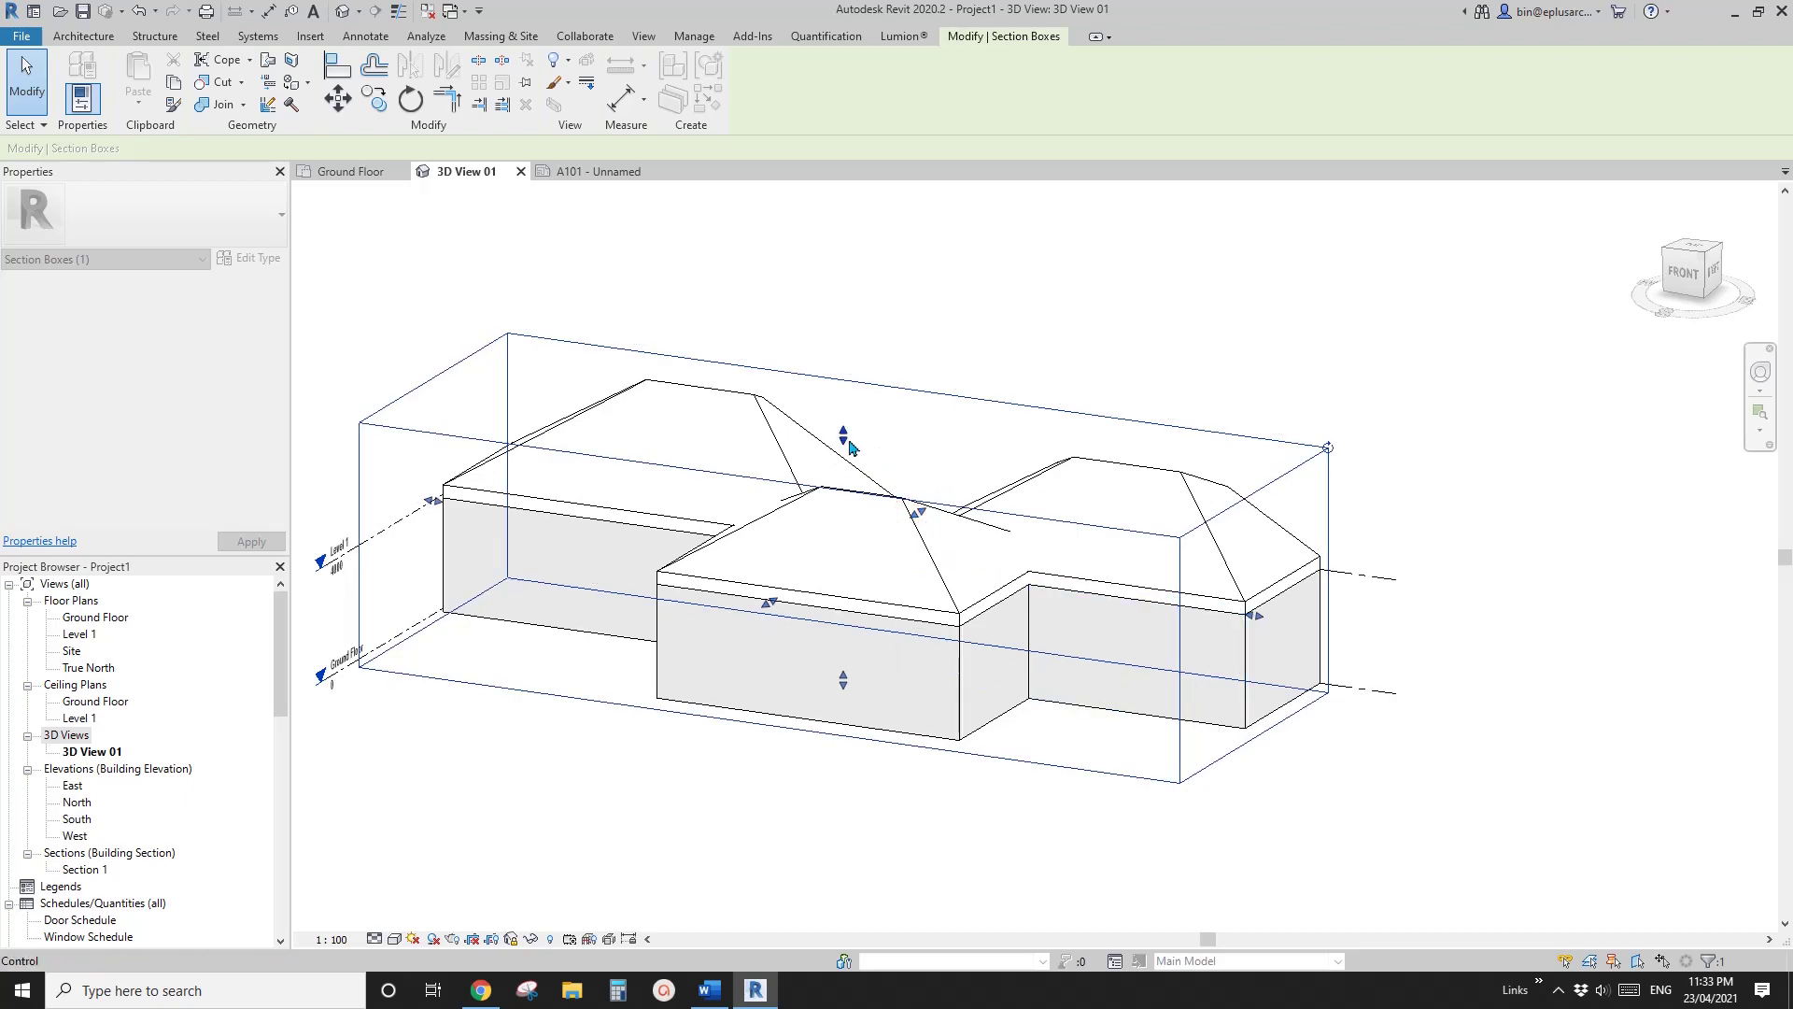
drag(846, 436, 858, 598)
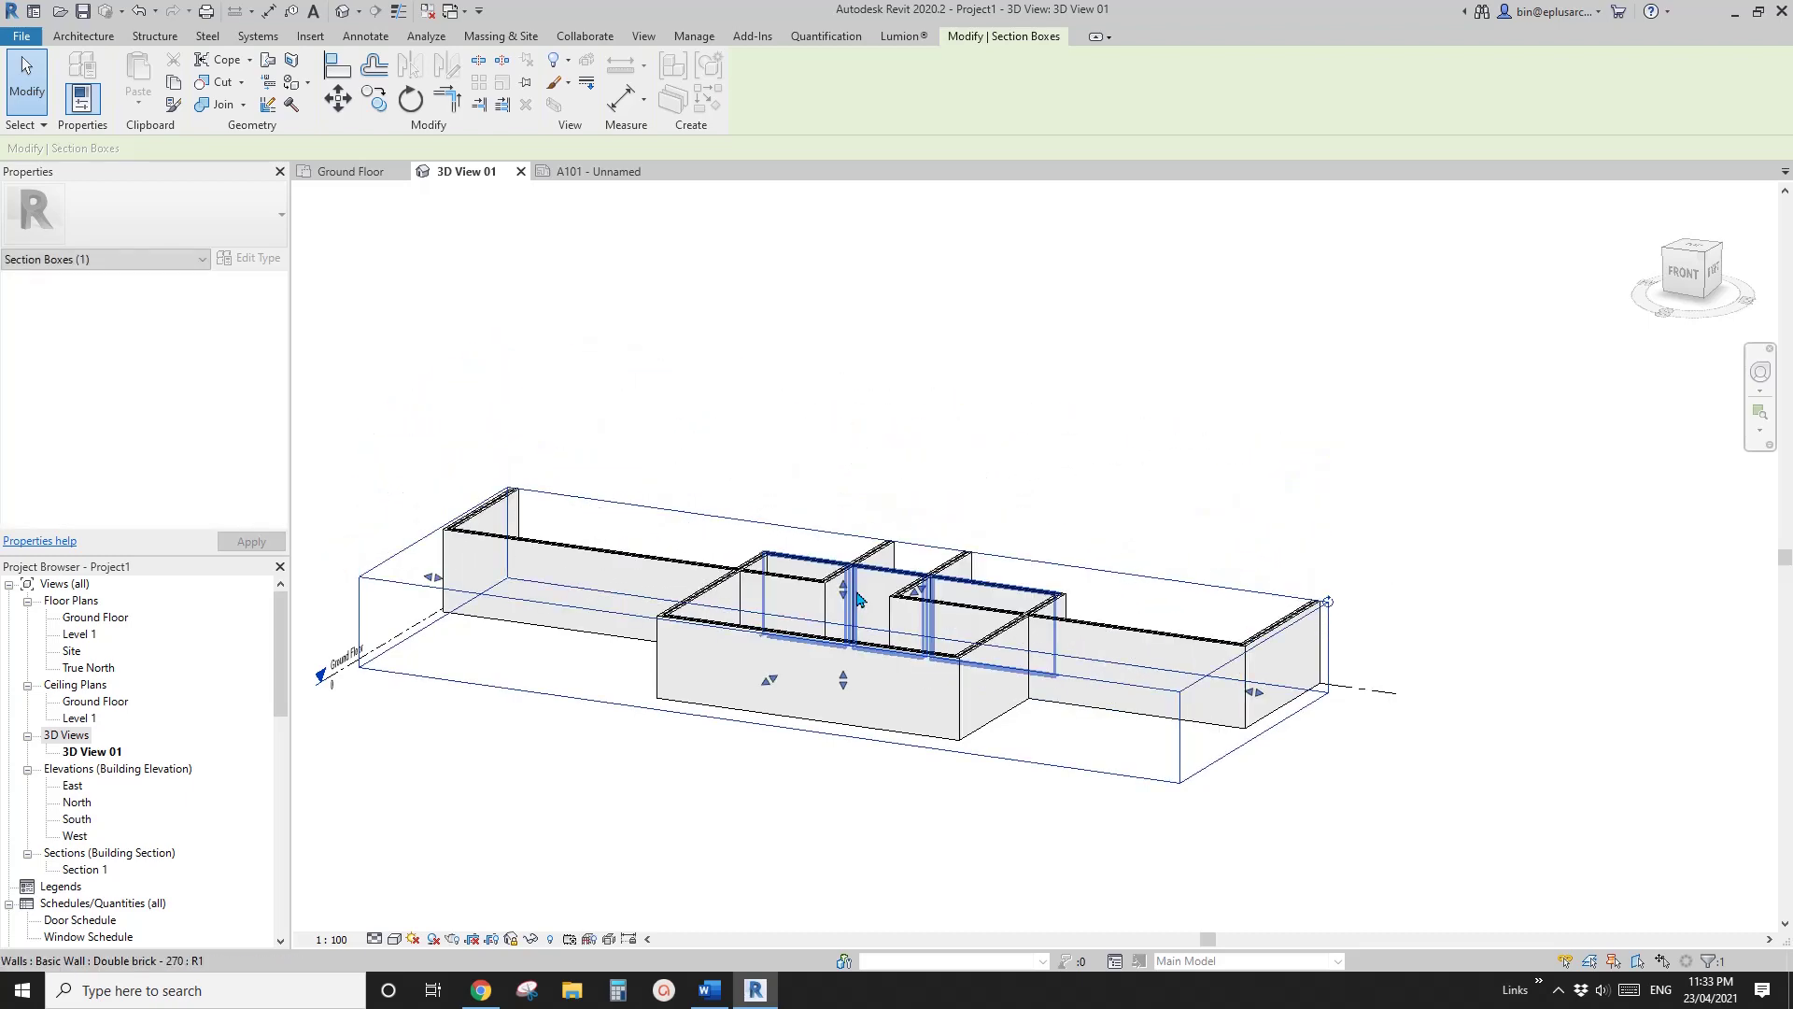
click(1262, 454)
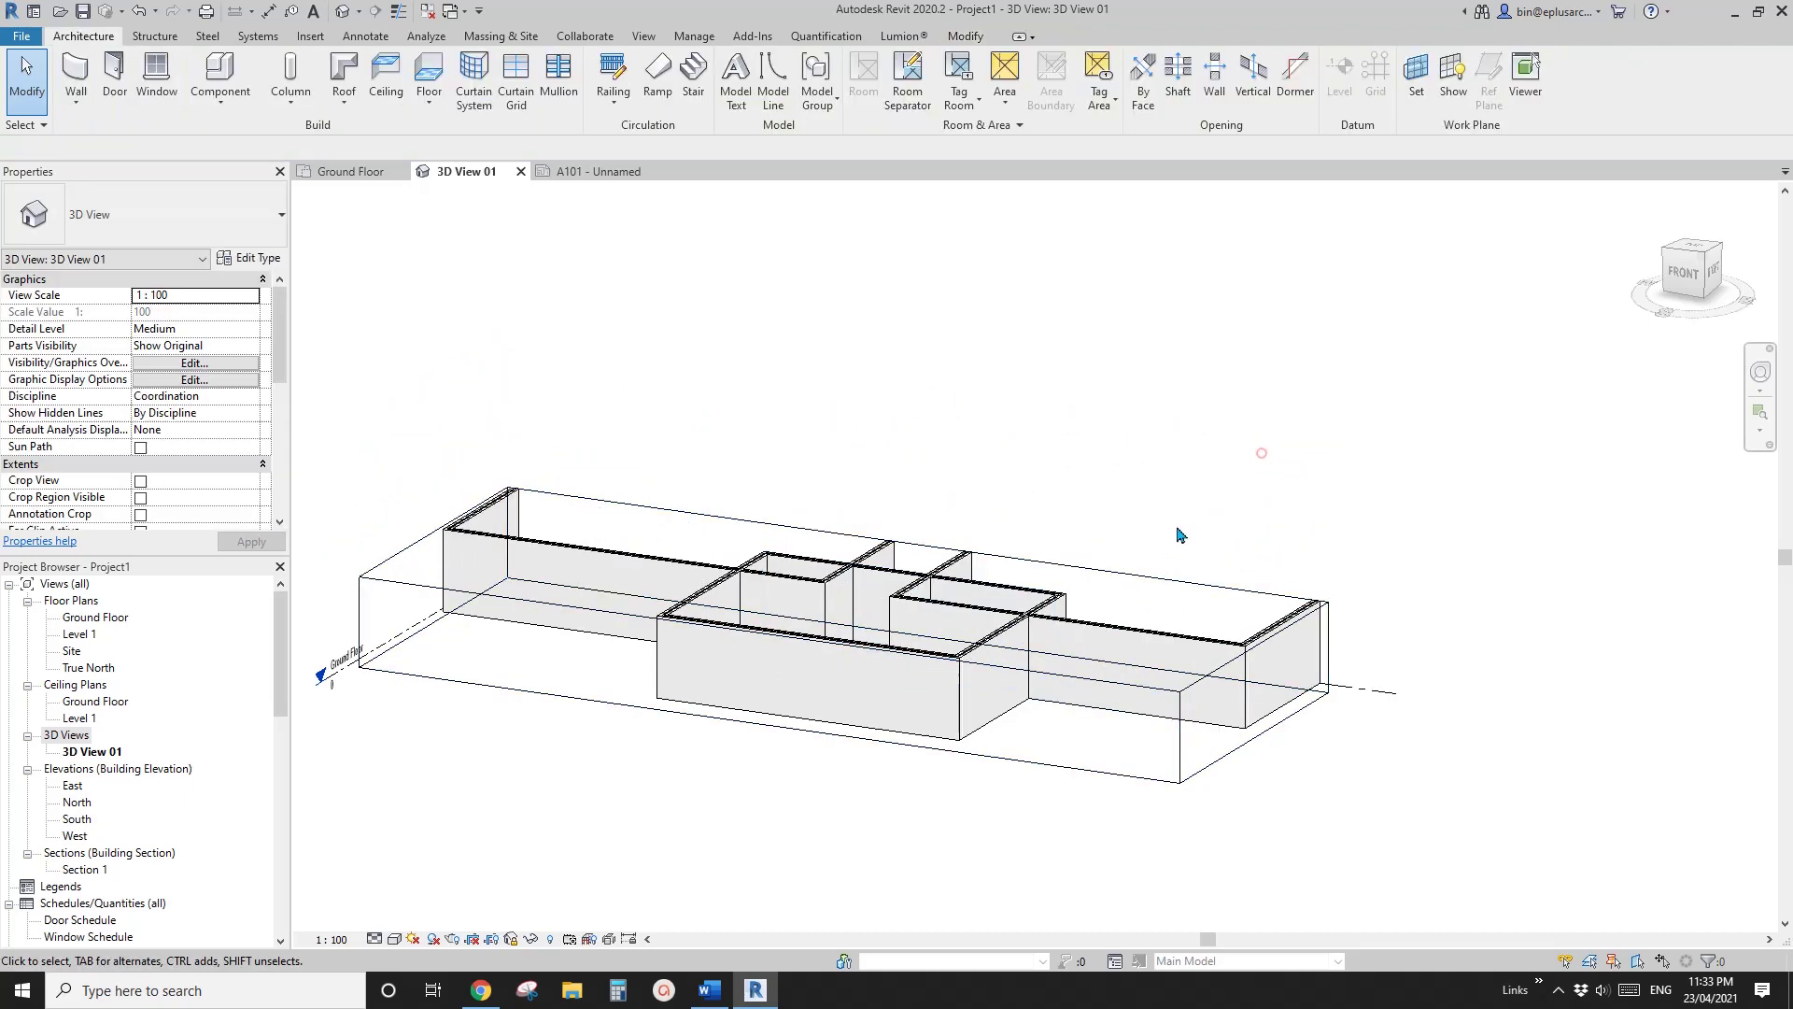
click(1118, 575)
click(1430, 383)
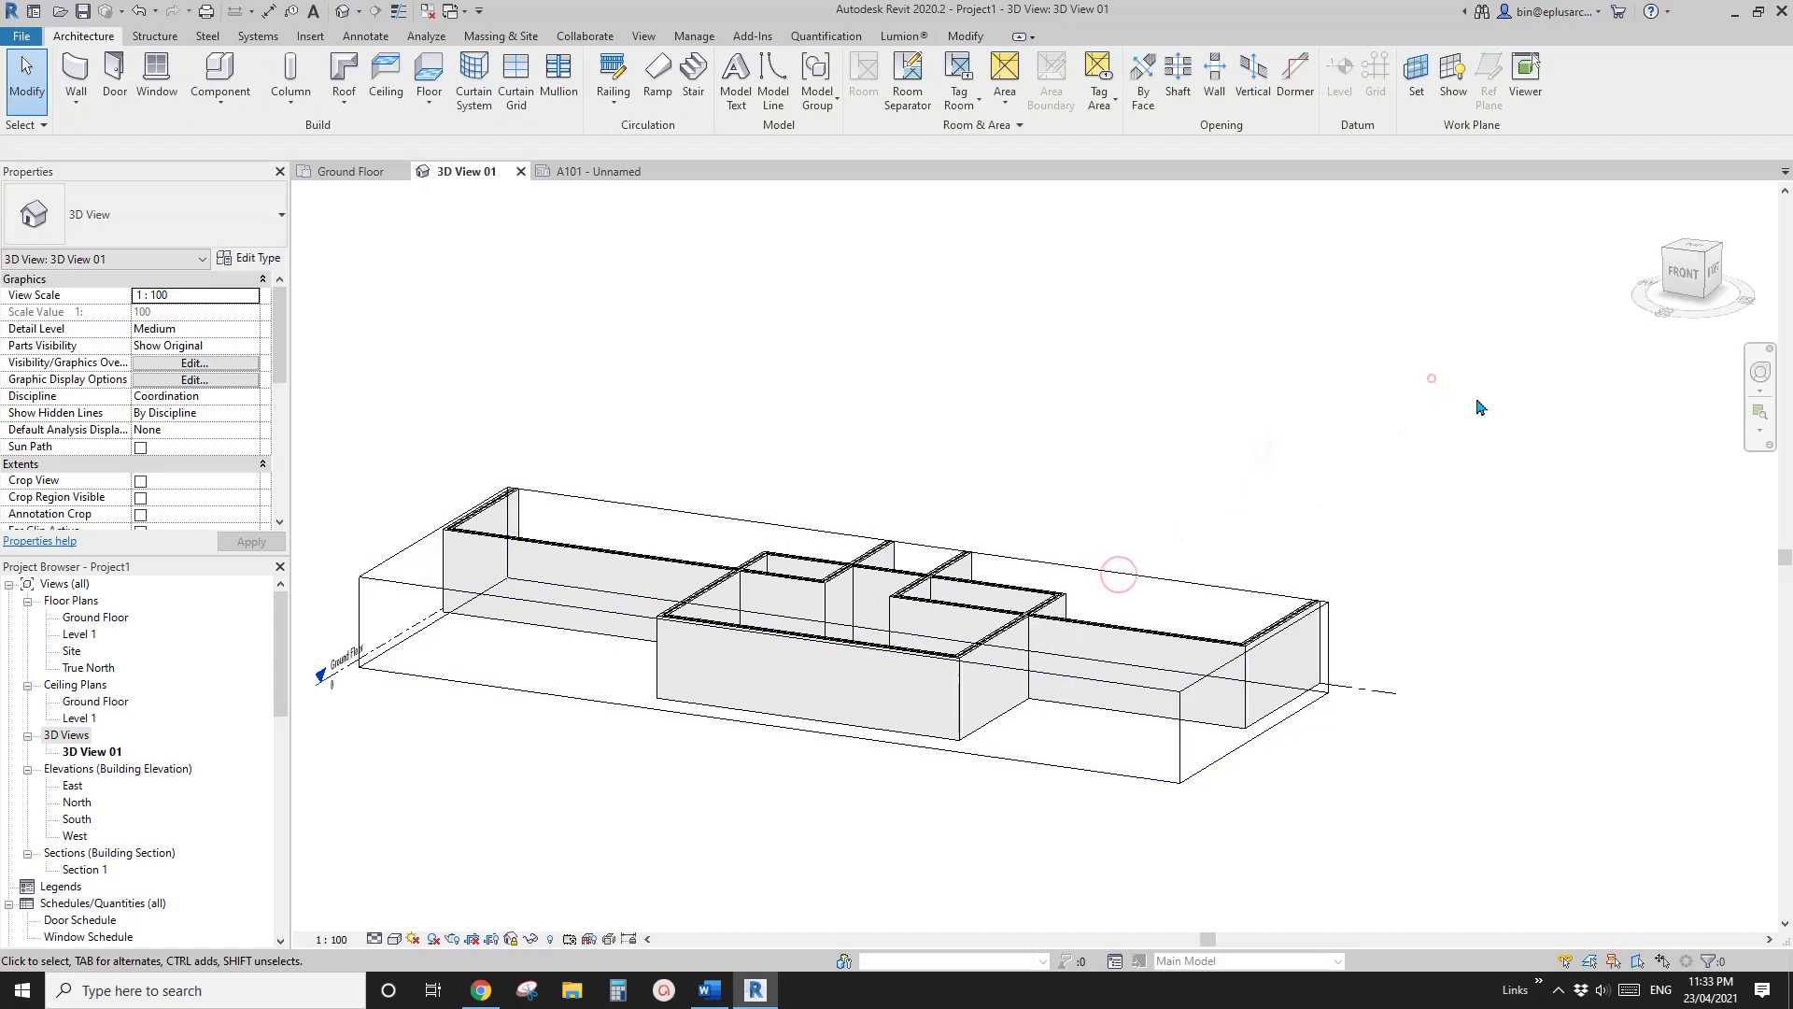
click(1049, 561)
click(1145, 467)
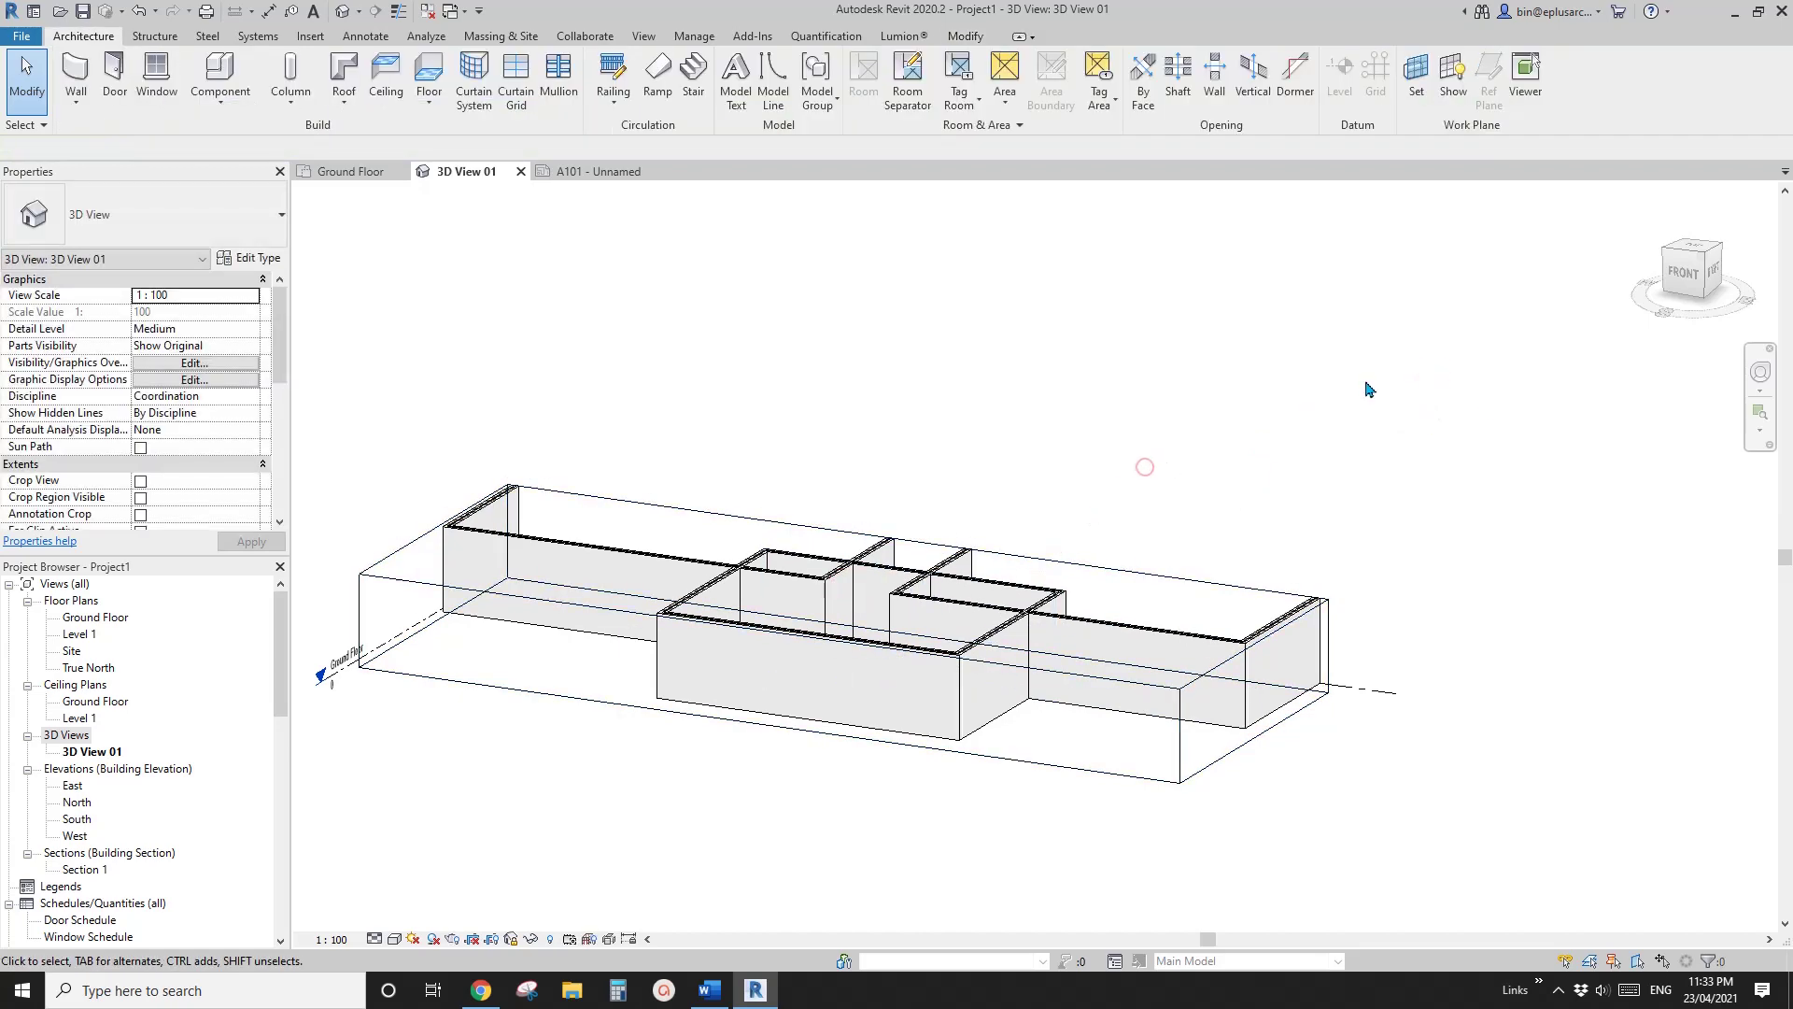
click(1393, 370)
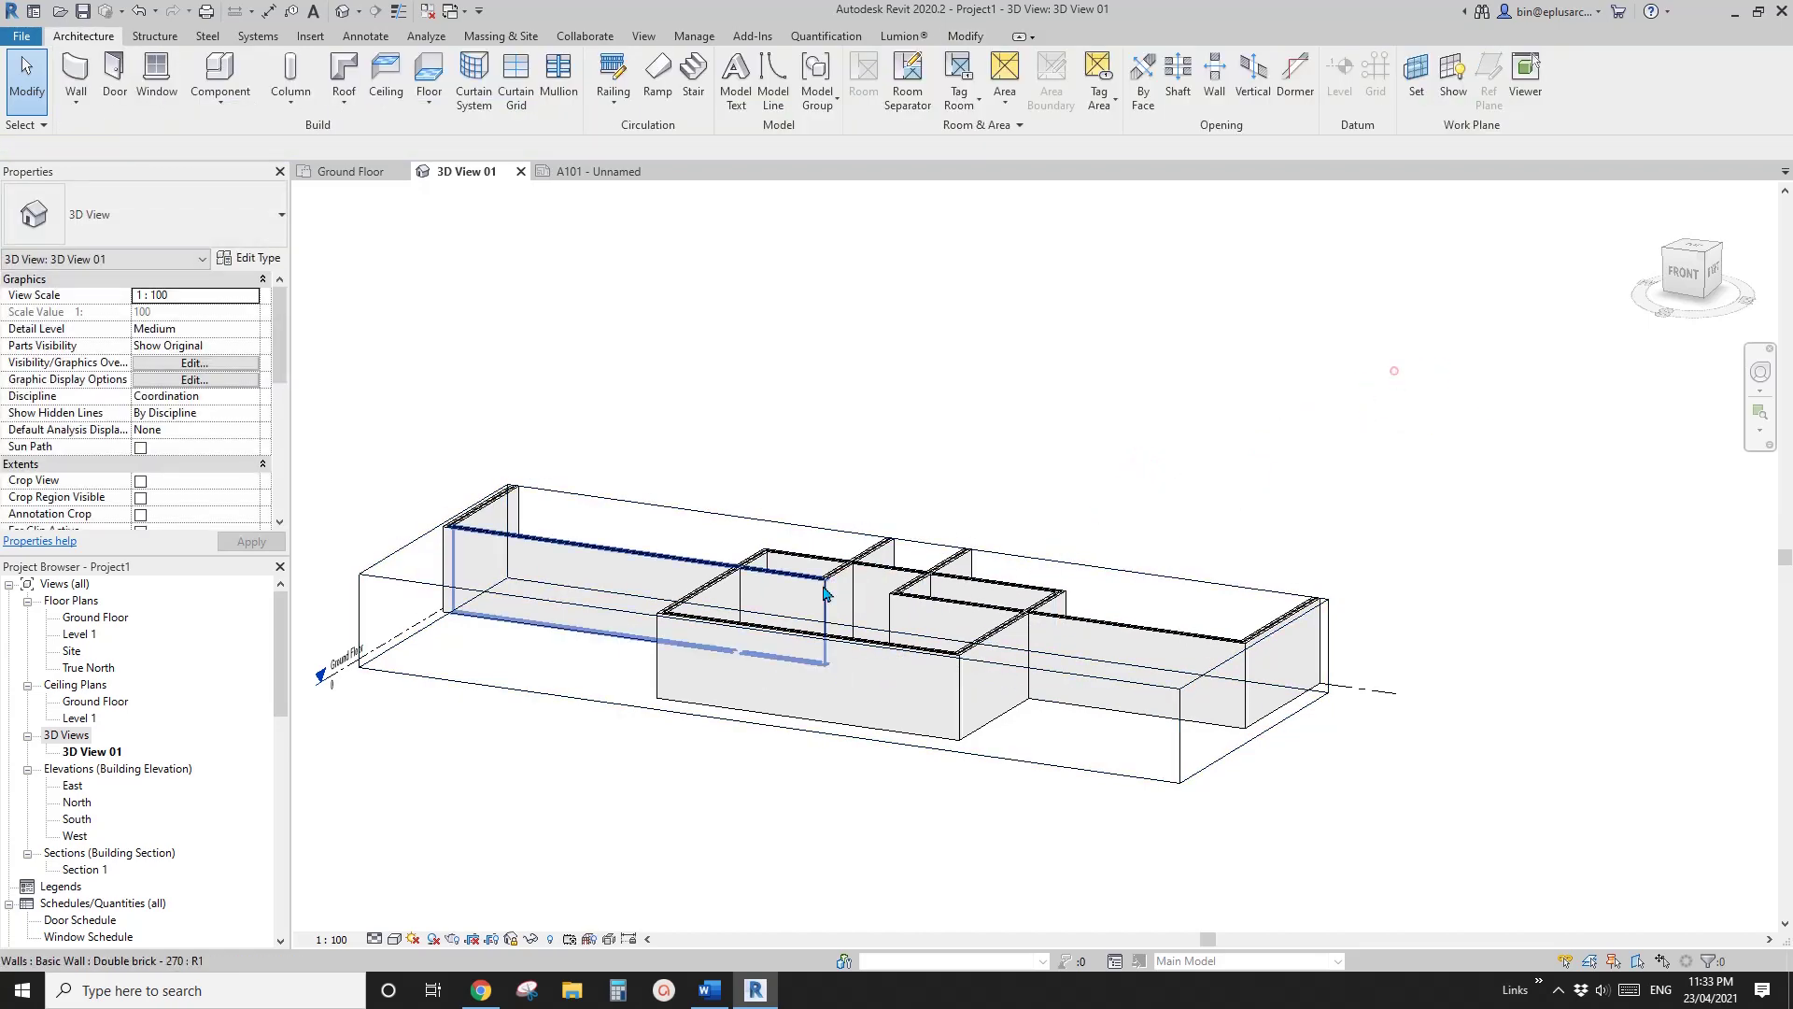
Duplicate 3D View 01 without detailing and rename the copy 3D View 02
right_click(94, 751)
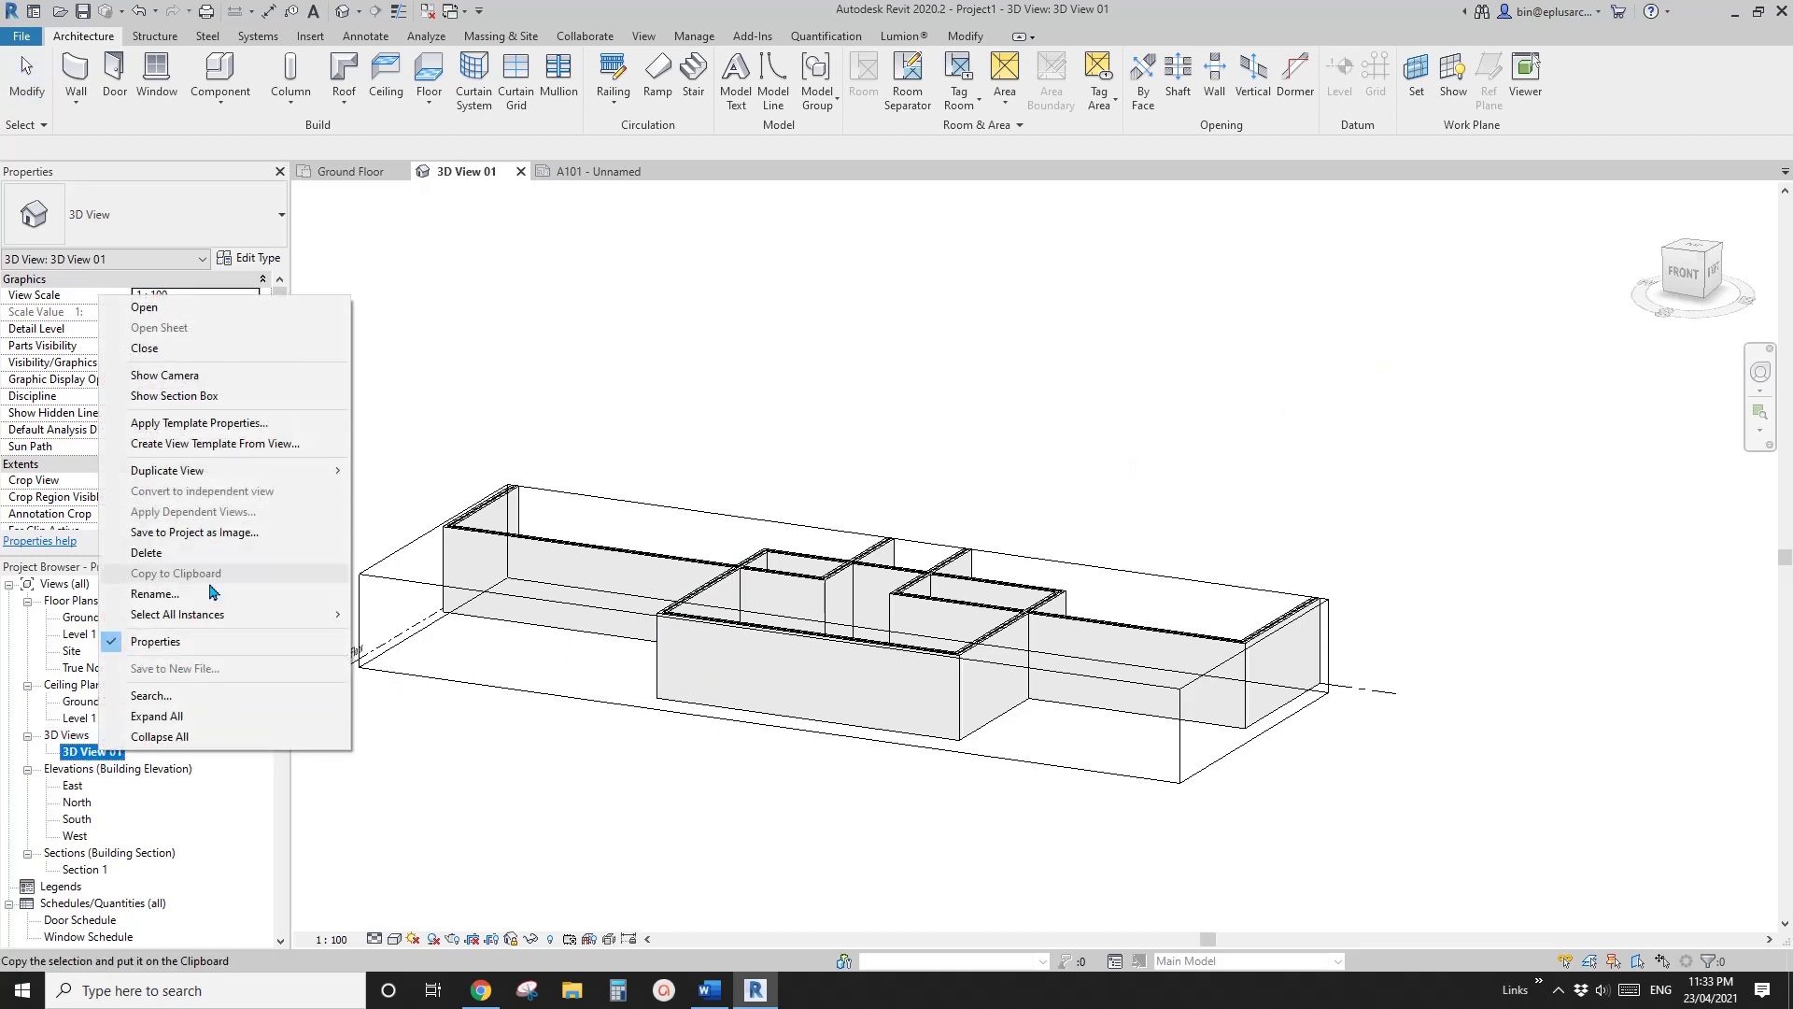
click(203, 470)
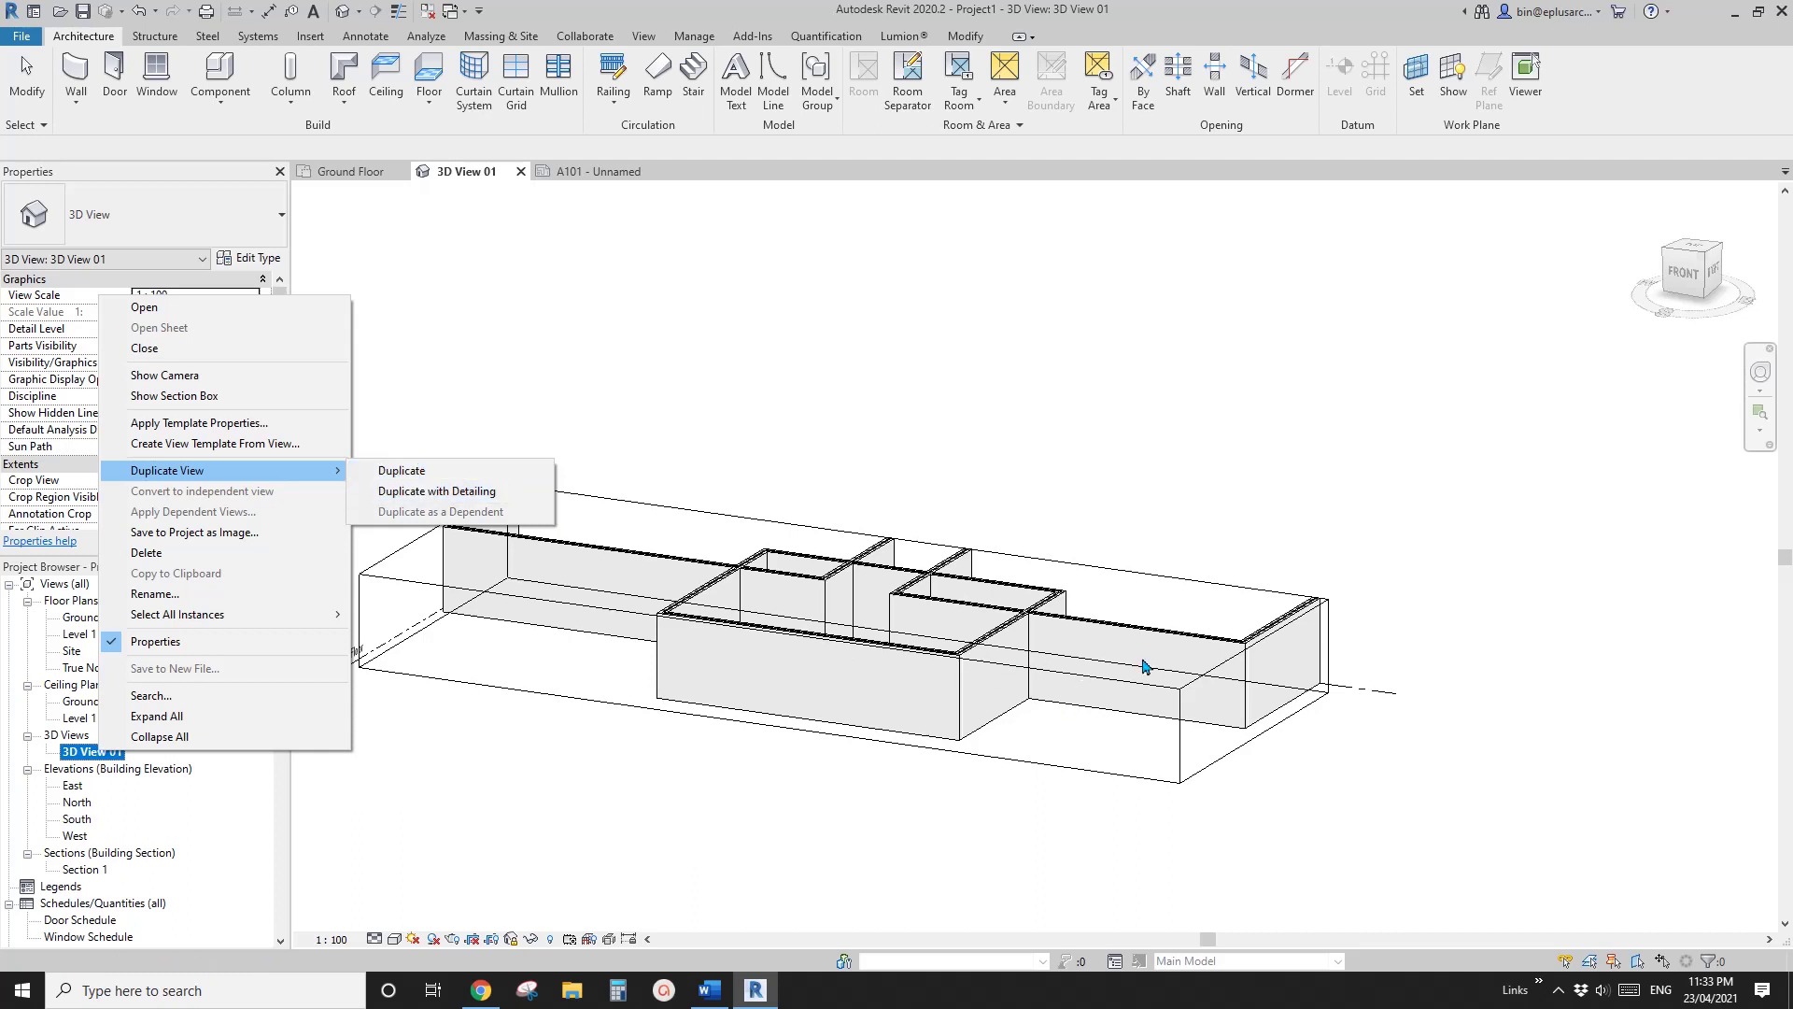
click(419, 478)
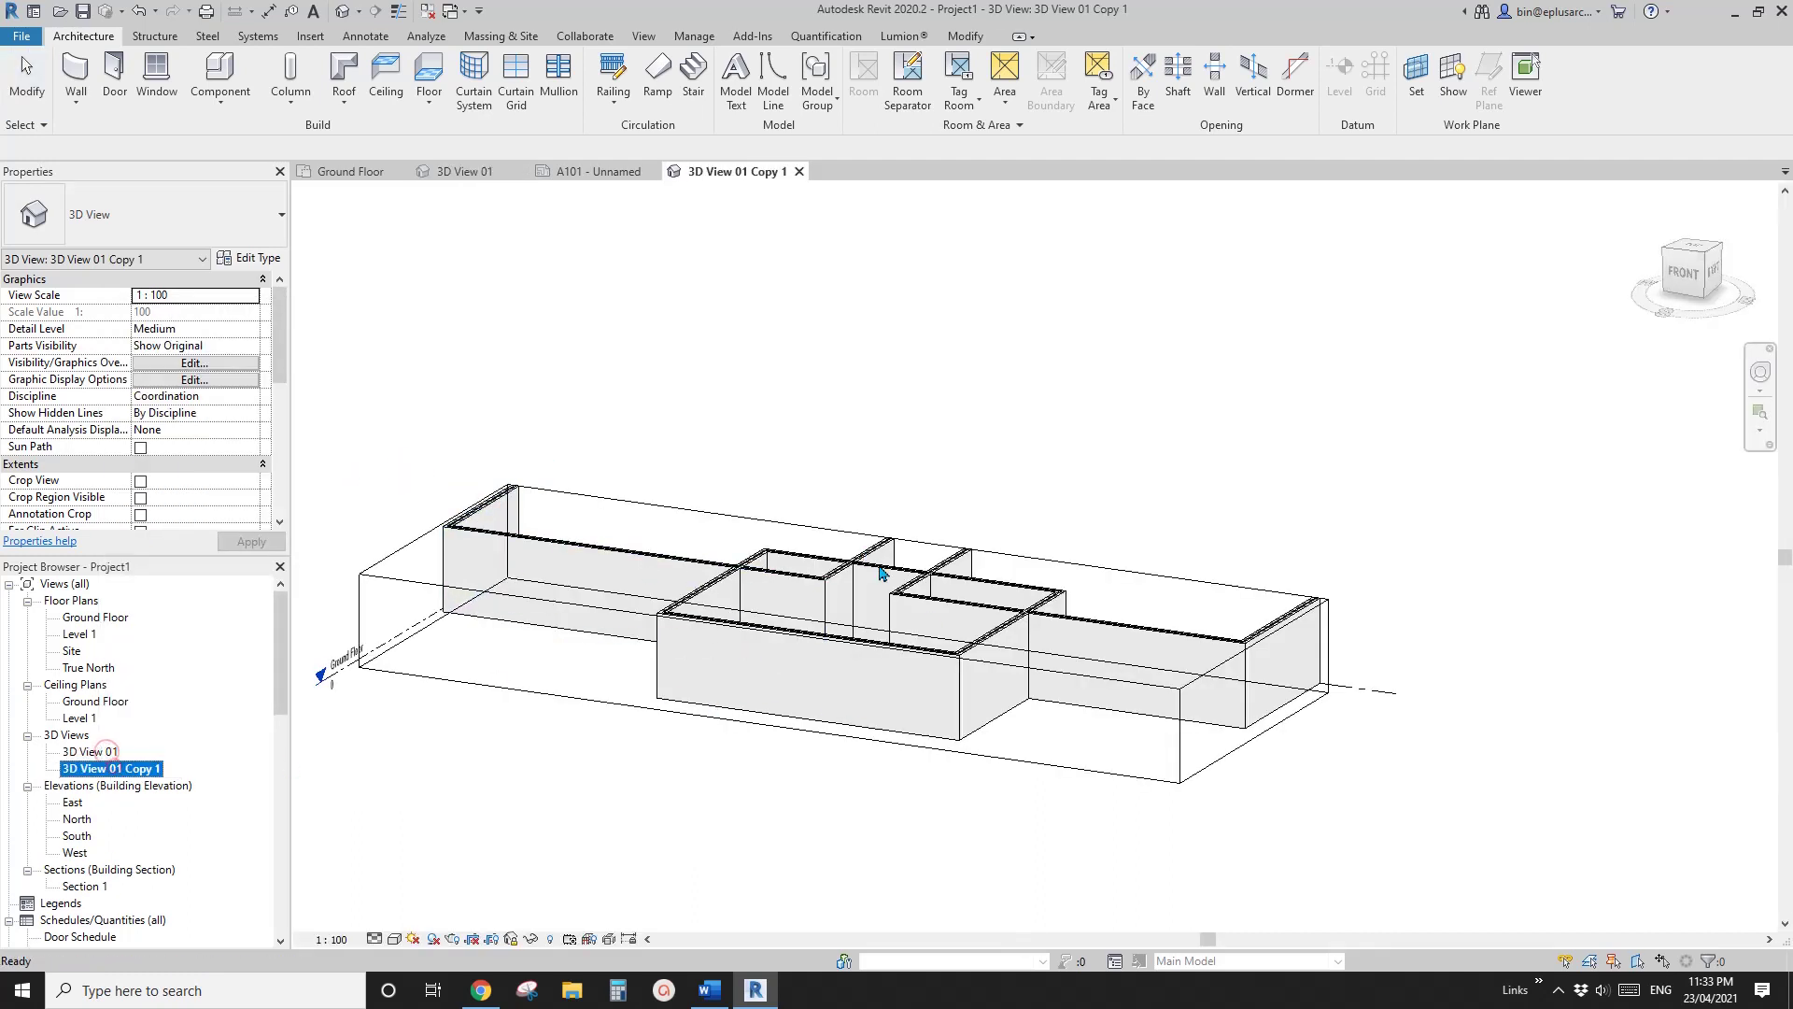
middle_drag(567, 769, 923, 831)
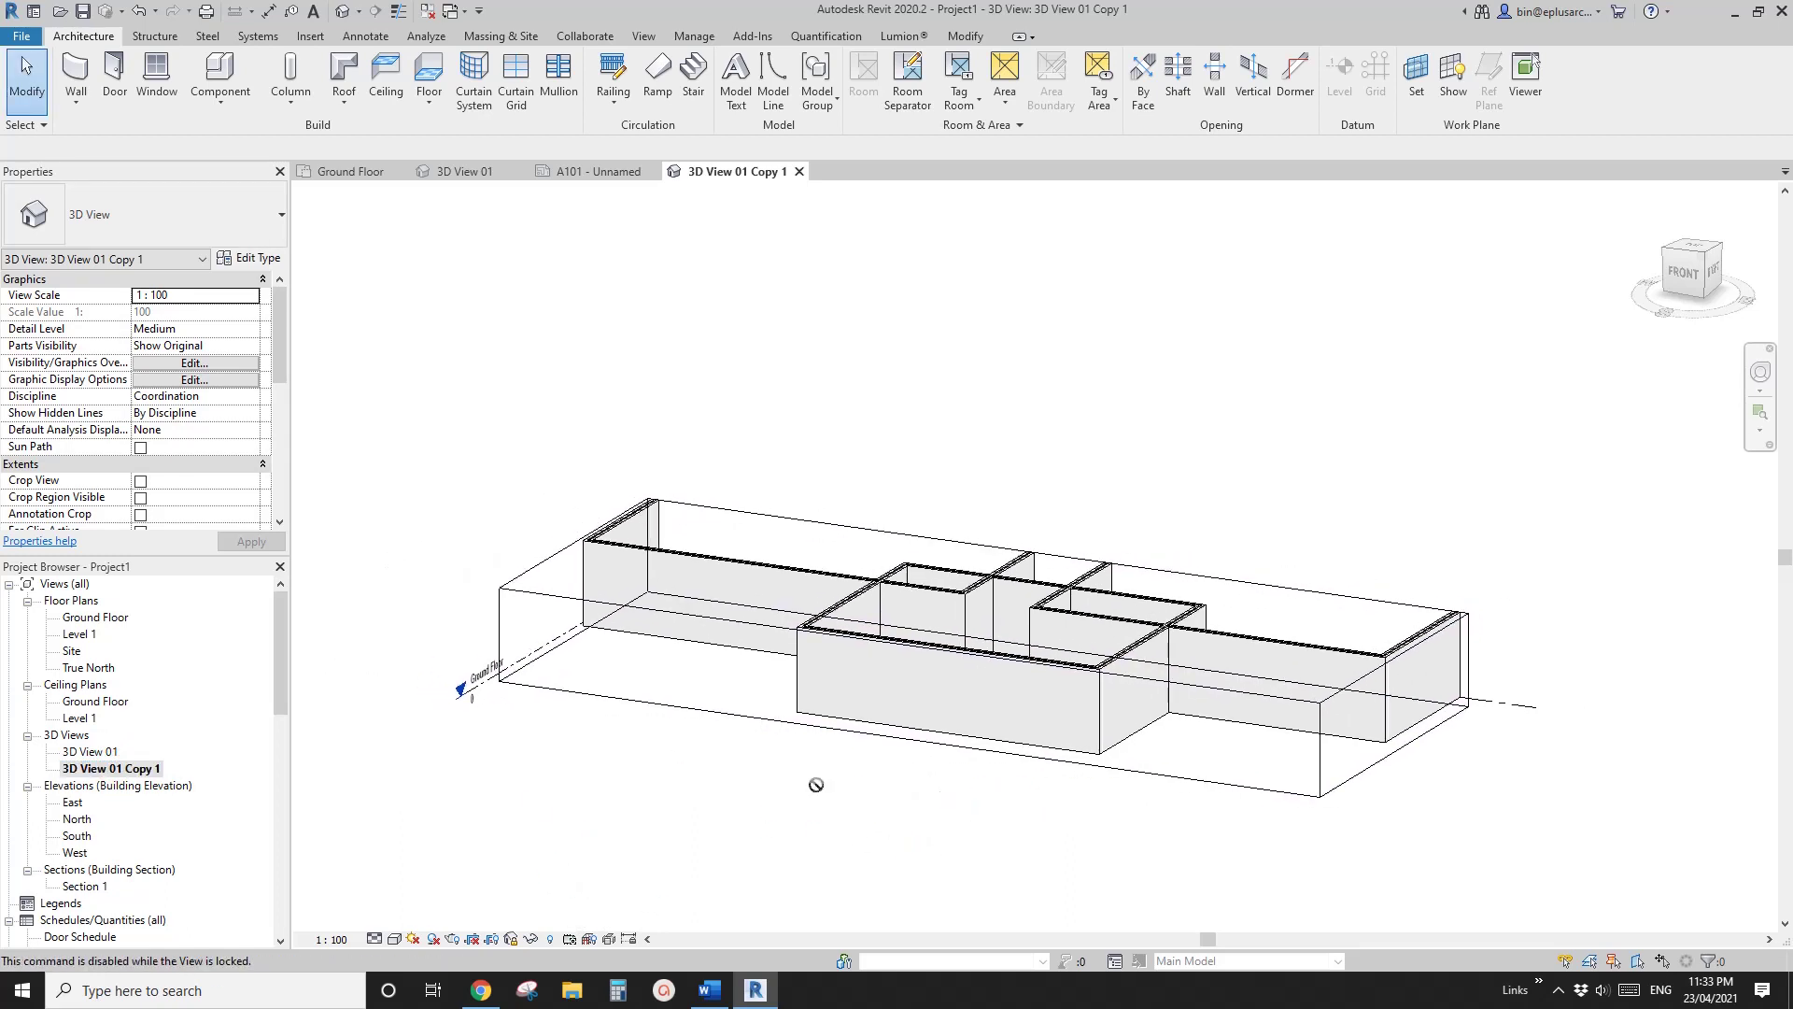
scroll(149, 761, down, 1)
right_click(142, 752)
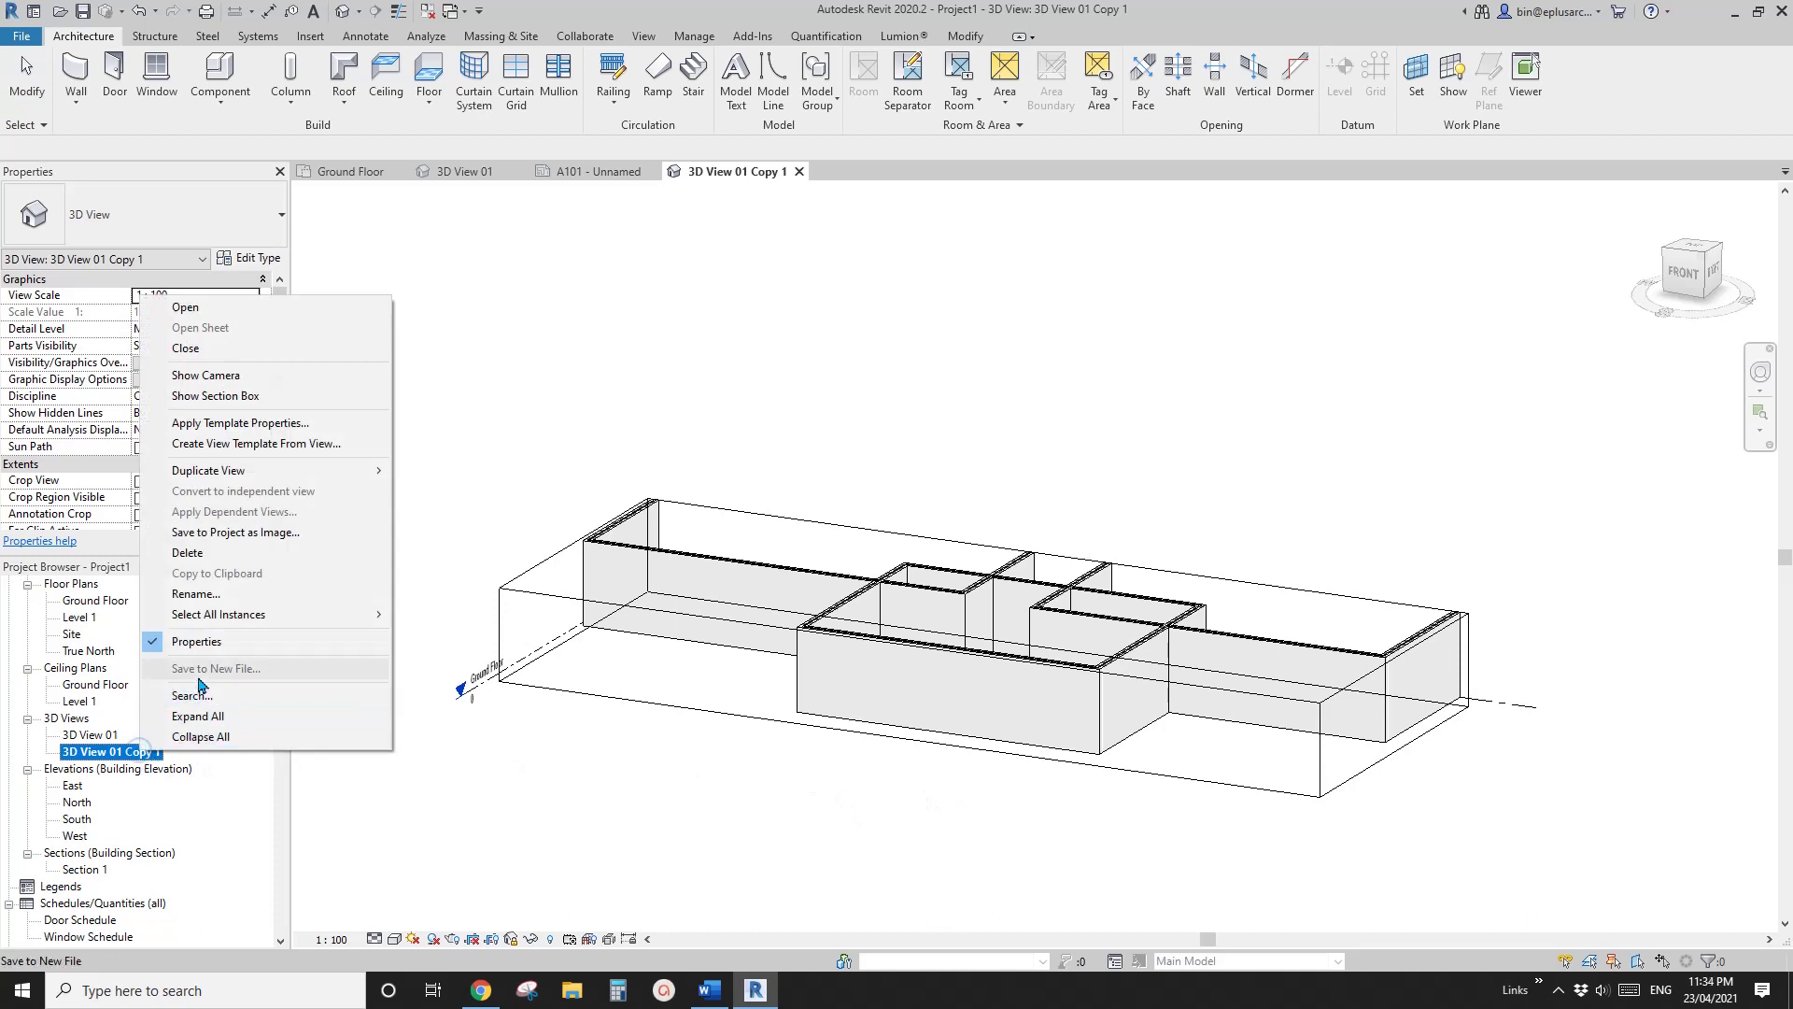
click(215, 598)
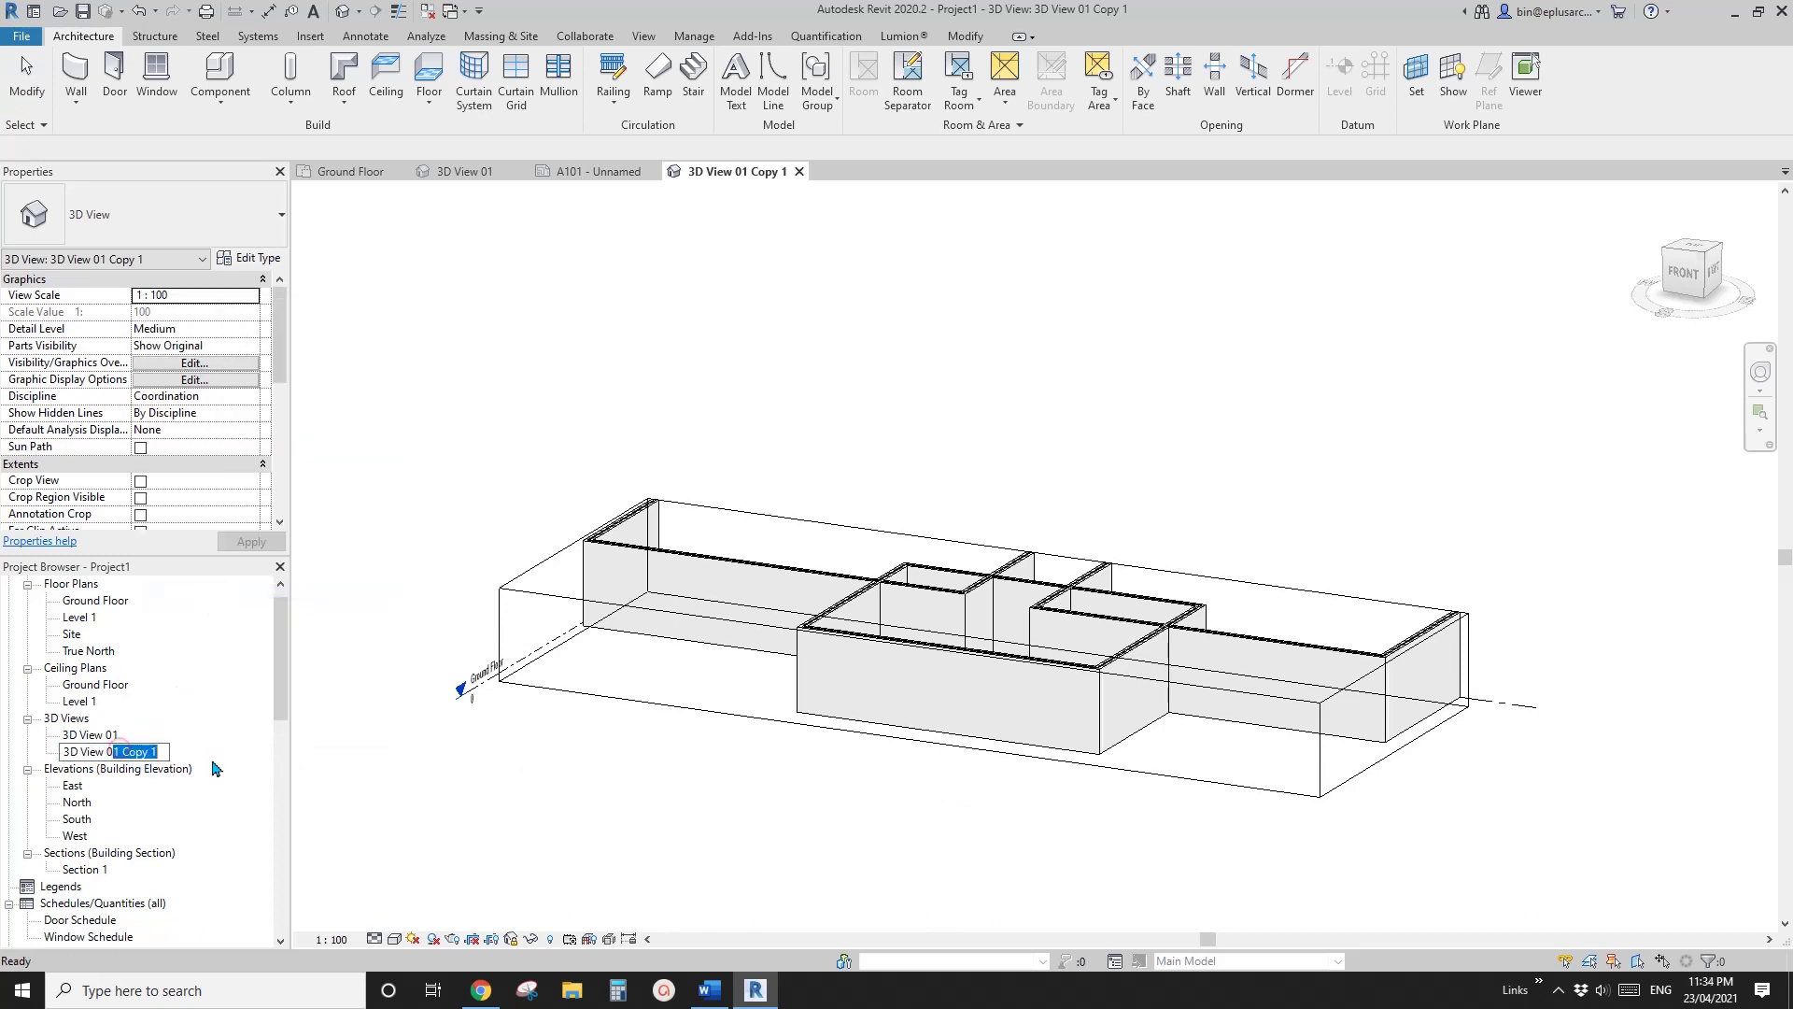
click(372, 567)
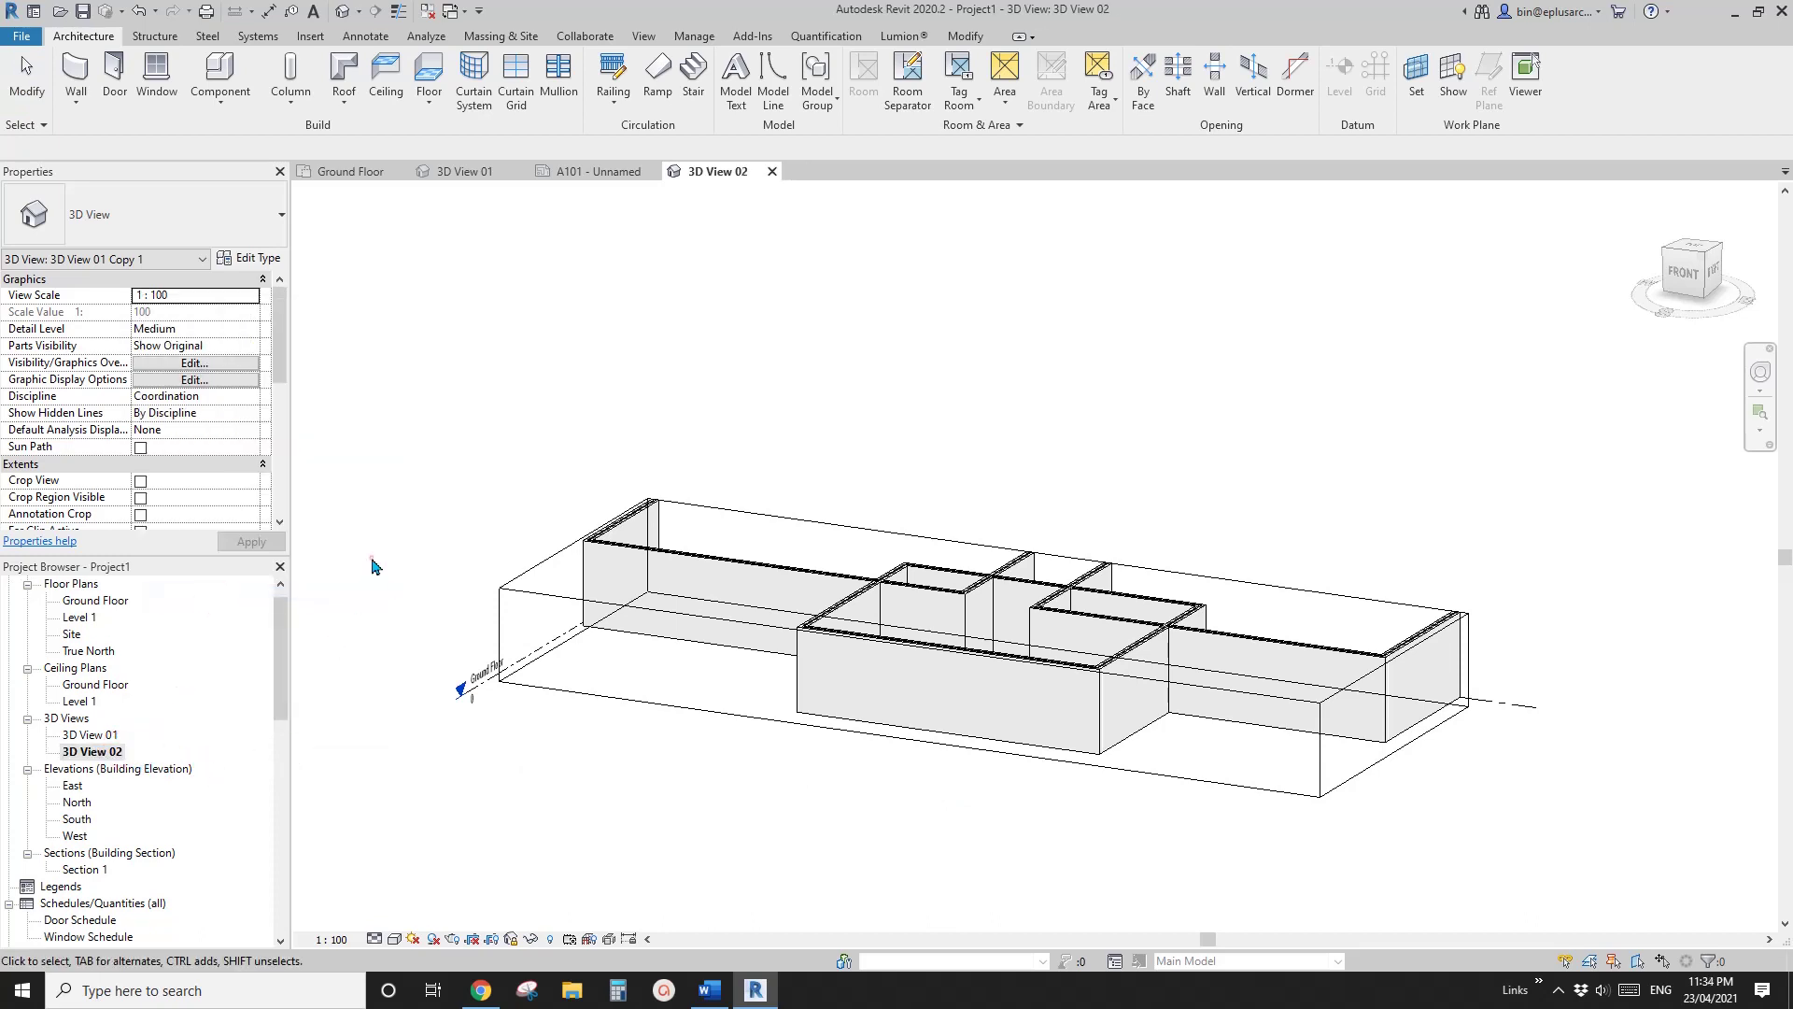
Extend the section box in 3D View 02 to the rear and left to take in the back and left wall blocks
click(716, 776)
click(760, 627)
middle_drag(842, 715, 652, 767)
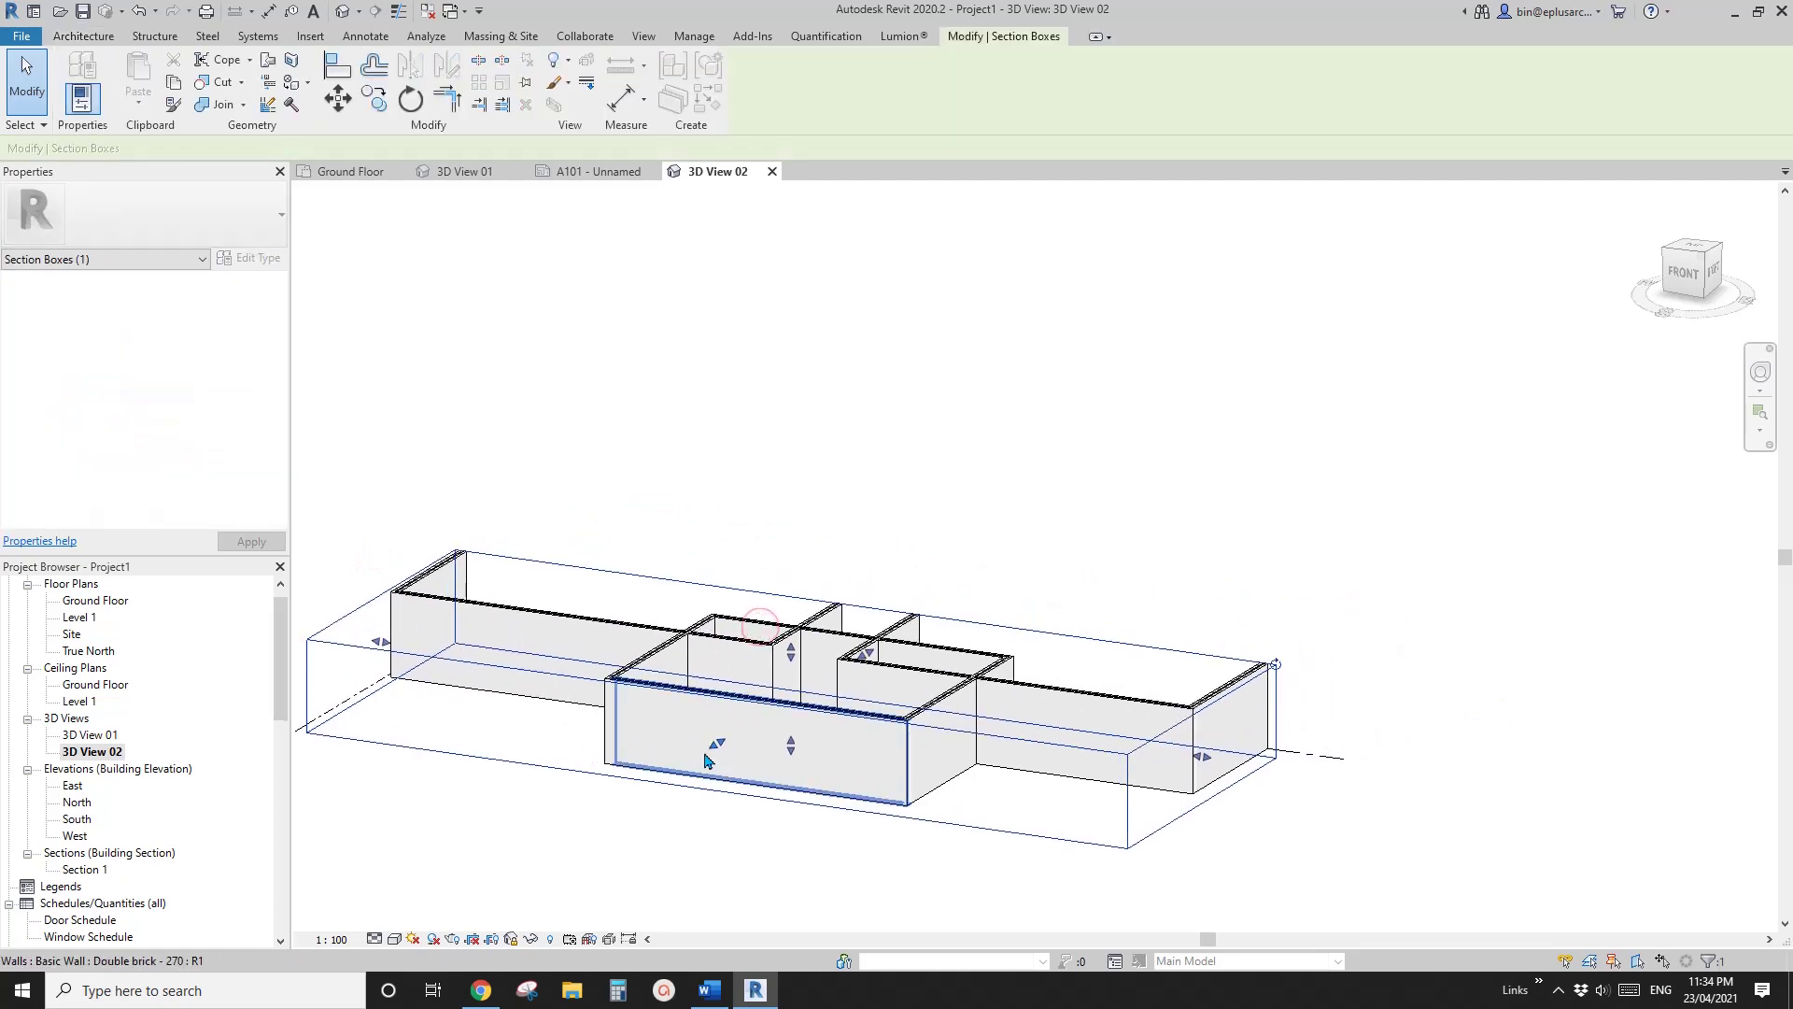
drag(865, 652, 1116, 502)
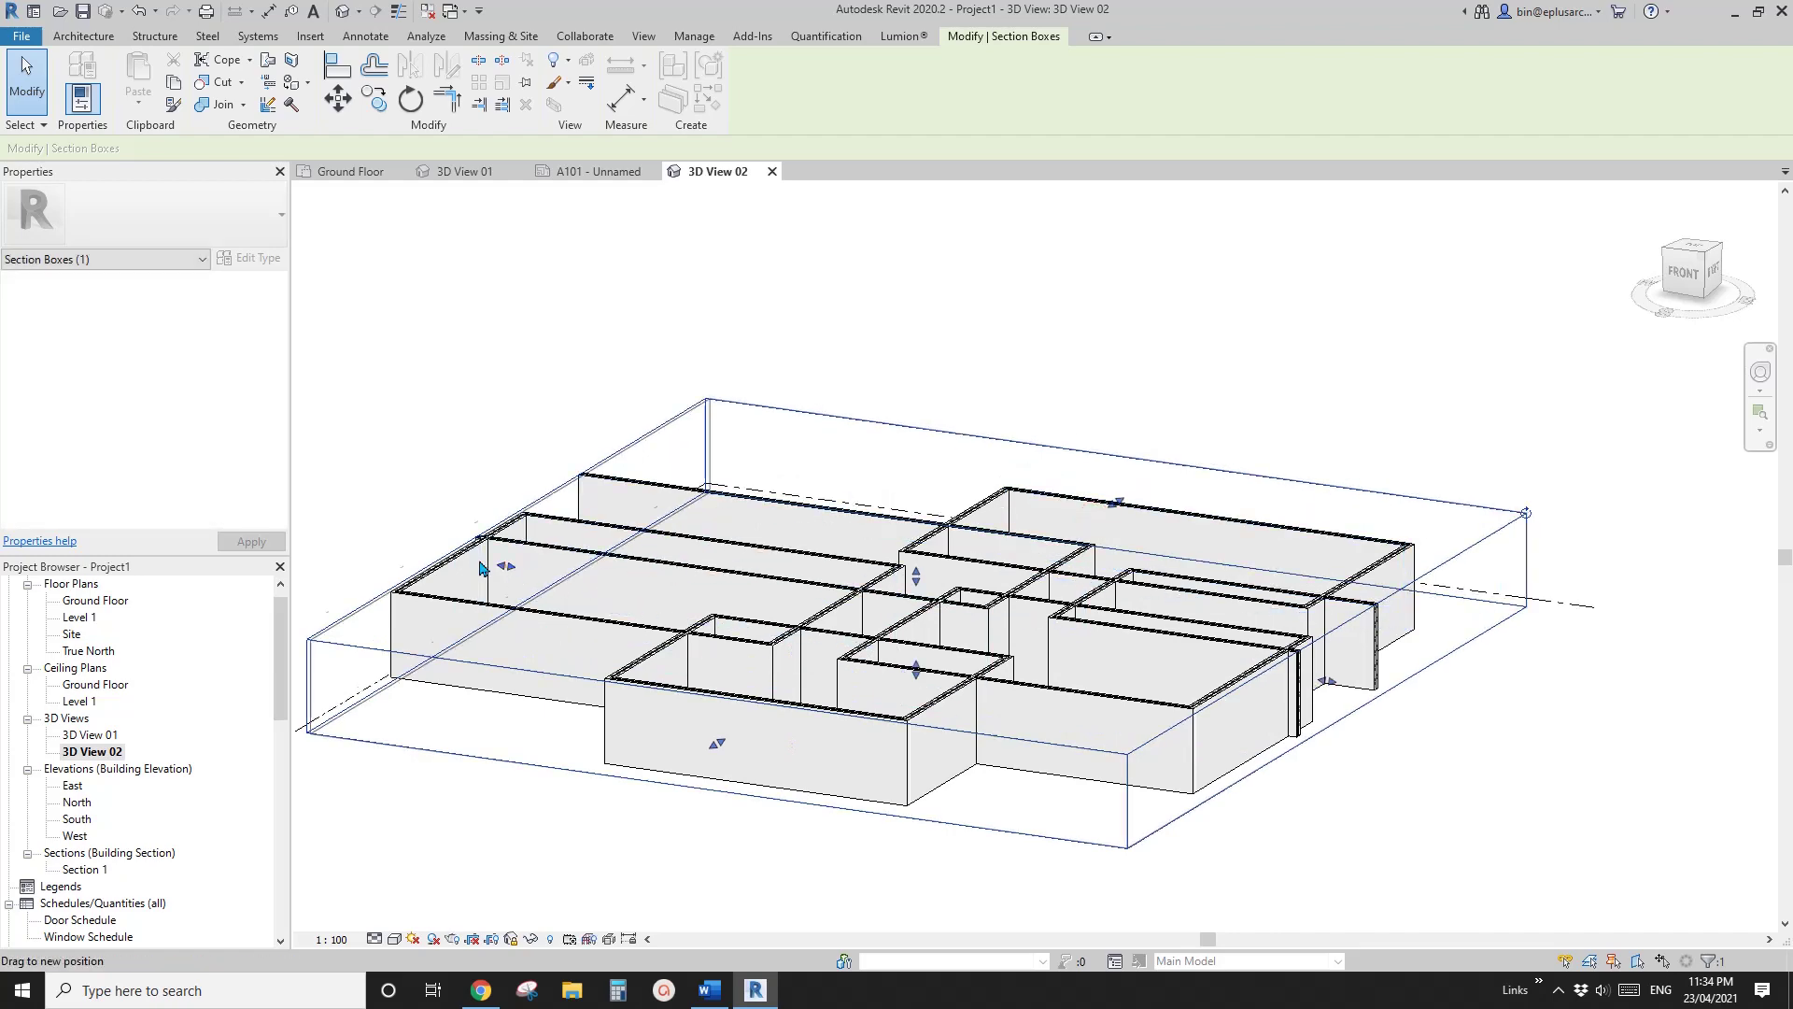
drag(481, 566, 378, 550)
scroll(523, 458, up, 1)
scroll(560, 481, down, 3)
middle_drag(566, 553, 636, 556)
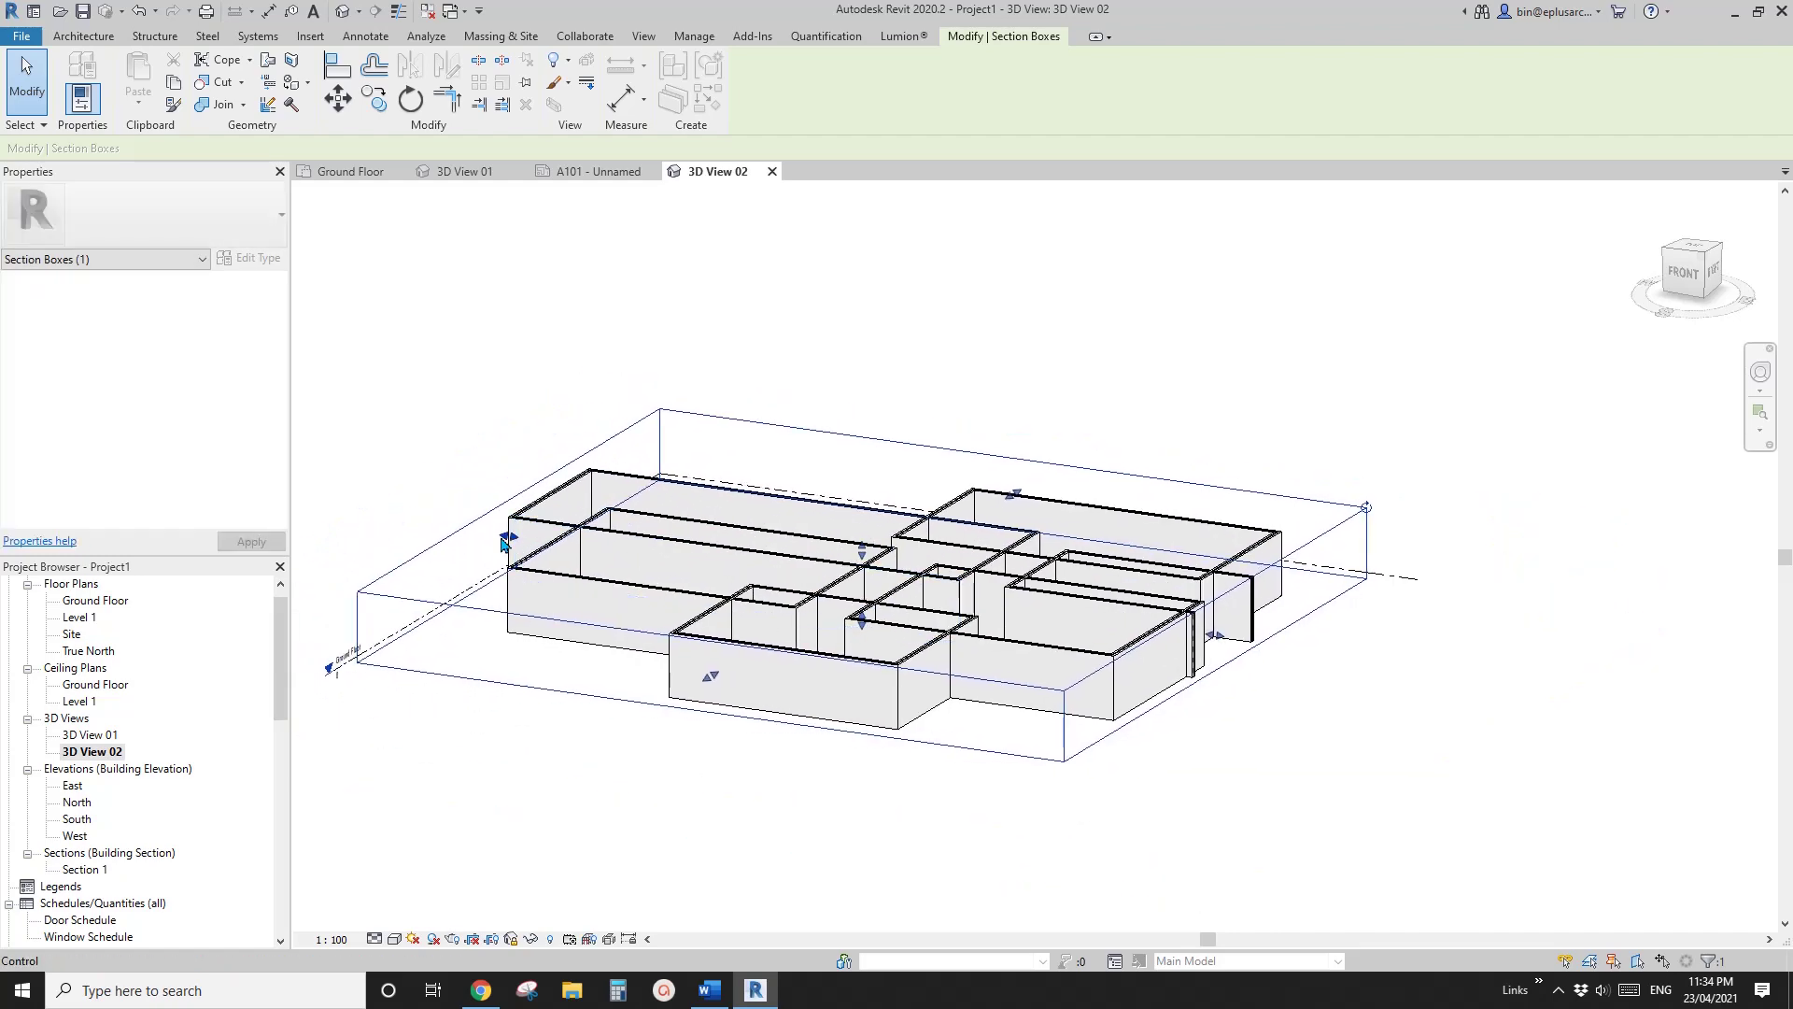
drag(502, 541, 489, 537)
Move the section box's front face back through the front wall blocks in 3D View 02, and compare the cut with 3D View 01
drag(705, 684, 831, 602)
scroll(887, 617, up, 2)
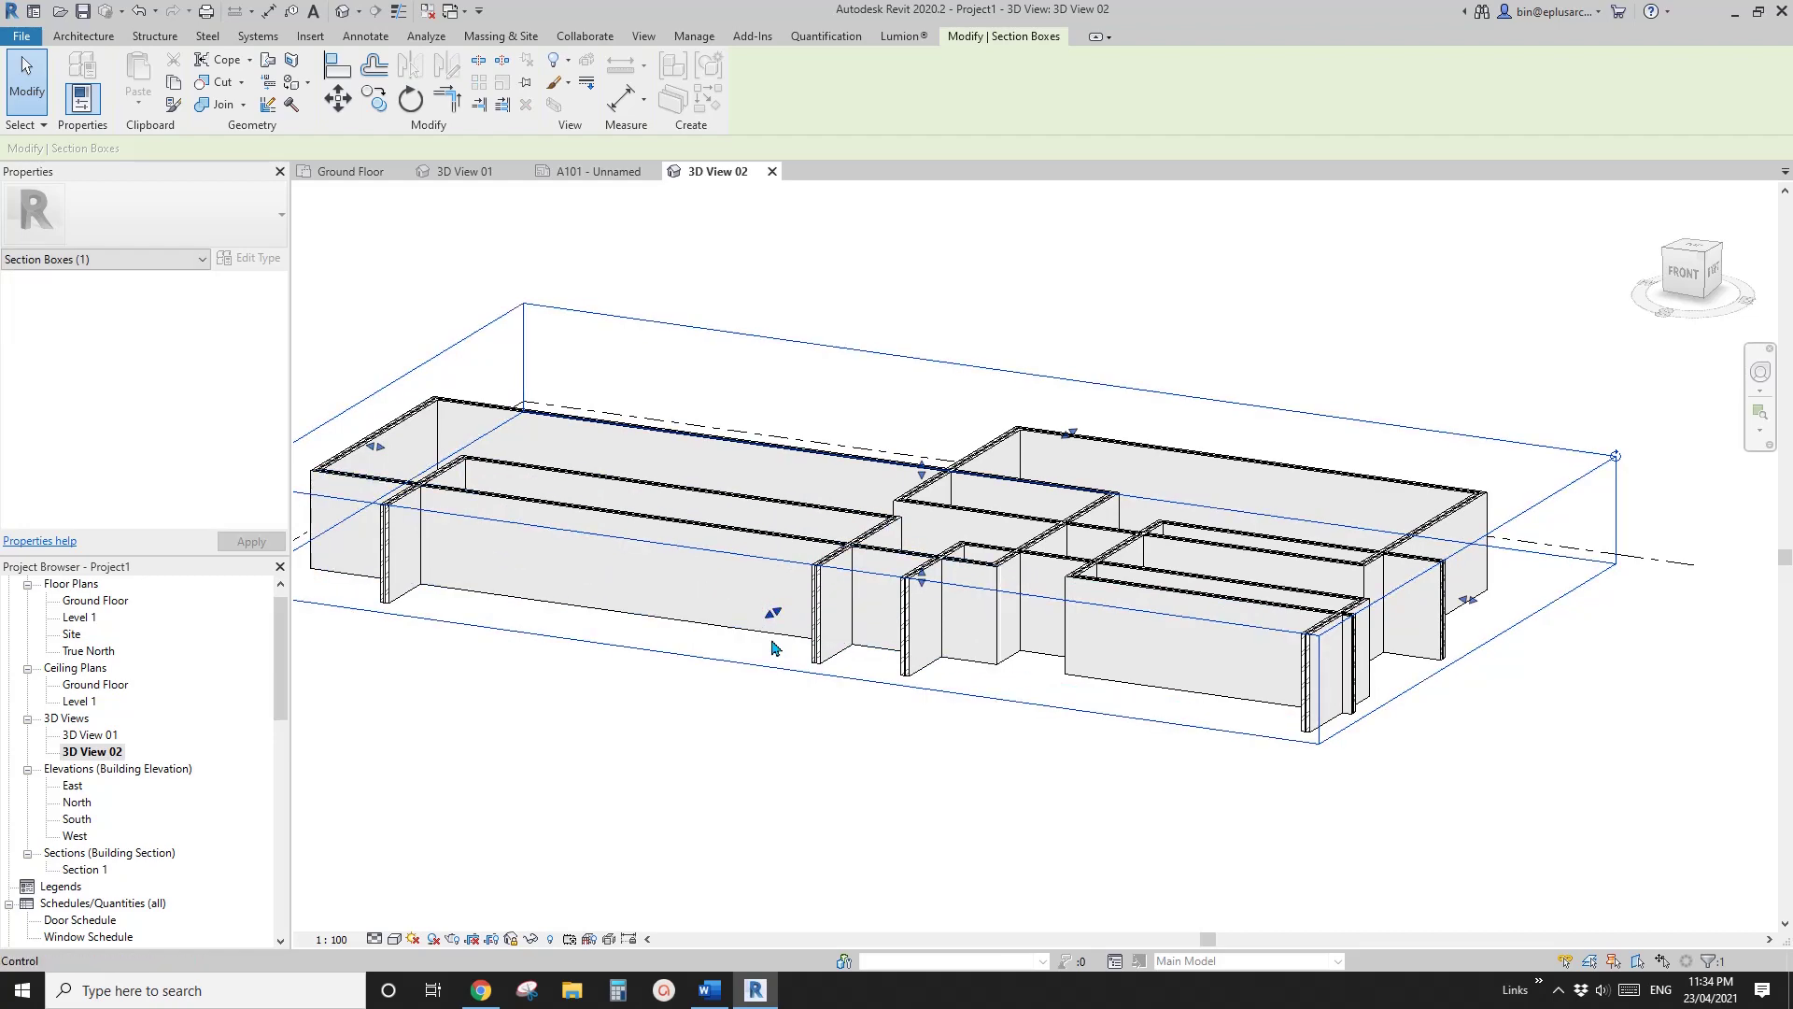
double_click(92, 734)
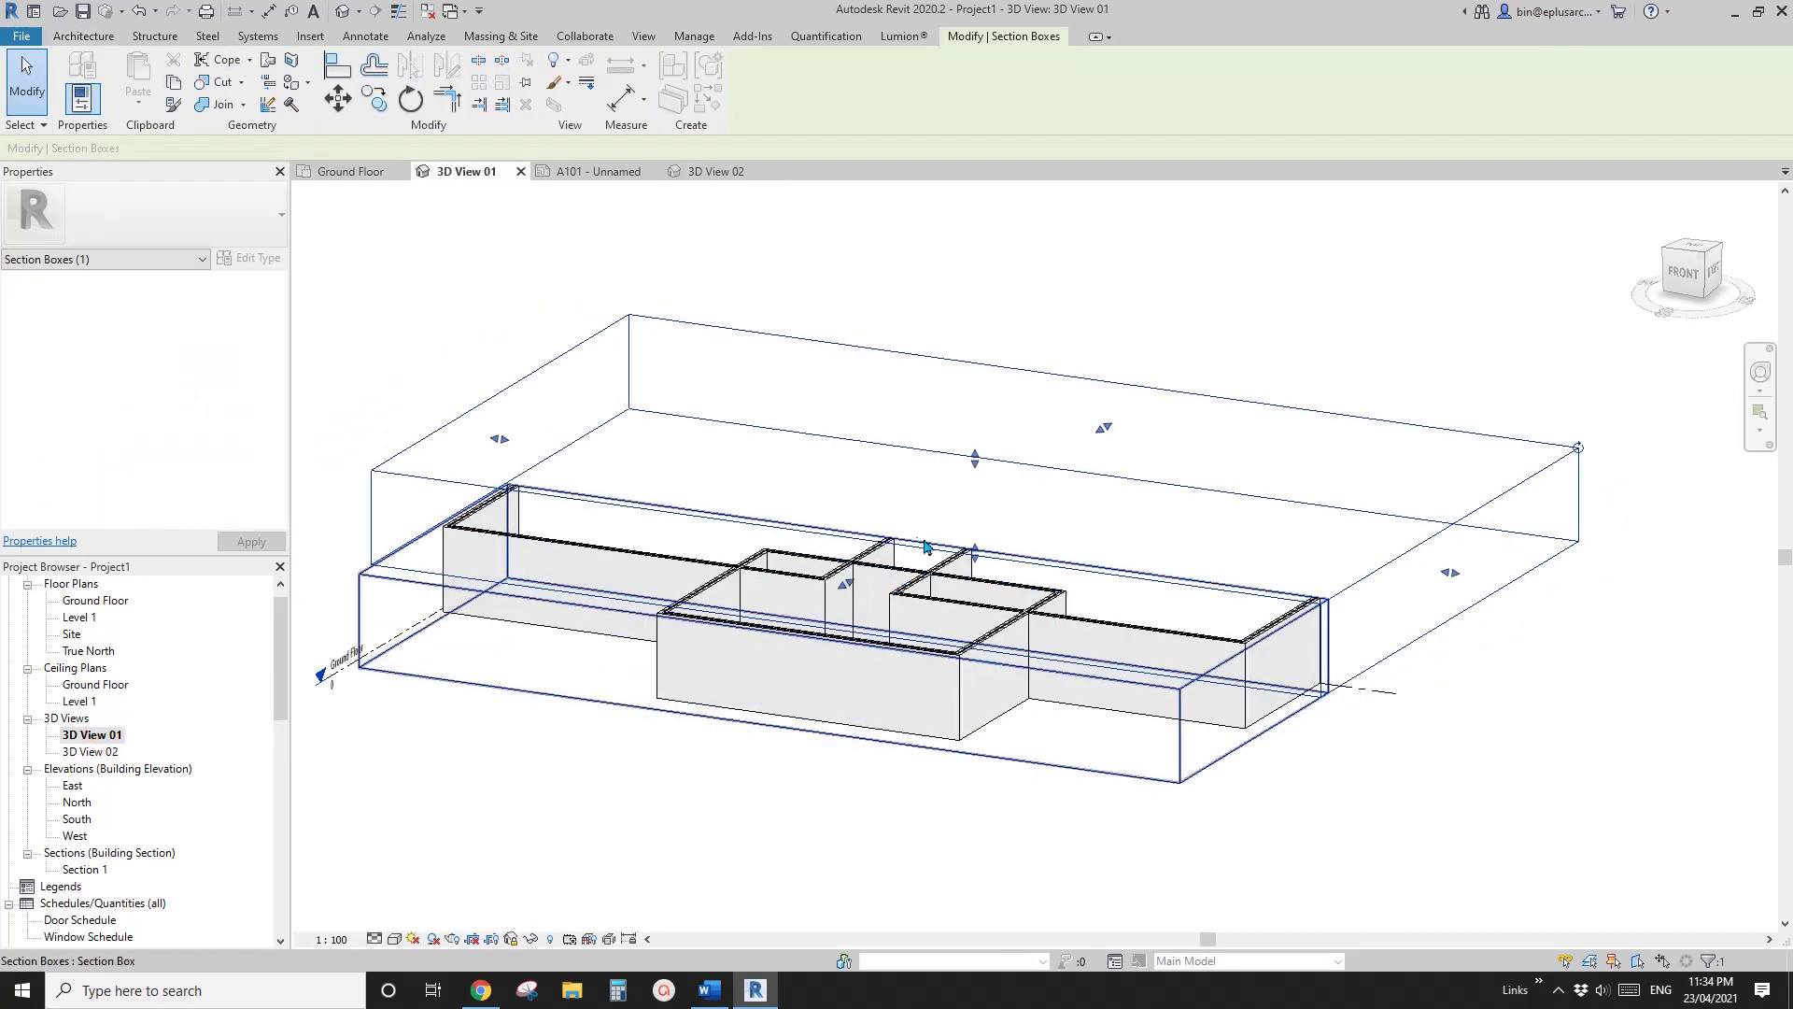
double_click(108, 753)
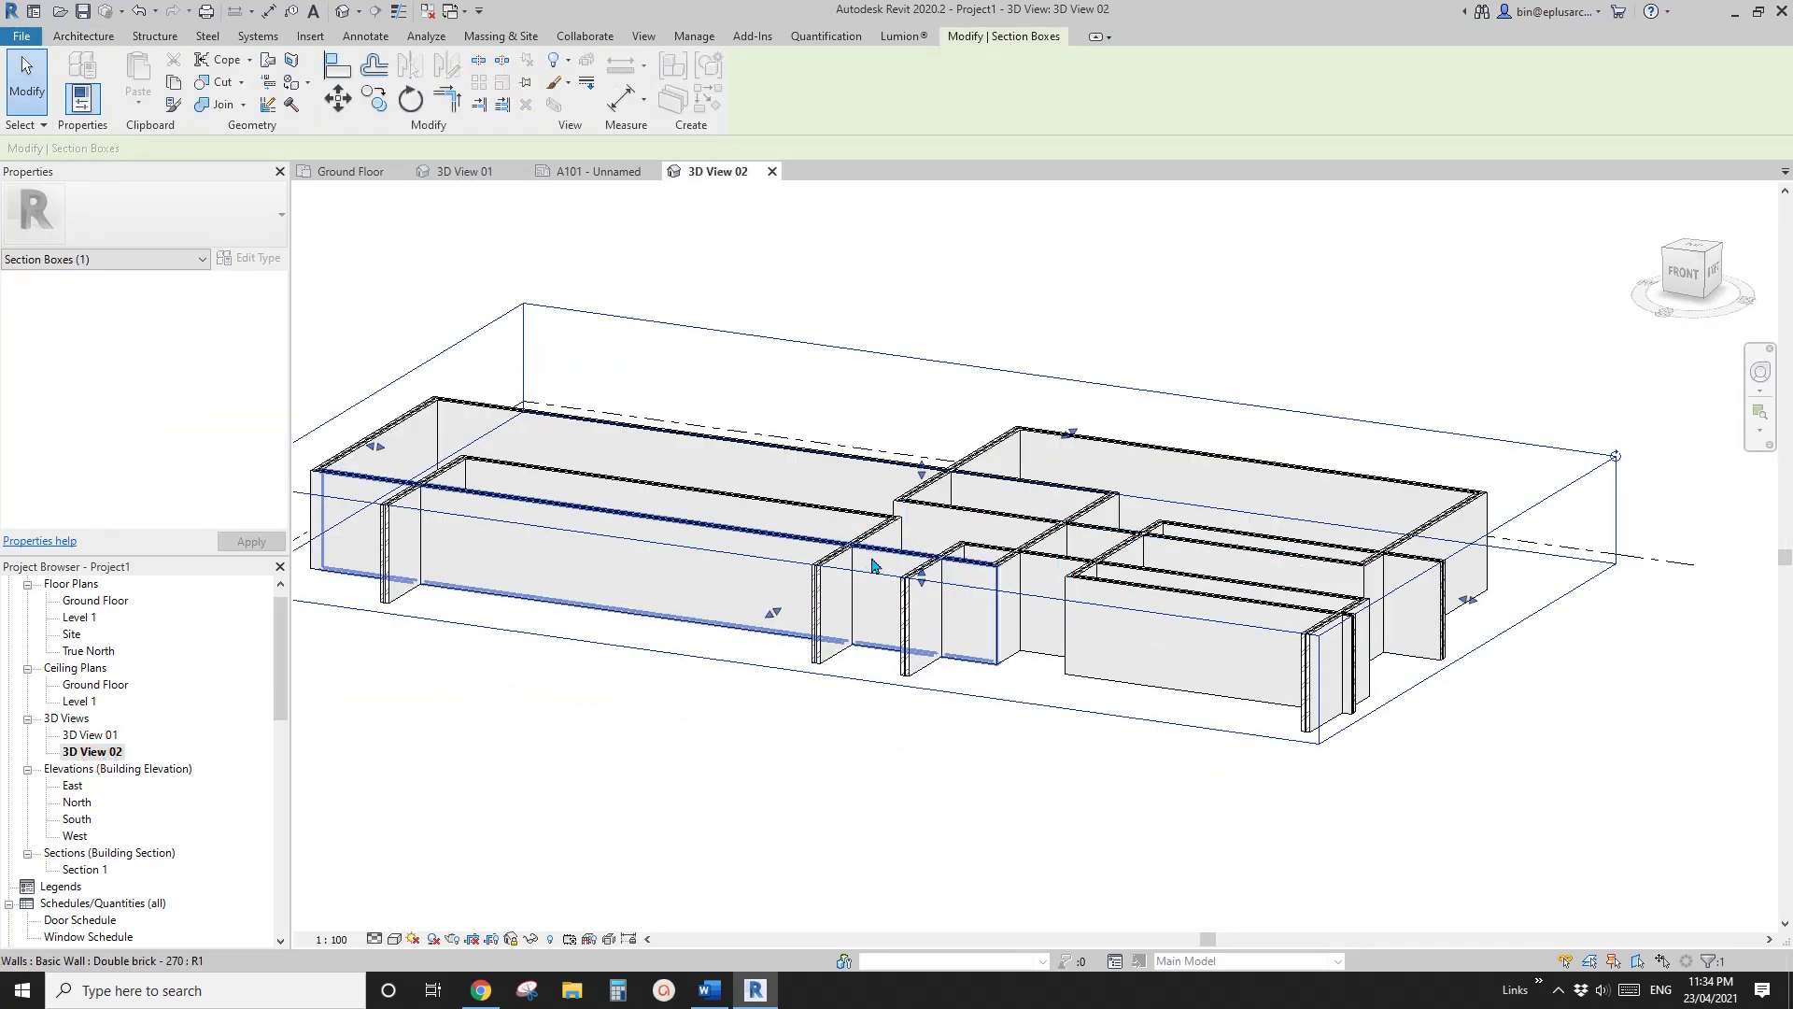
Nudge the section box's front face in 3D View 02 slightly further back through the front wall blocks
drag(770, 613, 783, 616)
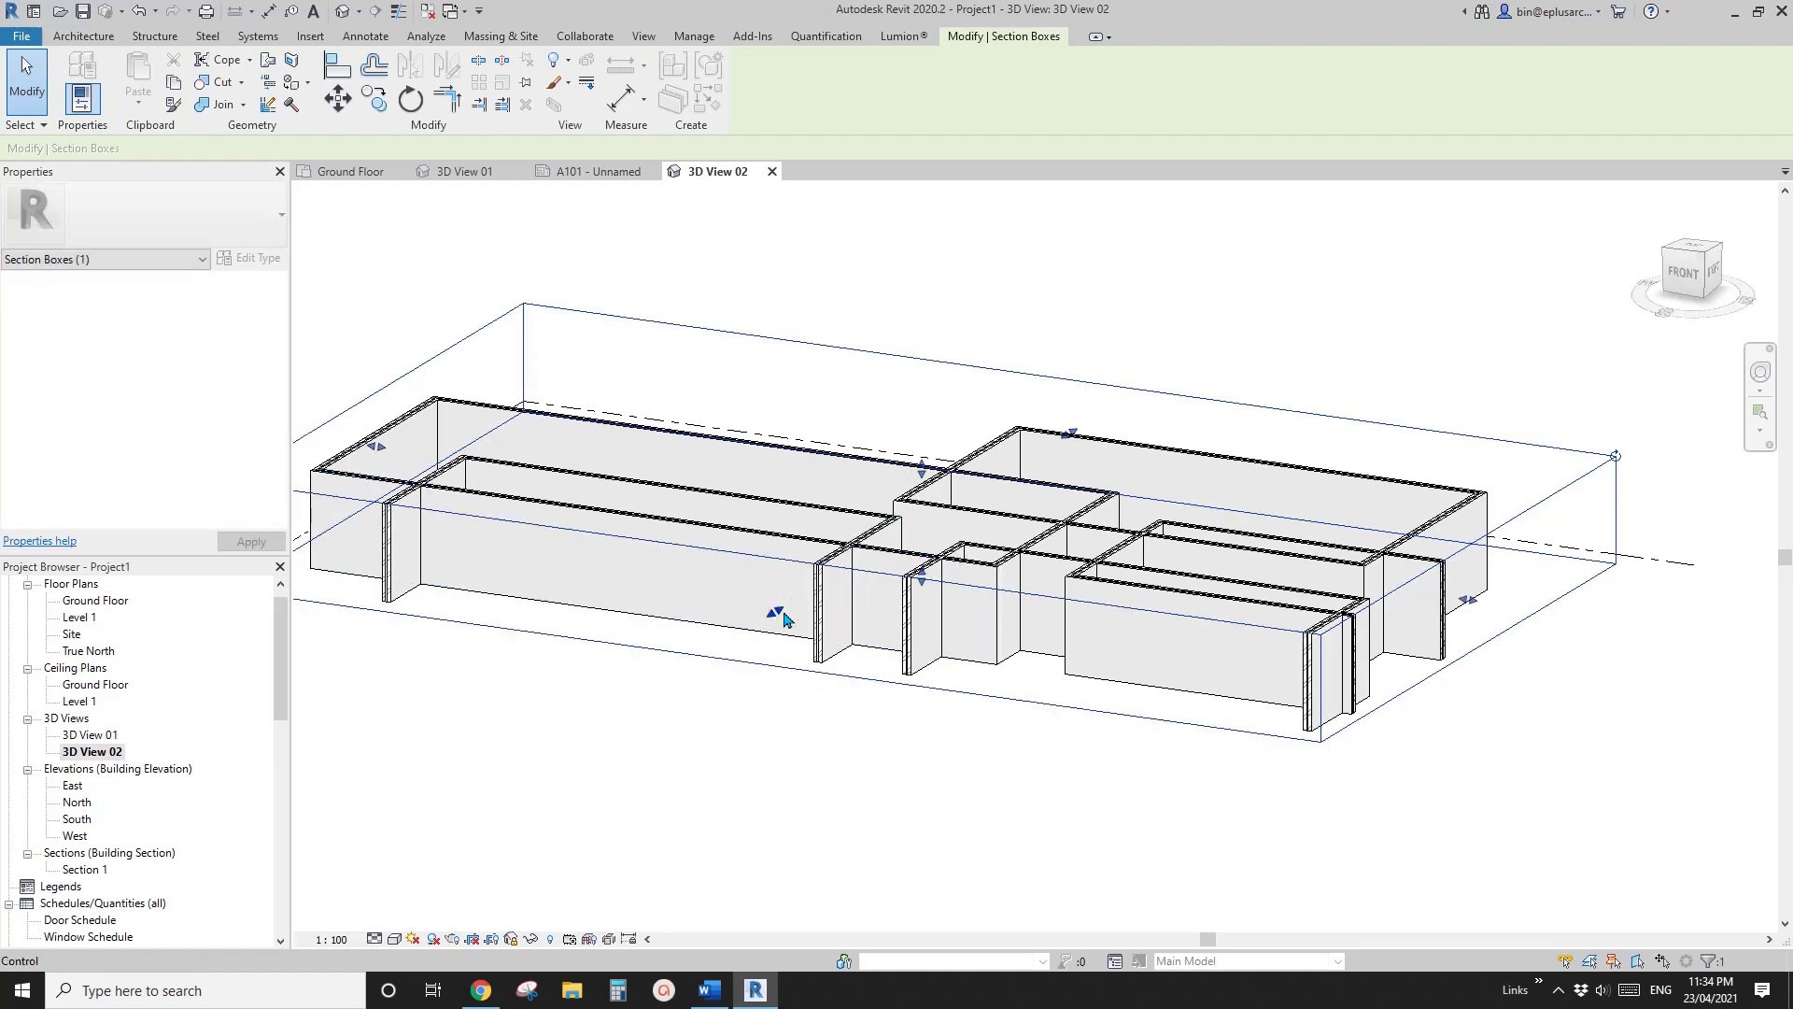
click(803, 695)
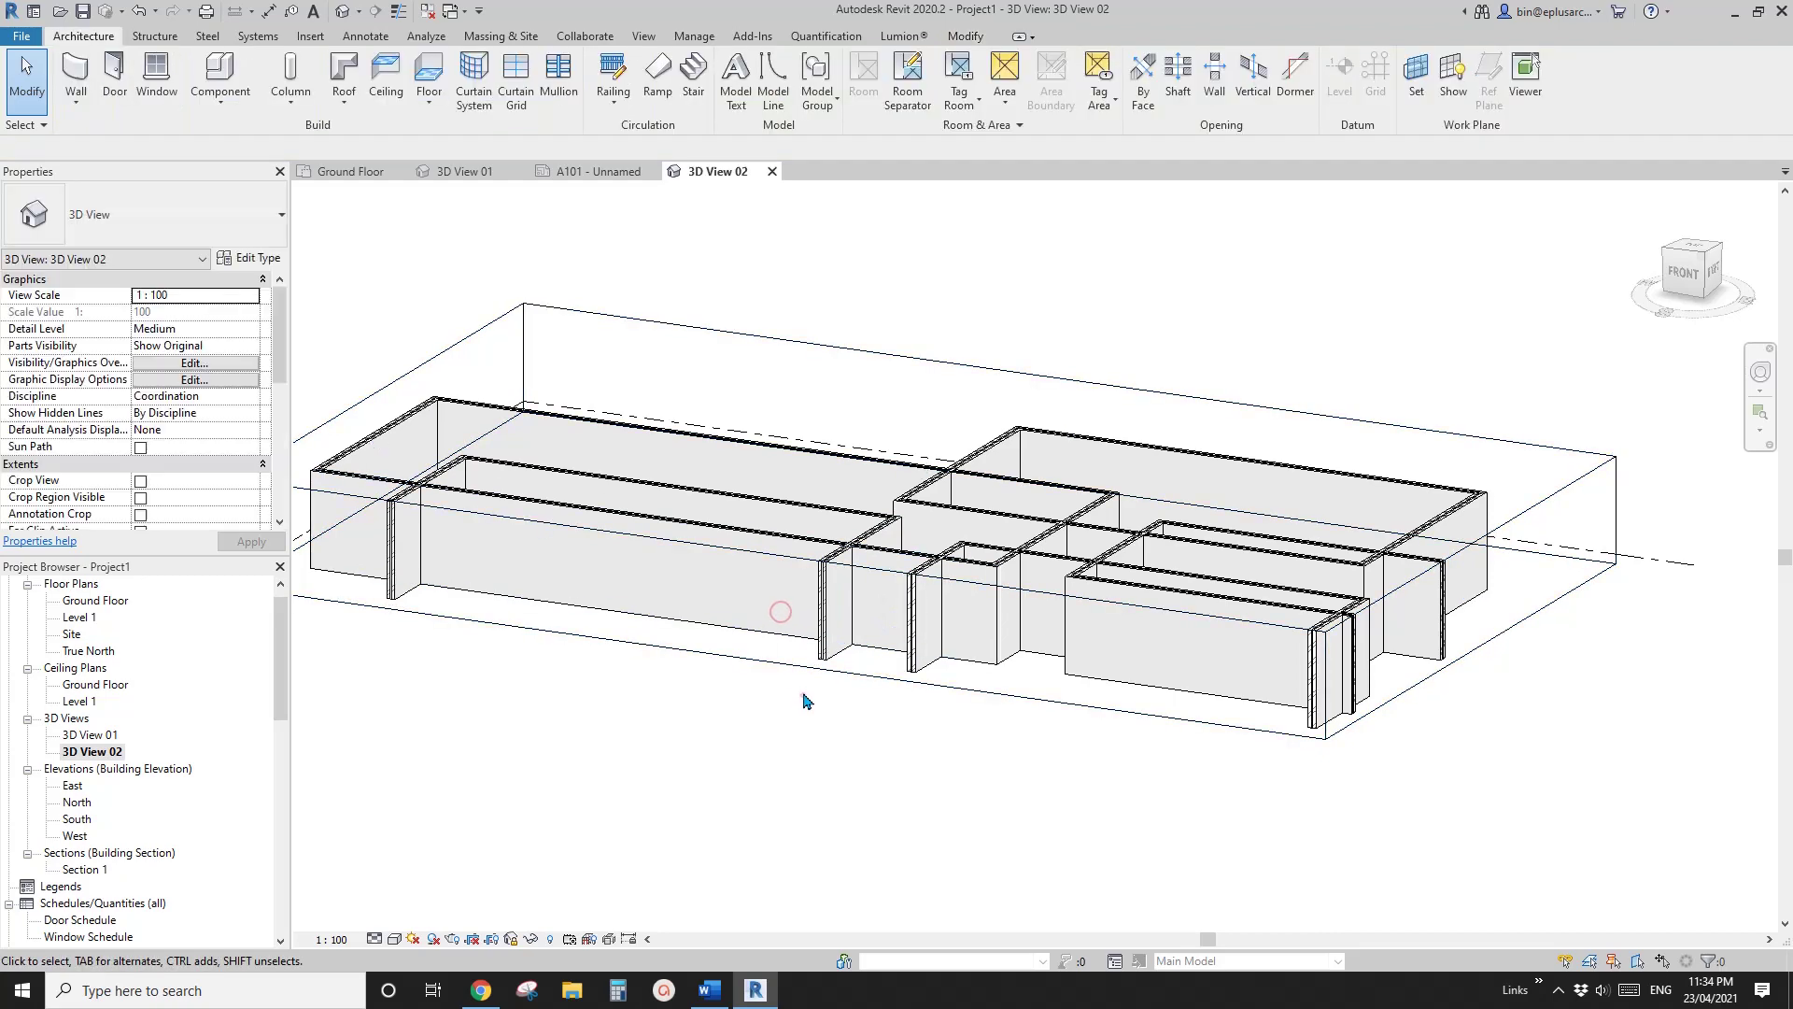
click(805, 600)
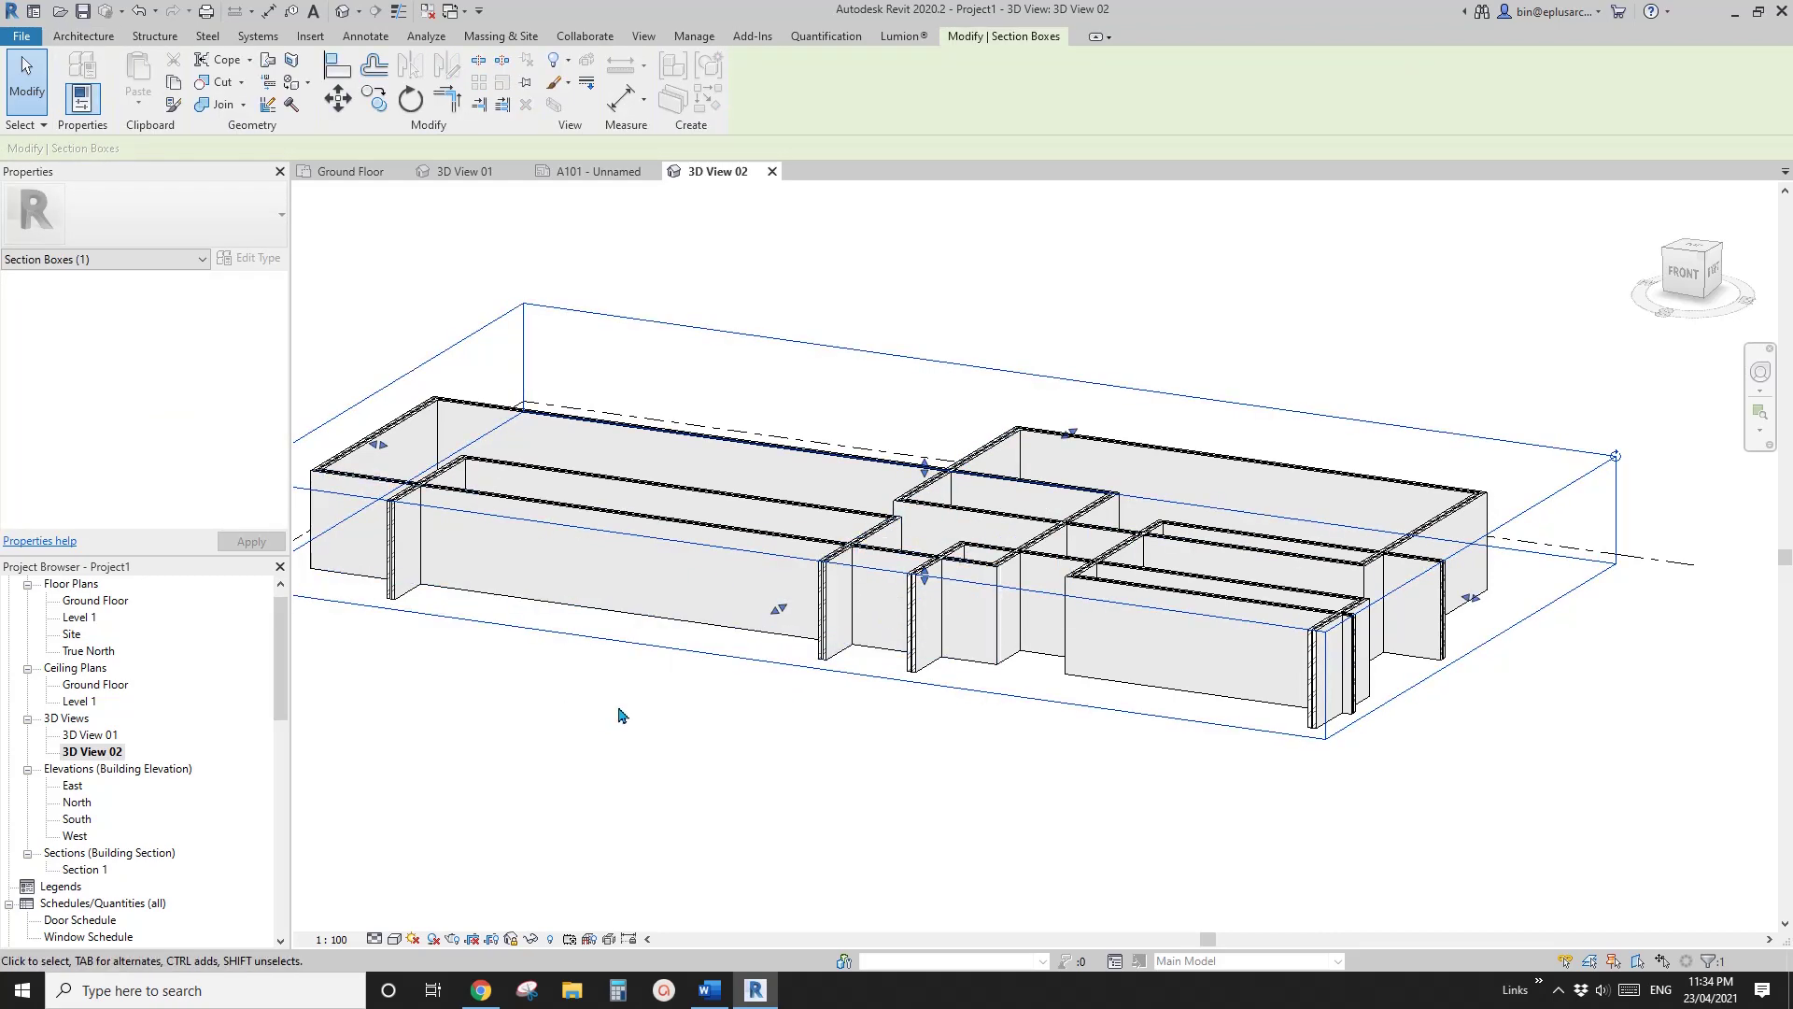
Raise the section box's top above the roofs in 3D View 02 and lower its bottom below the walls
middle_drag(720, 743, 785, 747)
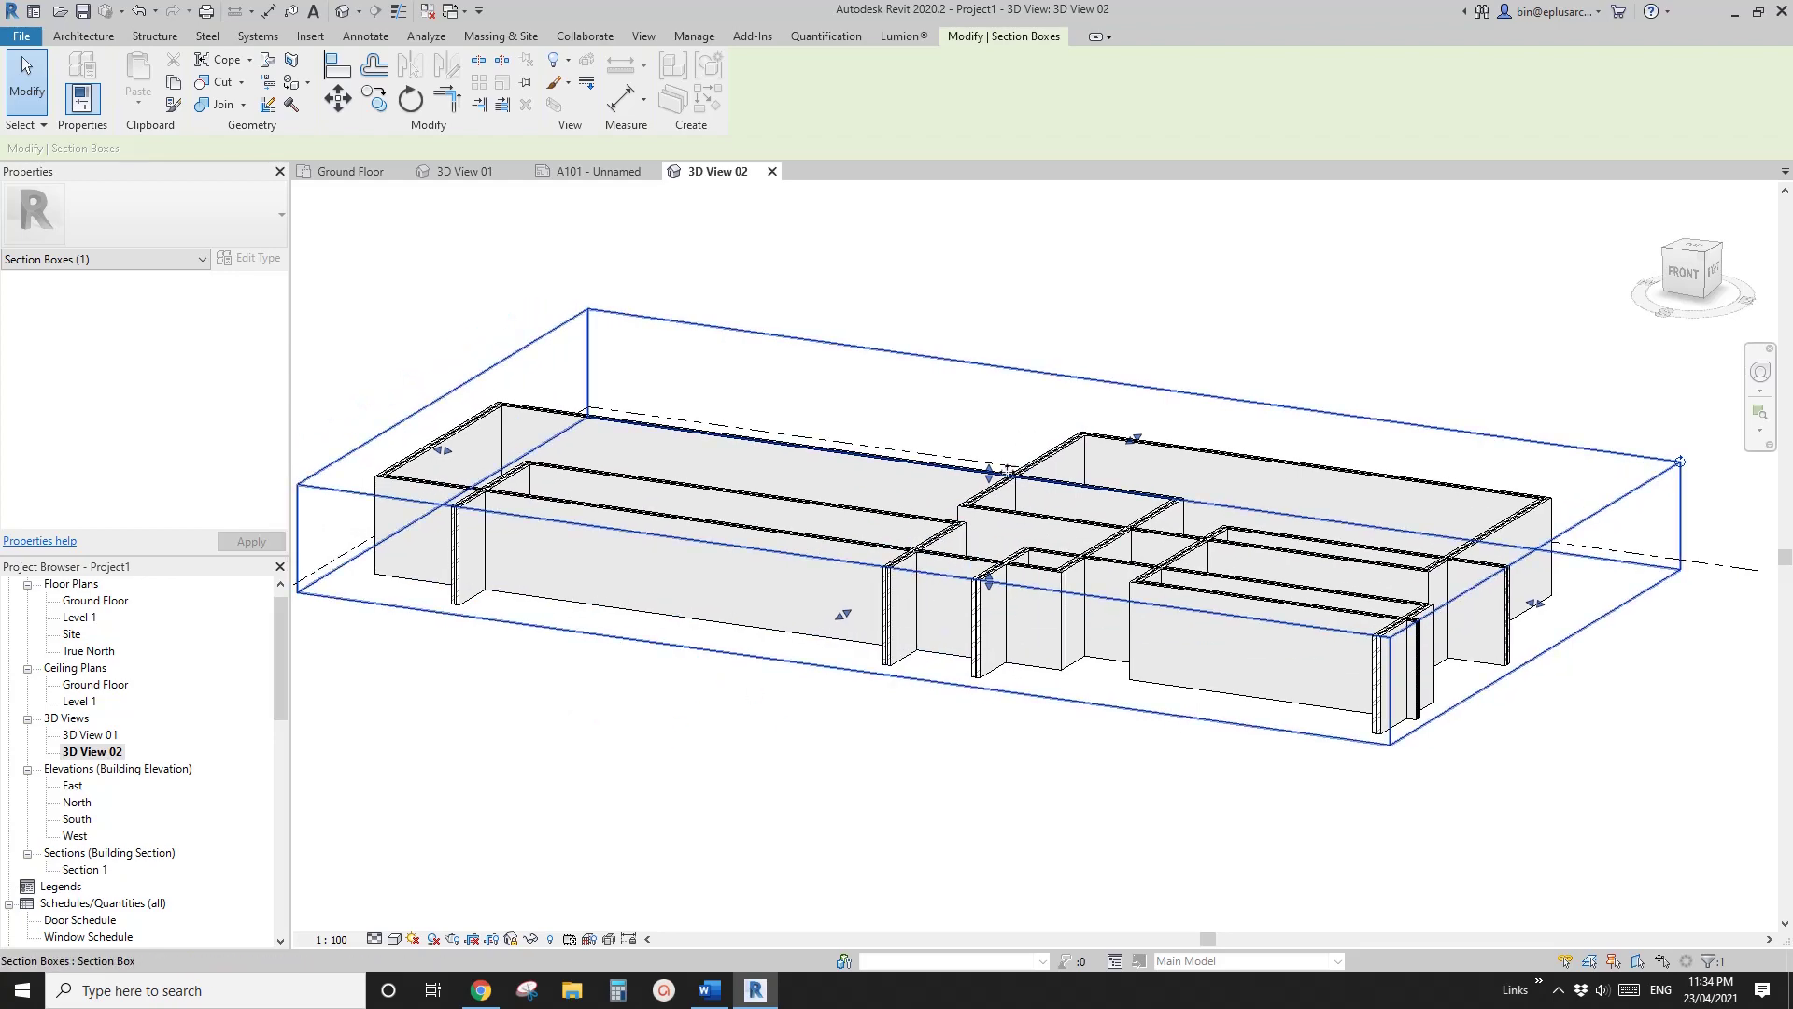
drag(988, 472, 990, 323)
scroll(908, 758, down, 2)
key(Escape)
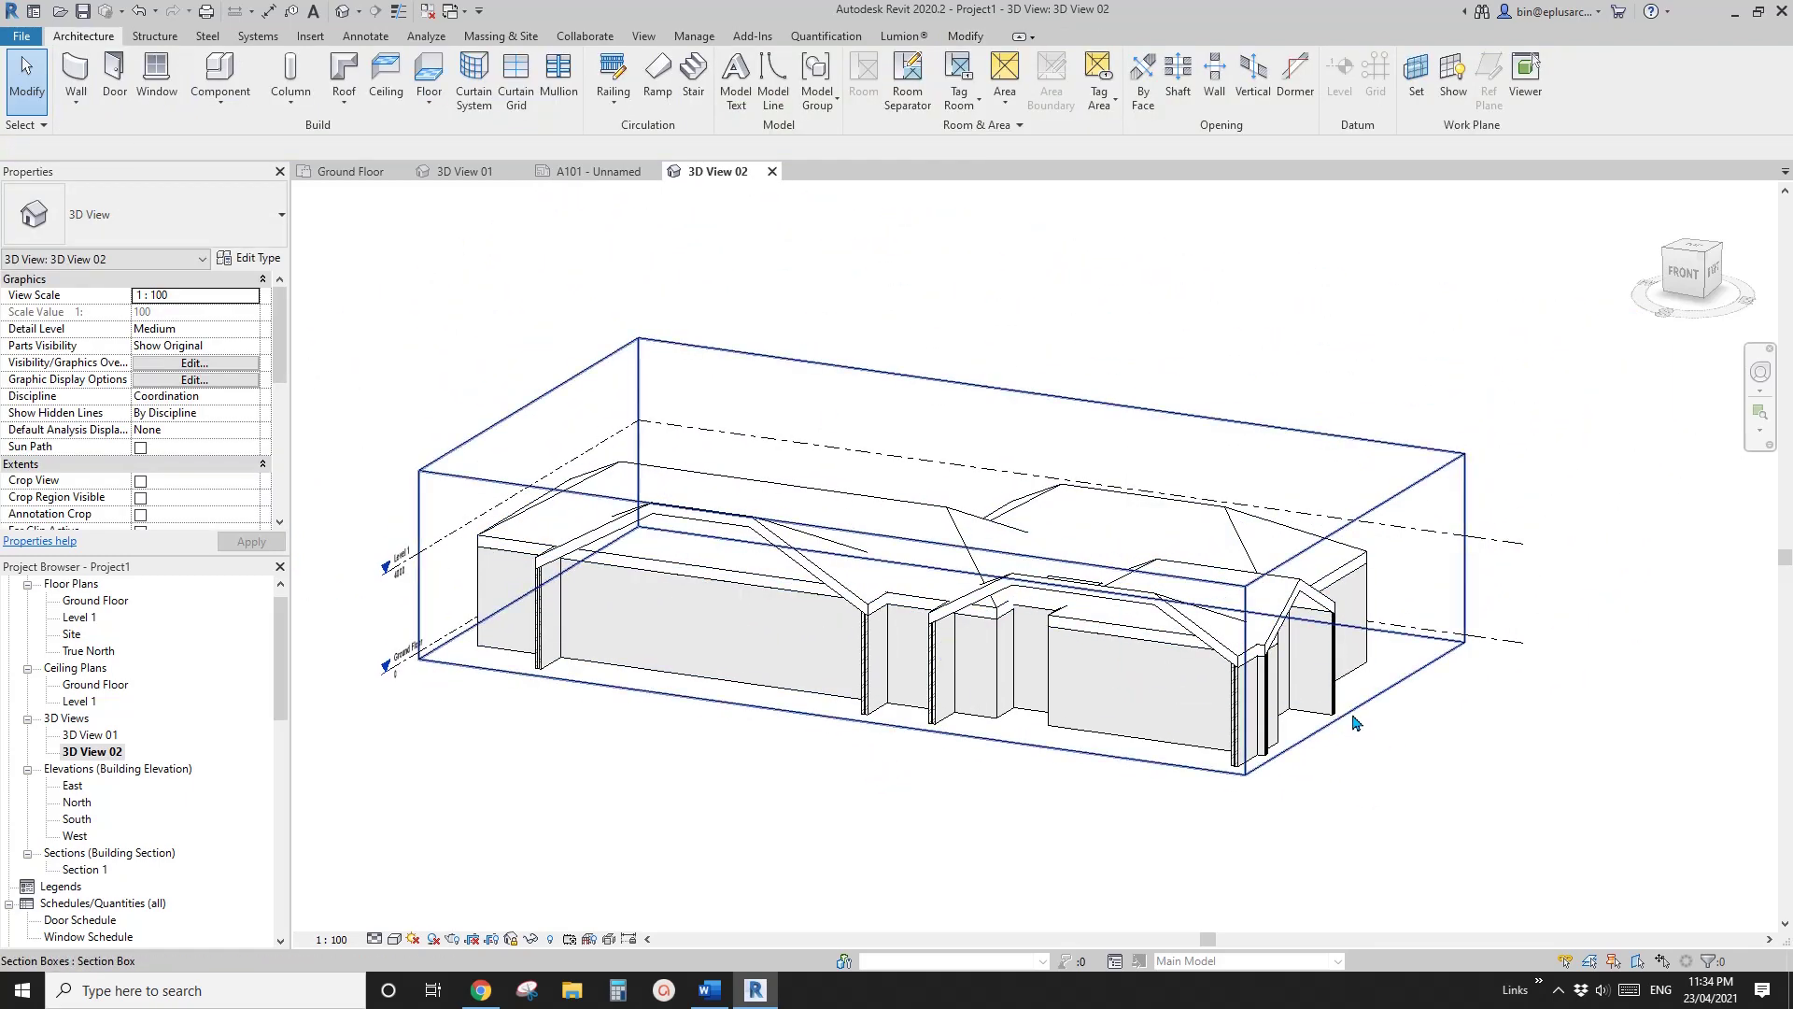
click(1311, 733)
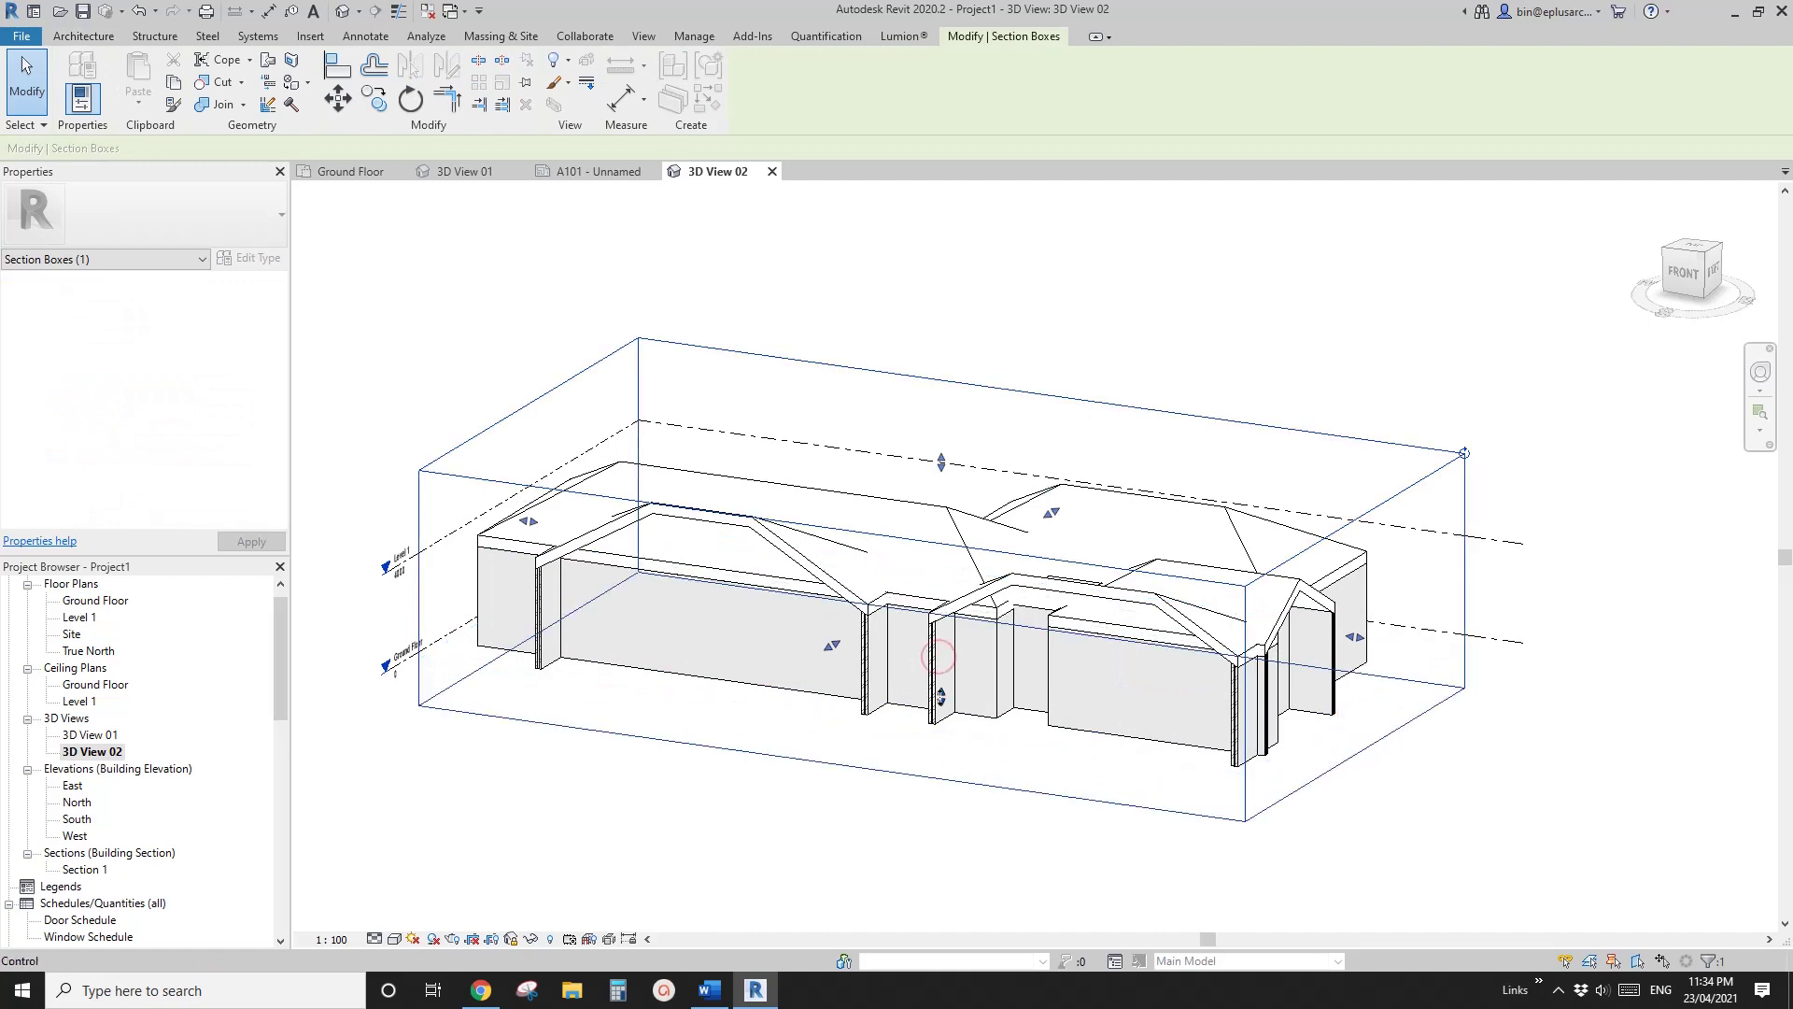
Extend the section box's right face past the end of the right wall block in 3D View 02
middle_drag(1061, 782, 1064, 741)
drag(1363, 586, 1548, 667)
click(1136, 816)
middle_drag(1045, 812, 1073, 776)
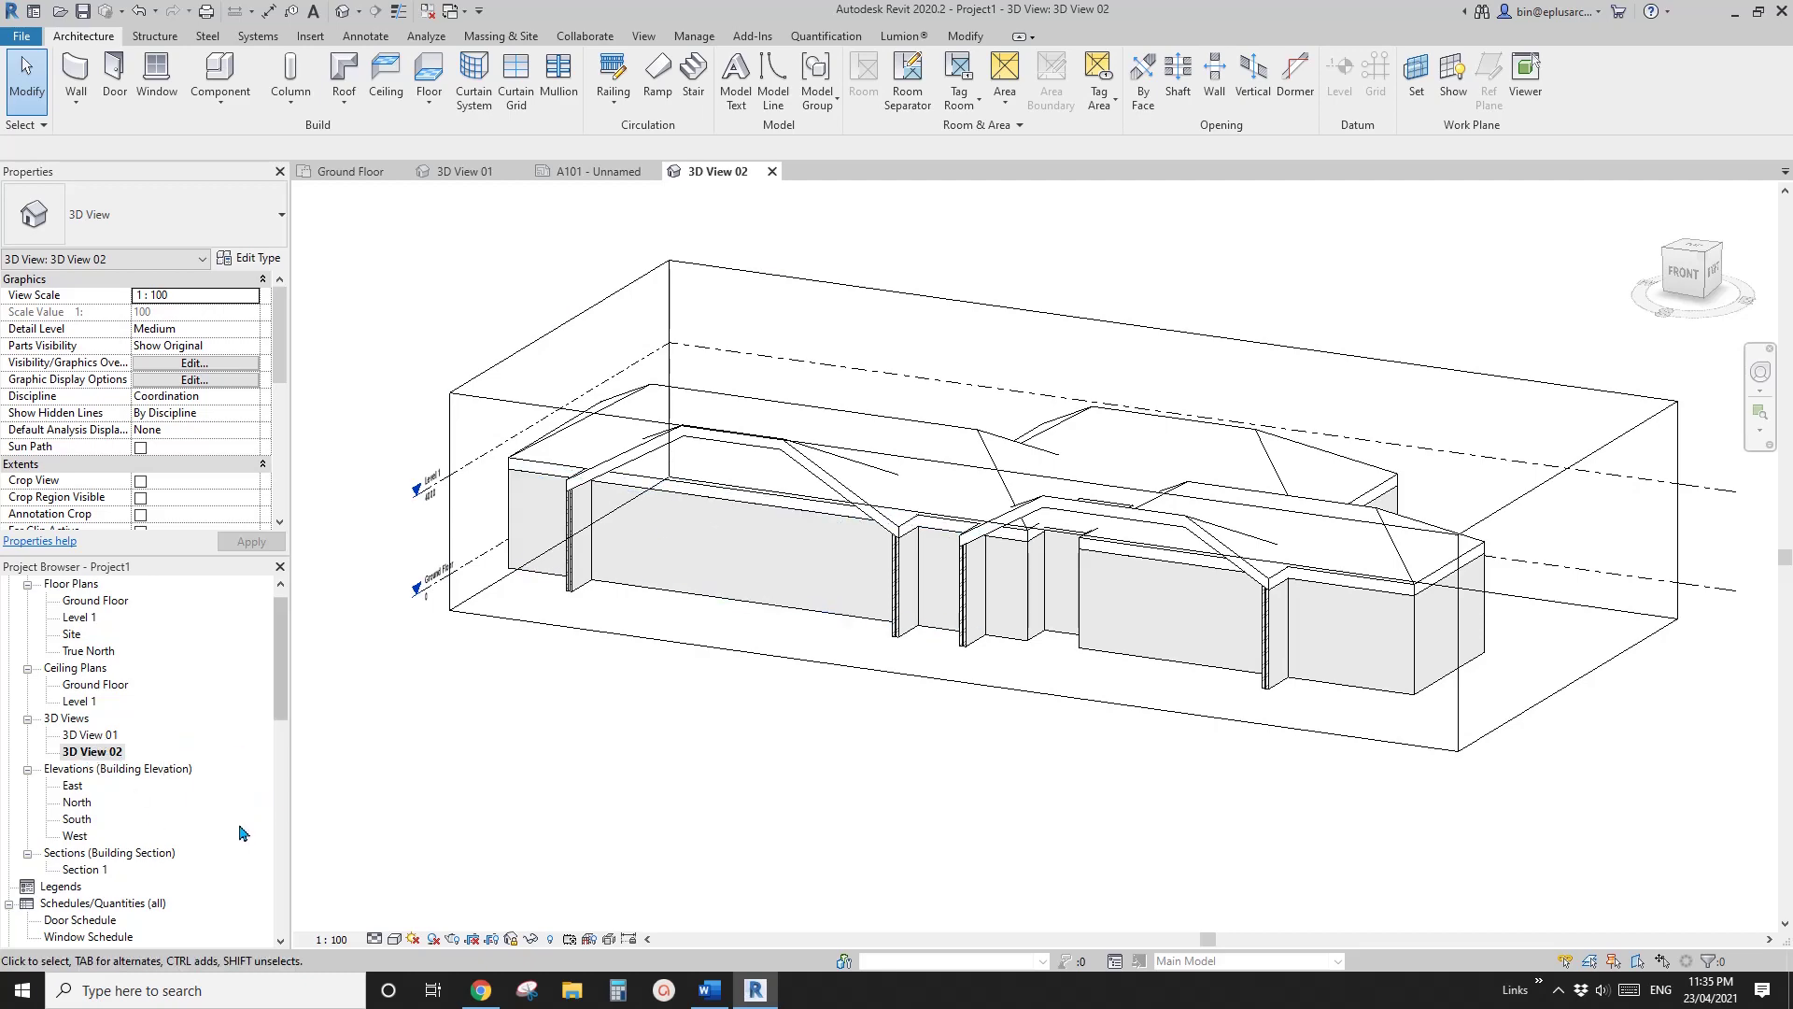
Open sheet A101 and place 3D View 01 in the upper middle of the drawing area
scroll(89, 909, down, 2)
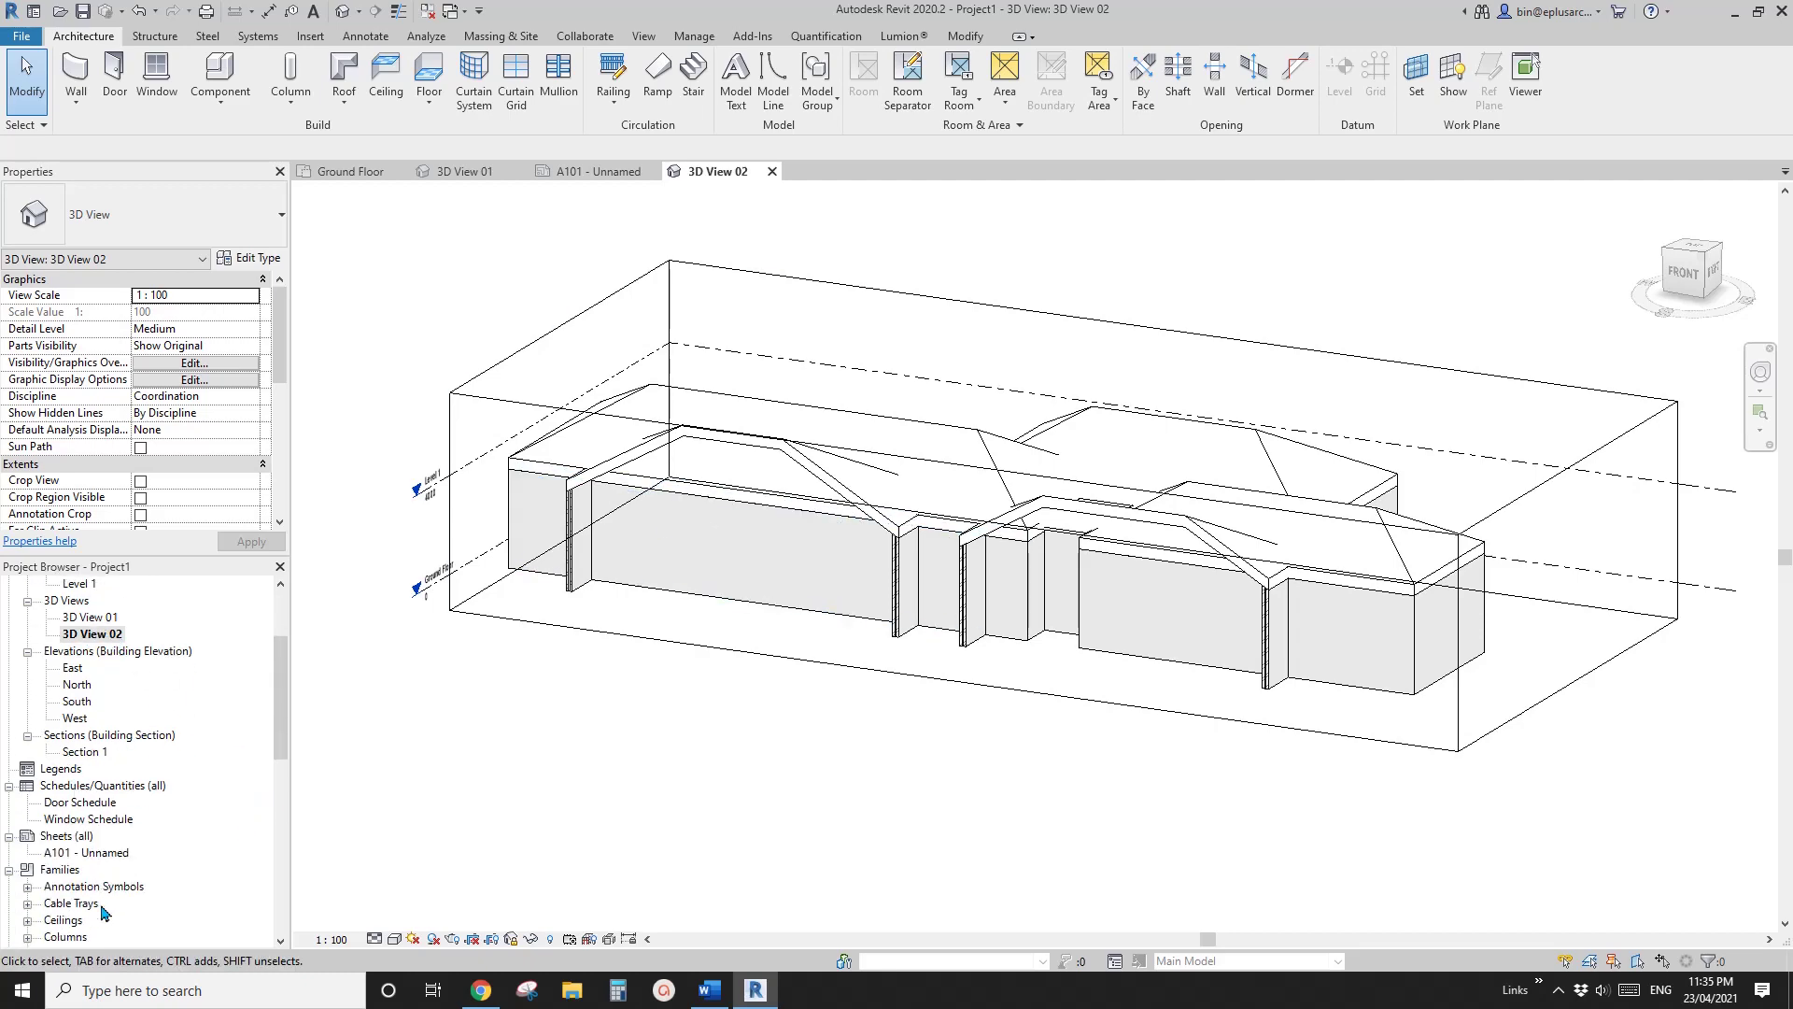
click(74, 853)
double_click(80, 854)
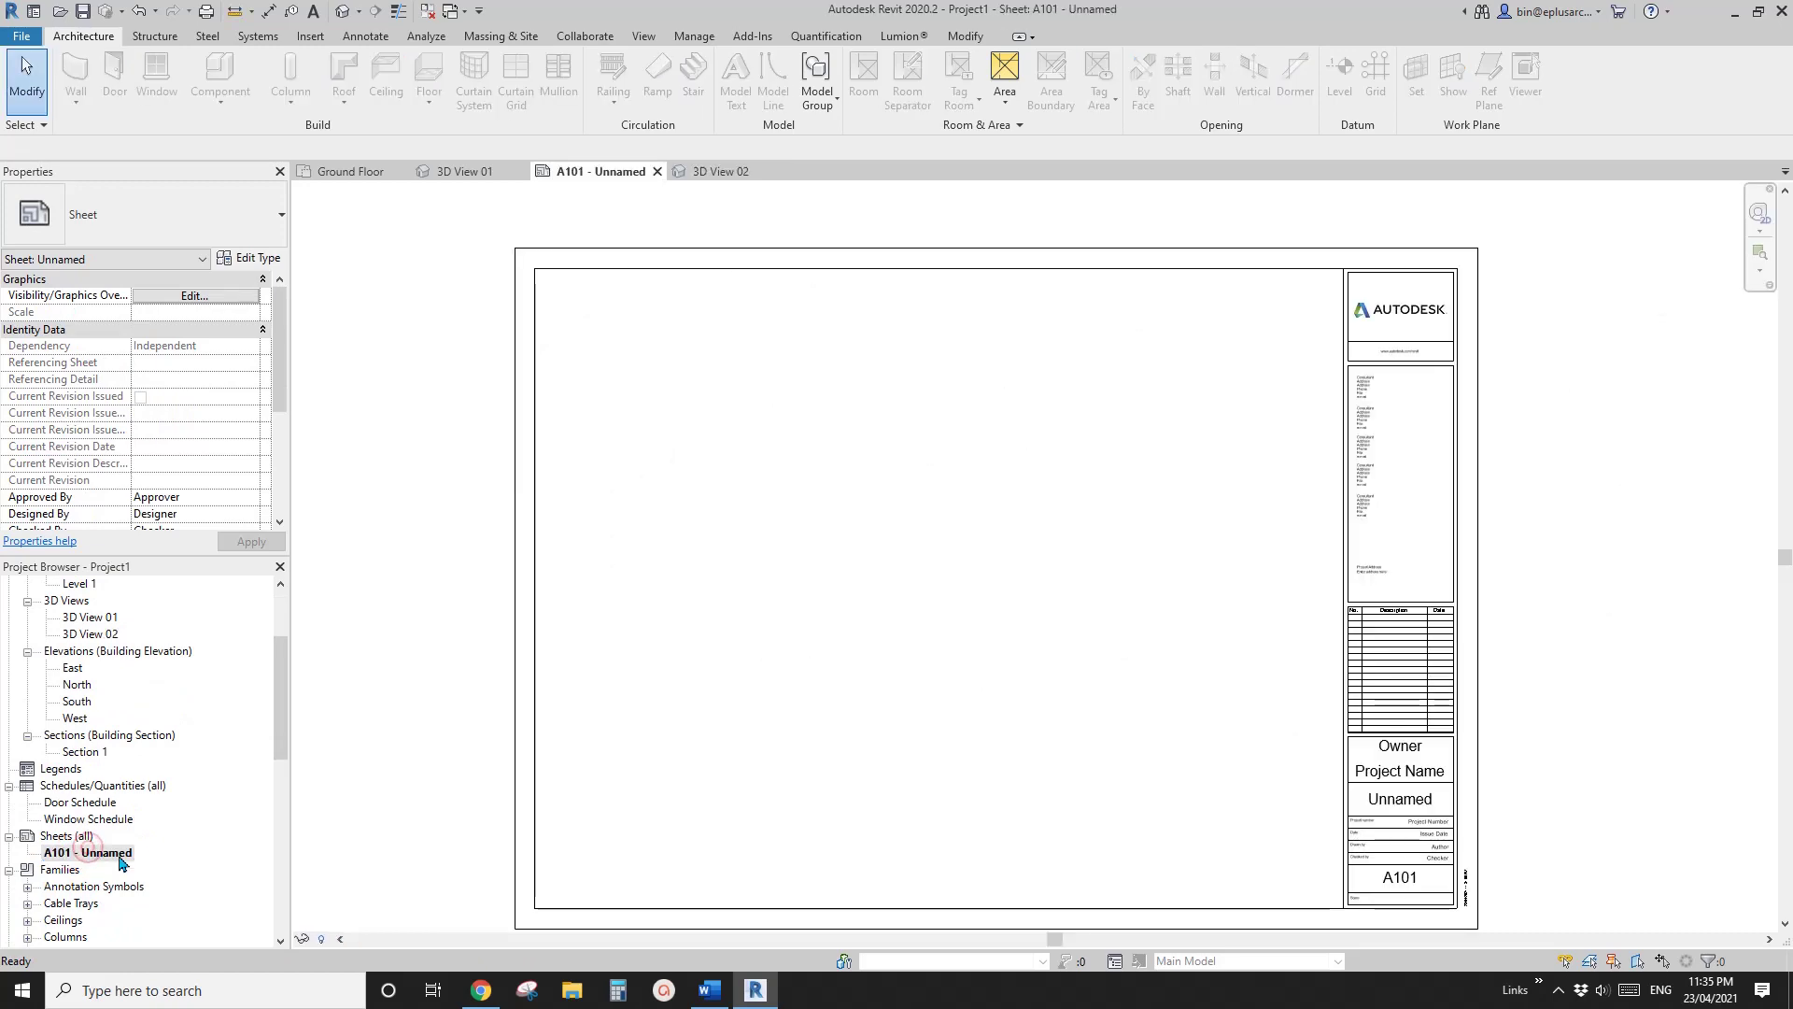
drag(146, 626, 913, 496)
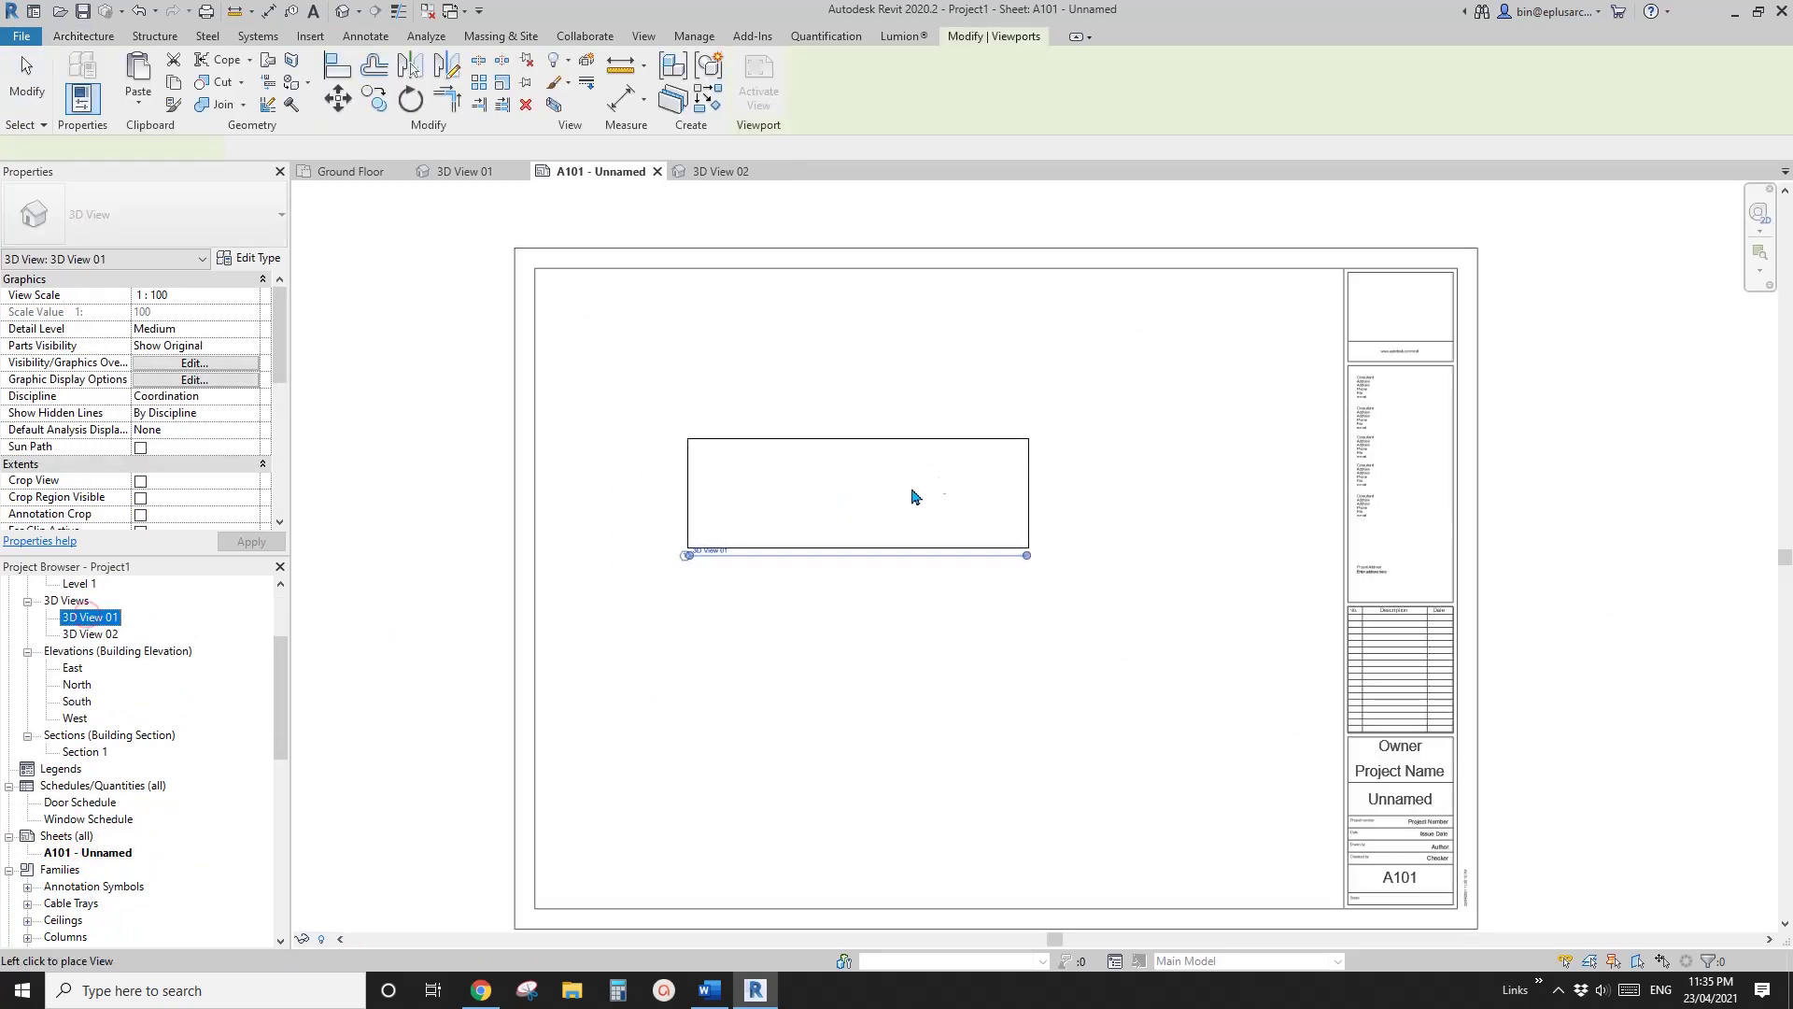
click(912, 484)
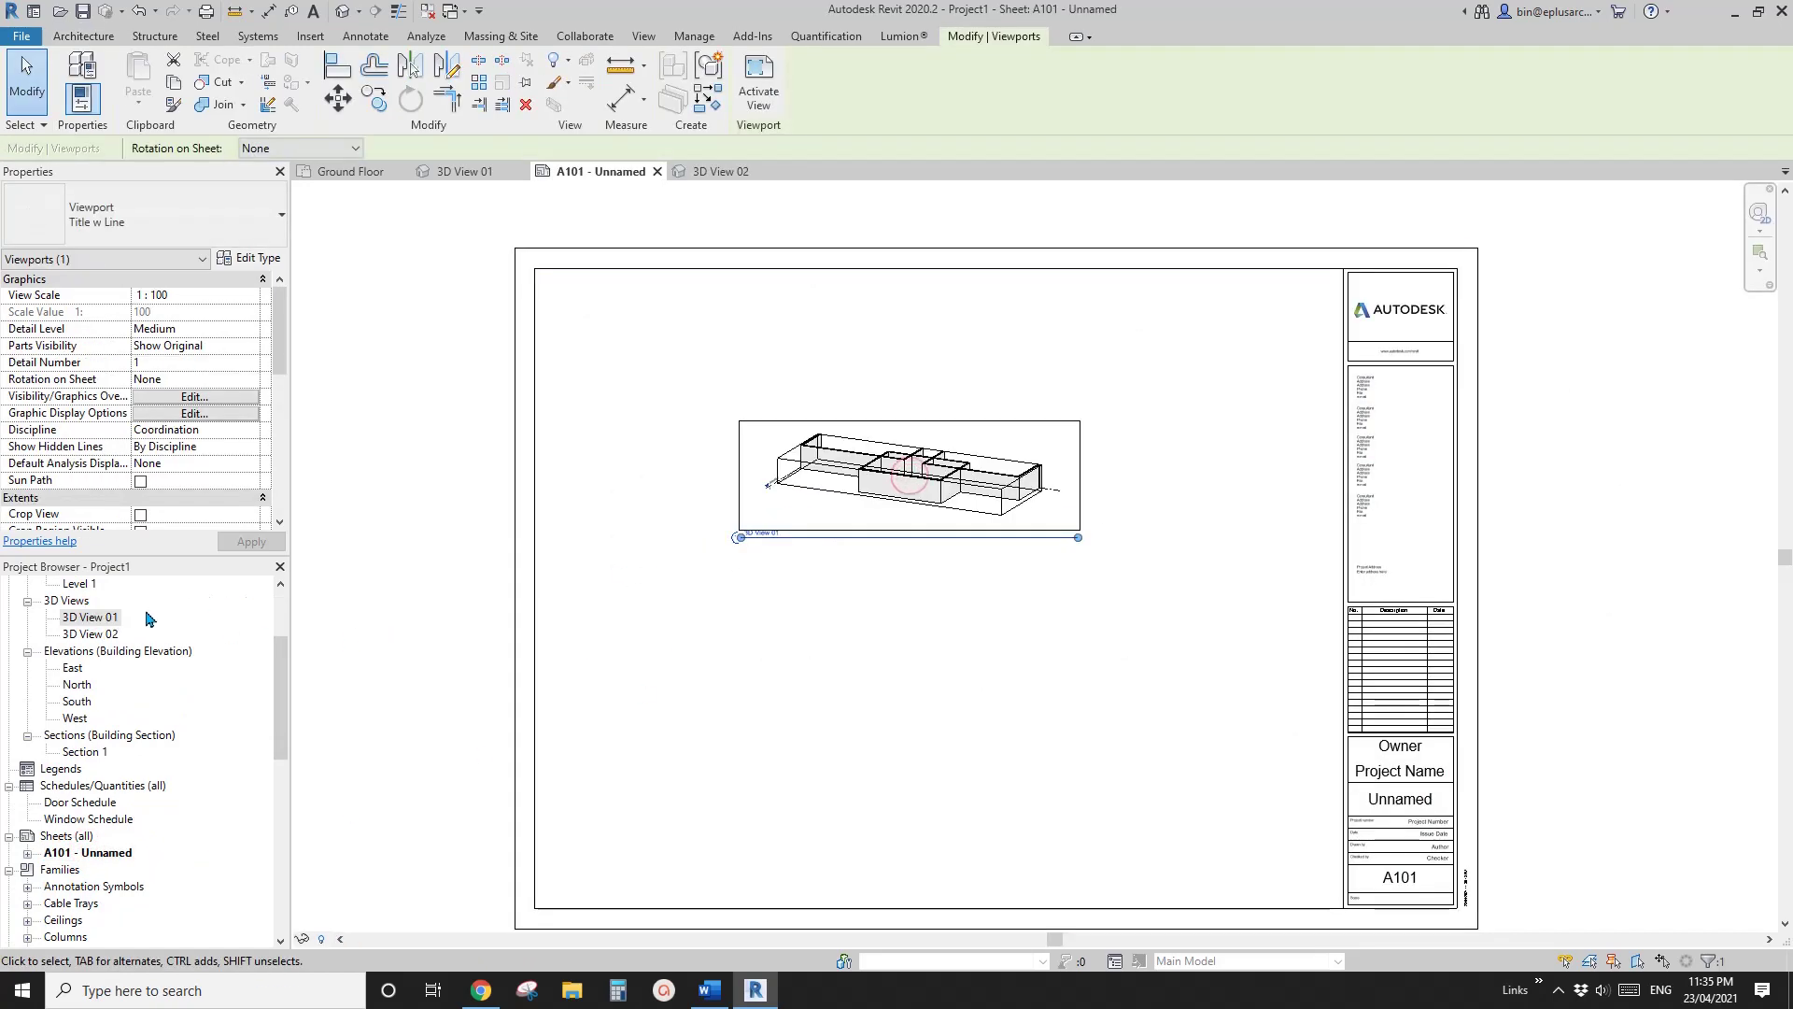
Place 3D View 02 on sheet A101 and move its viewport up beyond the sheet's upper border, clear of 3D View 01
drag(98, 634, 436, 636)
drag(943, 631, 965, 608)
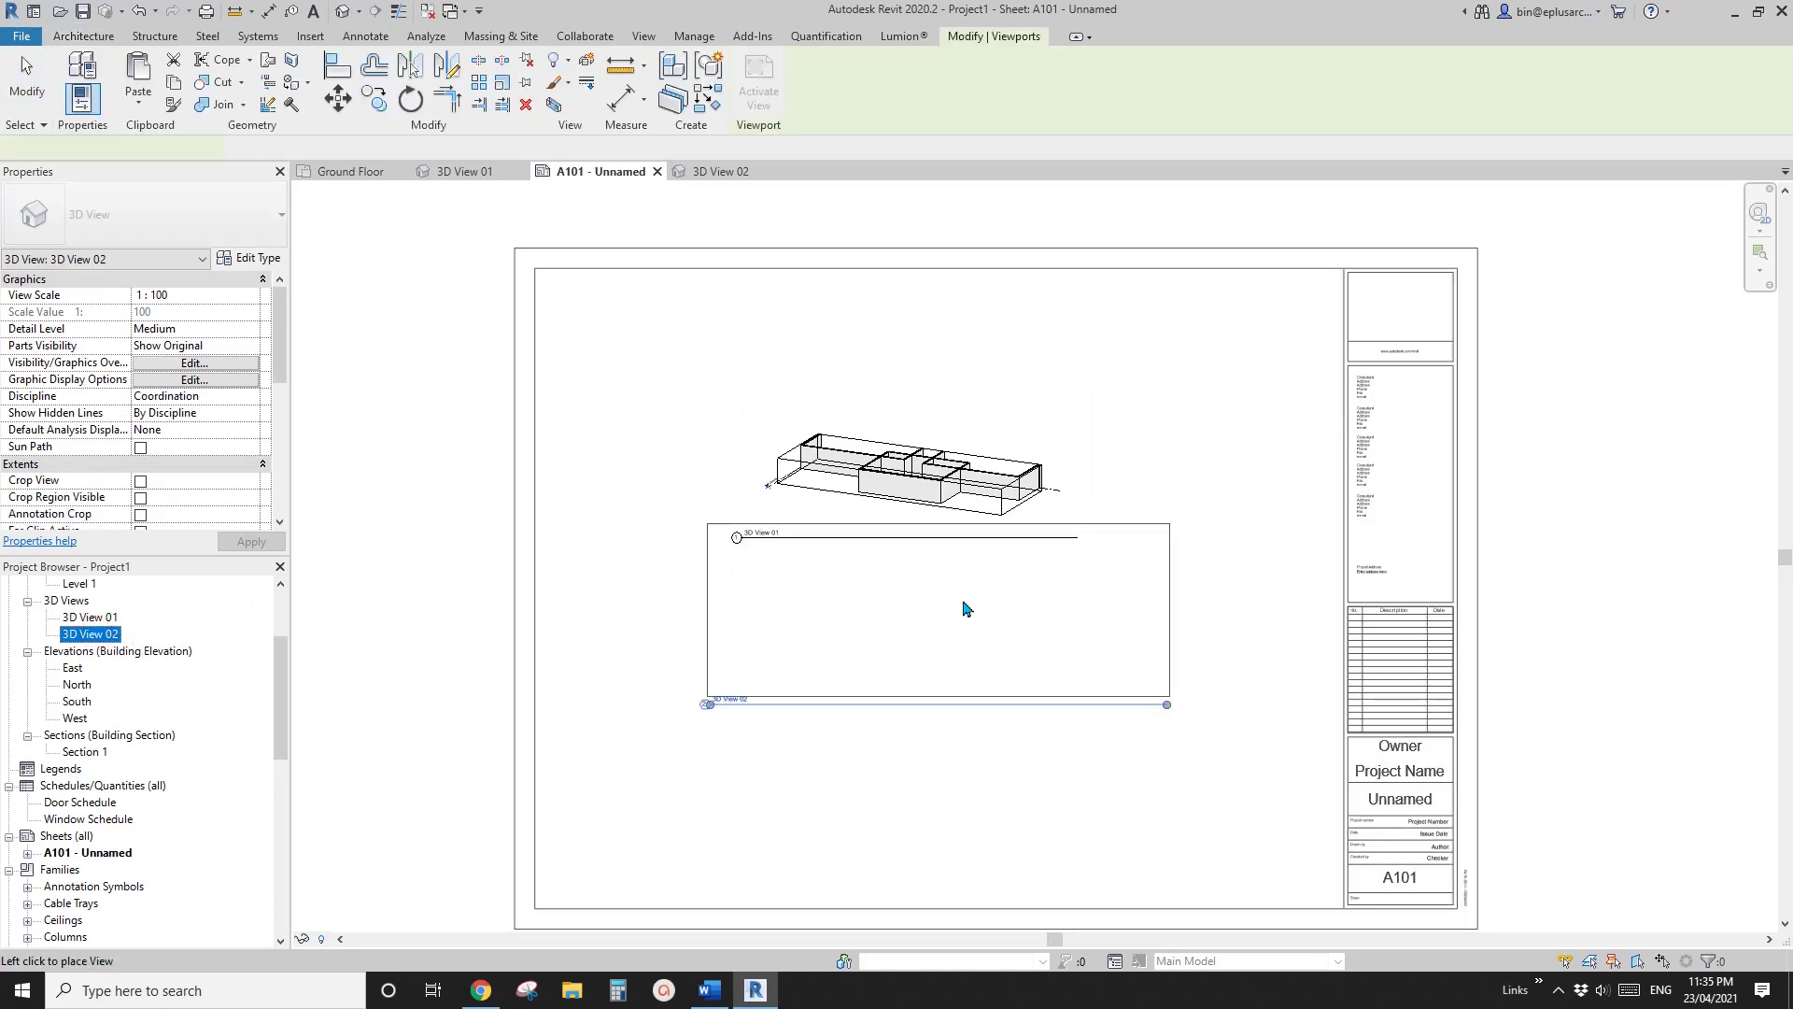
click(1173, 283)
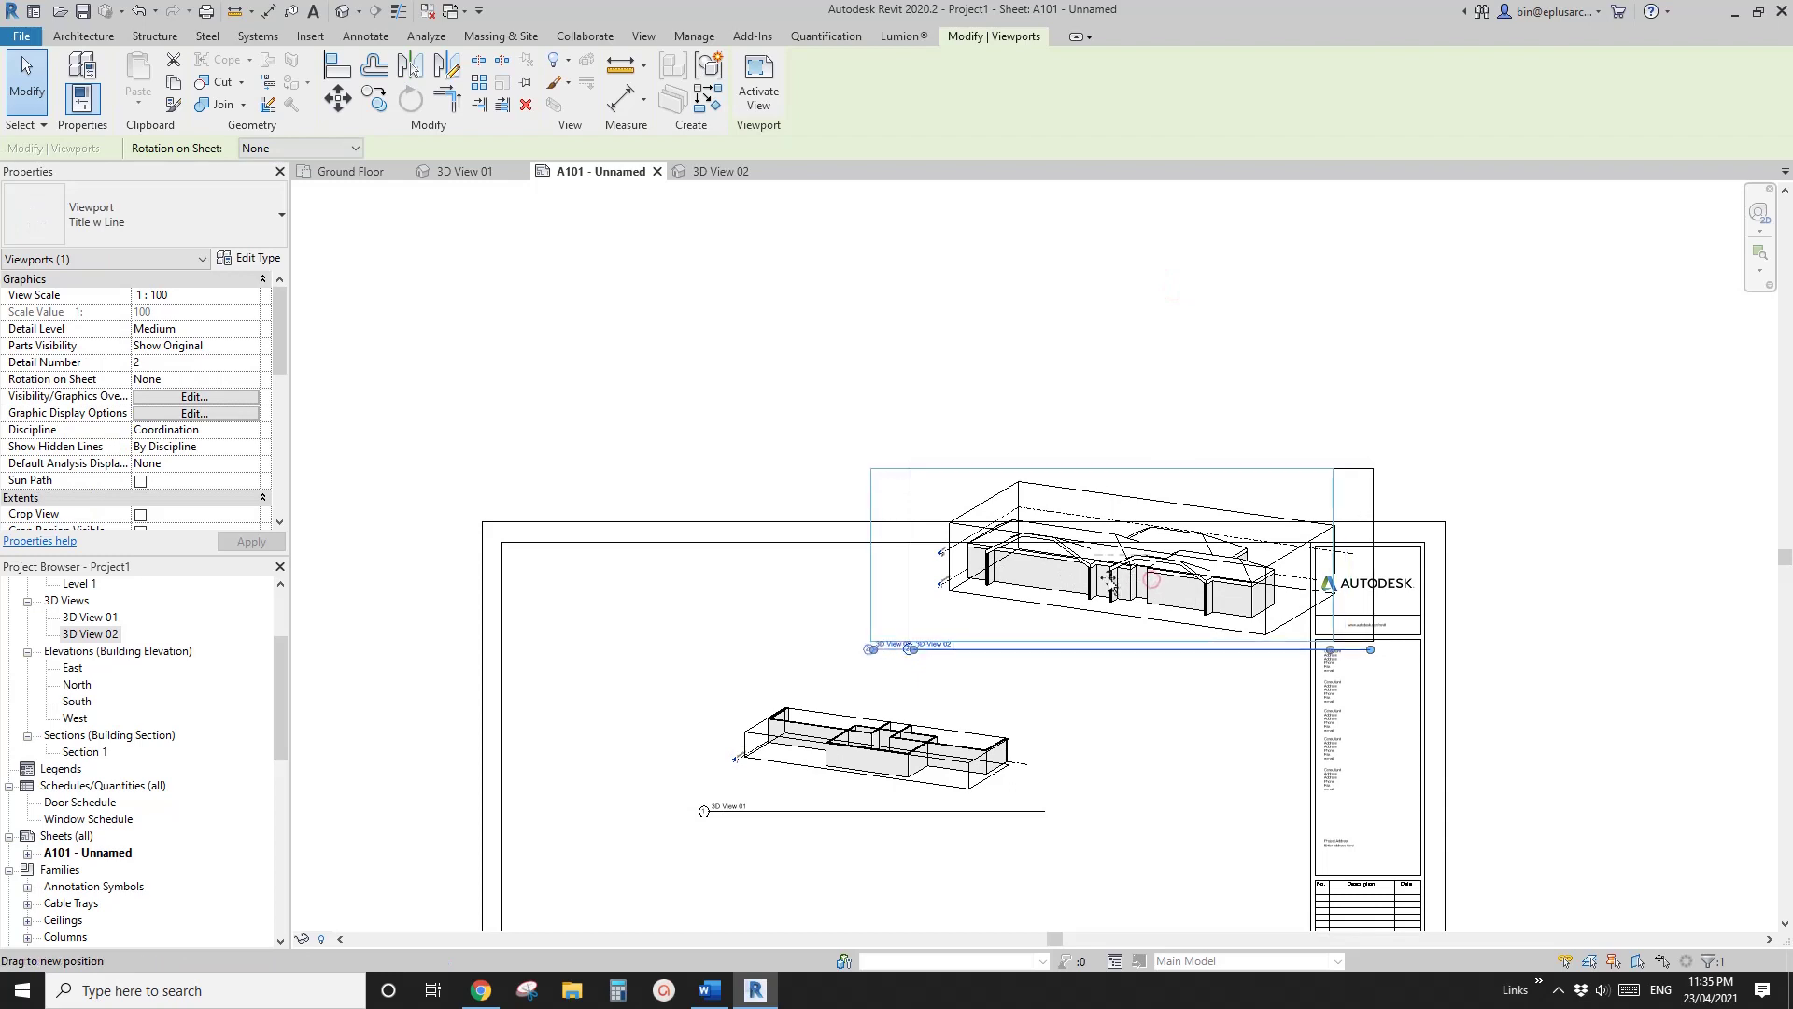
drag(1153, 581, 1183, 542)
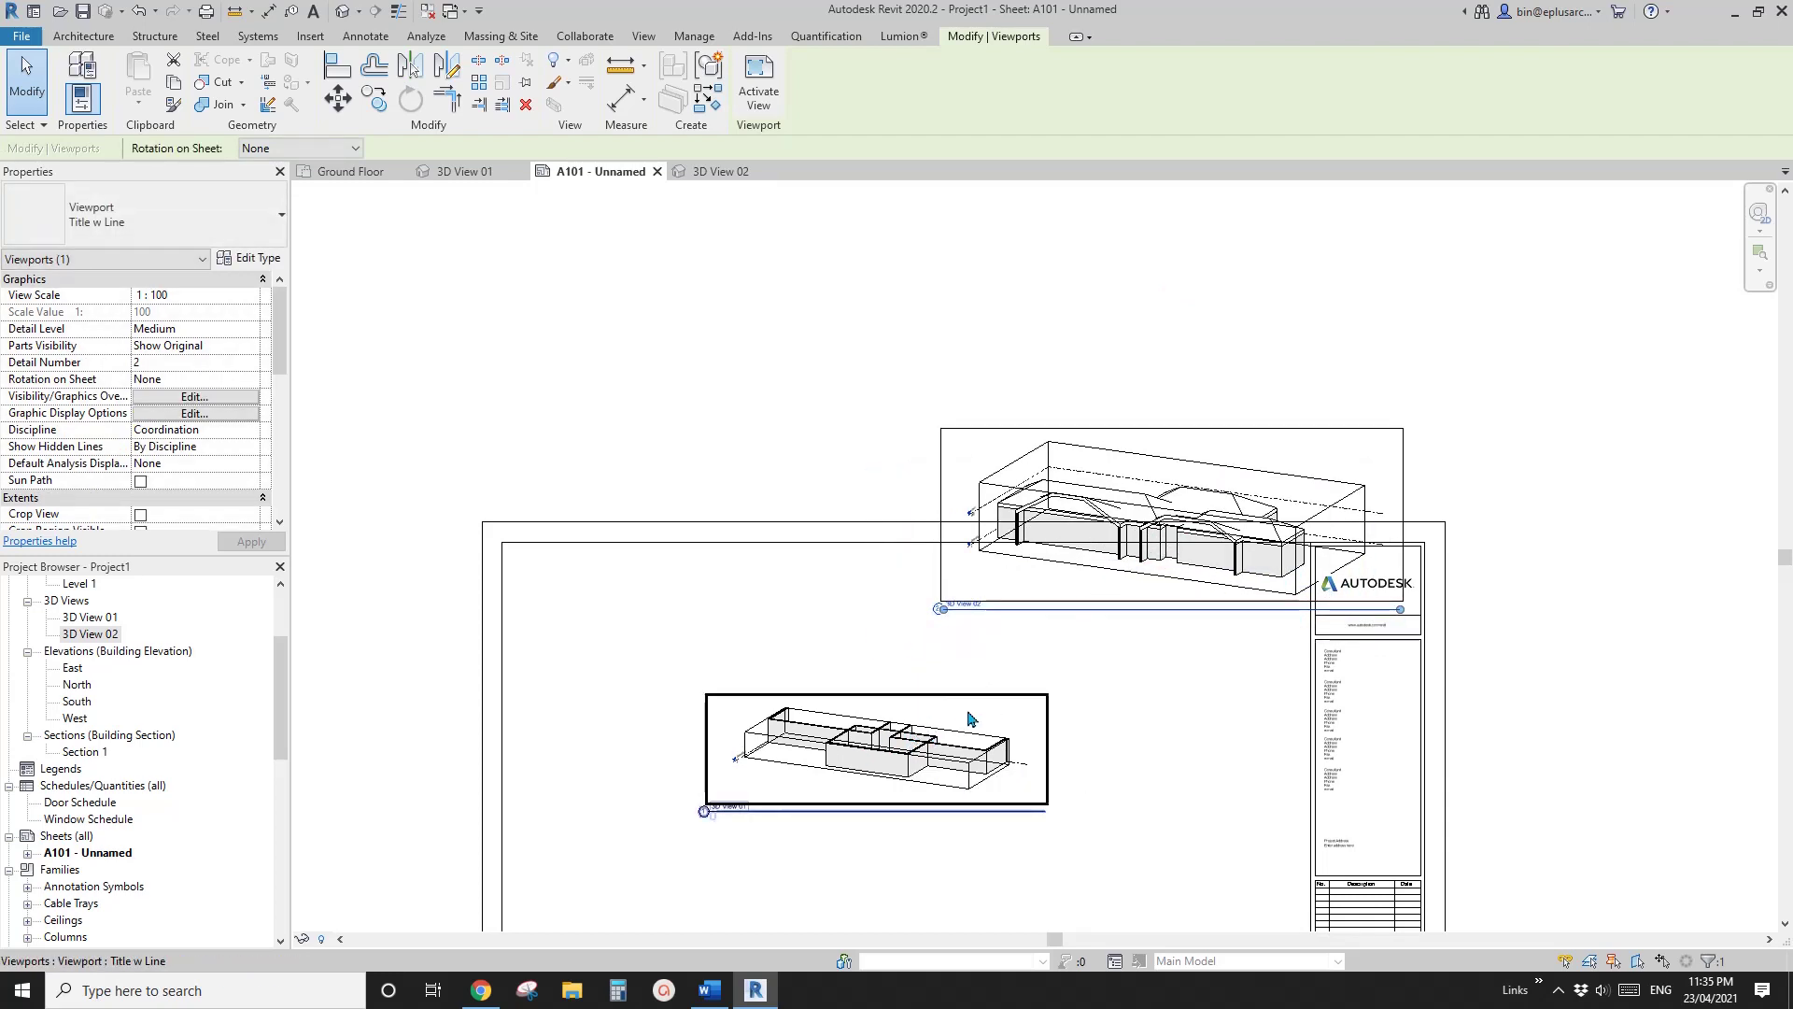
scroll(922, 741, up, 1)
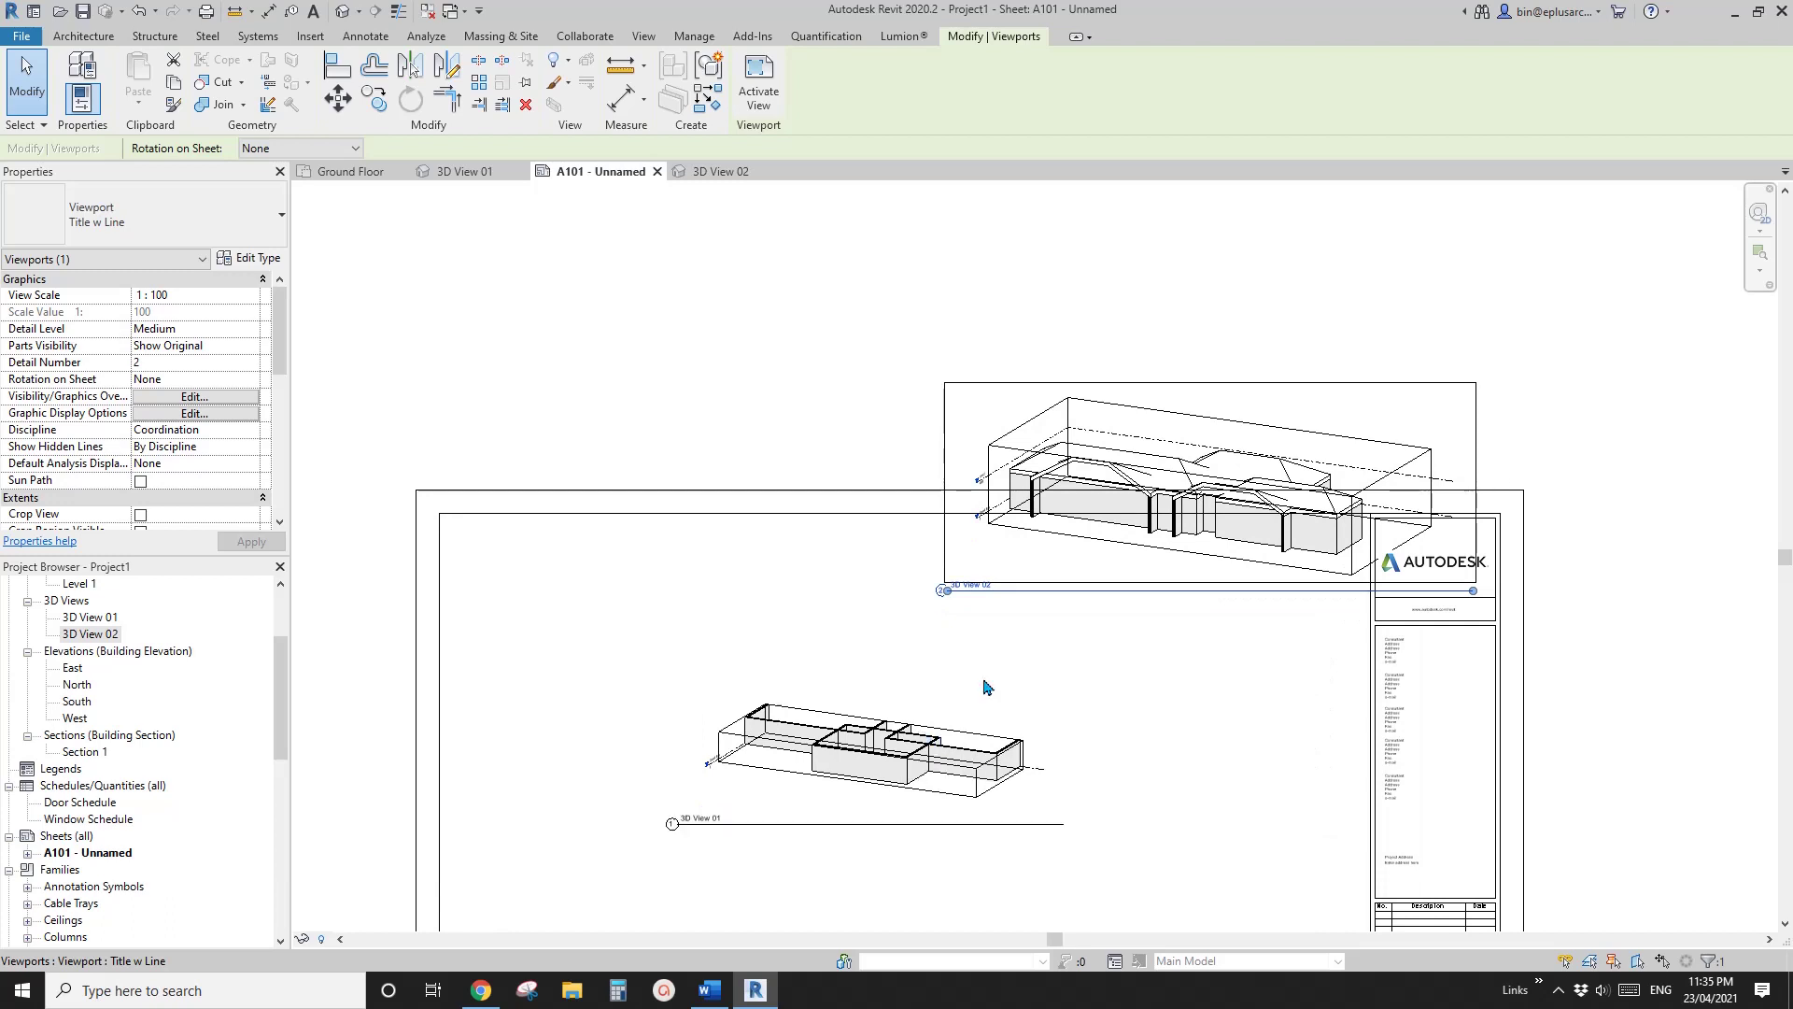
drag(1183, 530, 1177, 401)
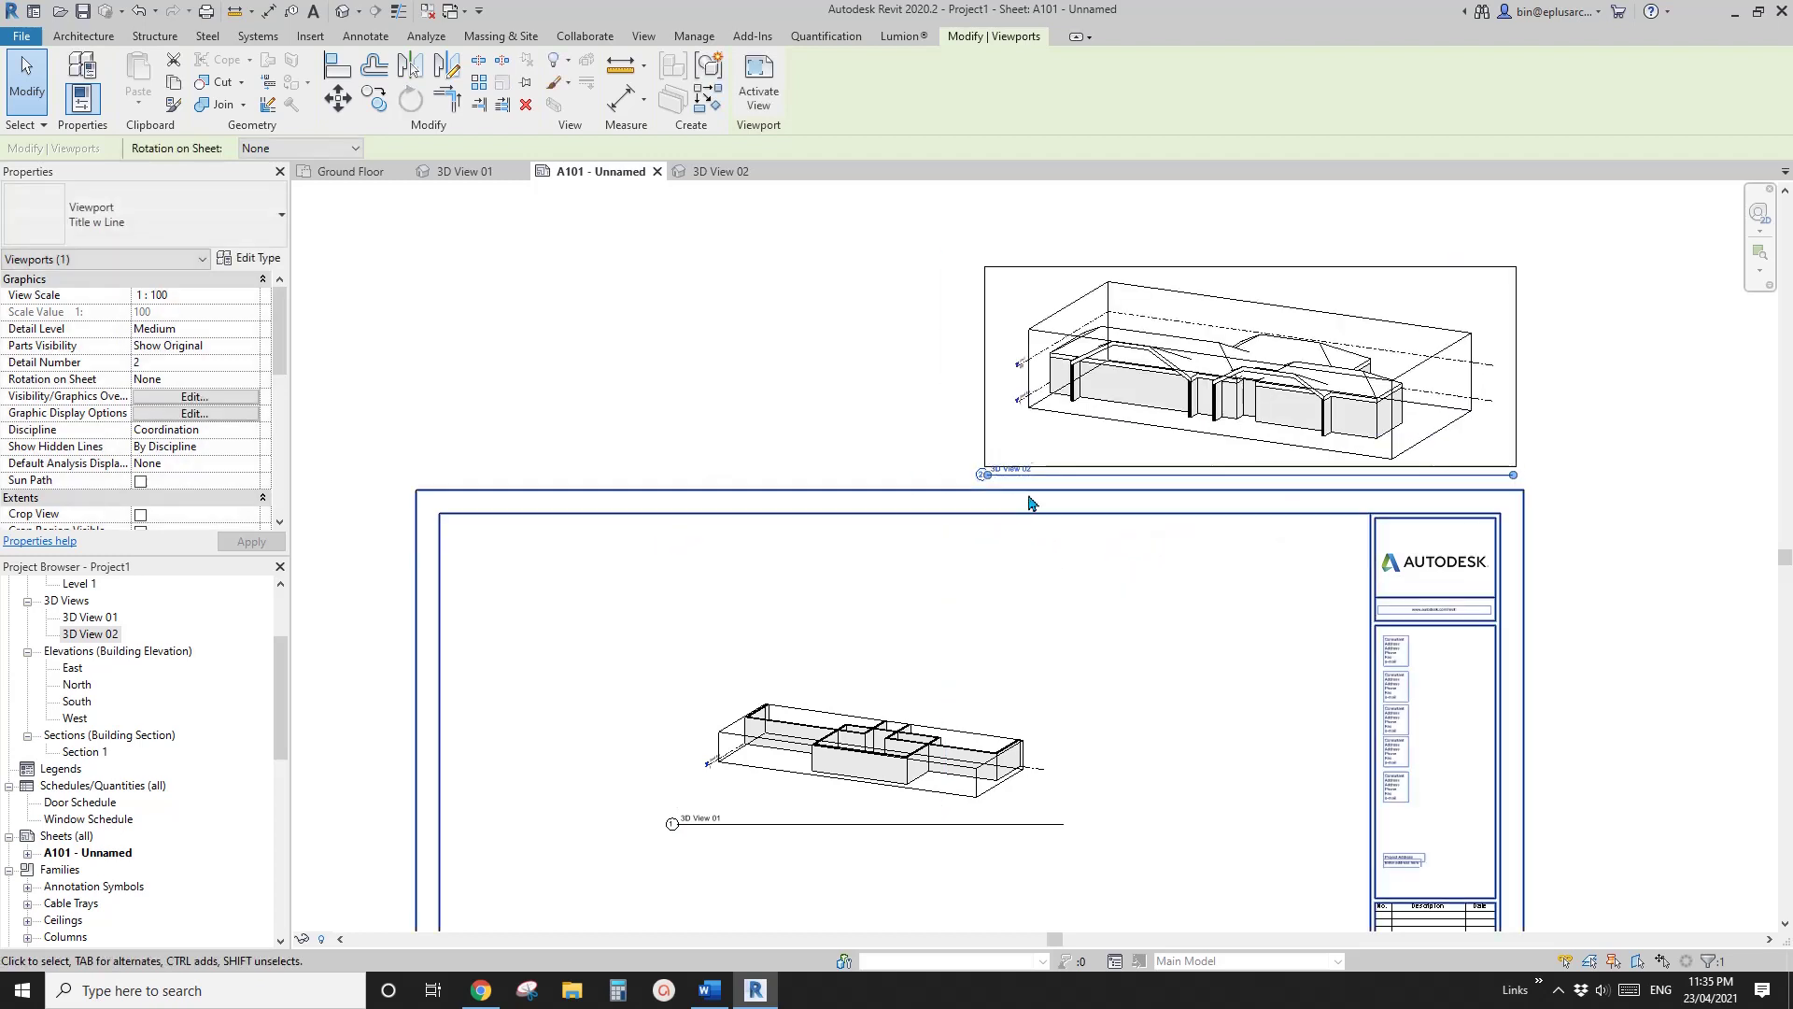
Move the 3D View 02 title off to the left of its viewport and the 3D View 01 title to the right
click(702, 827)
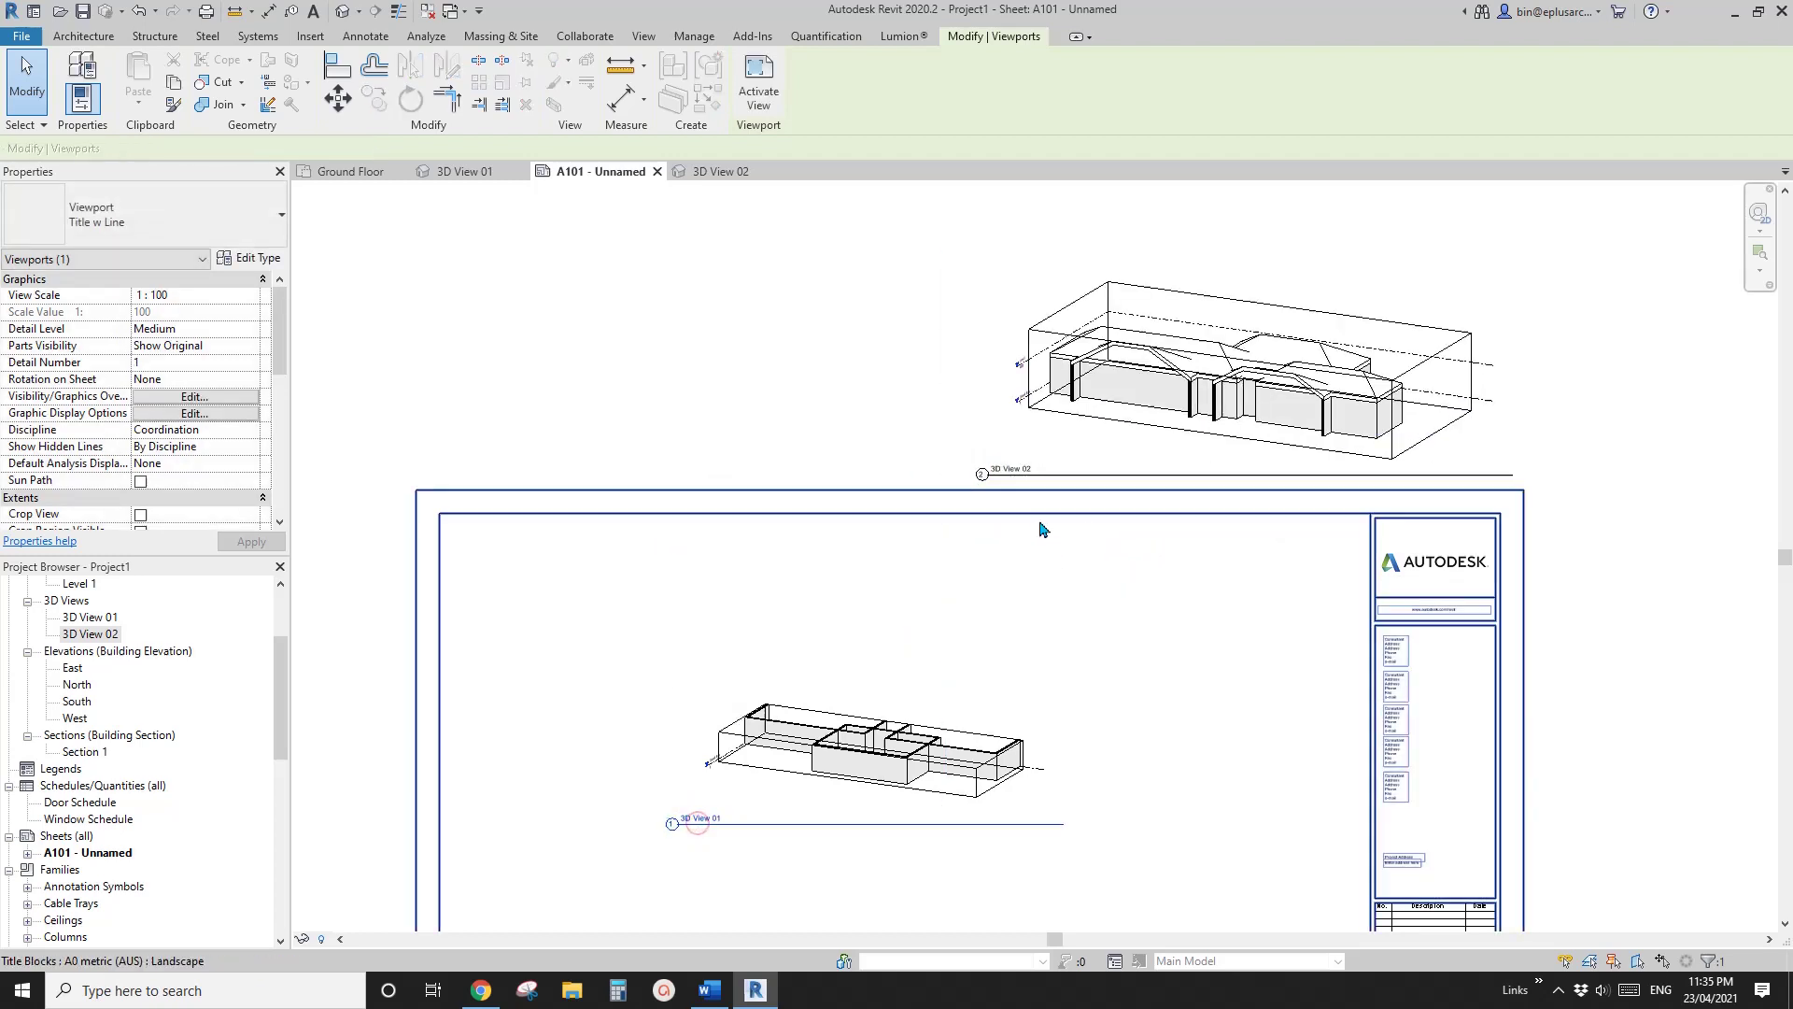
click(1021, 474)
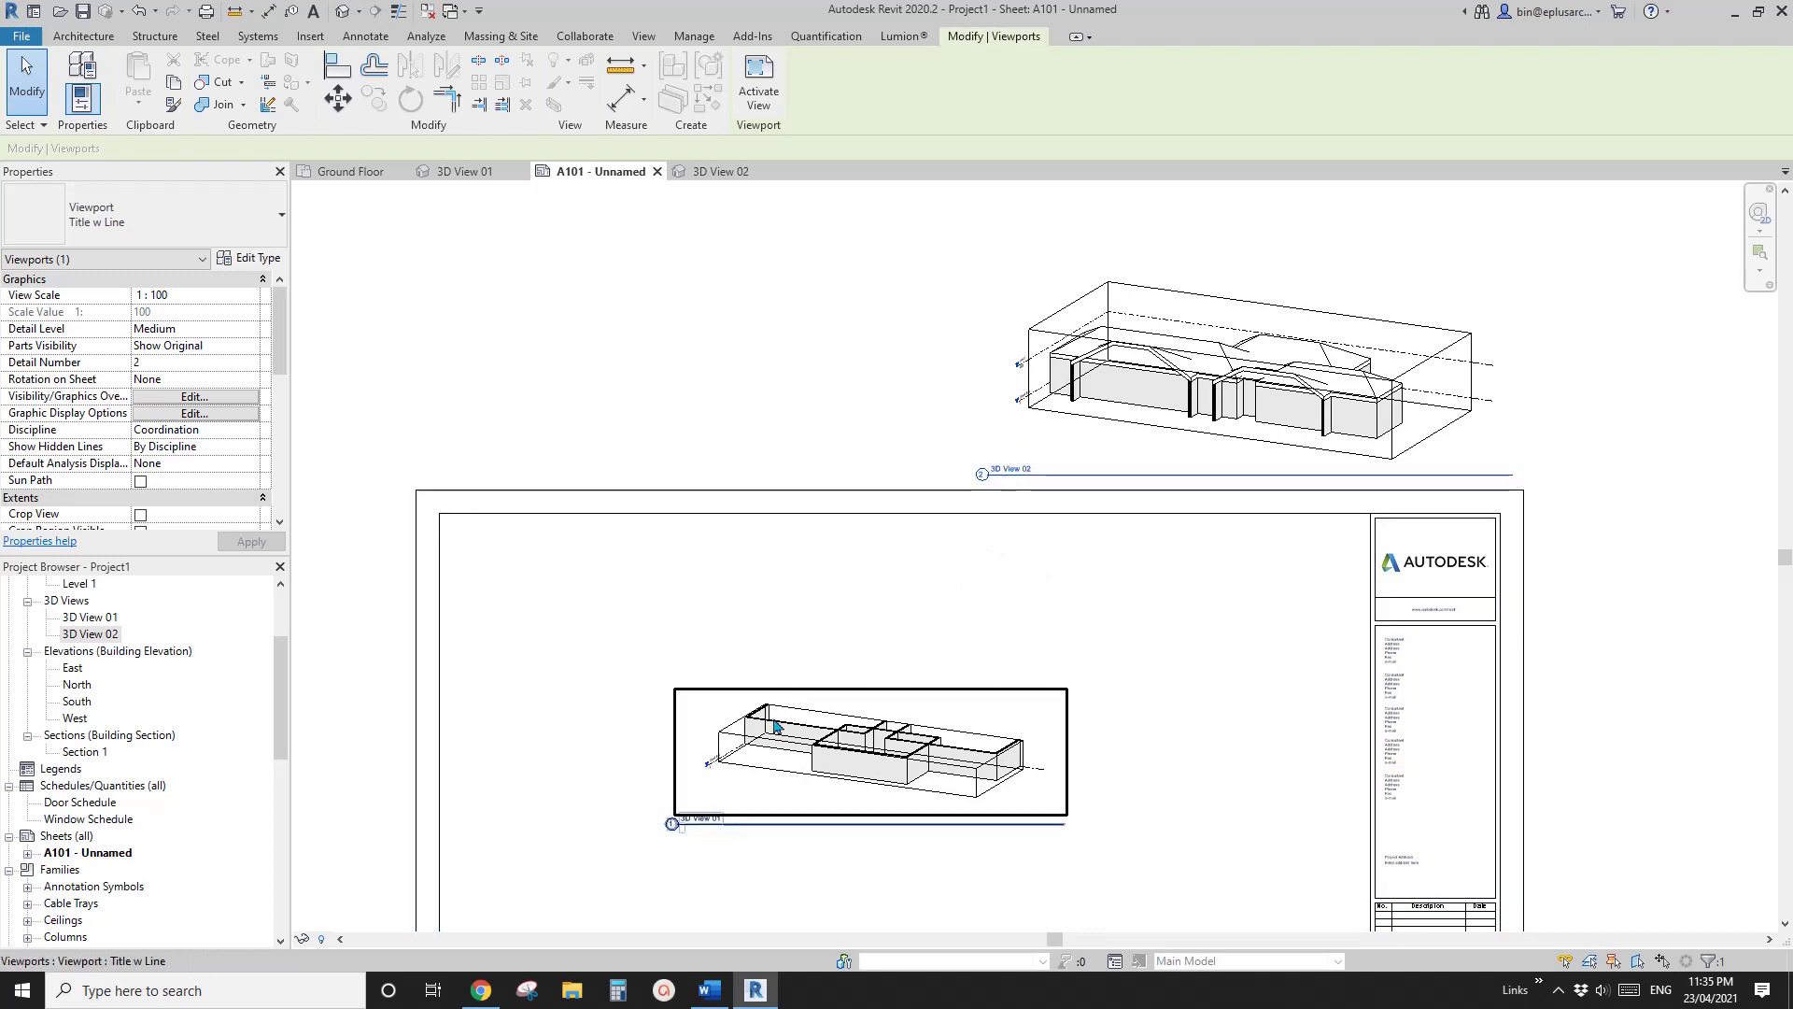
drag(1007, 478, 365, 456)
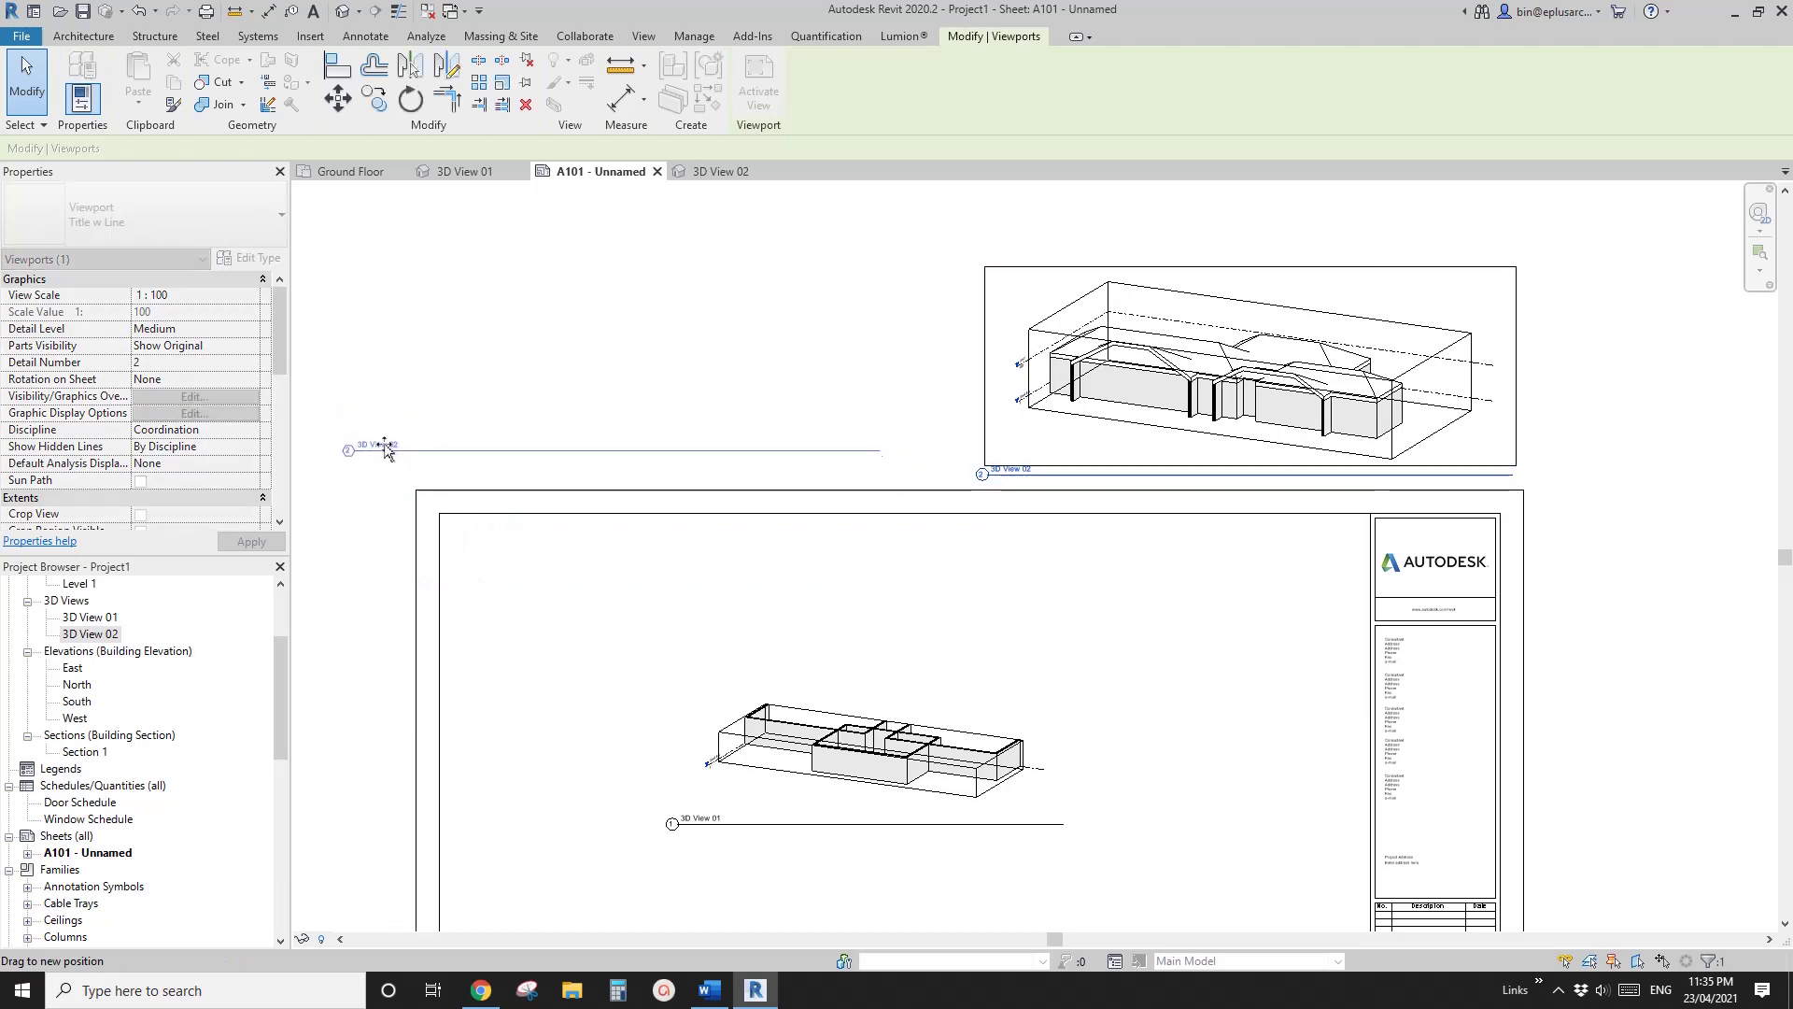
drag(707, 823, 1473, 812)
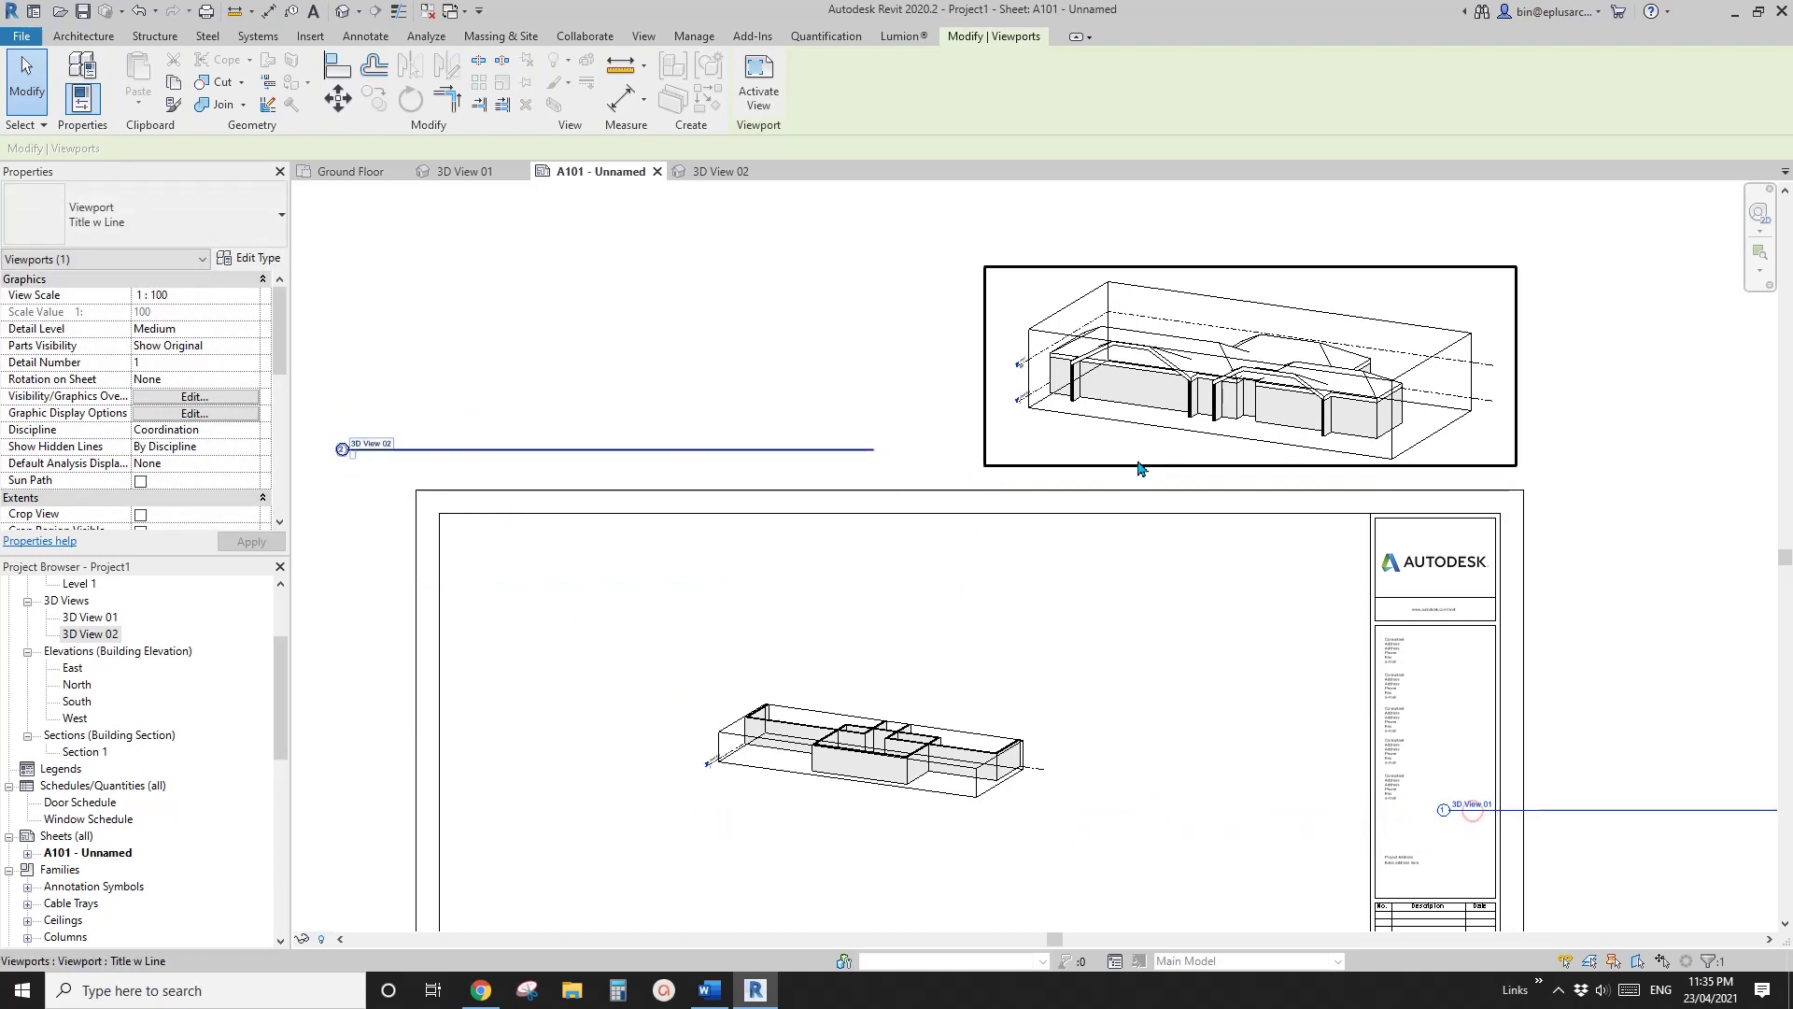
Move the 3D View 02 viewport onto the 3D View 01 drawing and inspect how the two views overlap
click(1199, 381)
drag(1248, 379, 955, 382)
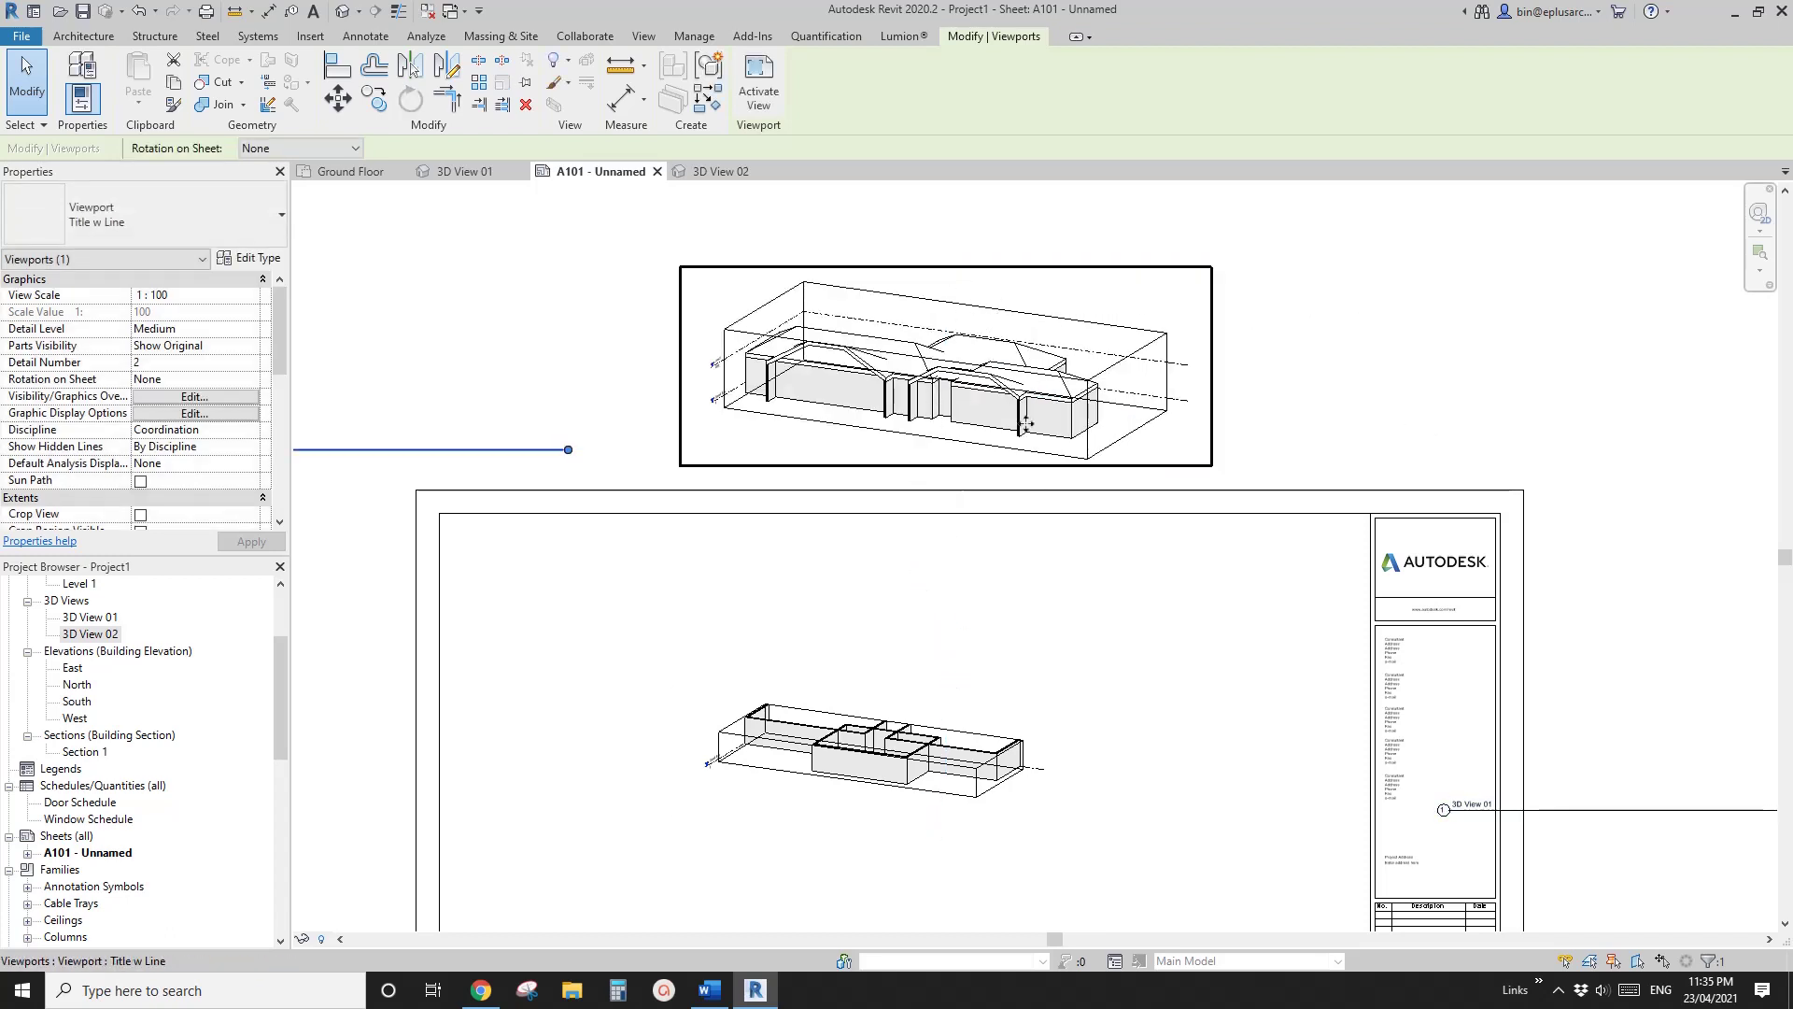
scroll(953, 404, down, 2)
drag(878, 388, 884, 581)
drag(885, 609, 879, 617)
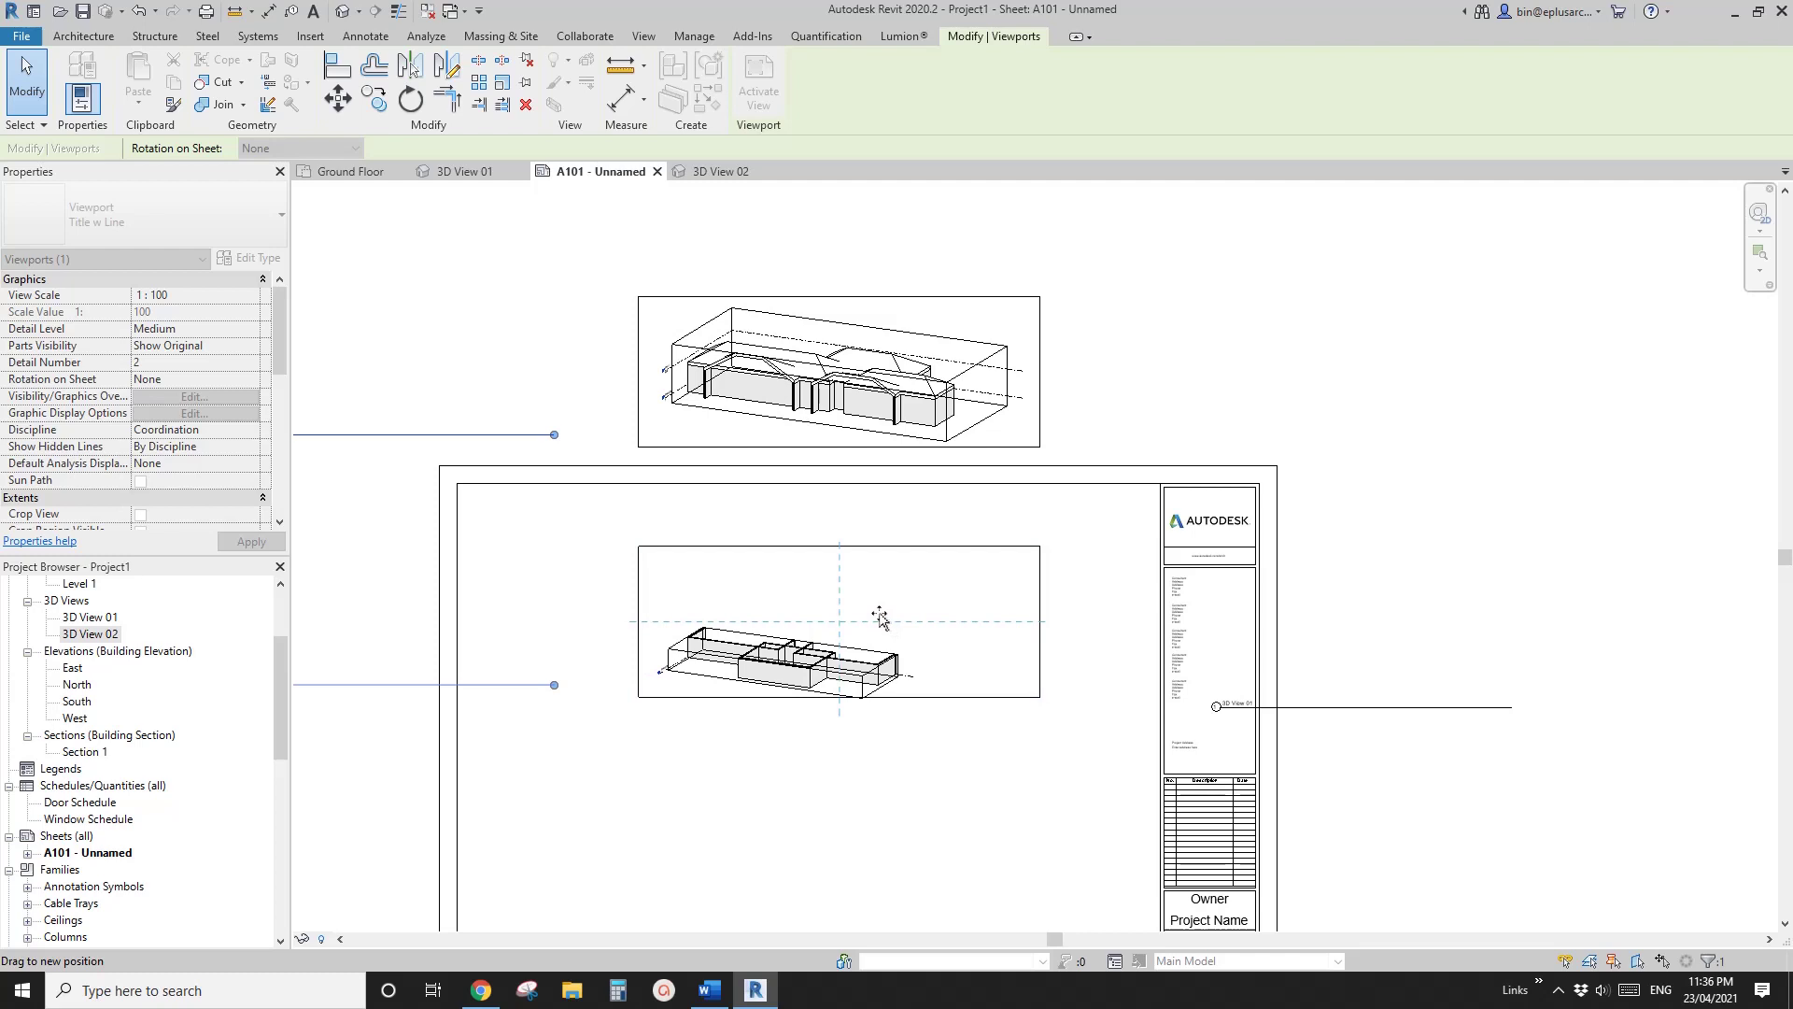
drag(879, 616, 880, 616)
scroll(794, 689, up, 5)
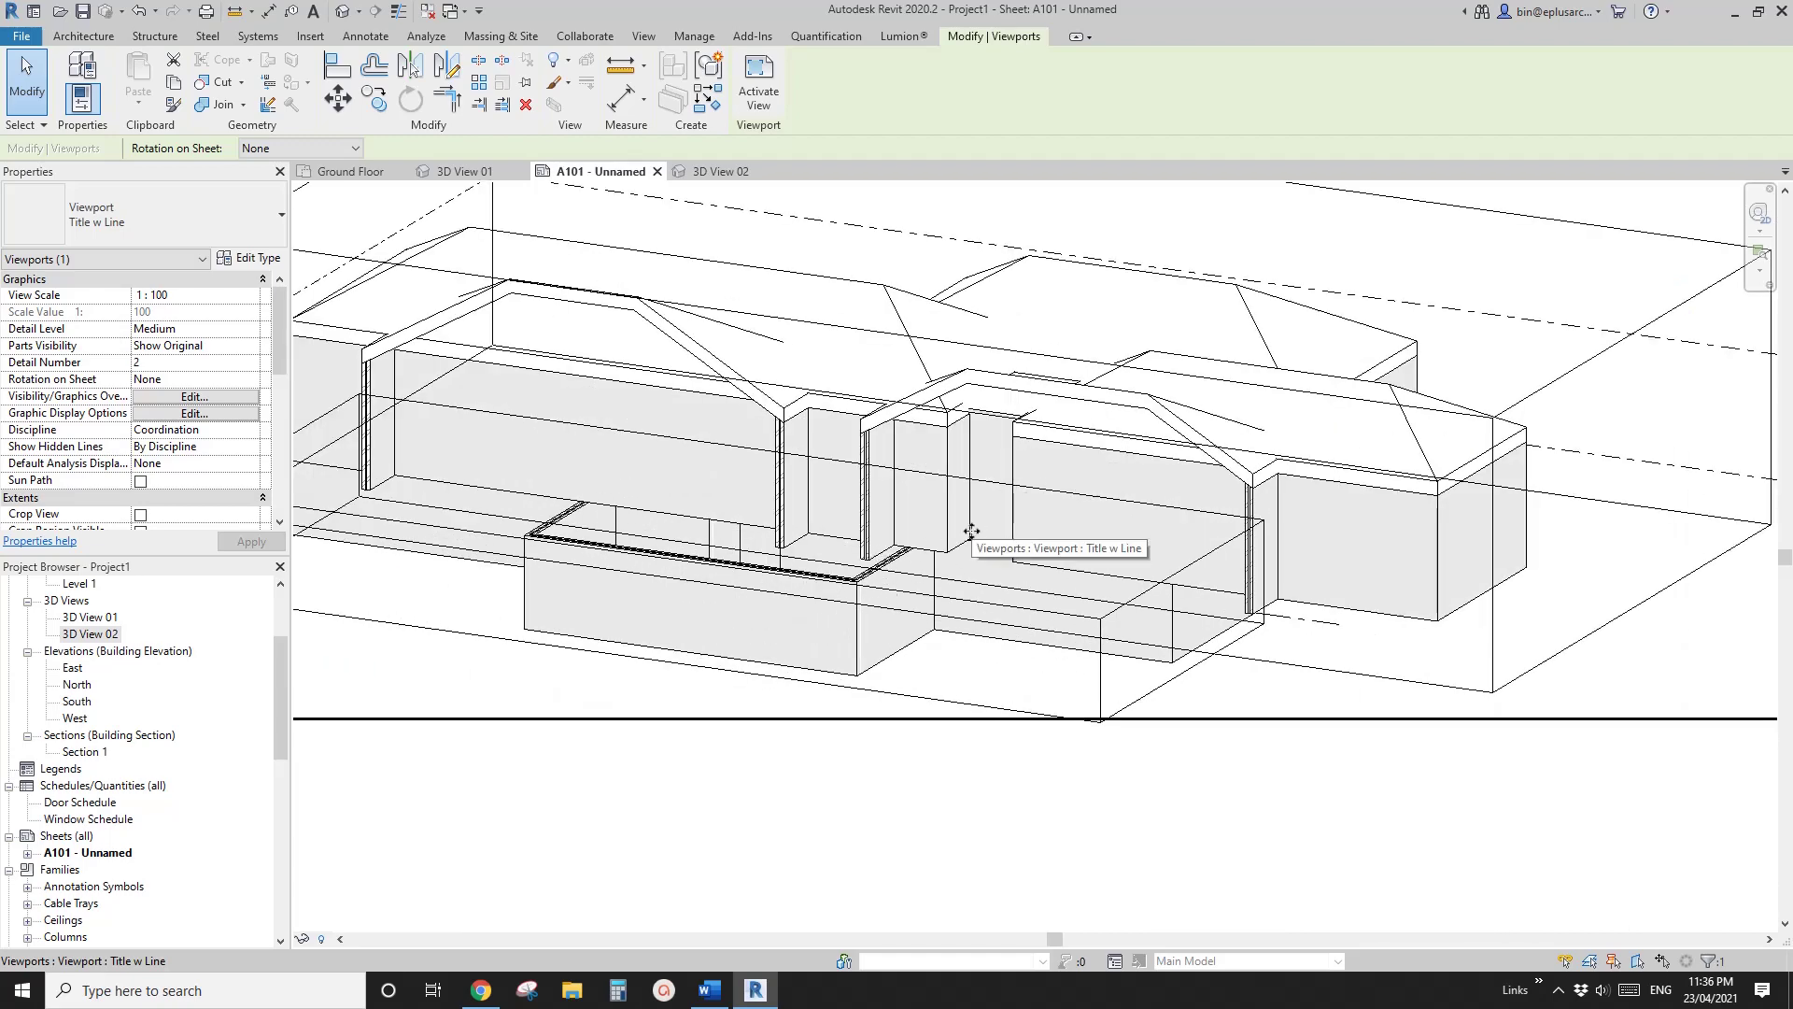
scroll(1027, 509, down, 5)
scroll(1024, 579, up, 6)
mouse_move(1023, 586)
middle_down()
mouse_move(1005, 641)
mouse_move(998, 587)
middle_up()
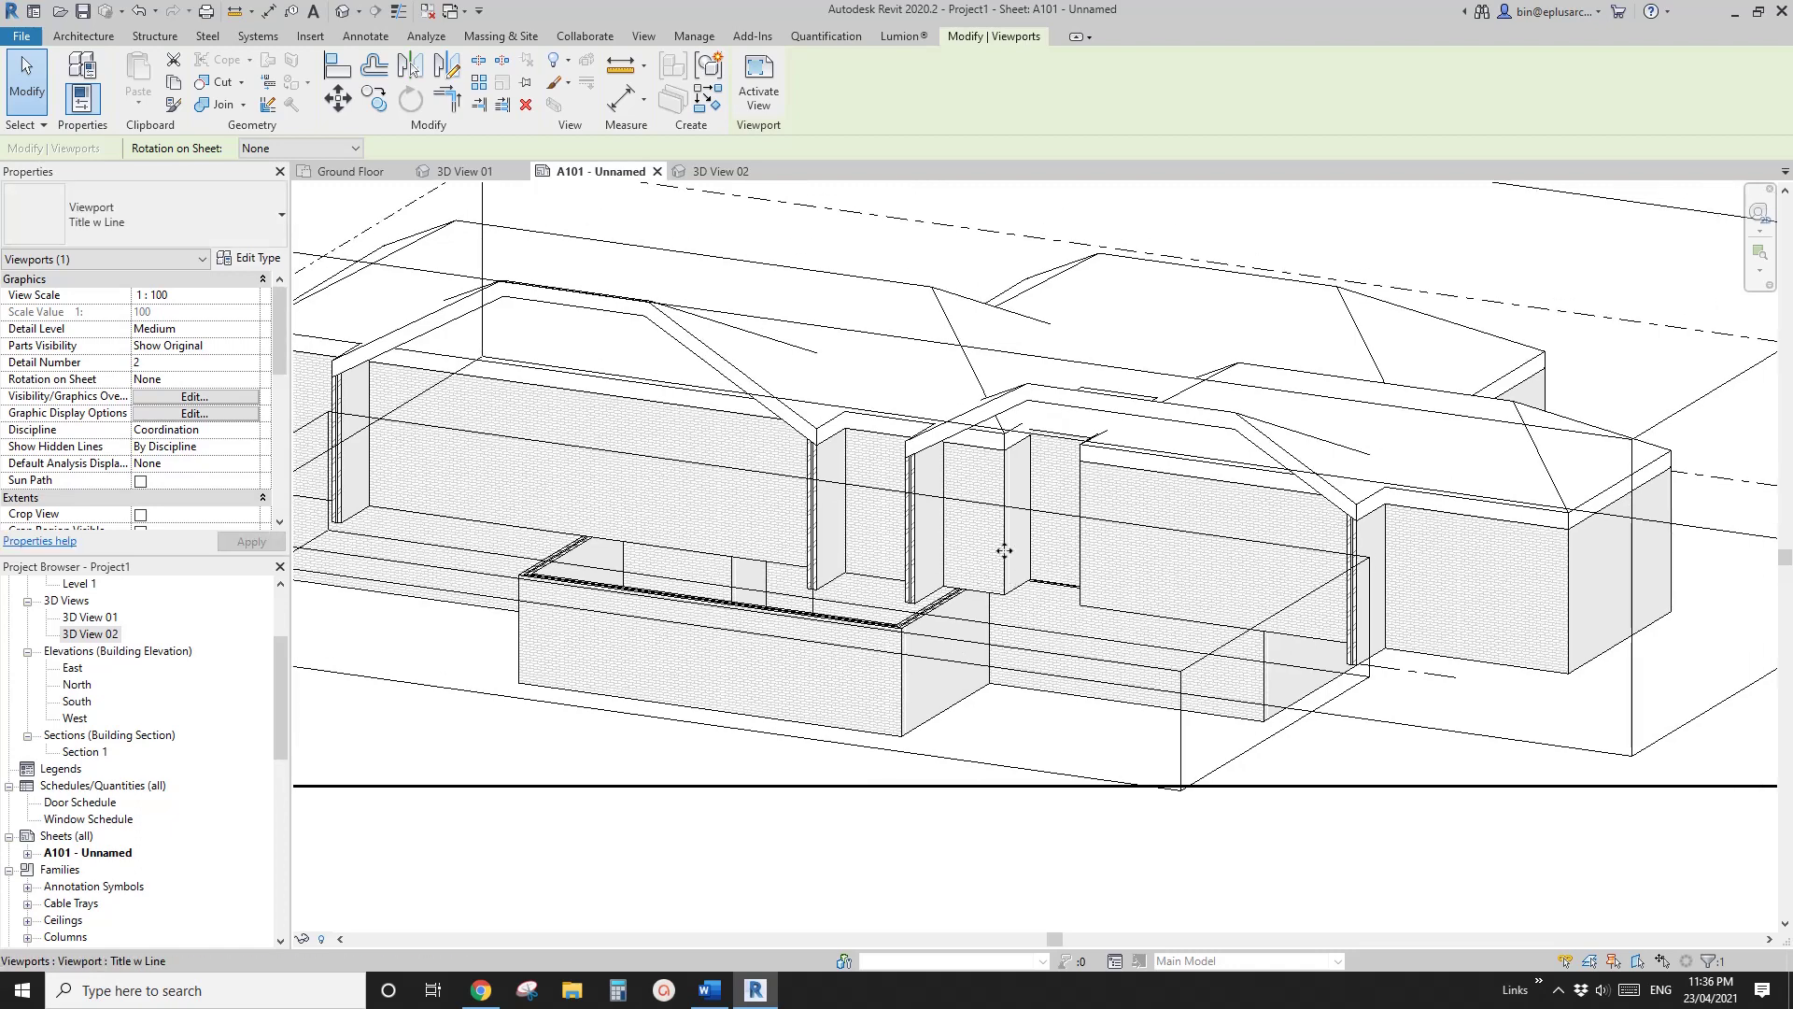
scroll(1004, 551, down, 4)
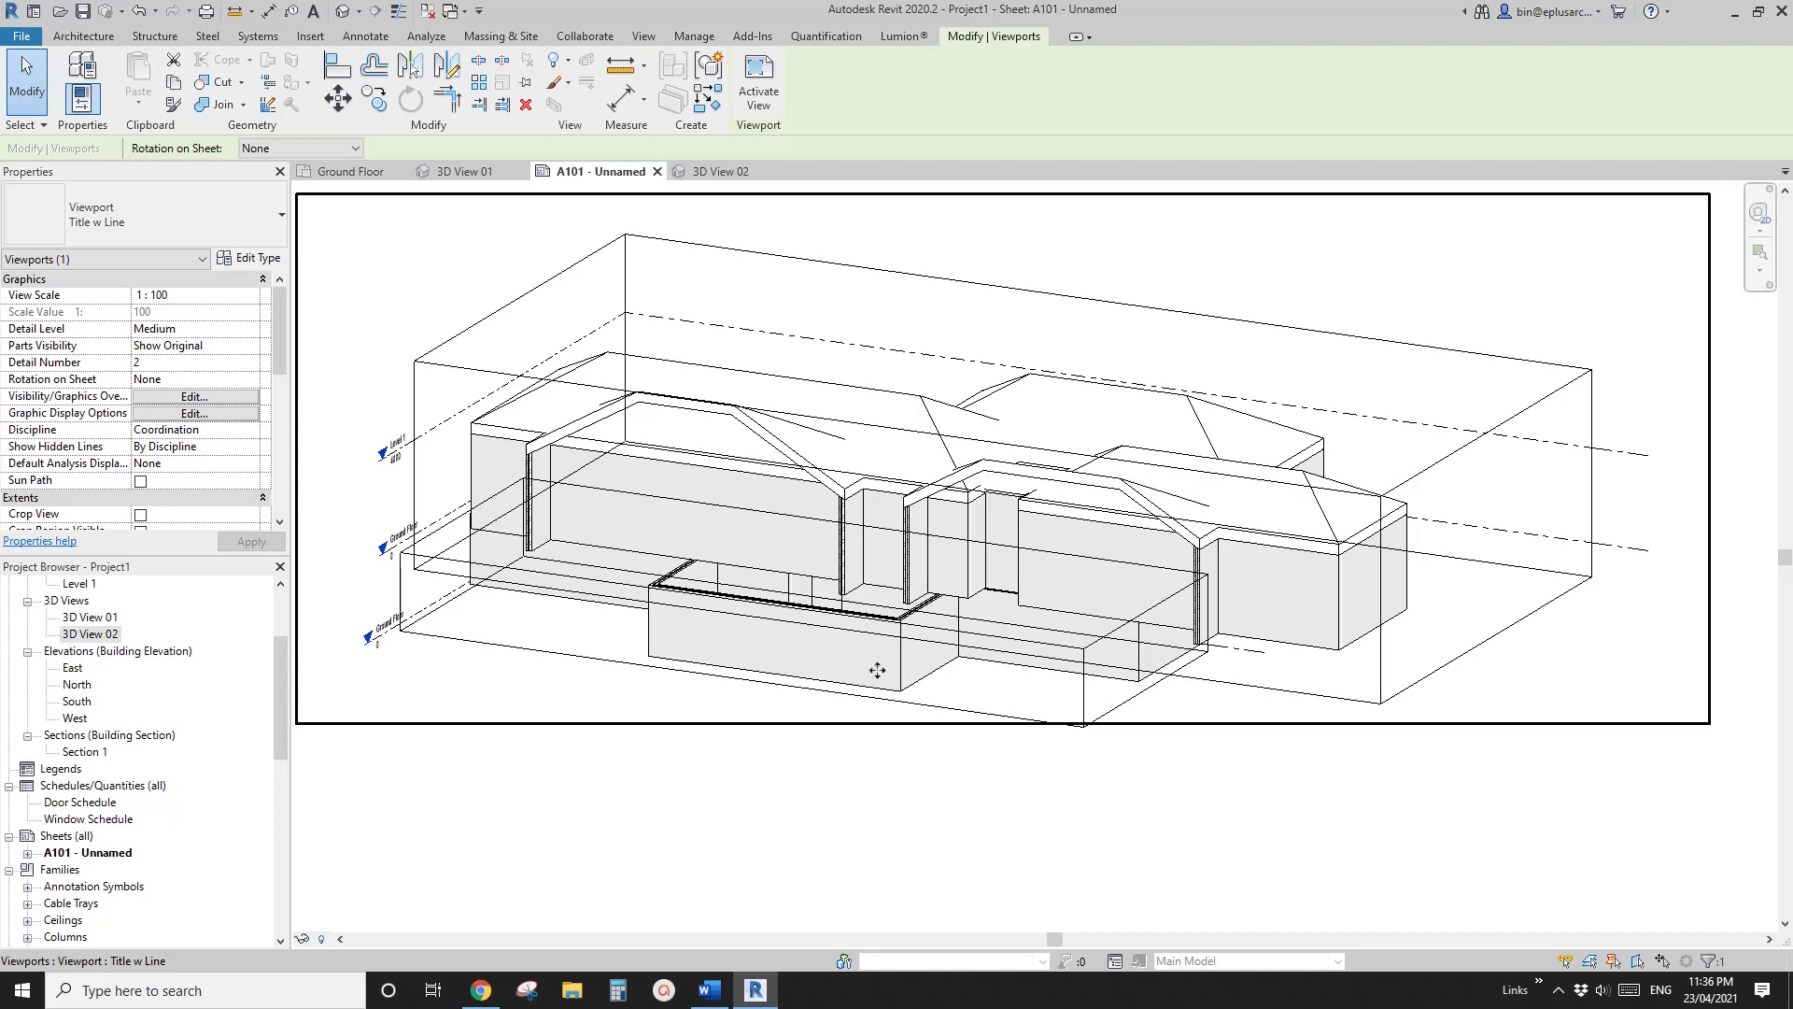
Expand sheet A101's list of placed views in the Project Browser and select 3D View 01
middle_drag(877, 671, 980, 588)
drag(278, 710, 260, 821)
scroll(262, 827, up, 5)
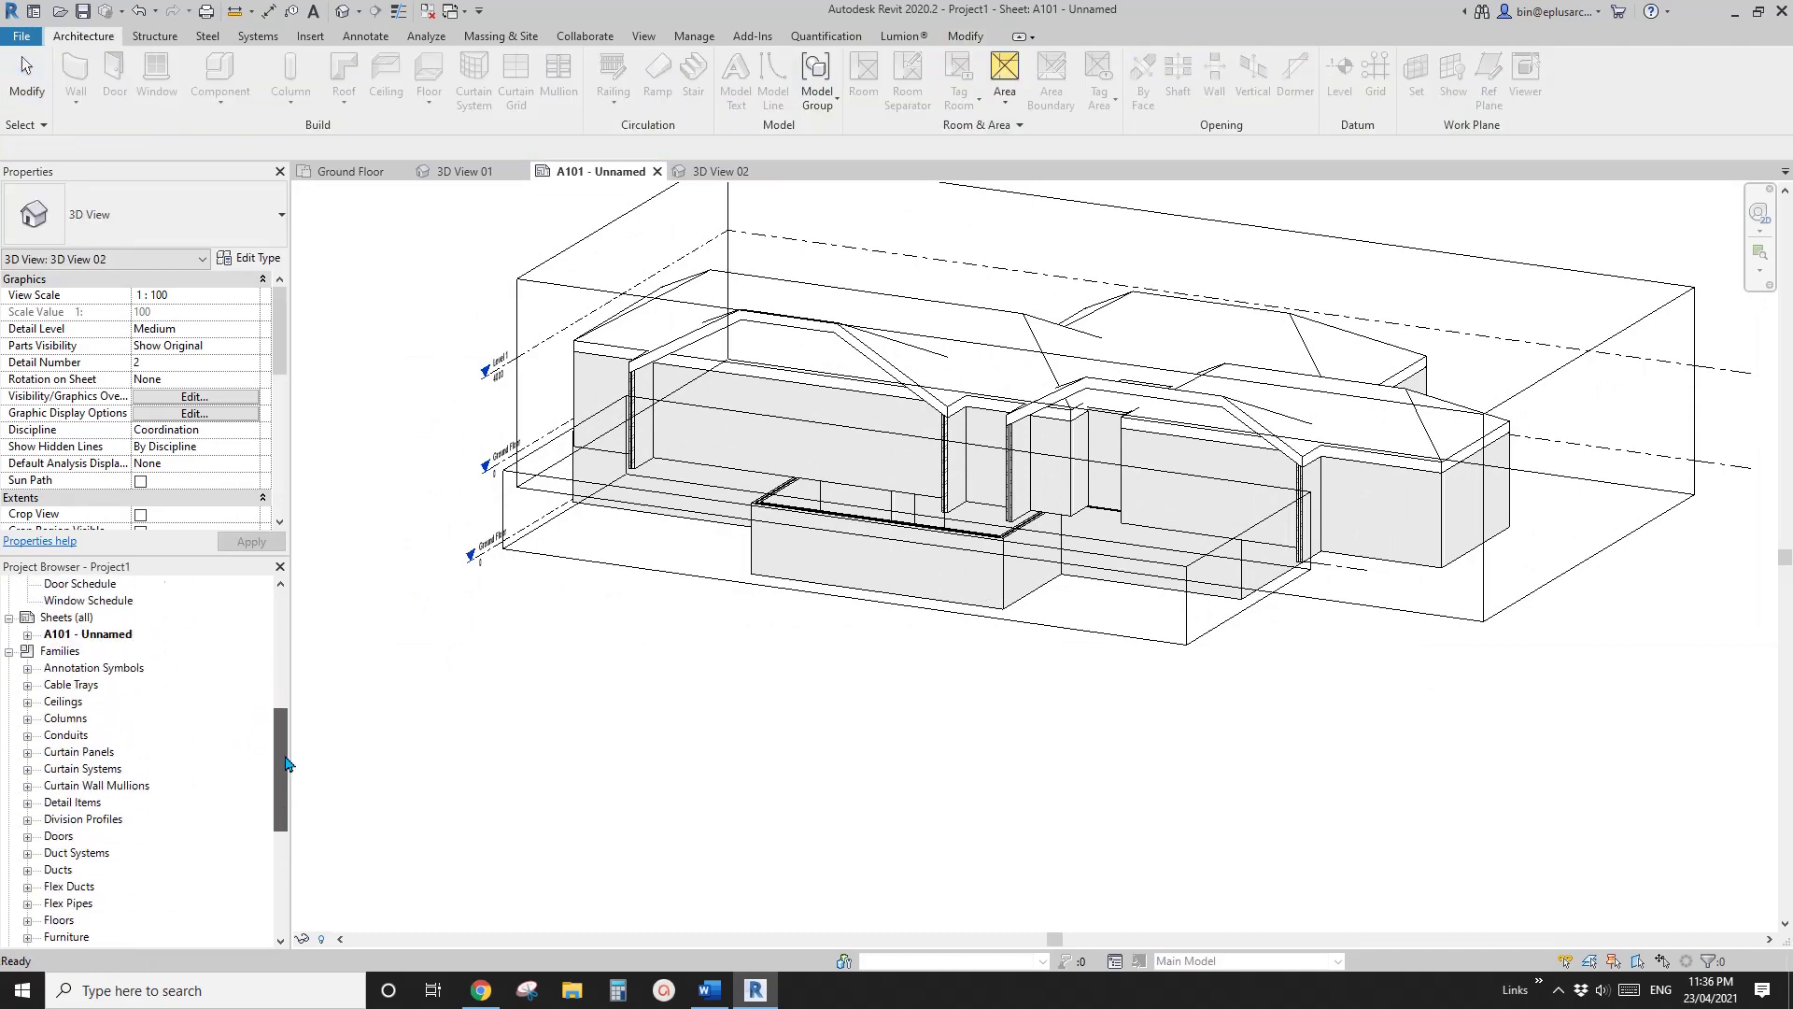
click(26, 773)
click(27, 769)
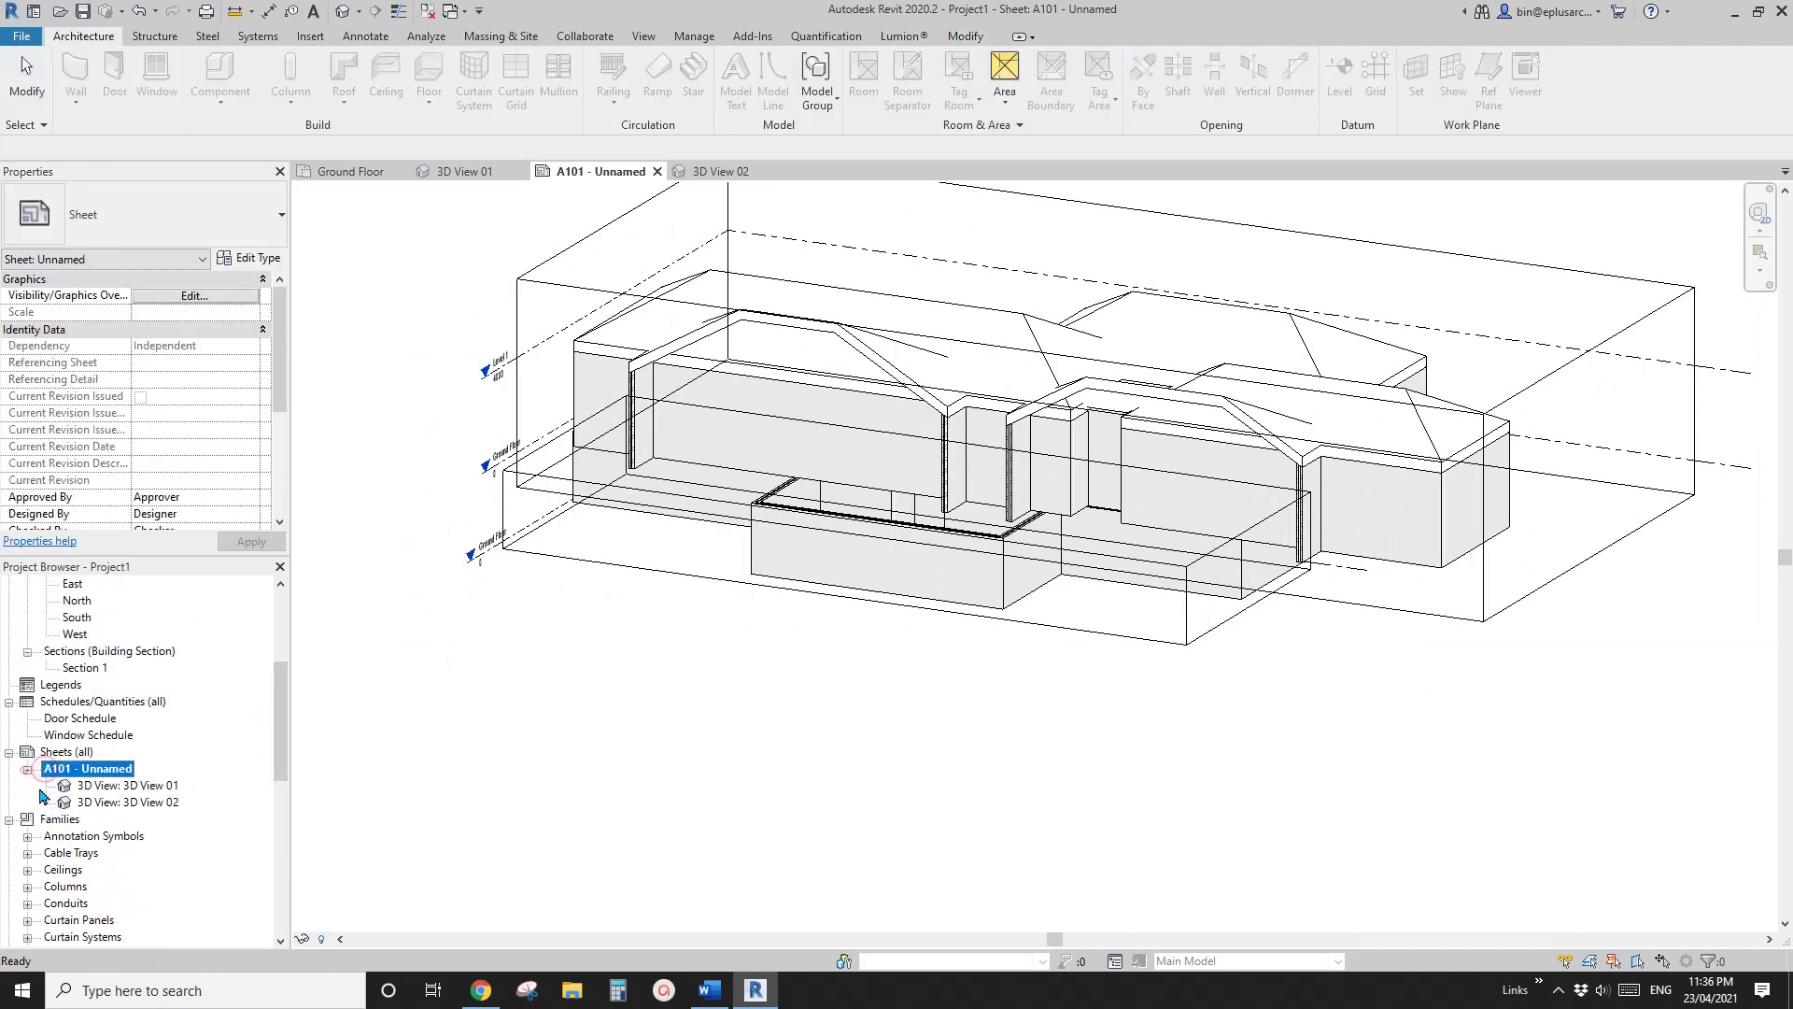
click(121, 789)
click(128, 803)
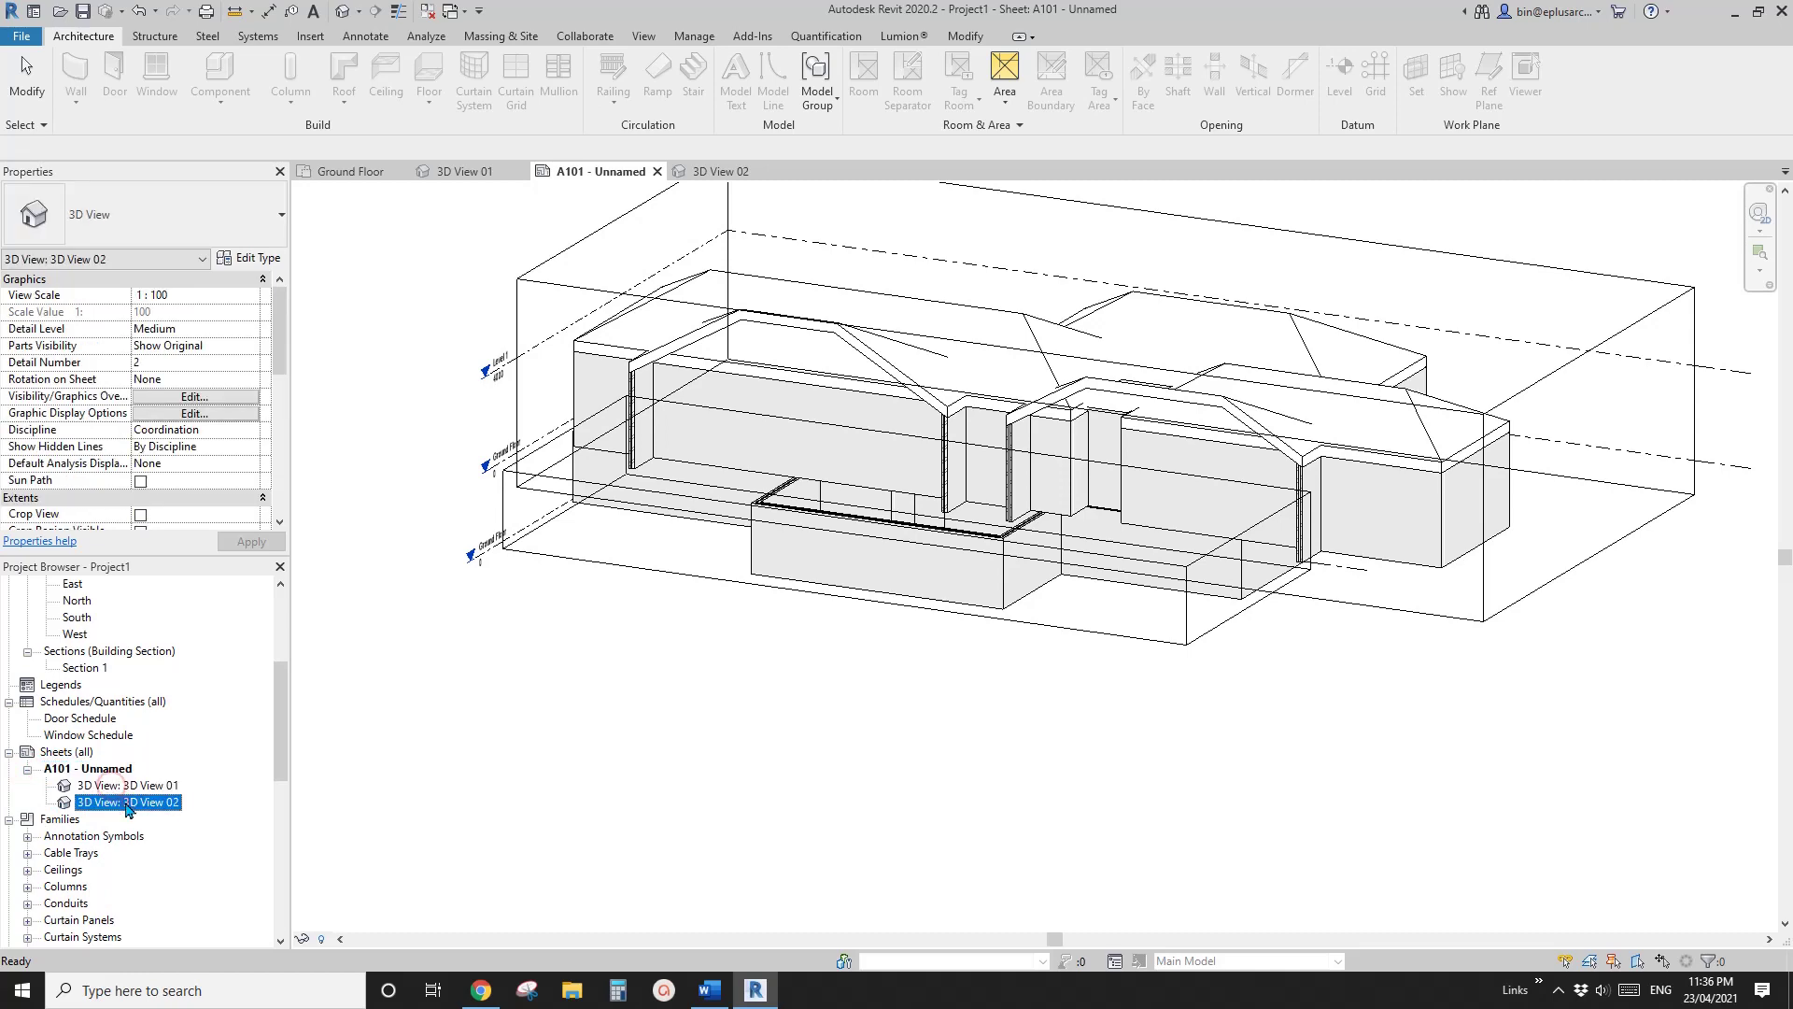
click(127, 788)
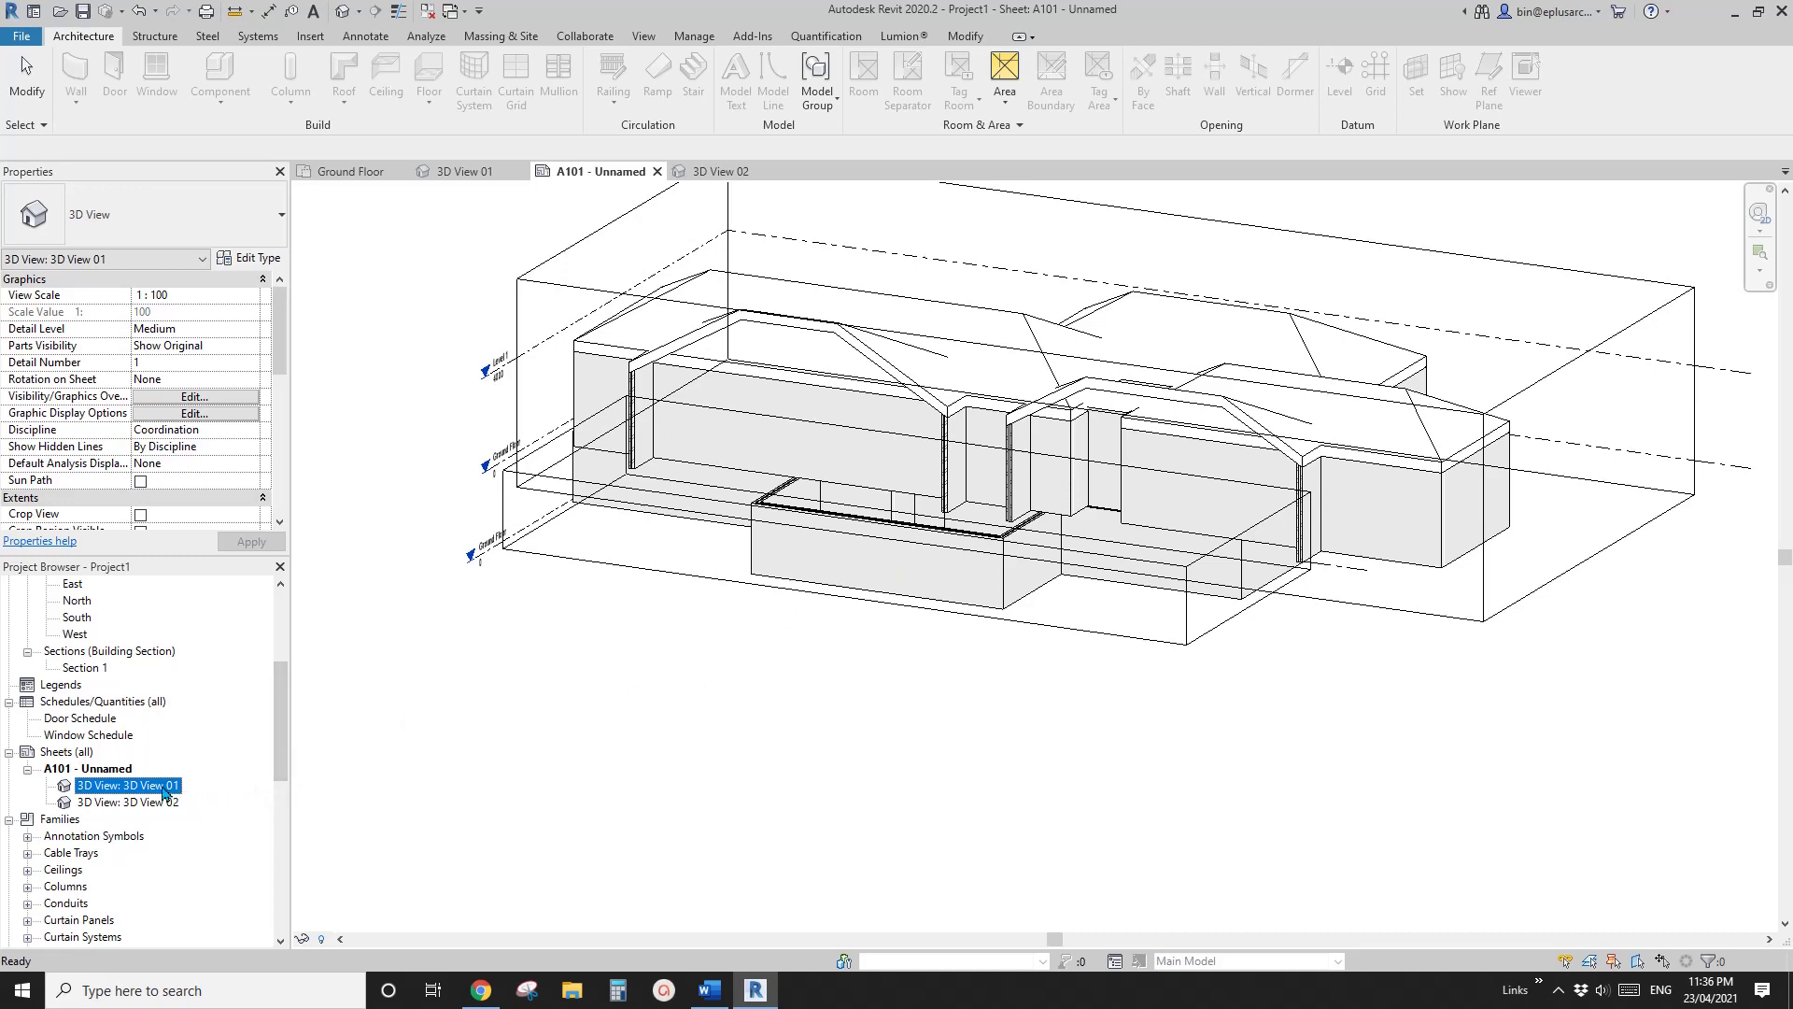
Place 3D View 01 on sheet A101 again, over the 3D View 02 viewport
drag(136, 791, 340, 768)
drag(801, 703, 841, 720)
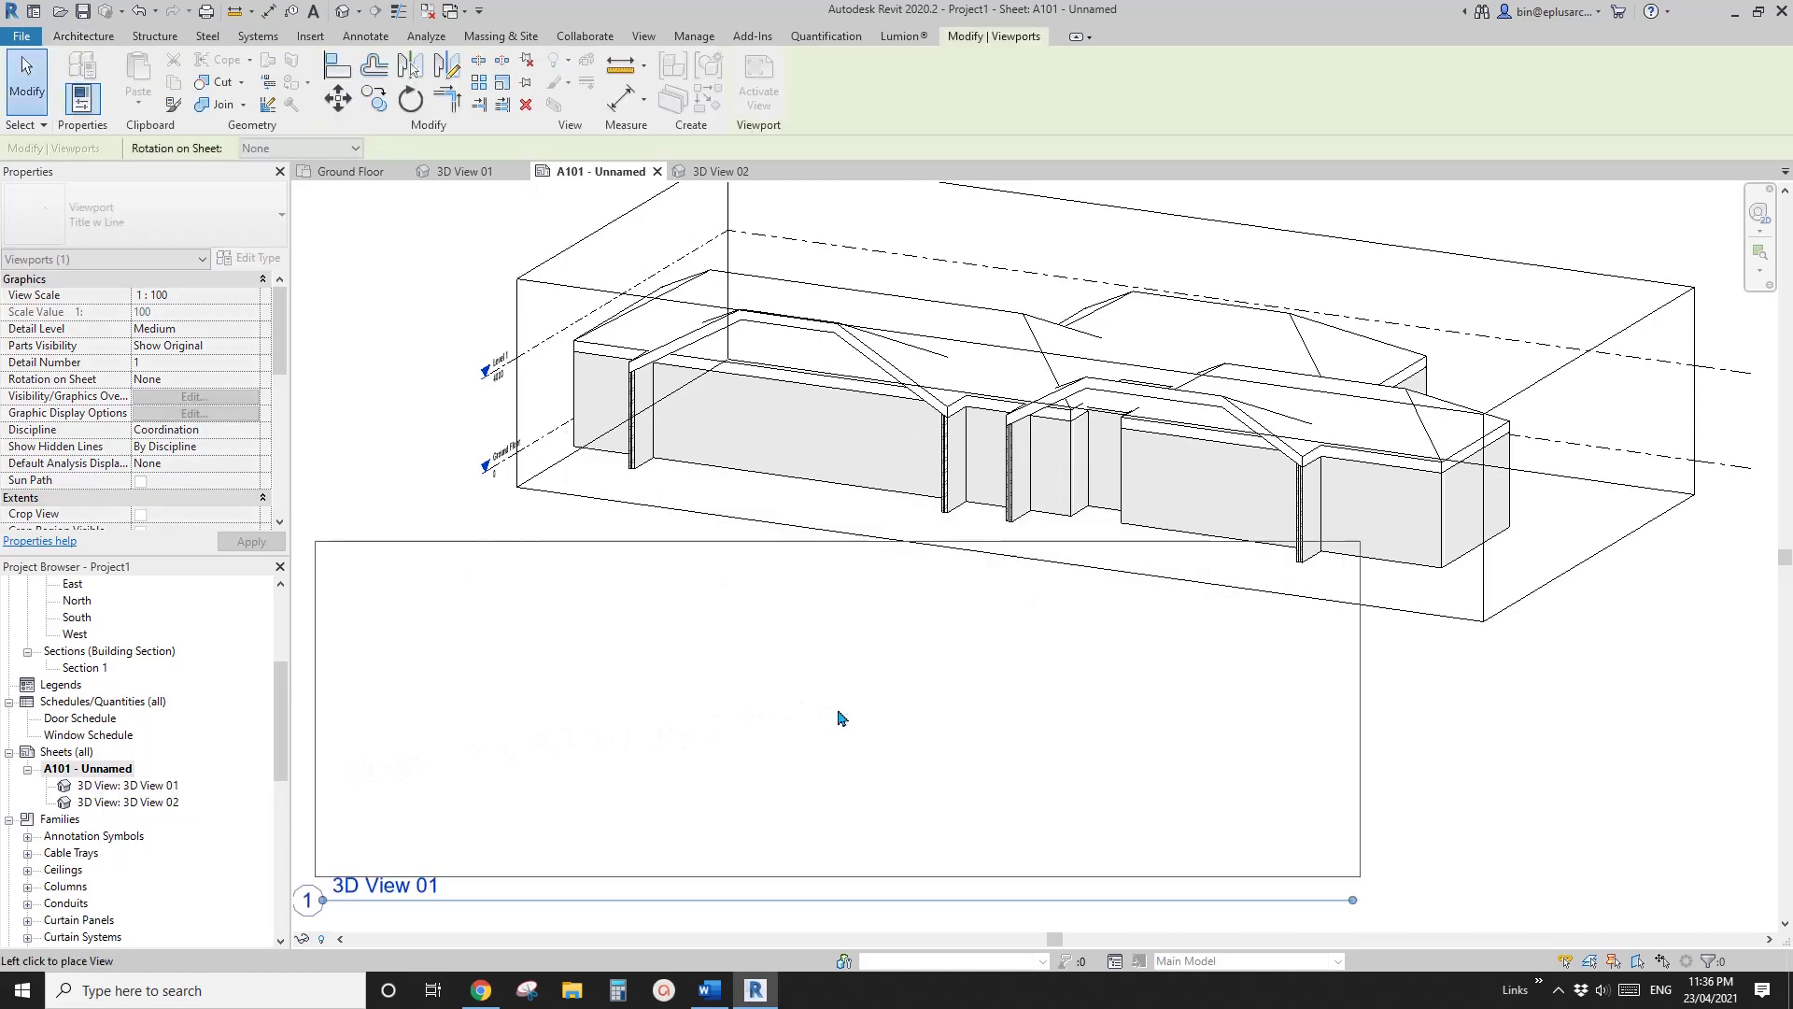
scroll(972, 641, down, 1)
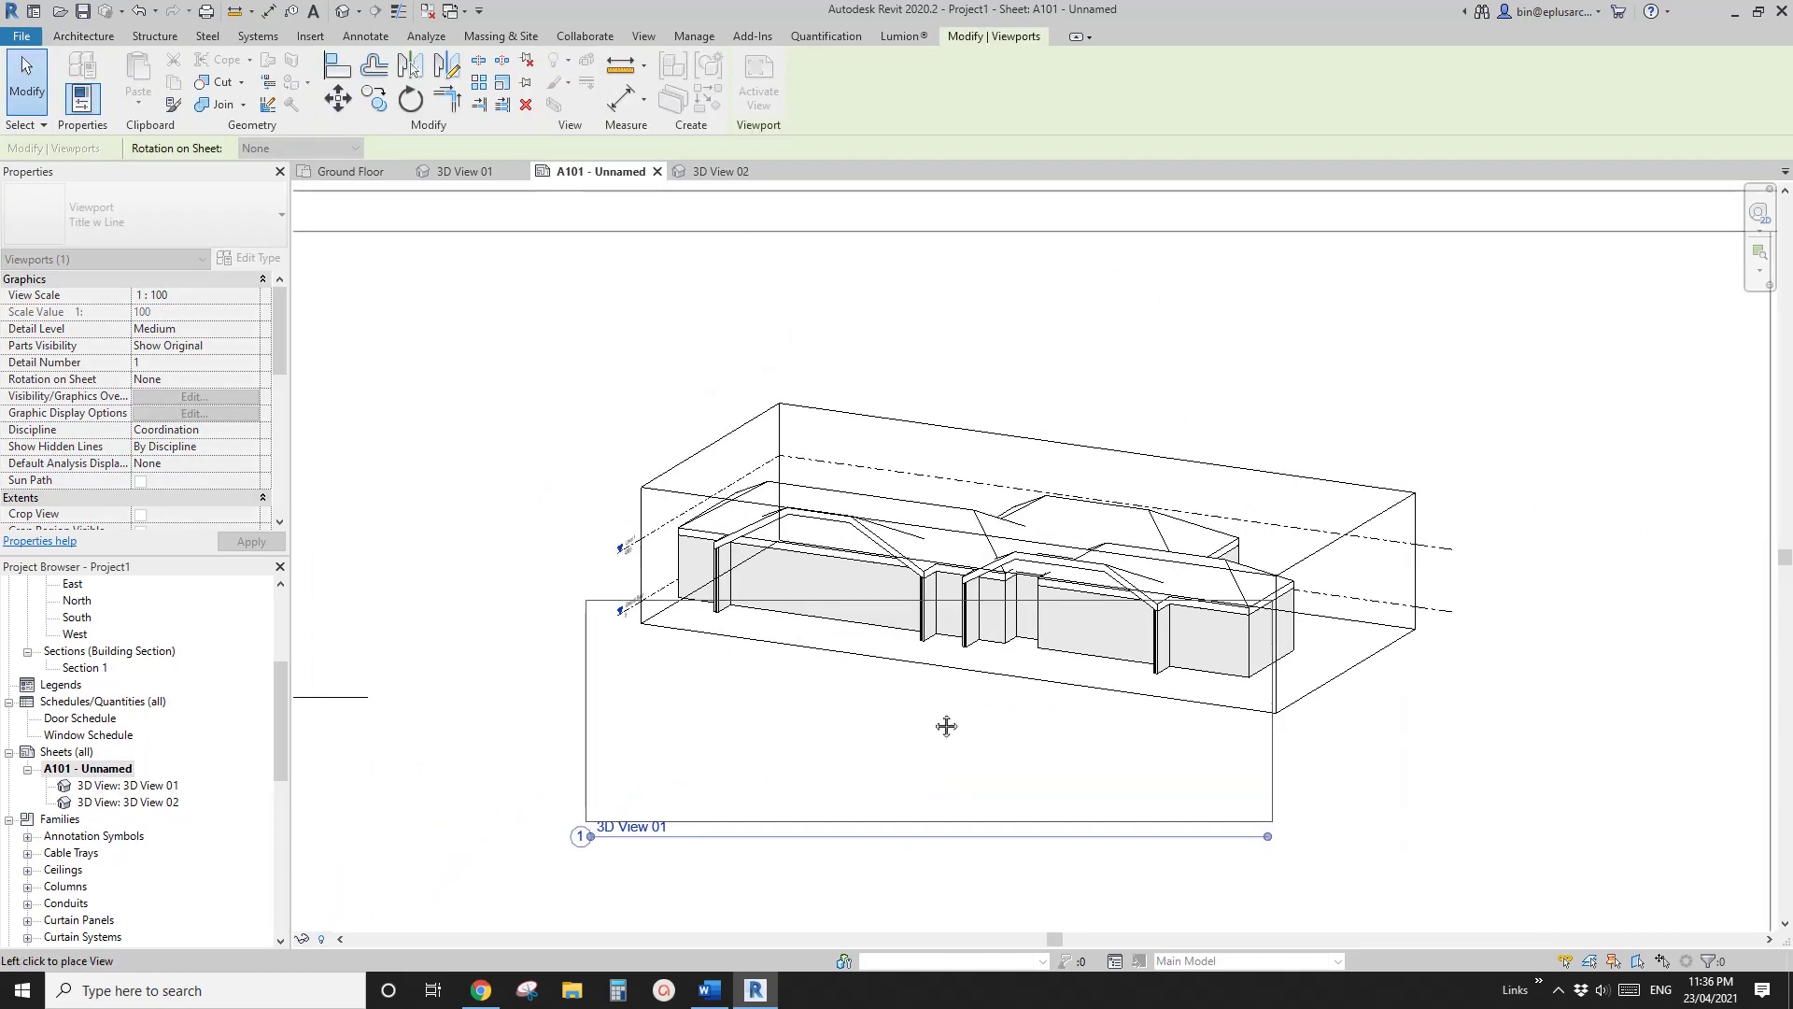
click(897, 650)
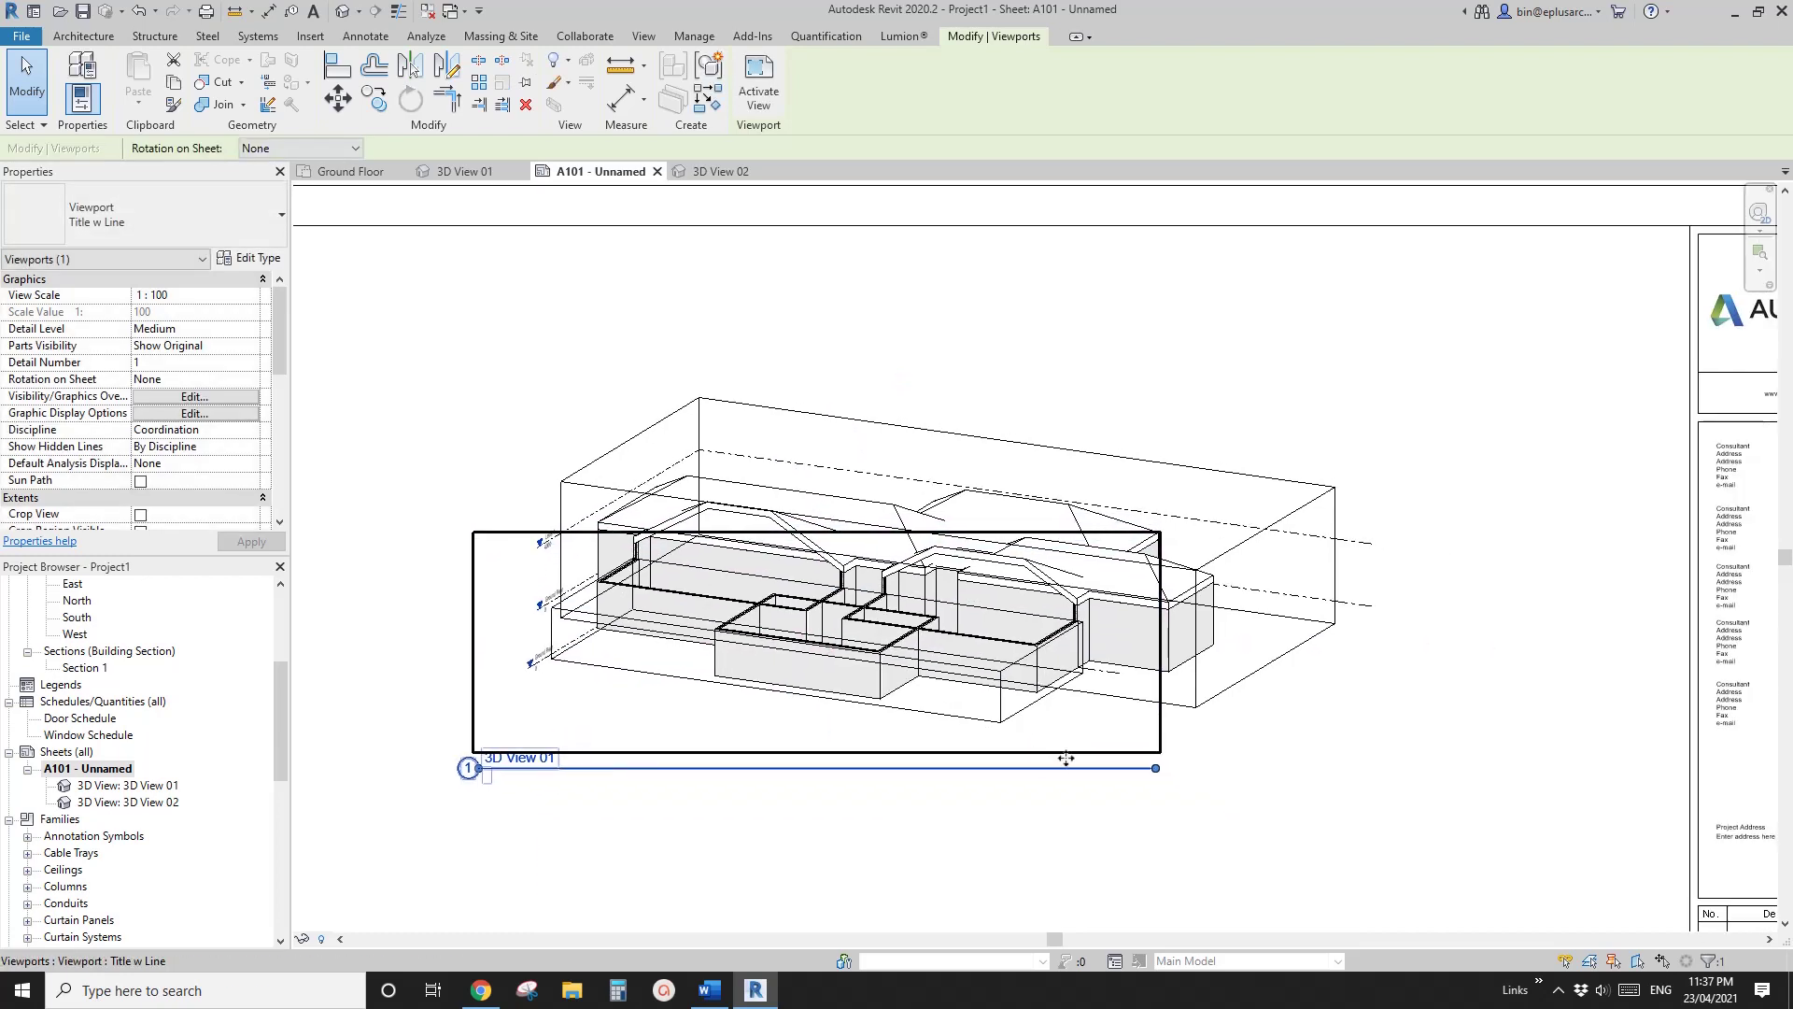
Examine where the cut walls of 3D View 01 meet the walls and roofs of 3D View 02 on the sheet
key(Escape)
scroll(1198, 734, up, 3)
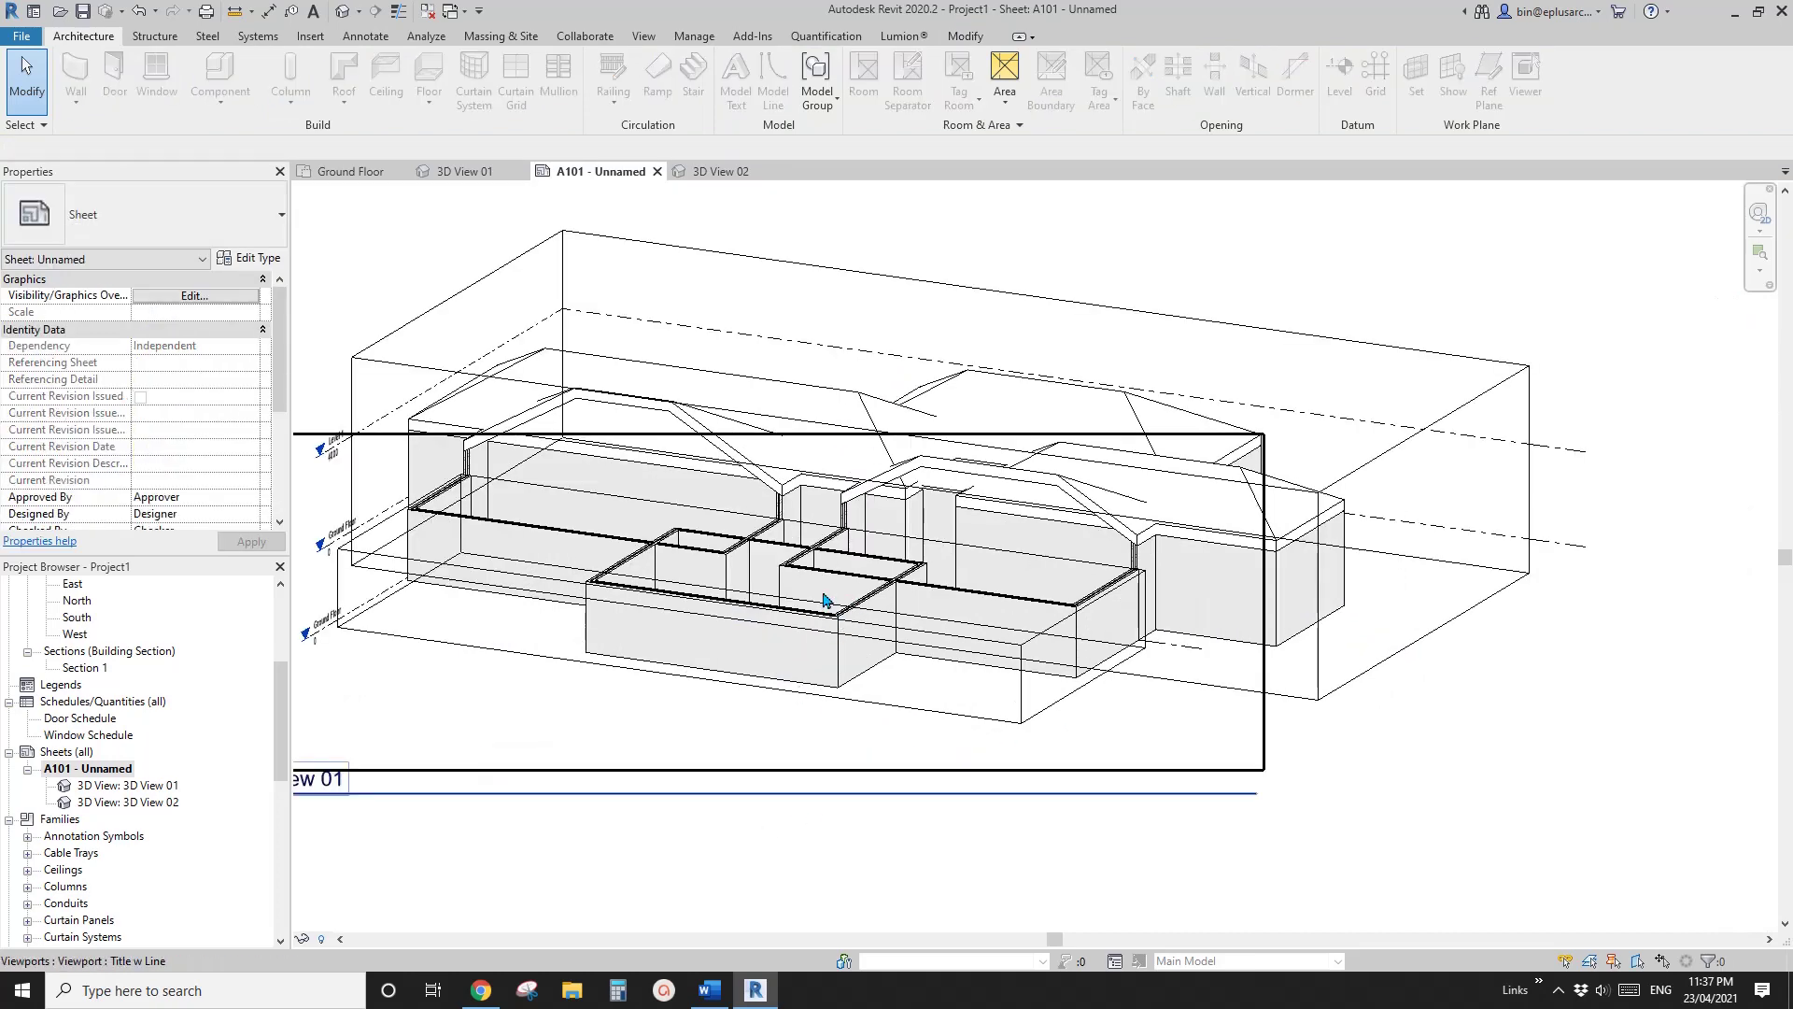
scroll(864, 542, up, 3)
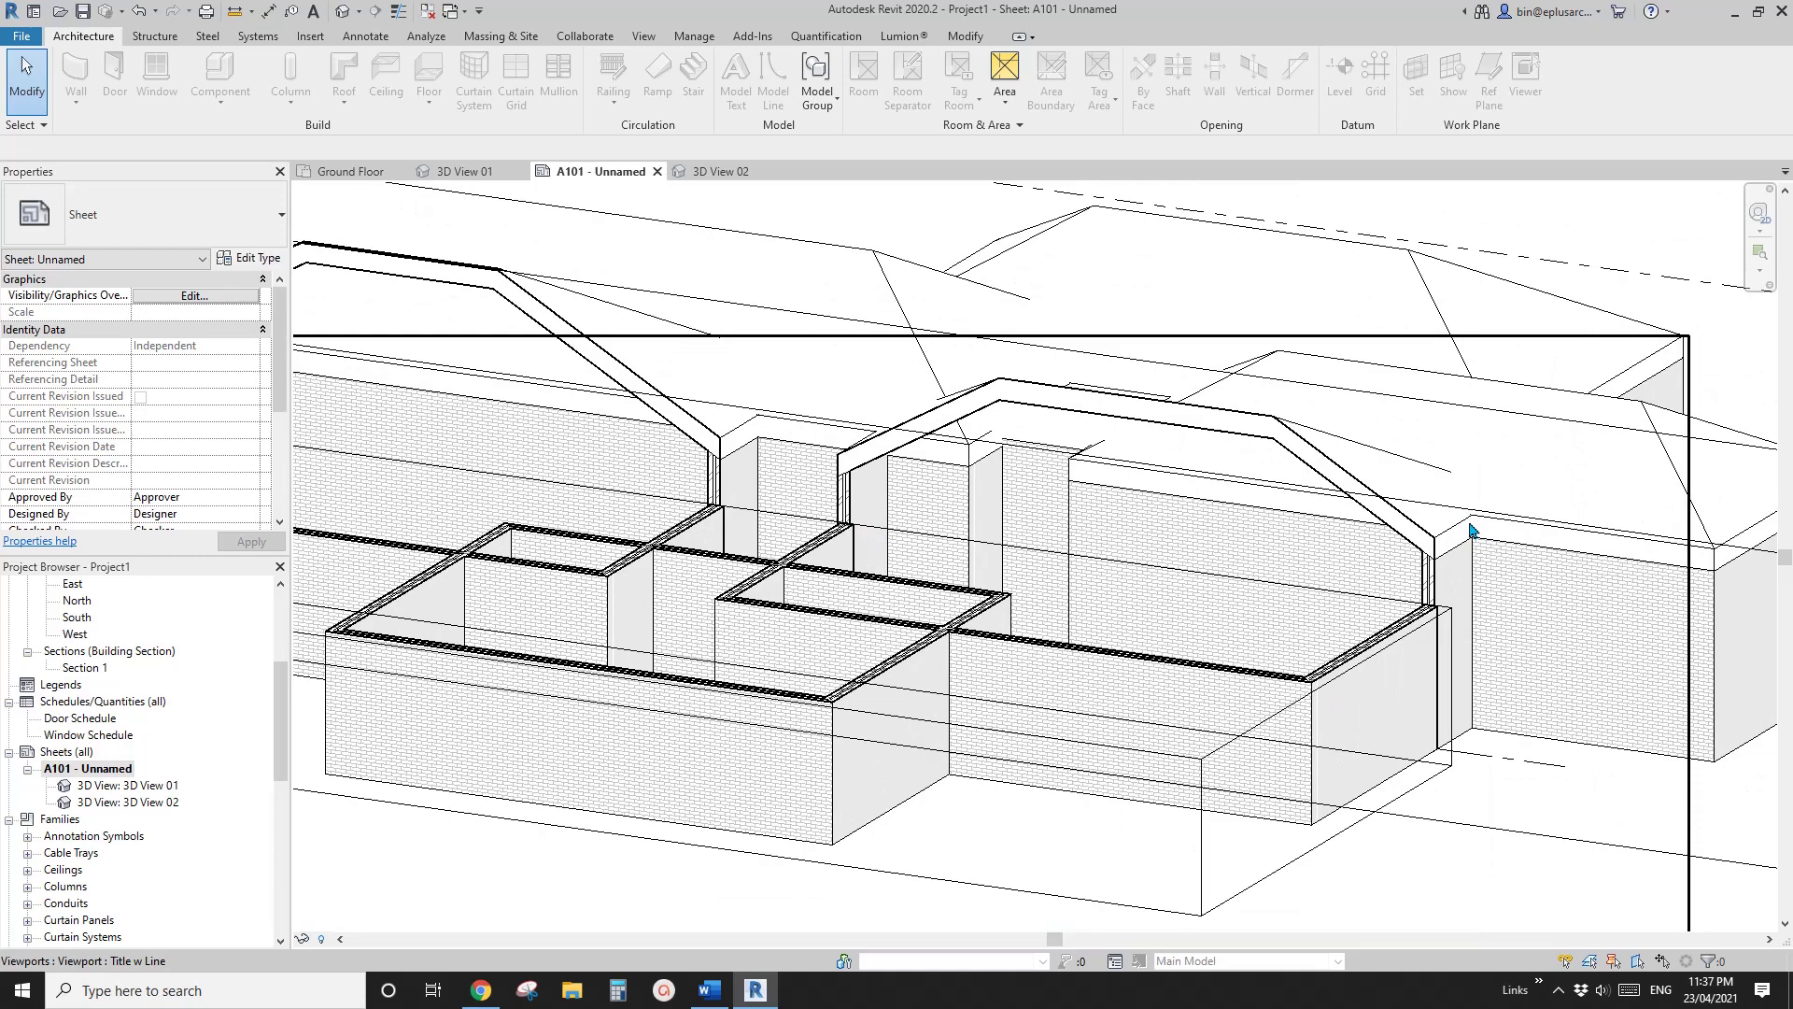
scroll(1049, 560, down, 2)
scroll(952, 562, up, 5)
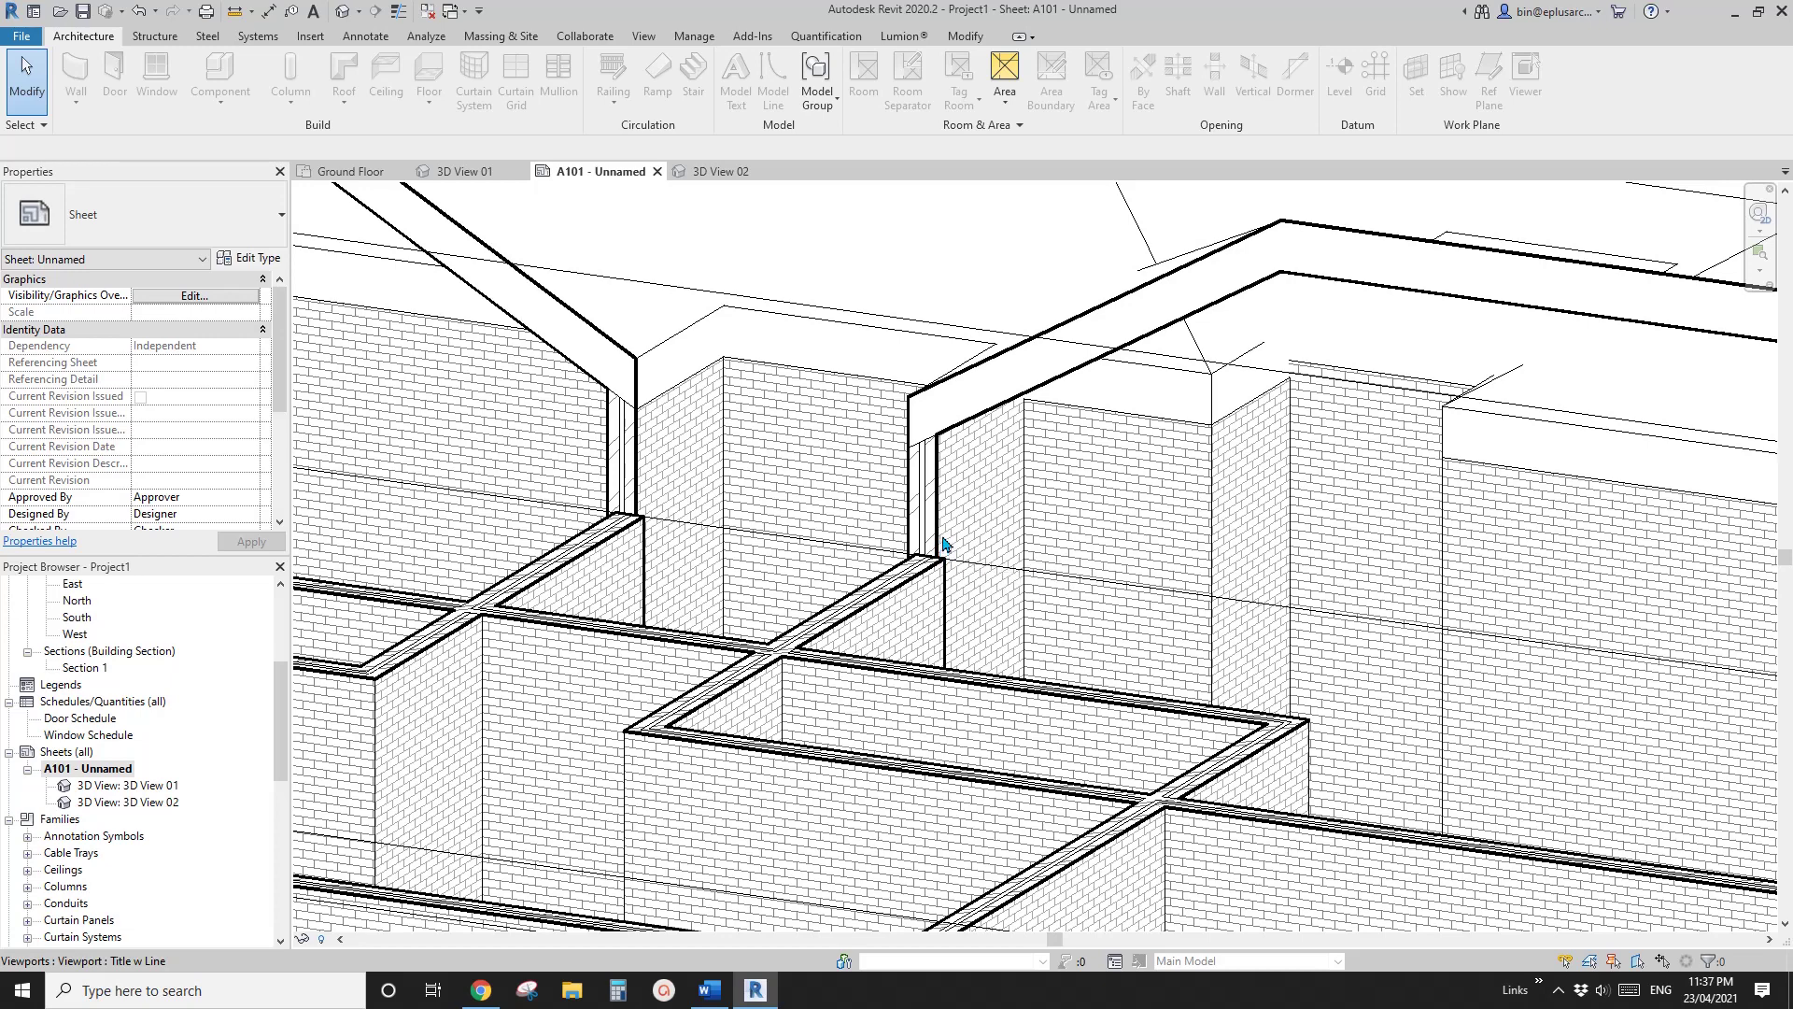
Examine the east end of the overlaid views on sheet A101, where the cut roof edge meets the cut end wall
scroll(944, 546, down, 3)
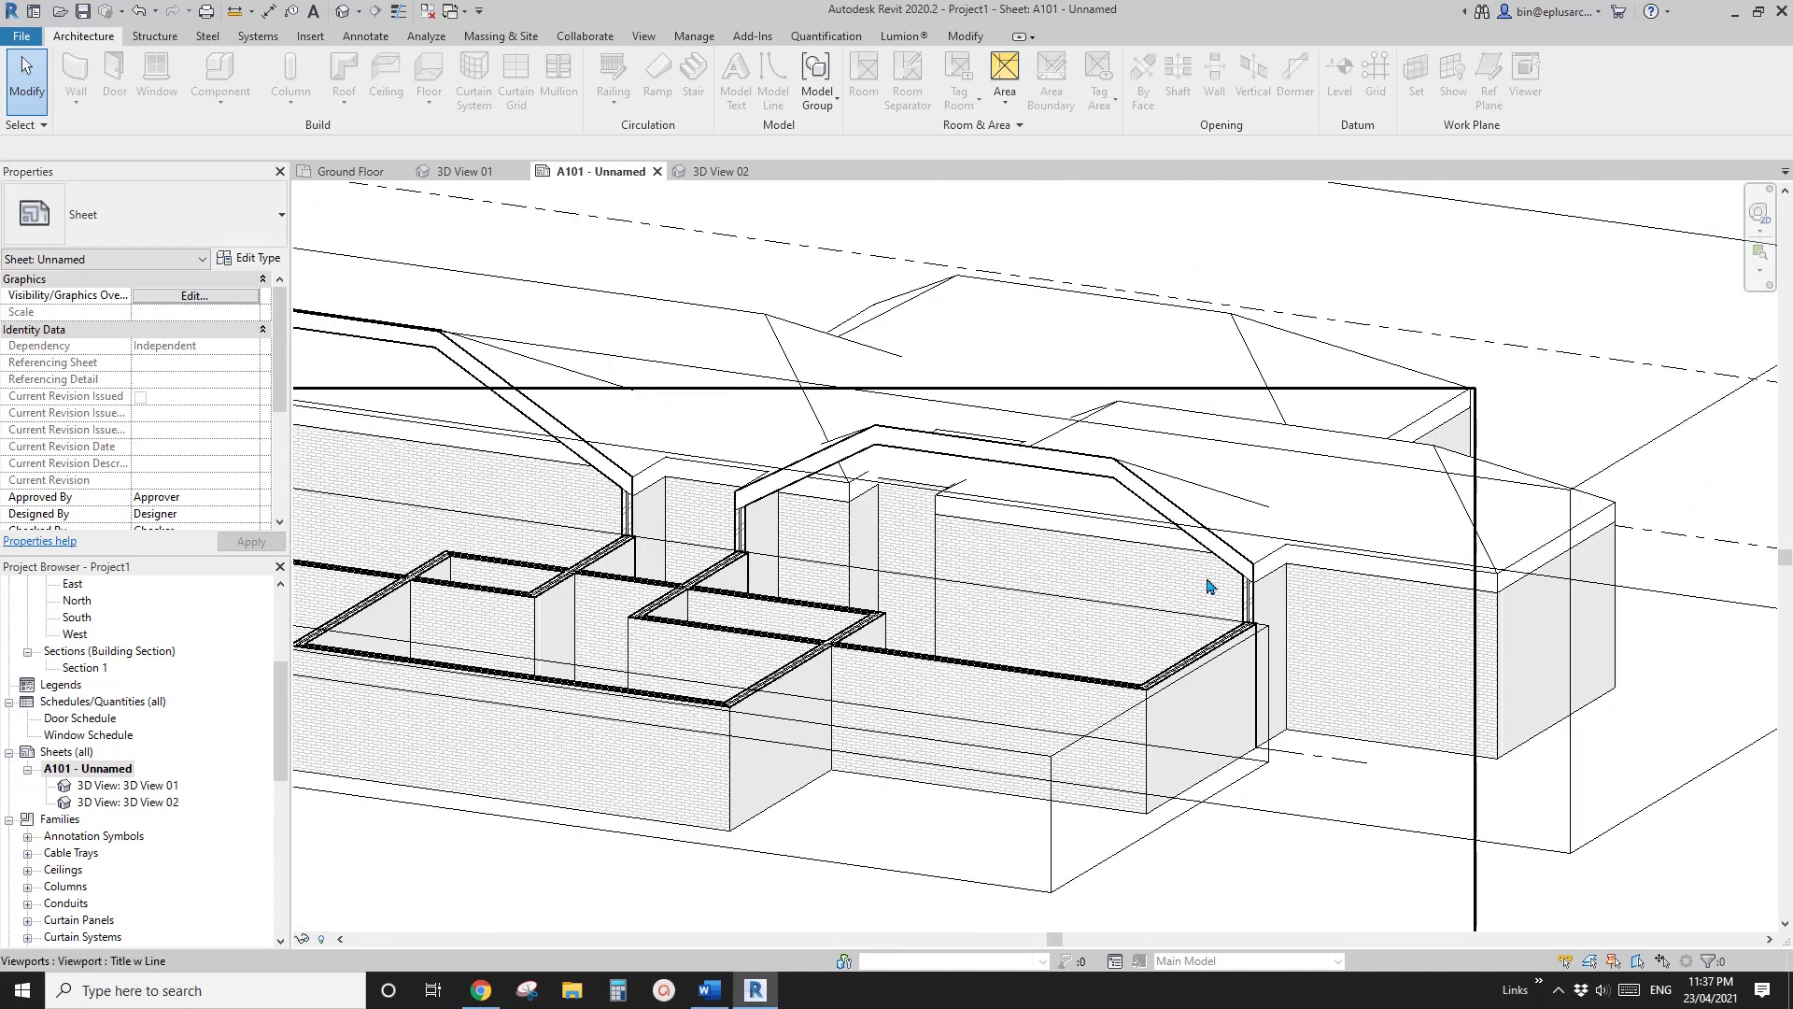
middle_drag(1281, 611, 1279, 613)
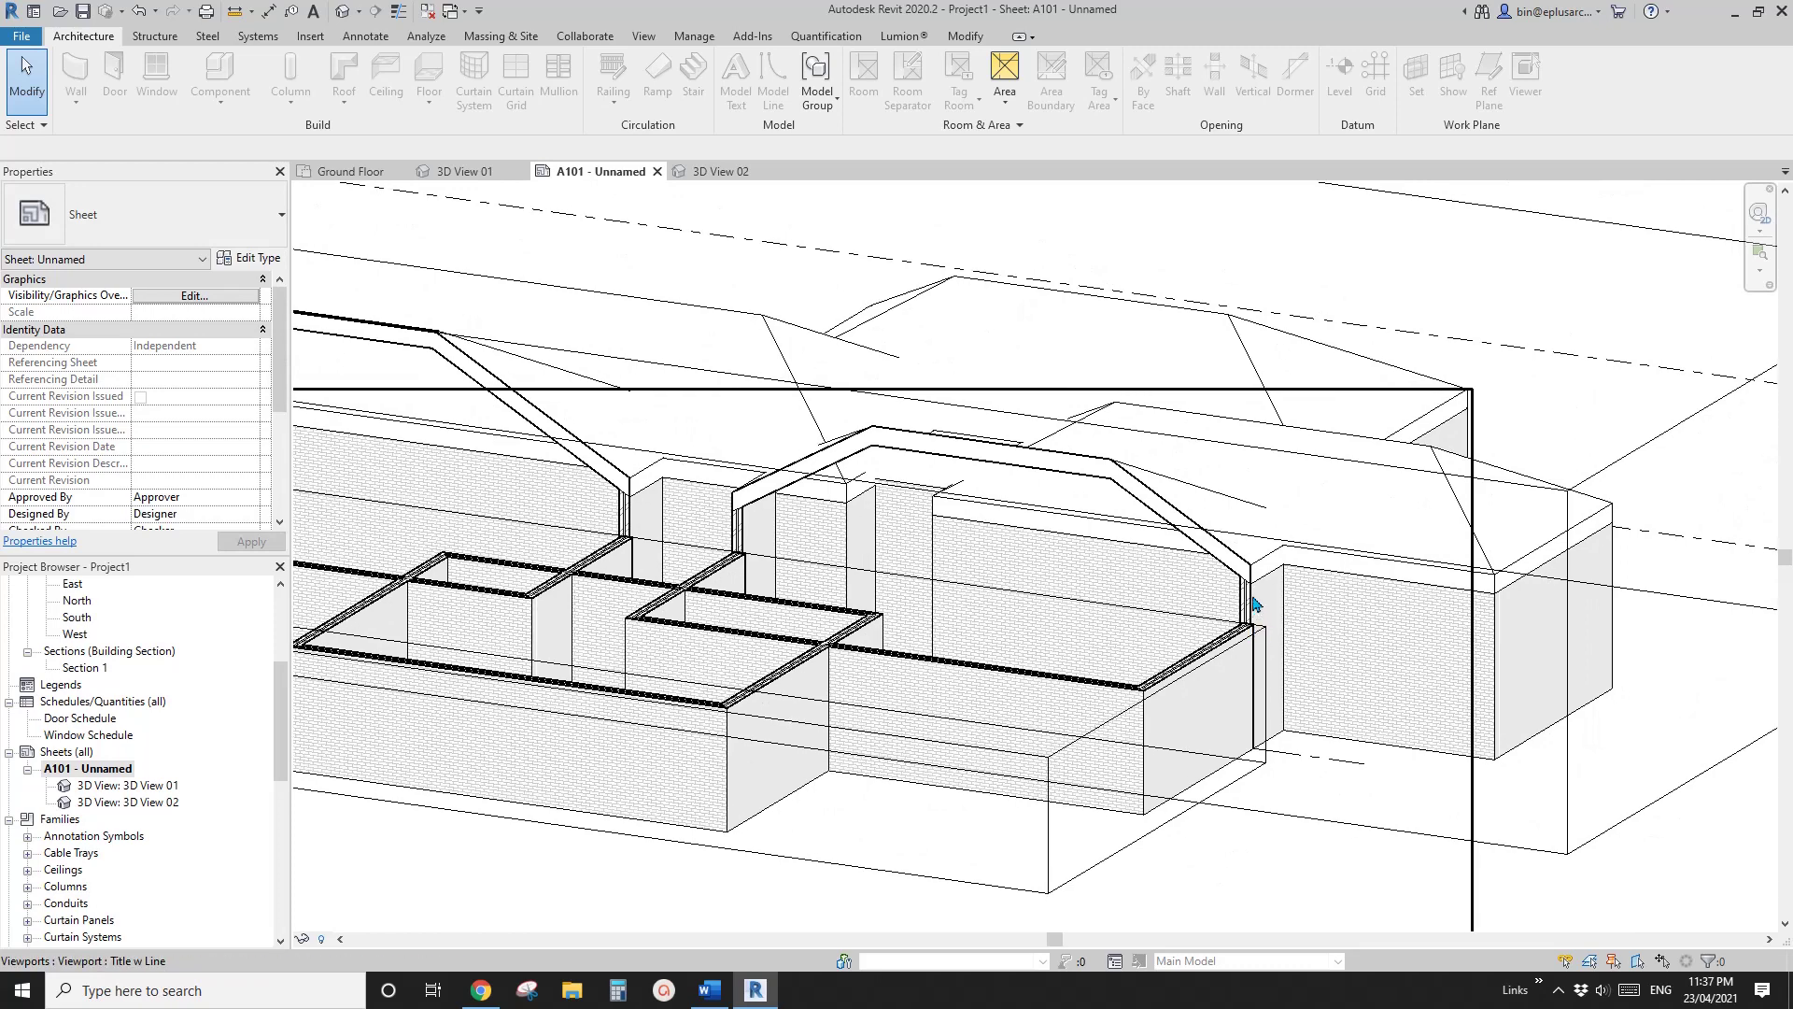
scroll(1254, 661, up, 3)
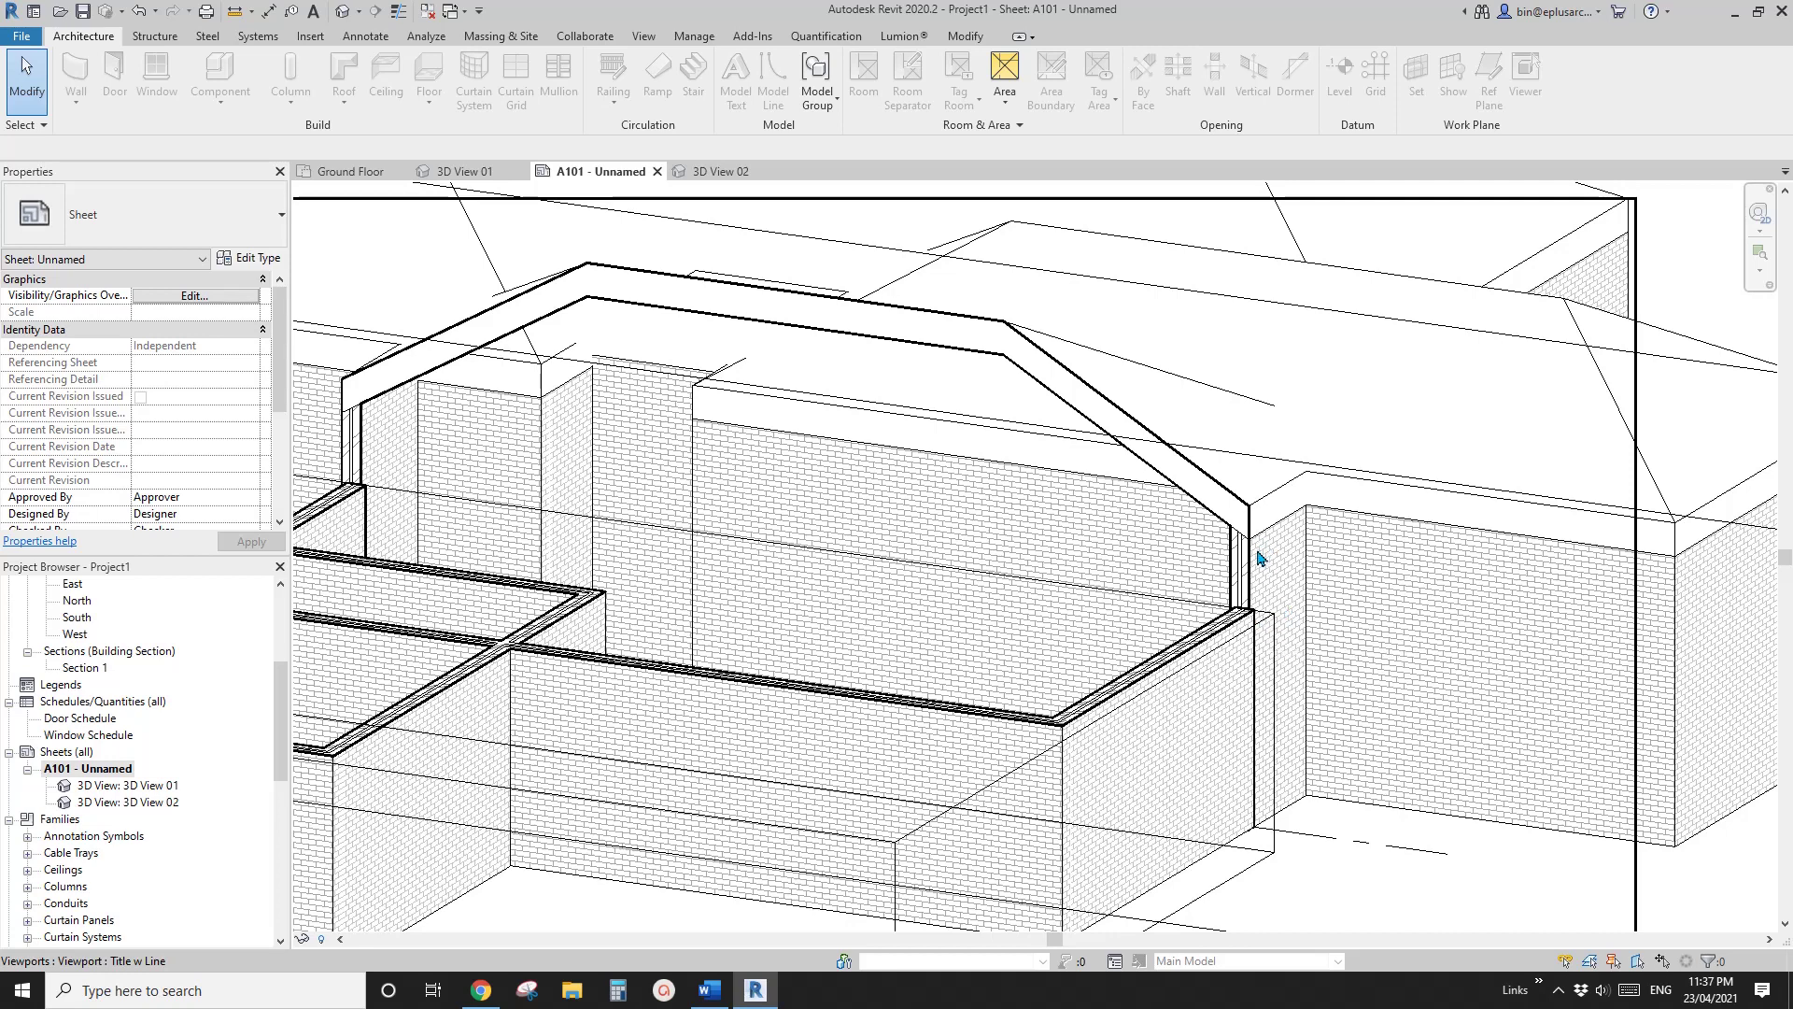
scroll(1254, 556, down, 6)
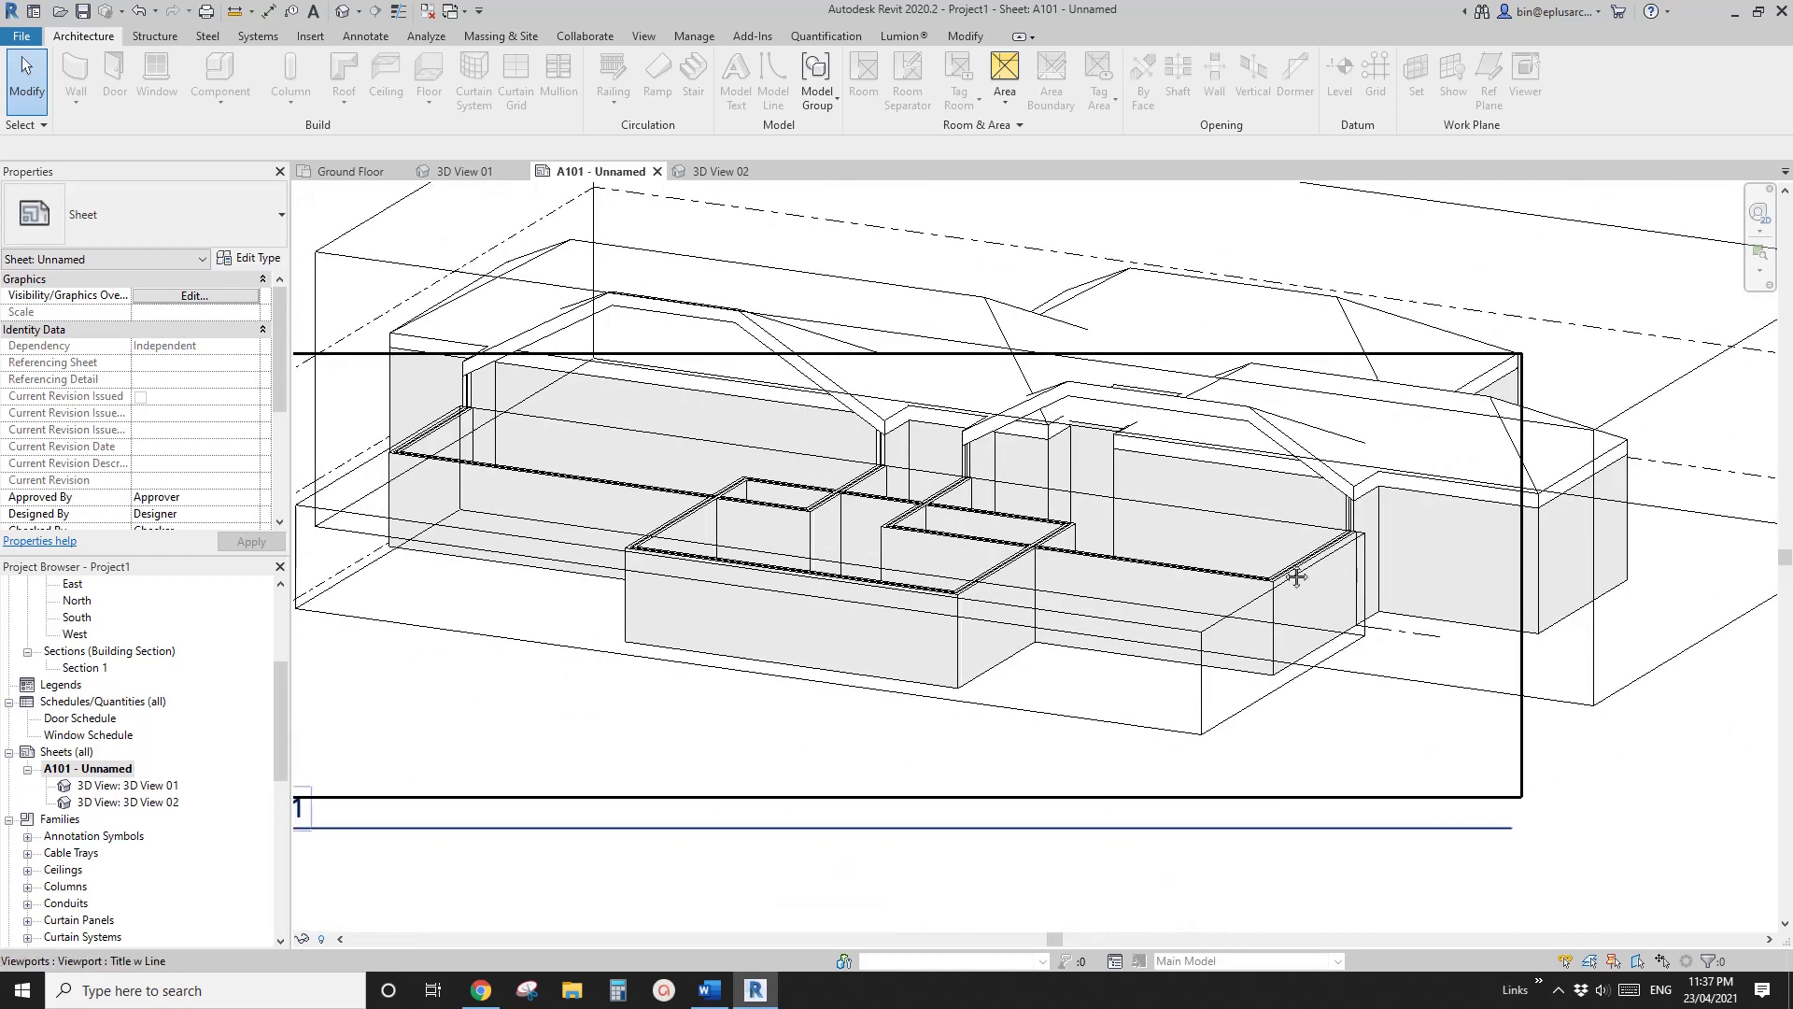
scroll(1213, 609, down, 3)
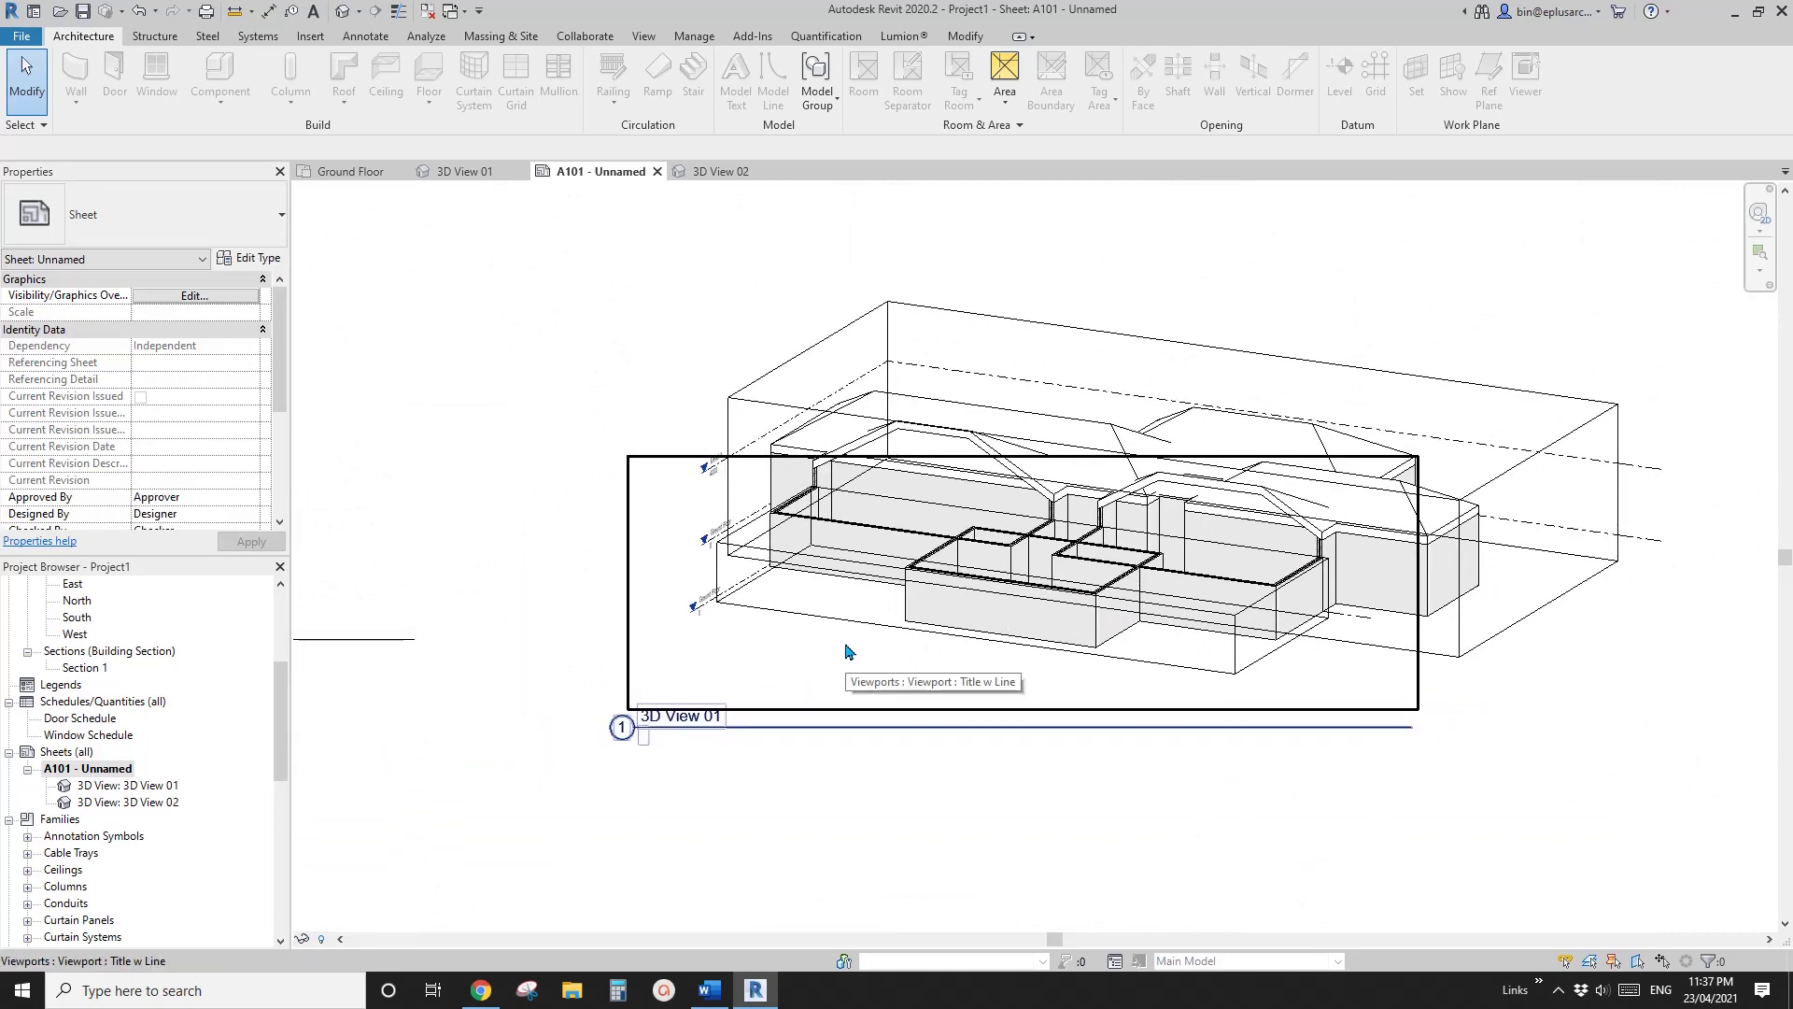
Open the Ground Floor plan and look over the layout of the overlapping wall blocks
drag(281, 720, 282, 656)
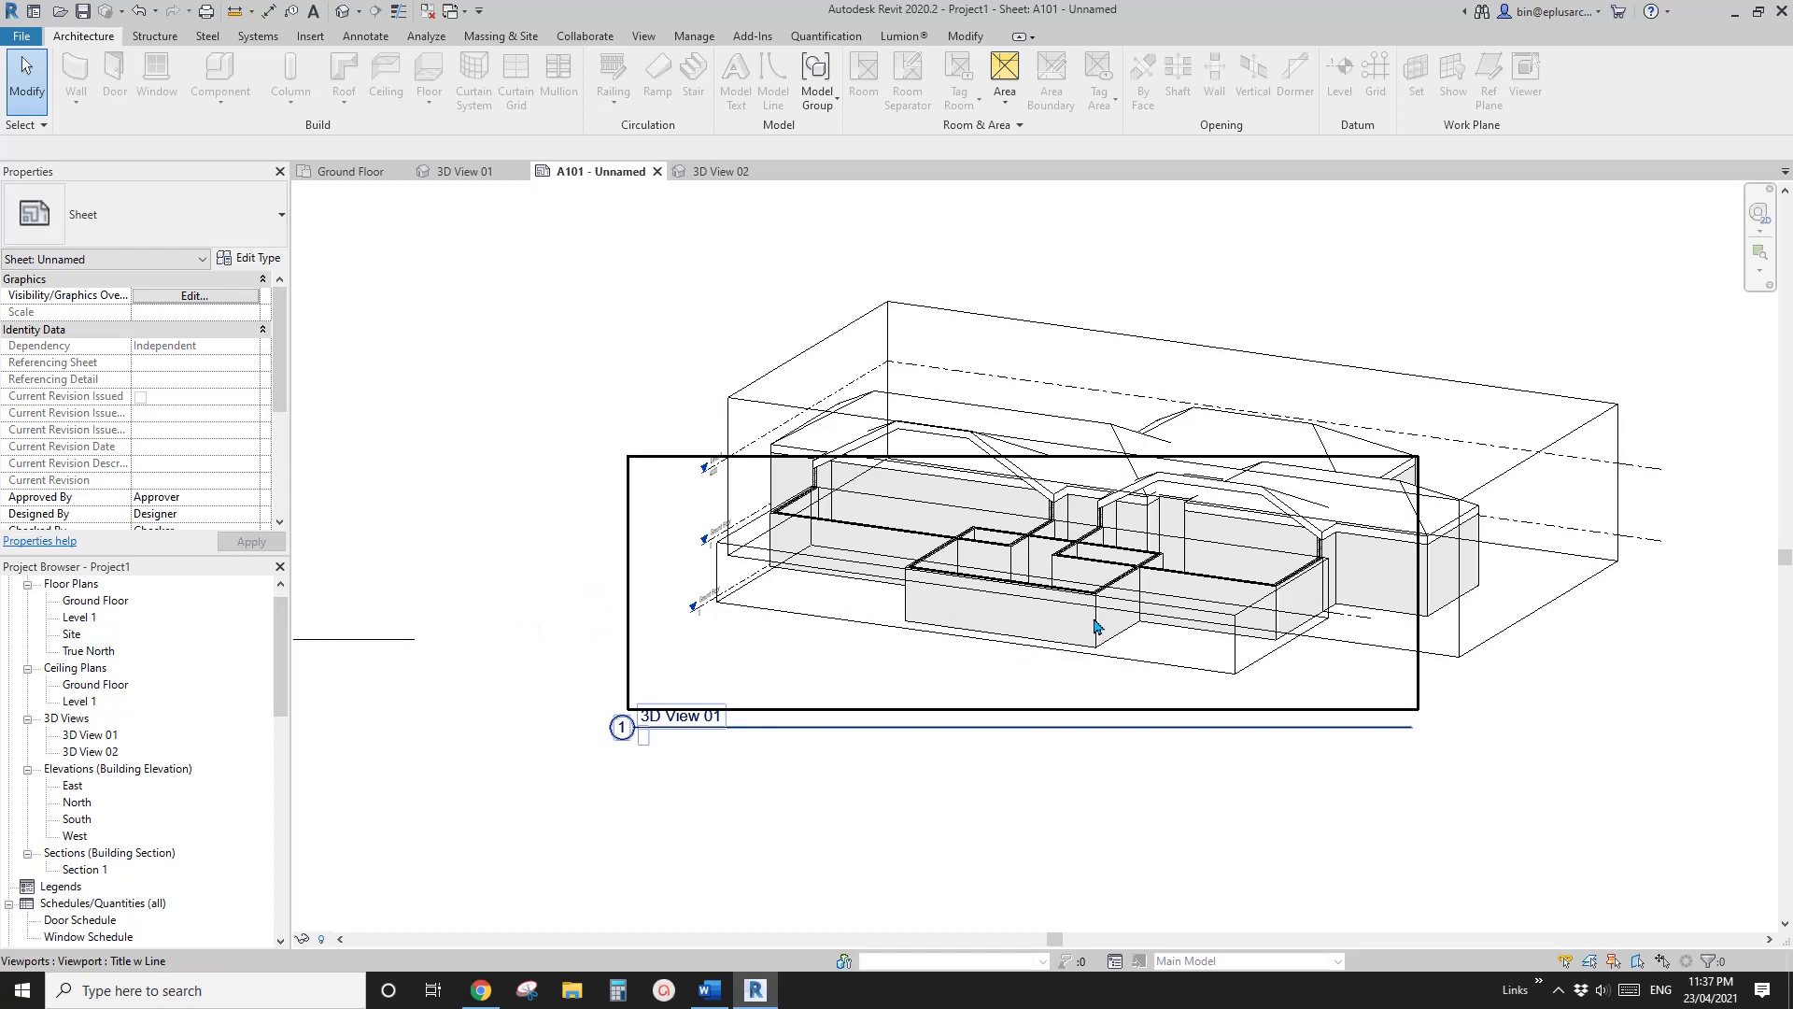
middle_drag(1123, 631, 1064, 645)
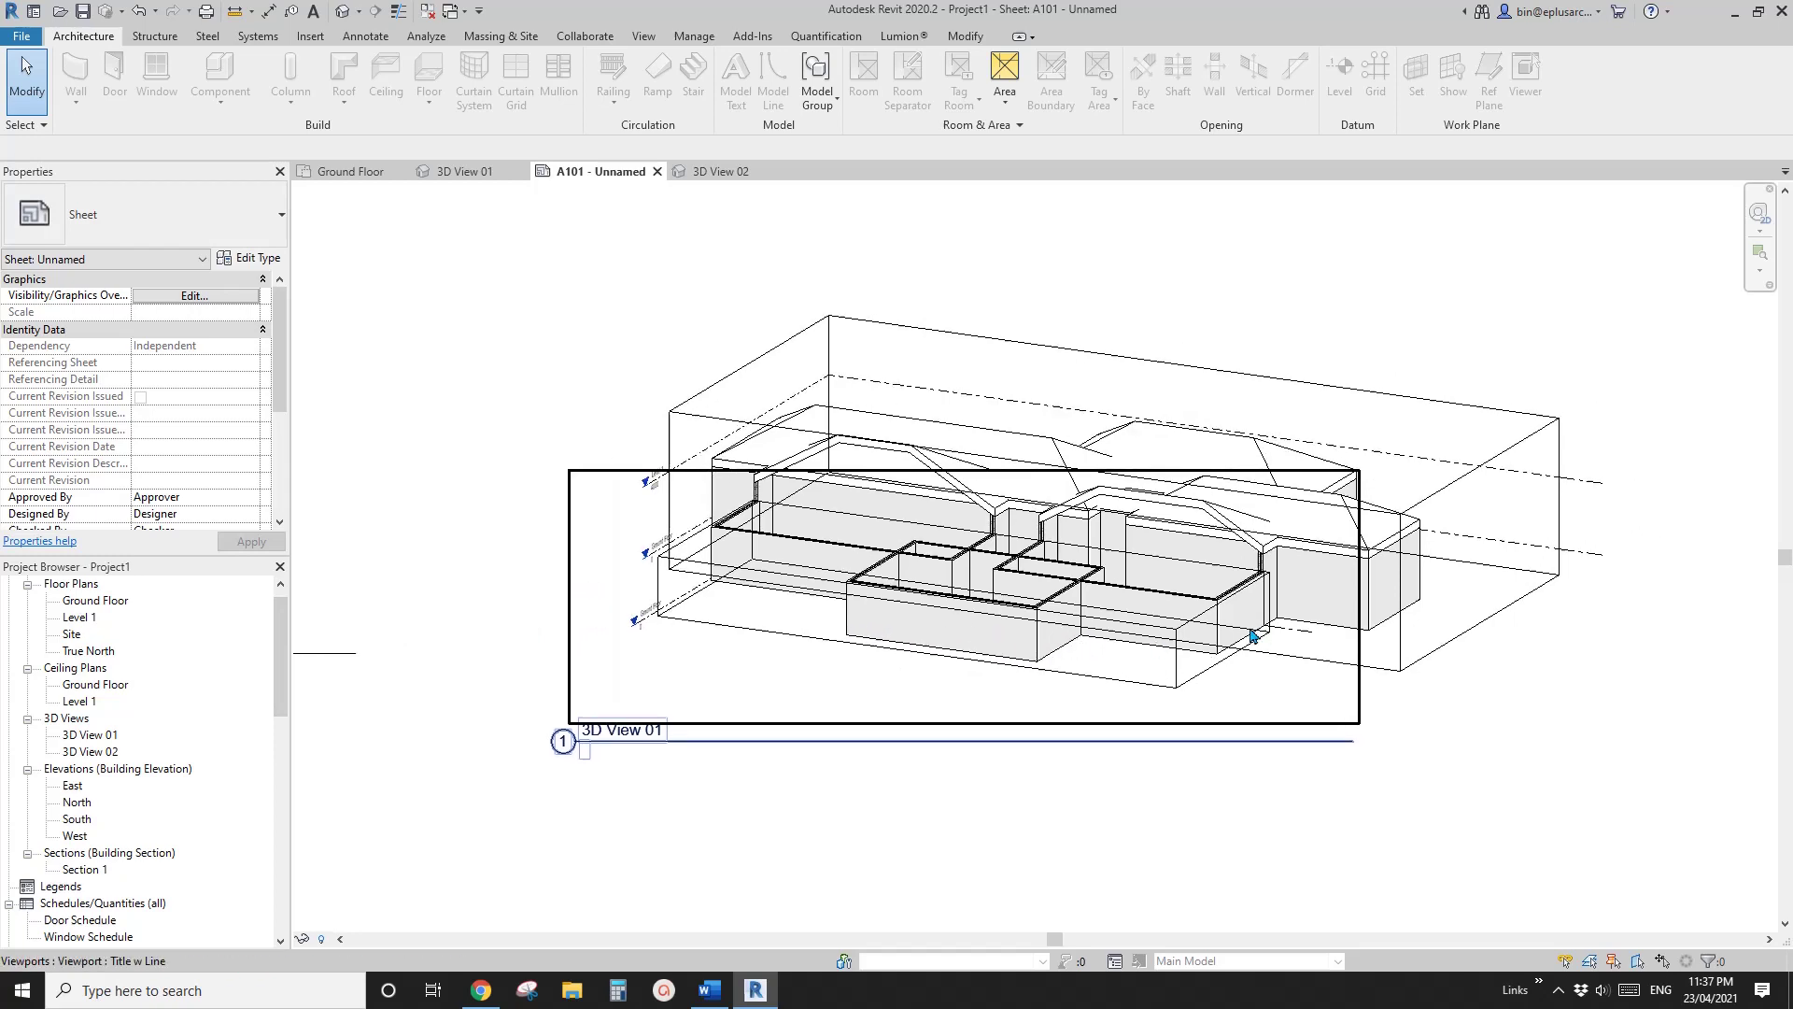
click(110, 602)
double_click(93, 602)
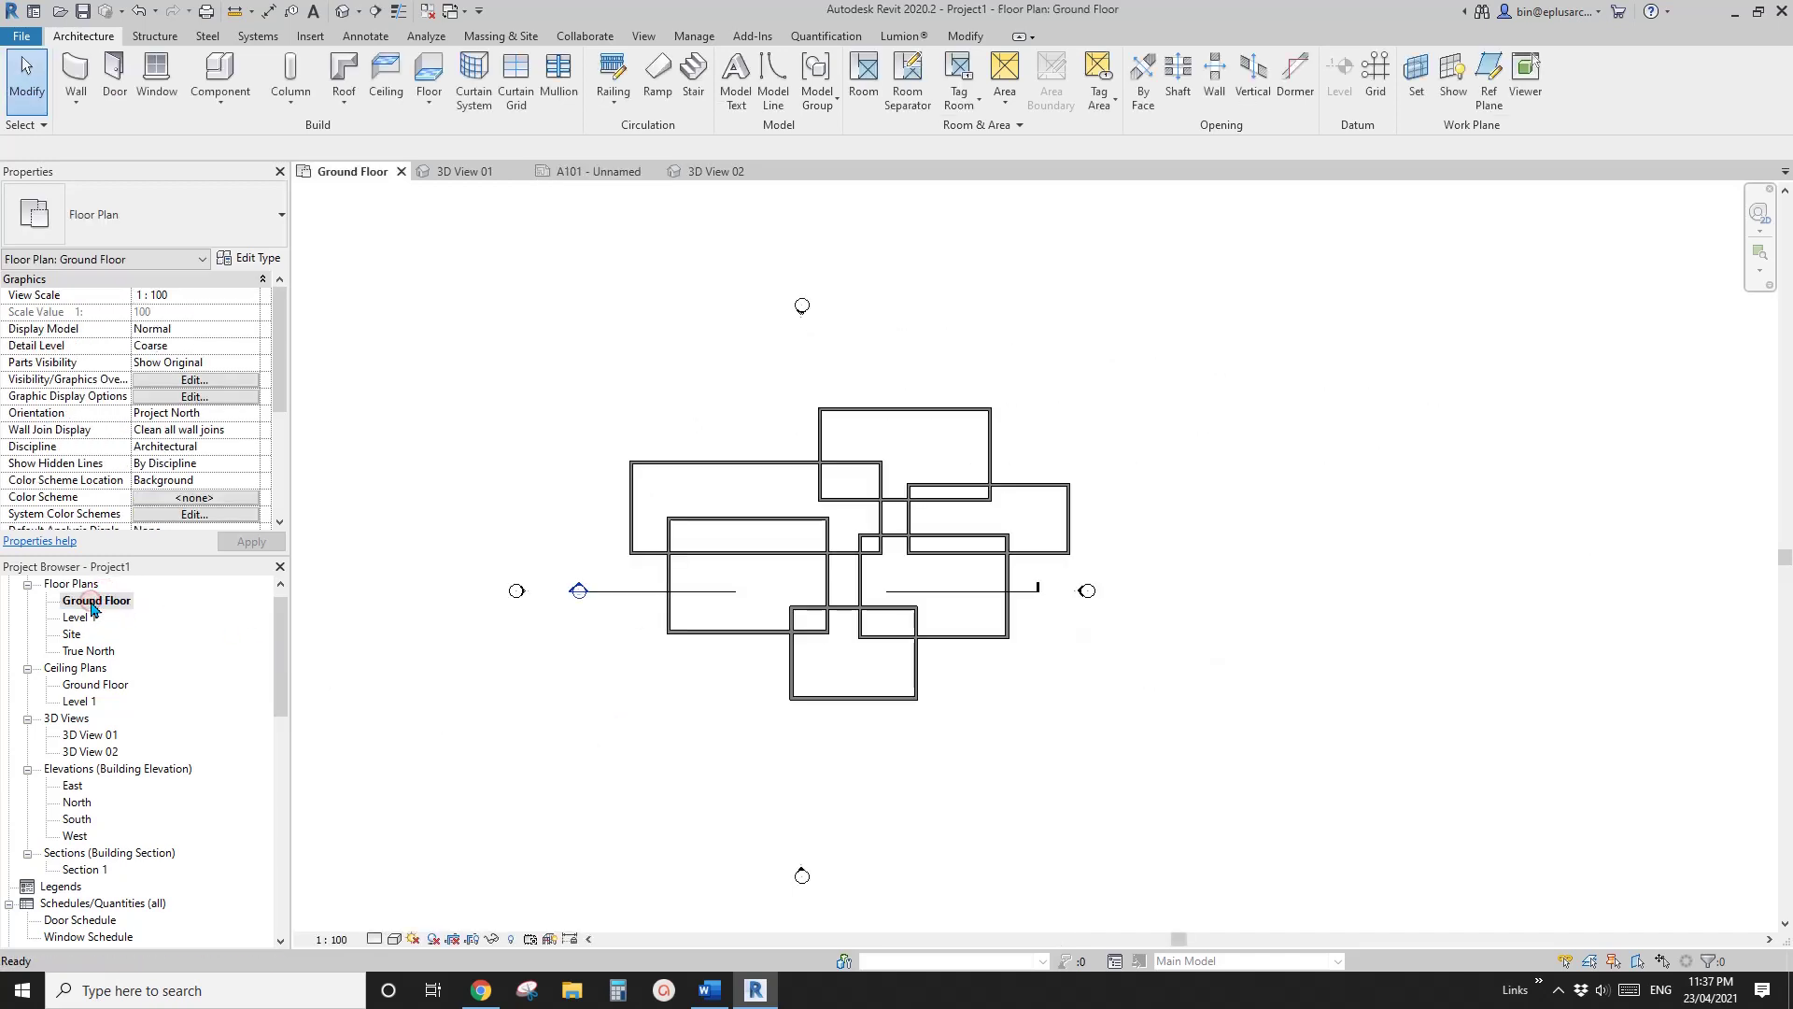
scroll(910, 596, up, 3)
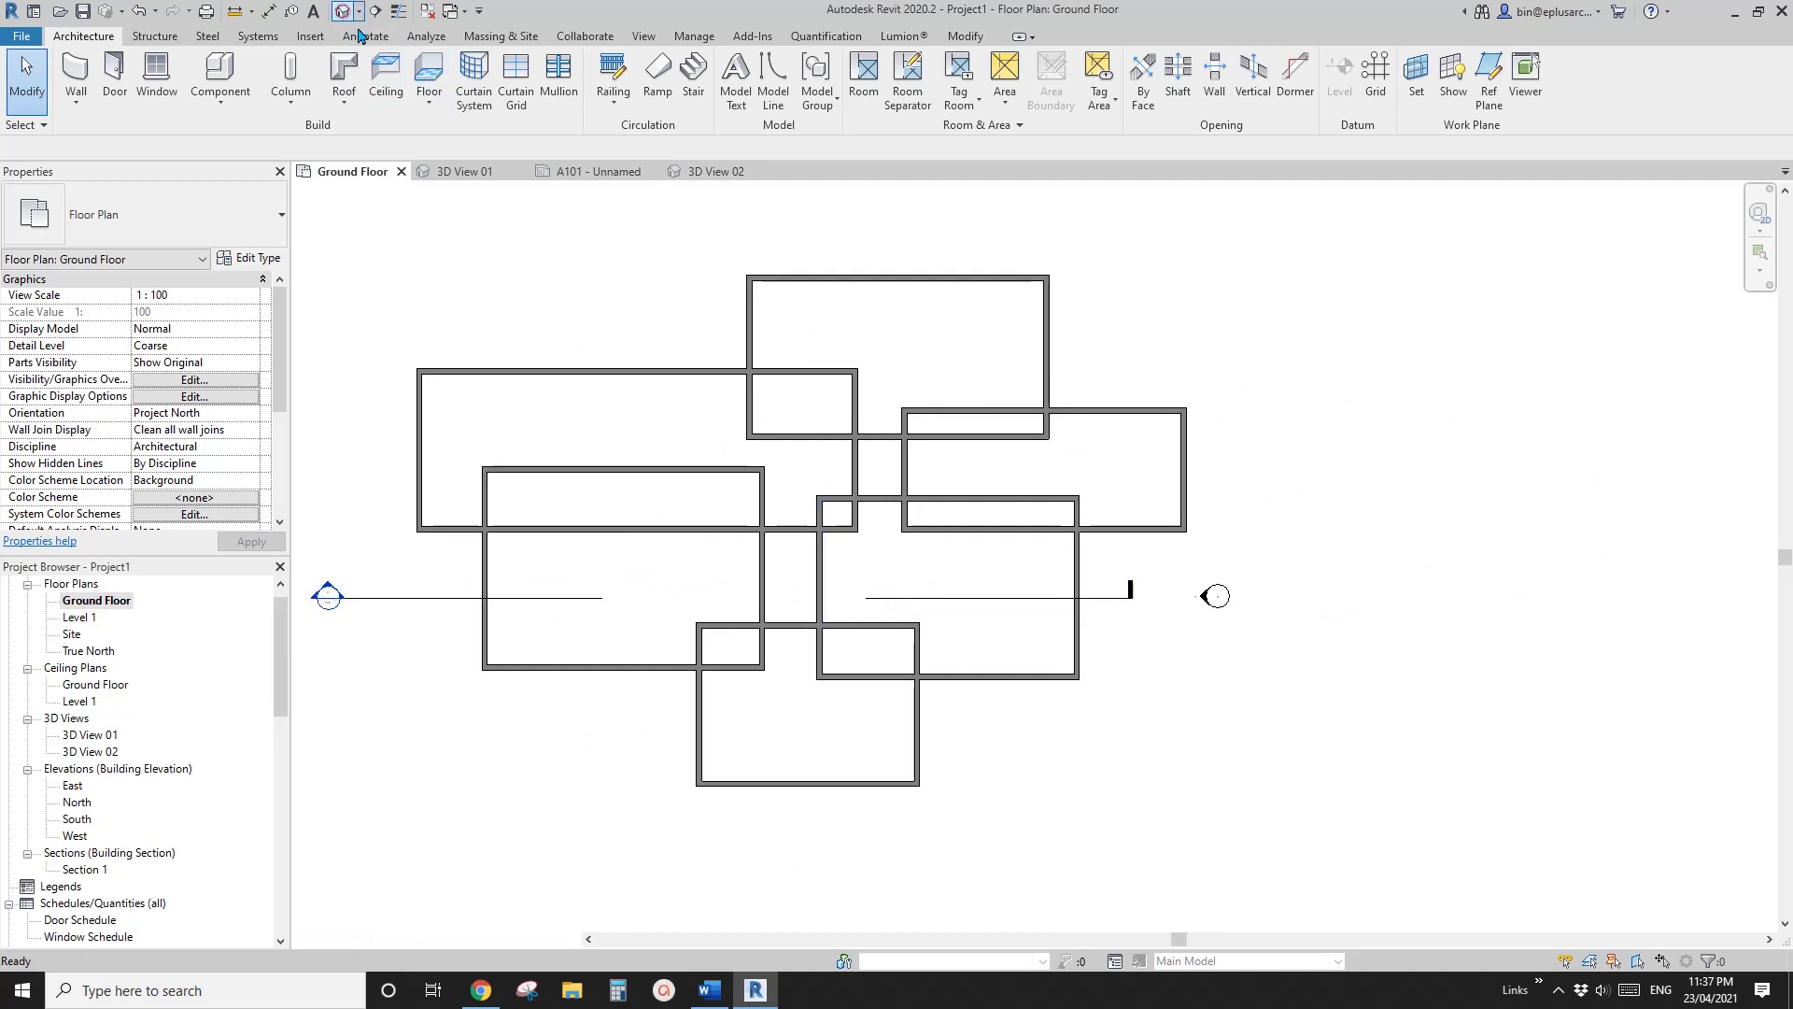
Open the default 3D view, then return to sheet A101 and examine the east end of the overlaid cuts
click(346, 12)
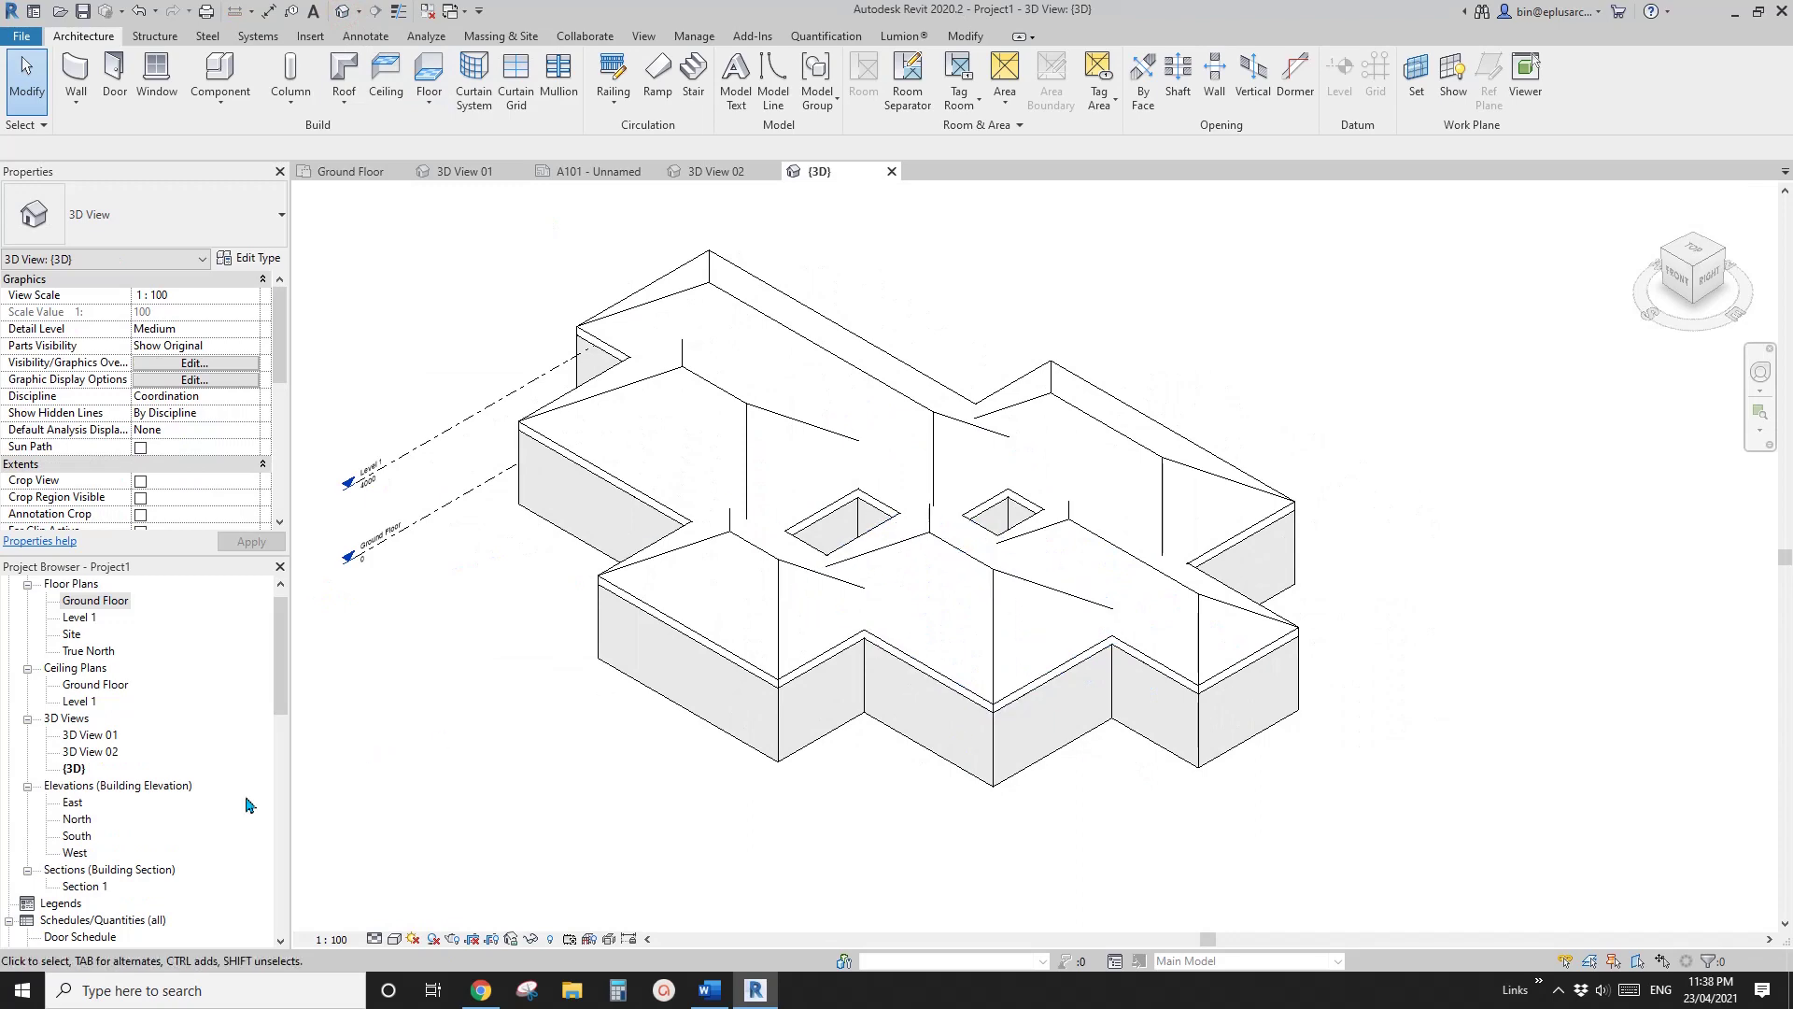
scroll(134, 849, down, 2)
scroll(83, 899, down, 2)
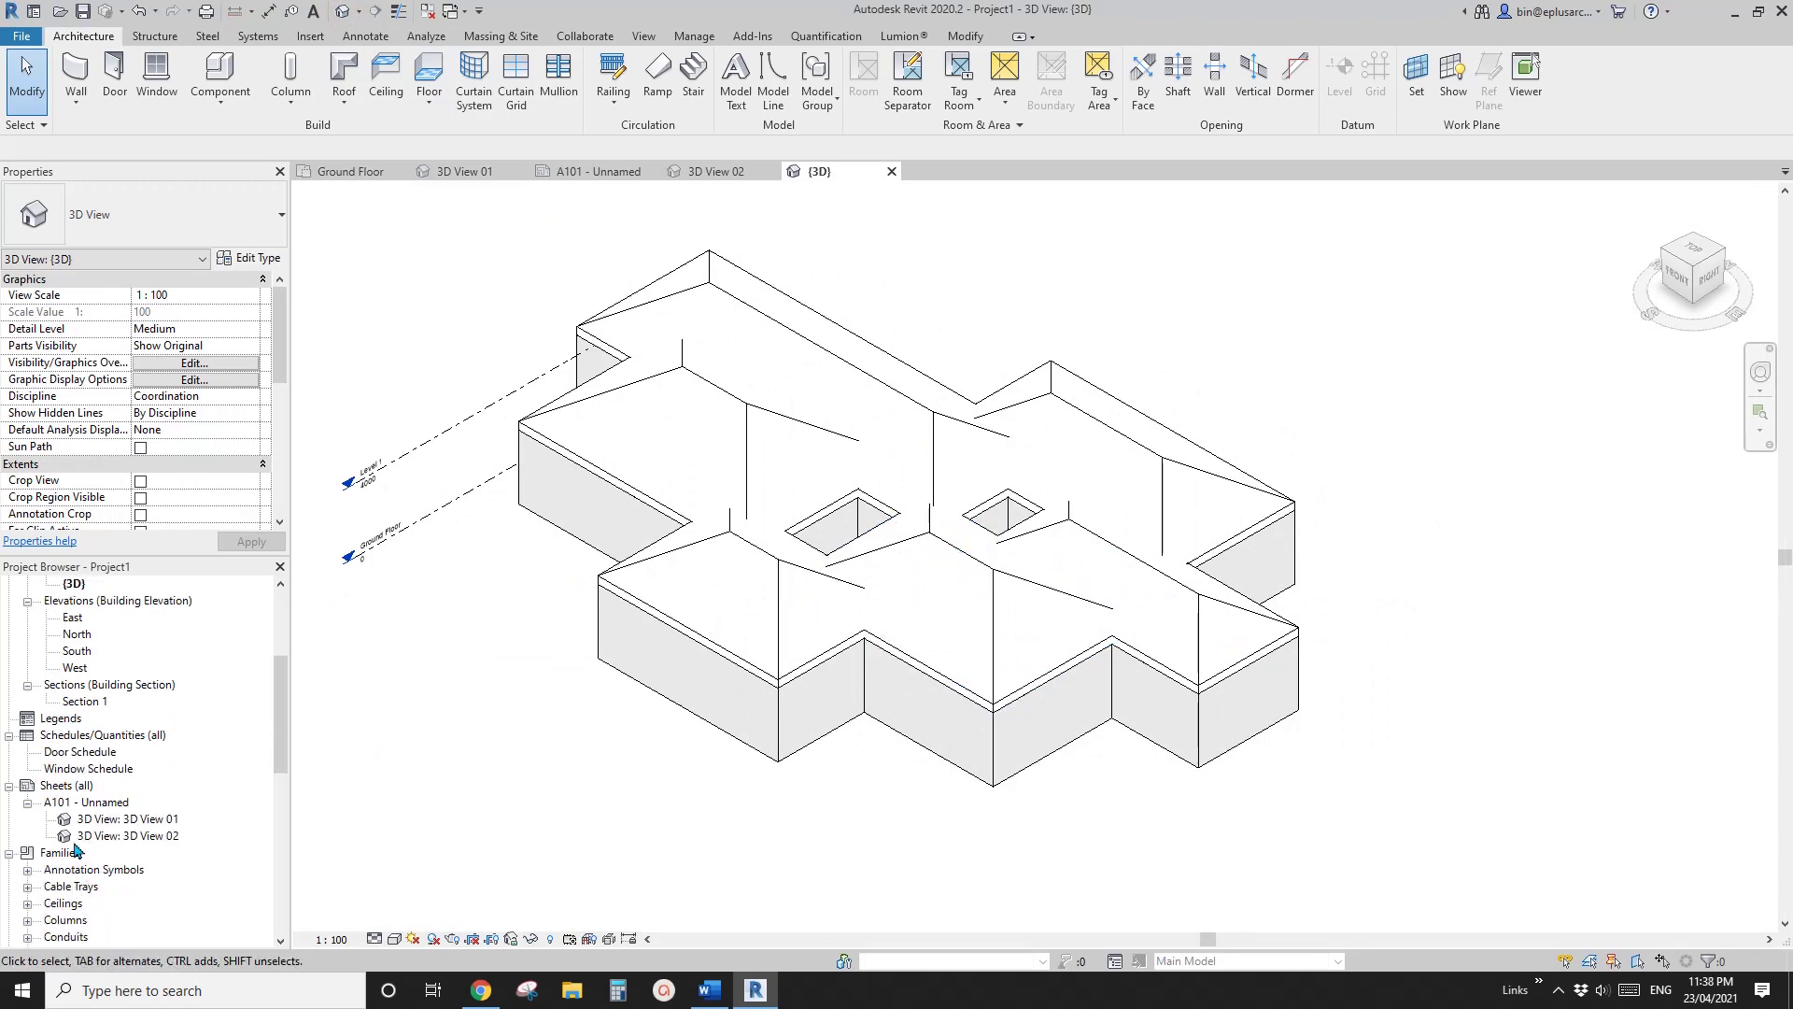
double_click(86, 802)
scroll(1256, 592, up, 5)
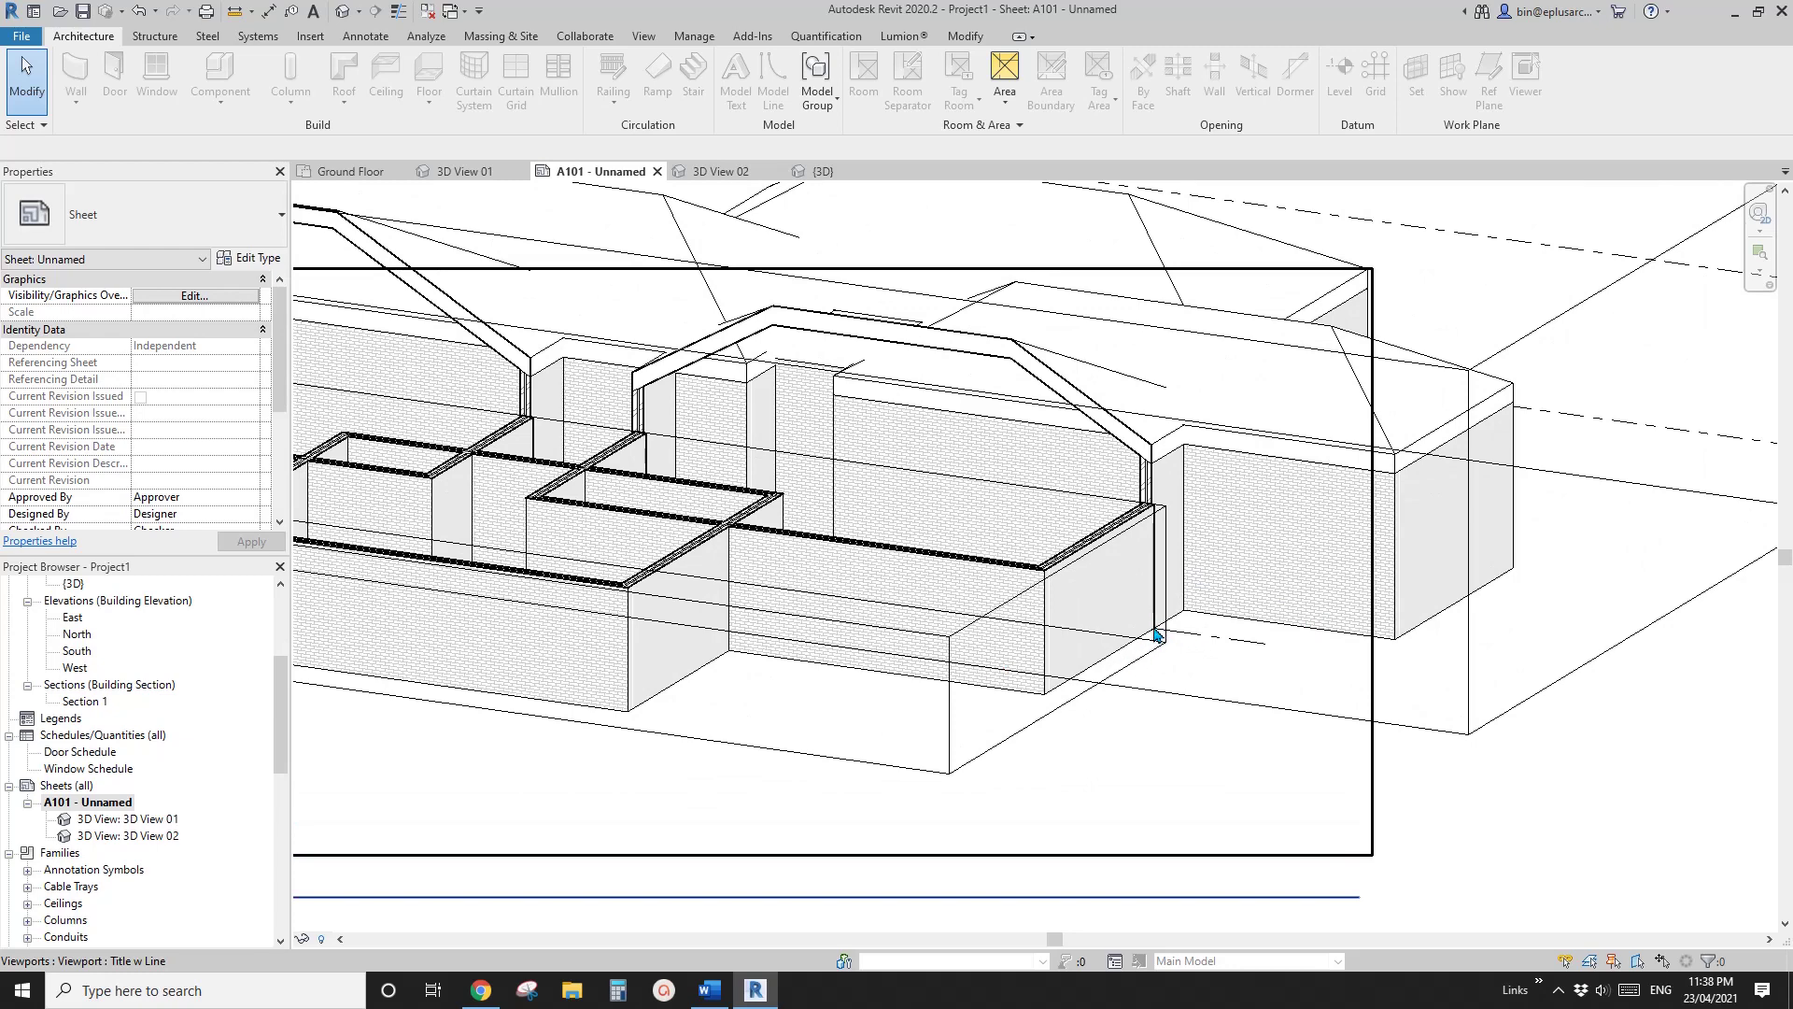
scroll(951, 598, down, 3)
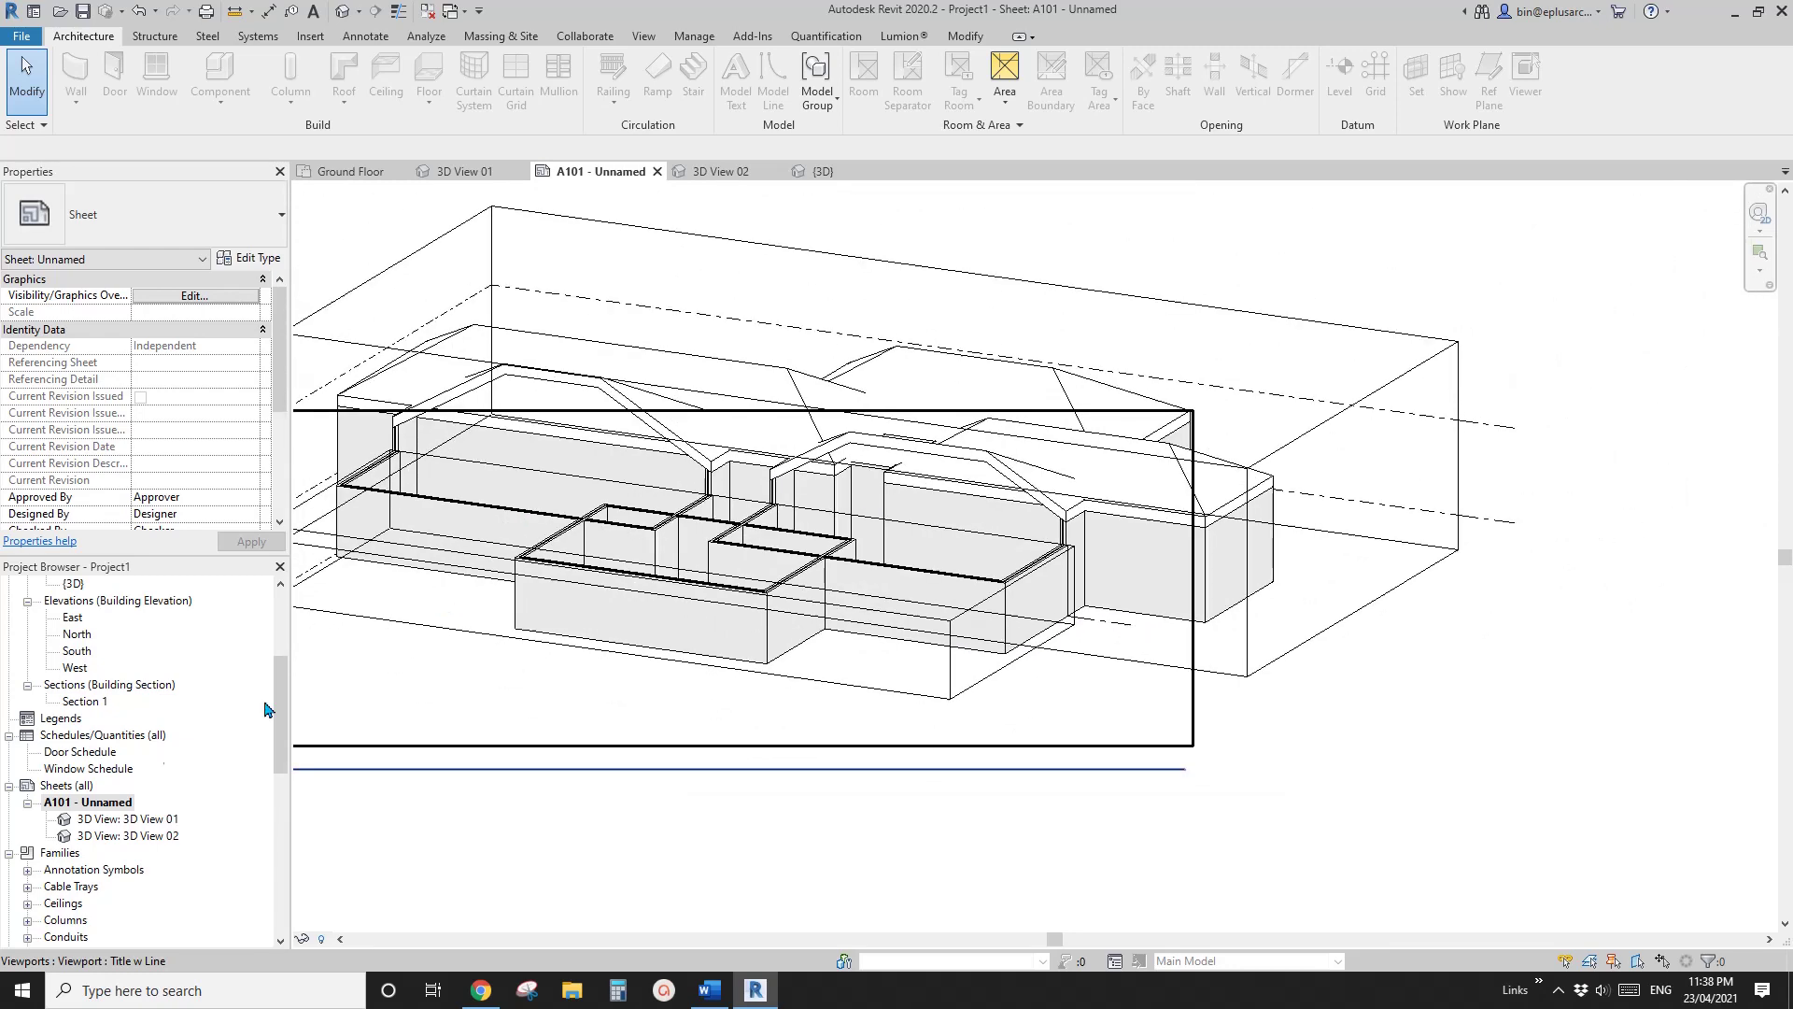
Return to the Ground Floor plan, at the eastern wall blocks around the section line
scroll(101, 654, up, 3)
scroll(103, 663, up, 2)
double_click(96, 616)
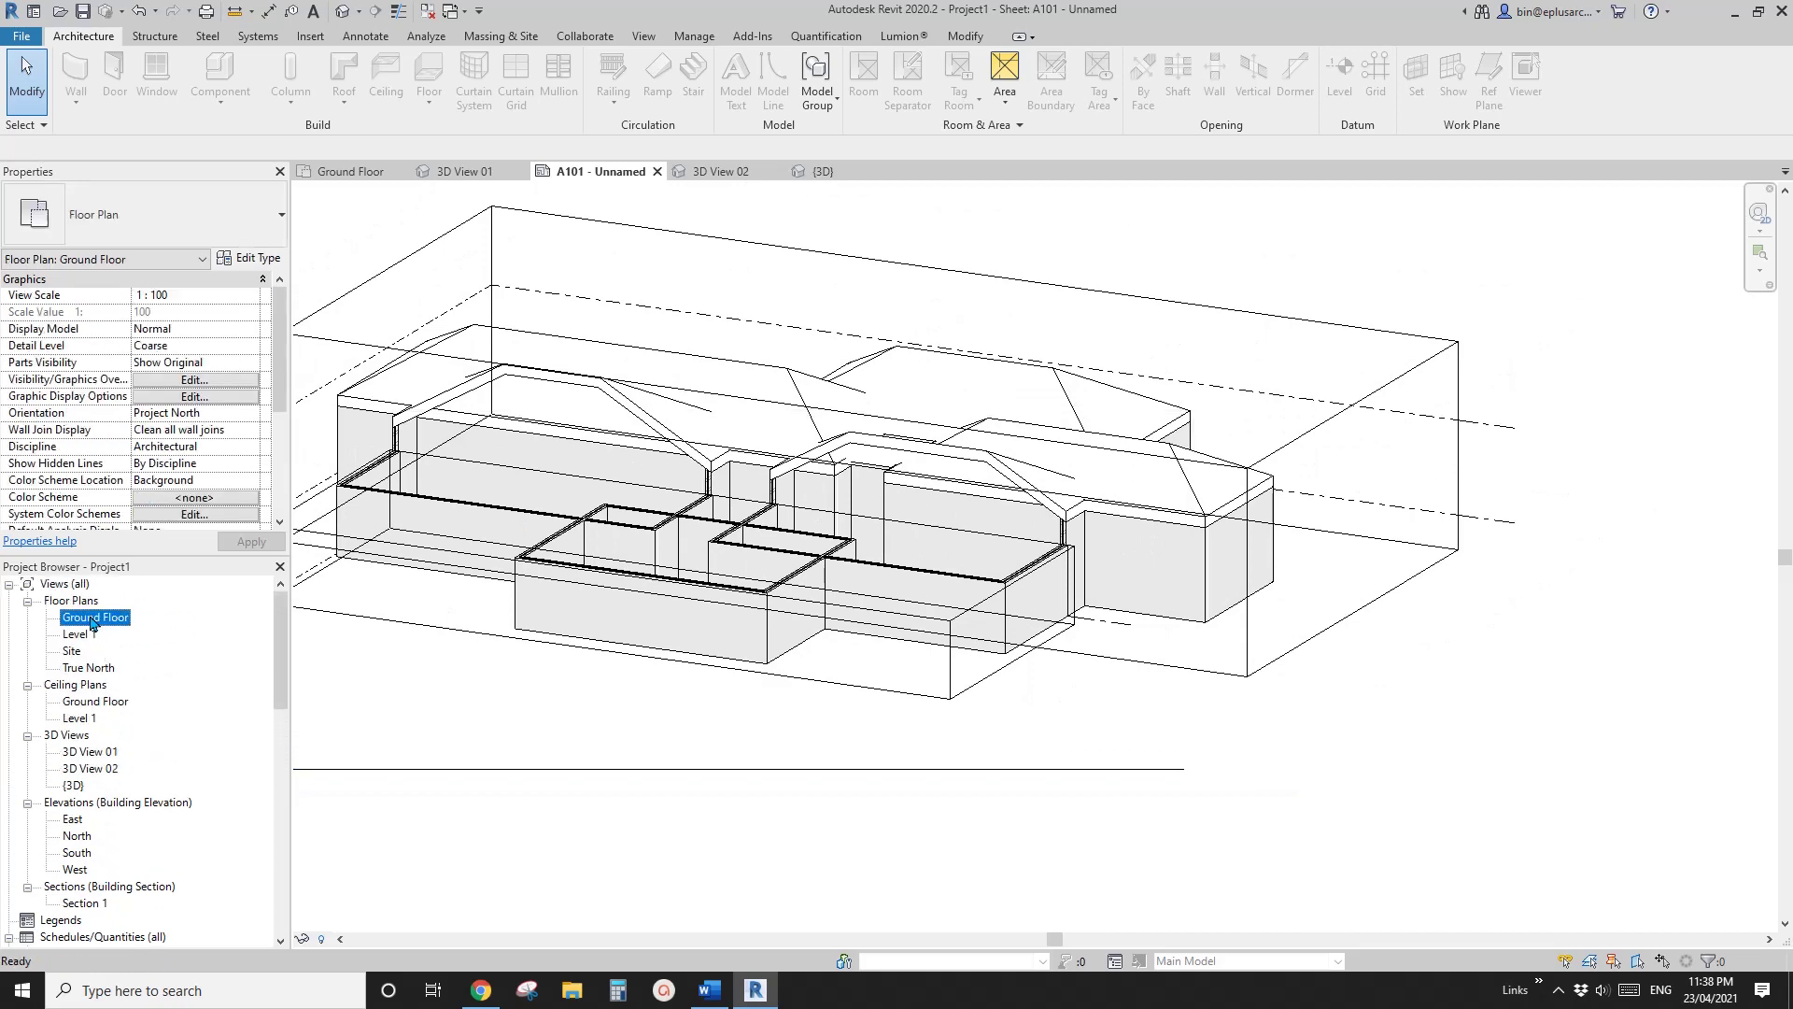
scroll(978, 543, up, 2)
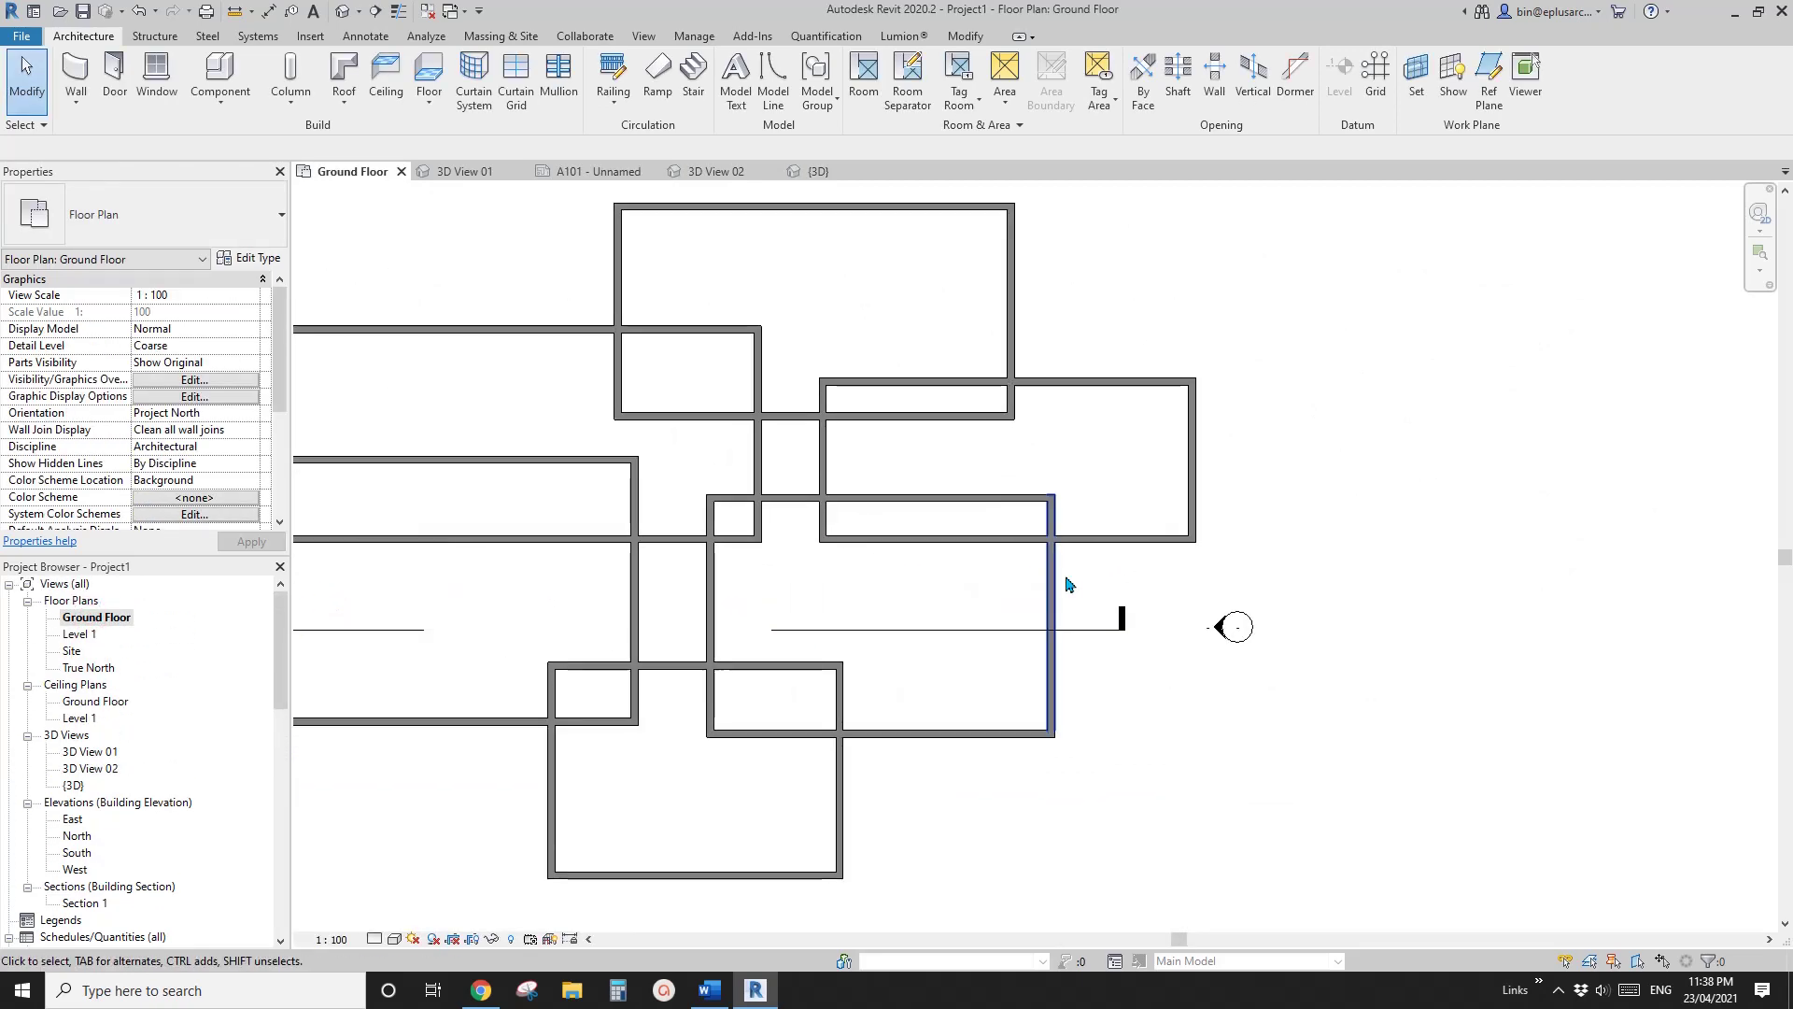
scroll(1068, 585, up, 2)
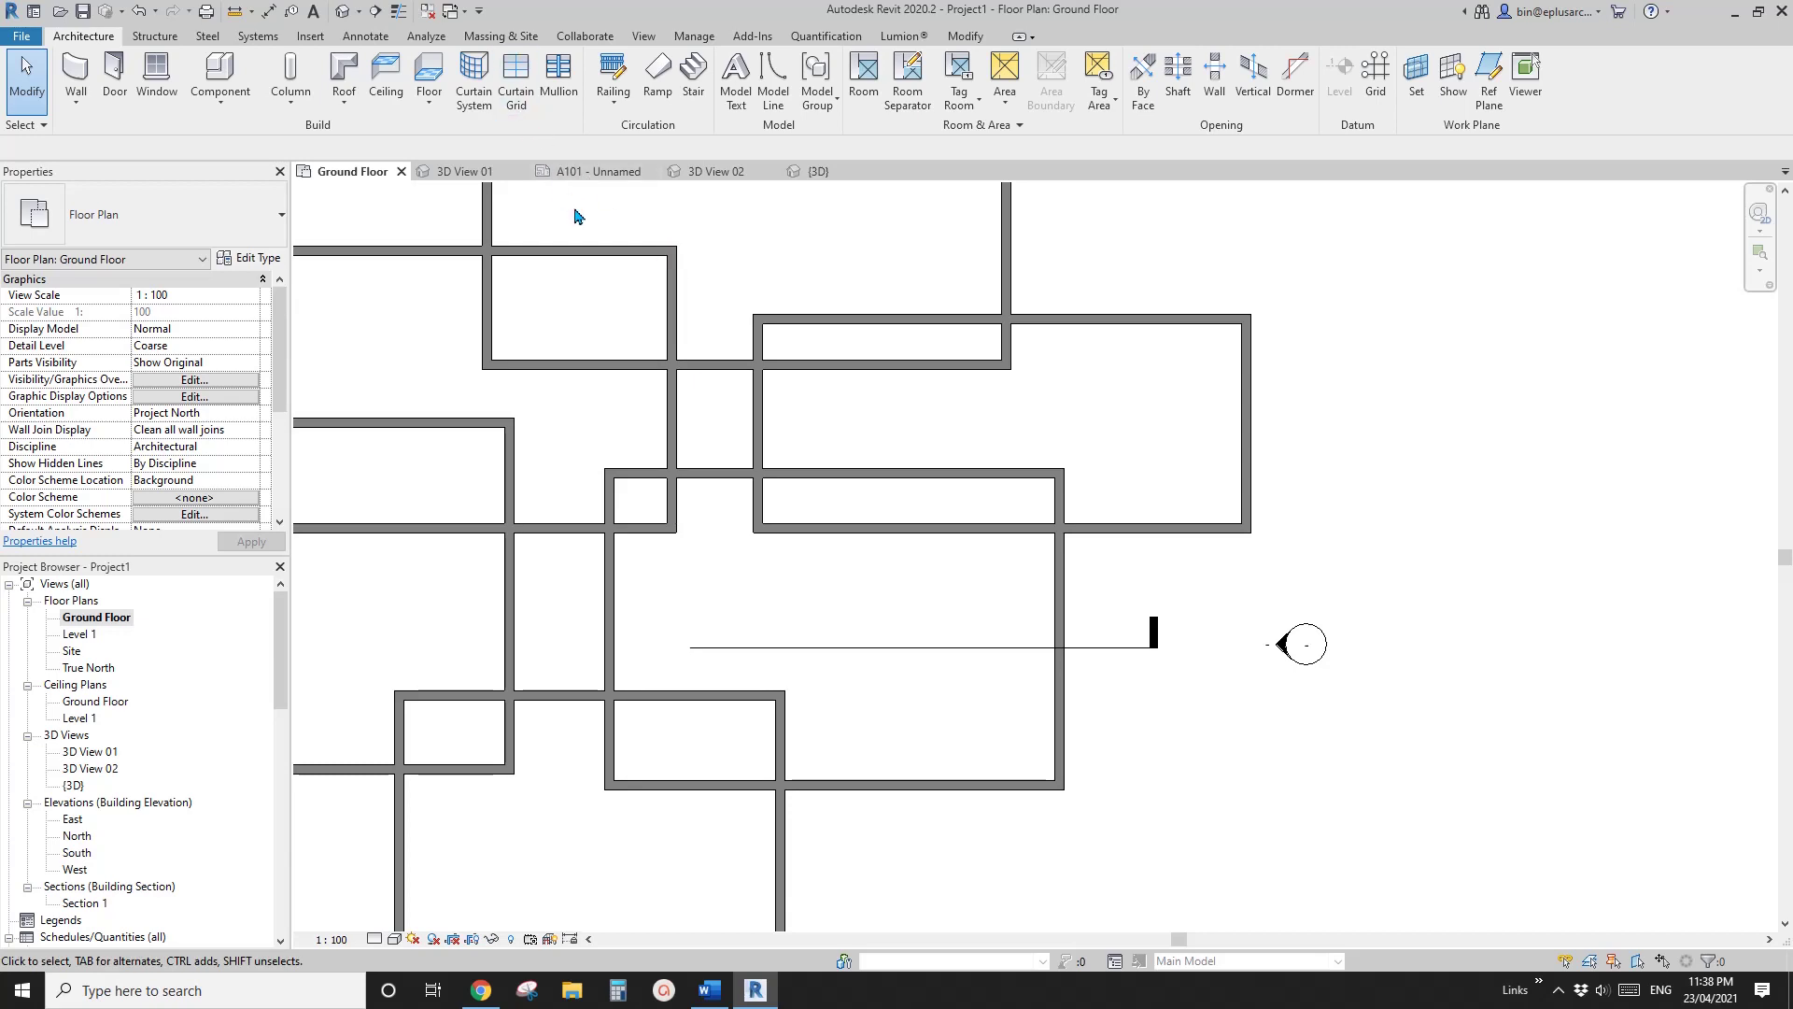
middle_drag(873, 397, 913, 448)
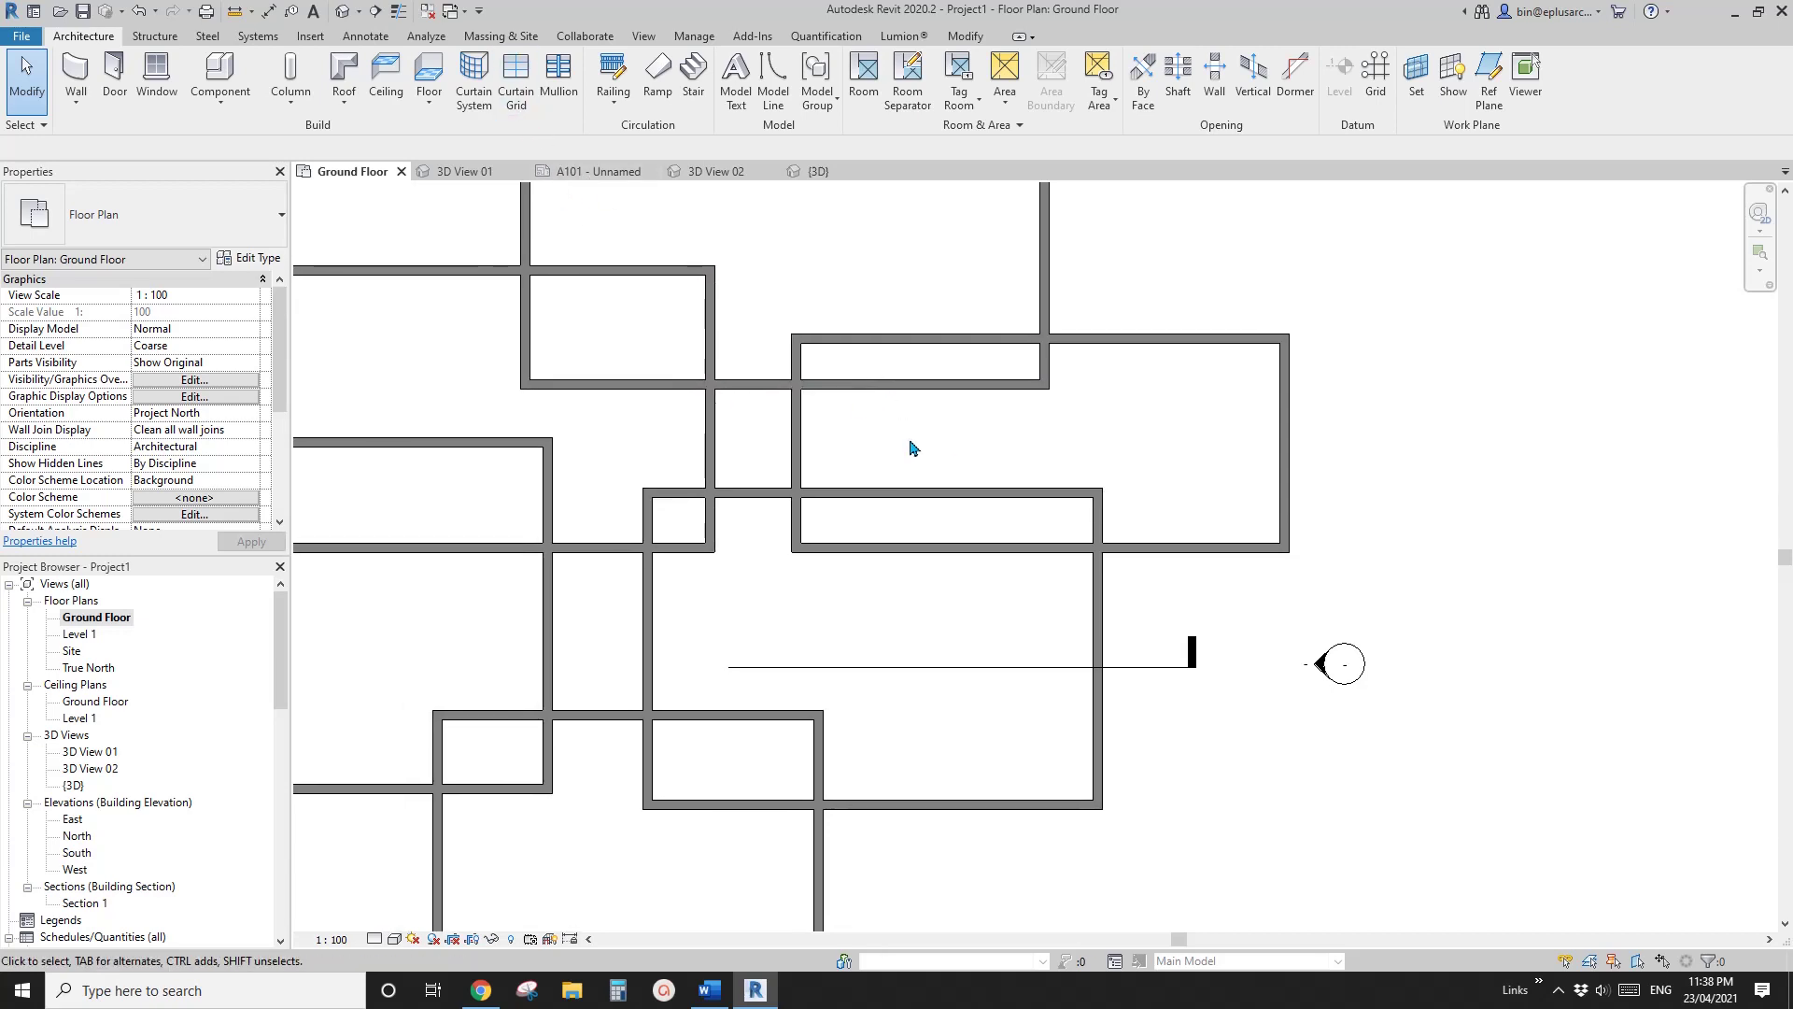
Draw a horizontal model line about 33 m long across the wall blocks, just north of the section line
click(736, 77)
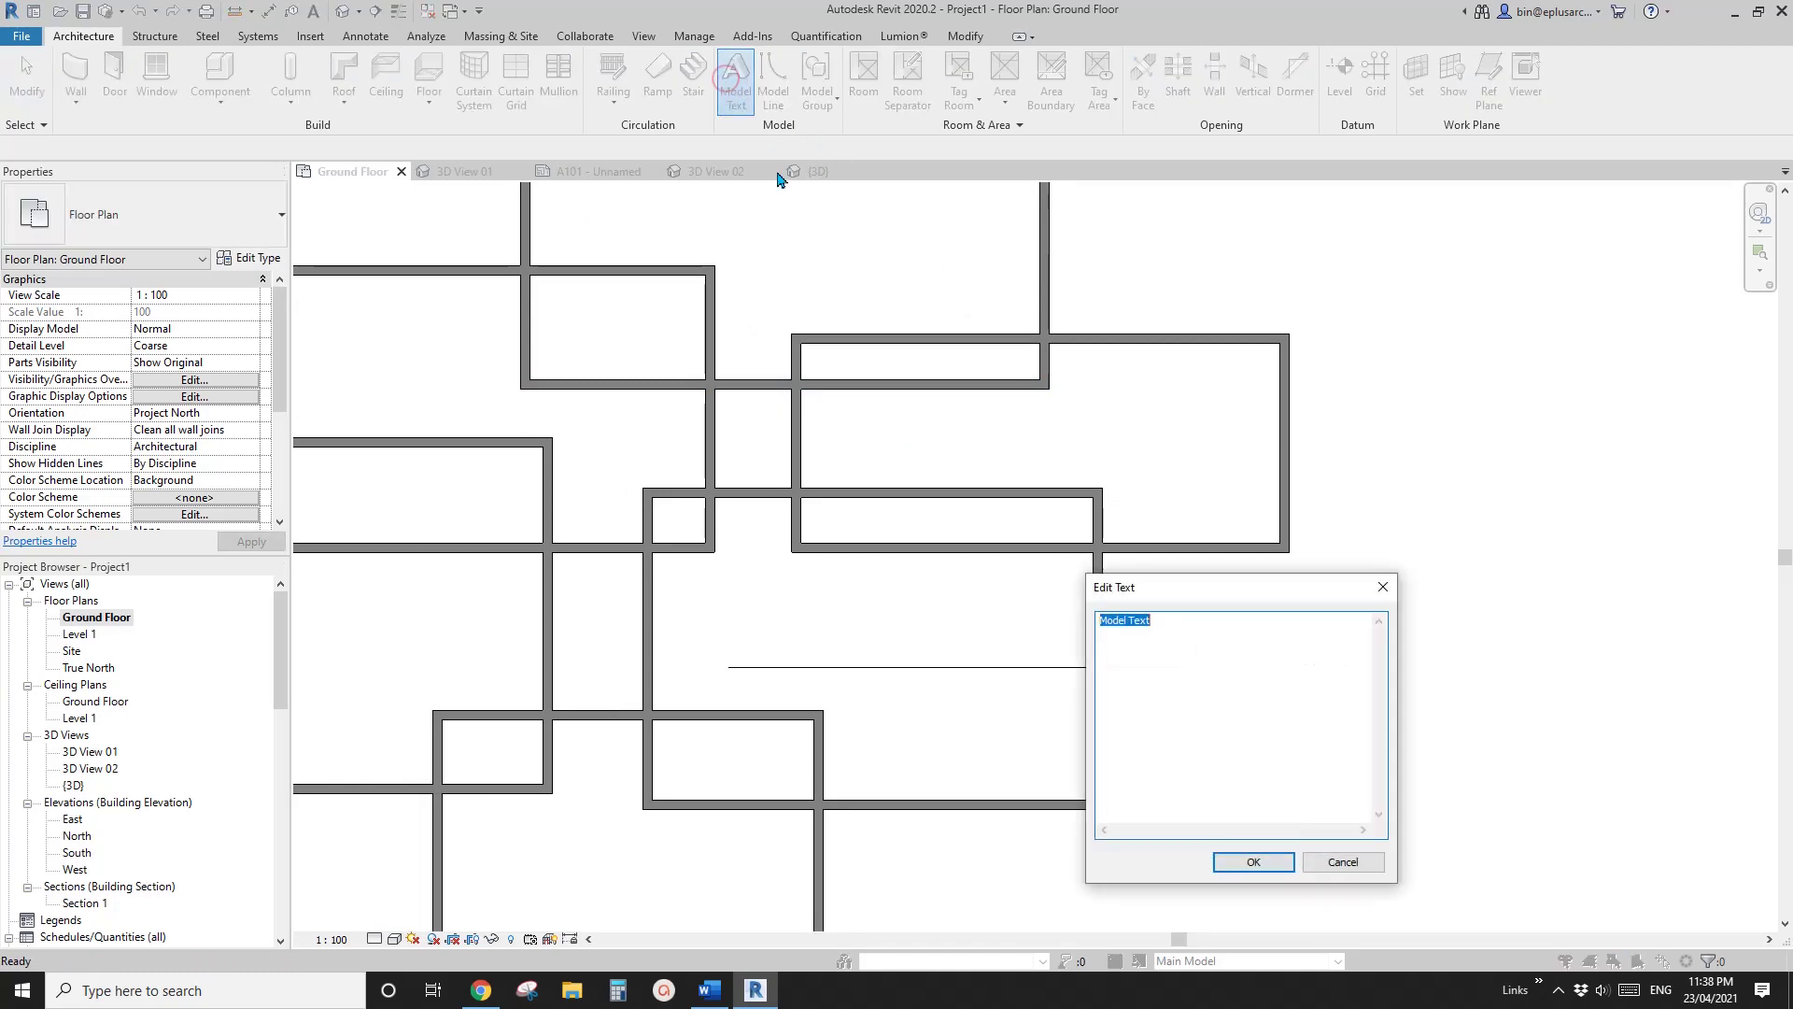
click(1342, 862)
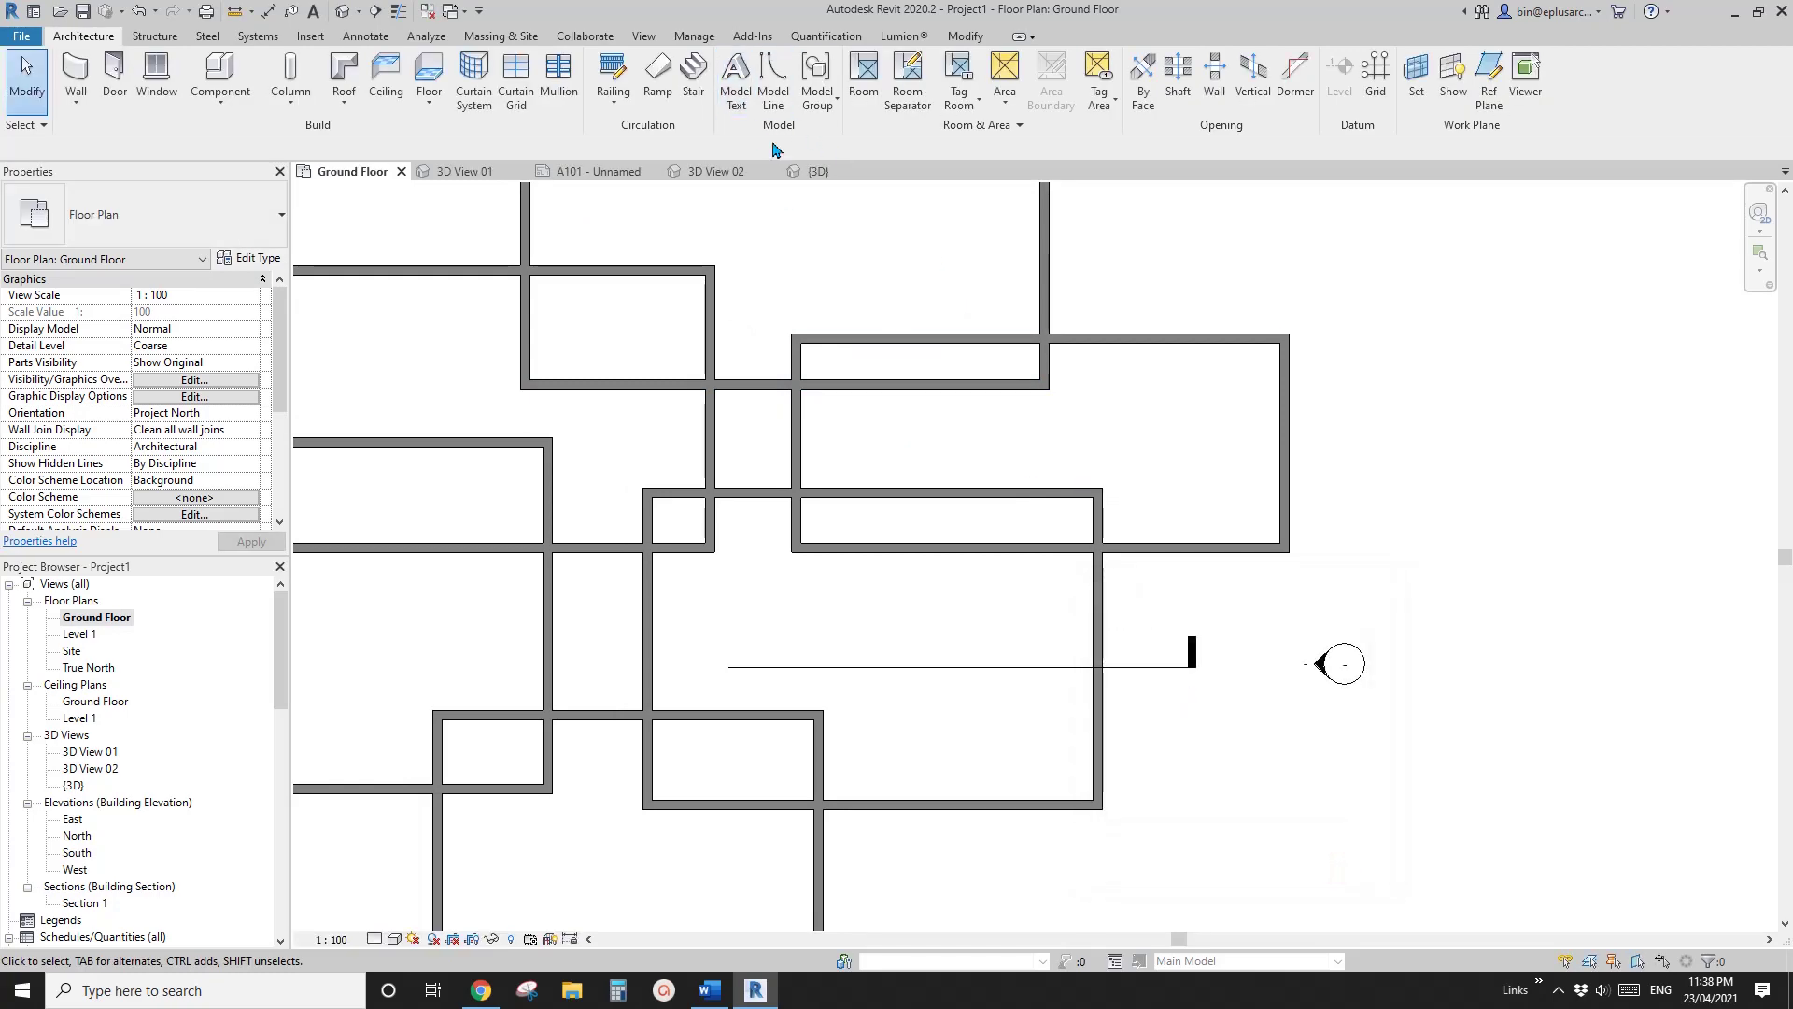
click(773, 82)
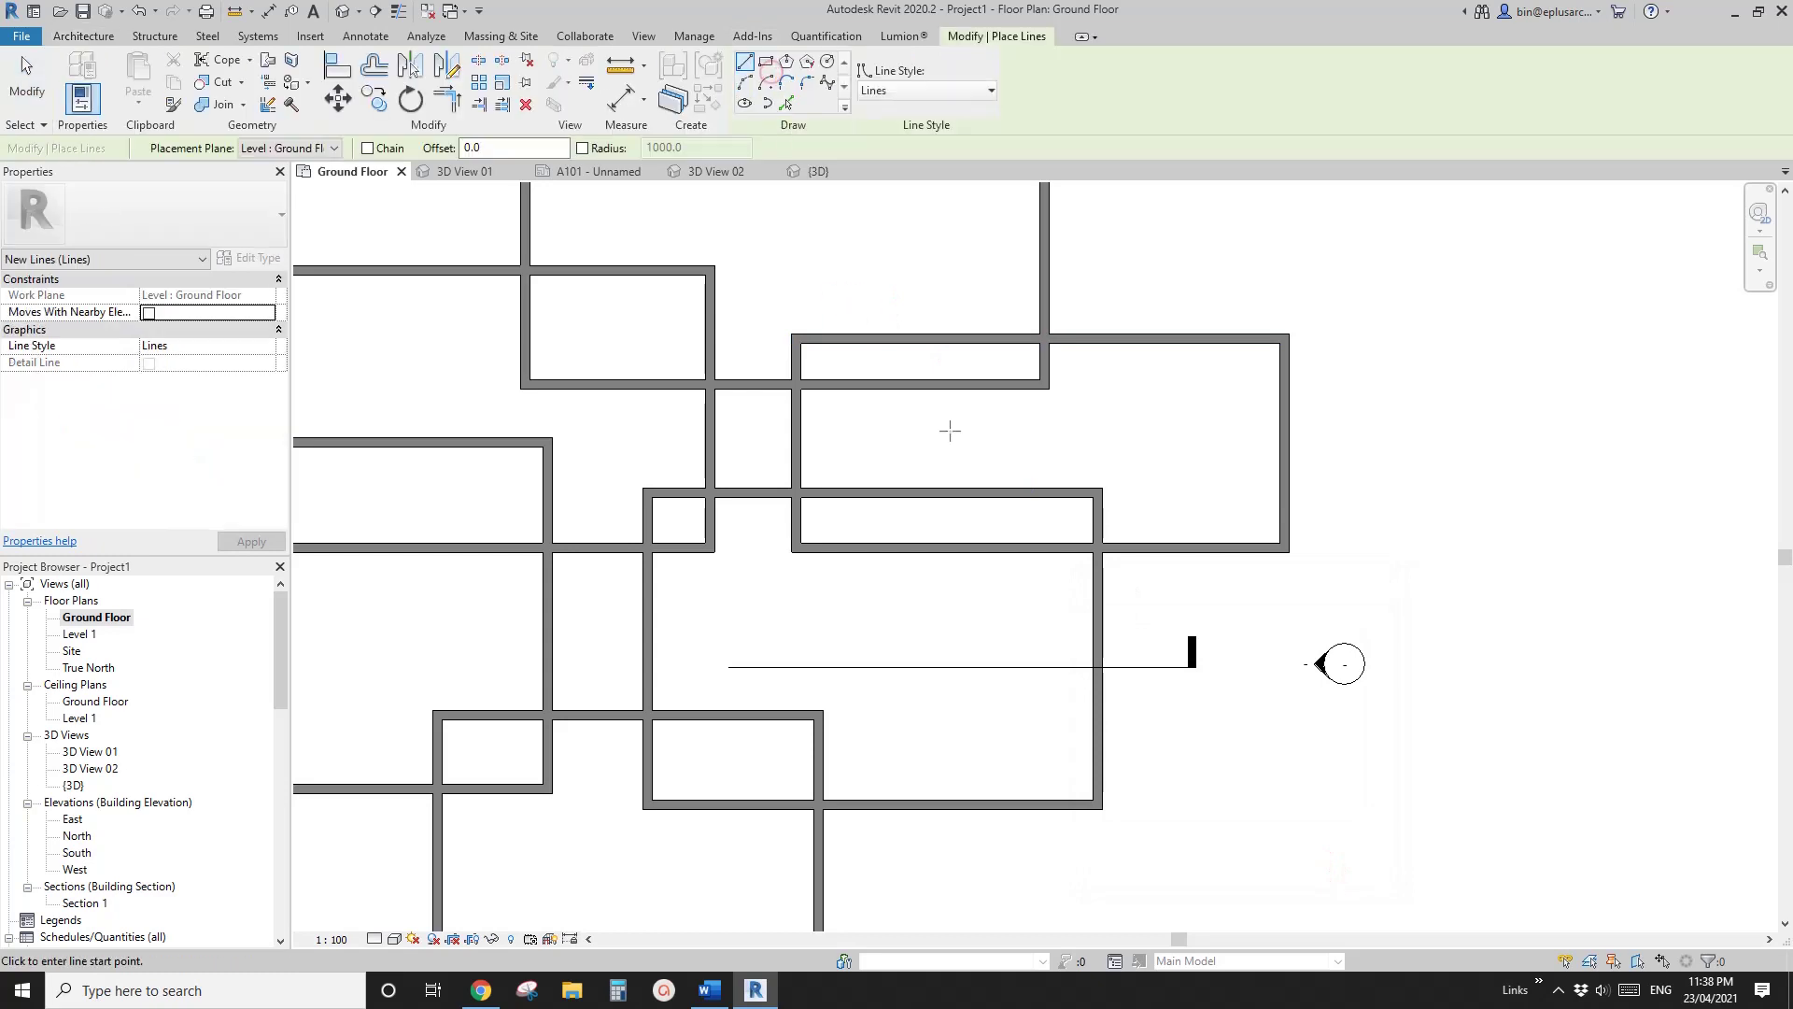
click(1141, 597)
scroll(1141, 607, down, 3)
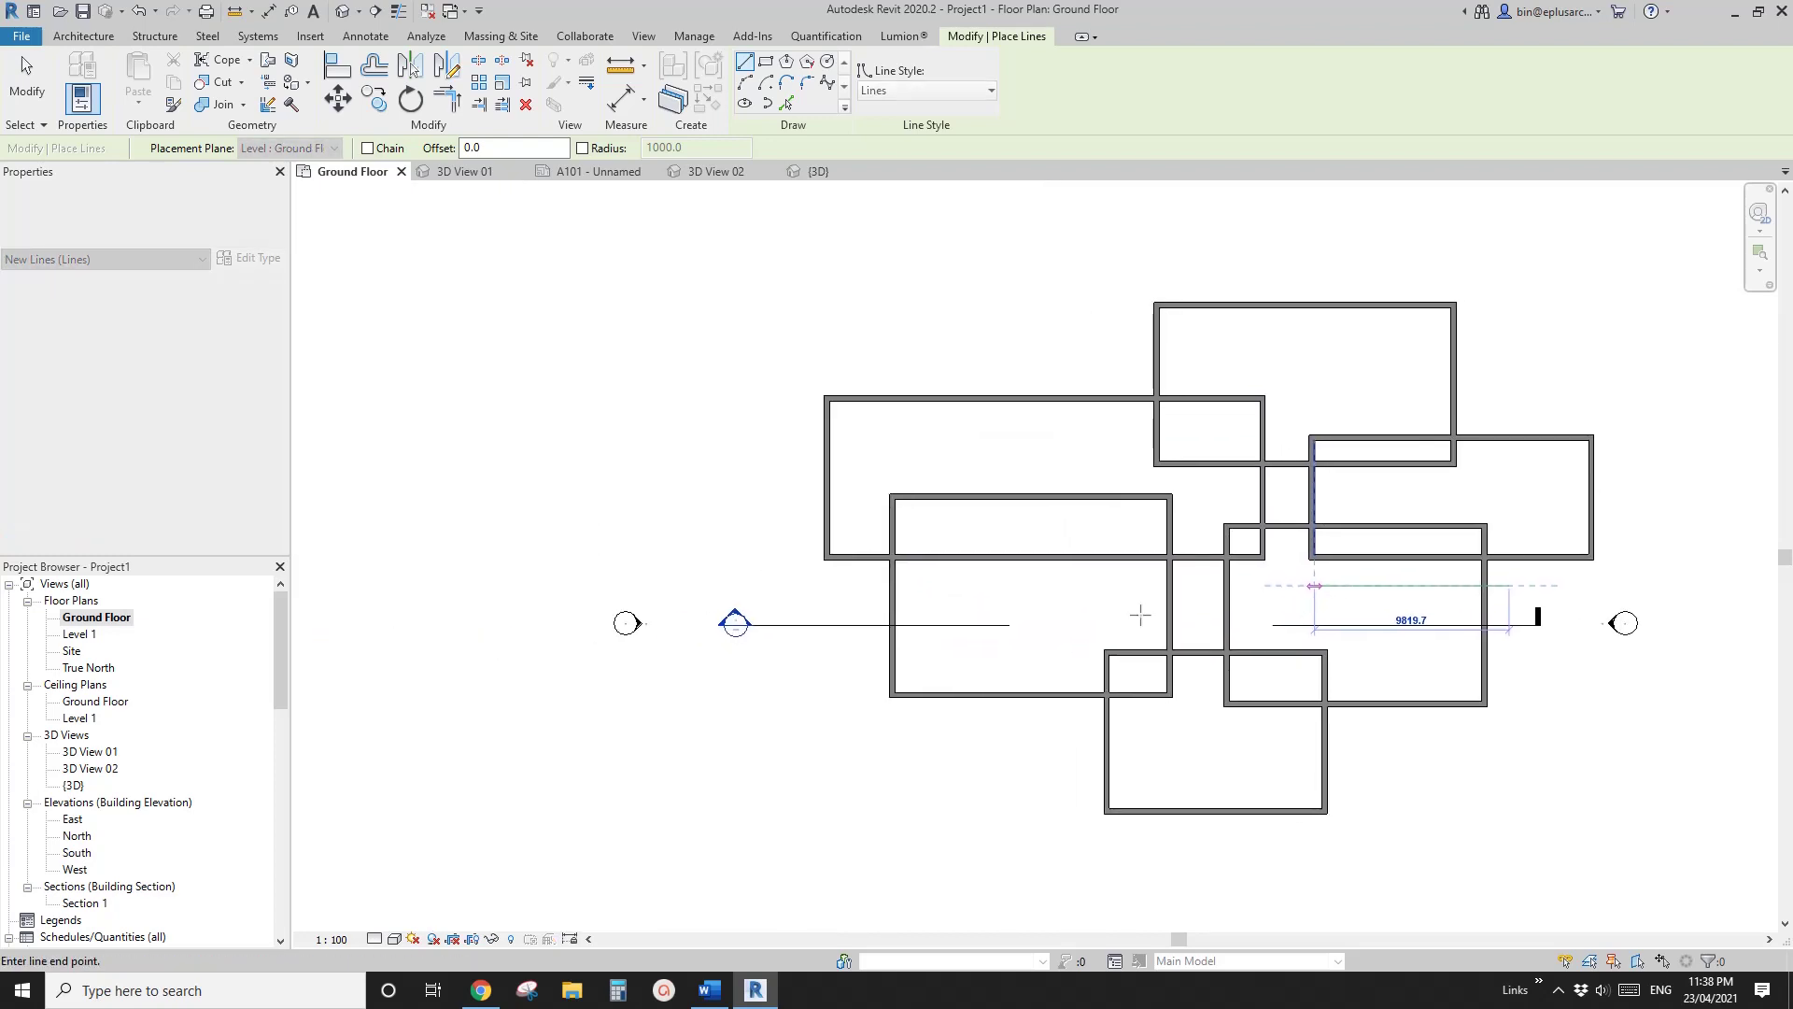
click(848, 588)
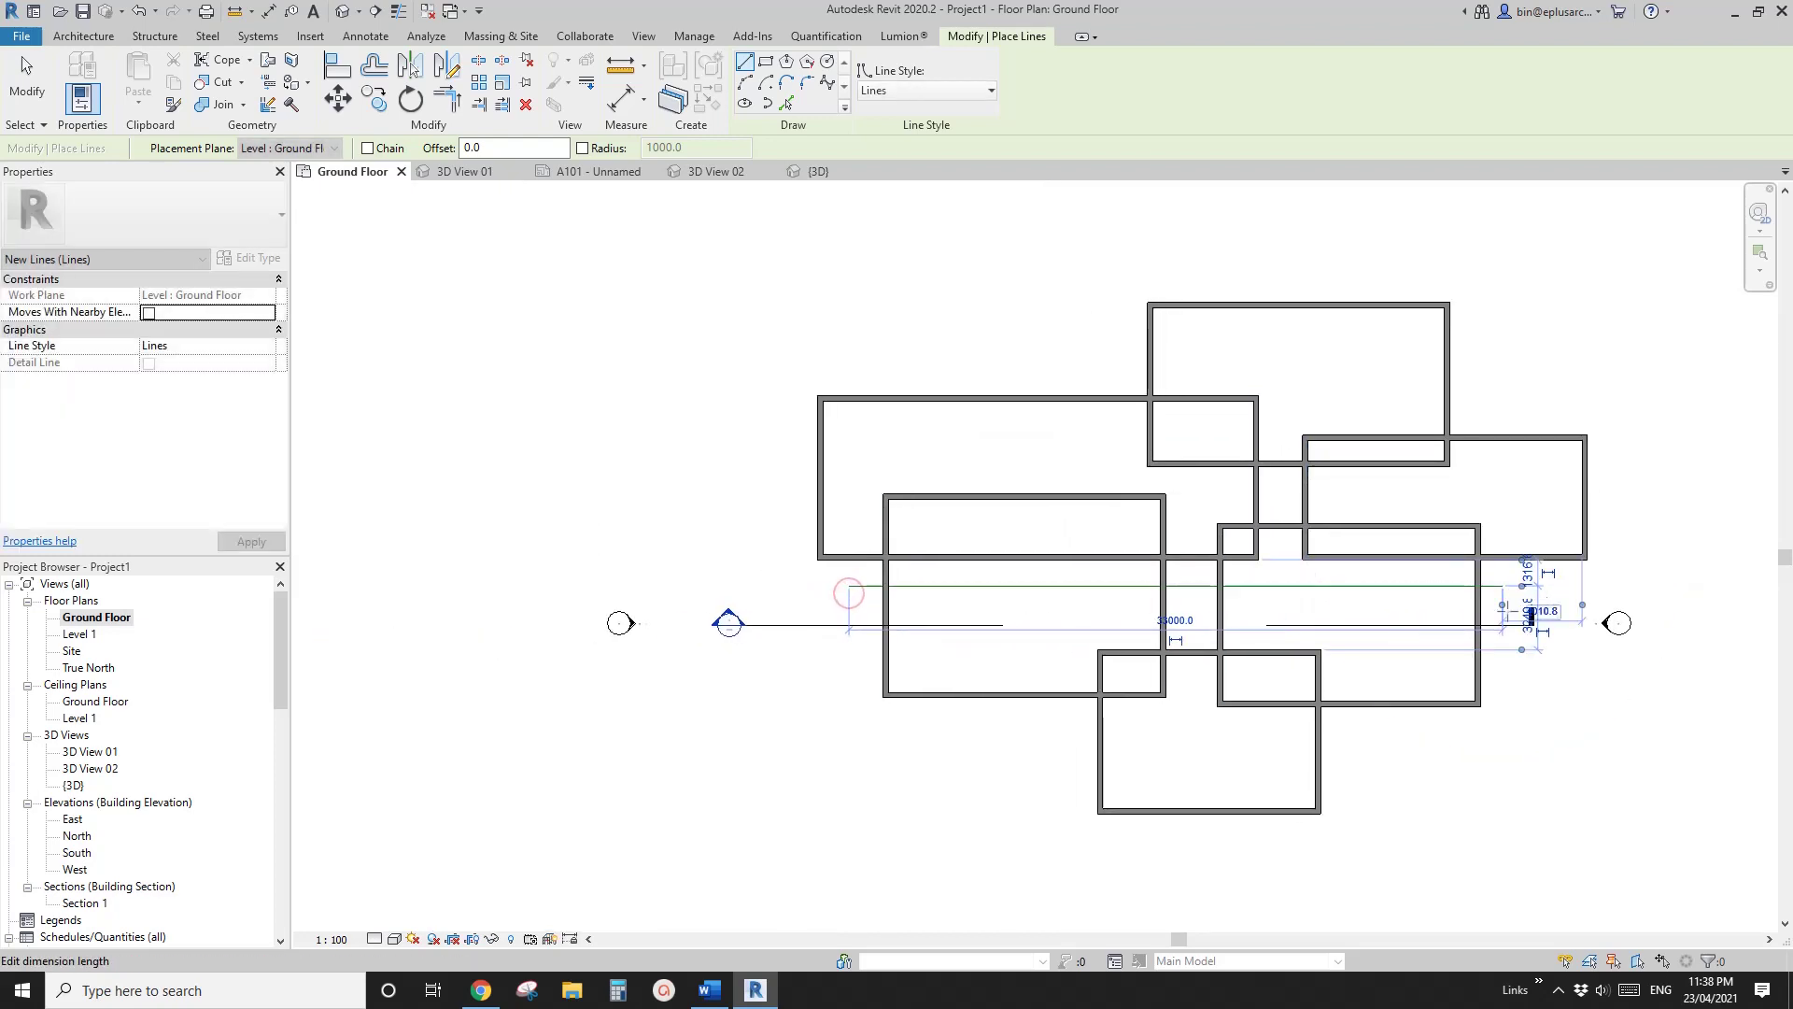
scroll(1508, 612, up, 4)
middle_drag(1507, 612, 1352, 587)
key(Escape)
key(Escape)
scroll(1312, 619, down, 1)
scroll(1184, 565, down, 2)
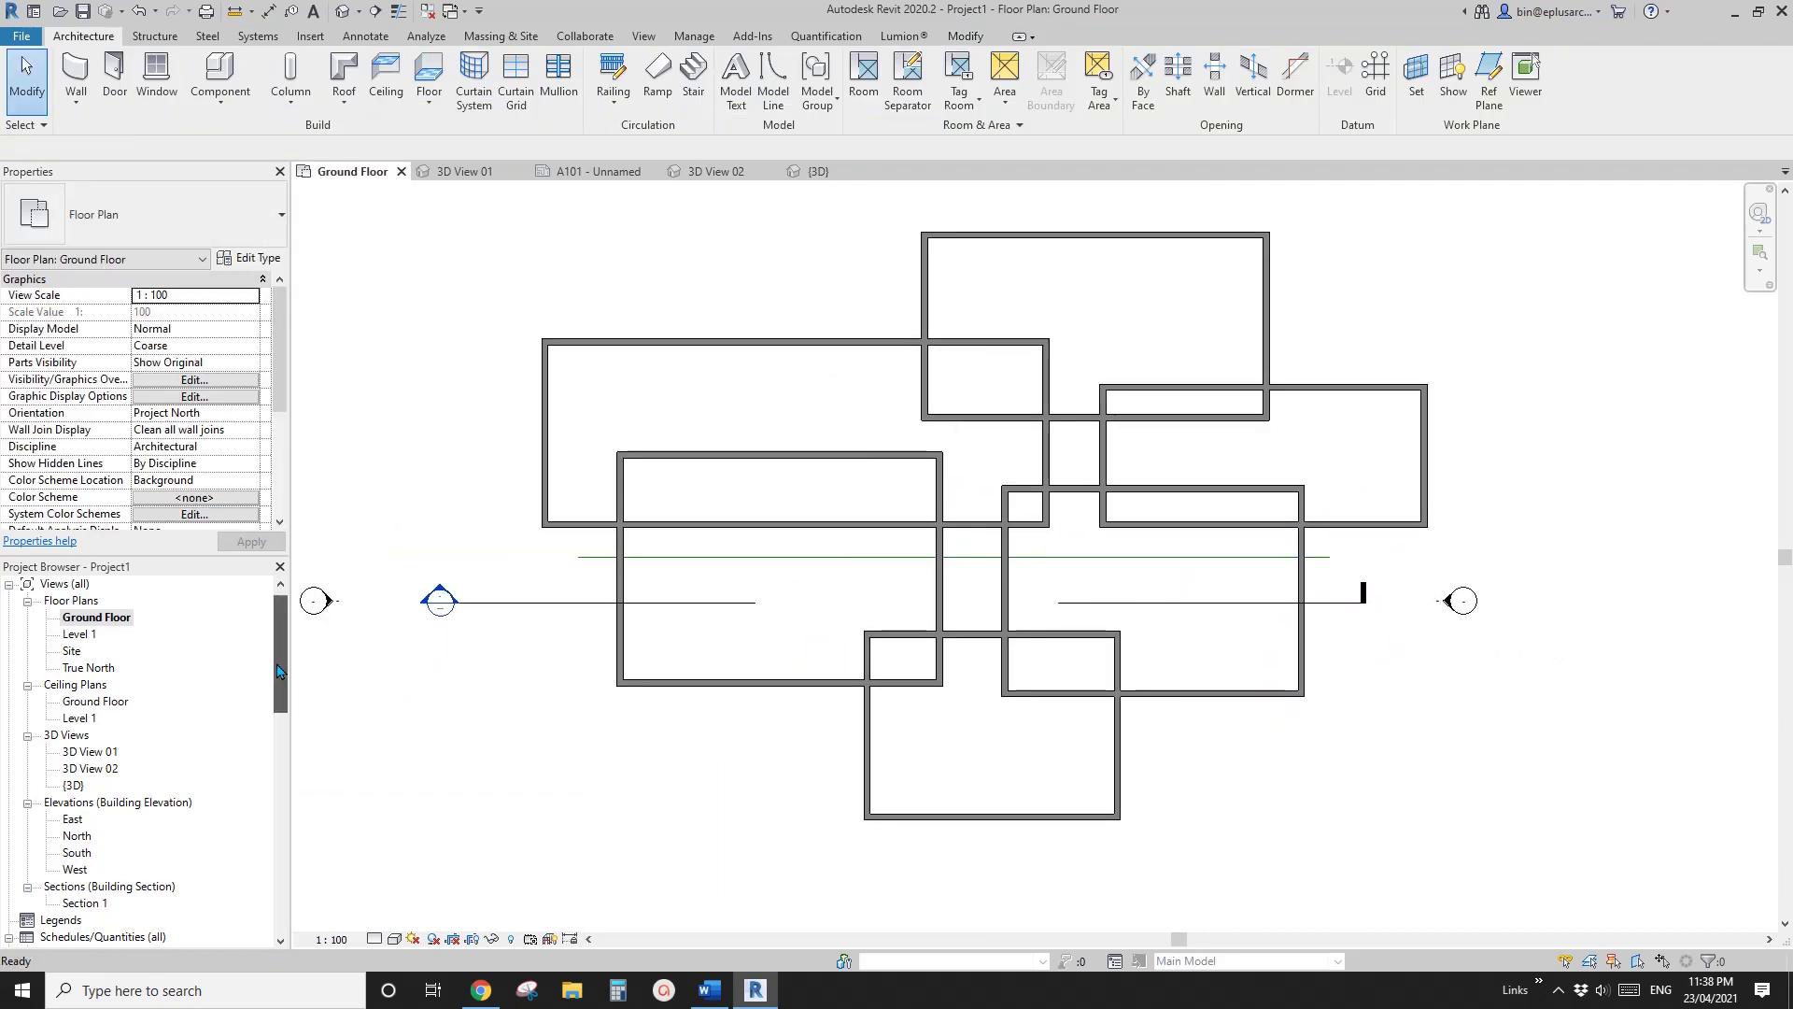
Open 3D View 01 from the views placed on sheet A101, at the east end of its section box
scroll(122, 701, down, 7)
click(119, 685)
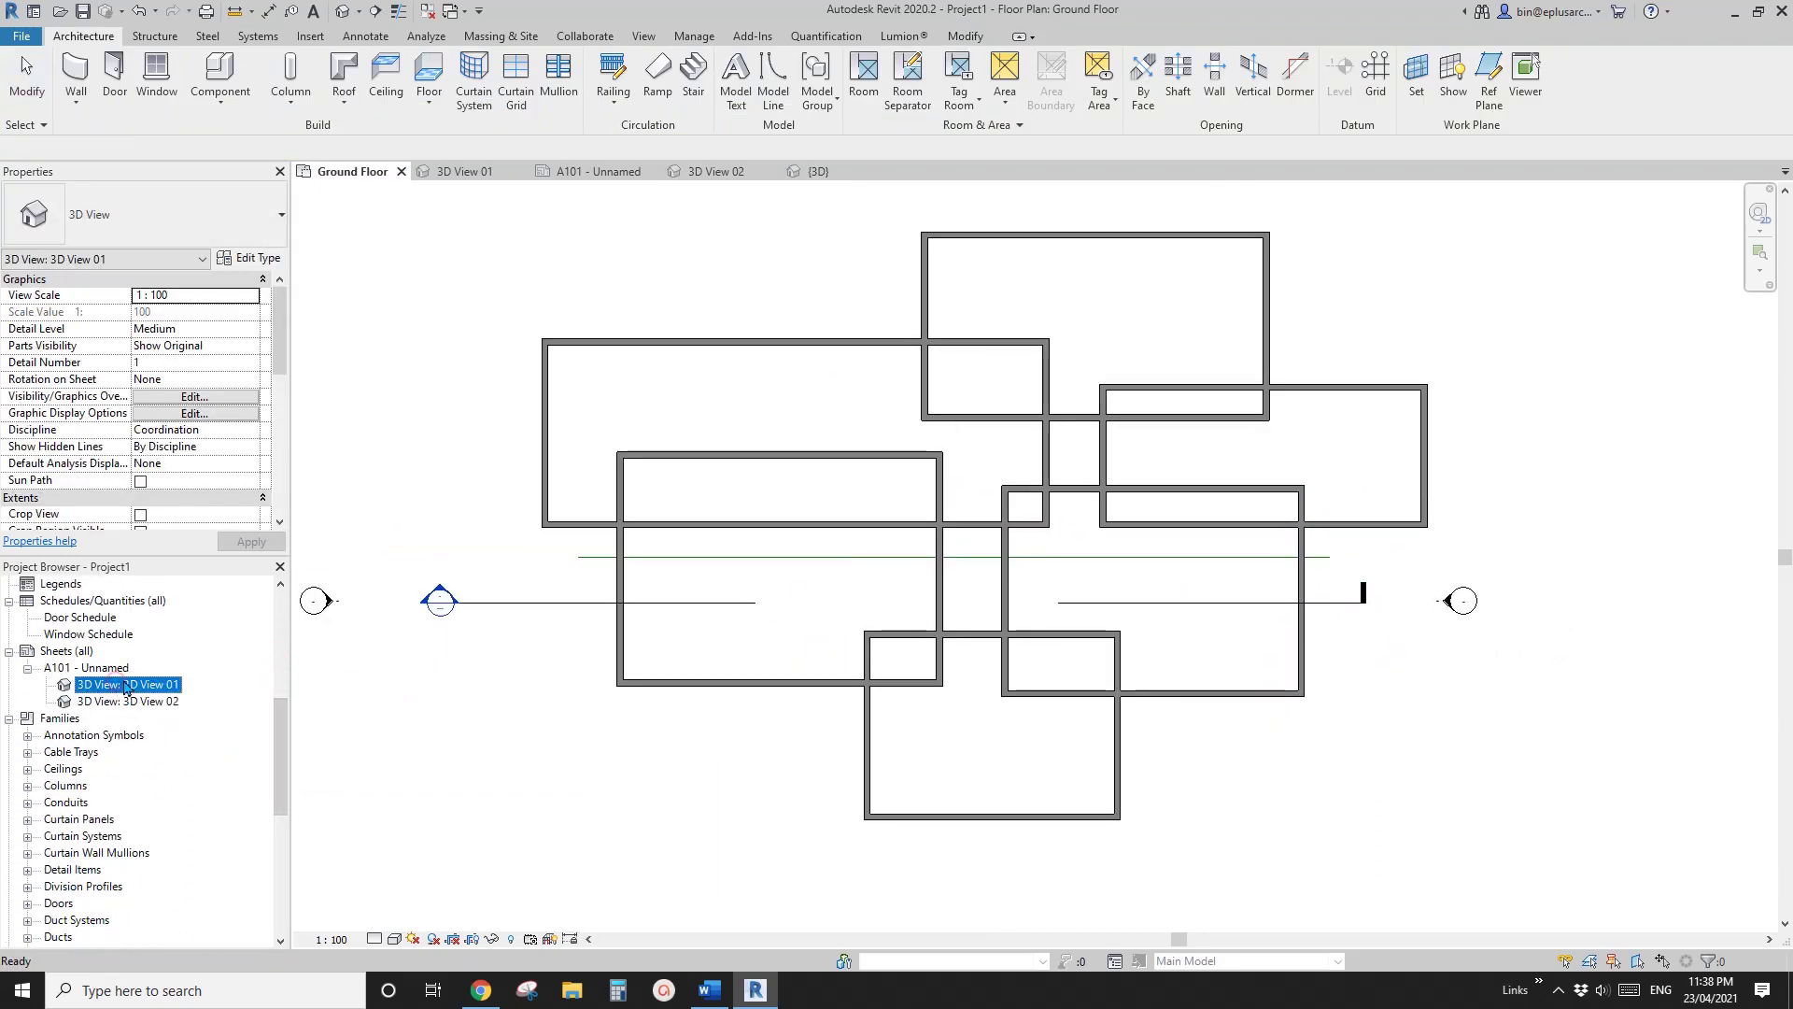
double_click(115, 688)
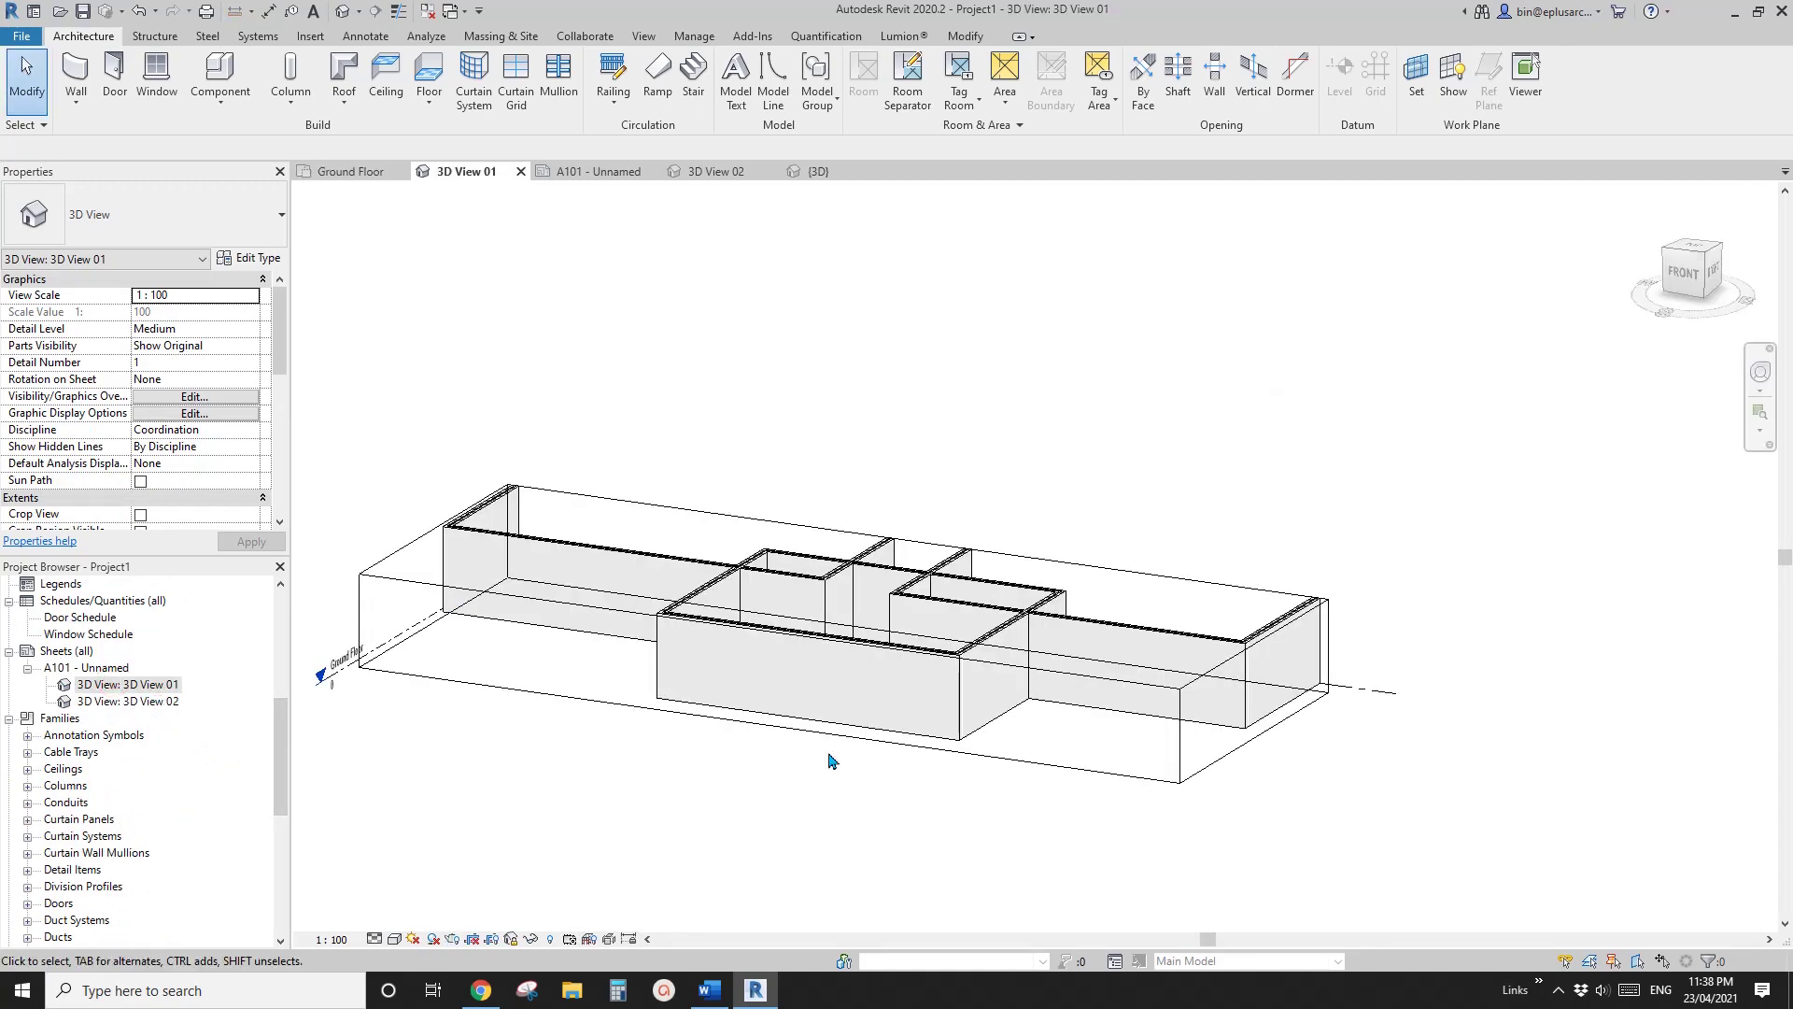
scroll(1331, 696, up, 6)
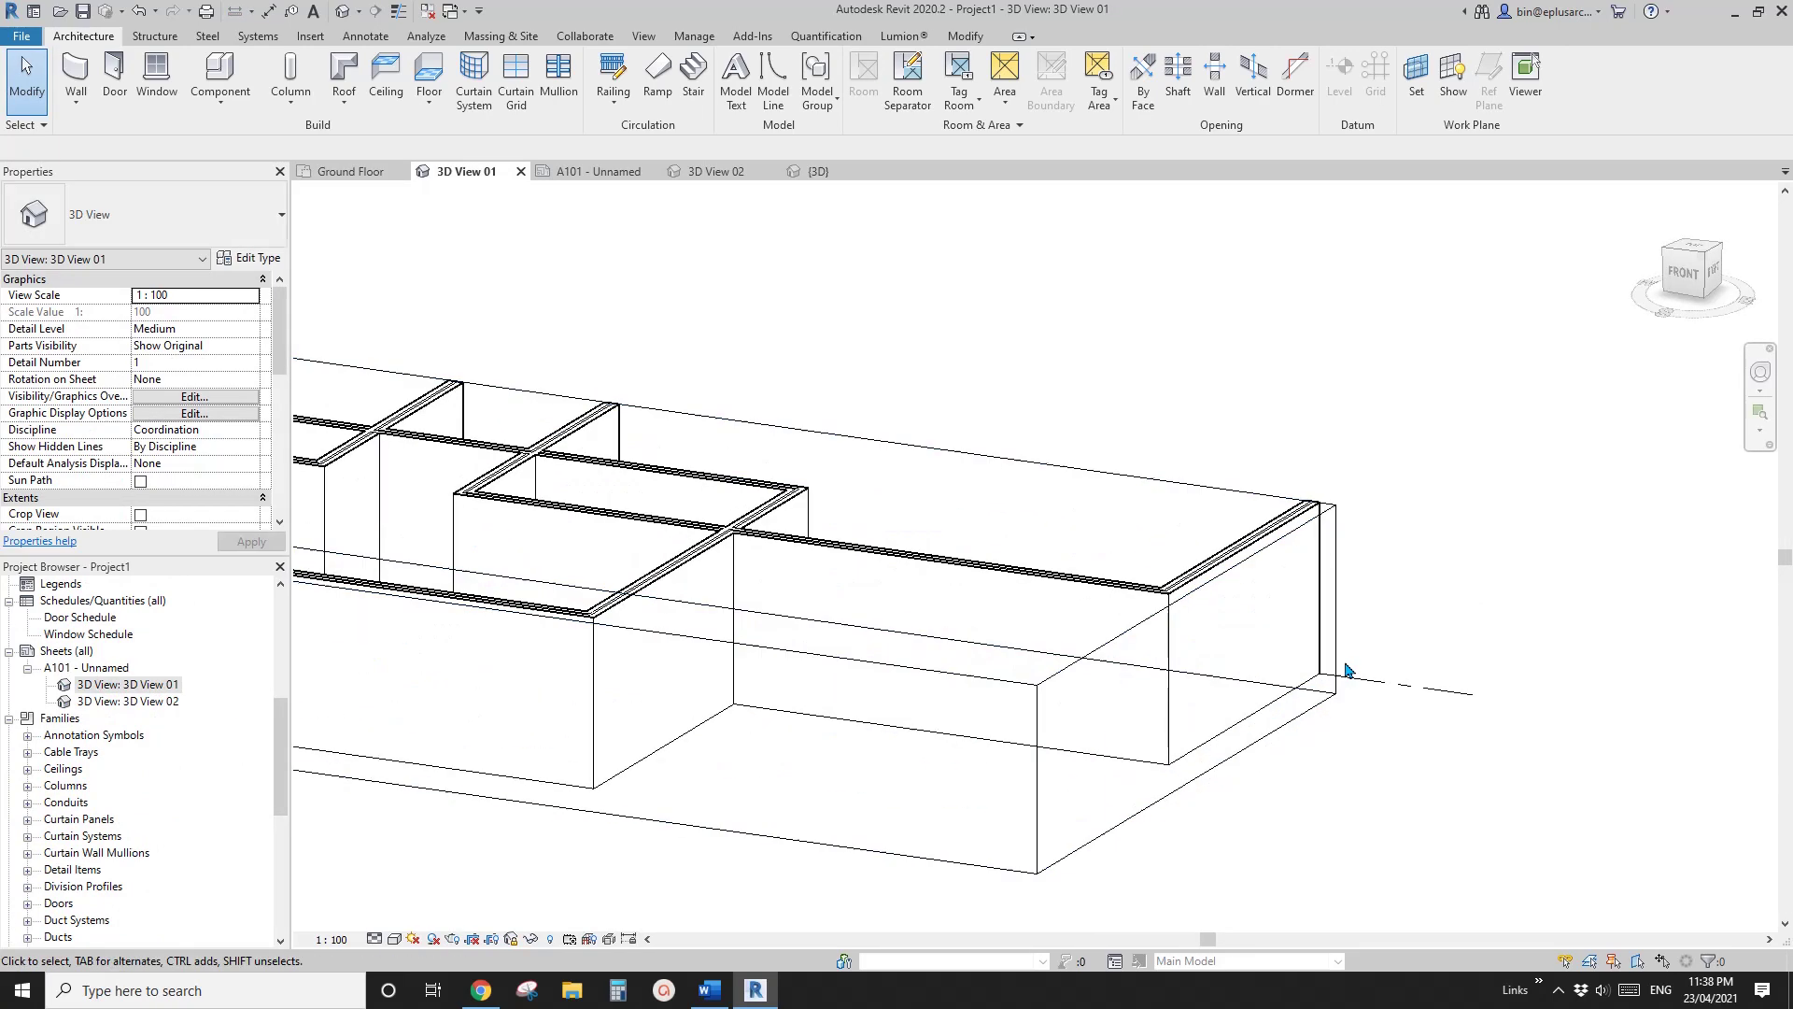
scroll(1331, 695, down, 5)
Extend the rear face of 3D View 01's section box northward past the model line on the ground floor
click(1345, 499)
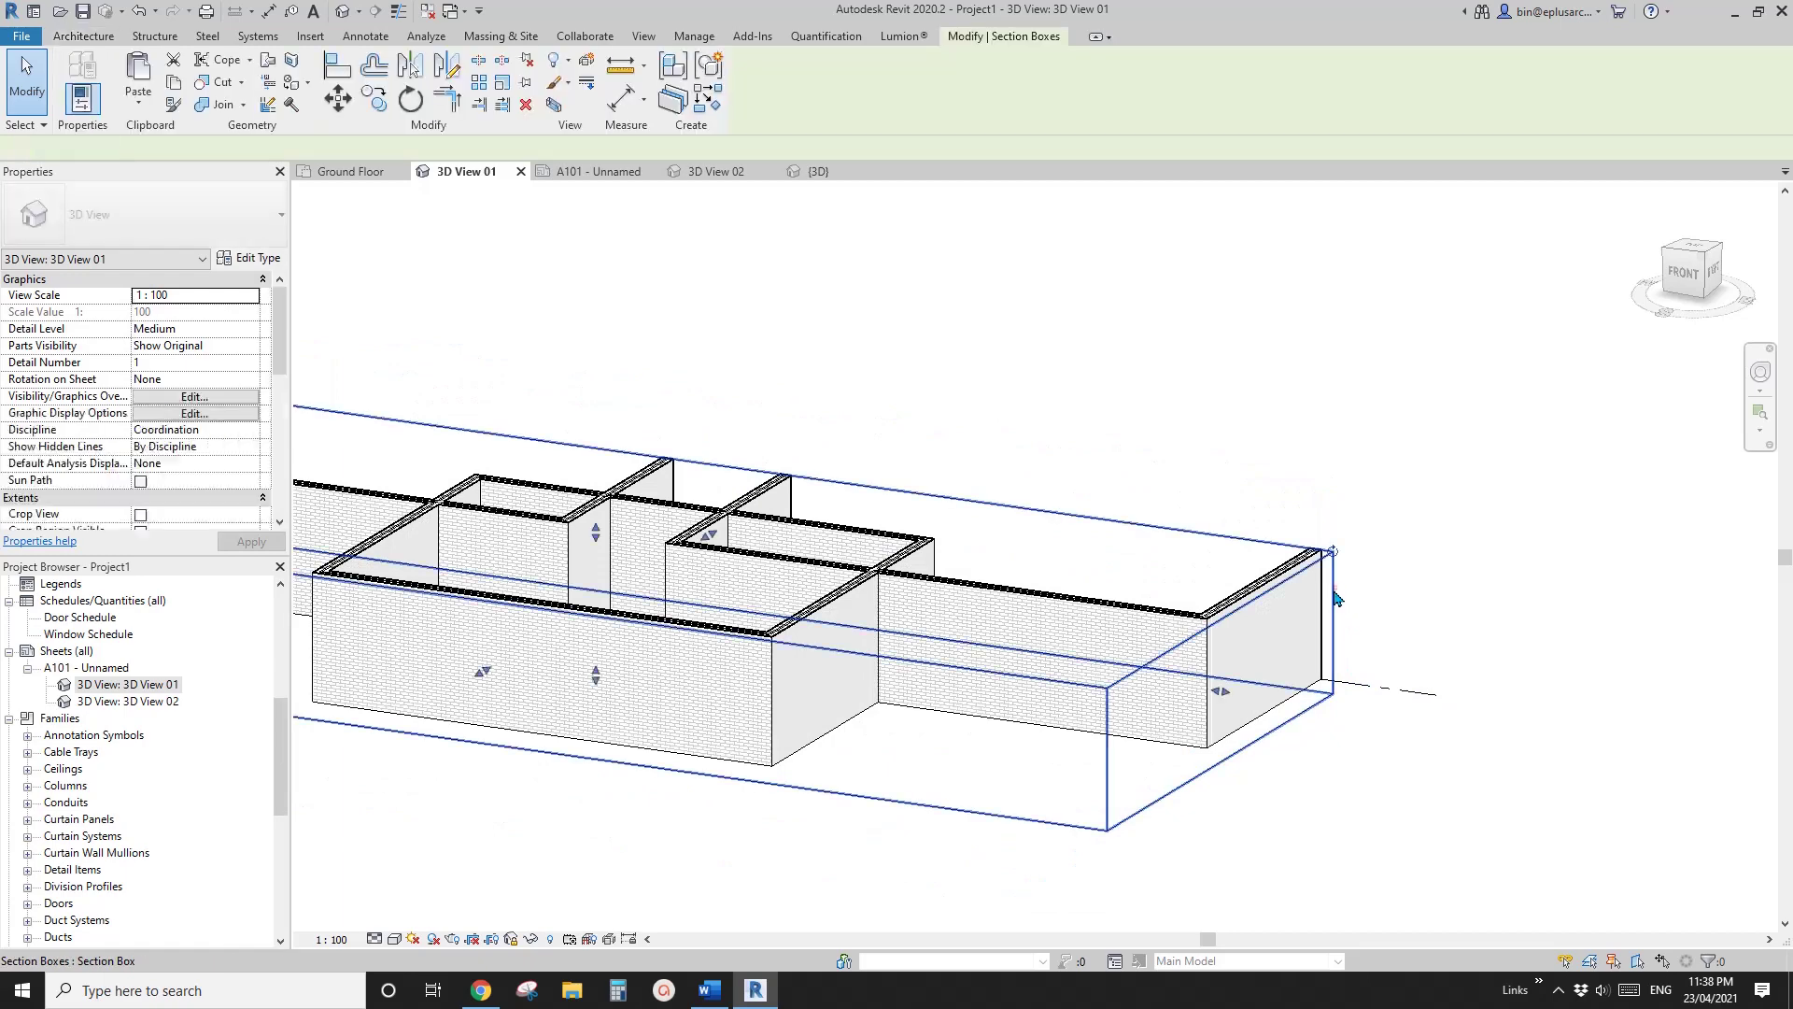
drag(796, 620, 849, 590)
scroll(1392, 772, up, 5)
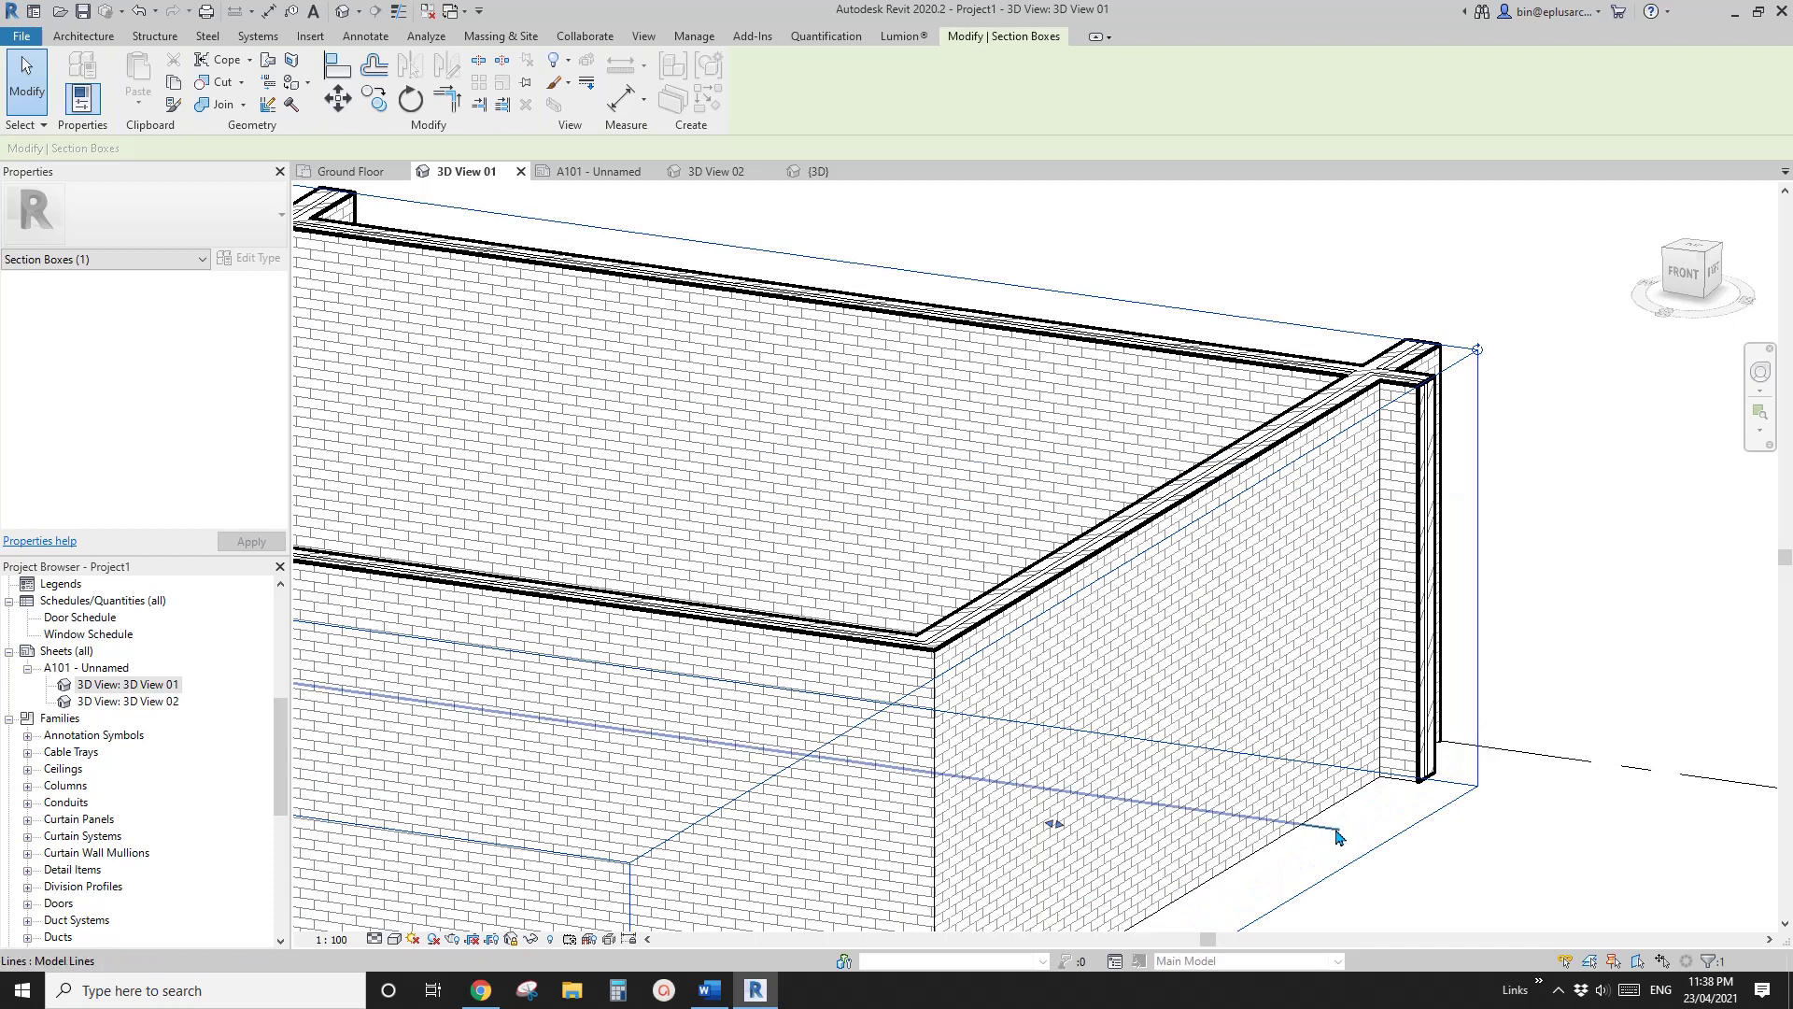
scroll(1337, 836, down, 3)
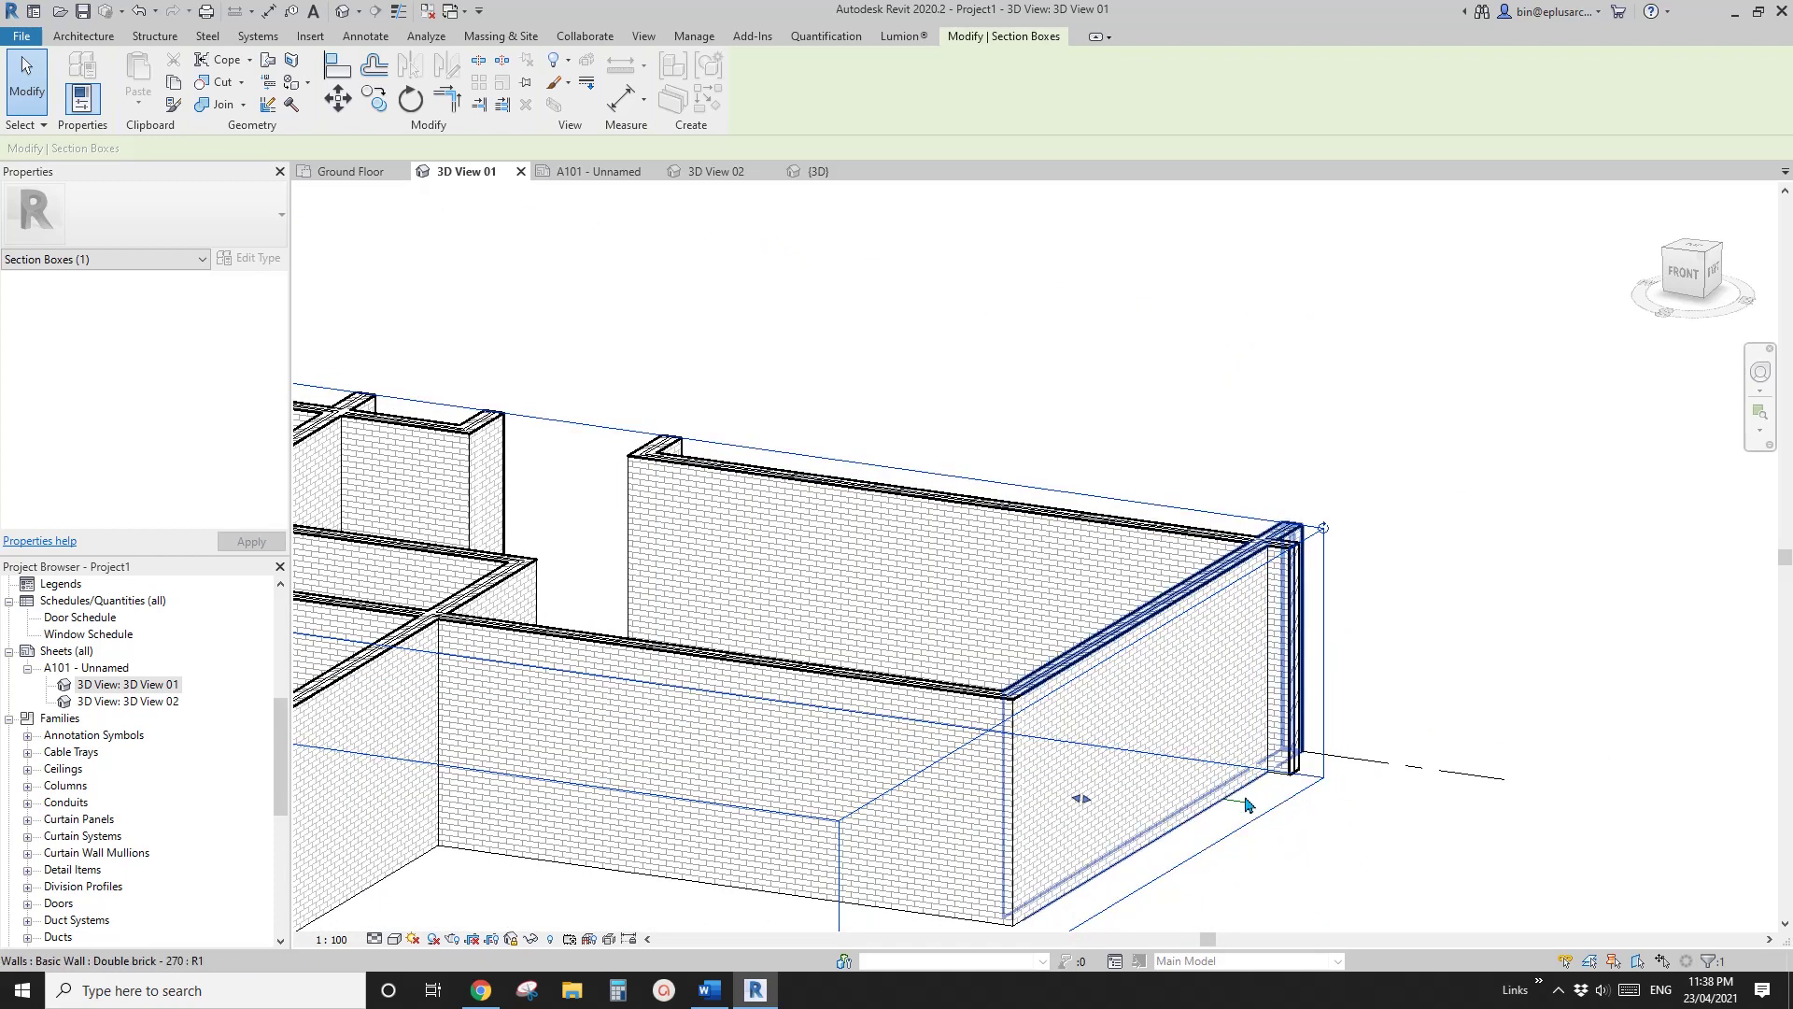
scroll(1413, 780, down, 3)
middle_drag(1413, 781, 1434, 781)
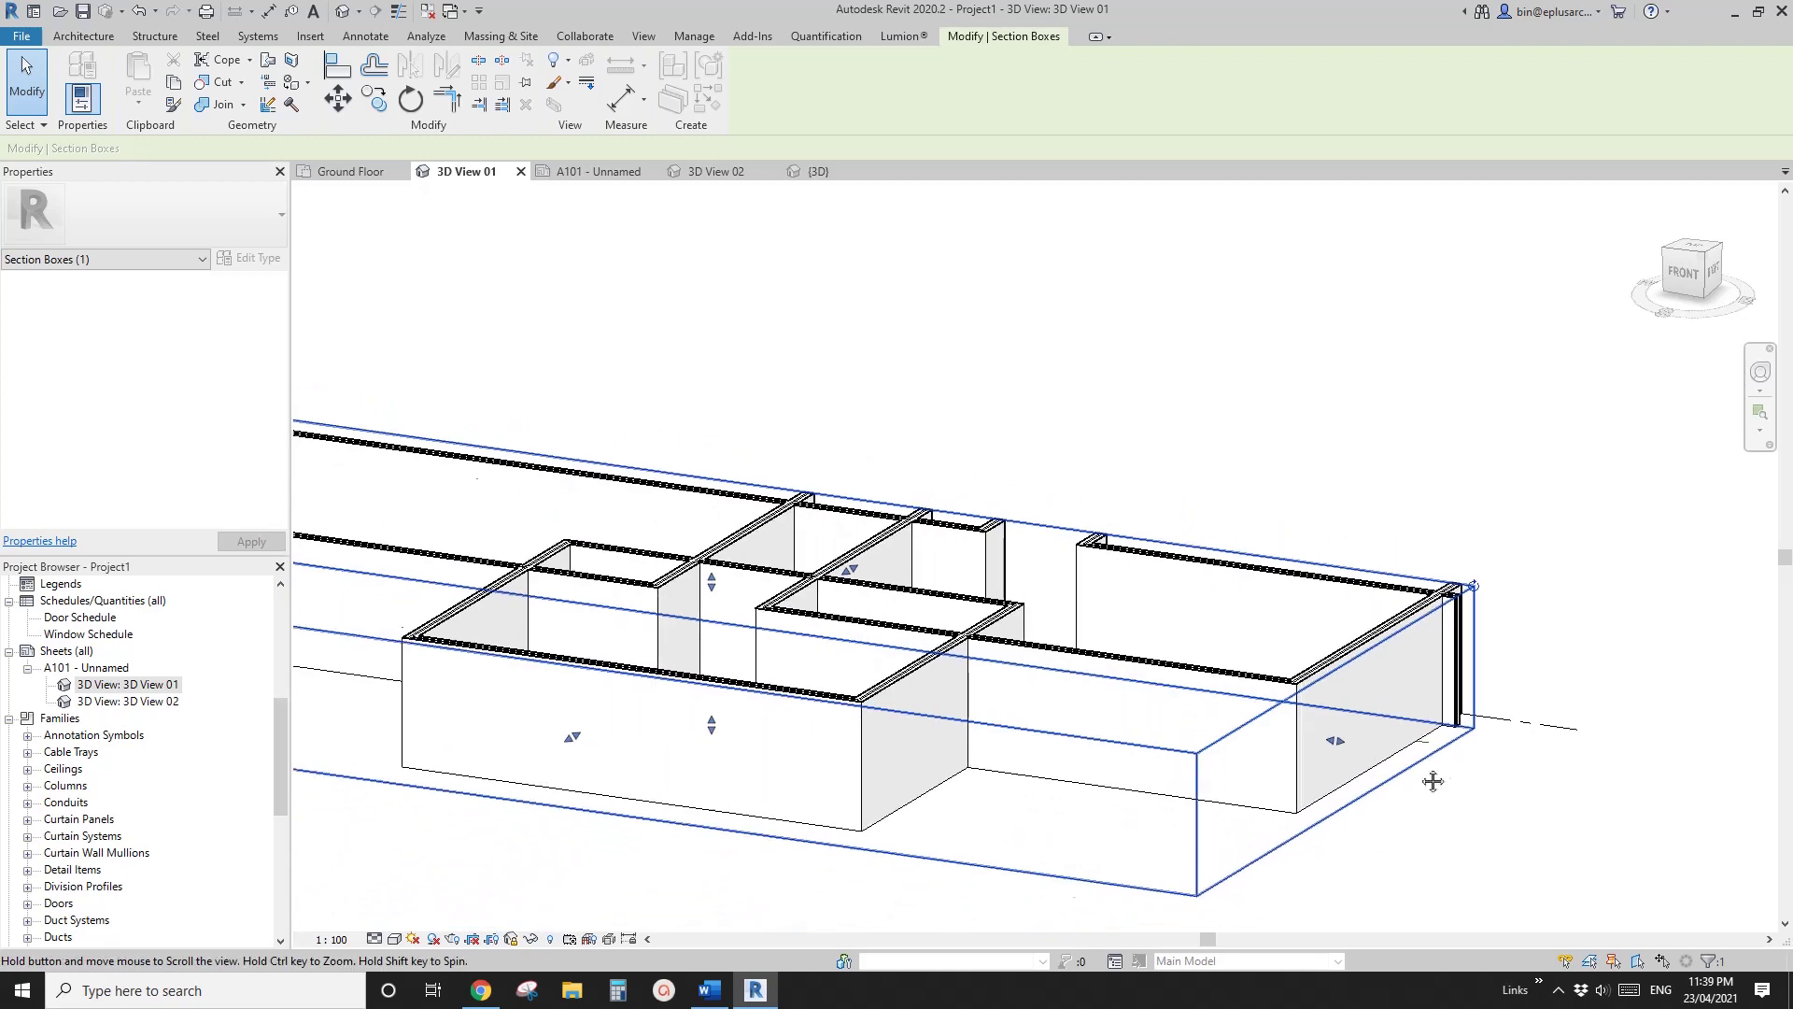
scroll(980, 635, down, 2)
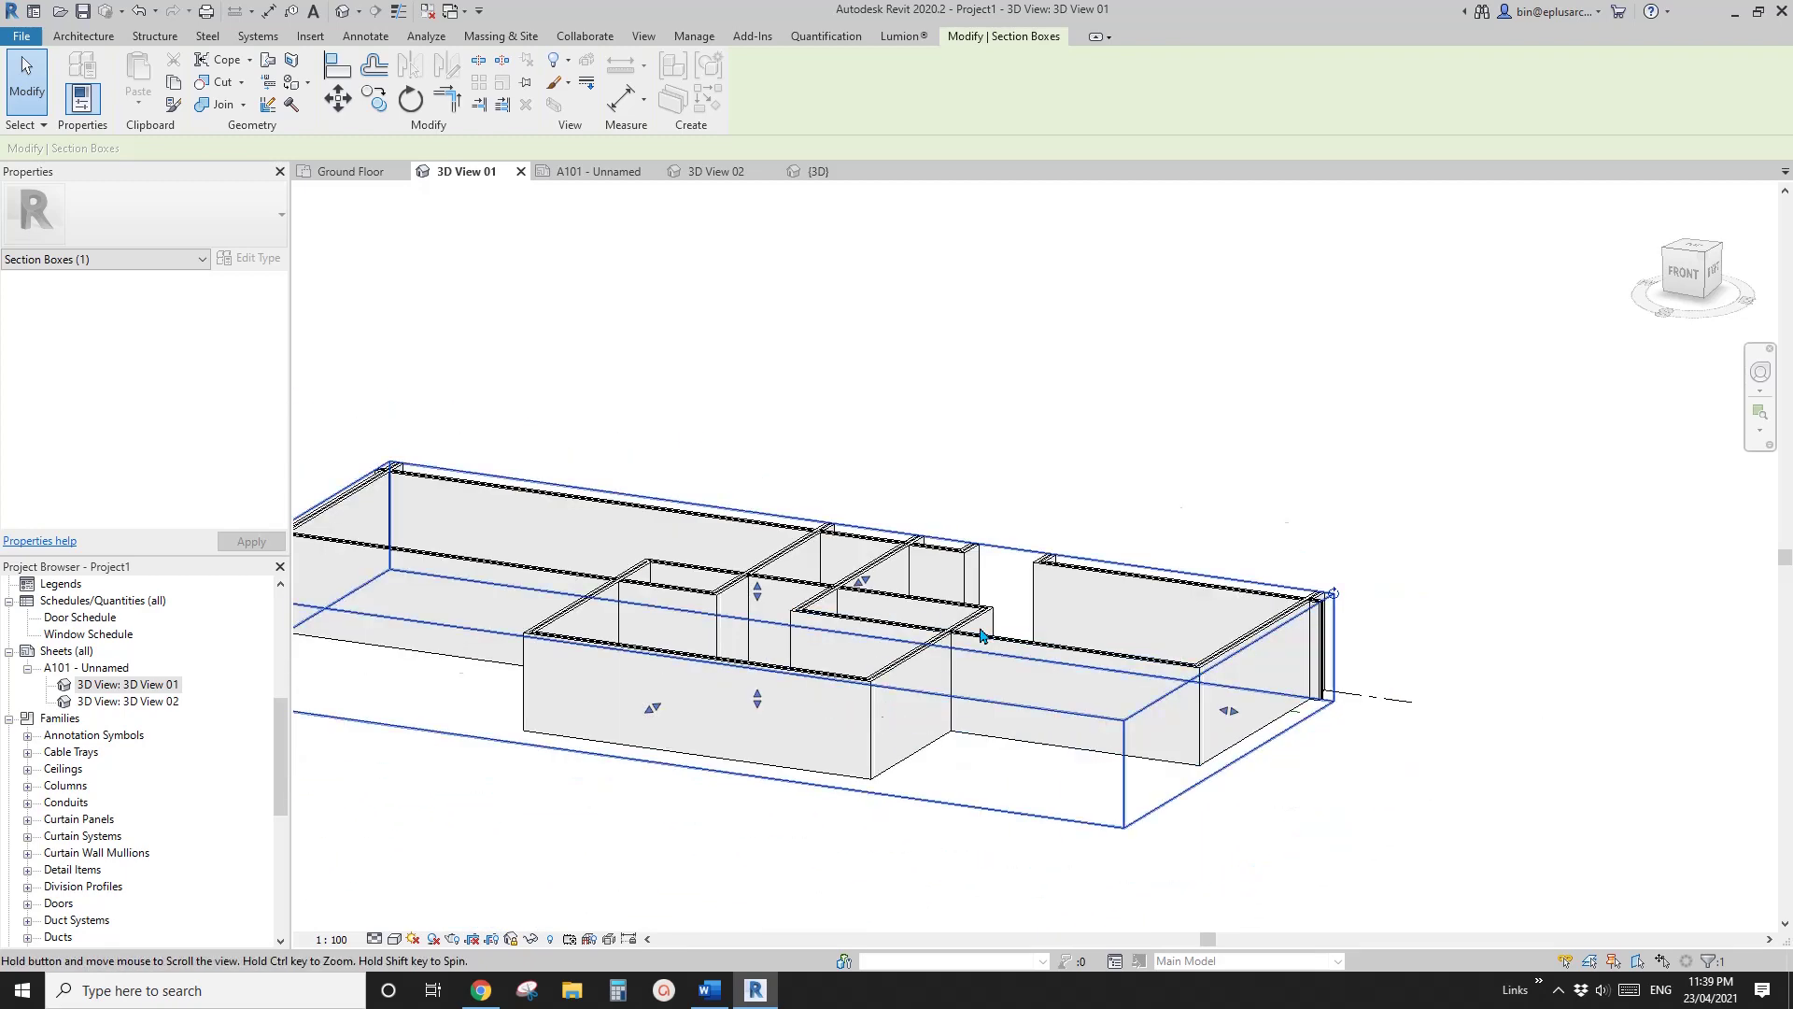
middle_drag(981, 635, 1108, 582)
Unlock 3D View 01 and orient it to the top view
click(511, 941)
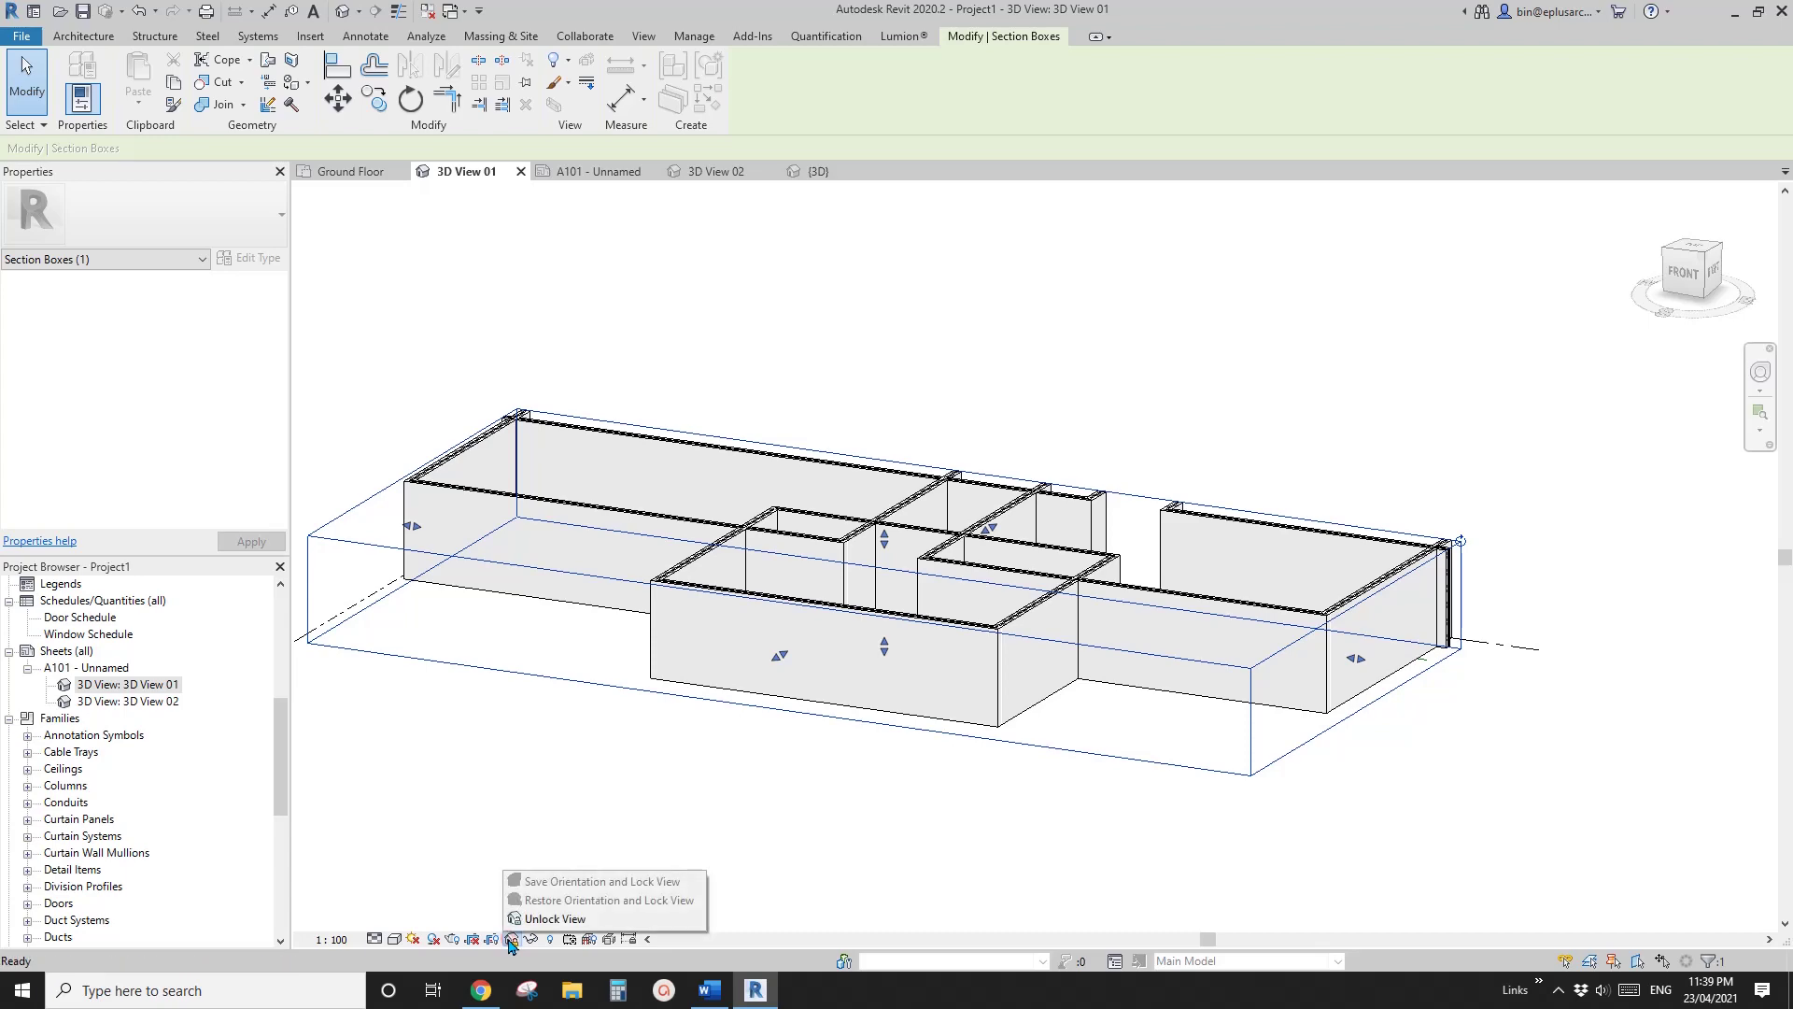
click(560, 919)
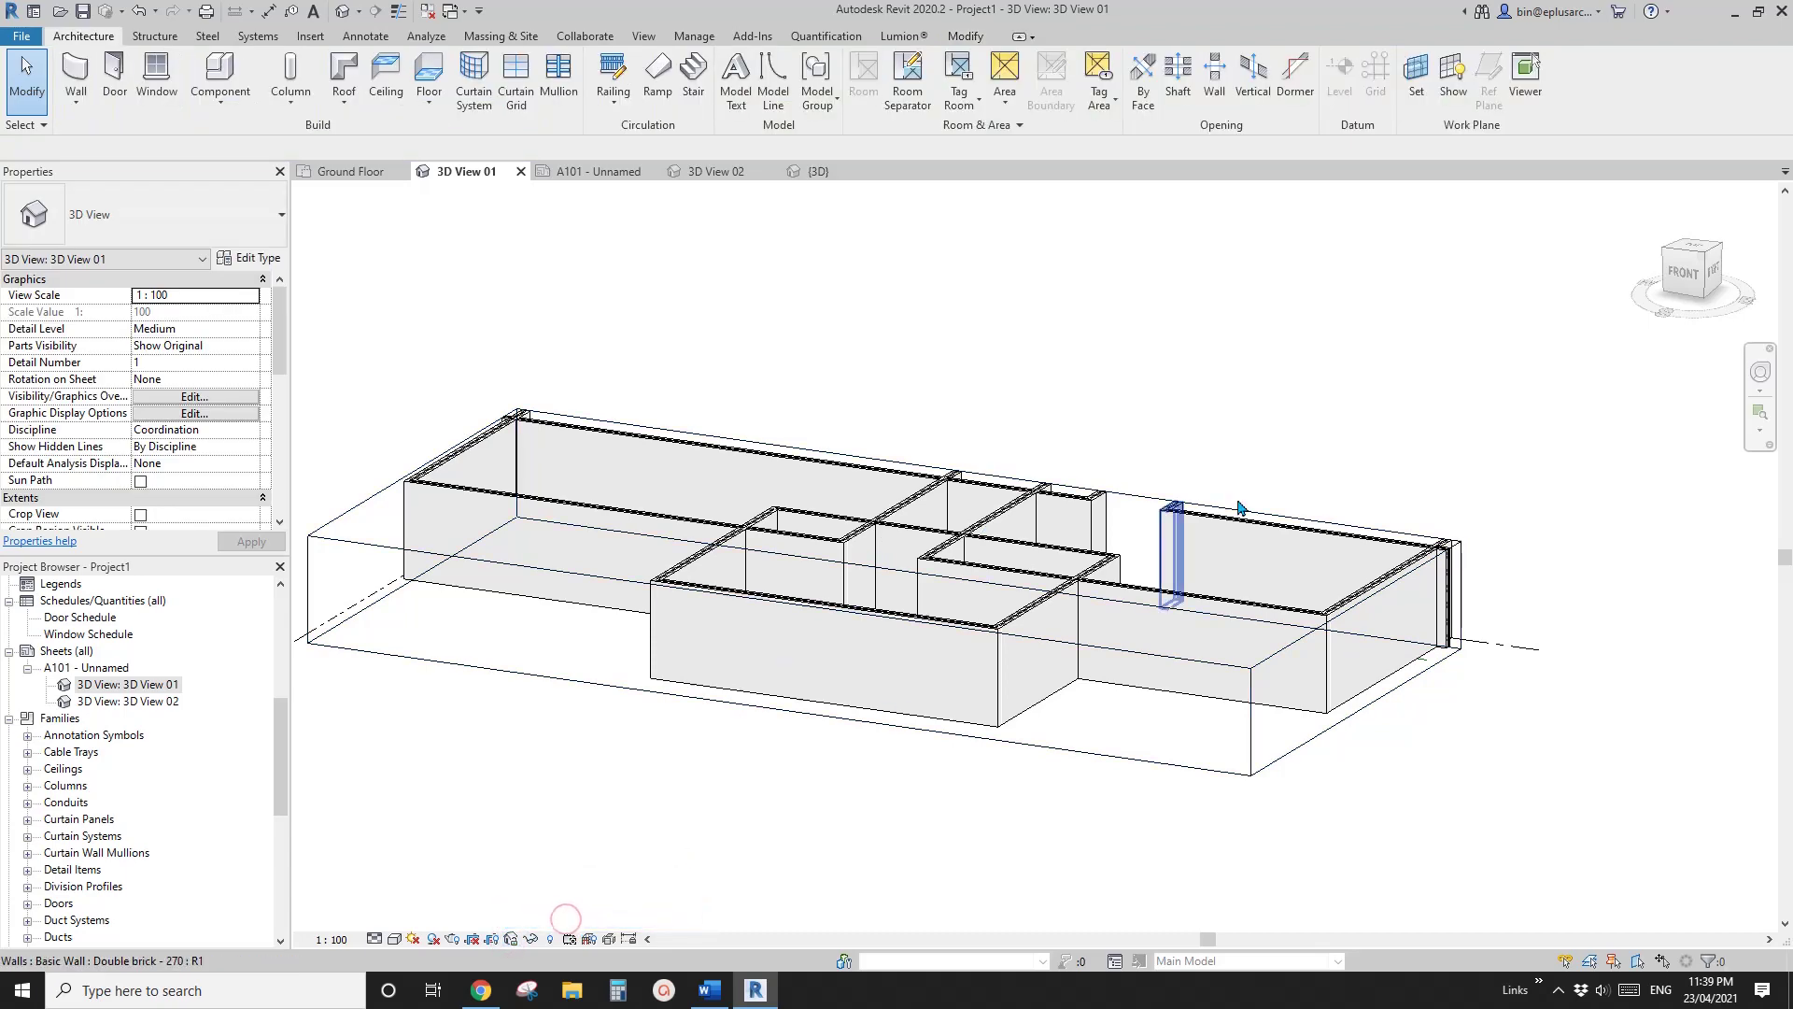
click(1698, 250)
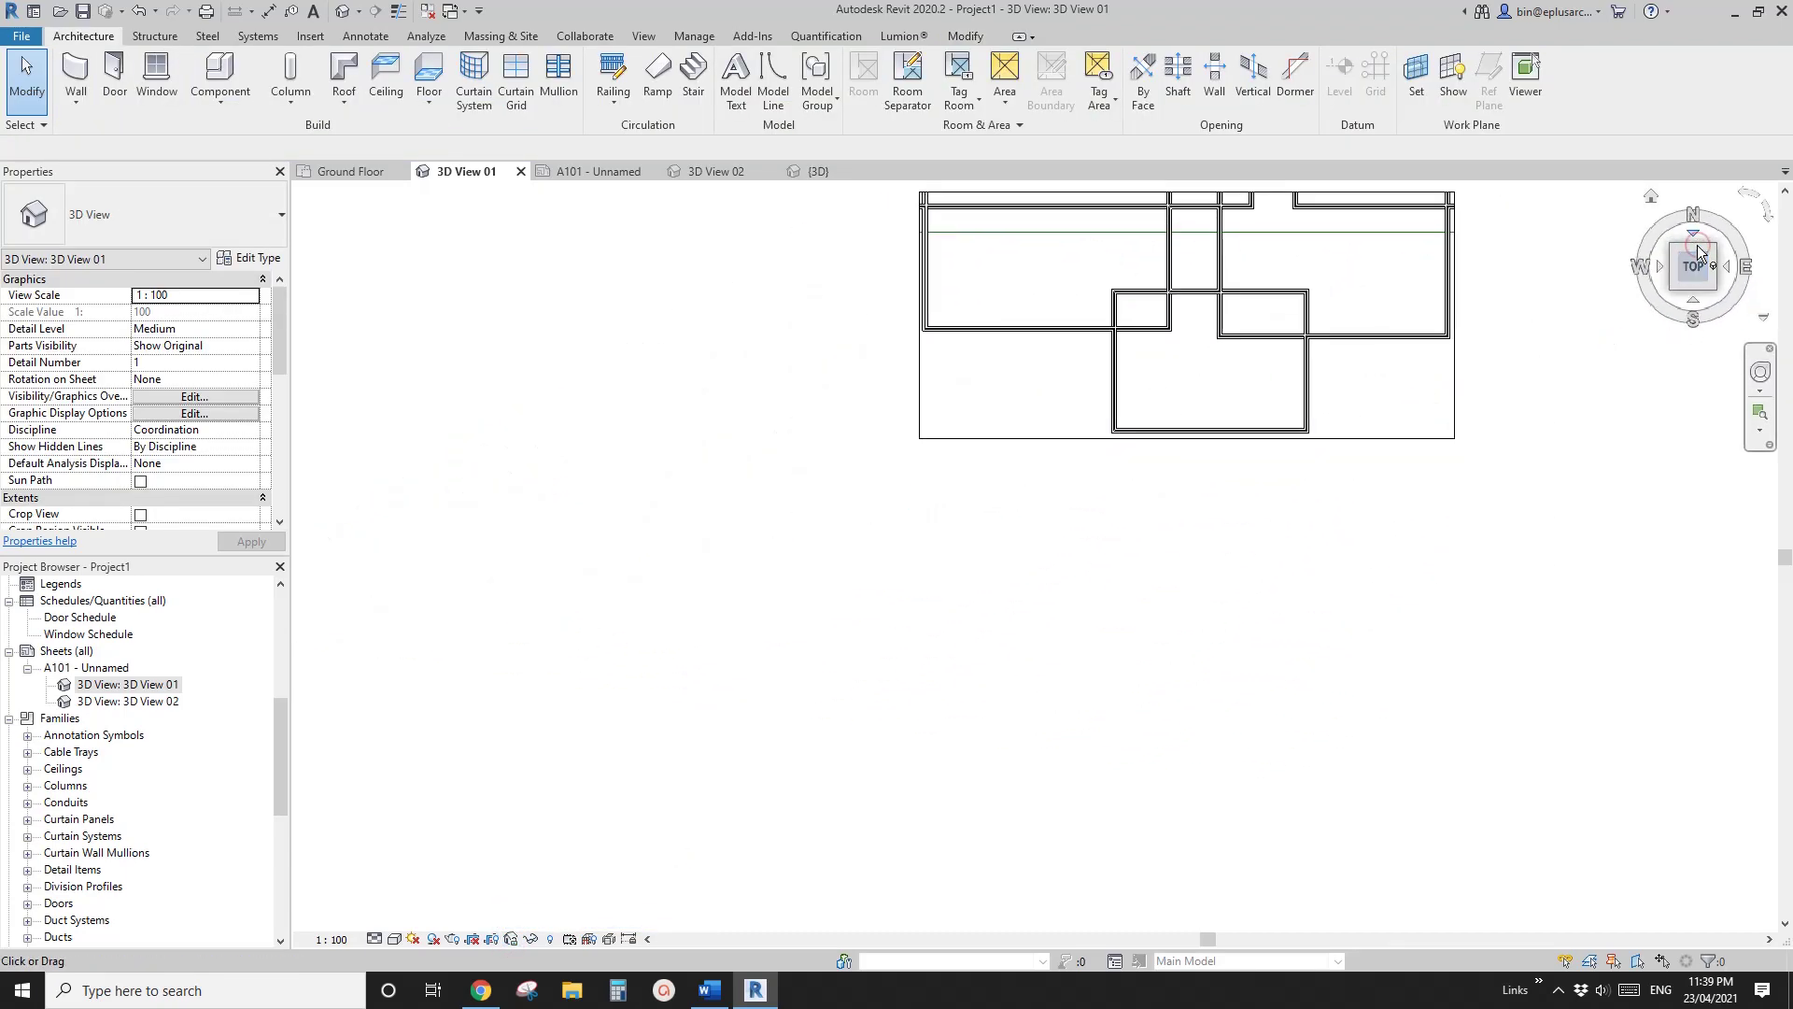
Pull the north face of 3D View 01's section box south until it nearly meets the green model line
click(1249, 389)
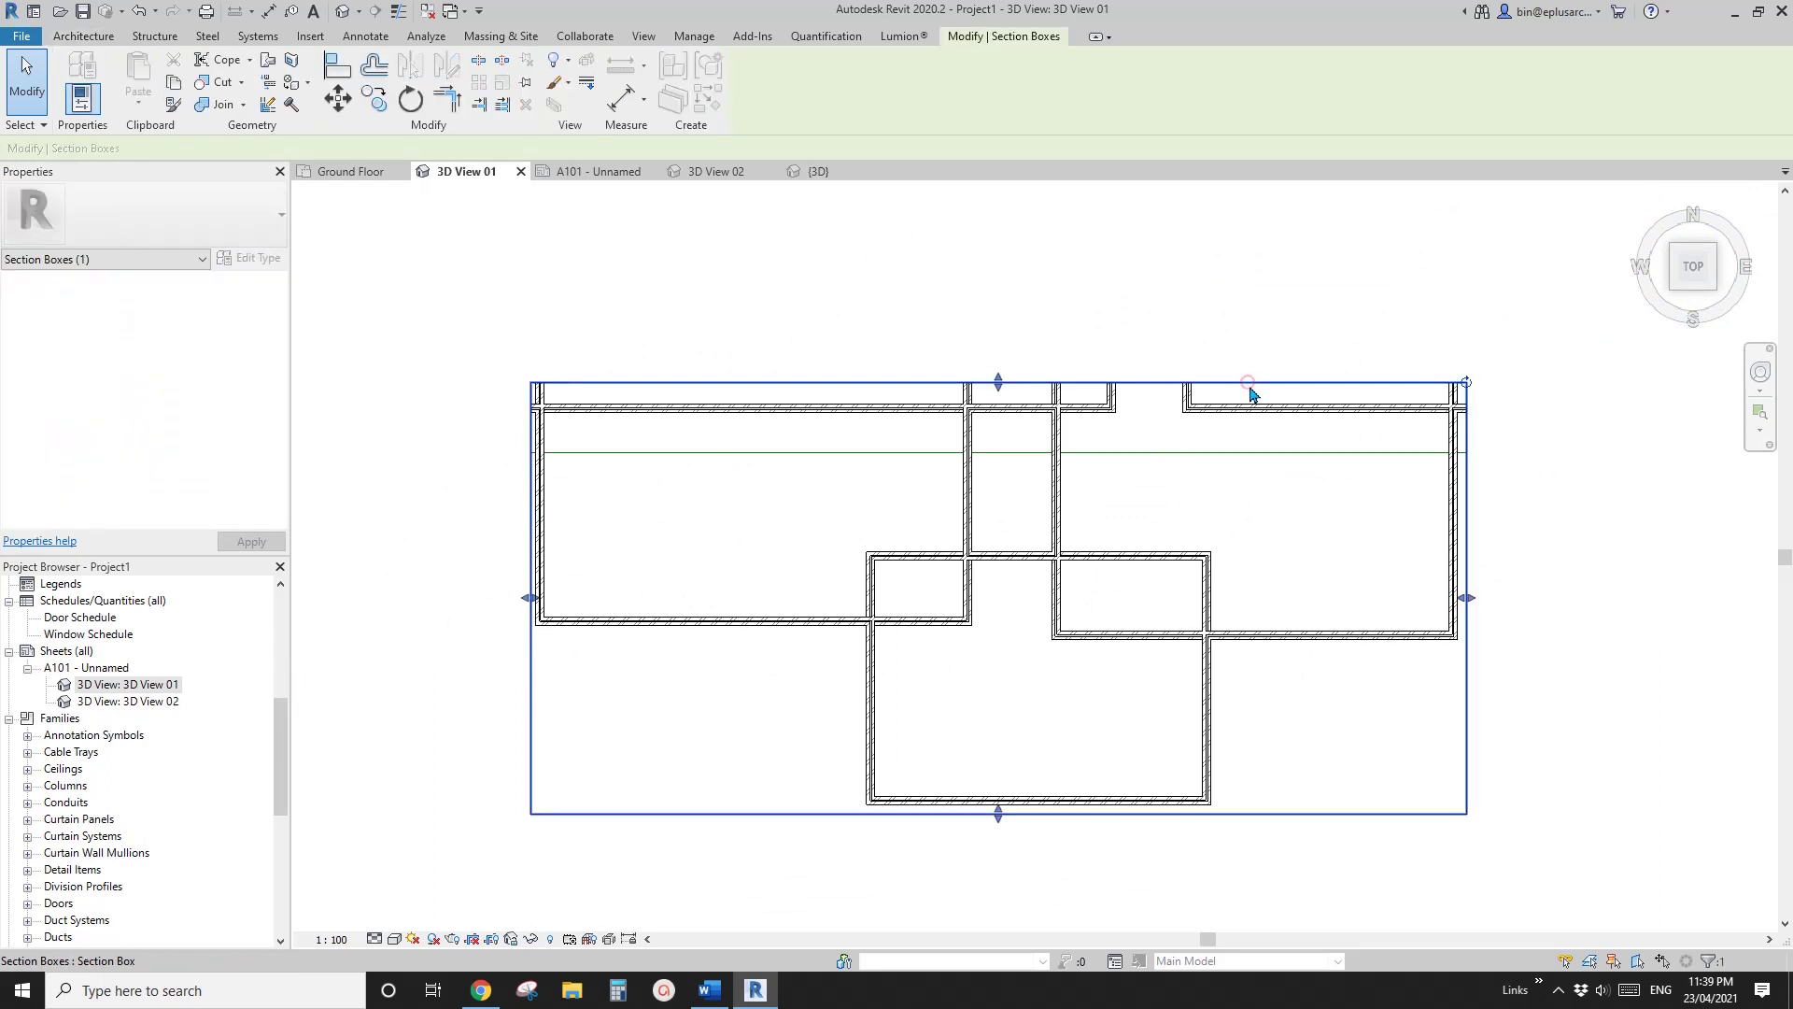
scroll(990, 374, up, 5)
scroll(988, 368, up, 1)
drag(989, 361, 989, 628)
scroll(976, 598, up, 5)
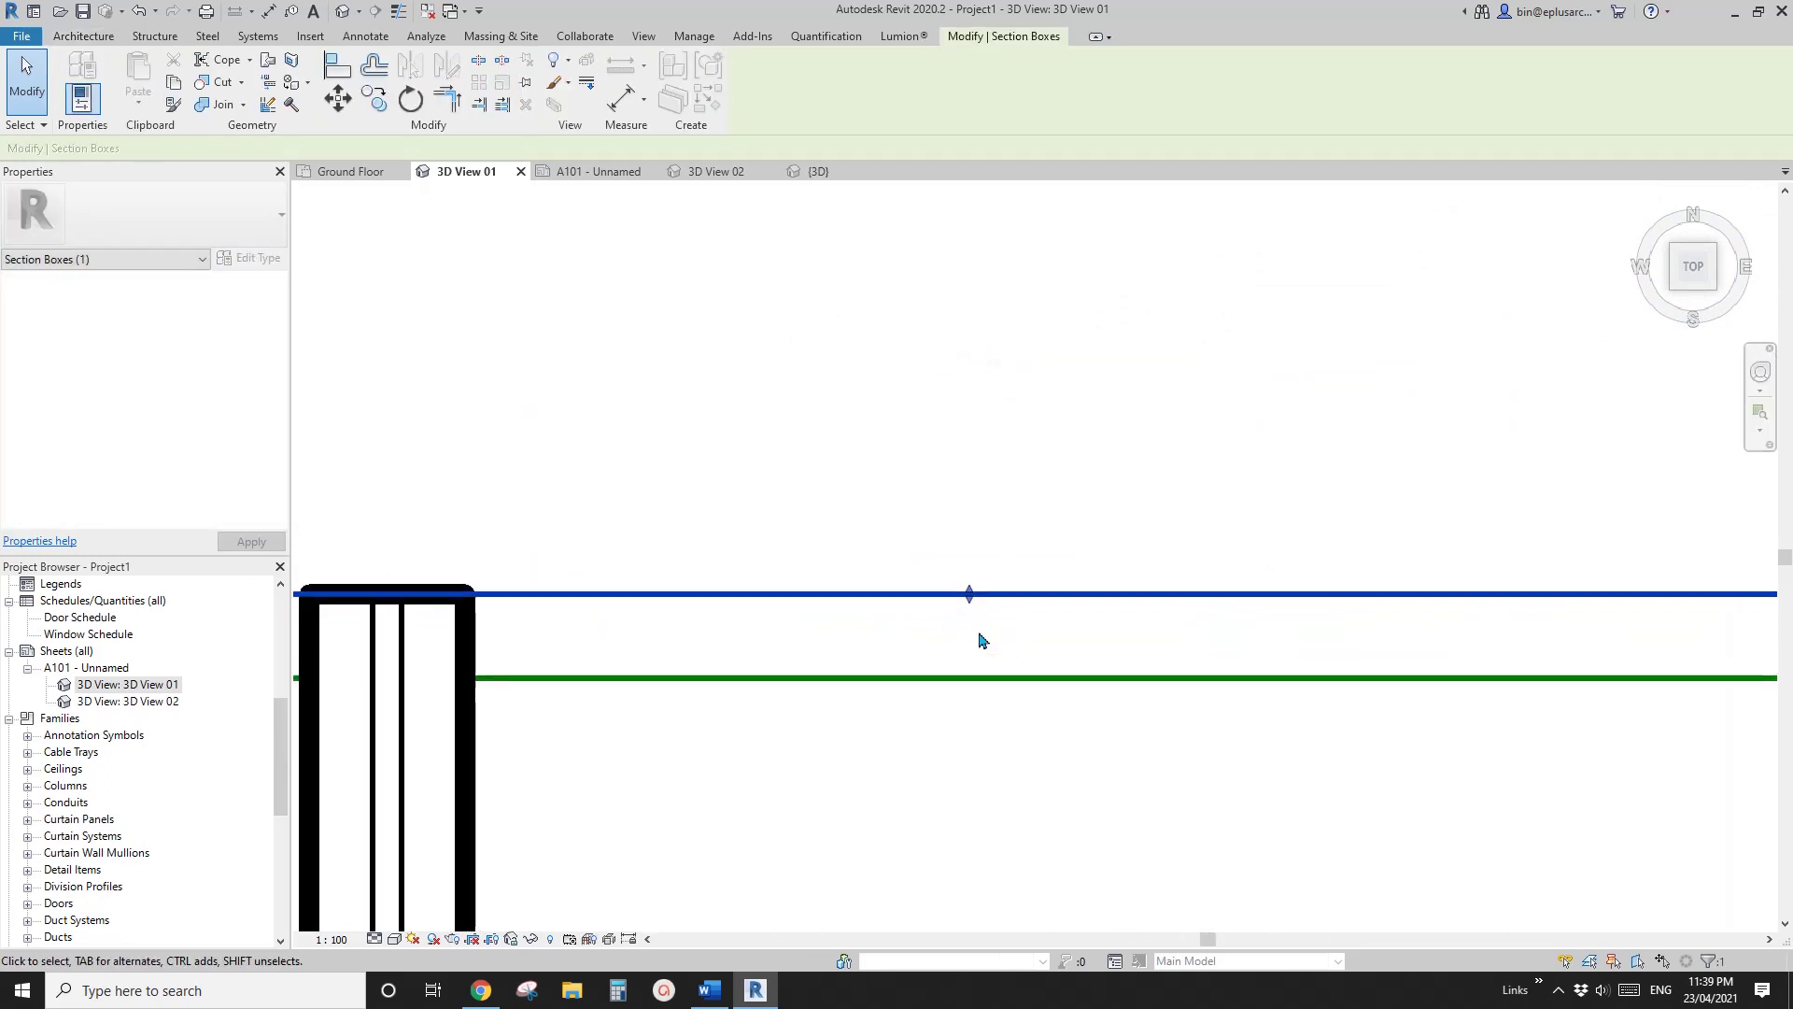
drag(982, 562, 987, 695)
scroll(1004, 598, up, 5)
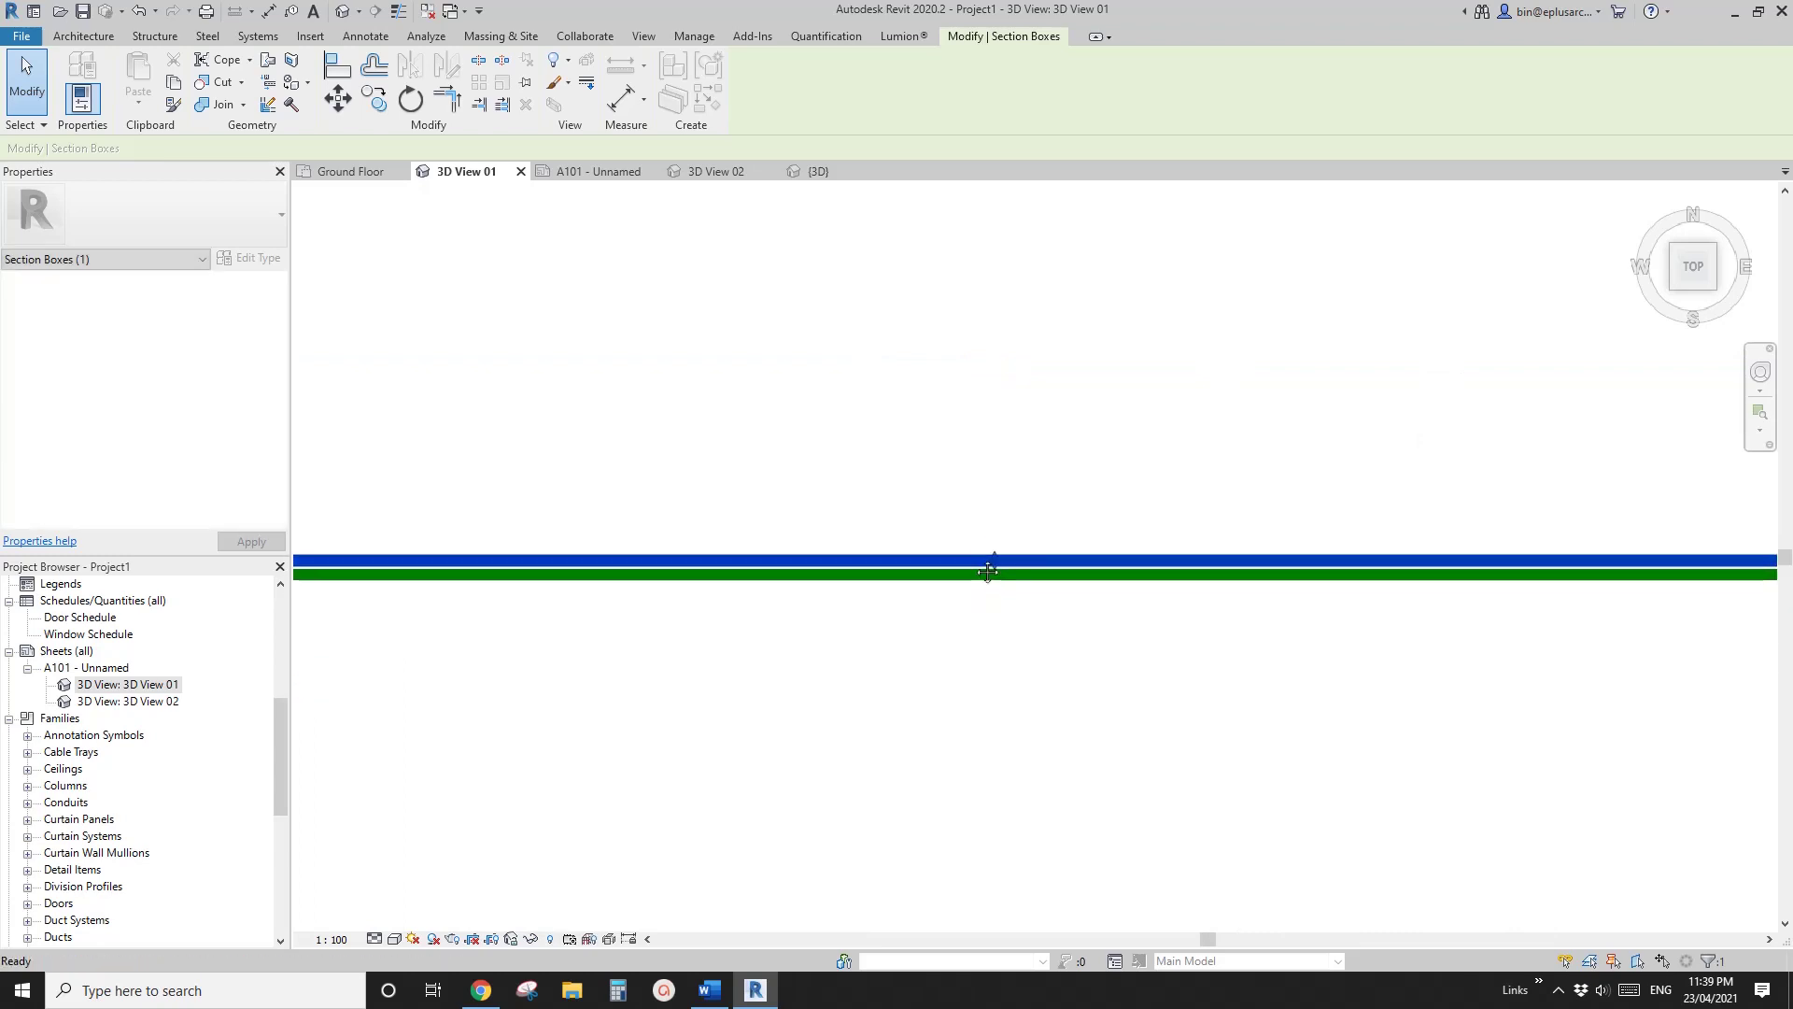
Turn on thin line display and move the section box's north face exactly onto the model line
middle_drag(1083, 574, 1083, 614)
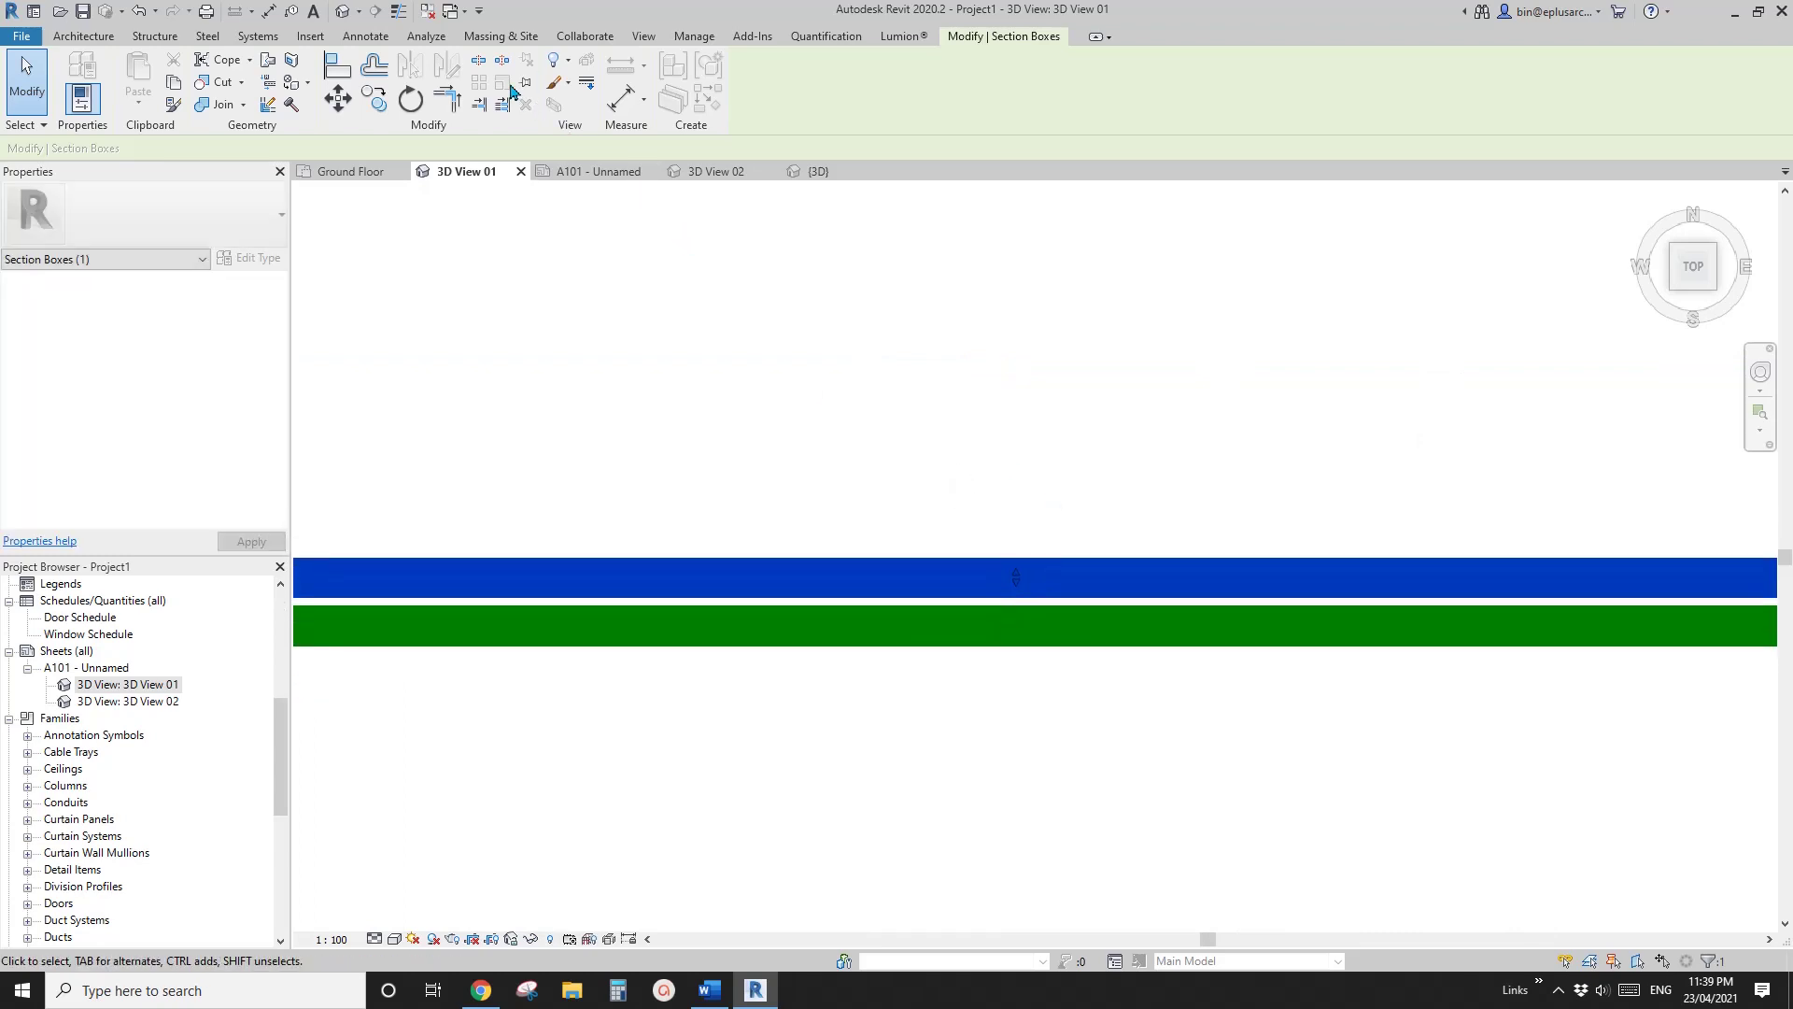
click(632, 280)
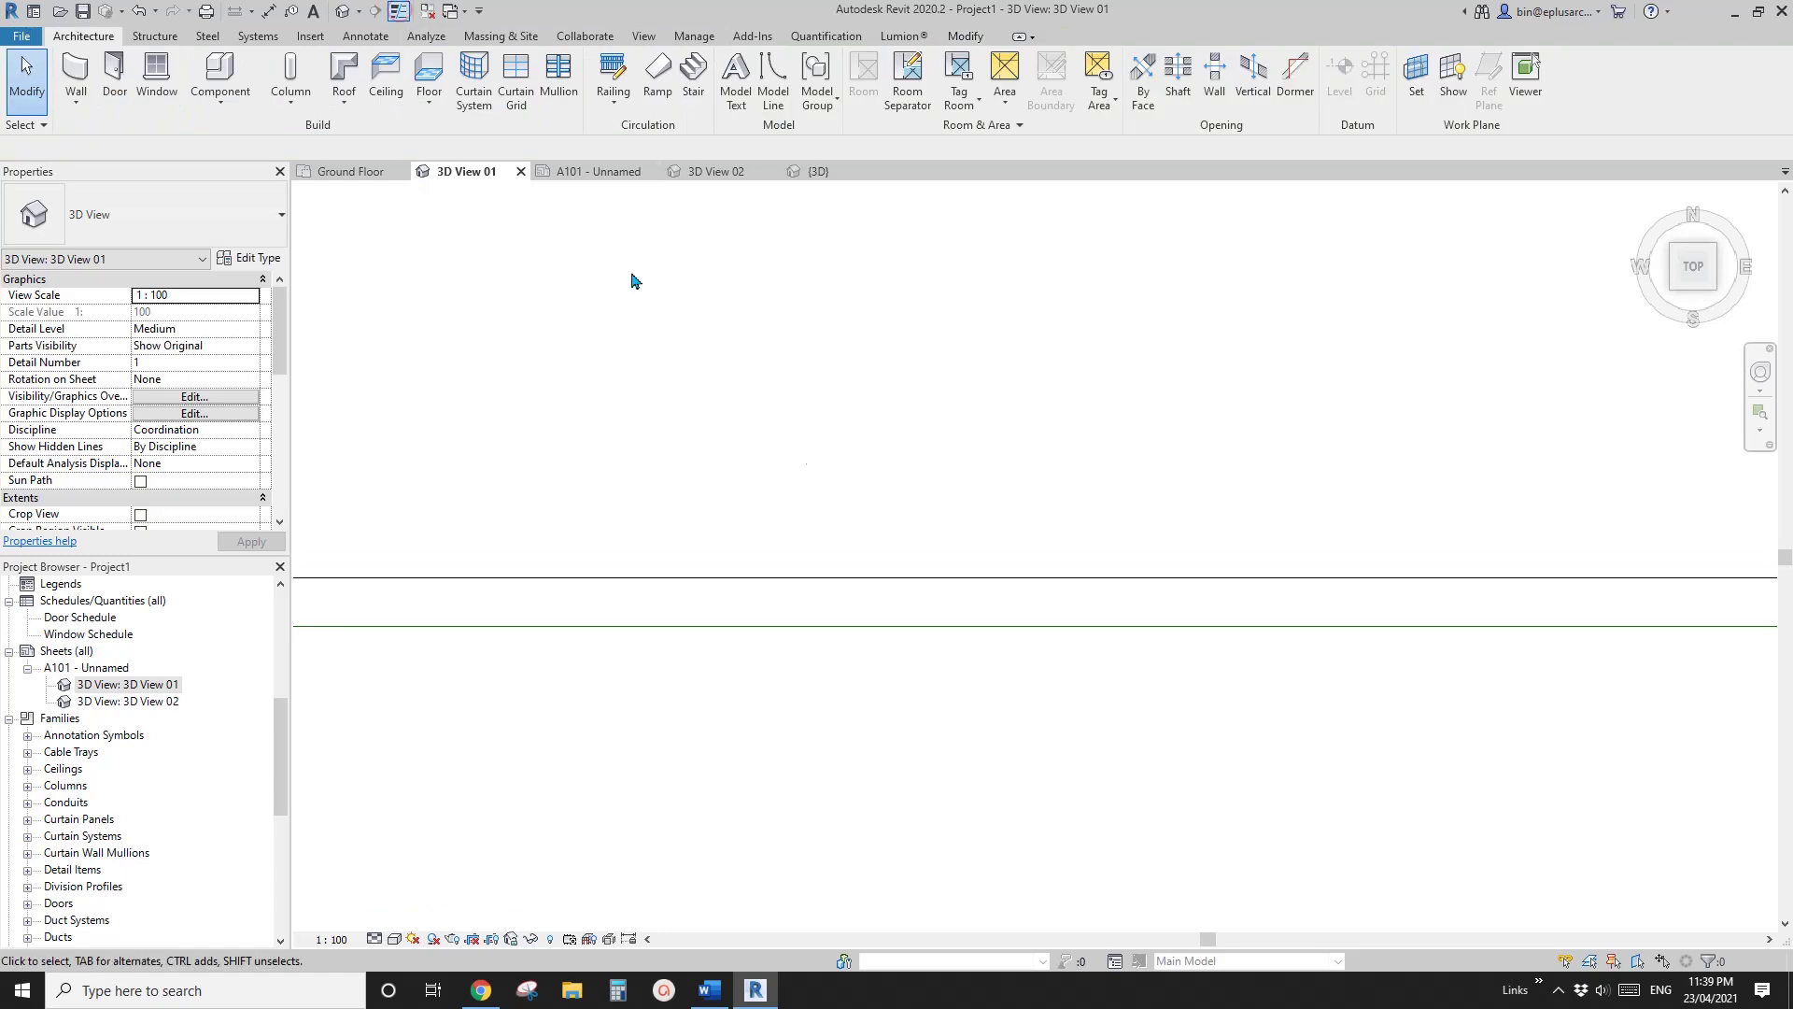
click(1041, 579)
drag(1017, 580, 1025, 691)
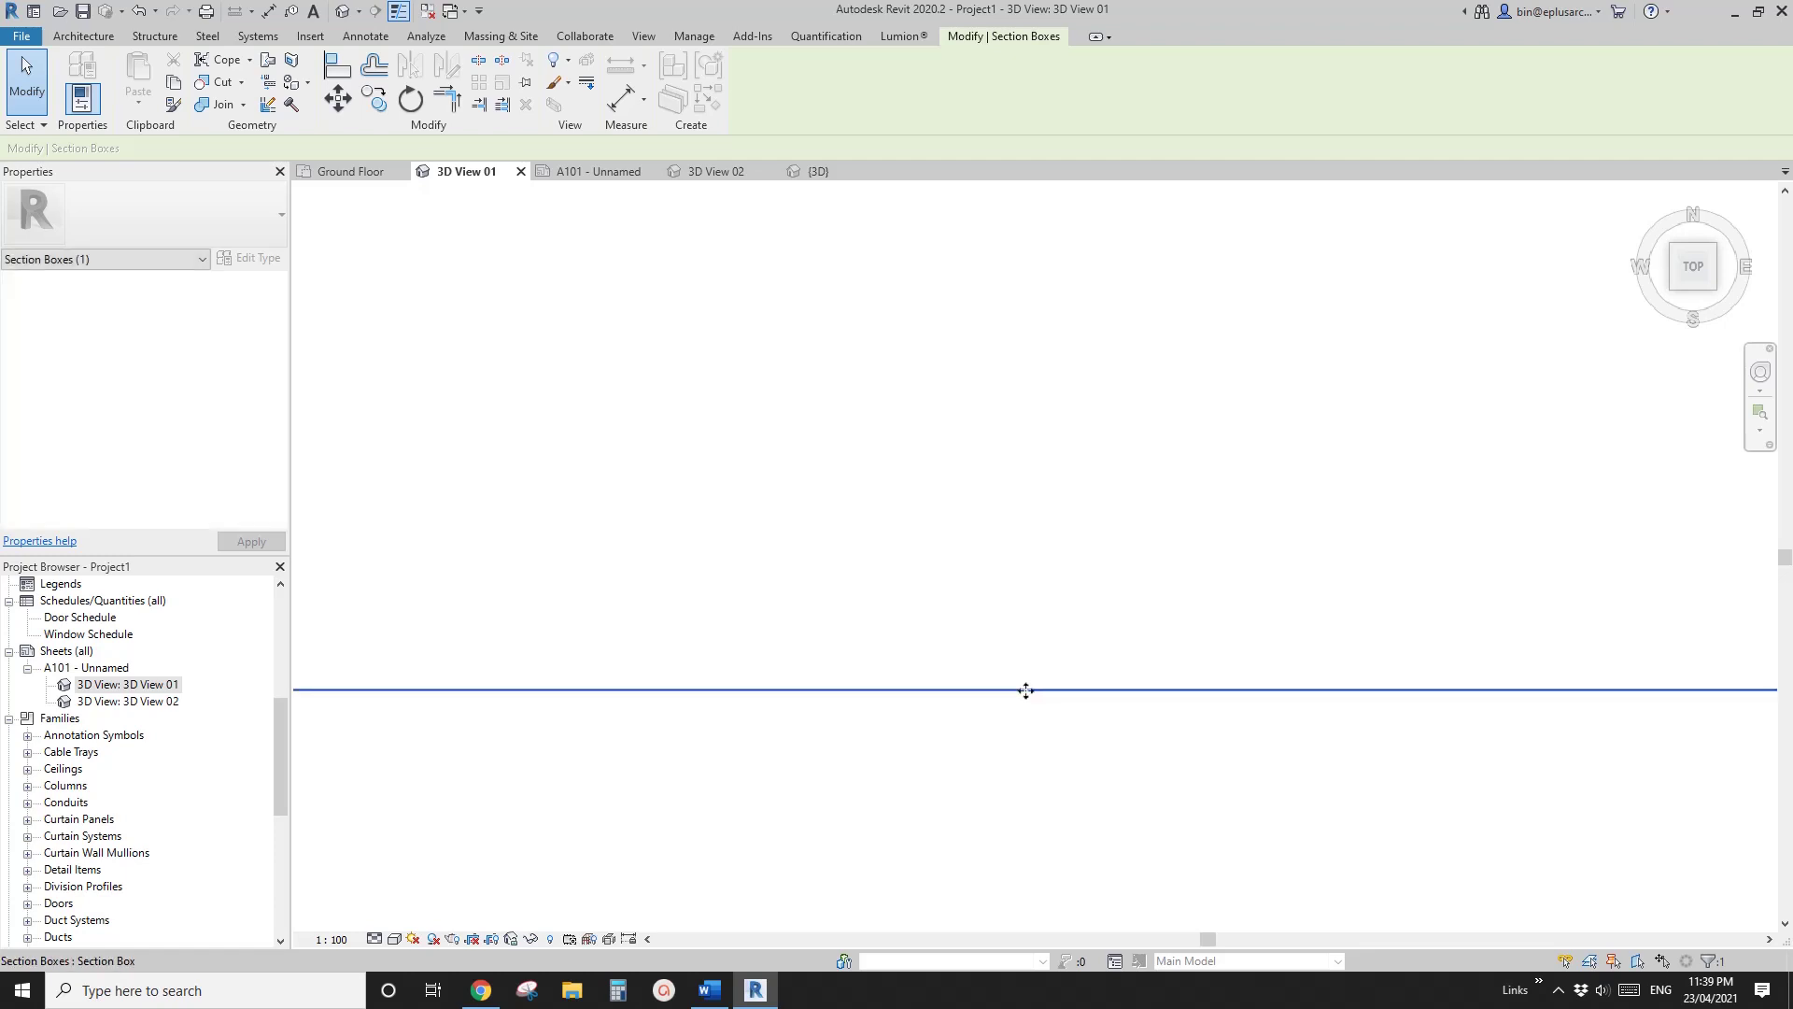
Deselect the section box and restore 3D View 01's saved orientation with the view locked
scroll(1013, 569, down, 8)
drag(1044, 570, 1096, 589)
scroll(1097, 590, down, 5)
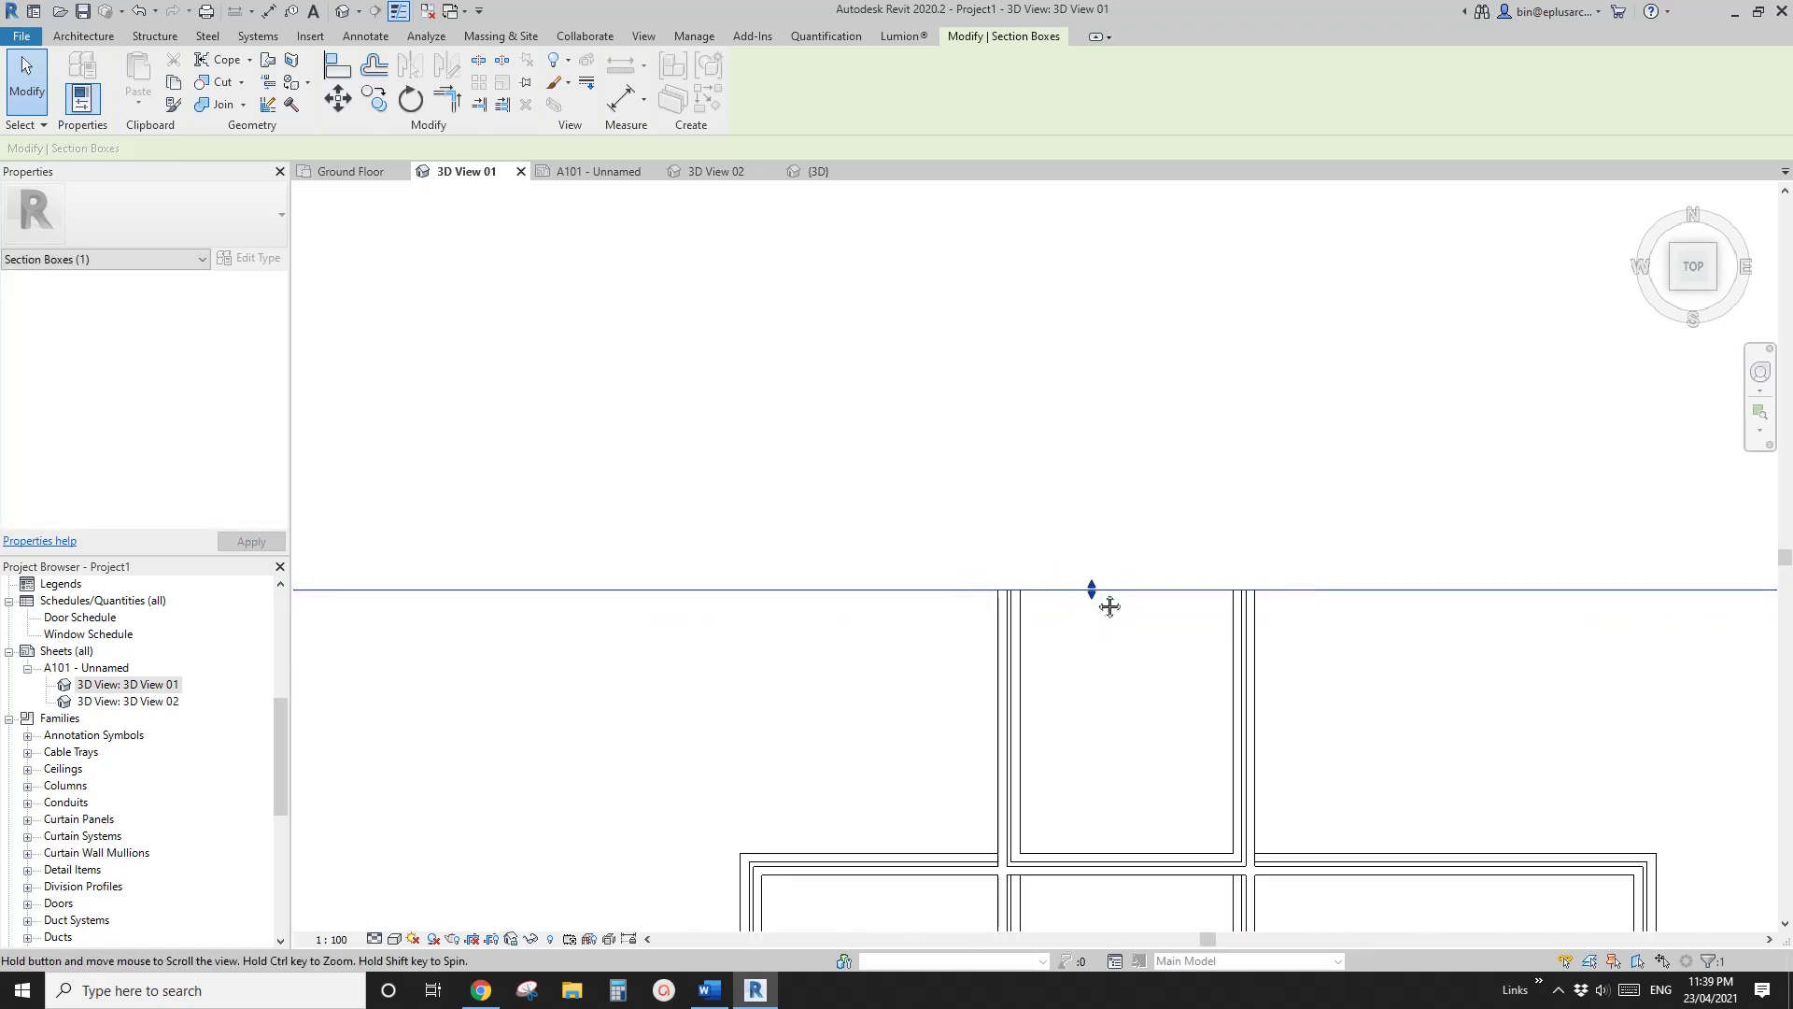
key(Escape)
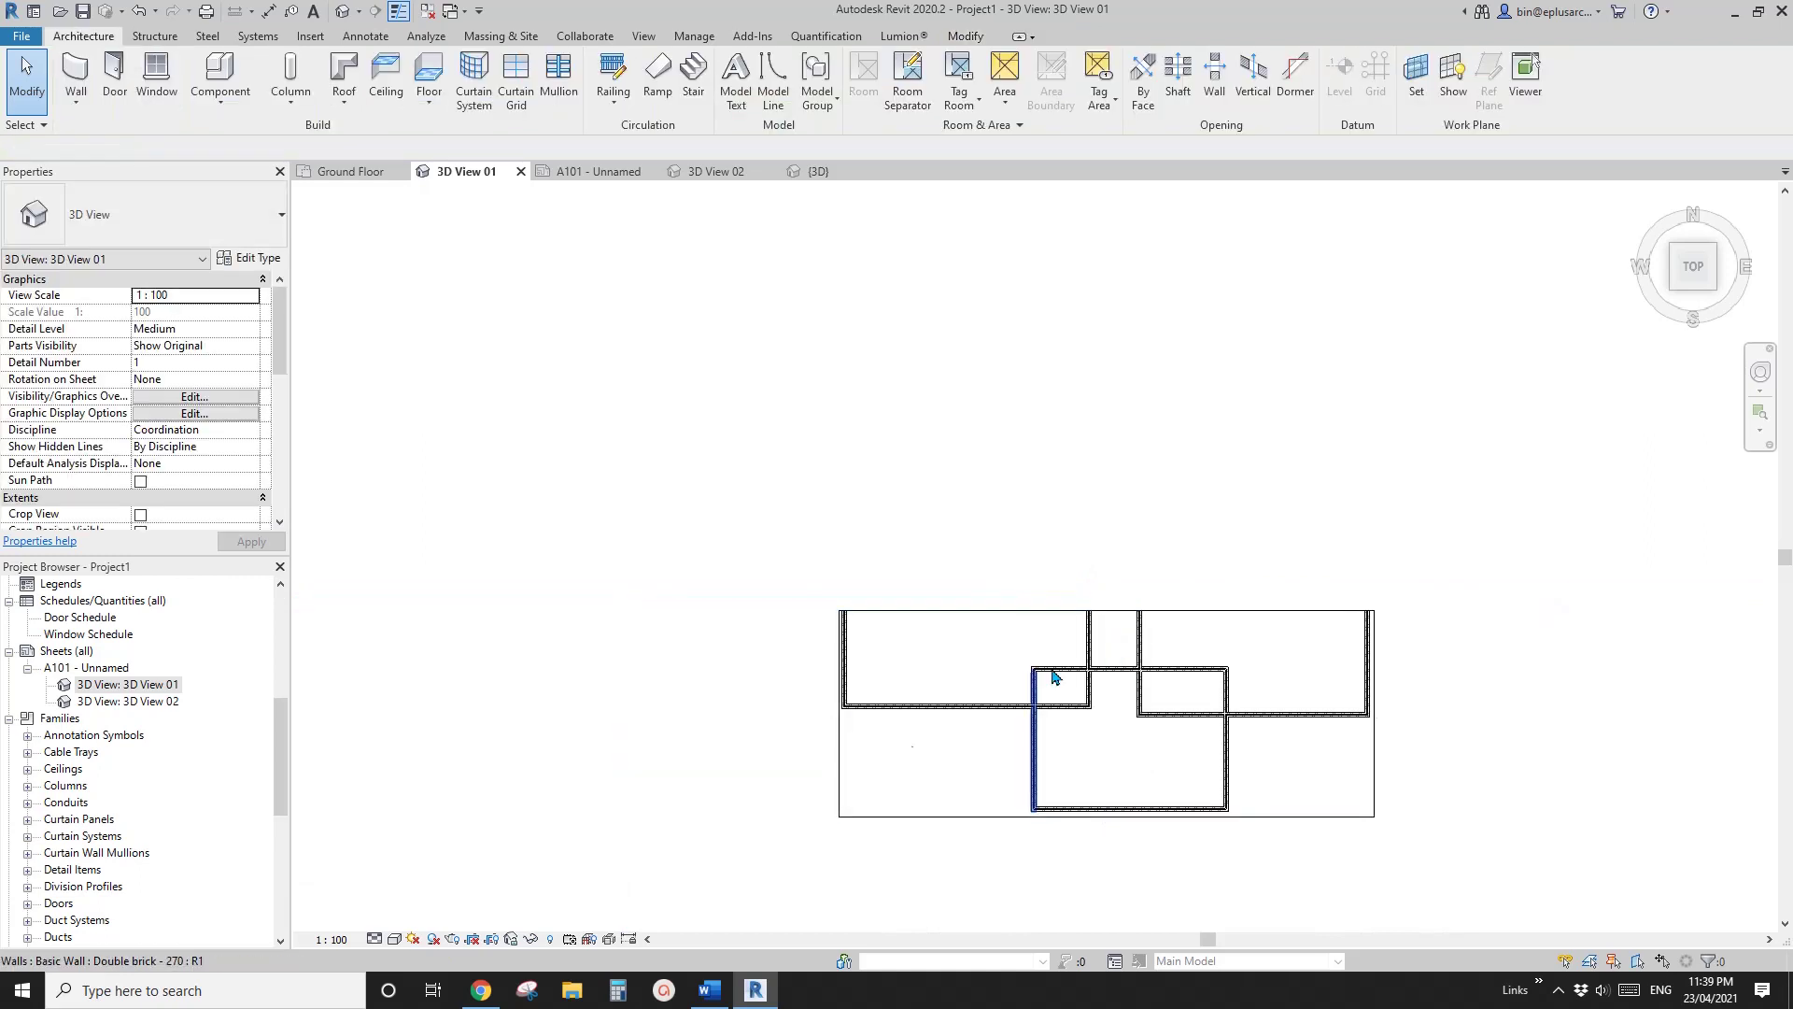
click(519, 939)
click(565, 900)
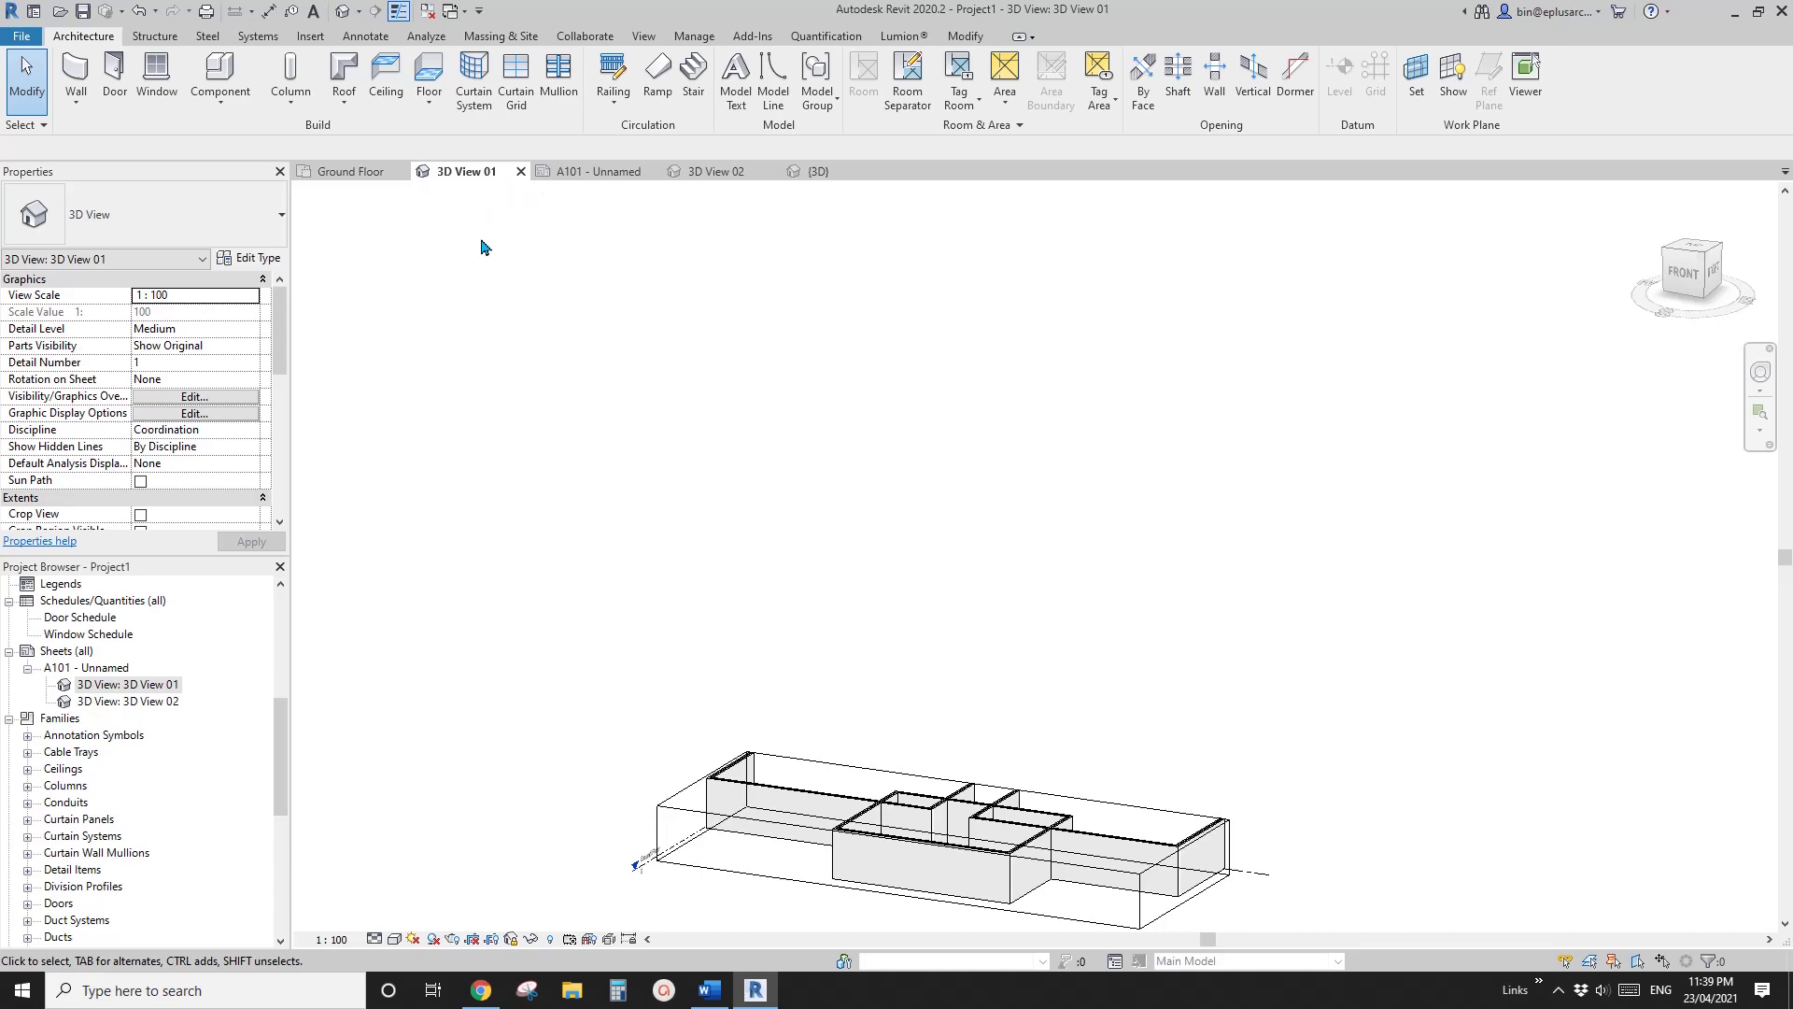
Open 3D View 02 from the views placed on sheet A101, unlocked and oriented to the top
double_click(129, 702)
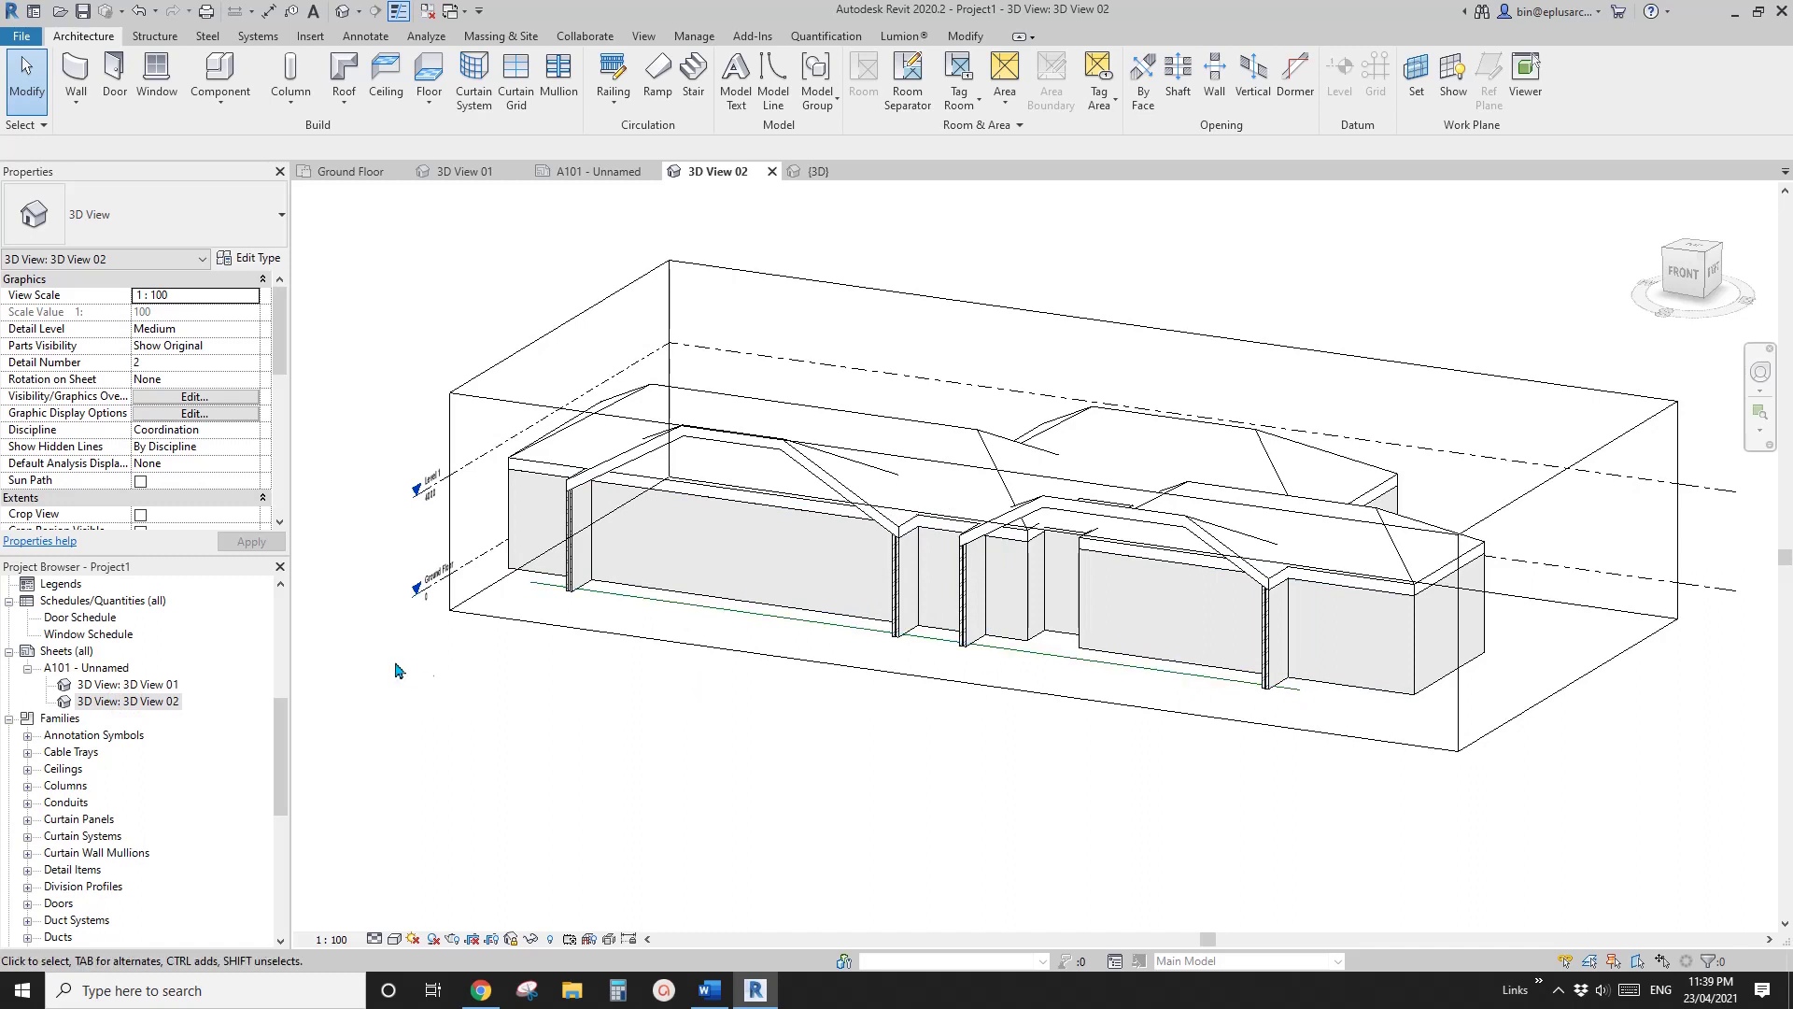
click(538, 940)
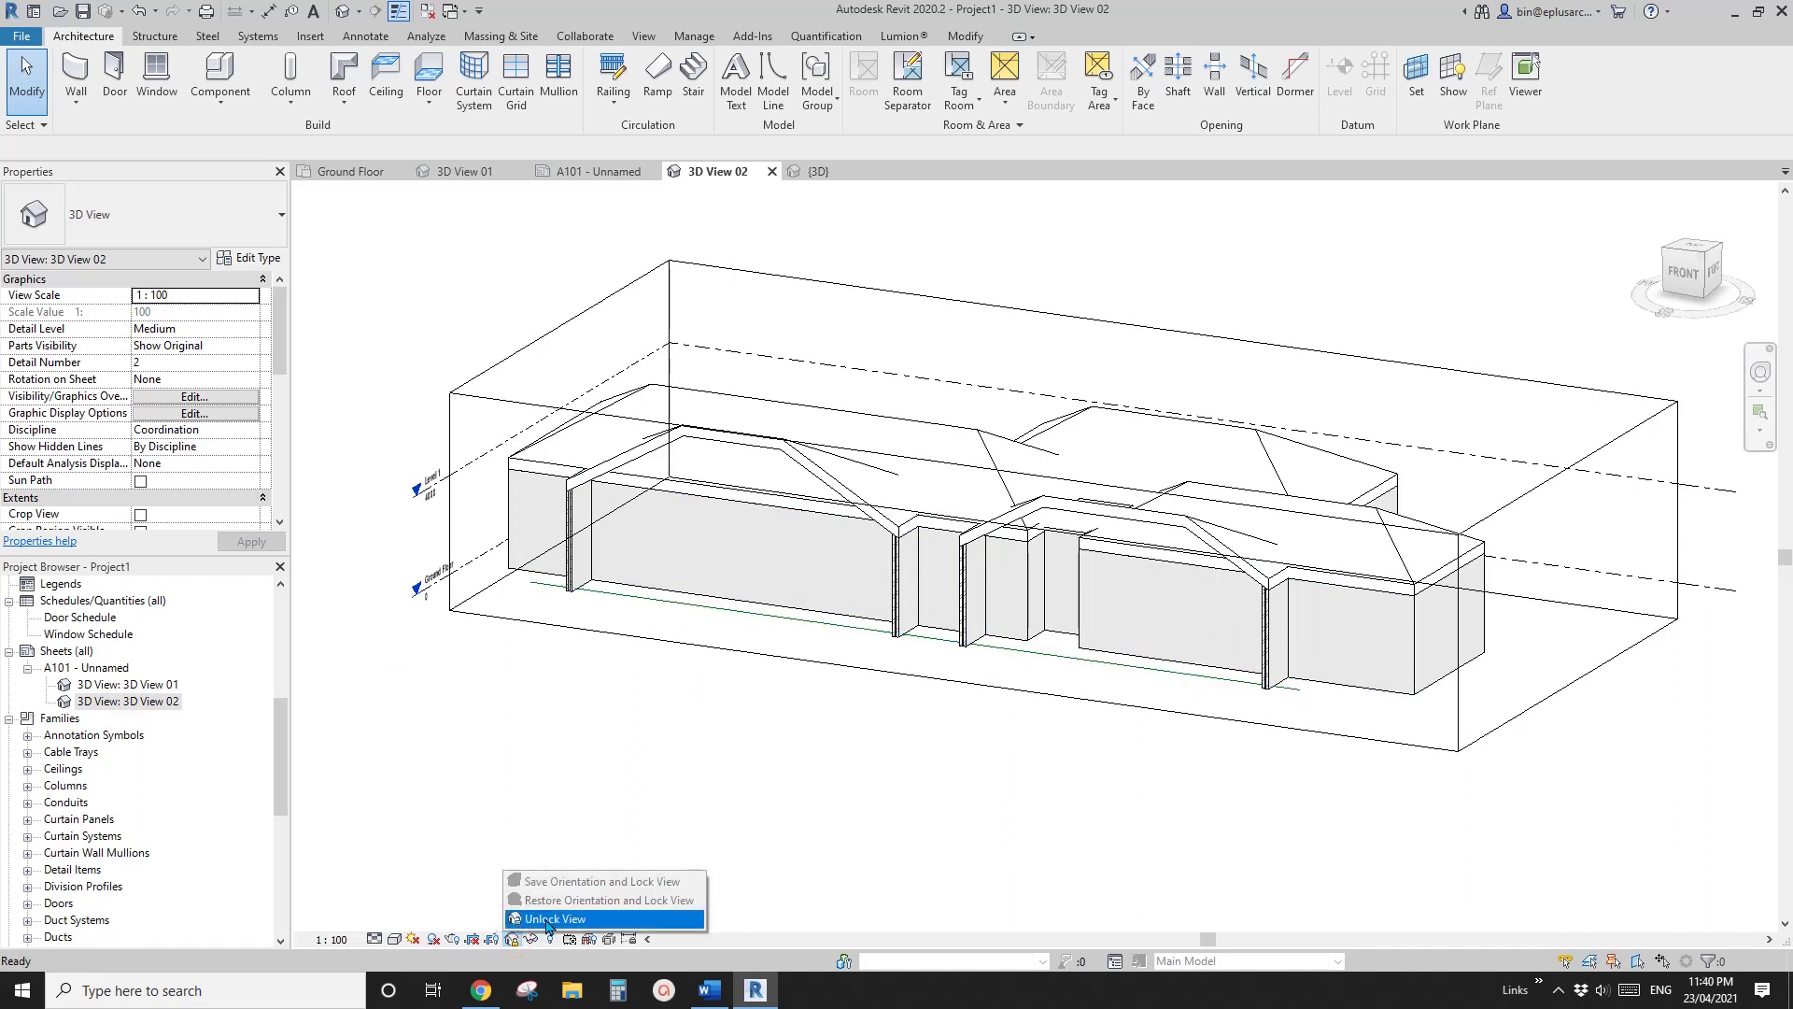
click(549, 927)
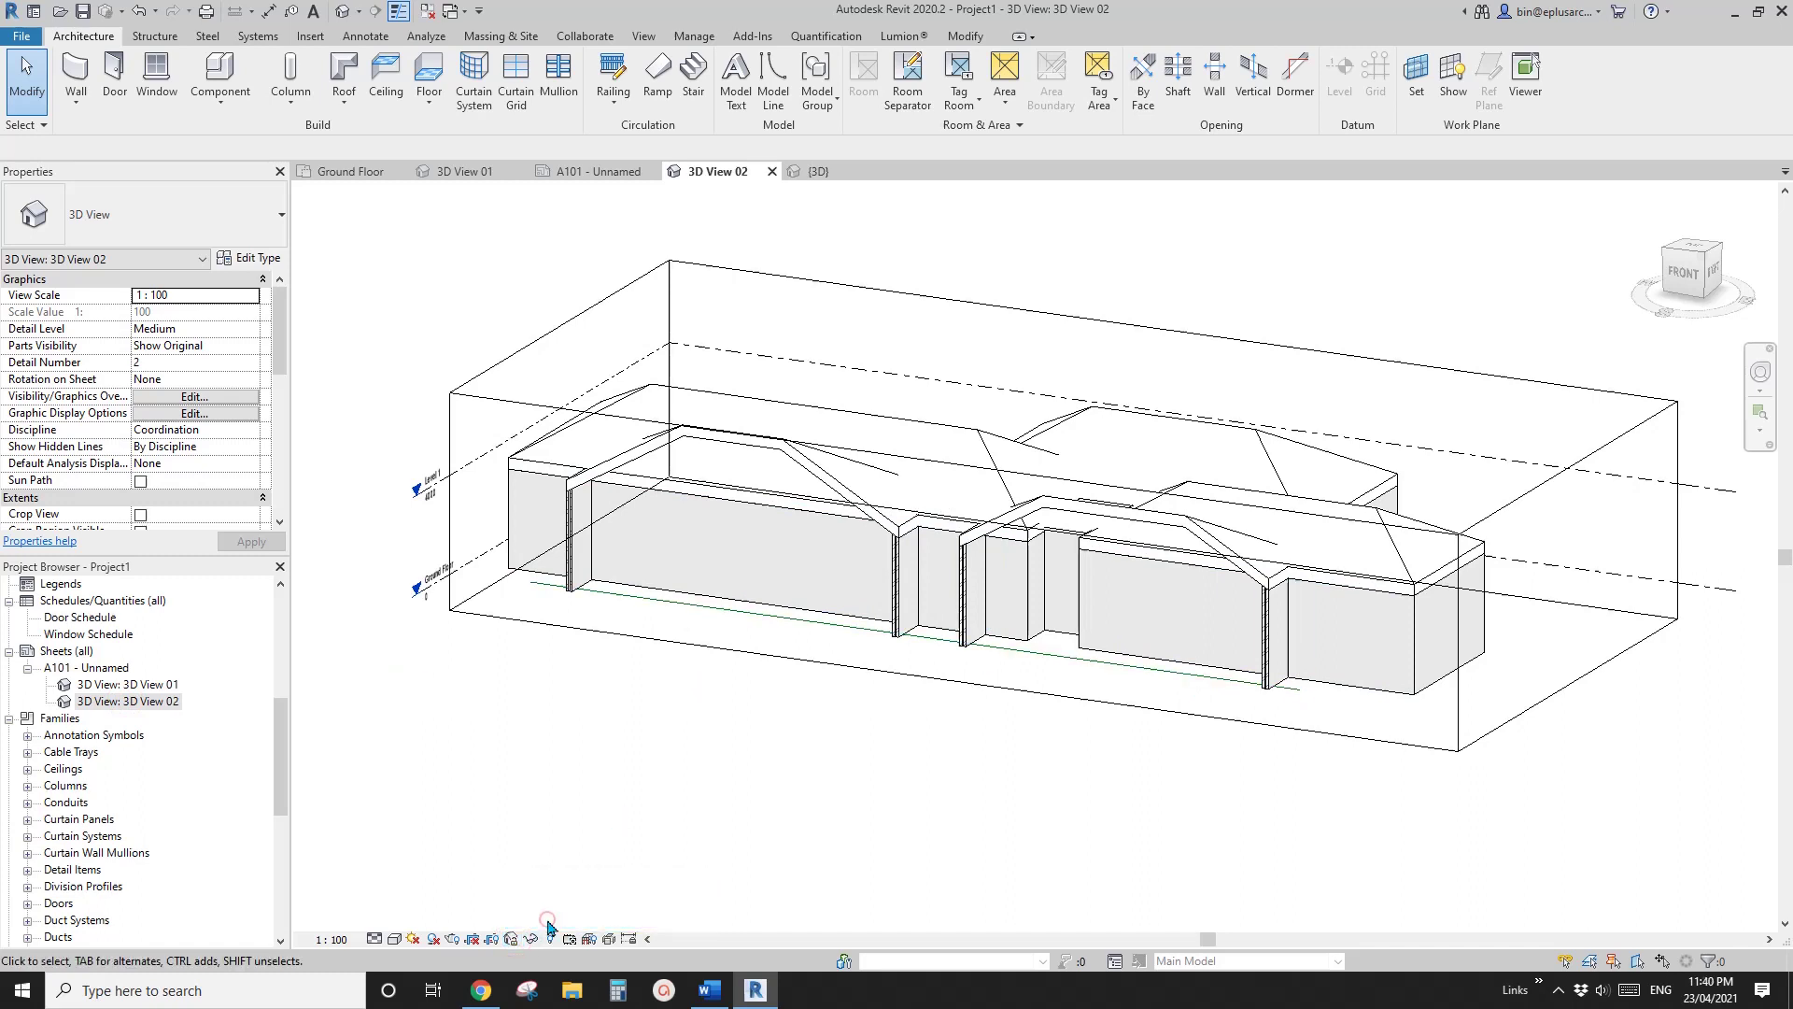
click(1697, 249)
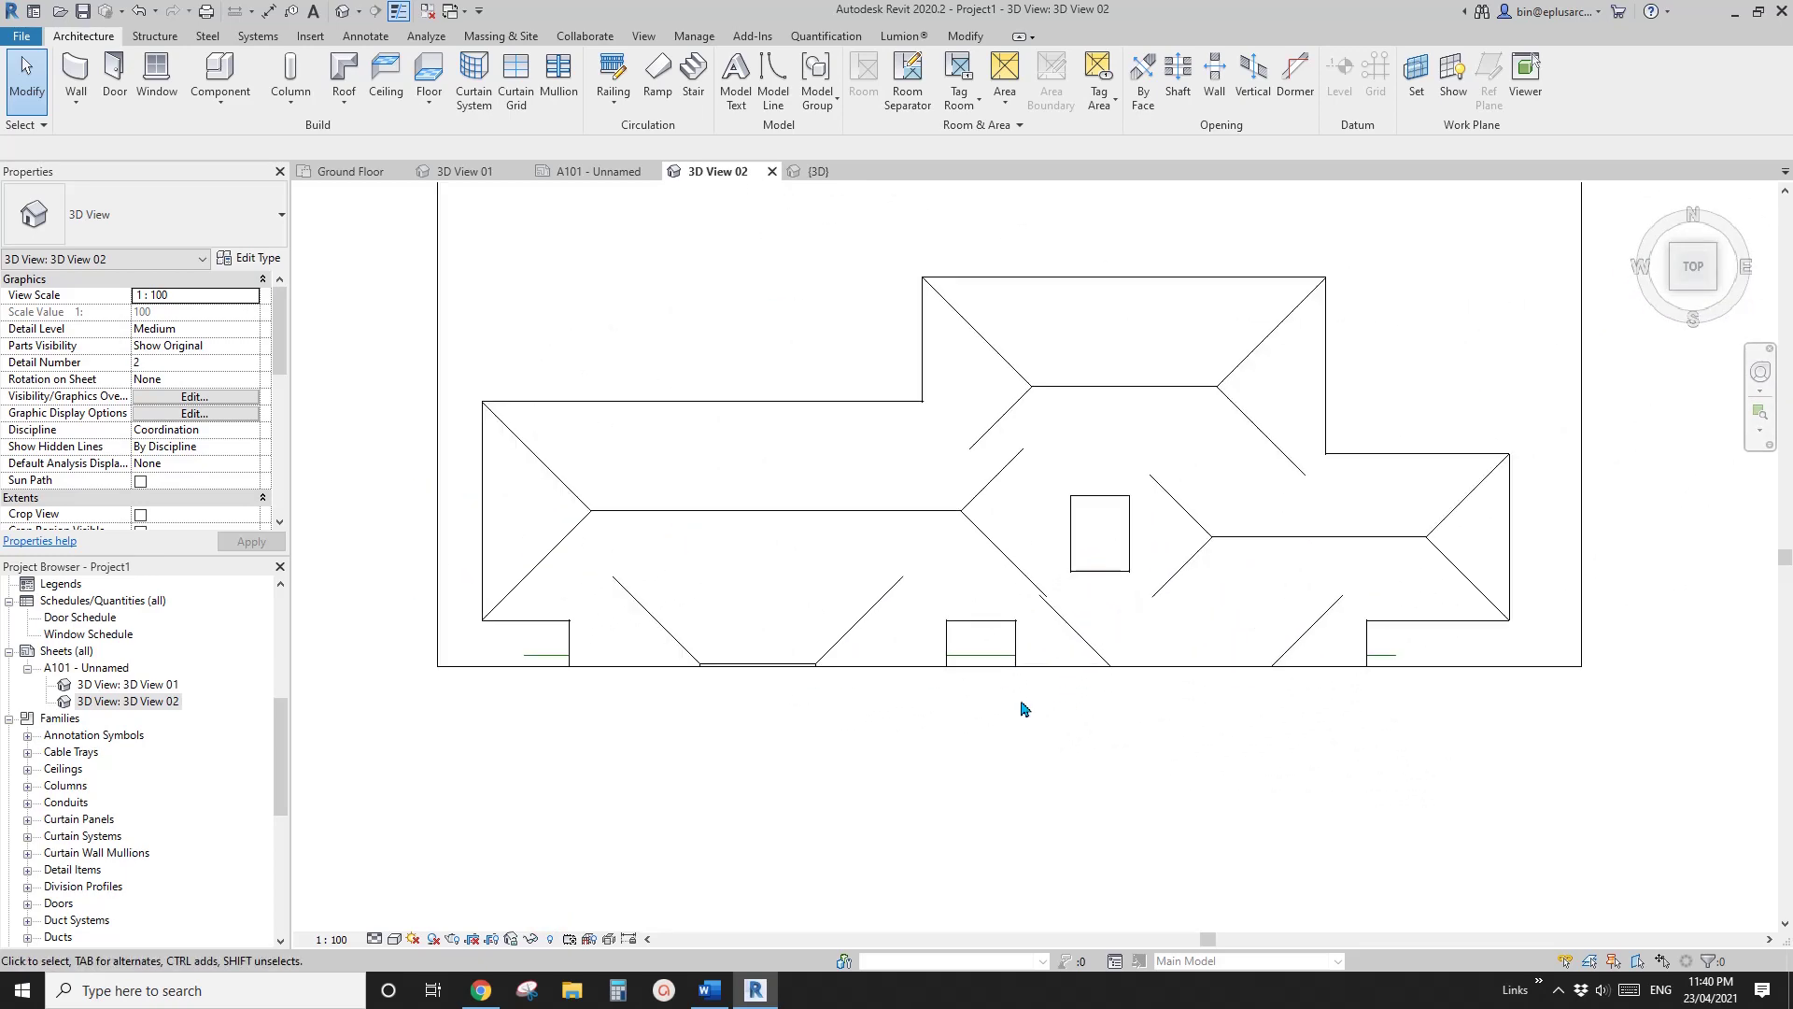
Pull the south face of 3D View 02's section box north until it nearly meets the green model line
scroll(1021, 708, up, 3)
click(1001, 643)
scroll(1008, 637, up, 4)
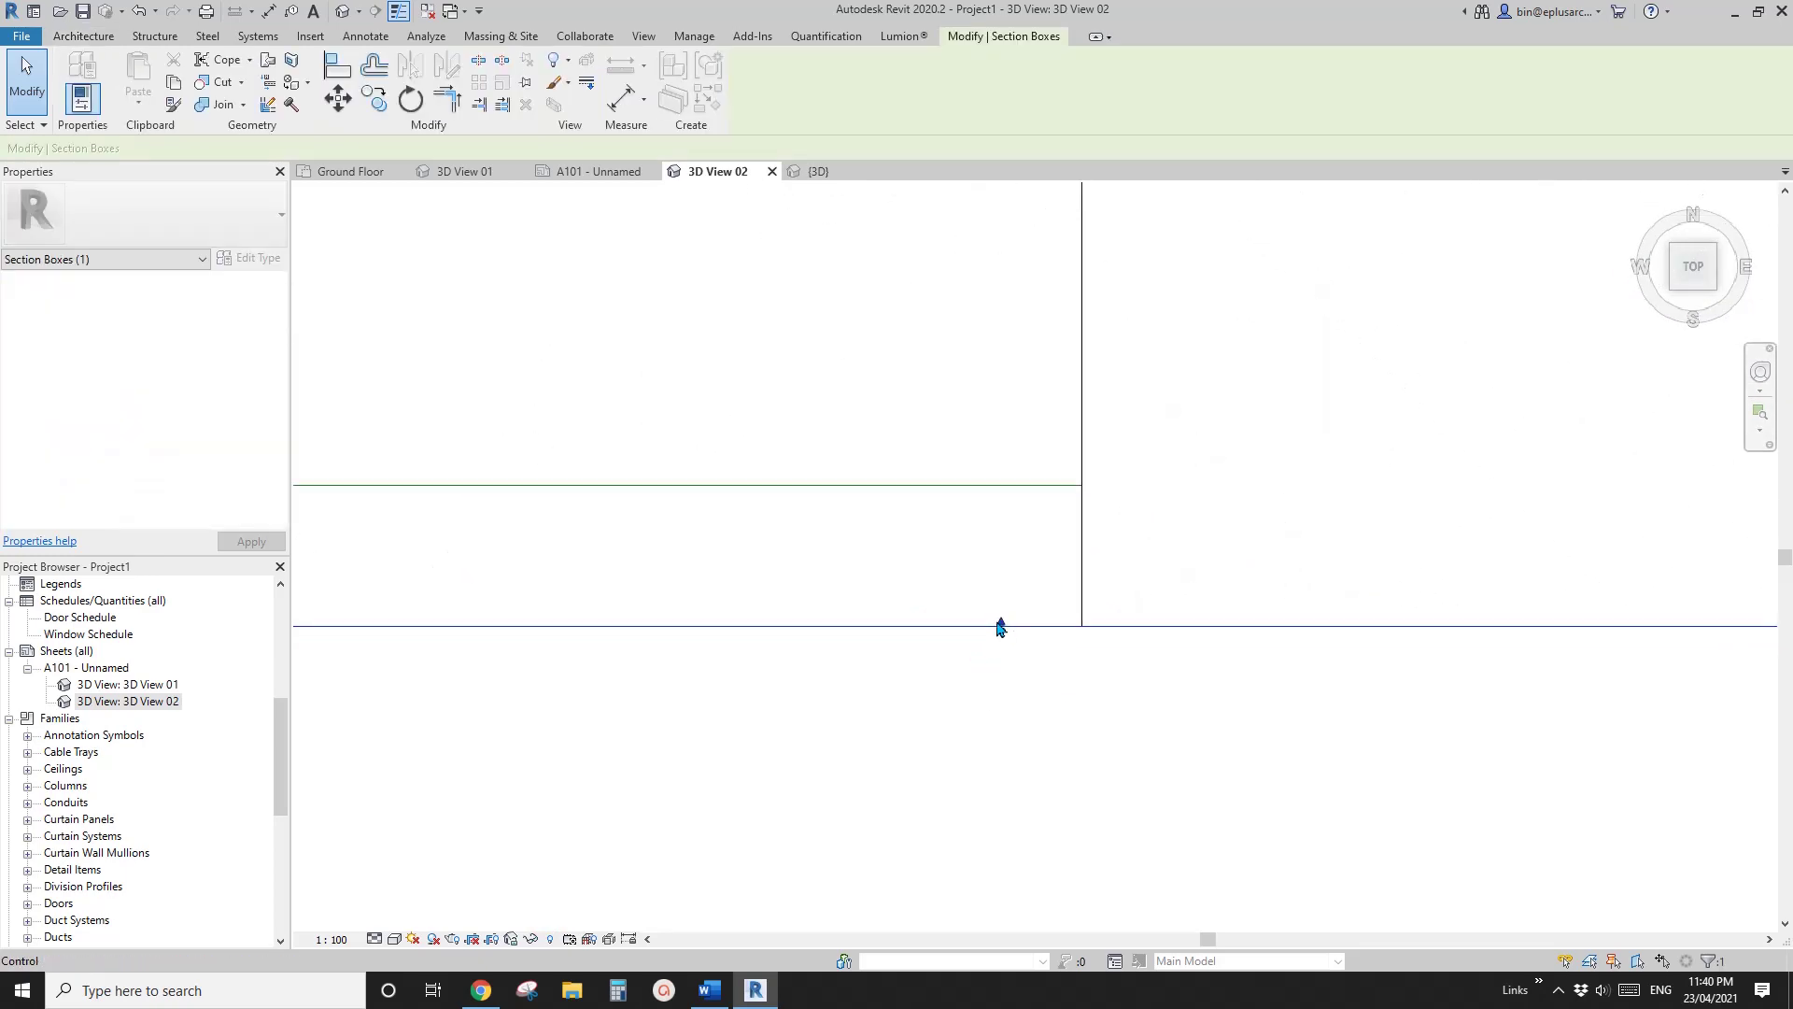
scroll(1004, 607, up, 3)
drag(1002, 654, 985, 280)
middle_drag(998, 329, 1008, 496)
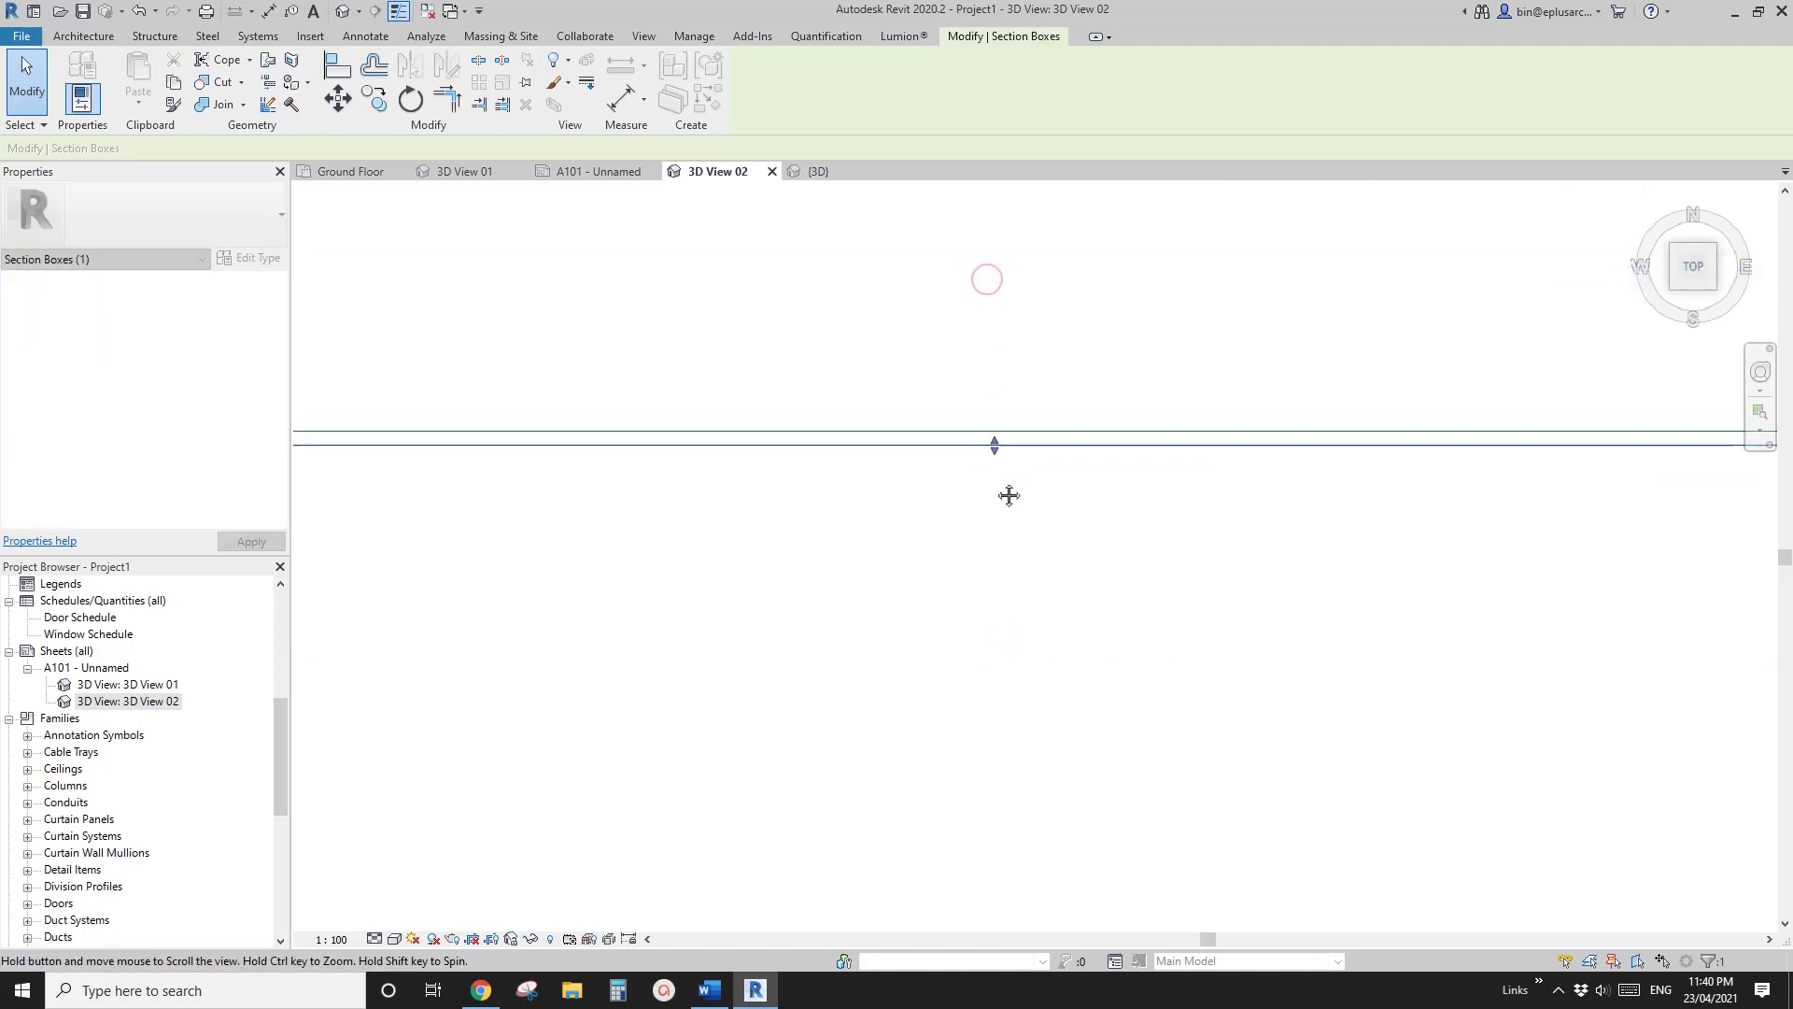
Refine the section box's south face in 3D View 02 until it lies exactly on the model line
scroll(998, 453, up, 5)
scroll(999, 428, up, 4)
middle_drag(1021, 430, 1038, 598)
drag(1017, 612, 1027, 289)
middle_drag(1026, 288, 1030, 432)
scroll(1020, 420, up, 7)
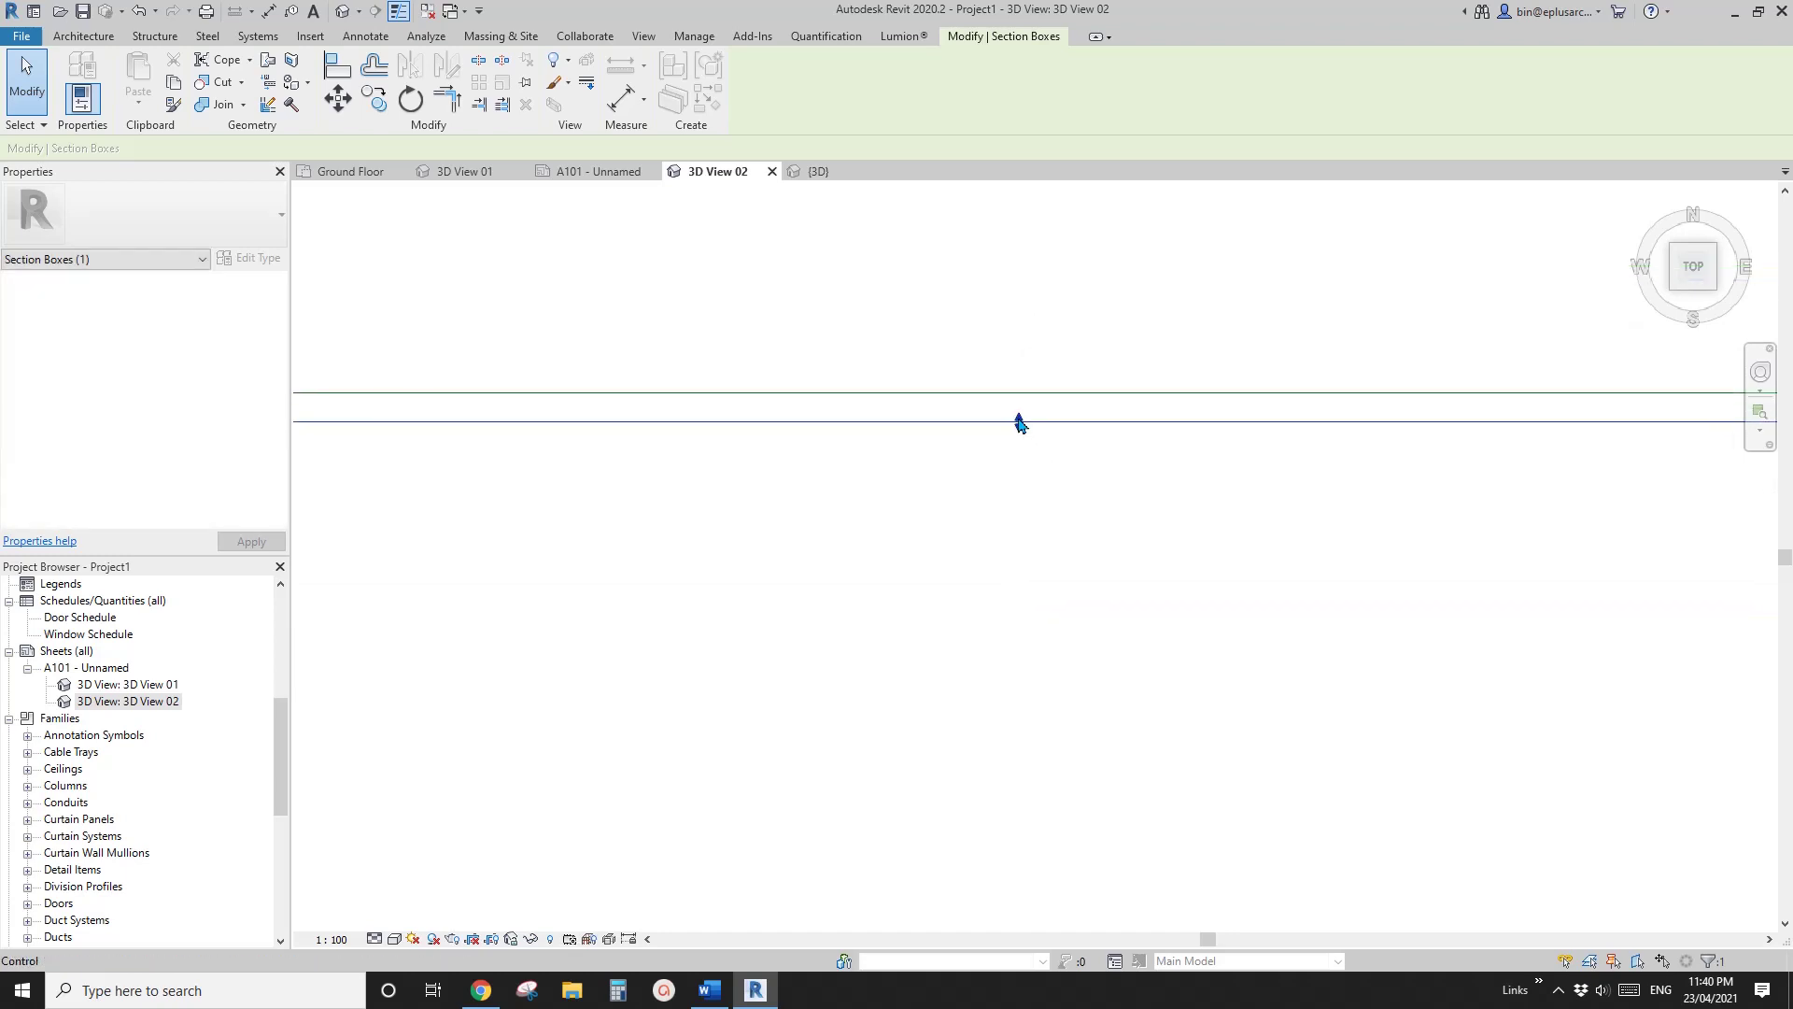
drag(1019, 460, 1025, 242)
scroll(993, 304, up, 3)
Deselect the section box and restore 3D View 02's saved orientation with the view locked
click(1096, 383)
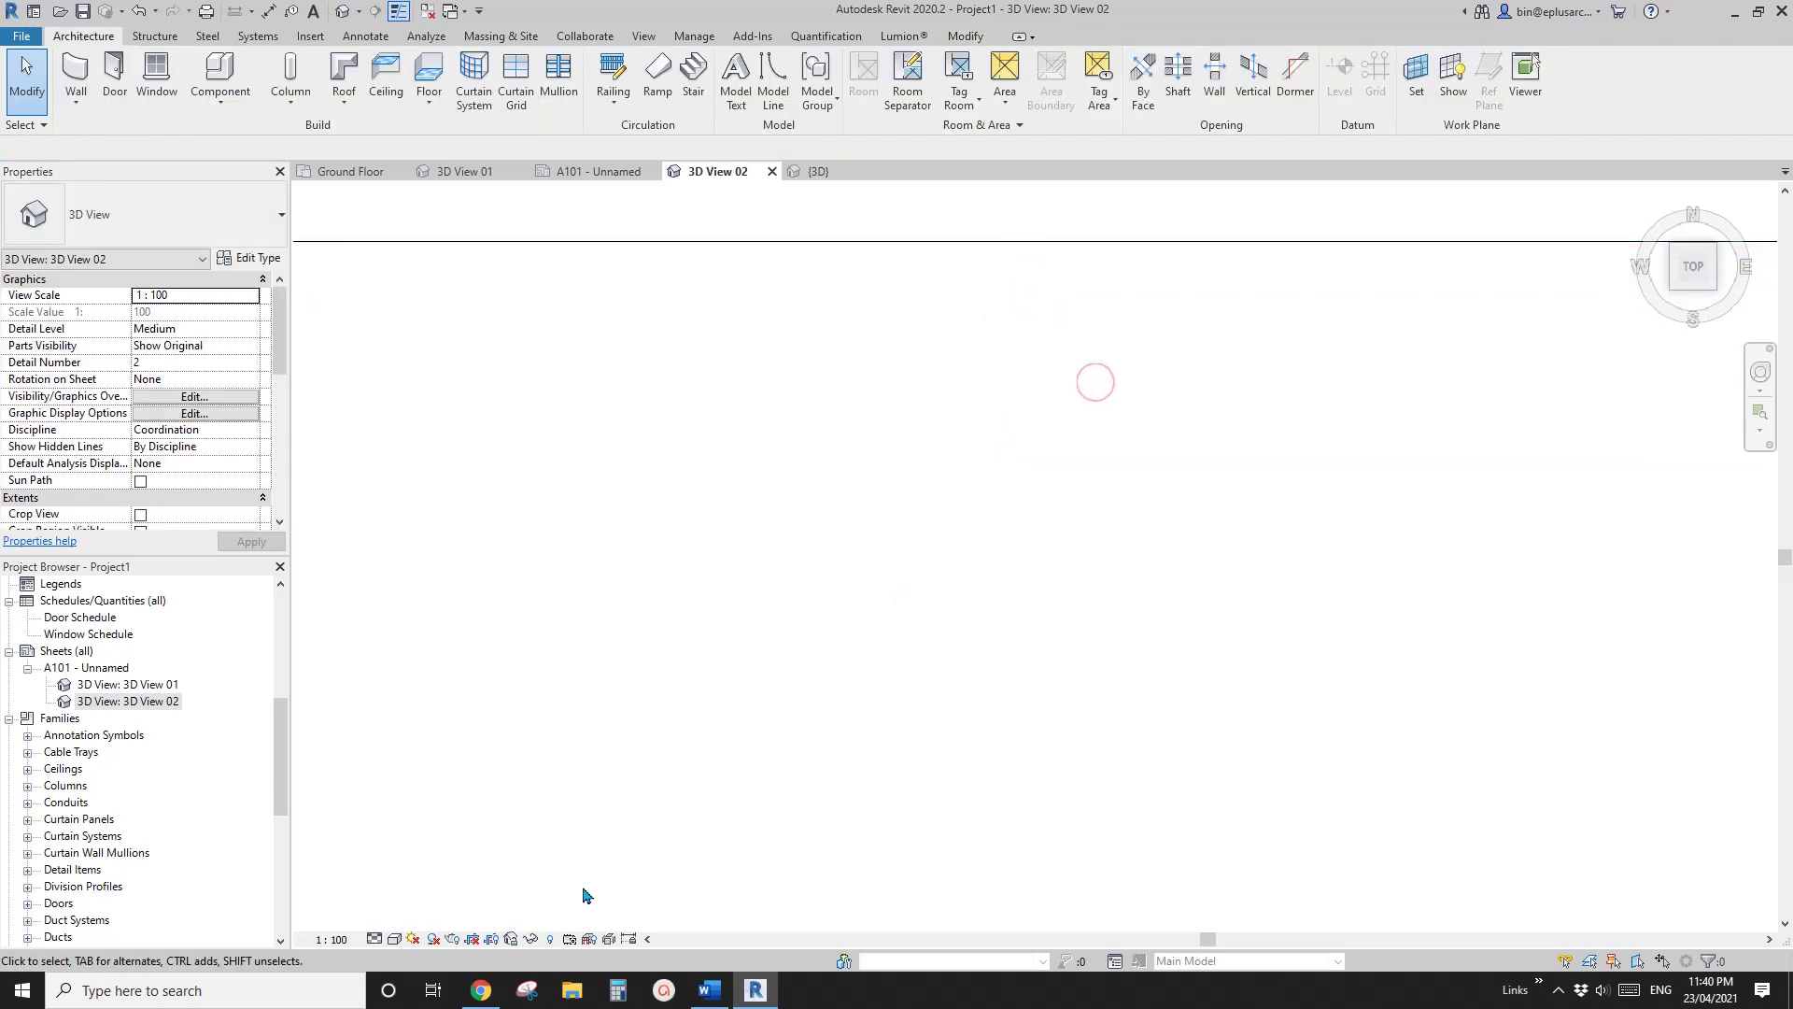
click(513, 938)
click(541, 902)
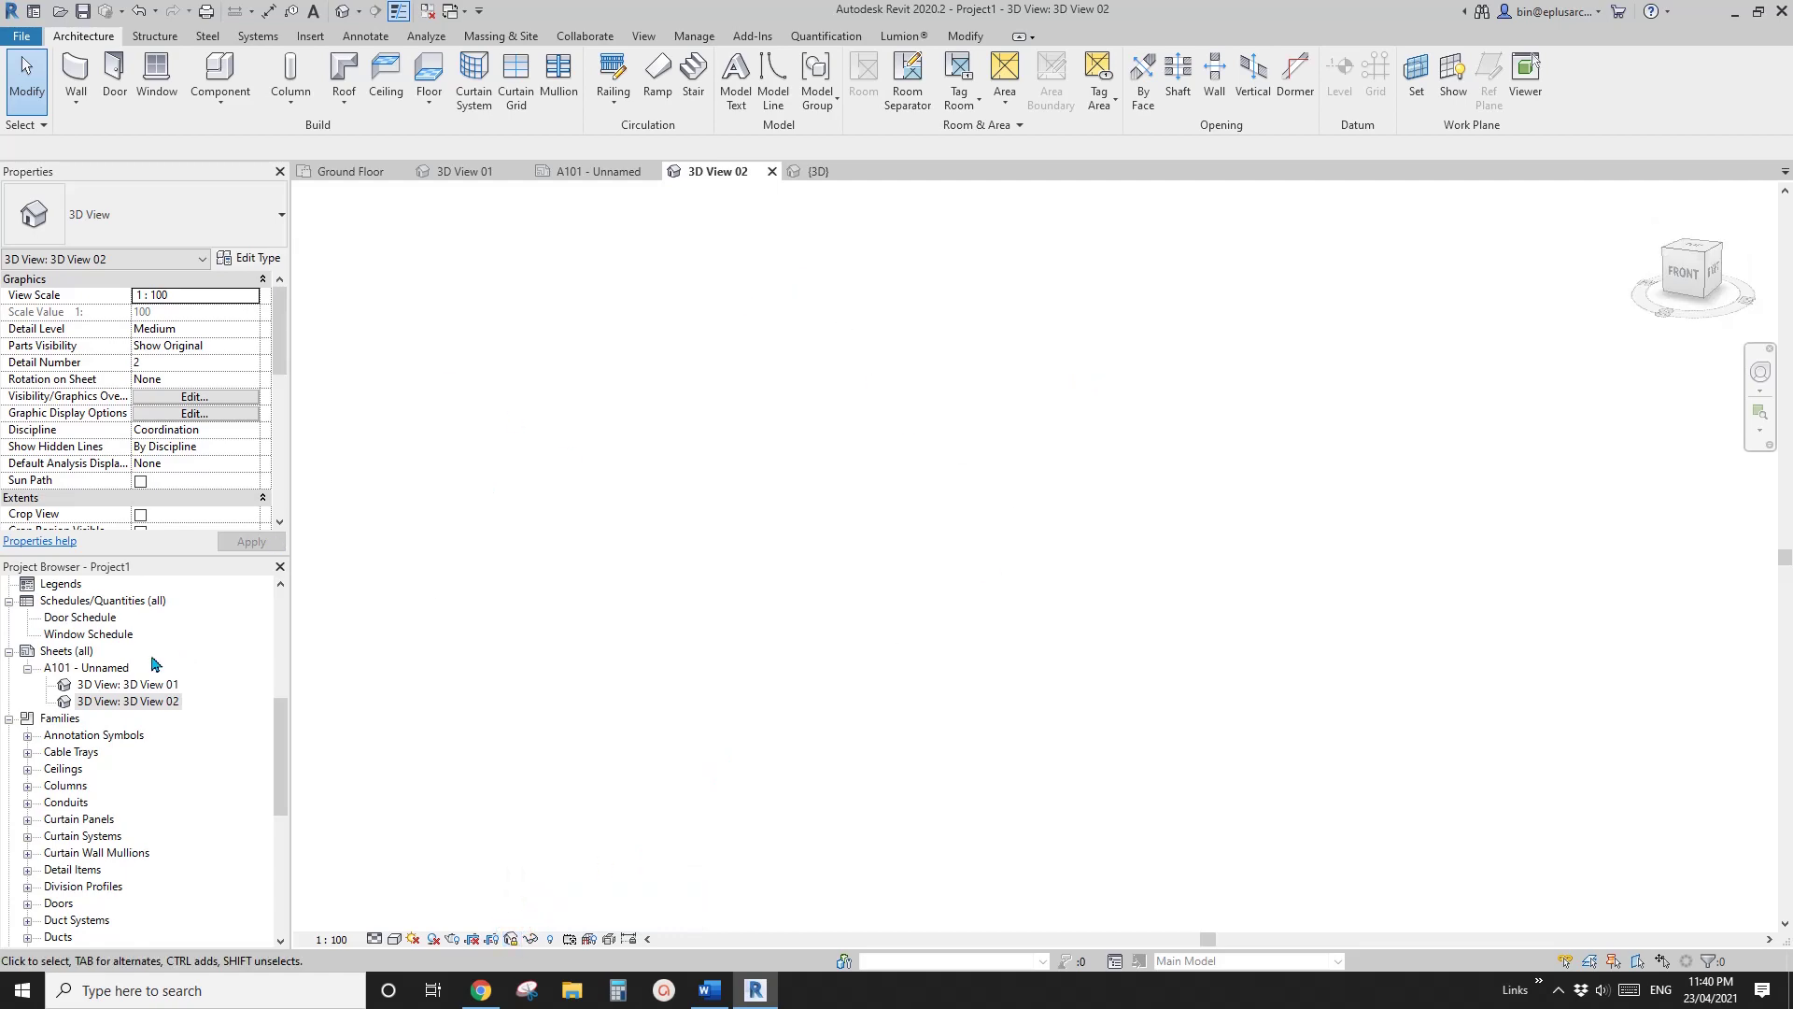
Open sheet A101 and examine how the two cuts meet at the eastern wall end
double_click(87, 668)
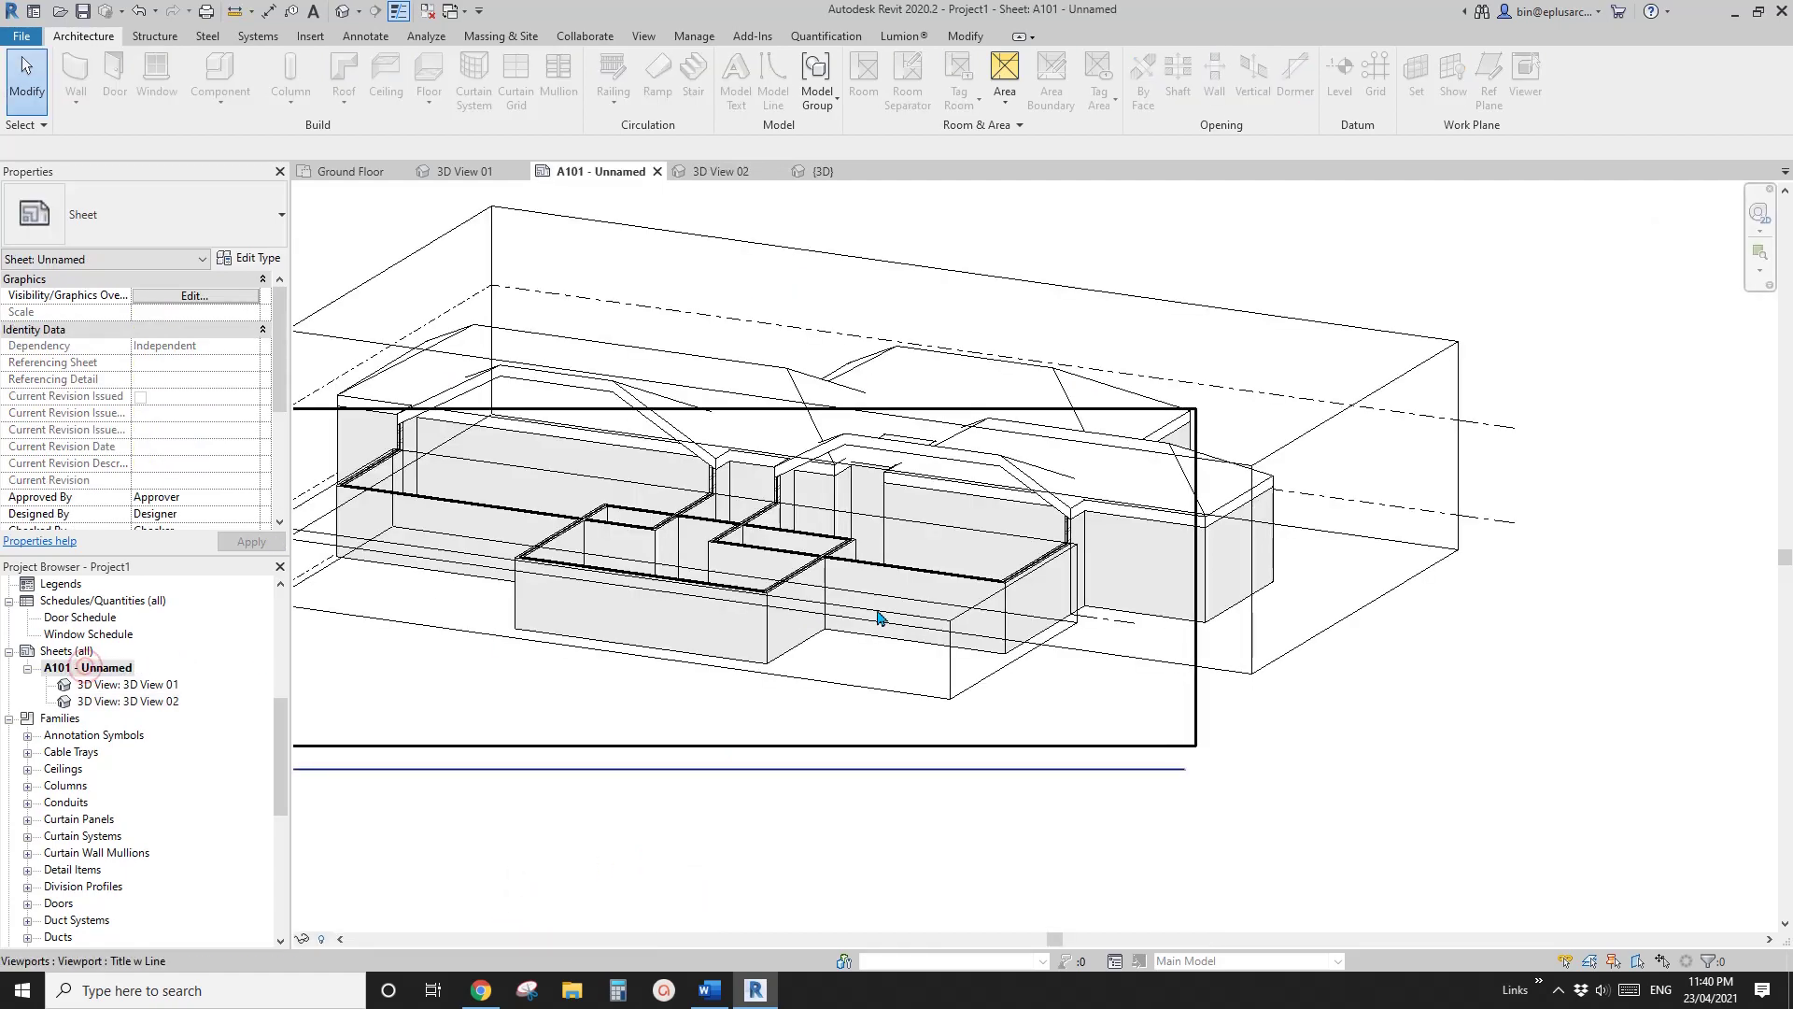
scroll(1071, 576, up, 5)
scroll(1071, 576, up, 8)
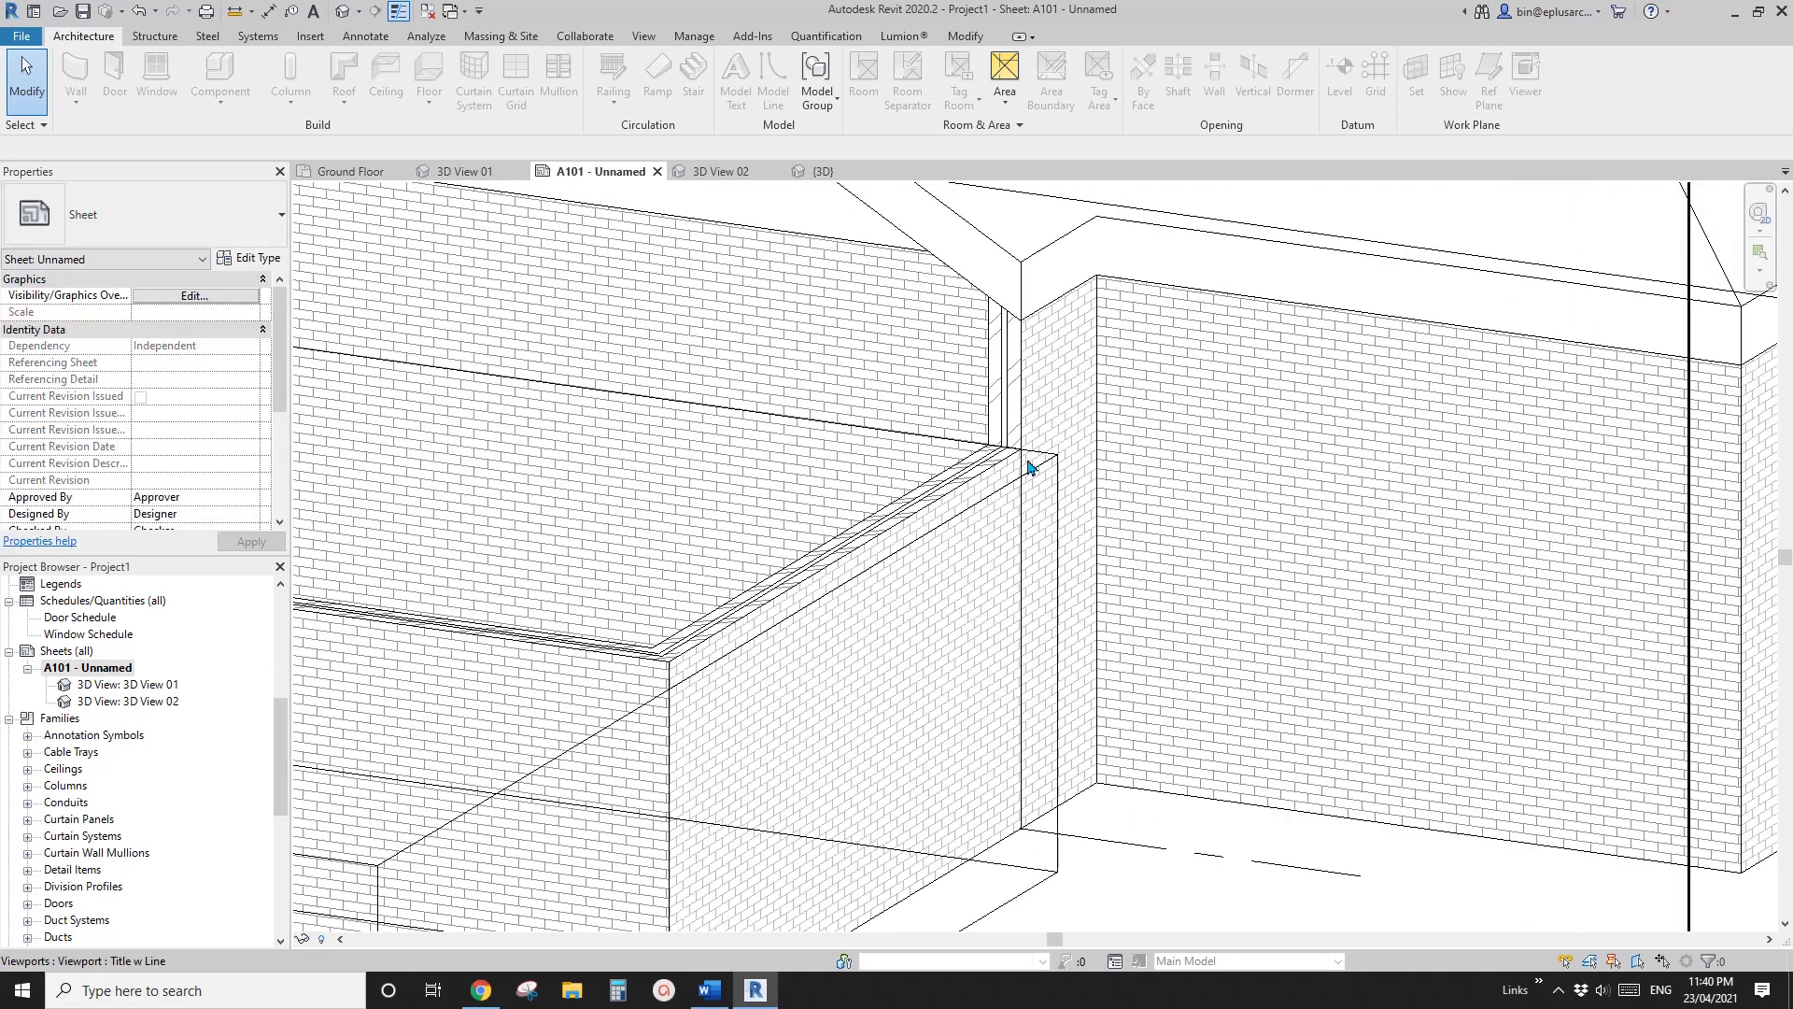
scroll(1016, 467, up, 3)
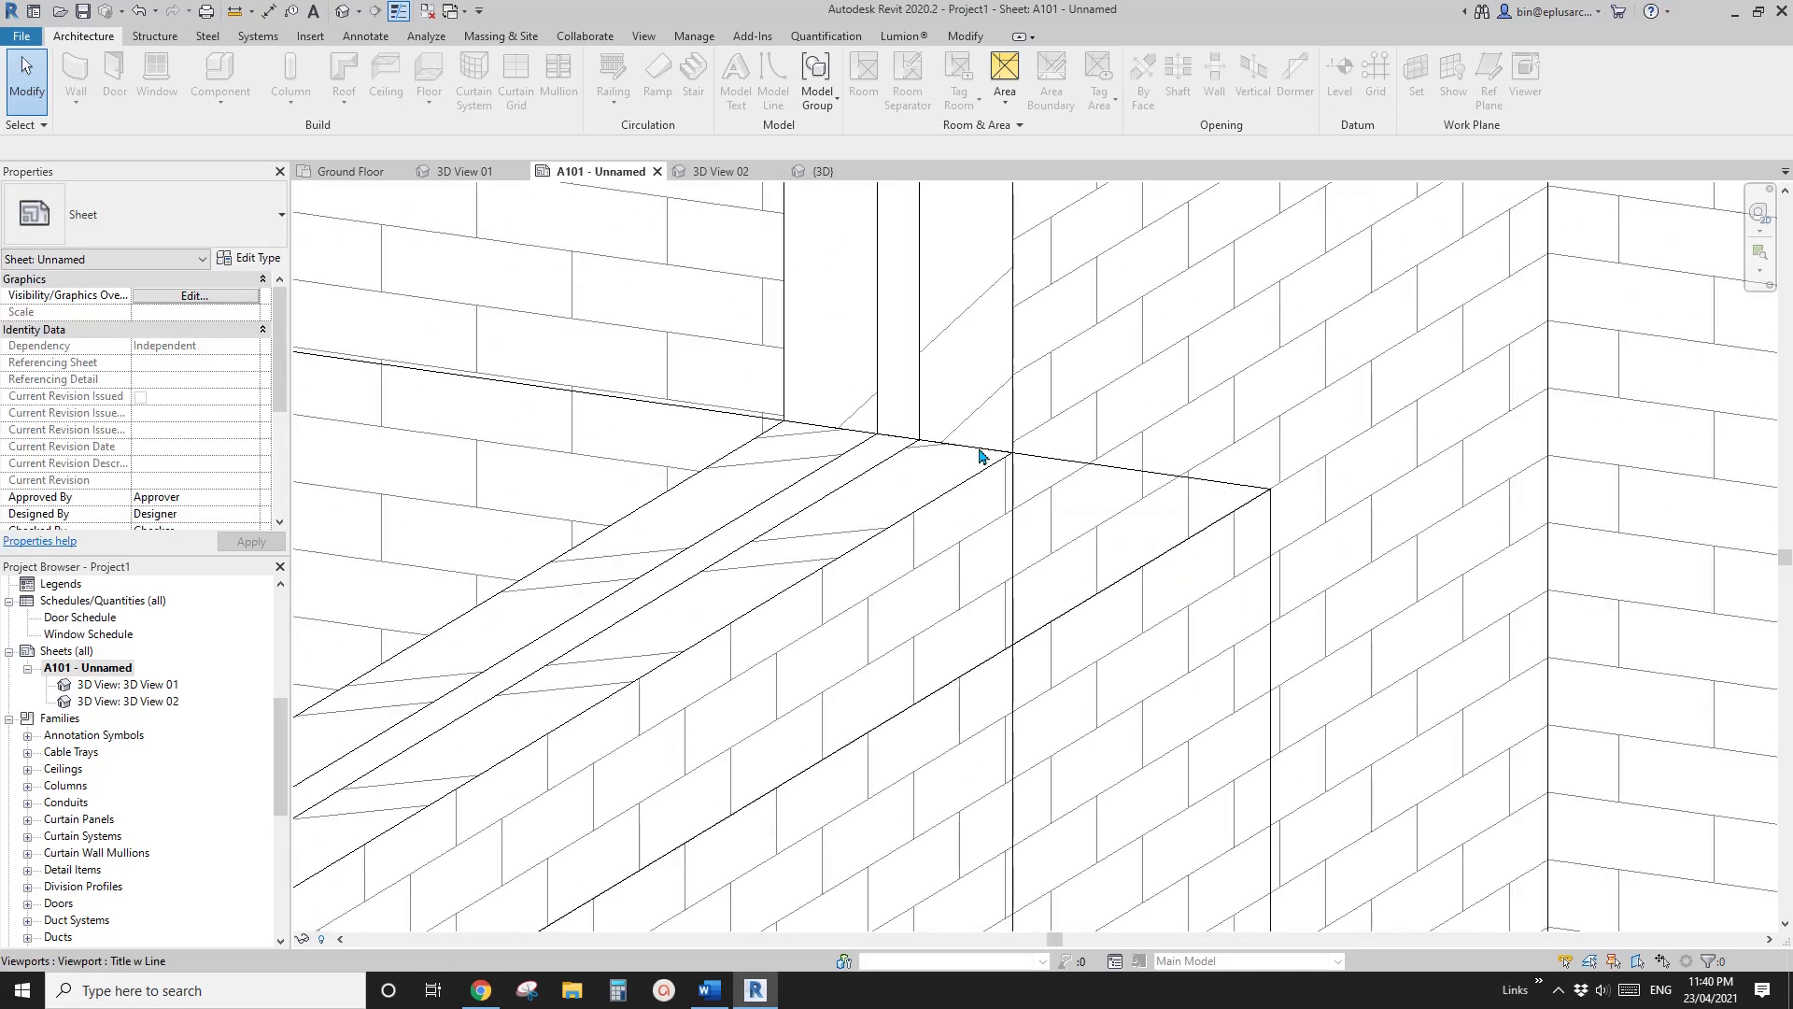
scroll(1016, 467, down, 8)
scroll(997, 487, up, 5)
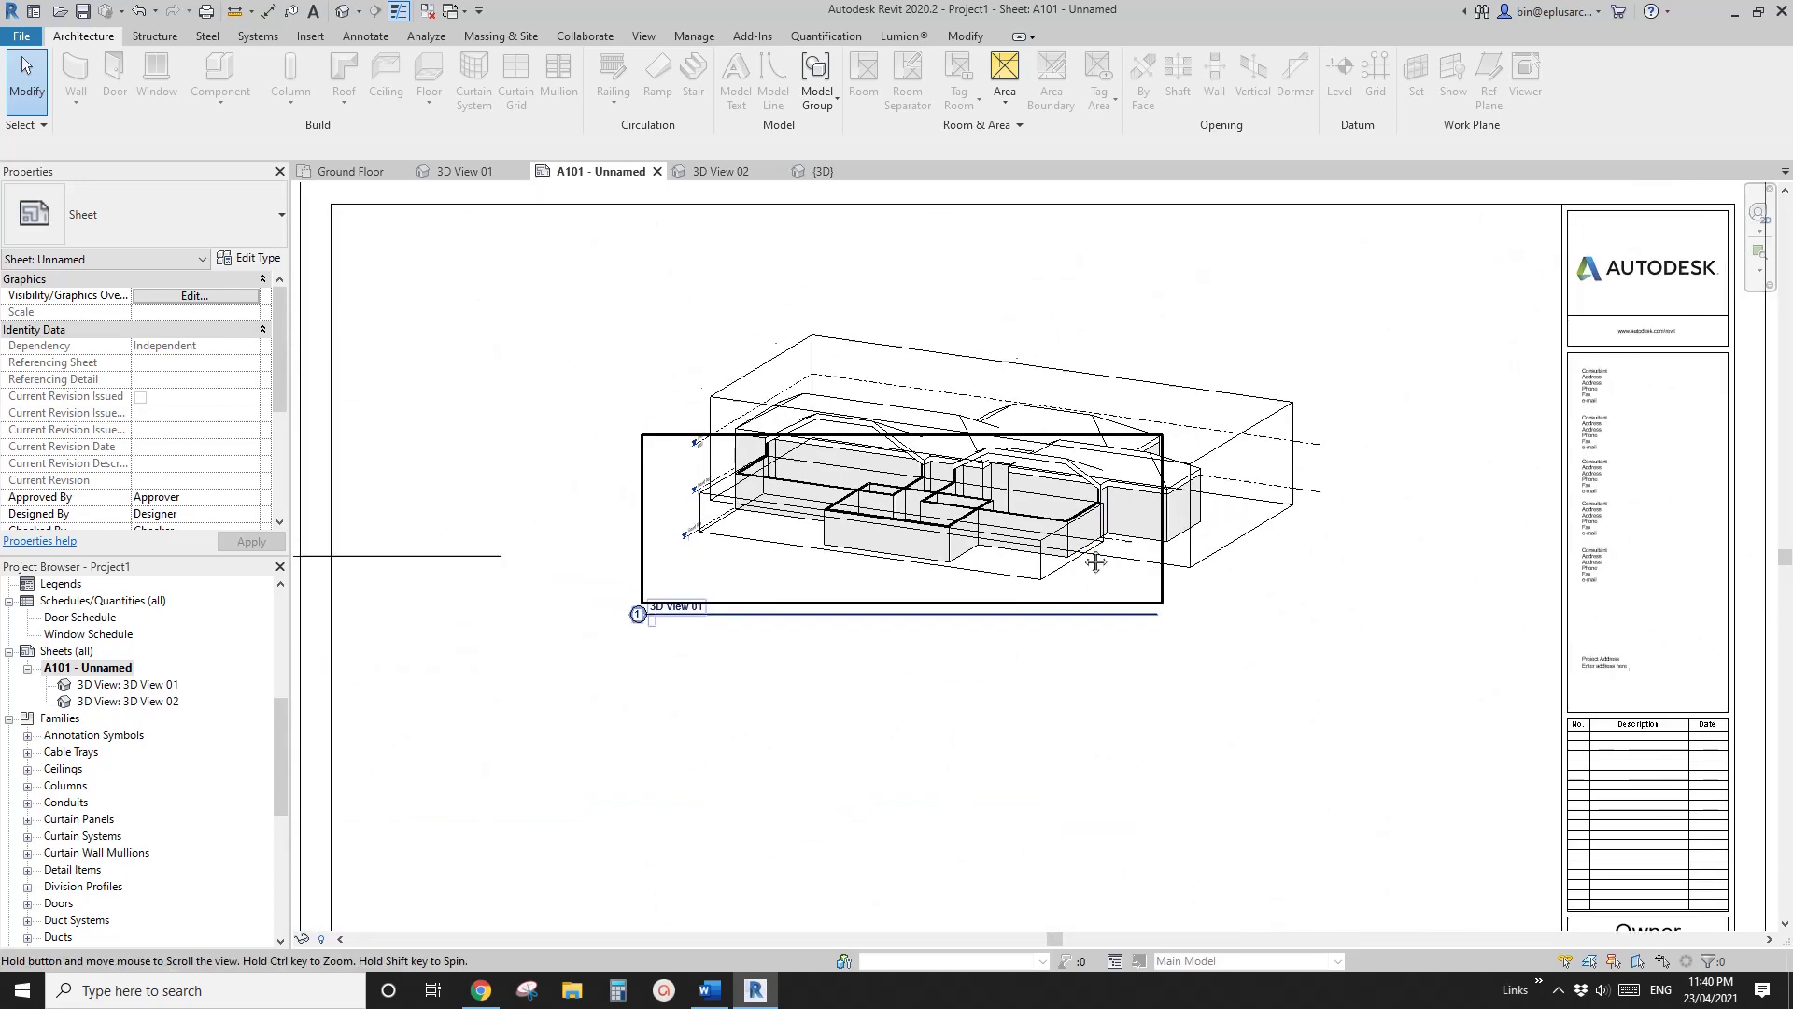
Activate the 3D View 02 viewport on the sheet, temporarily hide its section box, and deactivate the view
double_click(1461, 338)
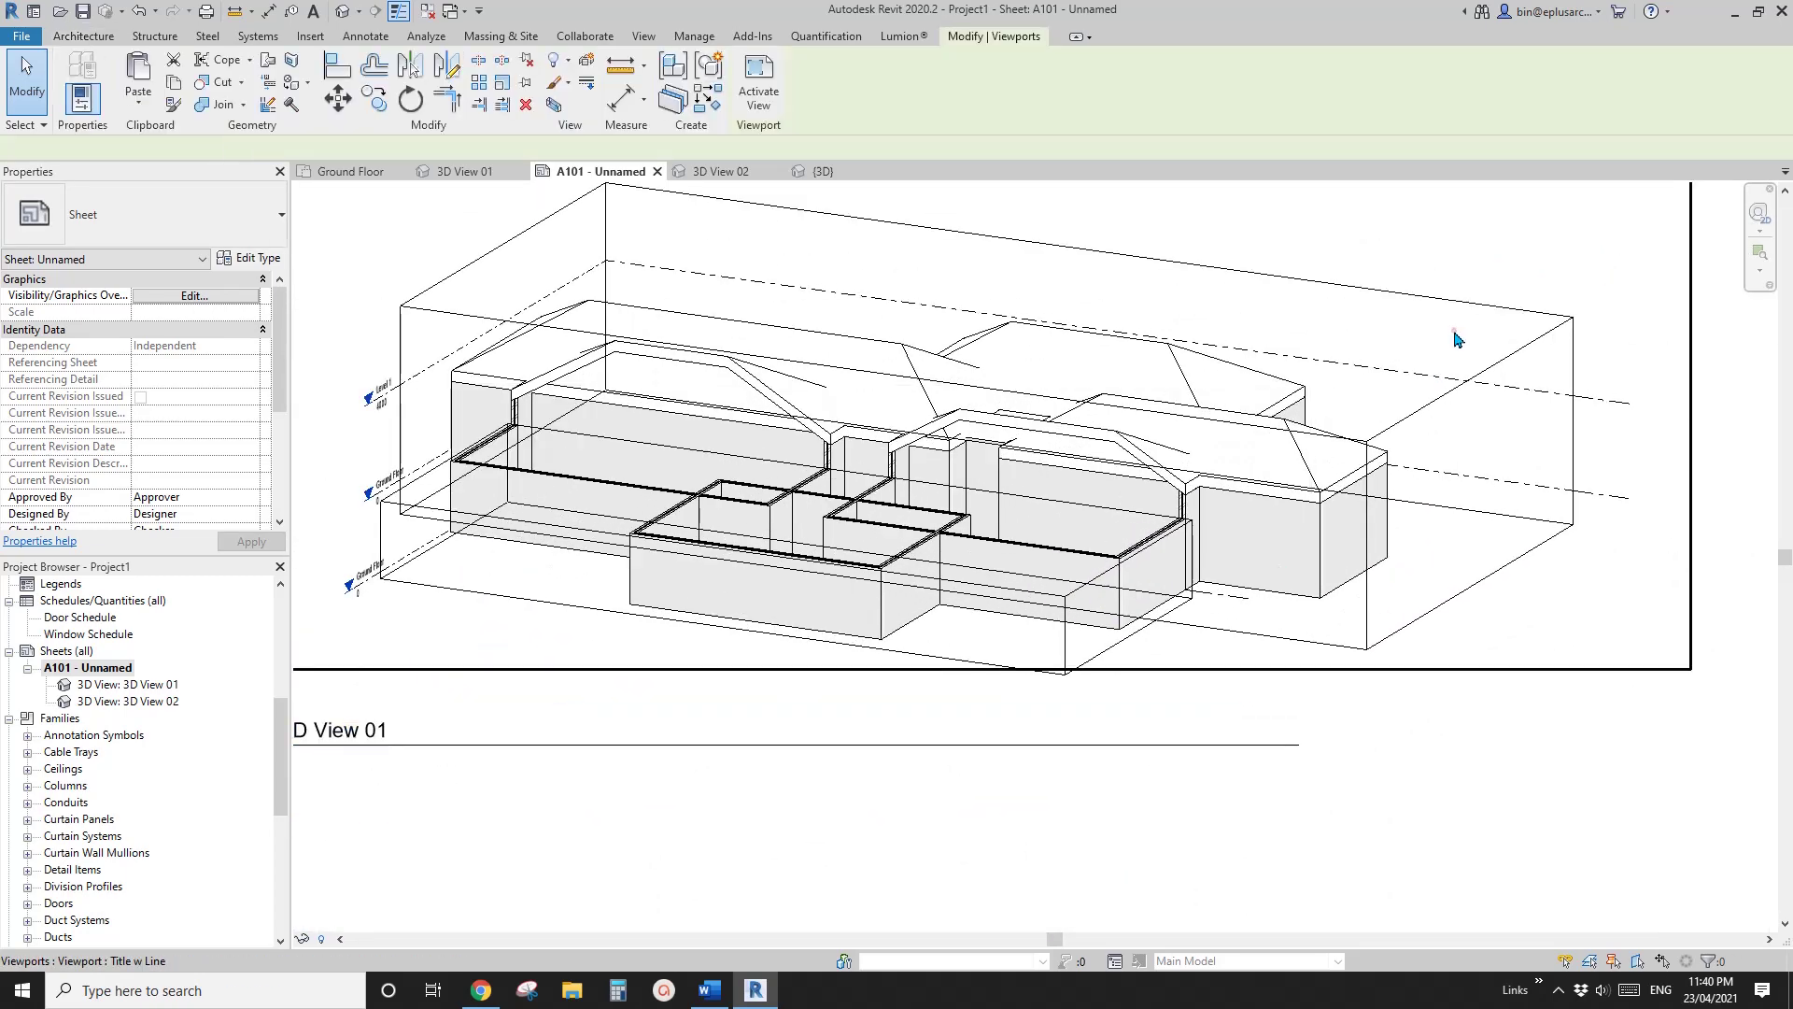
click(1513, 355)
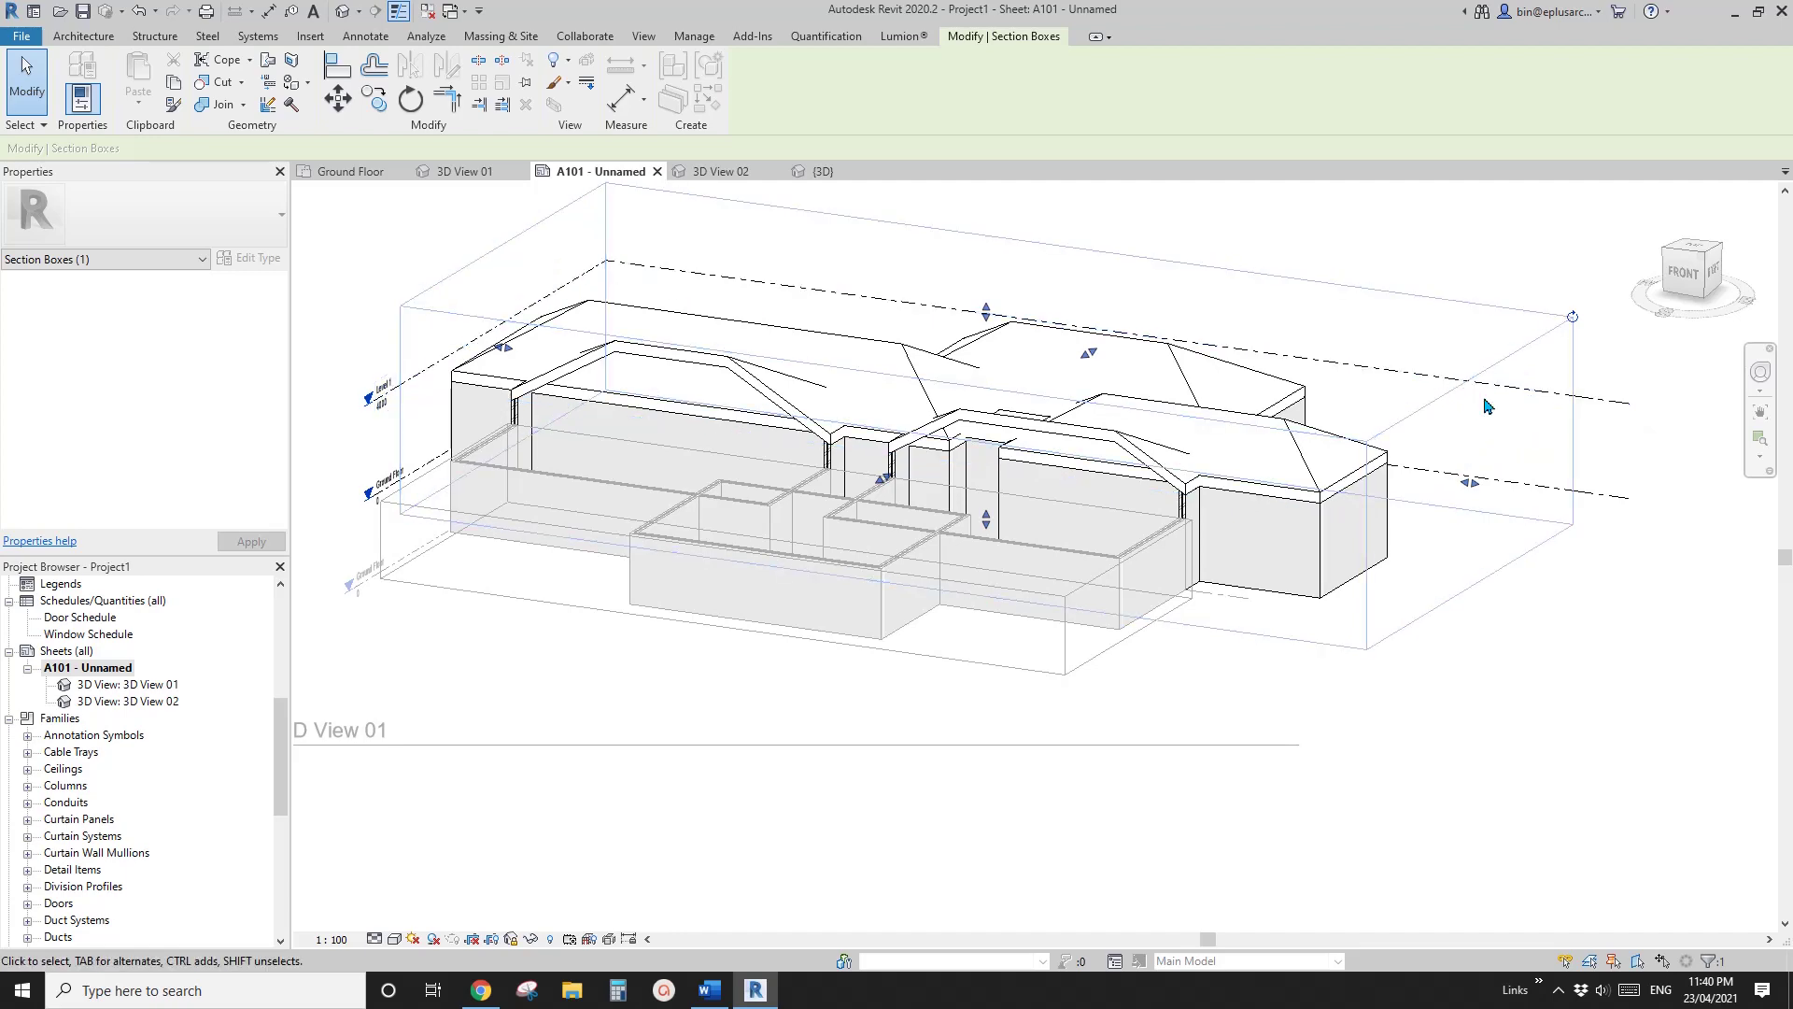
scroll(1488, 406, up, 1)
scroll(1405, 444, down, 1)
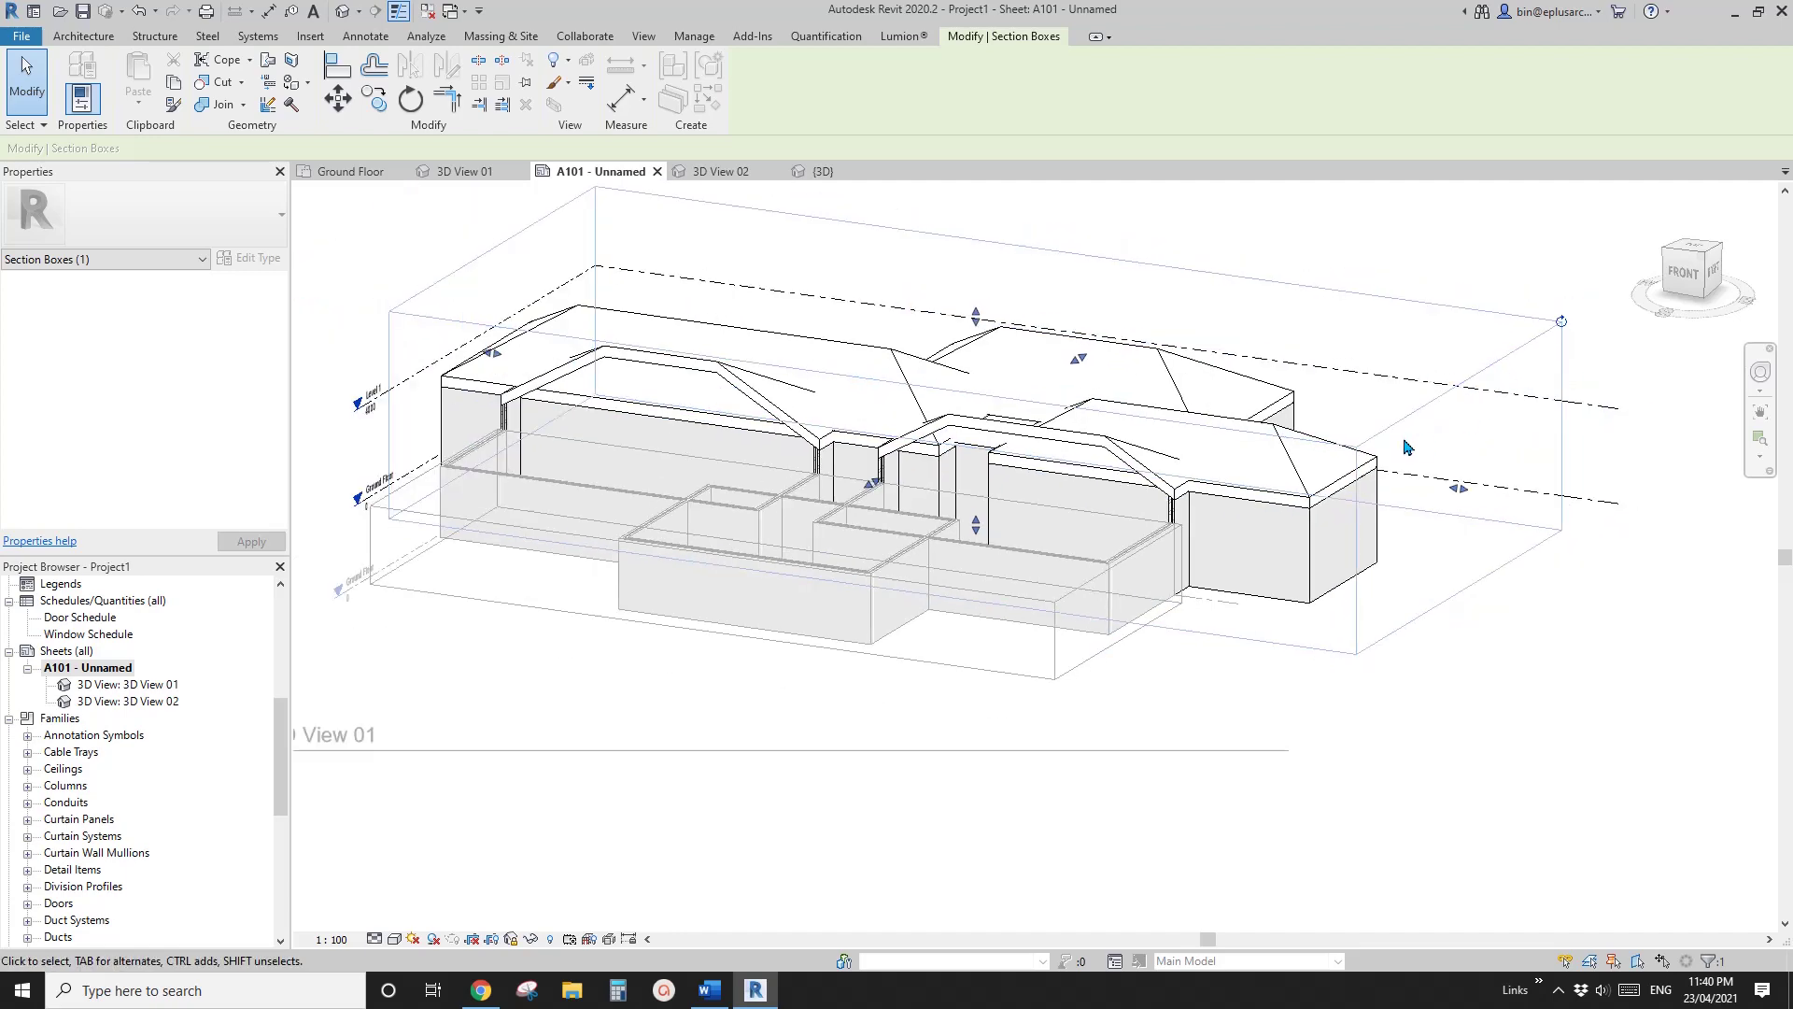
key(c)
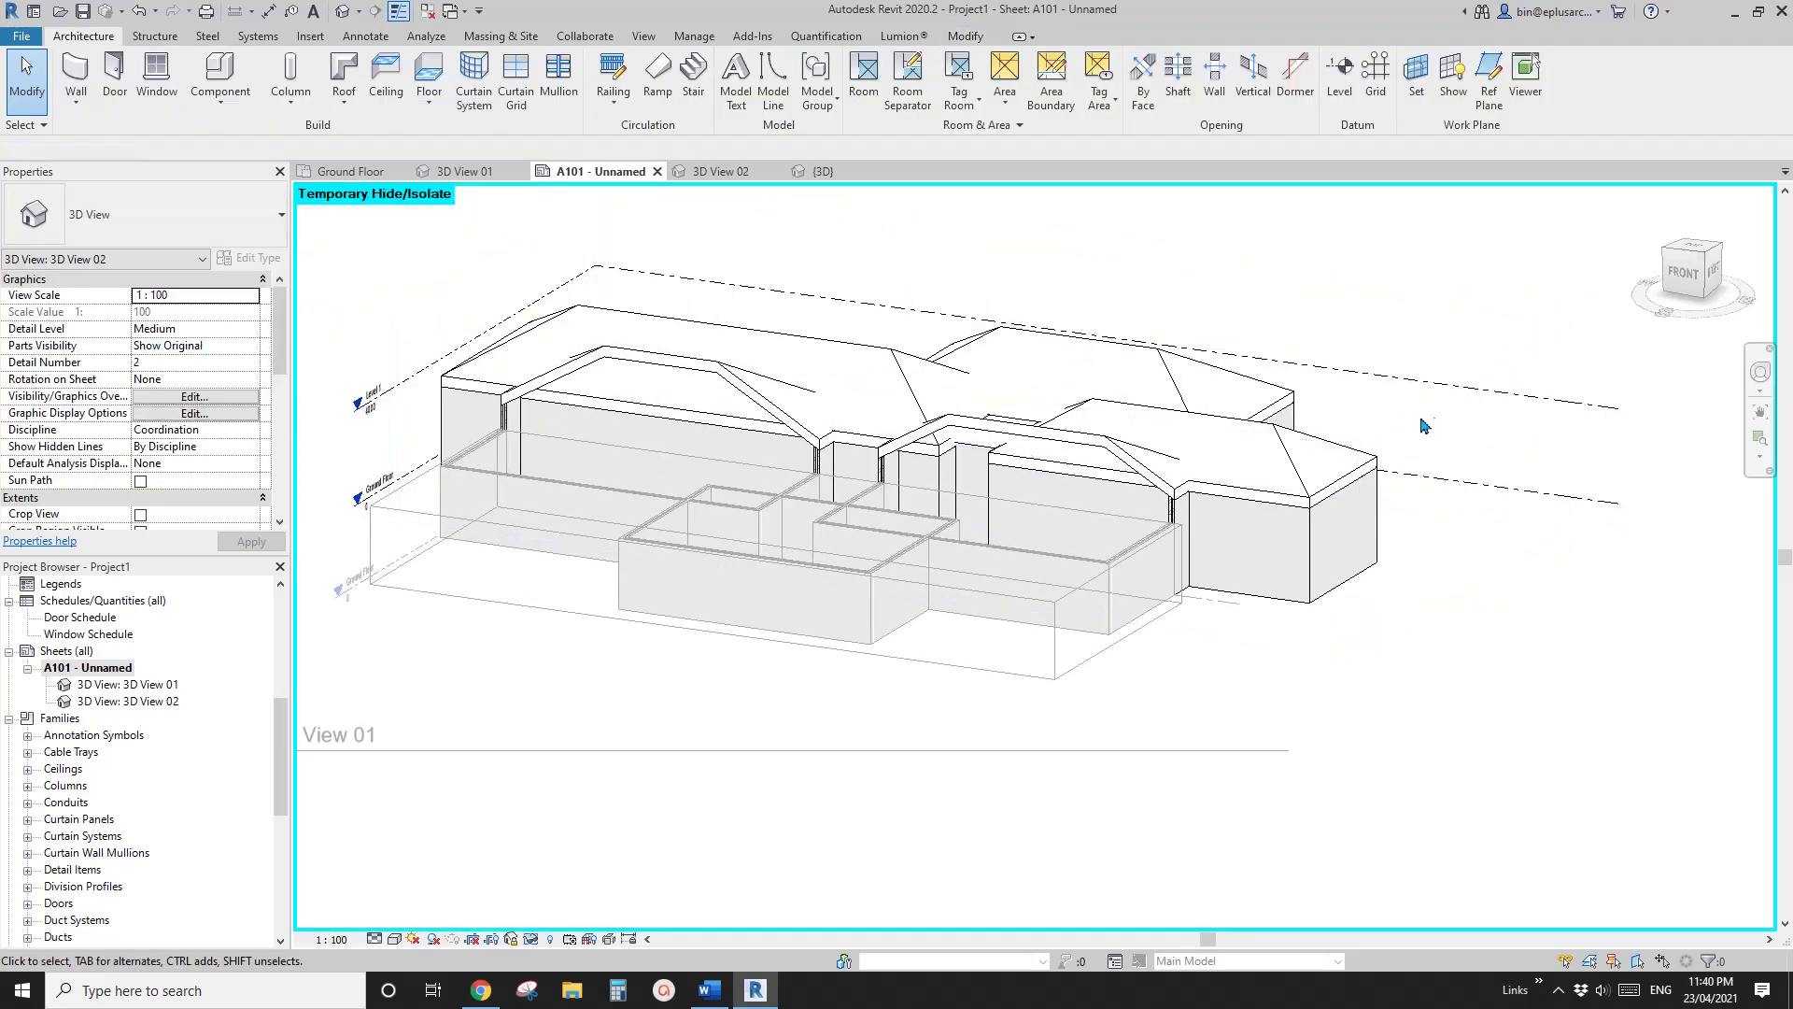
right_click(1375, 309)
click(1447, 396)
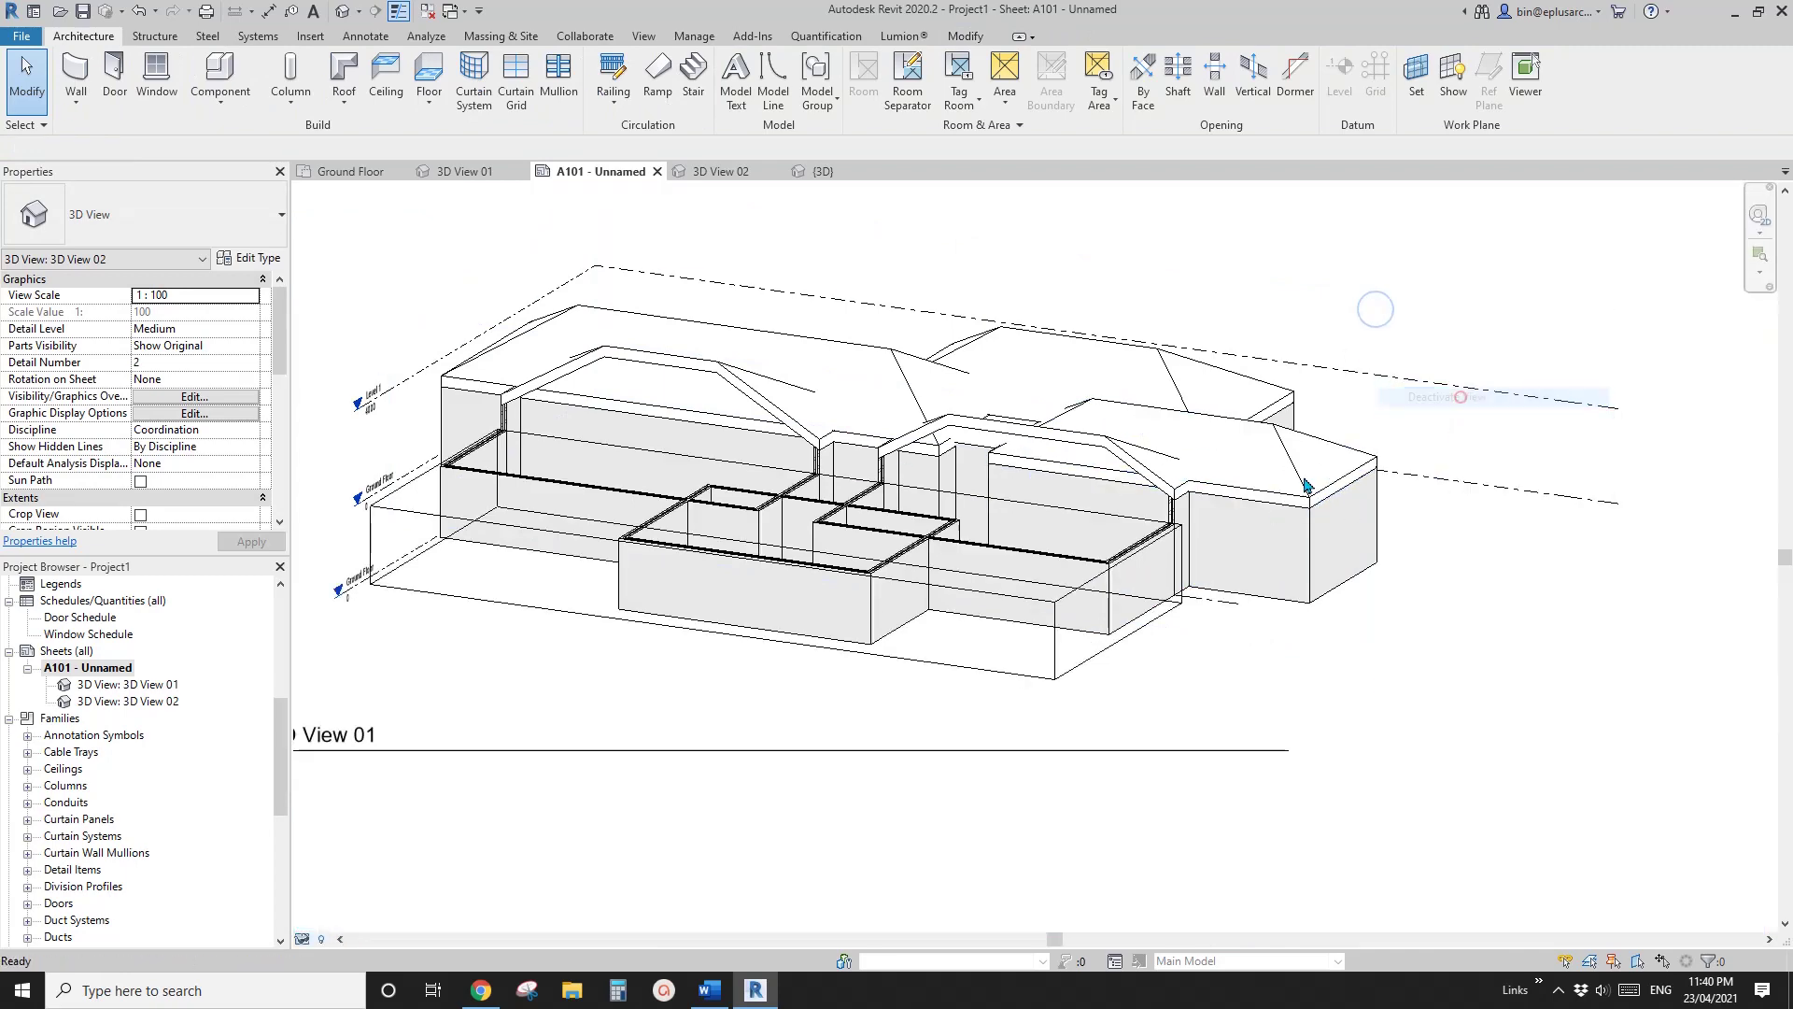
Activate the 3D View 01 viewport on the sheet, temporarily hide its section box, and deactivate the view
click(1062, 602)
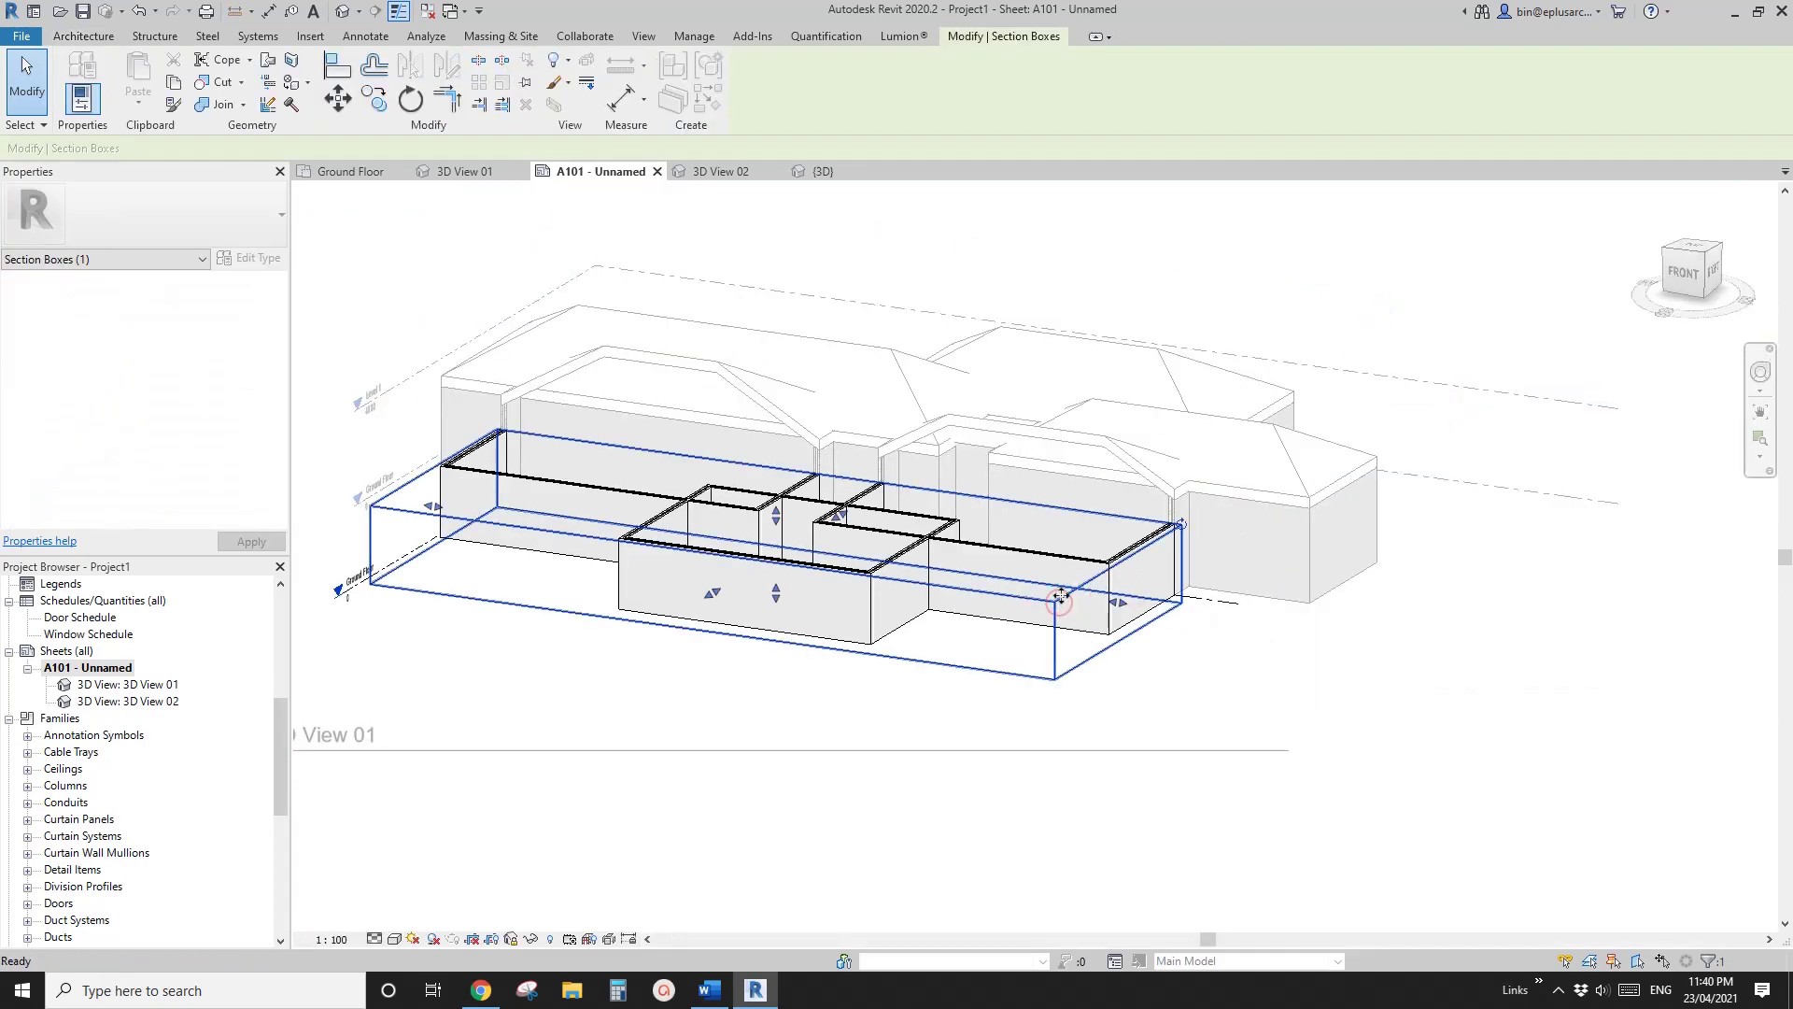
key(h)
key(h)
right_click(1391, 282)
click(1467, 374)
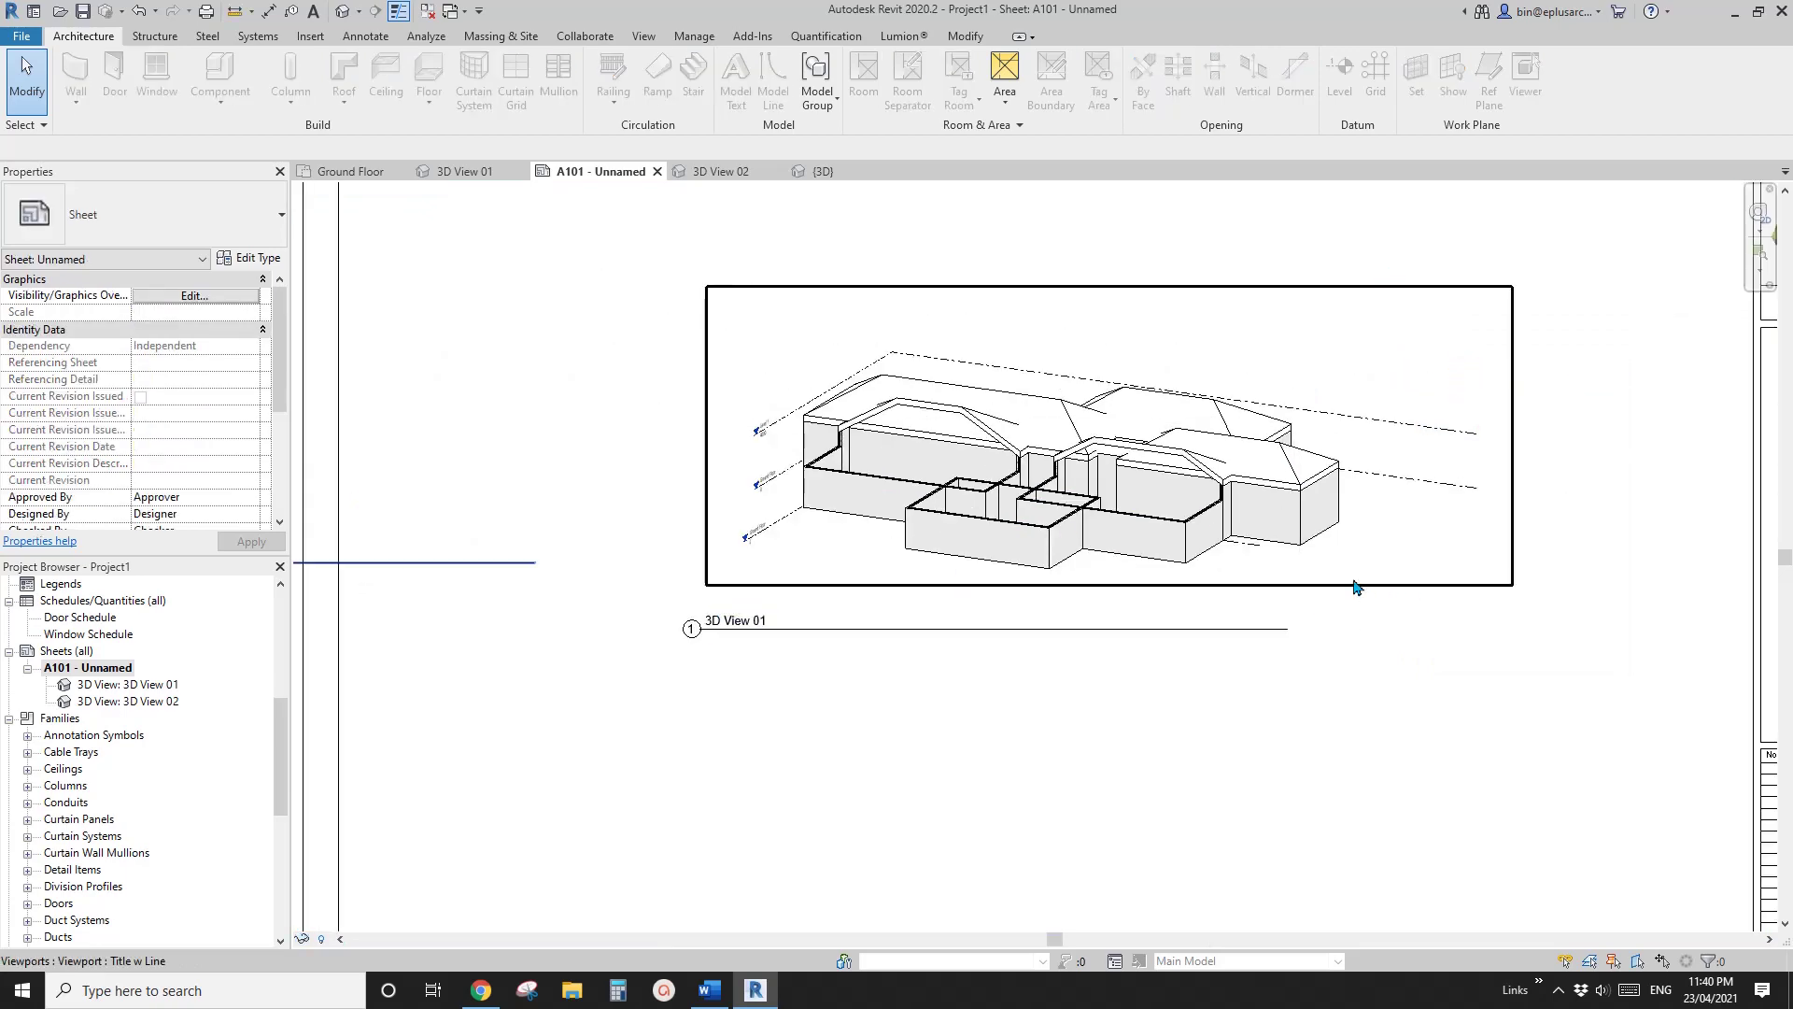
Examine the joints between the overlaid views at the western and eastern wall ends on sheet A101
scroll(751, 474, up, 6)
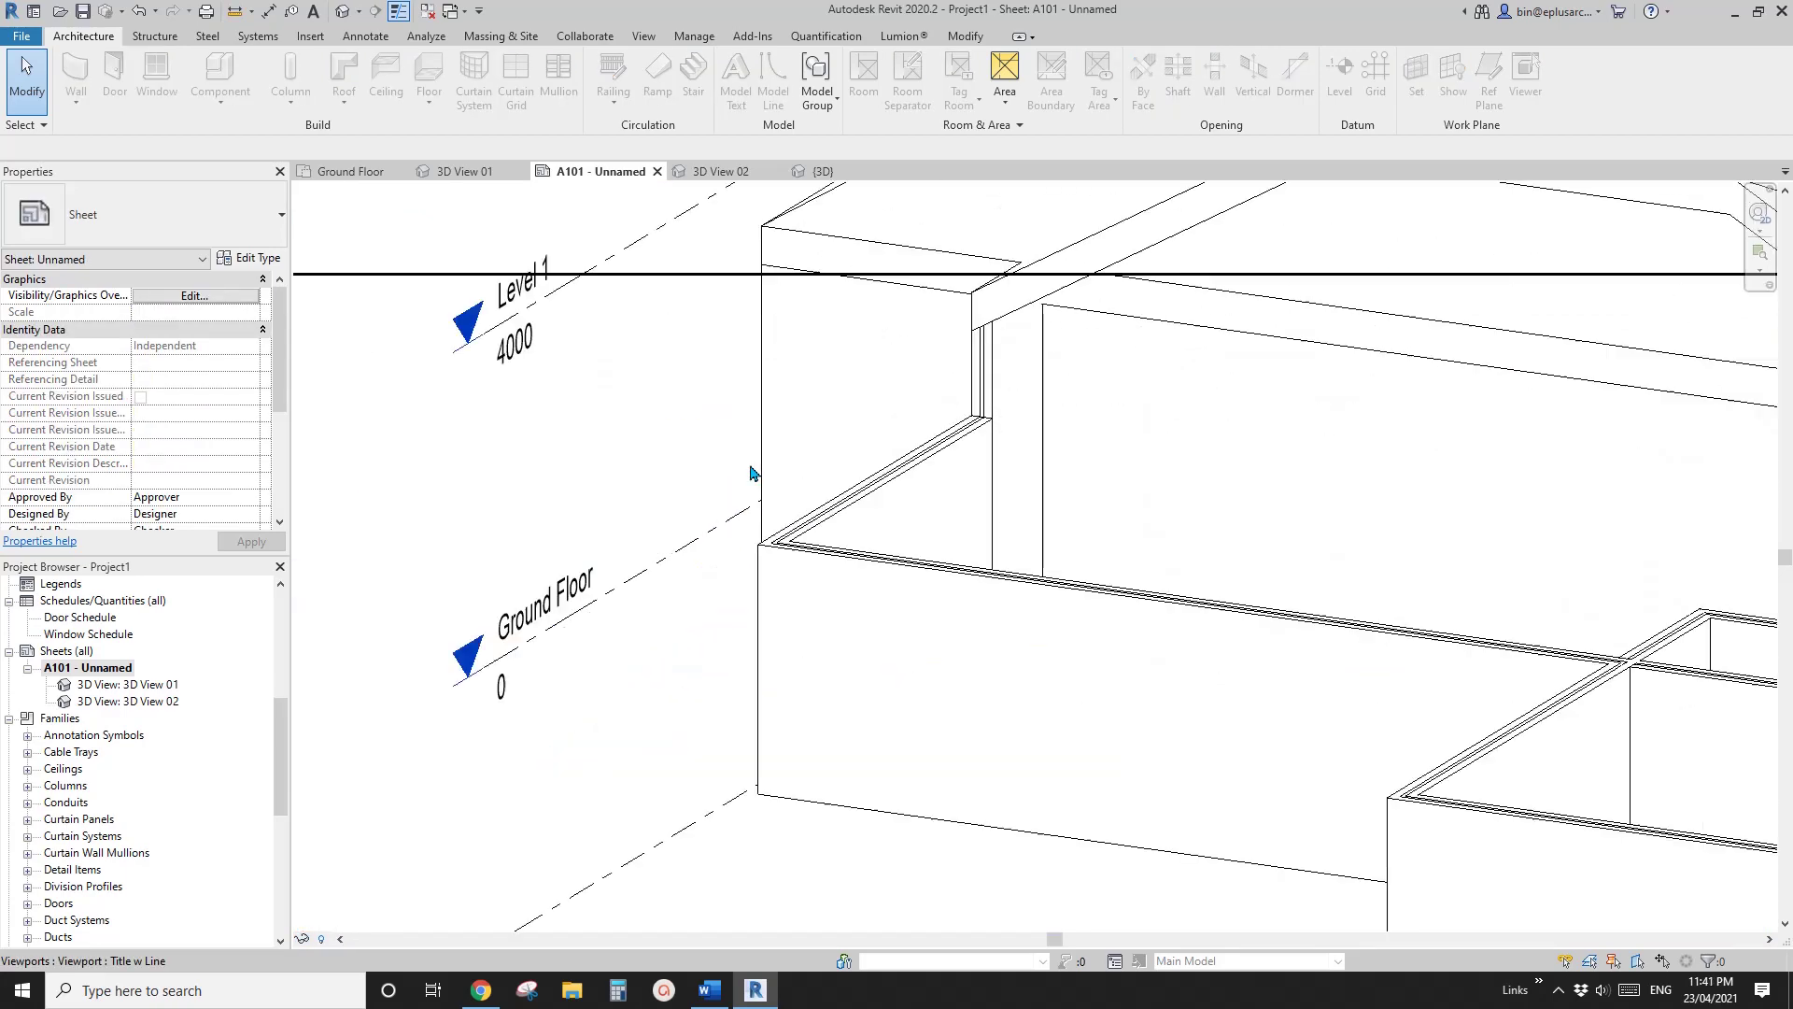
scroll(833, 544, down, 2)
middle_drag(1128, 546, 607, 456)
scroll(477, 400, up, 3)
middle_drag(476, 401, 607, 425)
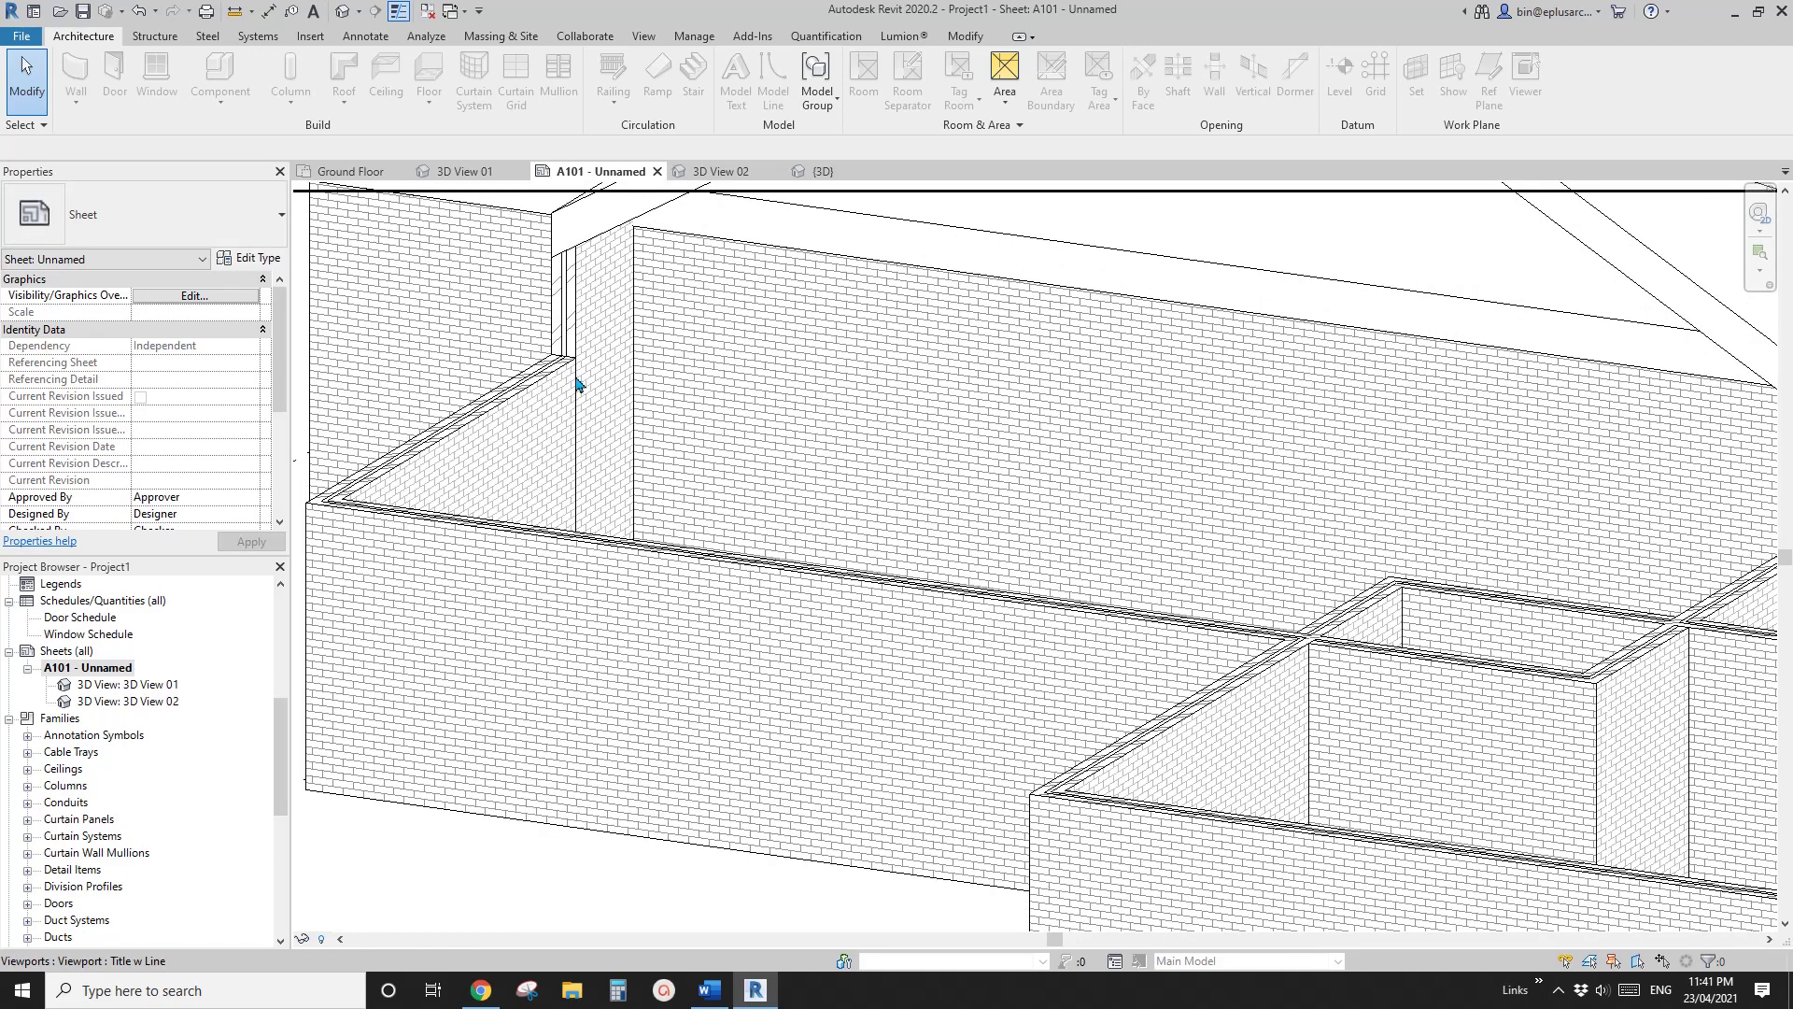
scroll(577, 460, down, 4)
scroll(1158, 547, up, 5)
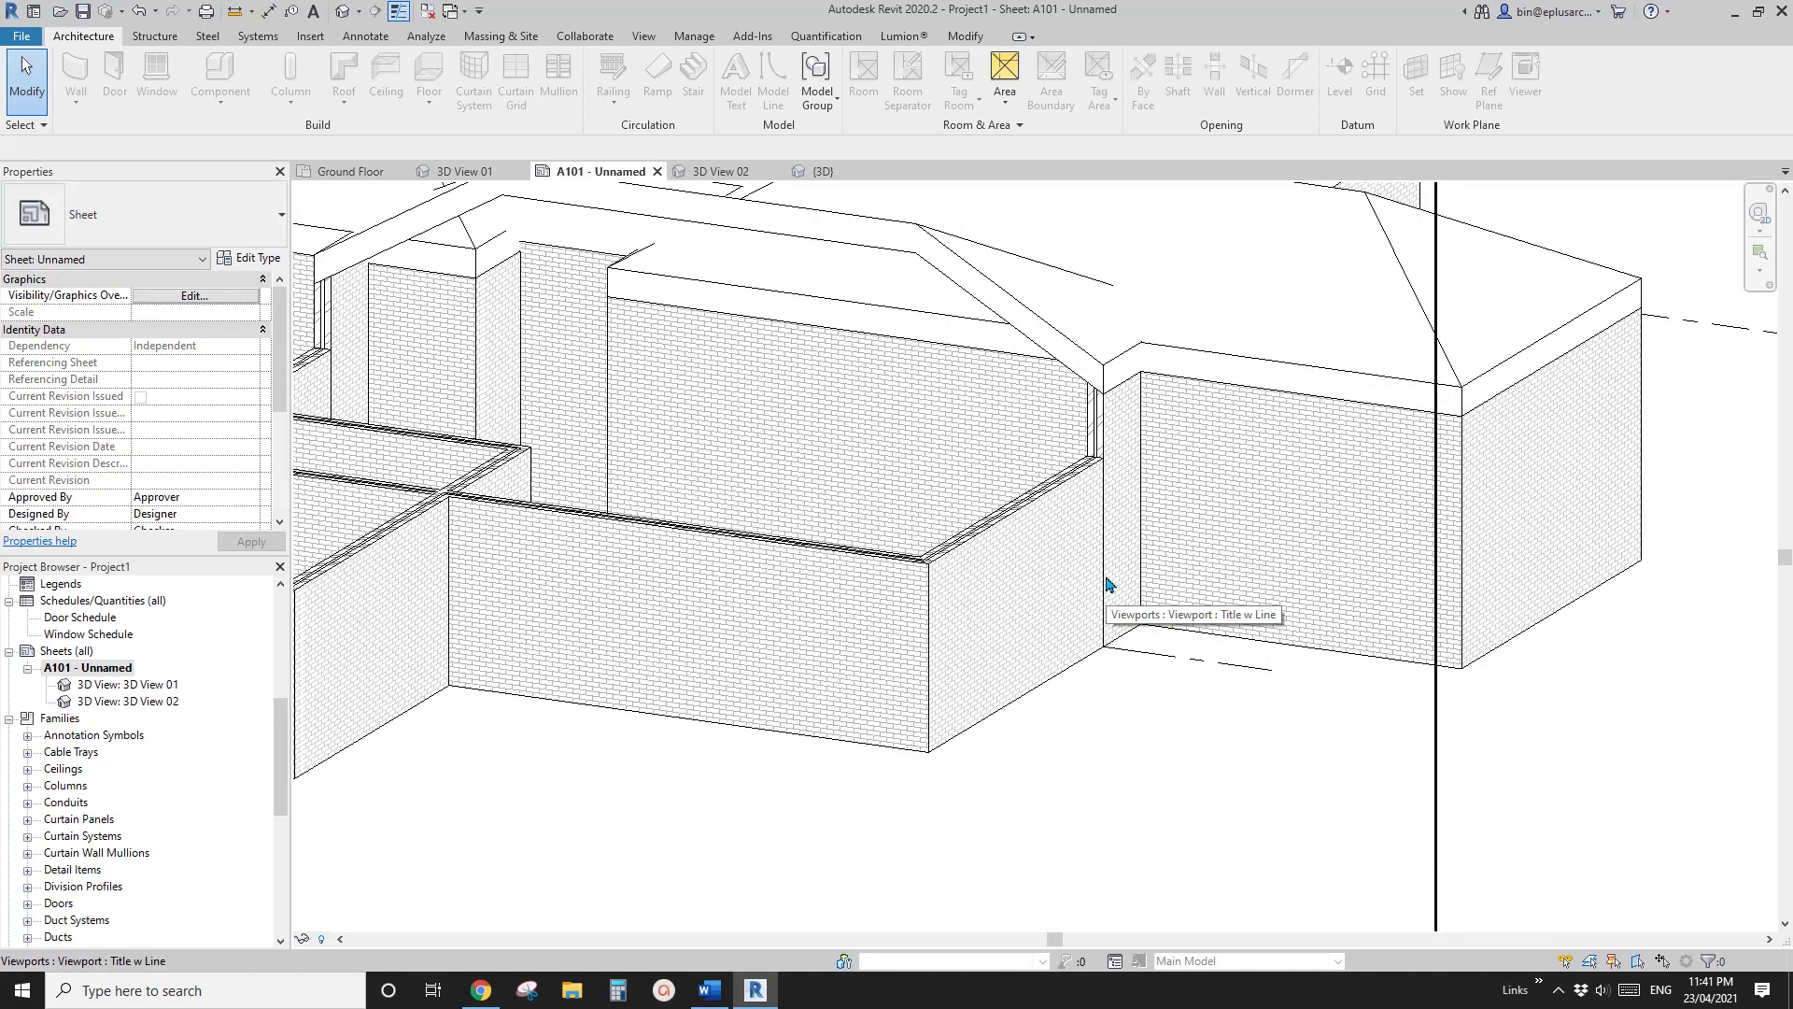
scroll(1106, 584, down, 3)
scroll(1192, 565, up, 2)
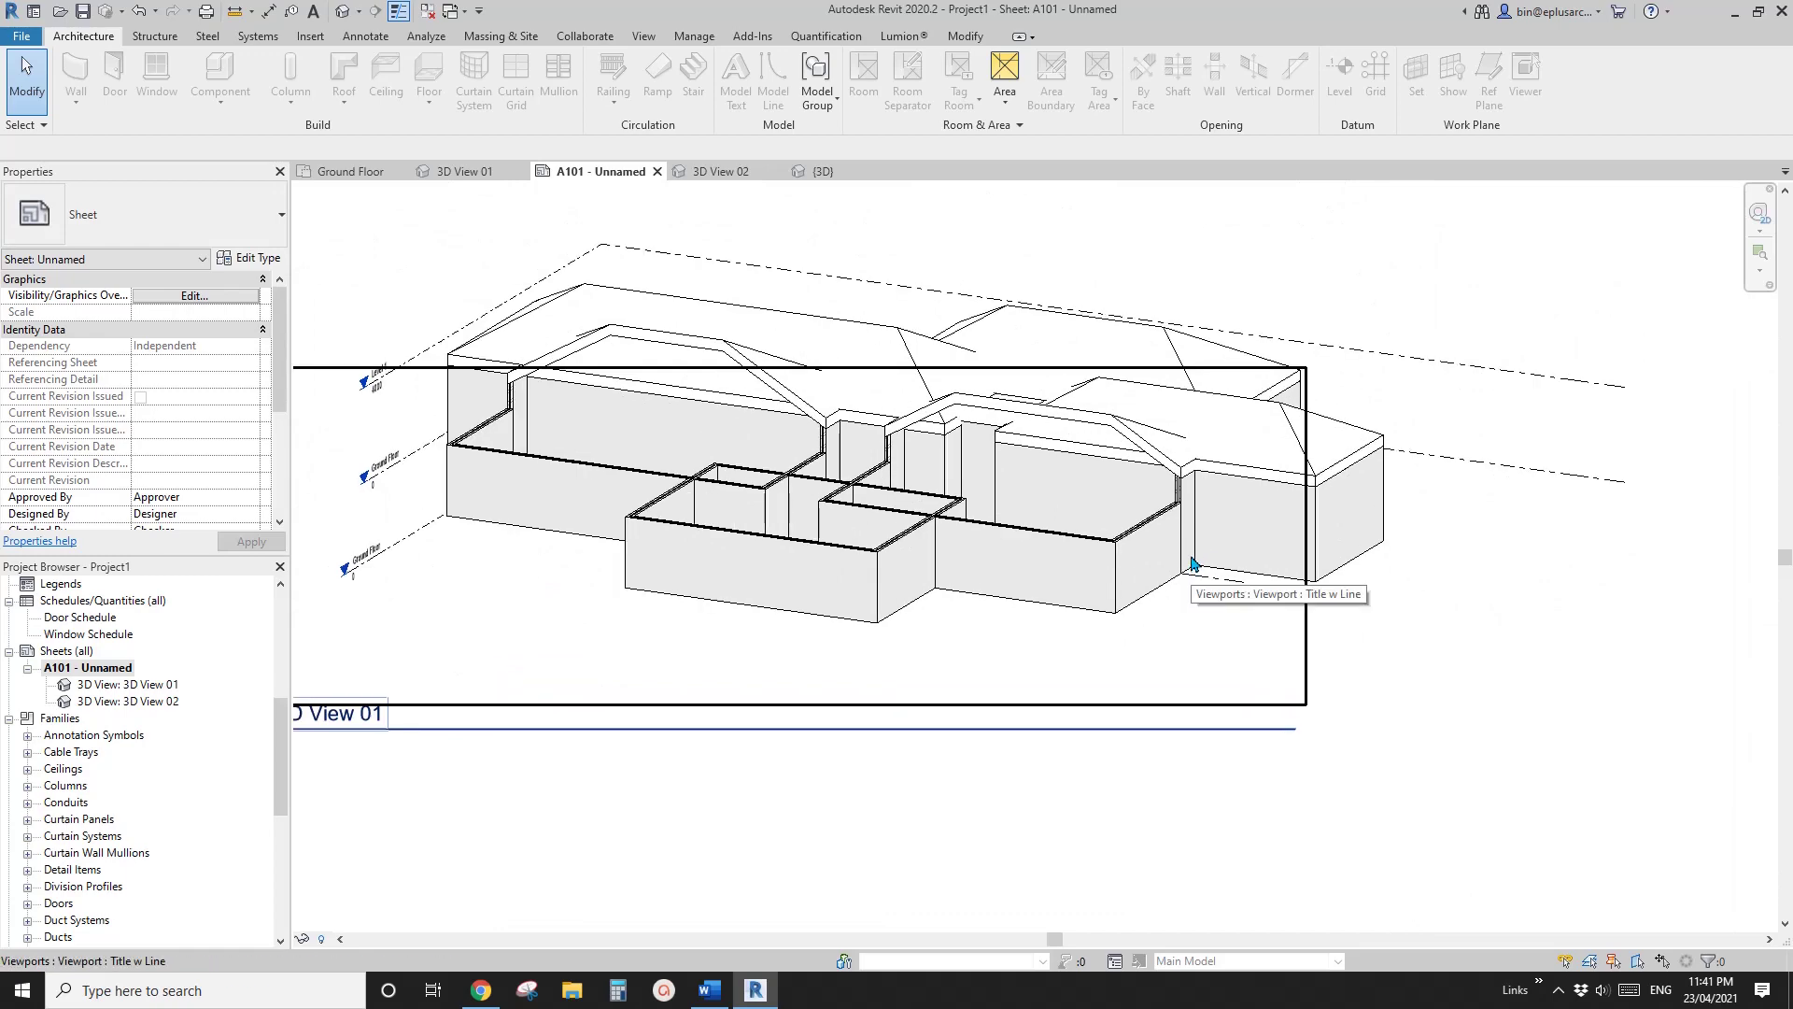
scroll(1205, 565, up, 4)
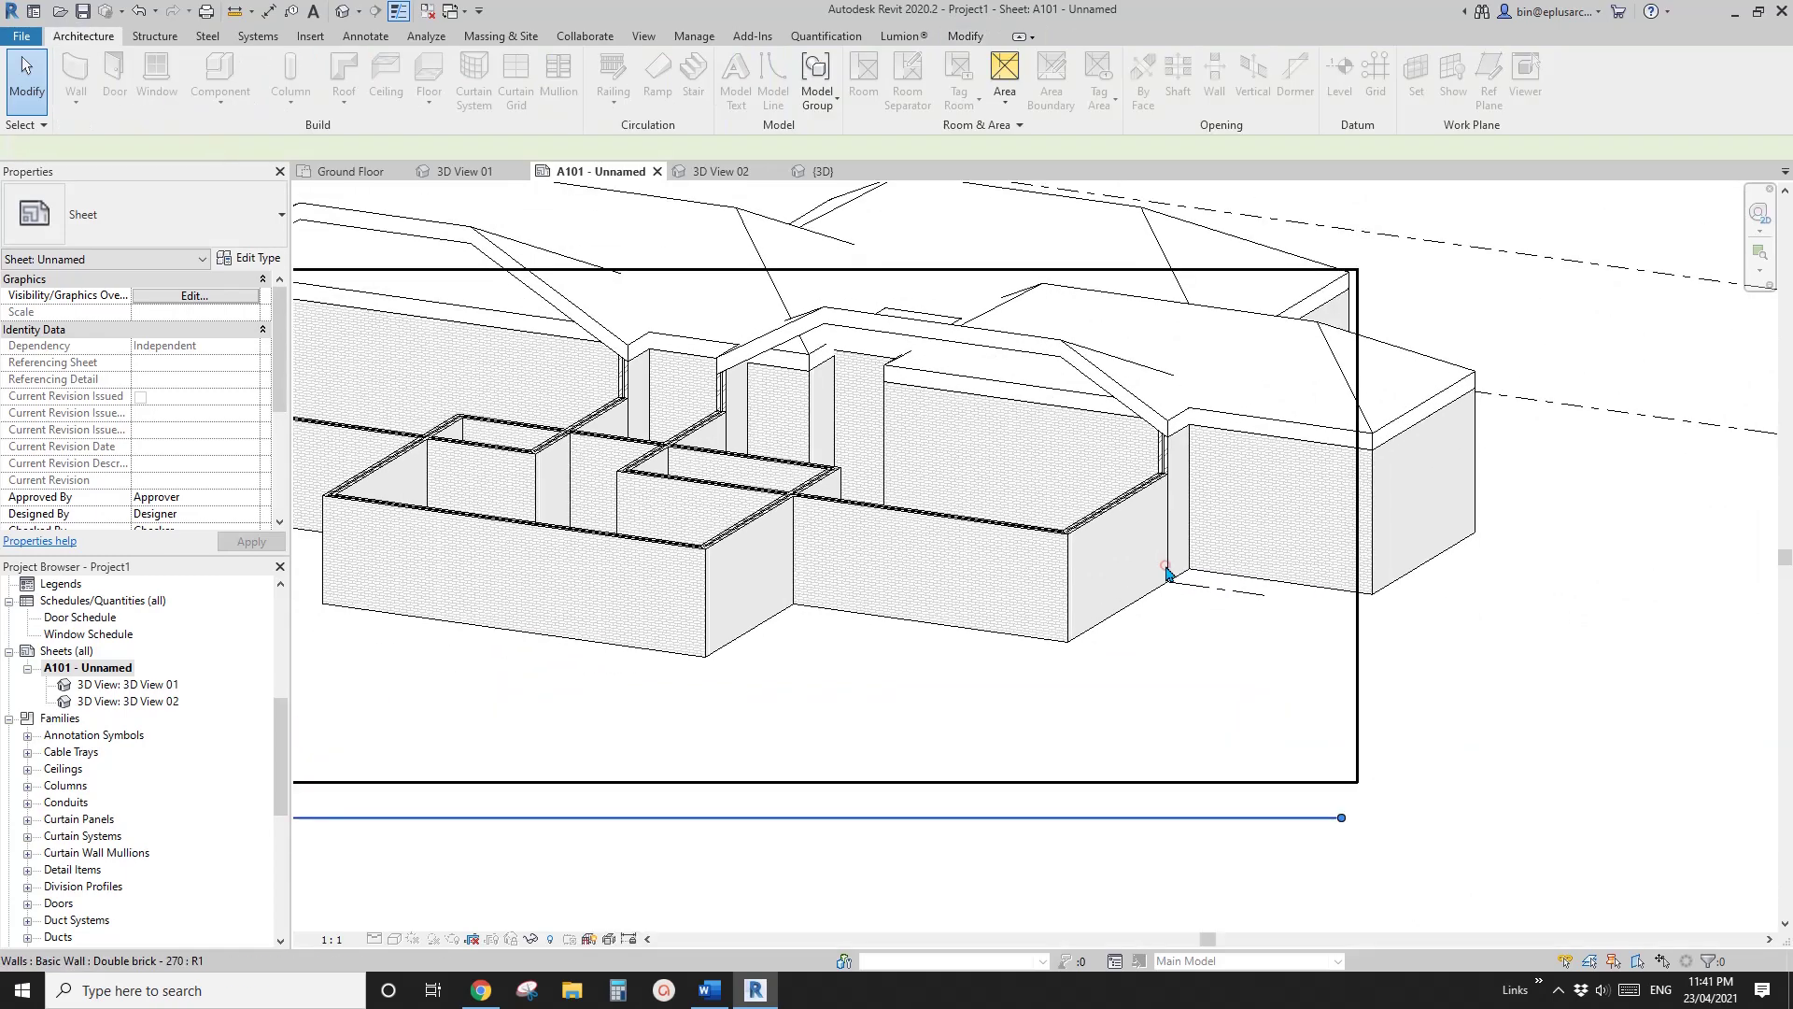
double_click(1172, 560)
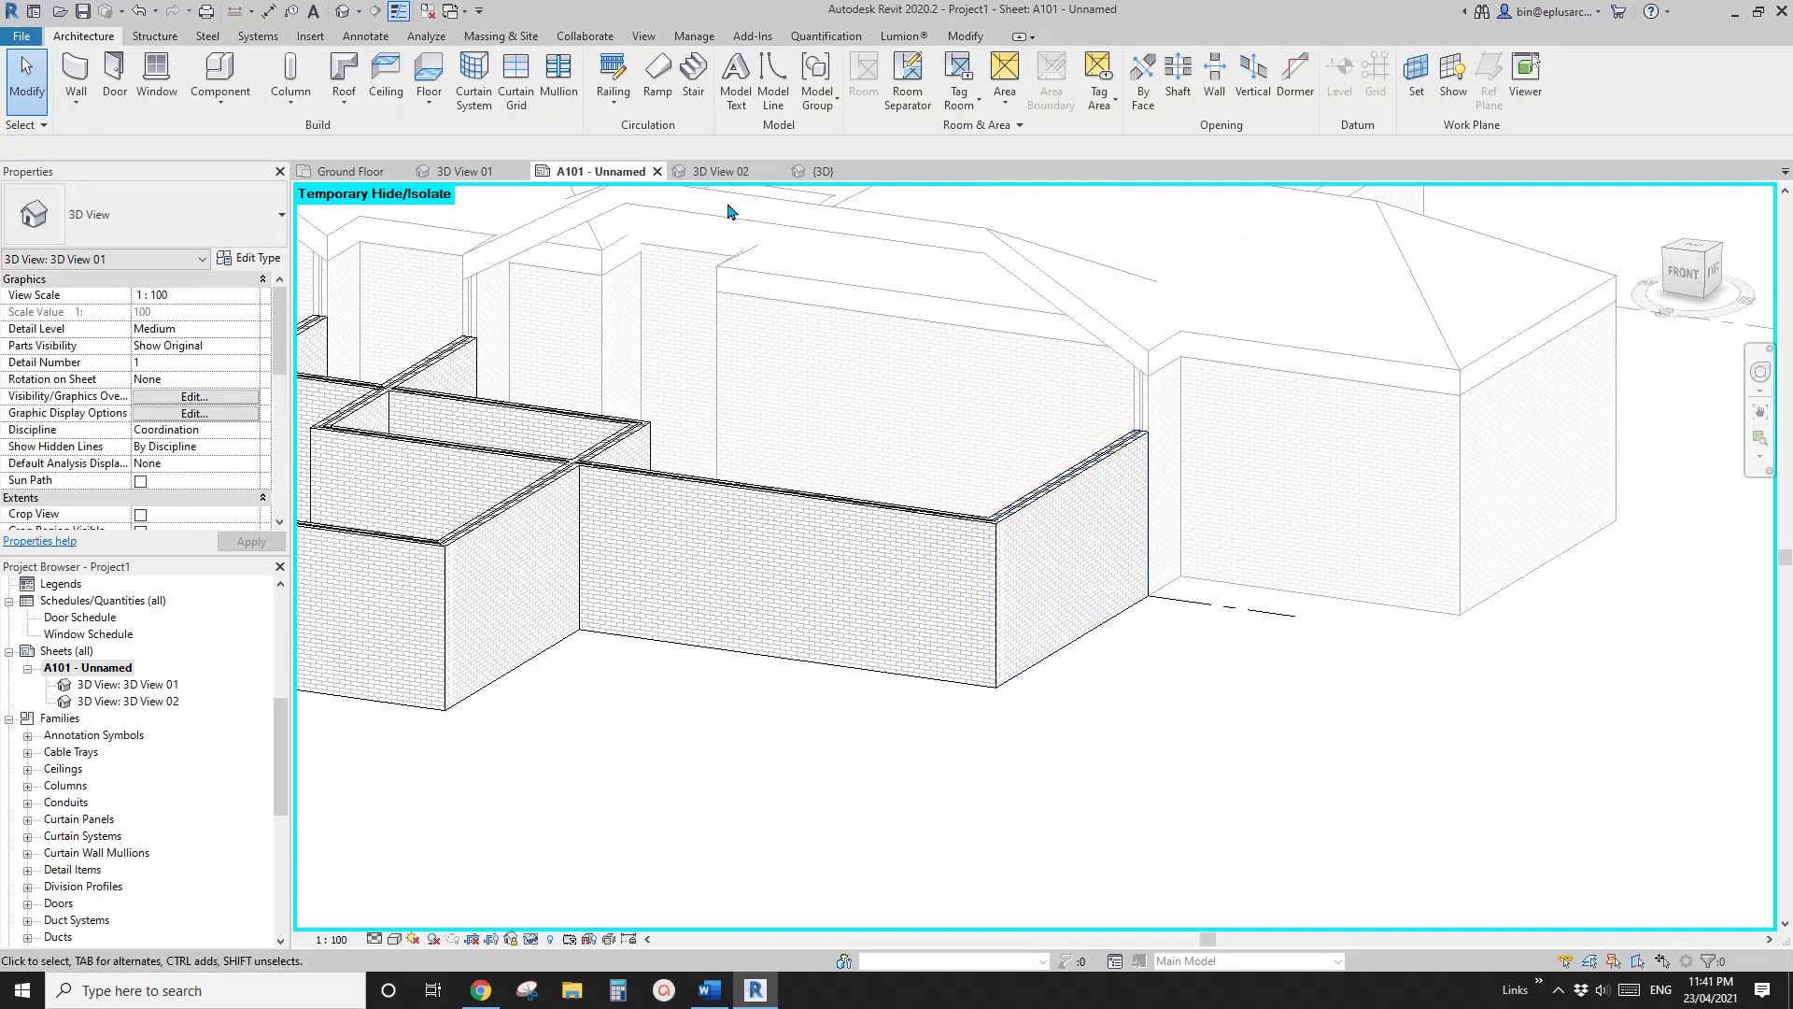
click(949, 41)
click(586, 85)
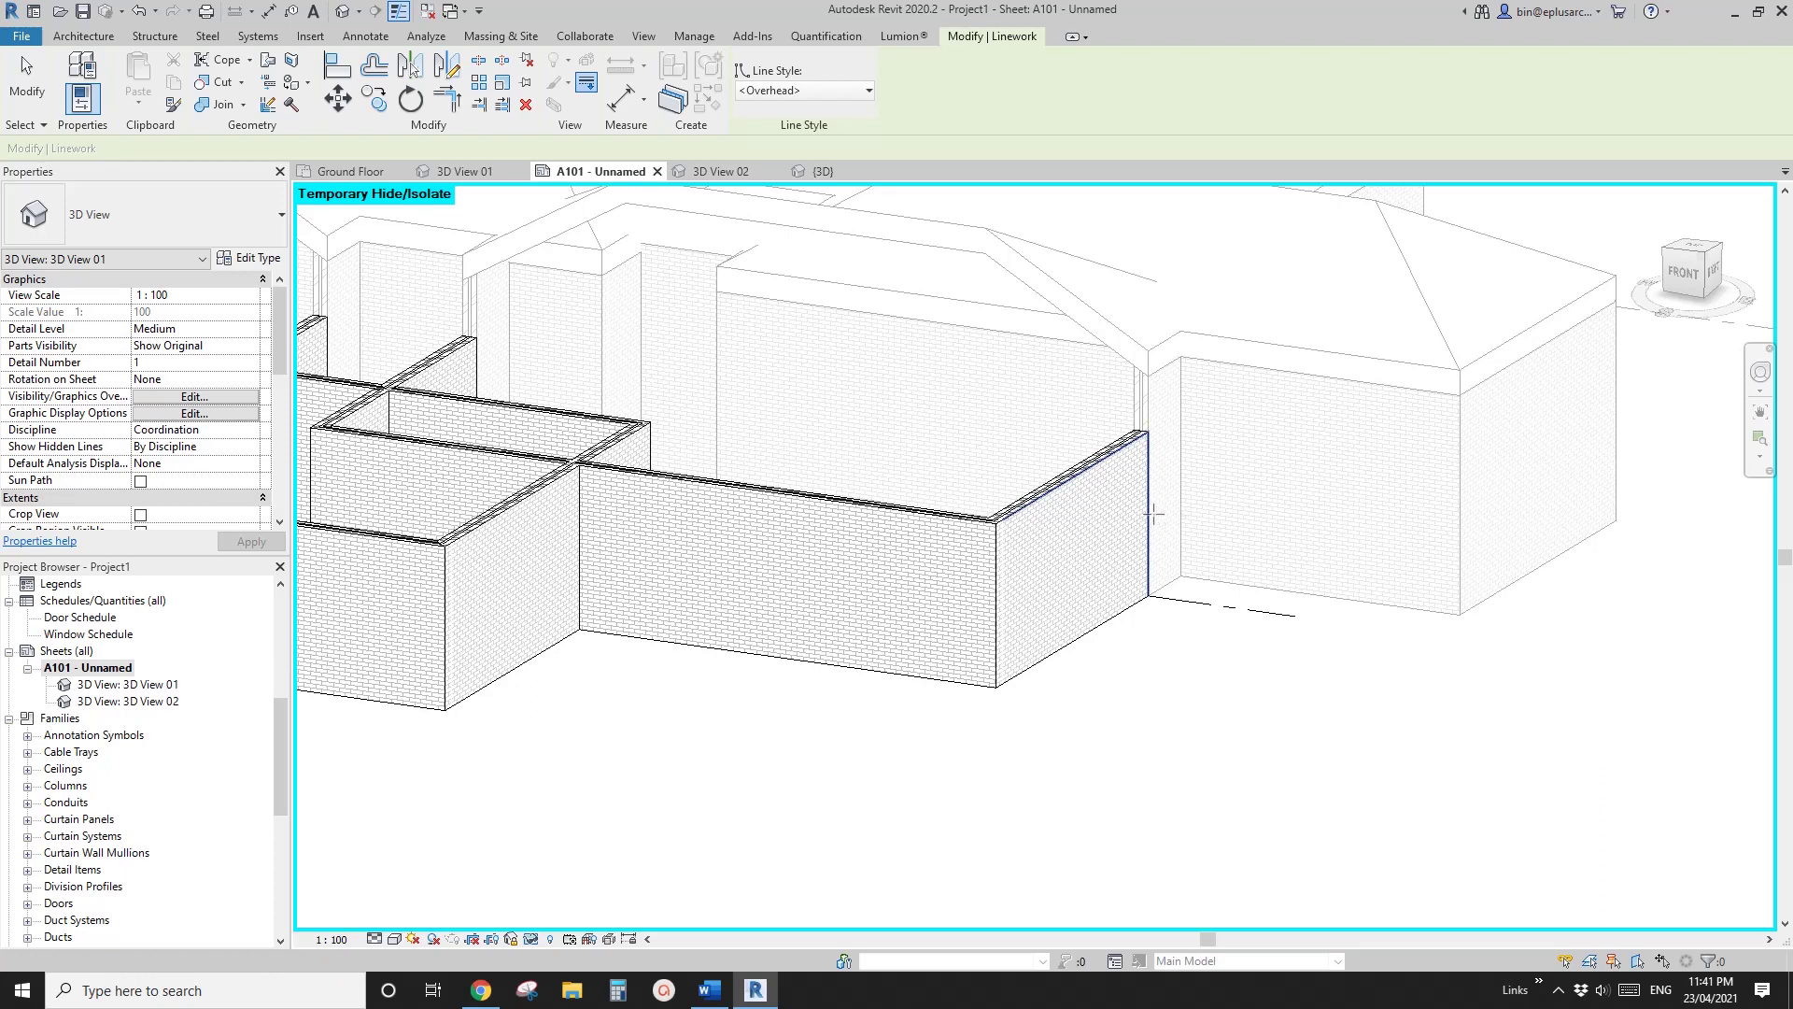
key(Escape)
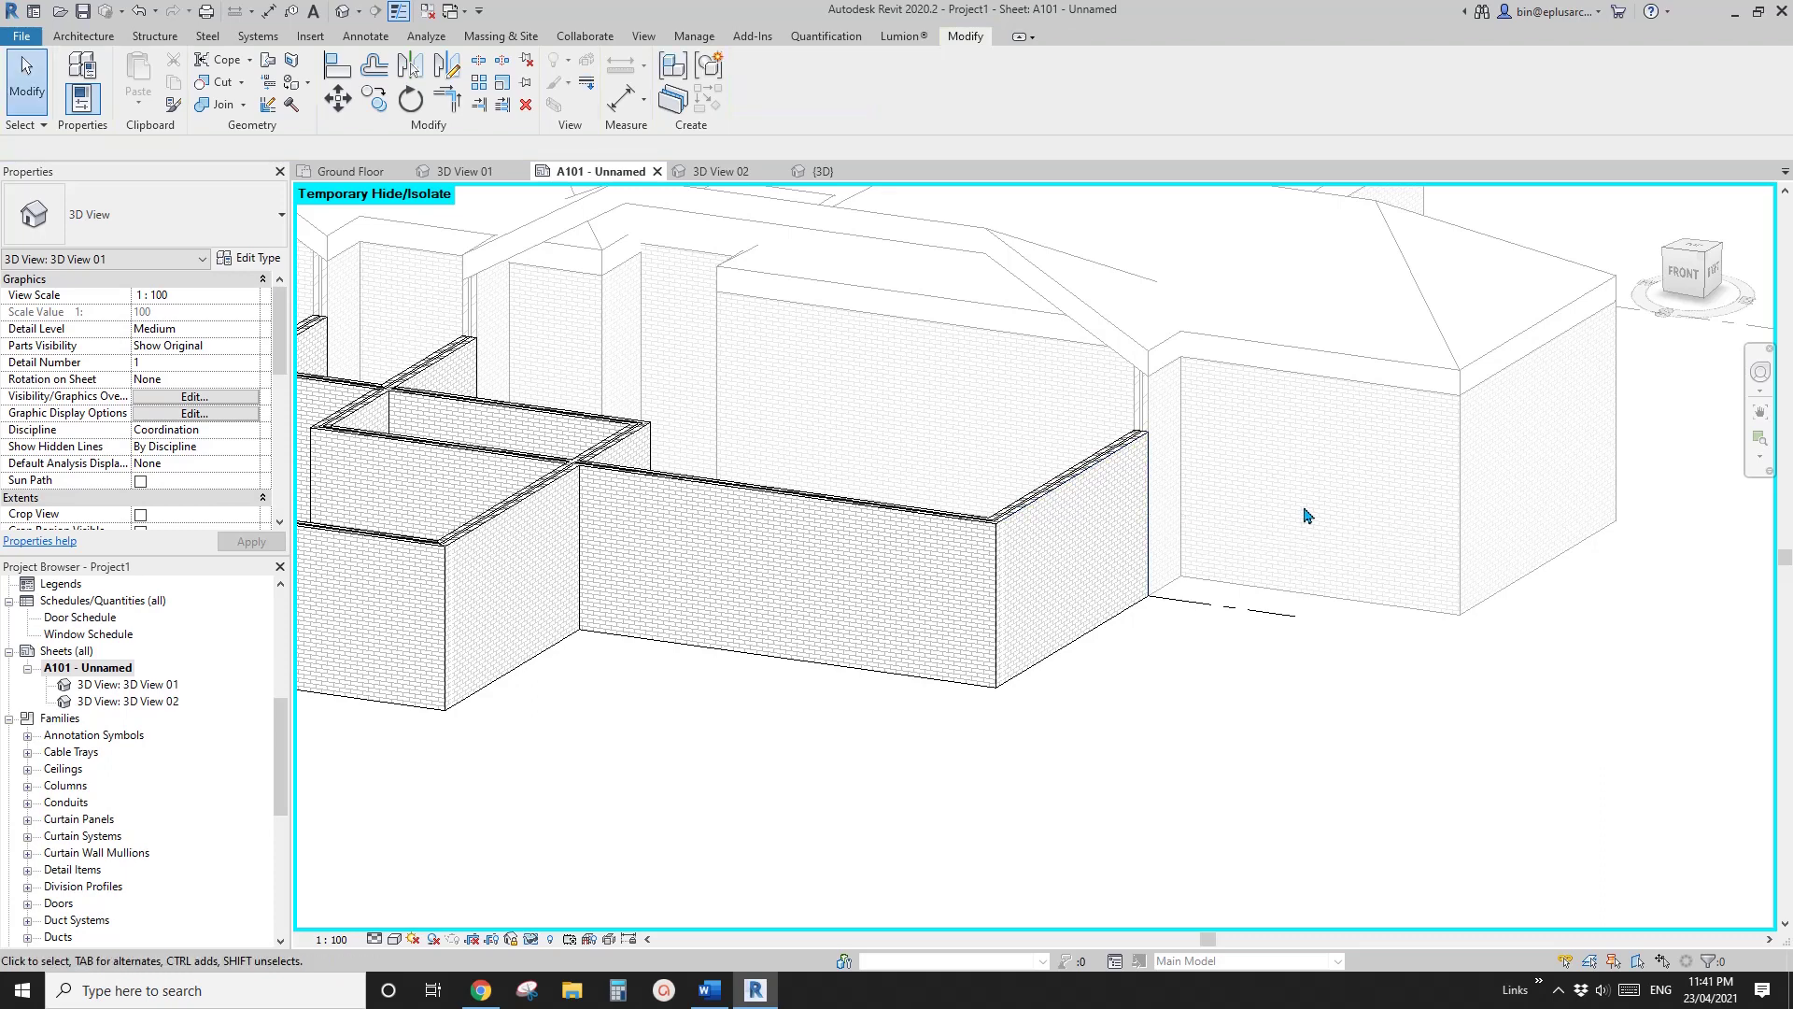
scroll(1305, 516, down, 4)
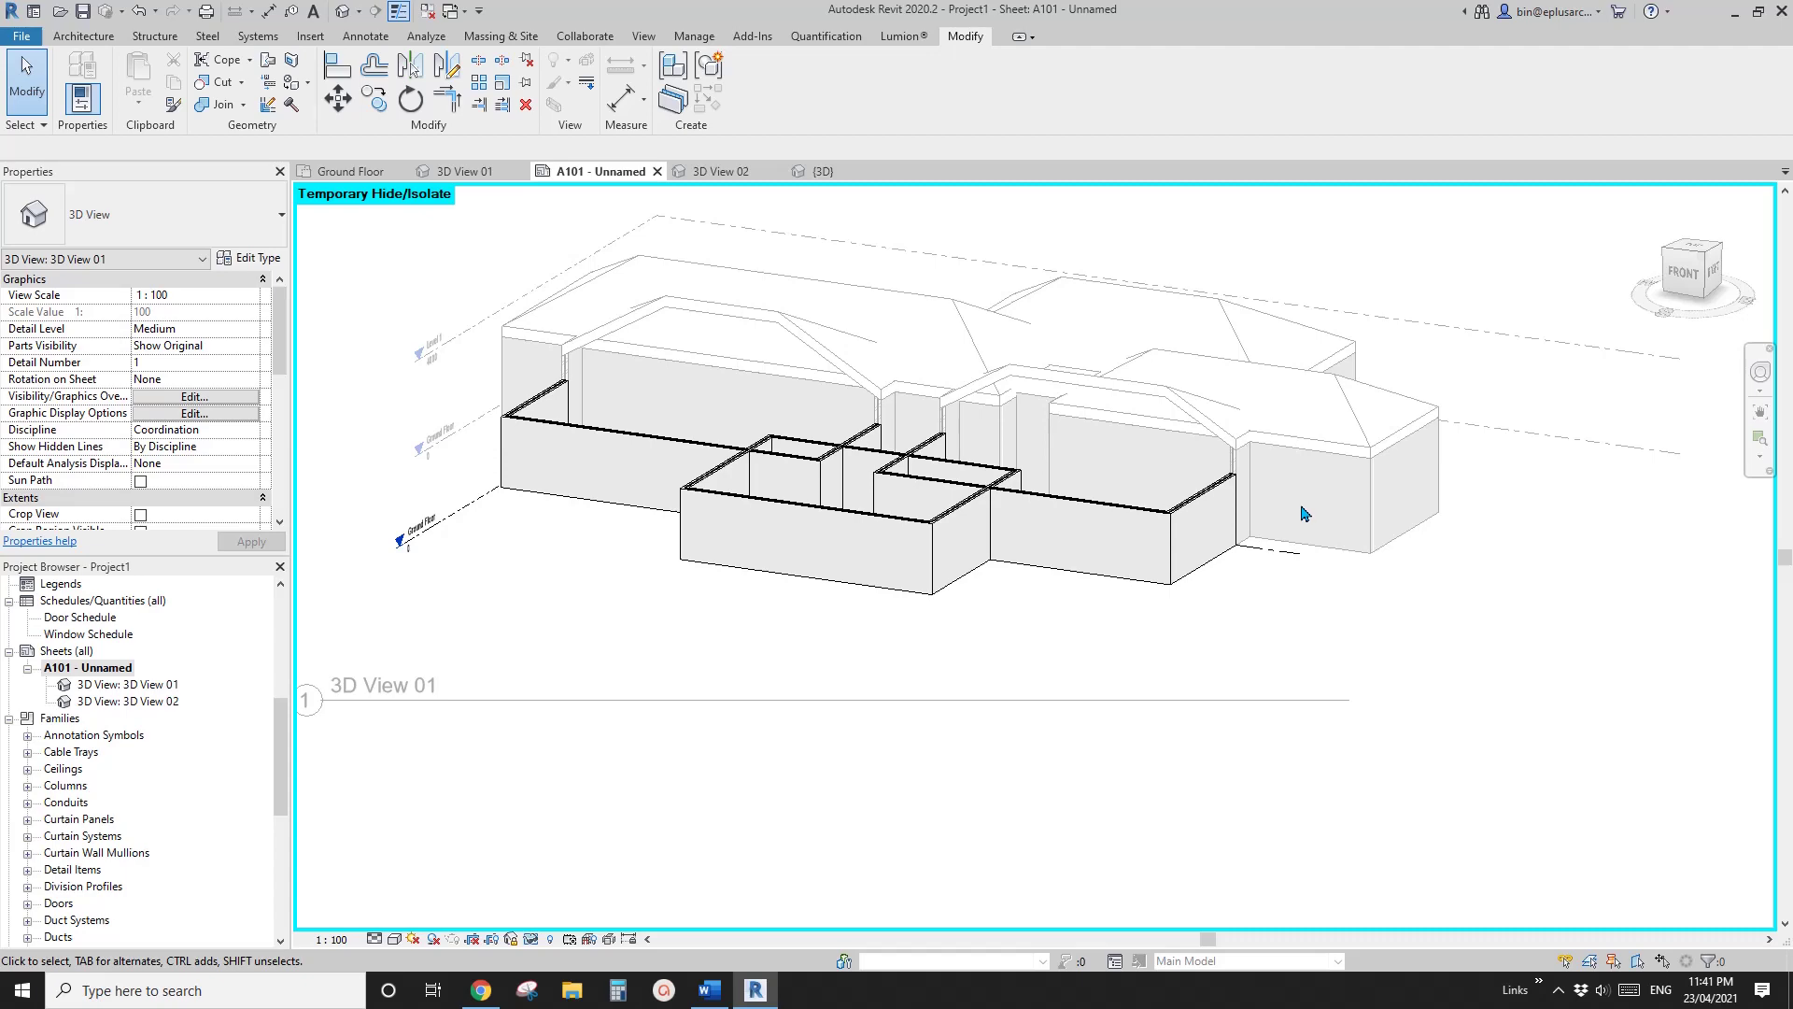
right_click(1476, 282)
click(1496, 377)
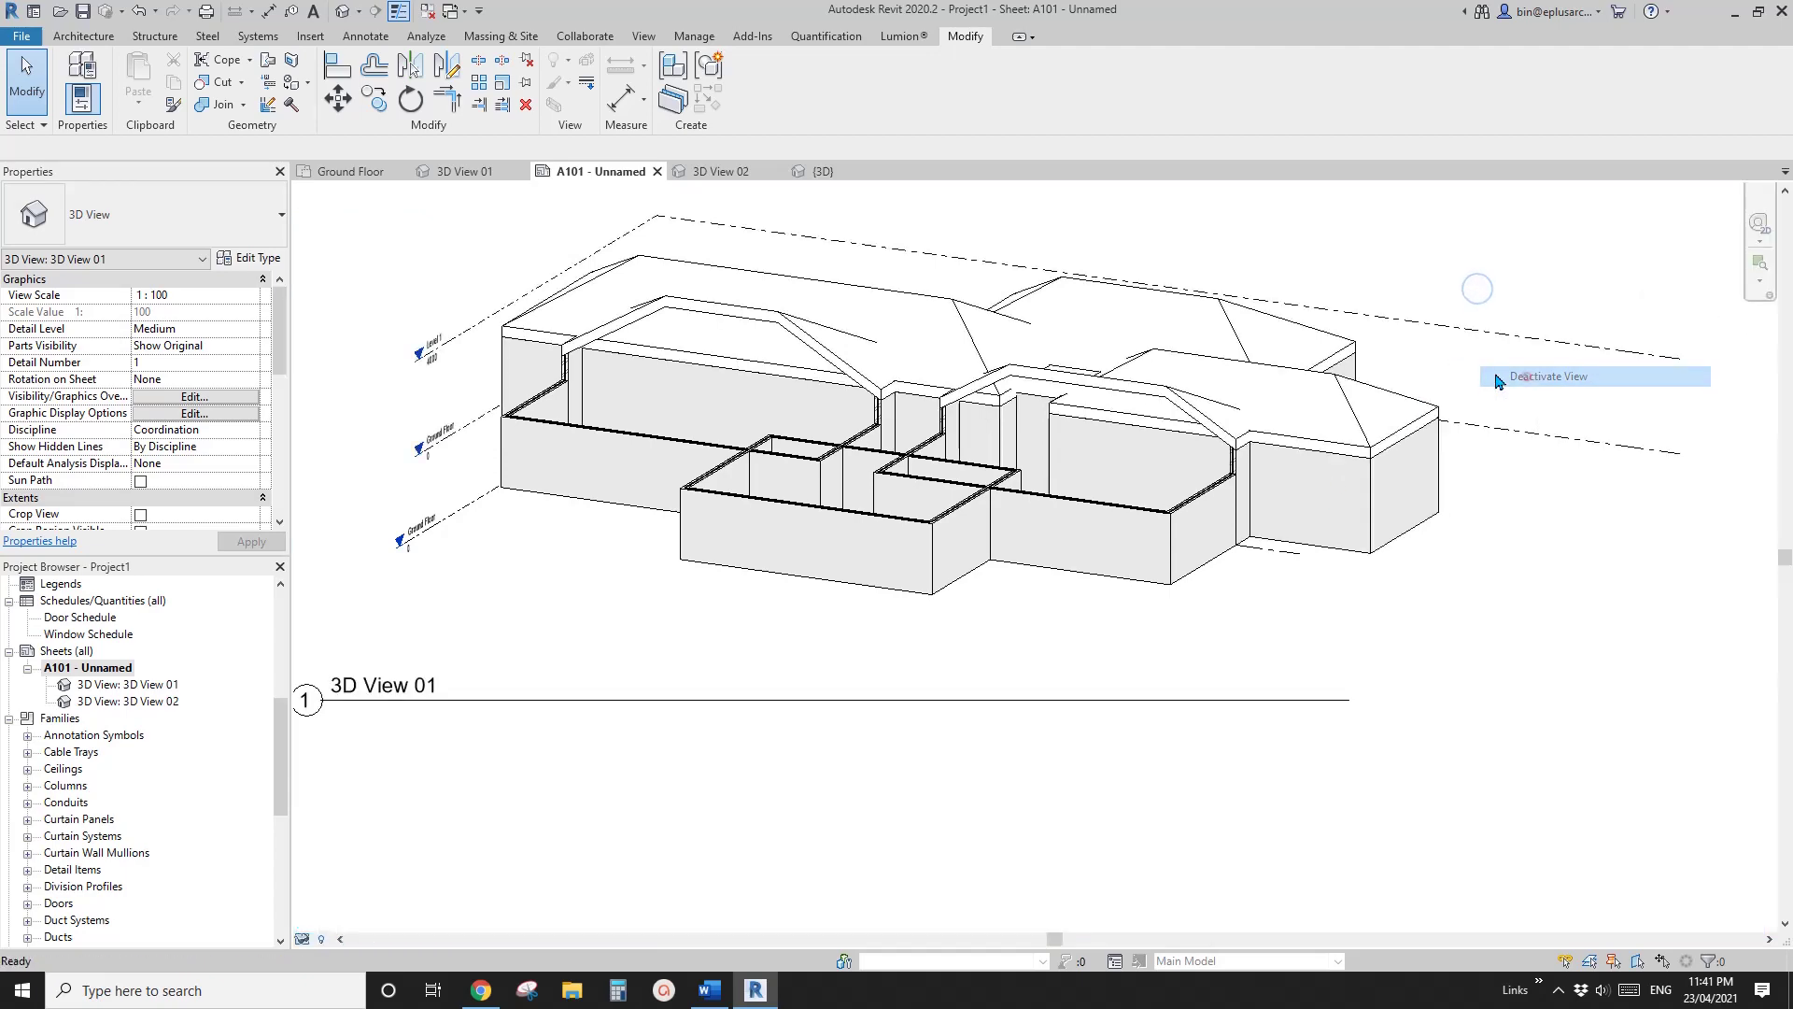
Activate the 3D View 01 viewport on the sheet for editing at the eastern wall end
scroll(1291, 375, up, 1)
middle_drag(1233, 380, 1216, 450)
scroll(1218, 670, up, 4)
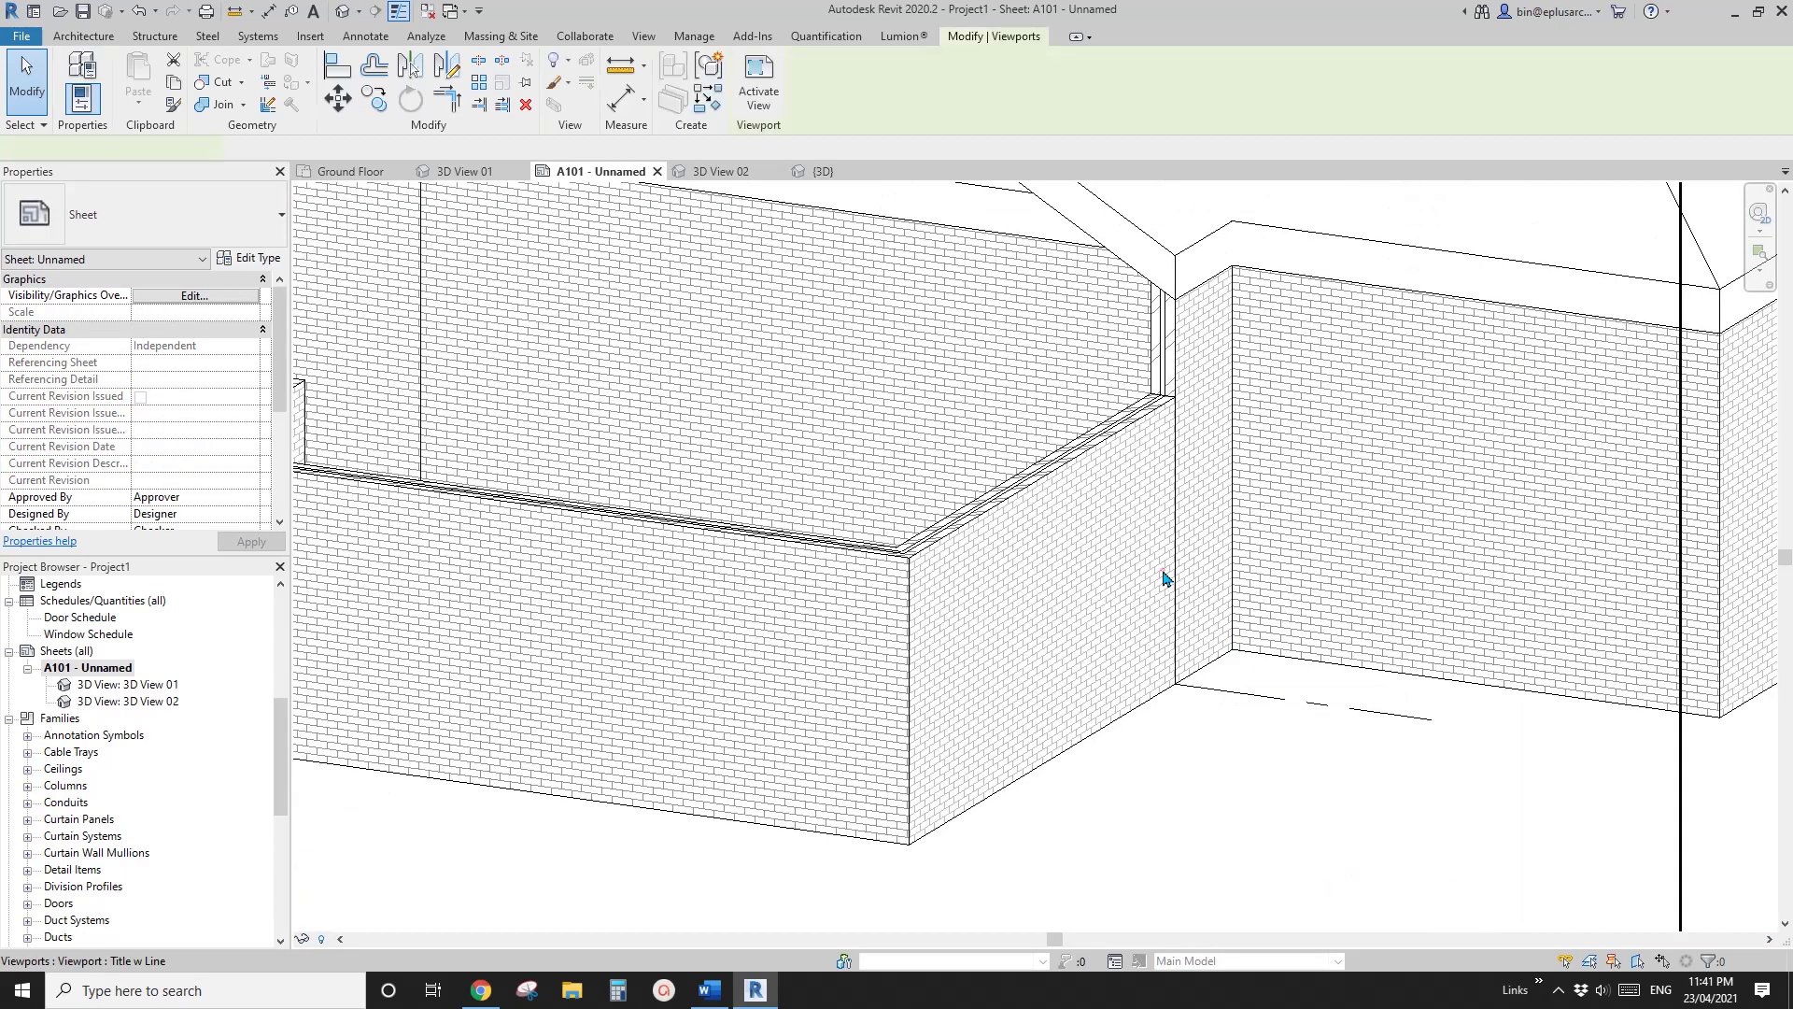
double_click(1166, 572)
middle_drag(1115, 579, 1112, 548)
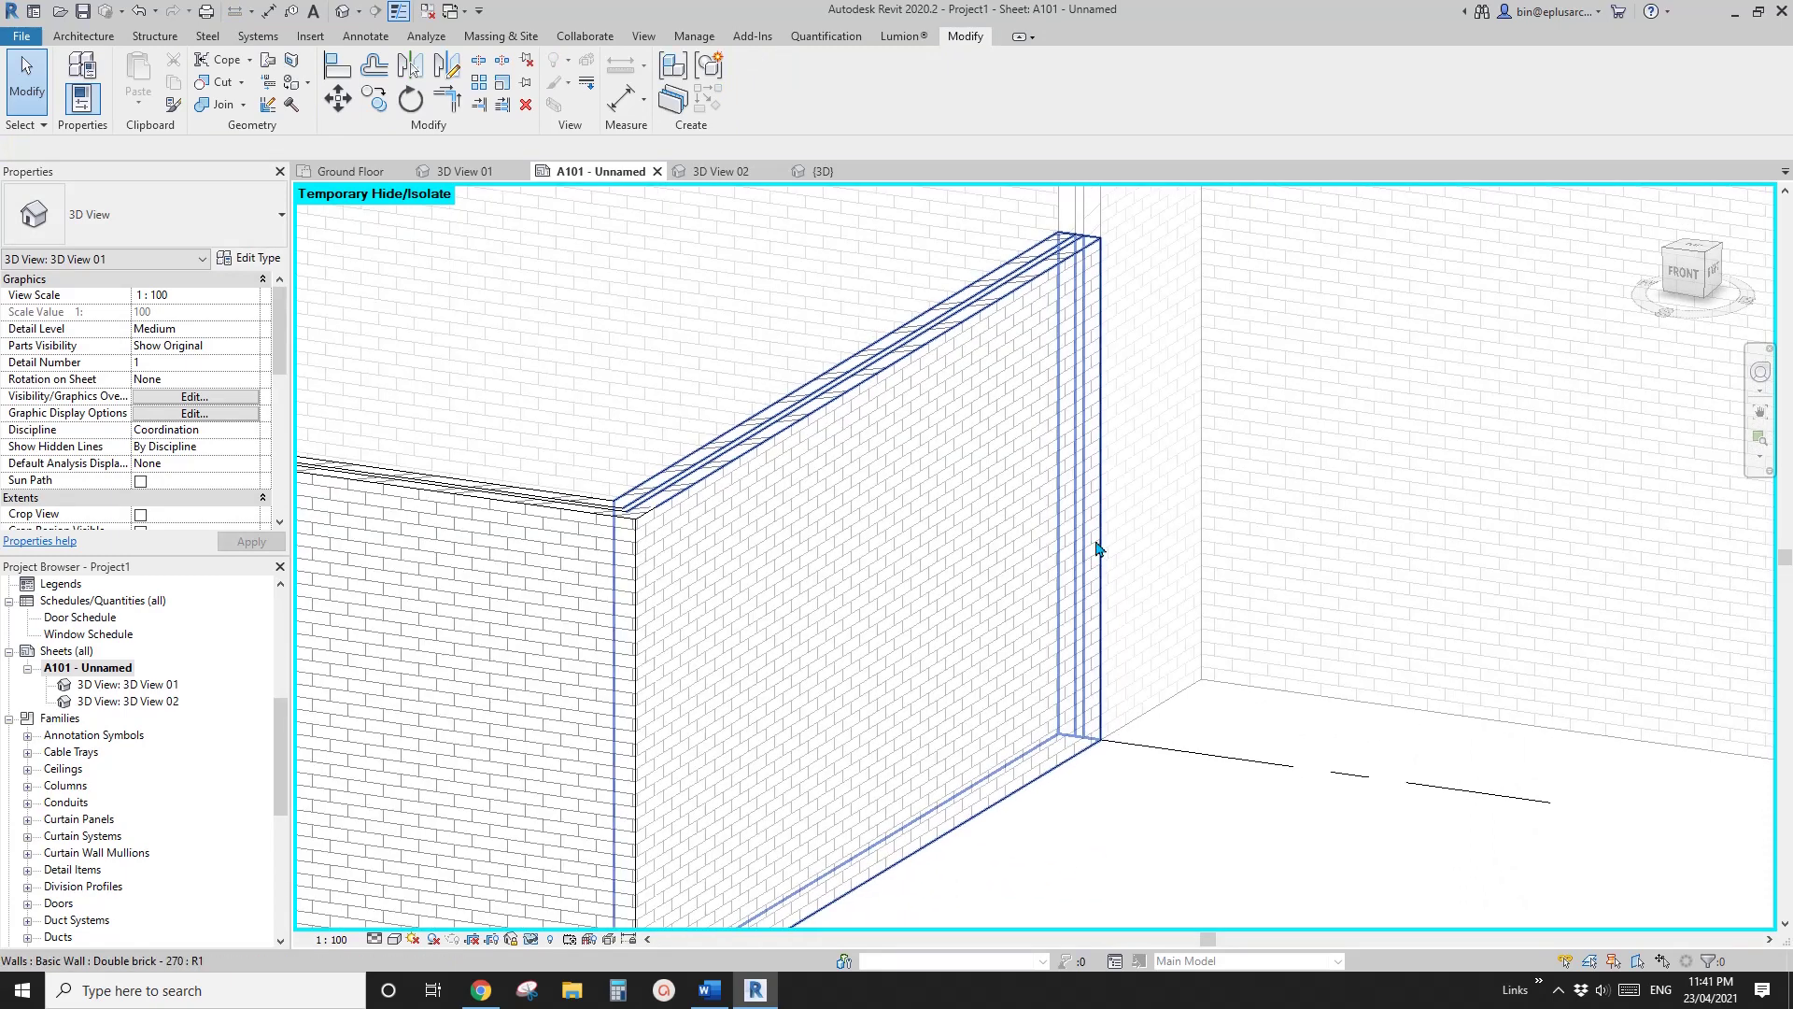
Apply the <Invisible lines> style with Linework to the front cut edge of the double brick wall at its eastern end
click(595, 93)
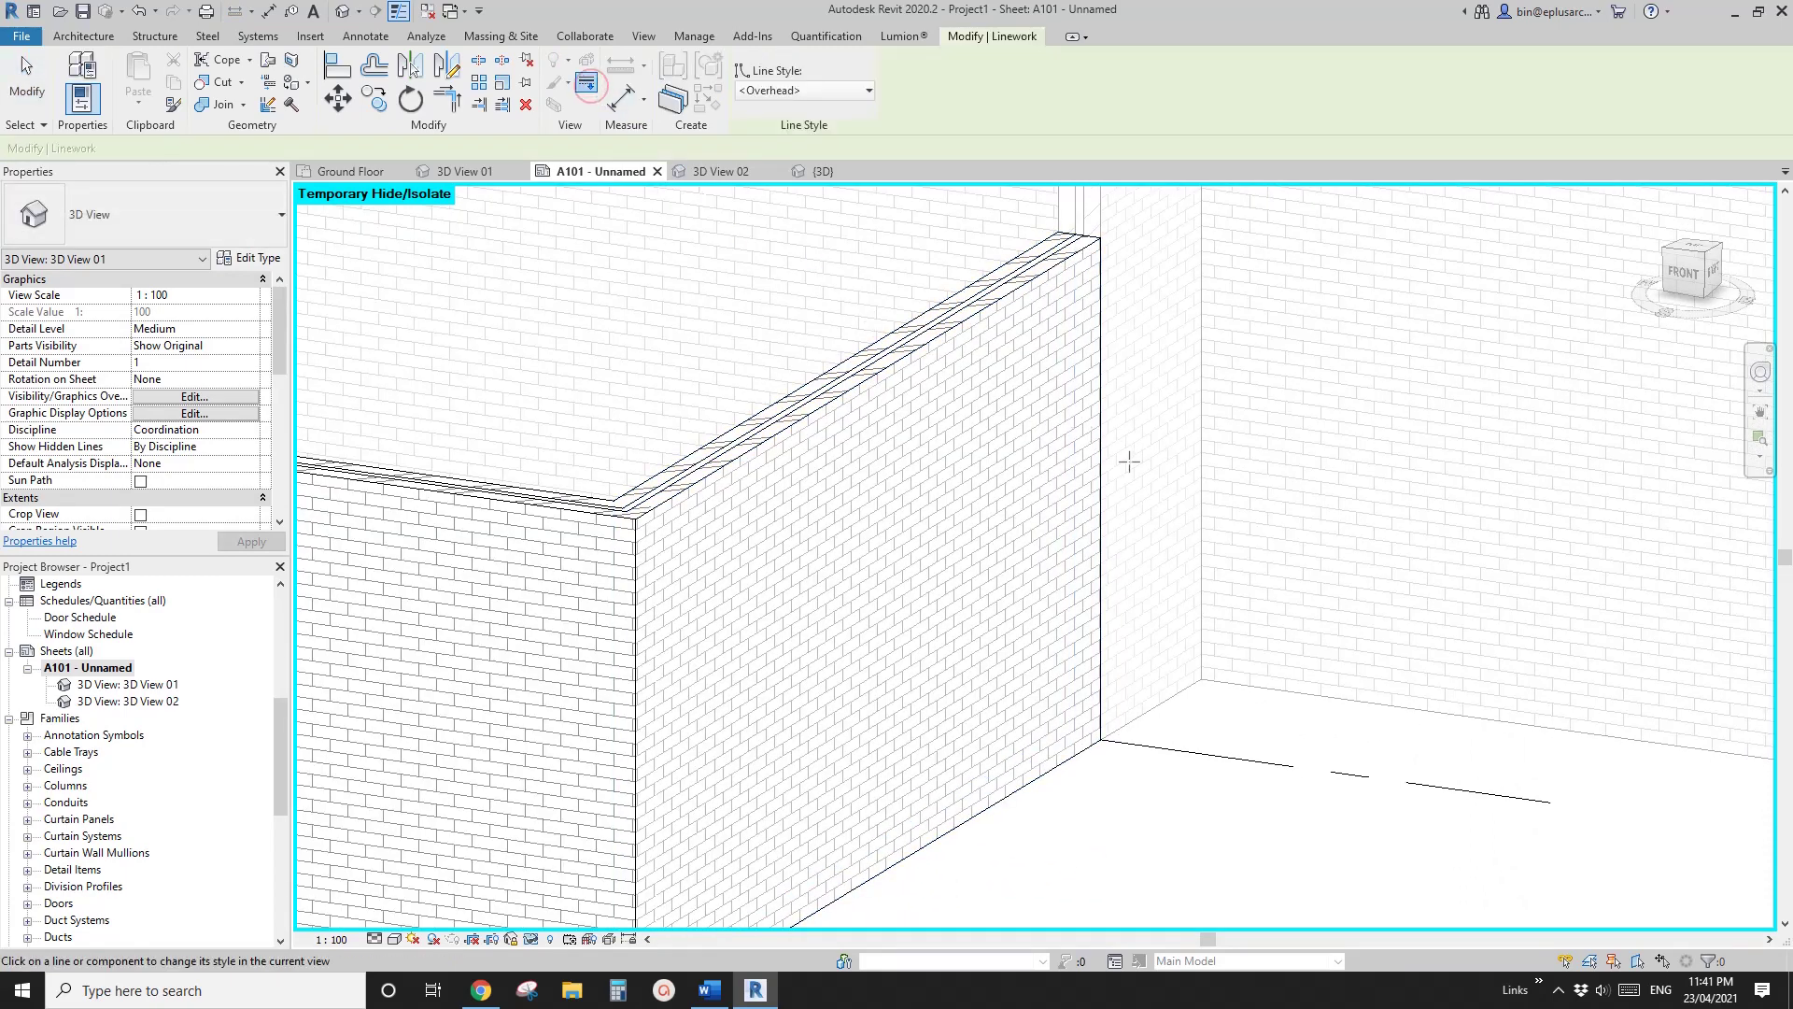
click(858, 90)
click(785, 168)
middle_drag(874, 409, 857, 501)
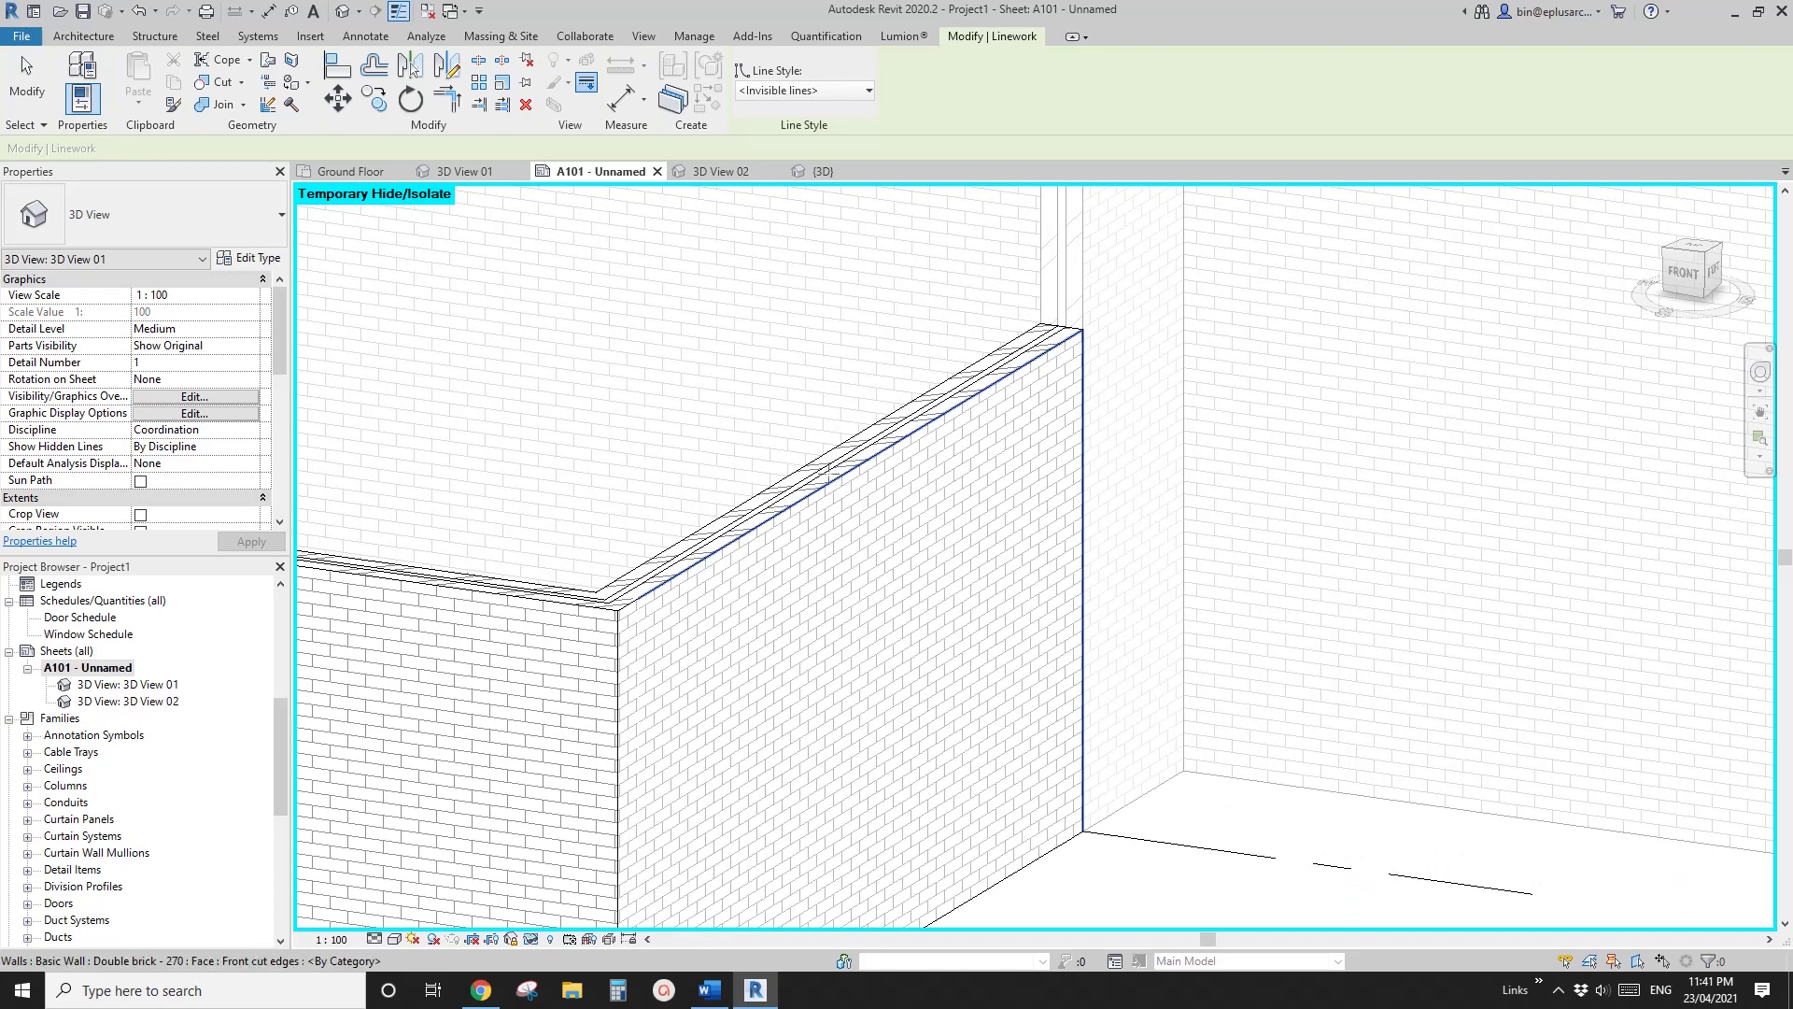
scroll(764, 517, up, 1)
scroll(854, 446, down, 3)
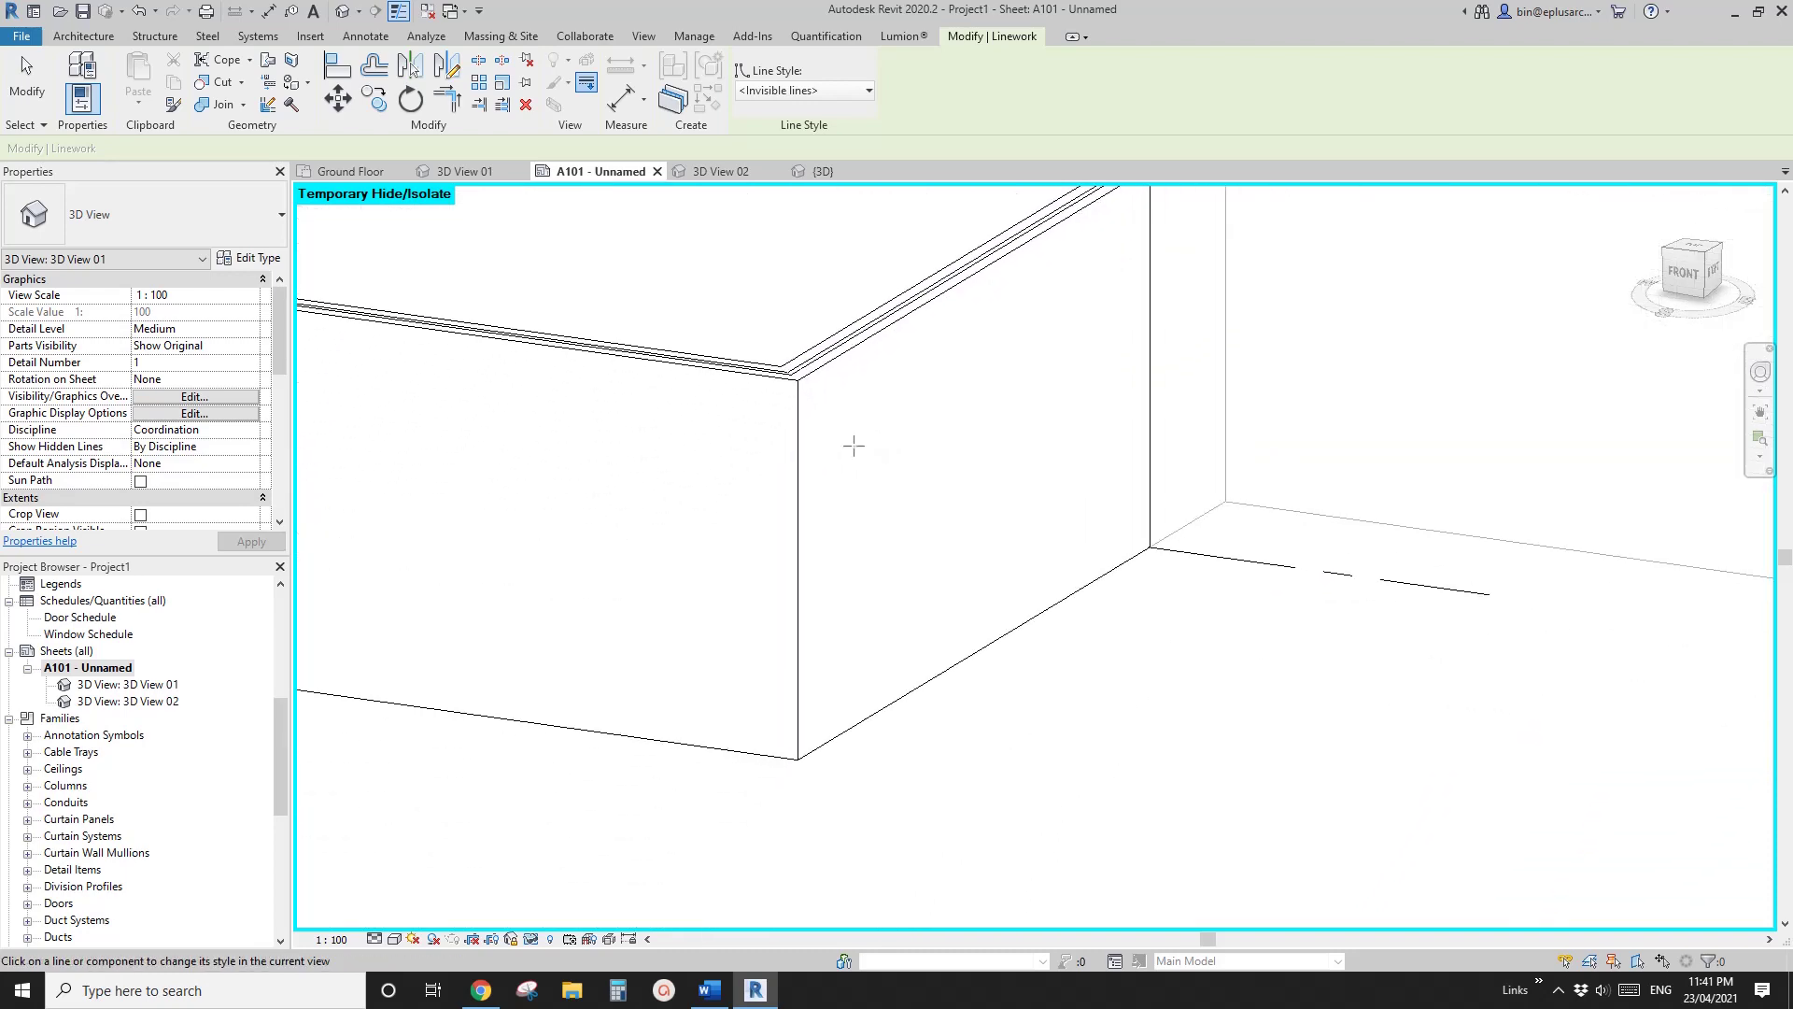
scroll(853, 446, down, 3)
middle_drag(1019, 434, 909, 541)
scroll(909, 540, up, 4)
middle_drag(993, 464, 963, 510)
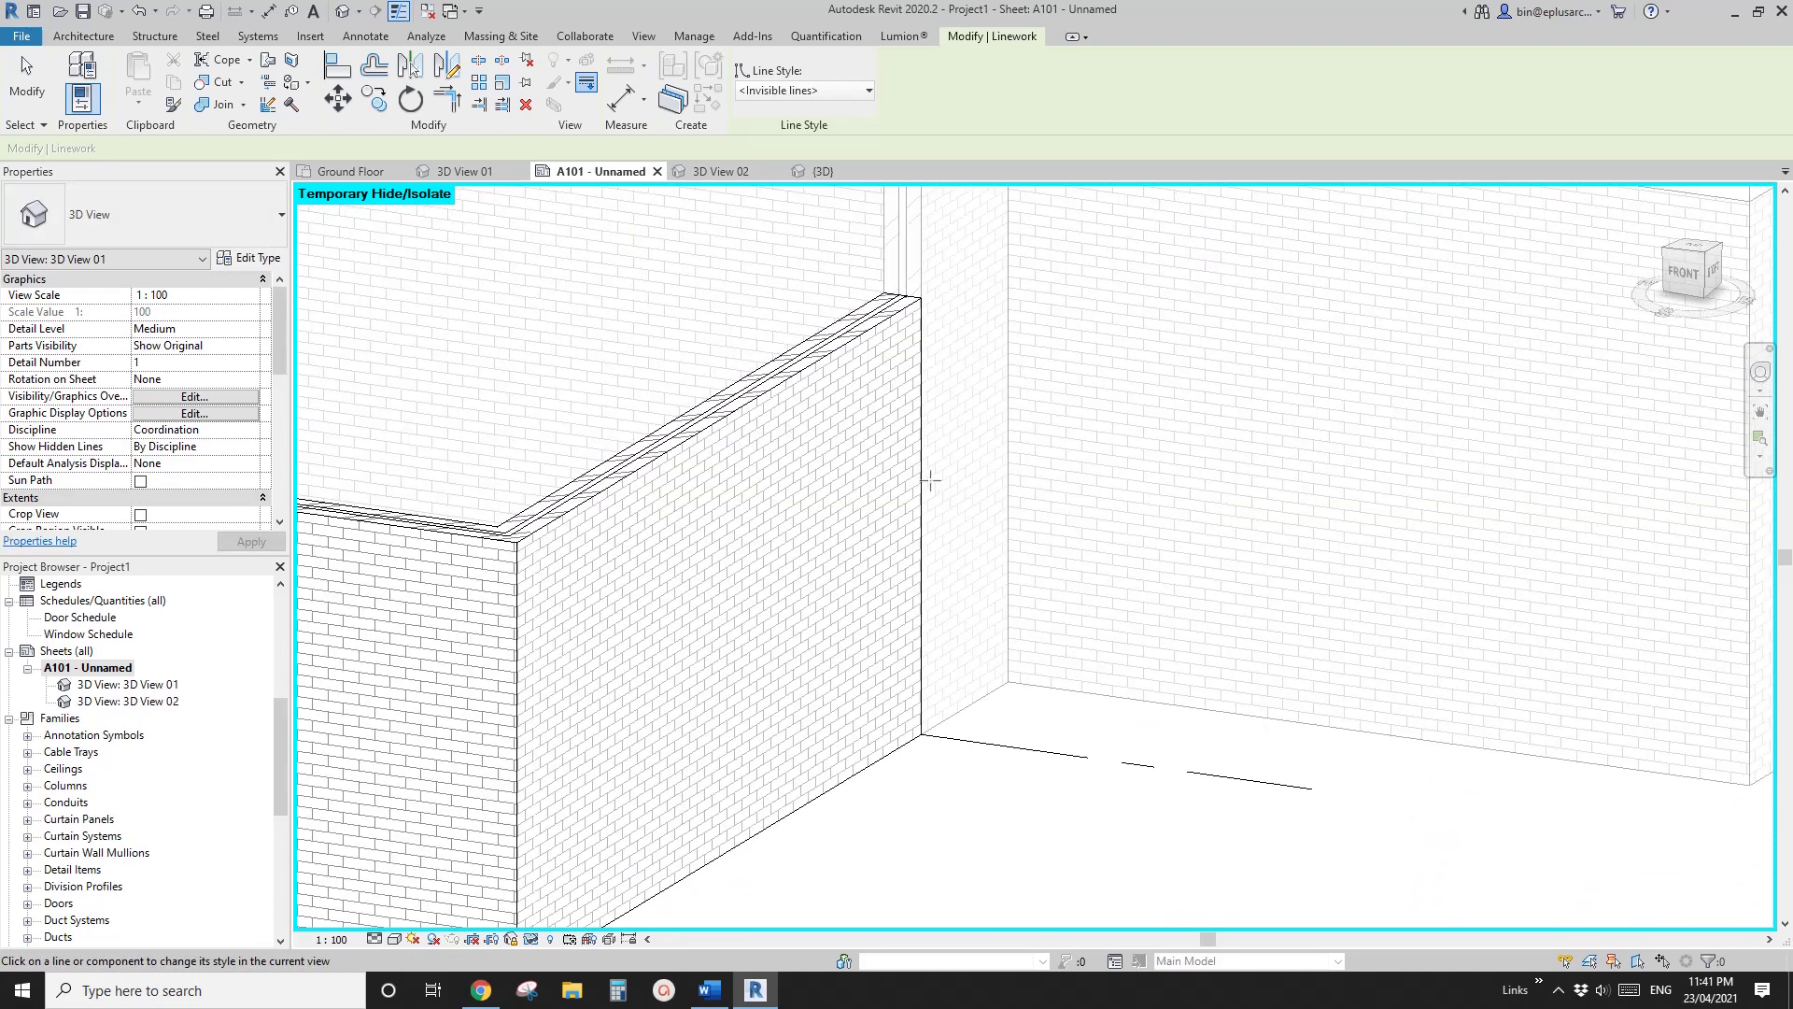
click(922, 474)
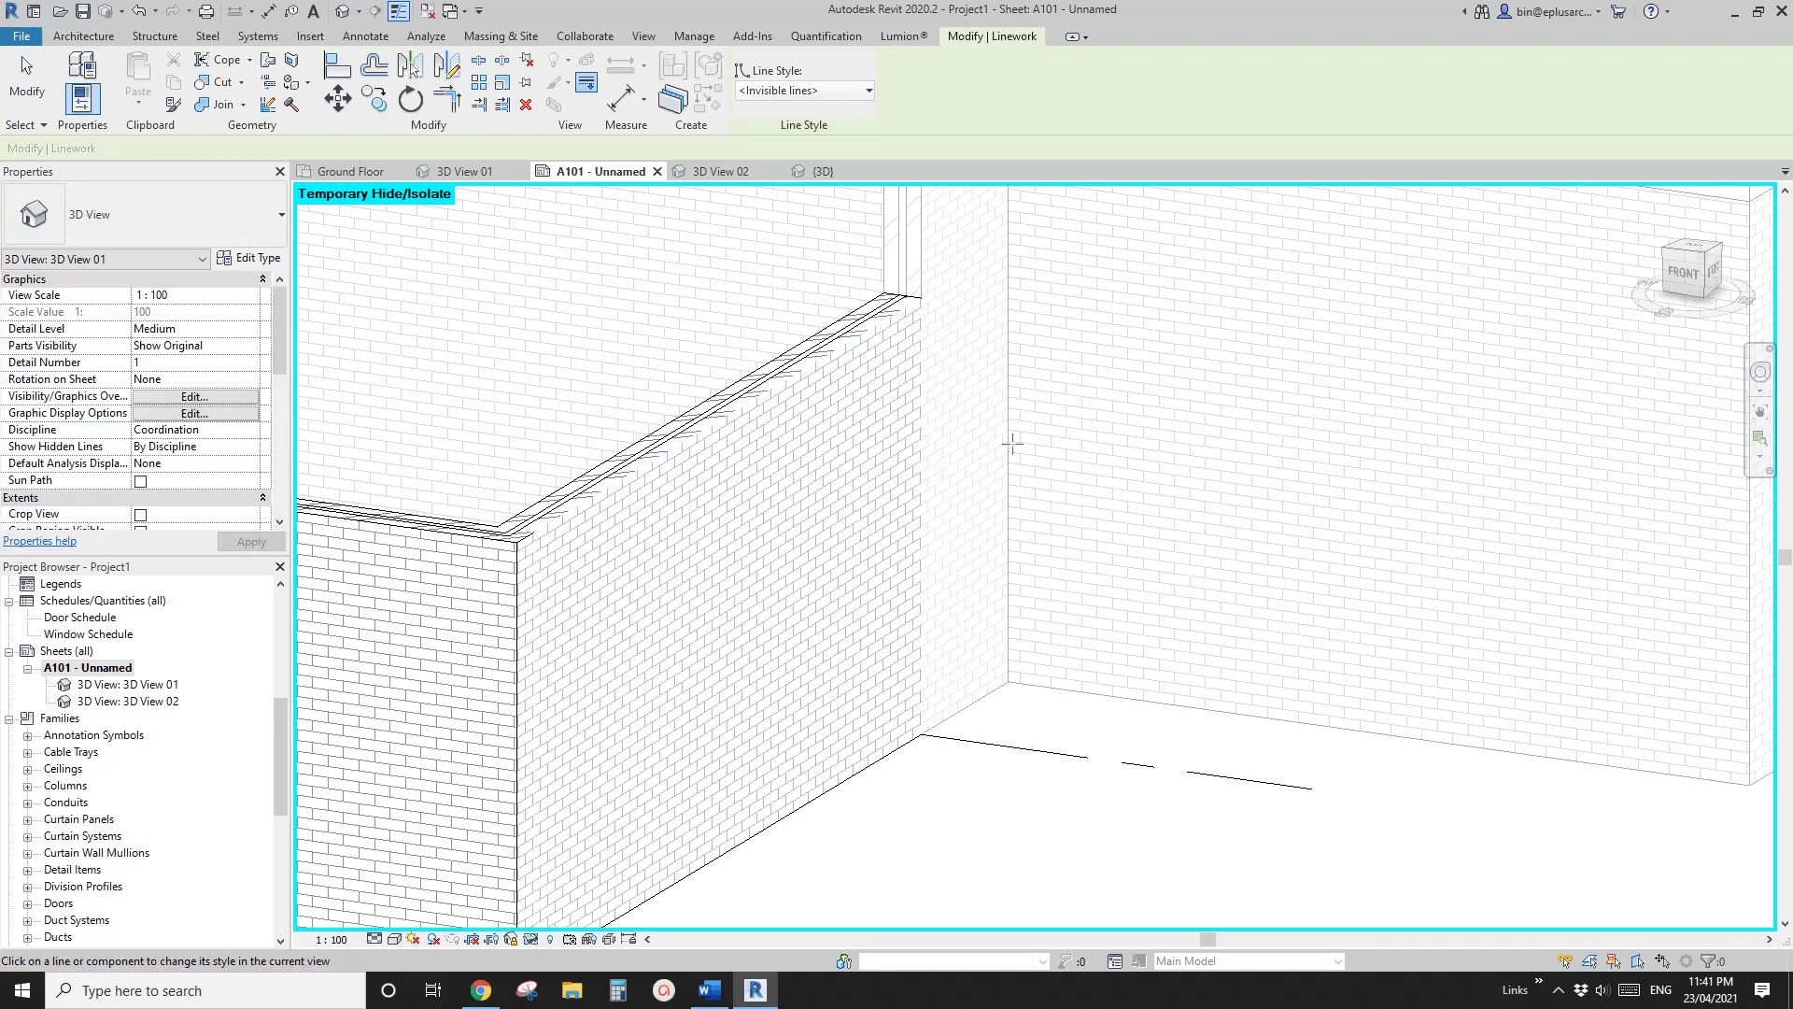
scroll(1004, 453, down, 5)
key(Escape)
Check the restyled wall edge in 3D View 01 and deactivate the view
scroll(982, 468, up, 4)
middle_drag(984, 470, 988, 488)
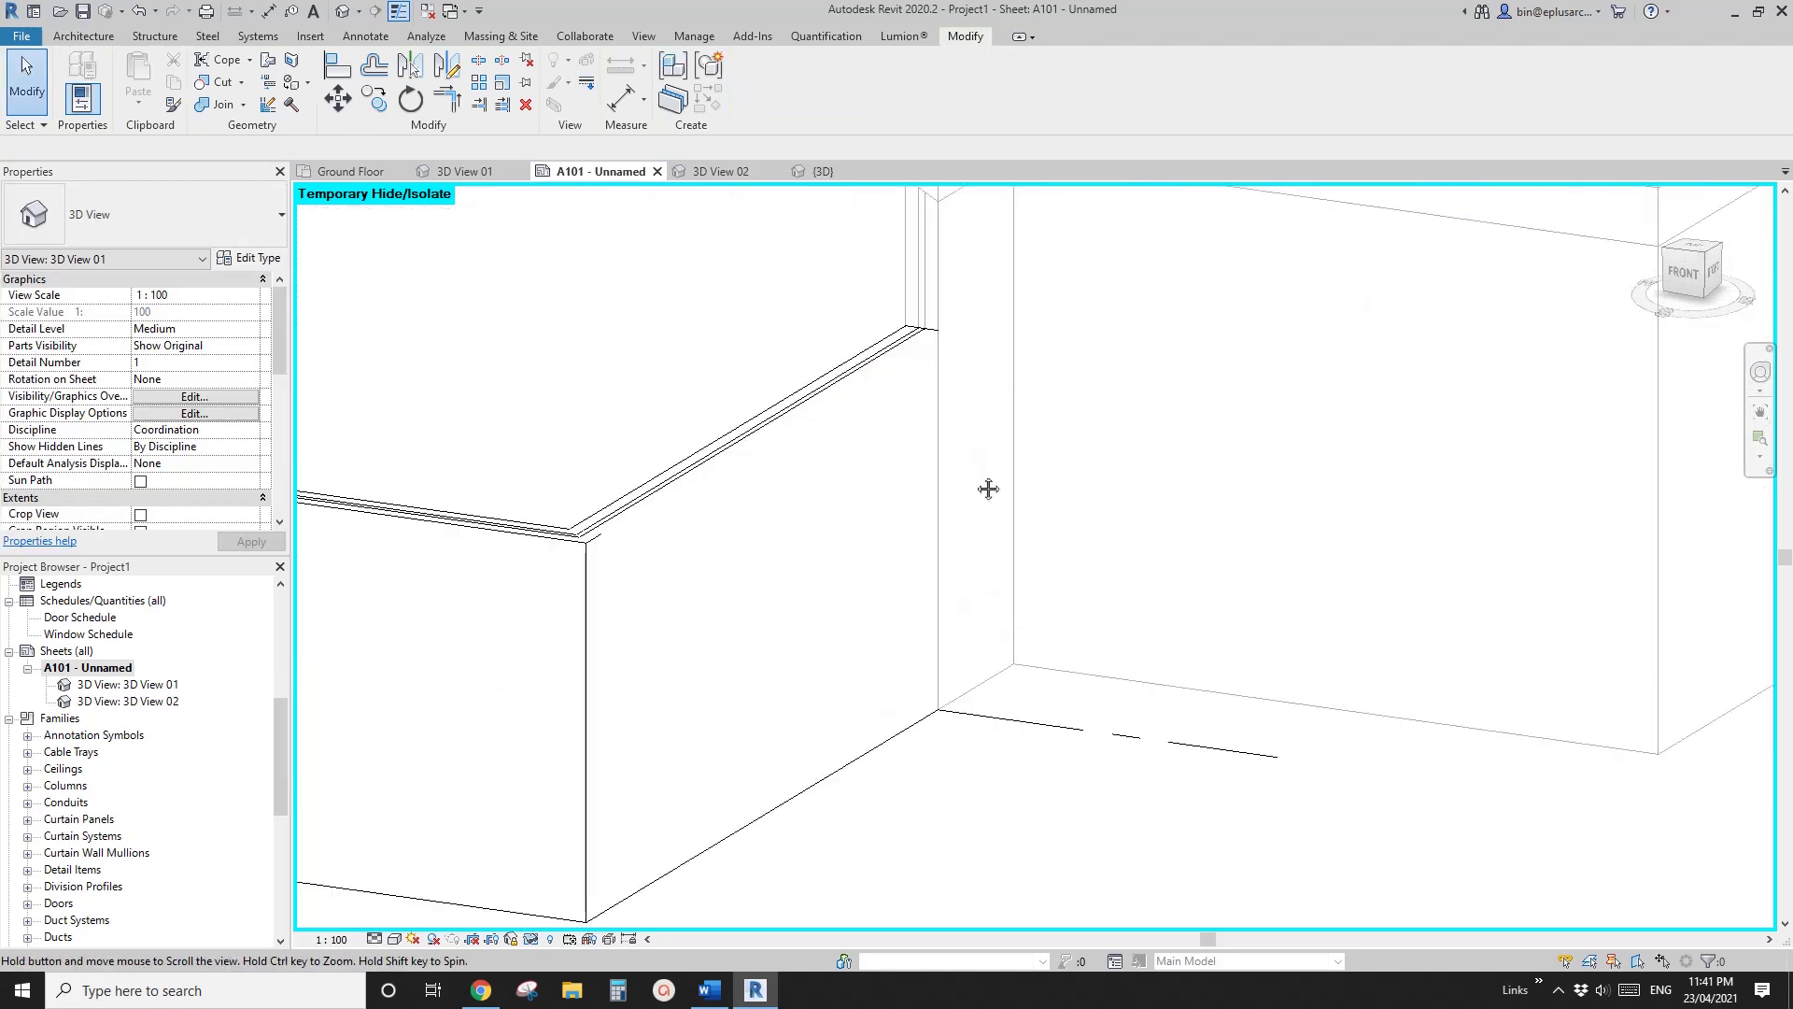
scroll(981, 484, down, 2)
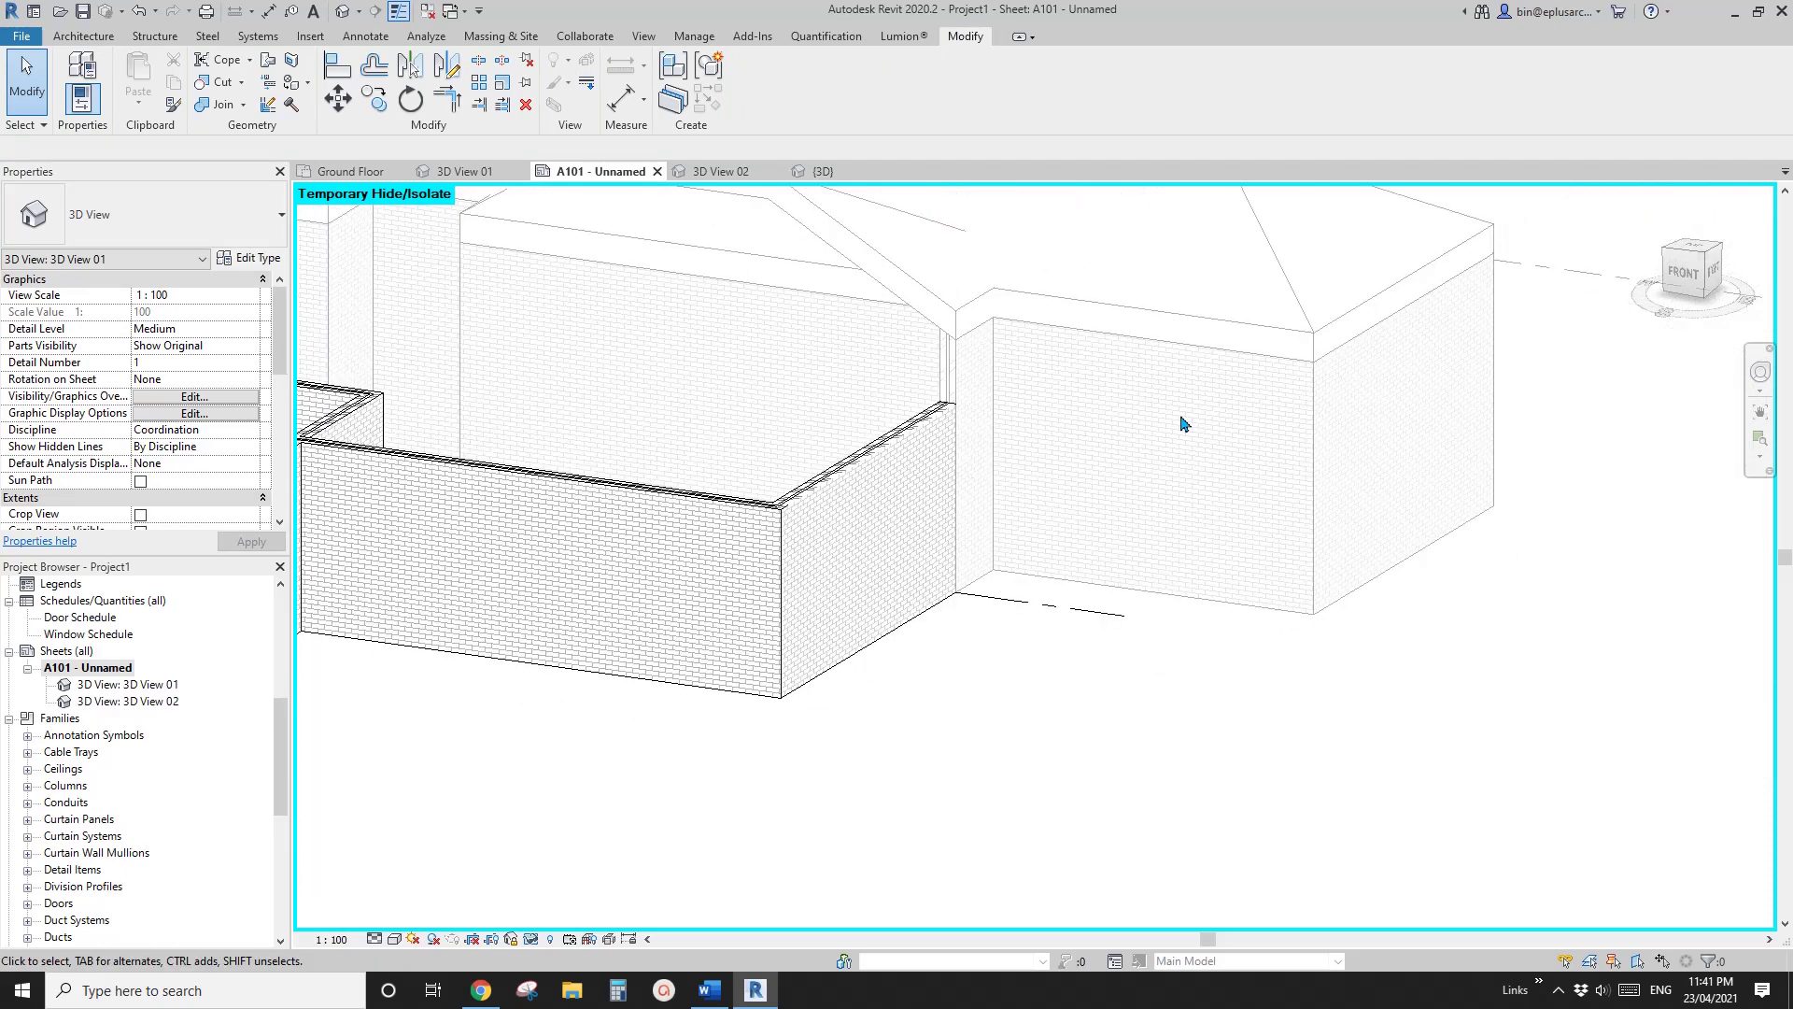
right_click(1184, 320)
click(1266, 397)
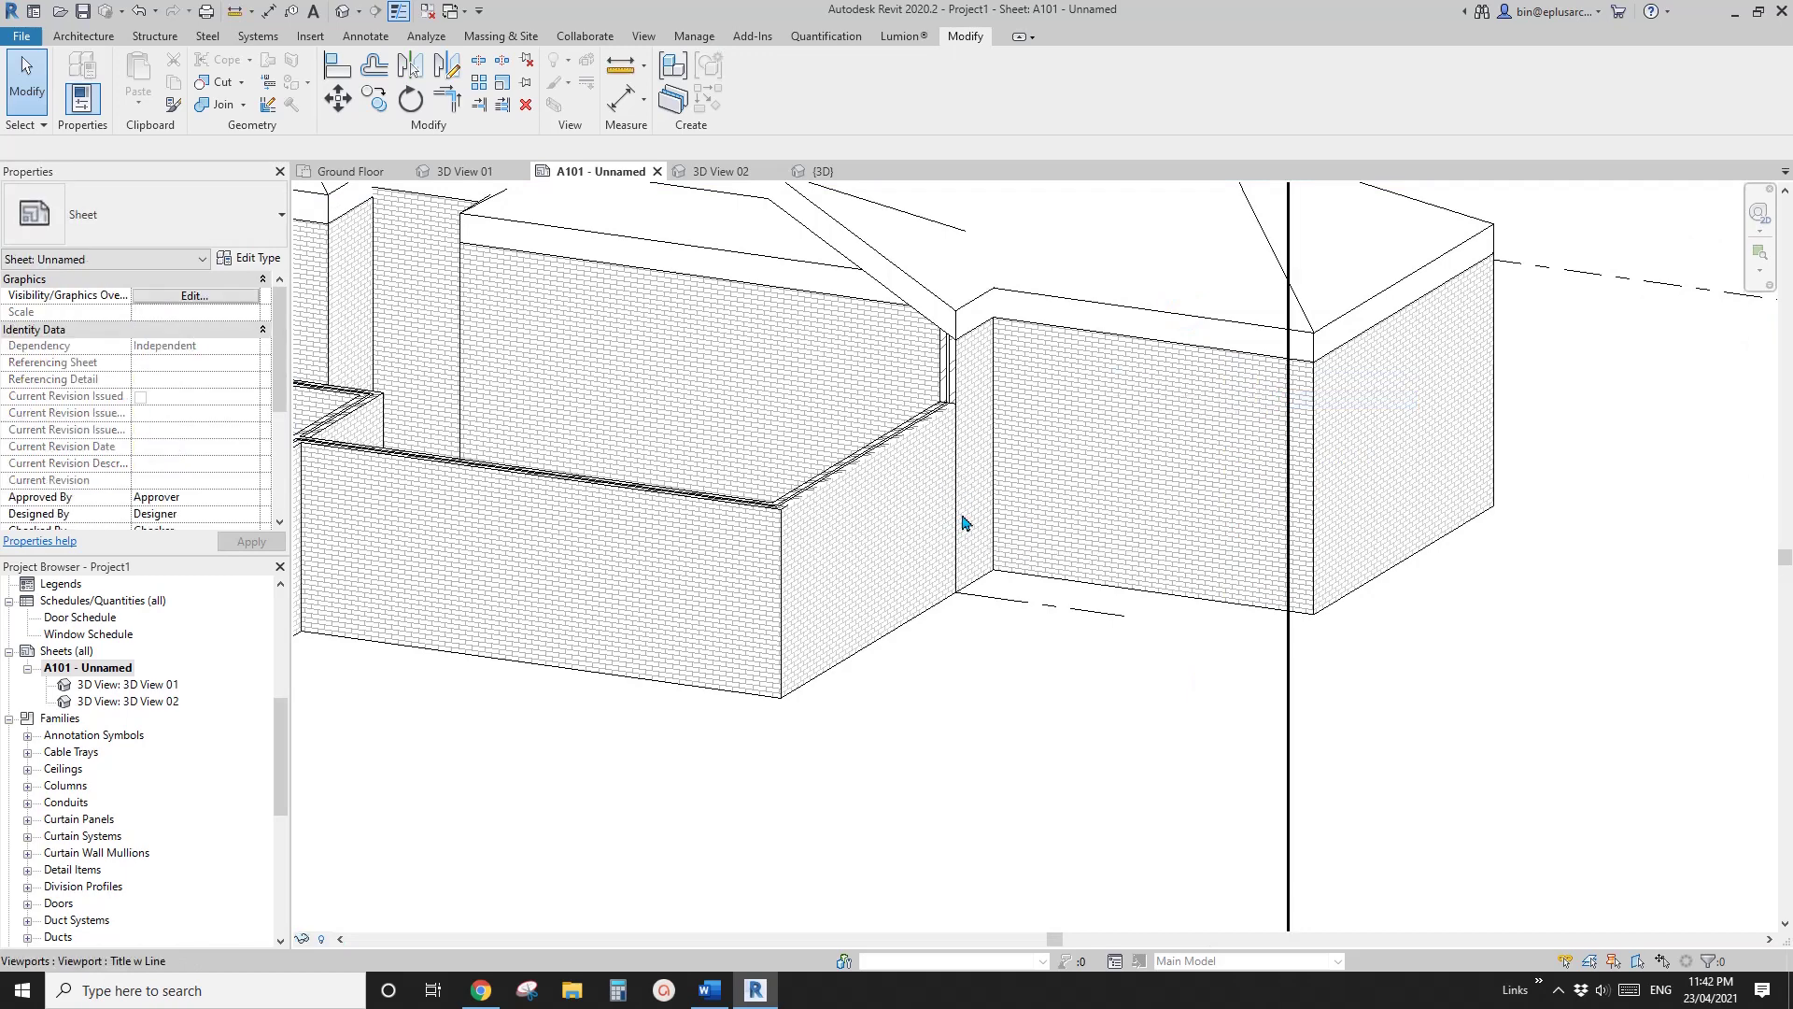
Examine the combined cutaway of the overlaid views on sheet A101, from the eastern wall joint to the whole drawing
scroll(965, 523, down, 8)
scroll(1092, 553, up, 4)
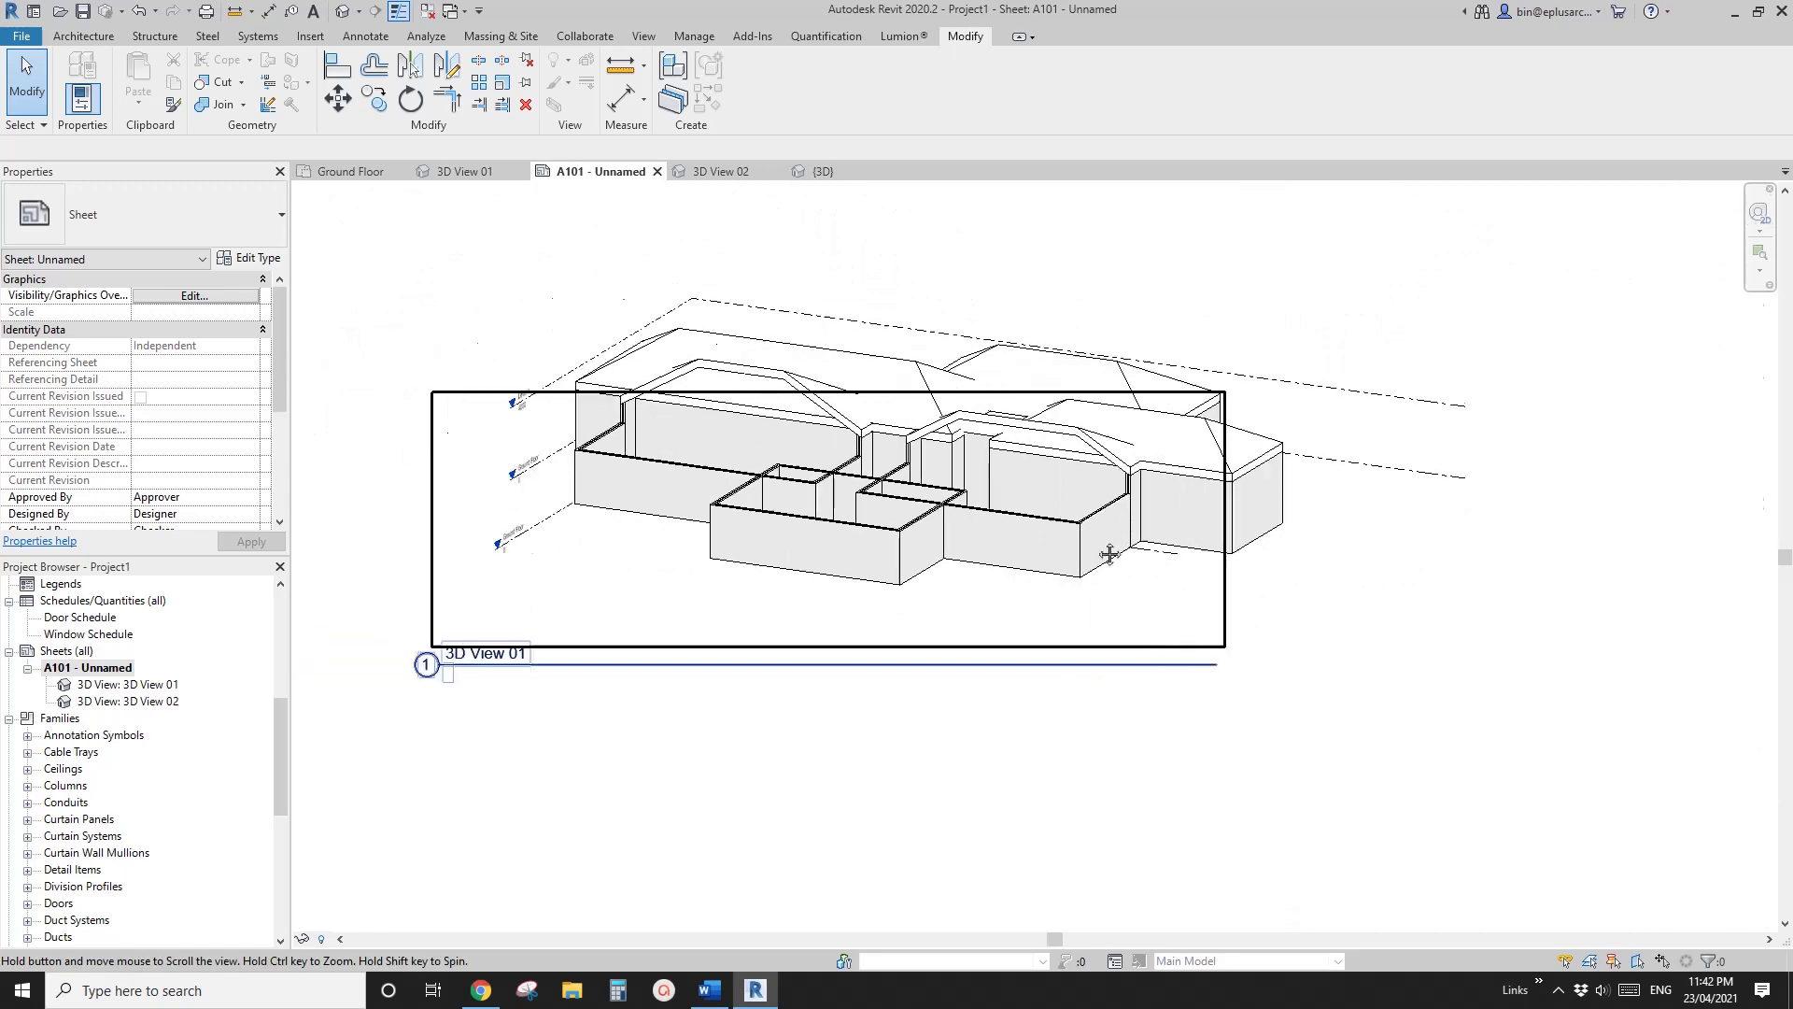
click(1503, 303)
middle_drag(1437, 405, 1397, 533)
scroll(1362, 498, down, 3)
middle_drag(1376, 430, 1352, 376)
click(1474, 665)
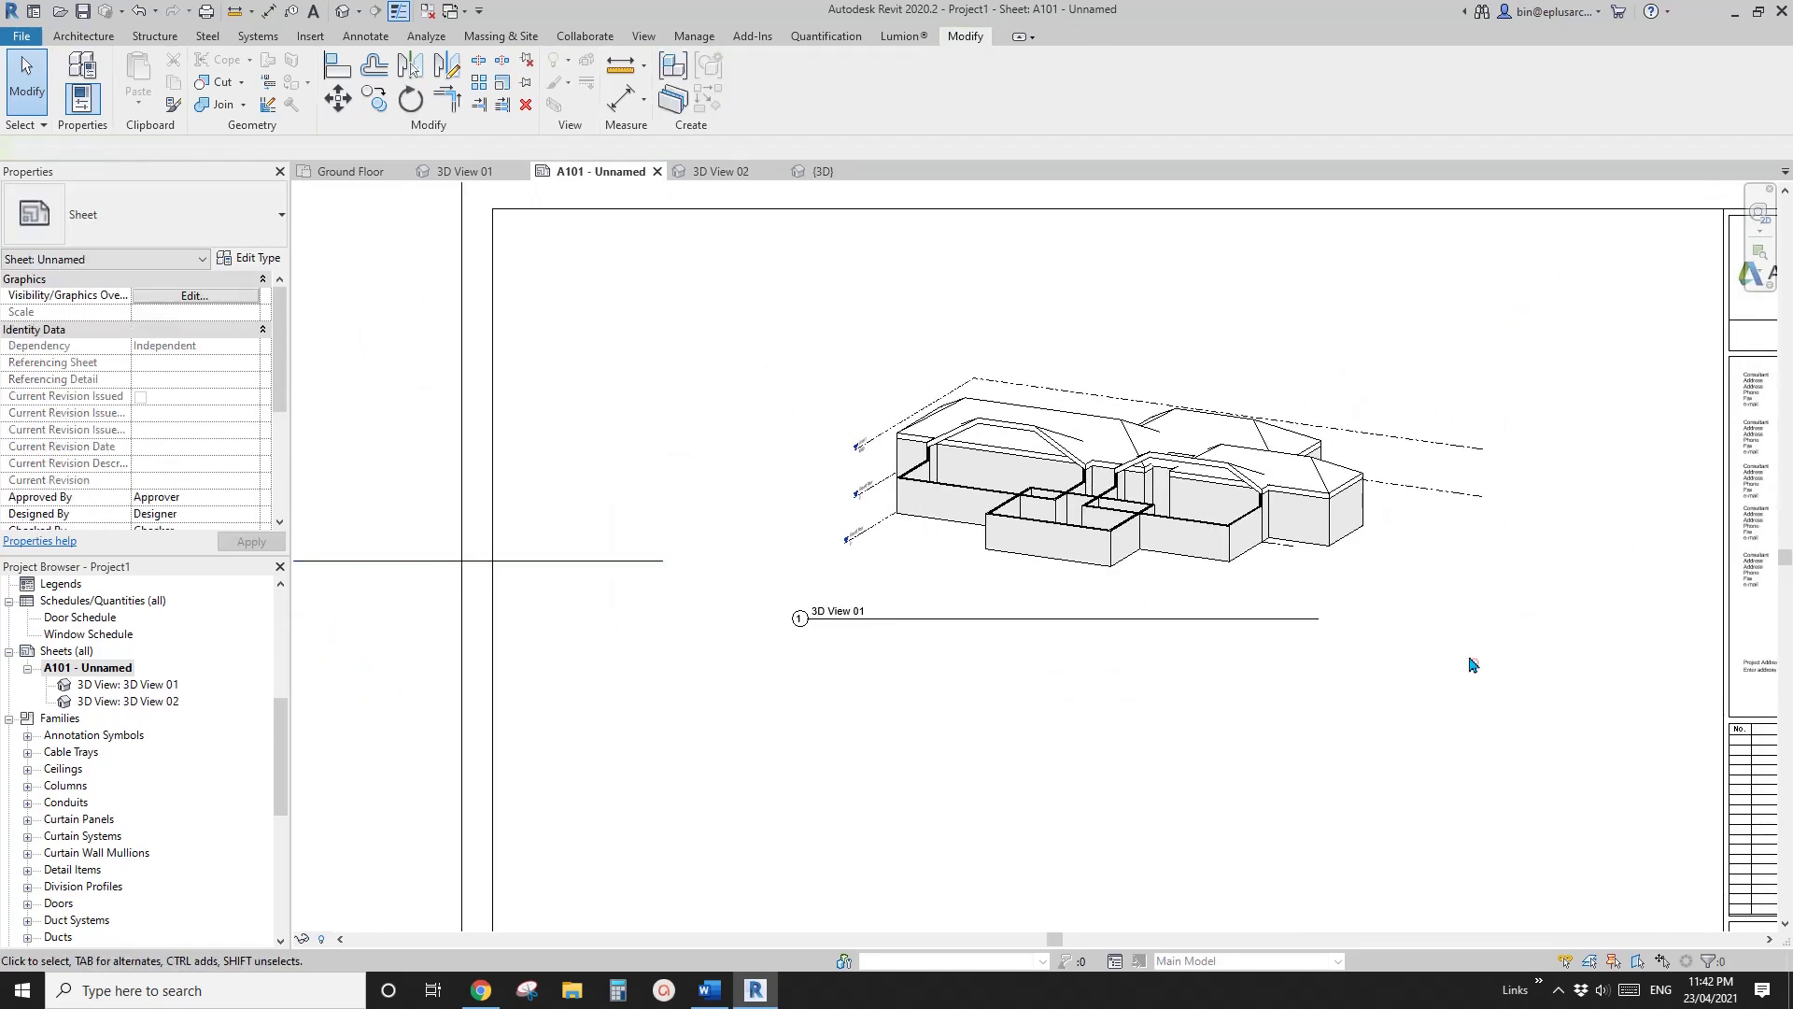
scroll(1469, 664, up, 2)
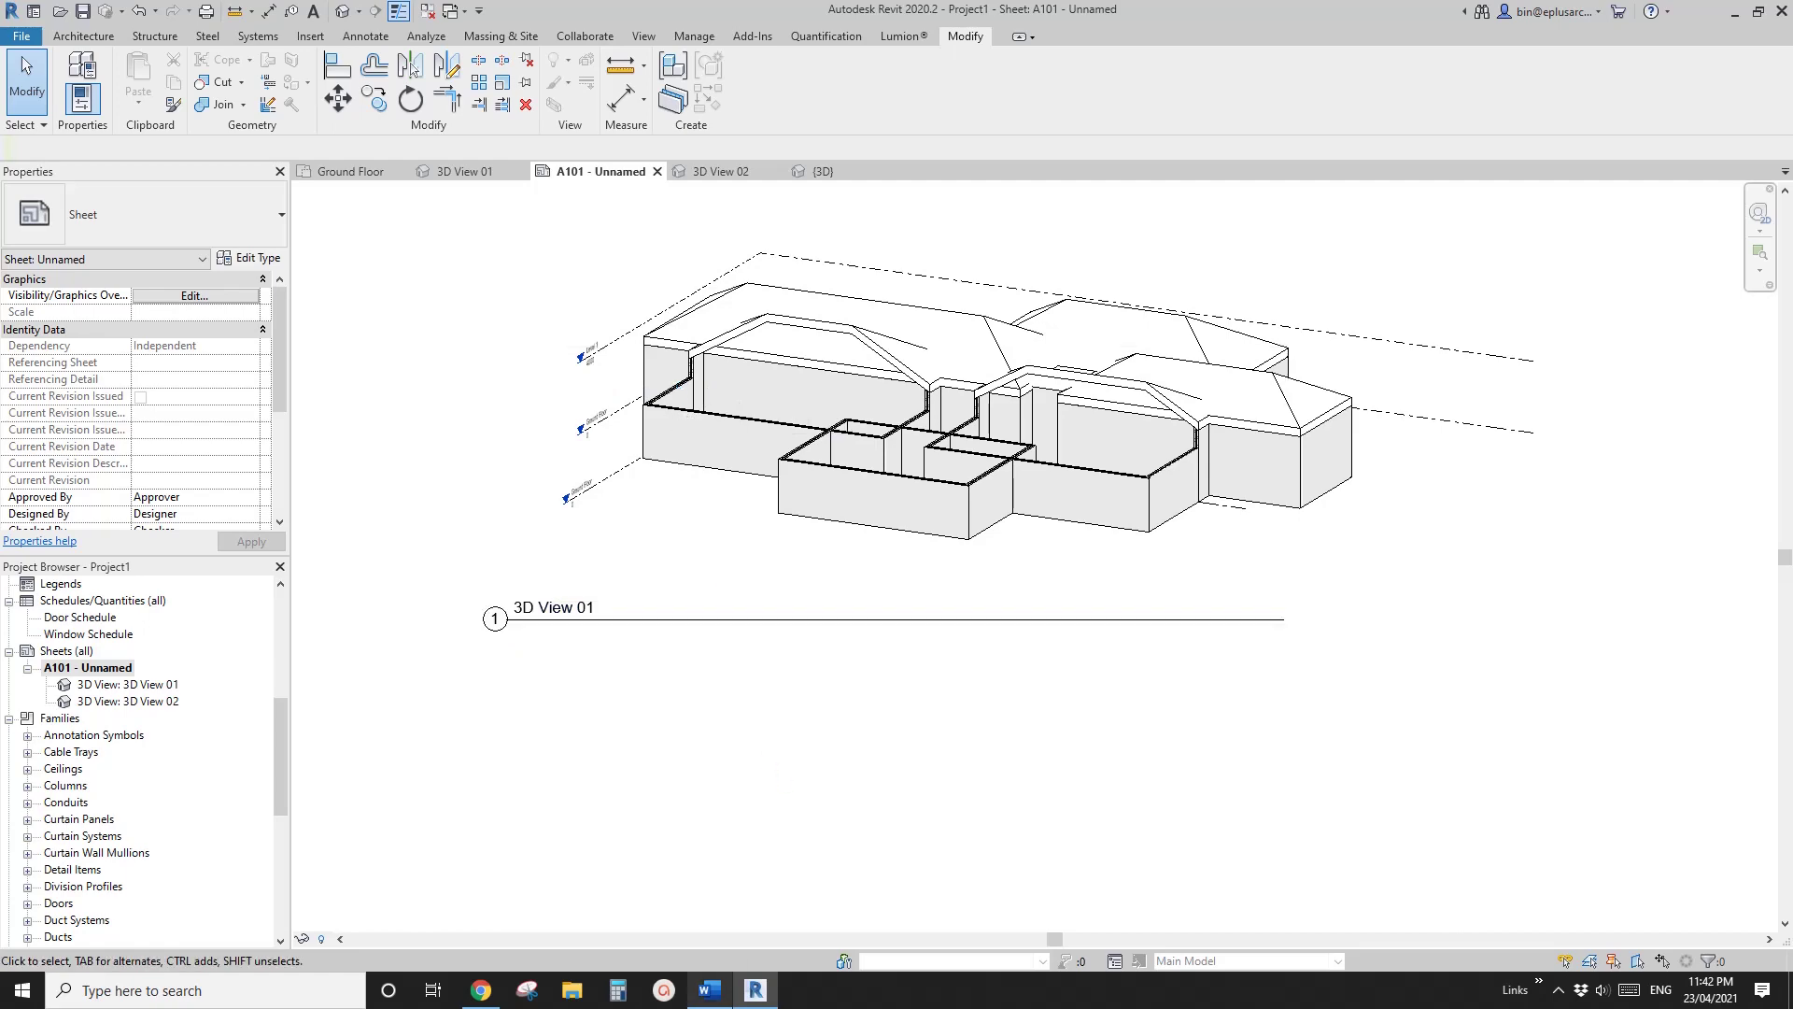
Compare the reference cutaway illustration in the Word document Youtube Ideas.rtf with the overlaid views on Revit sheet A101
click(708, 995)
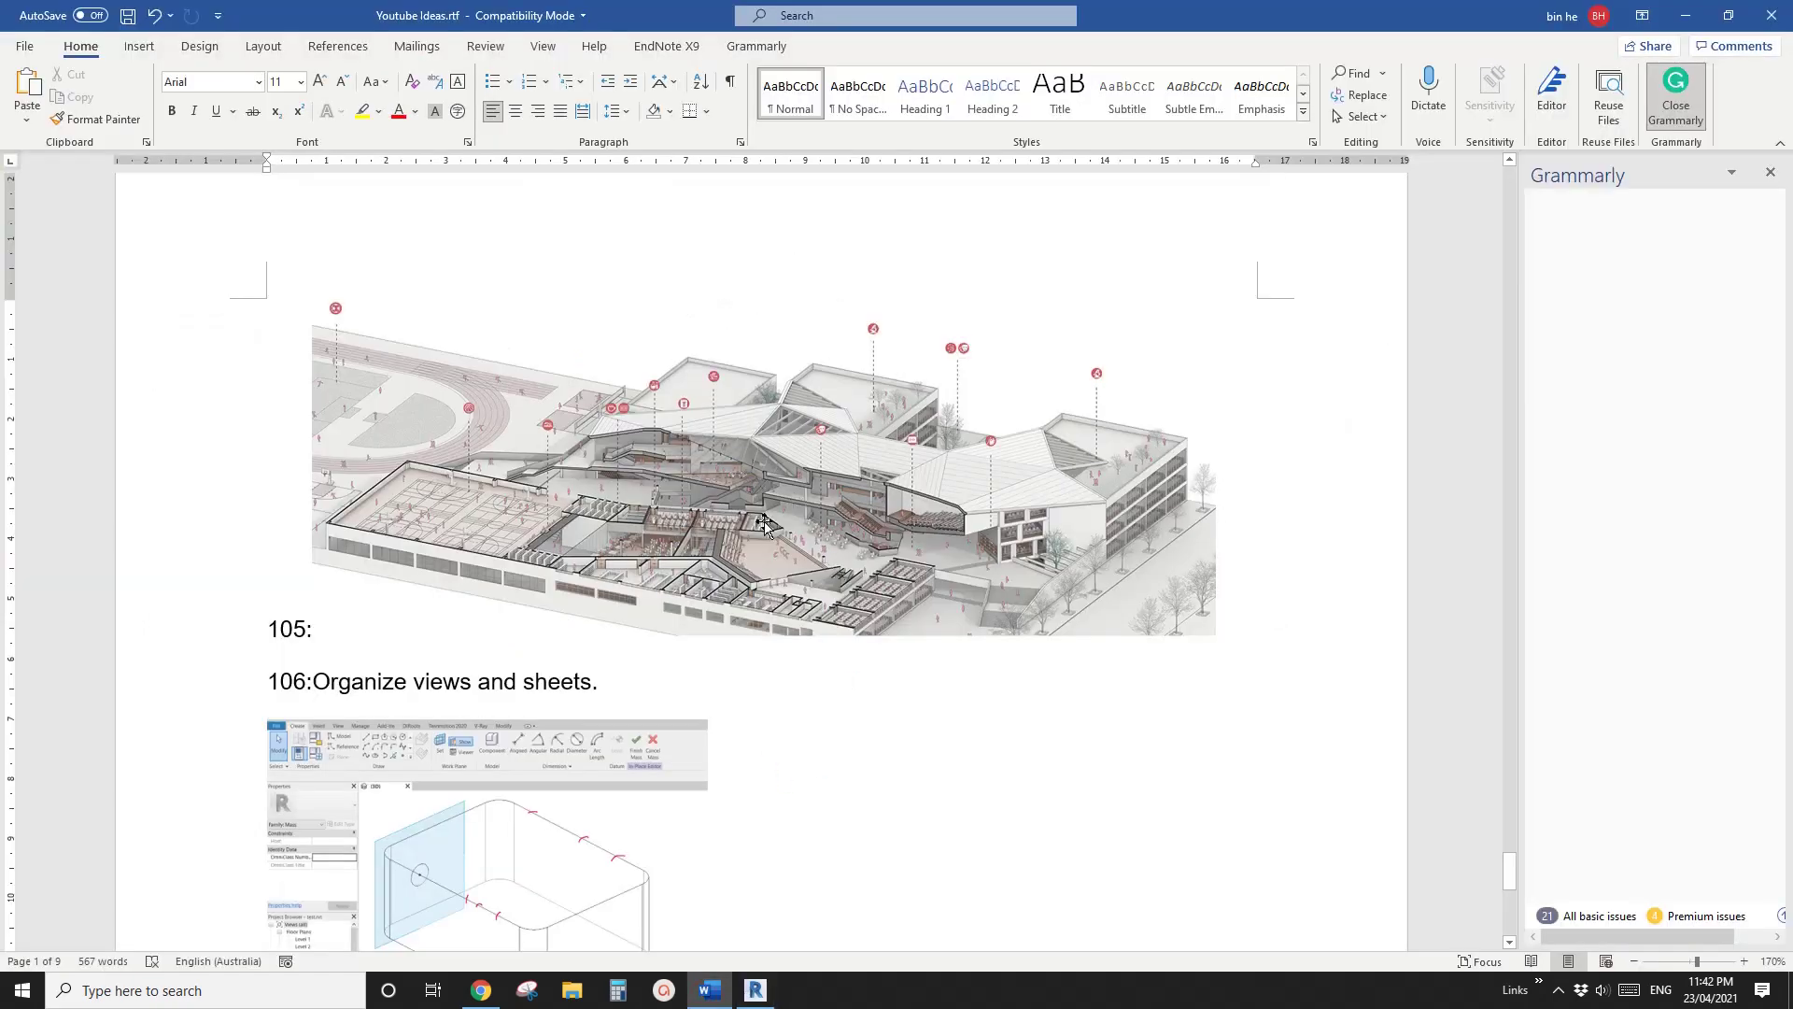
click(750, 997)
middle_drag(1085, 628, 1064, 641)
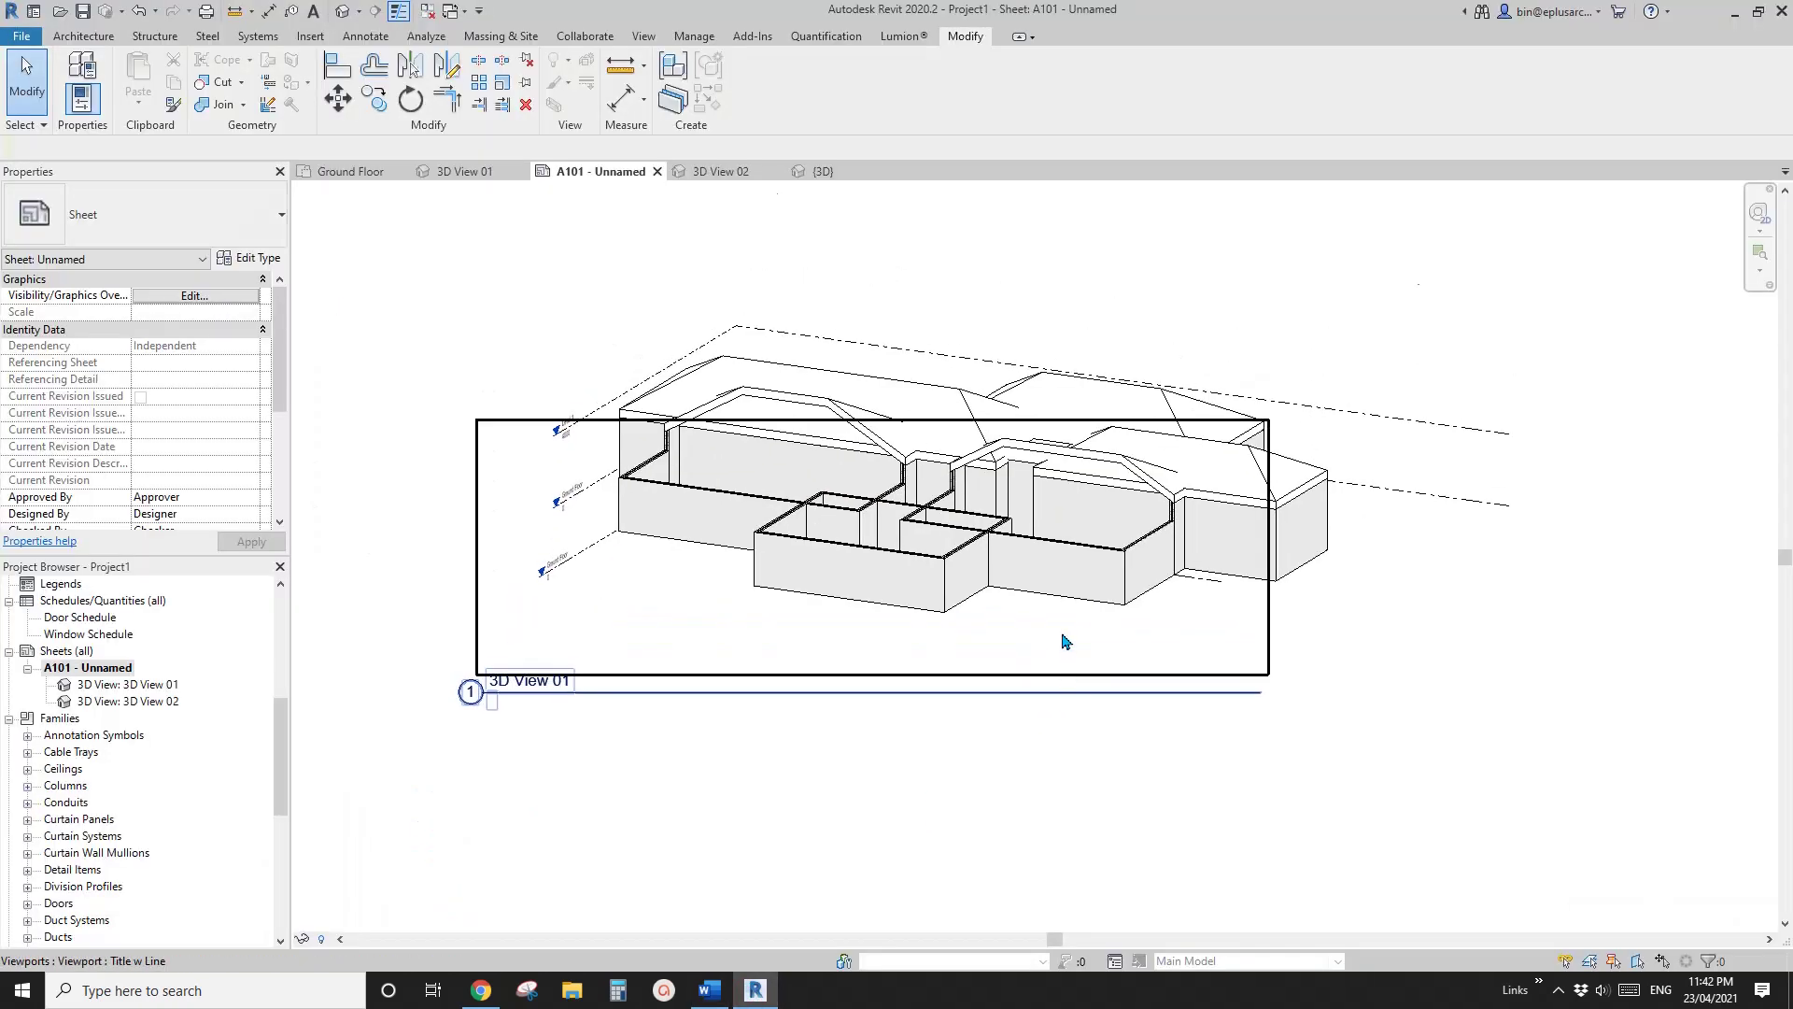
scroll(1074, 537, up, 3)
scroll(945, 659, up, 2)
middle_drag(954, 659, 1046, 672)
scroll(1023, 695, down, 3)
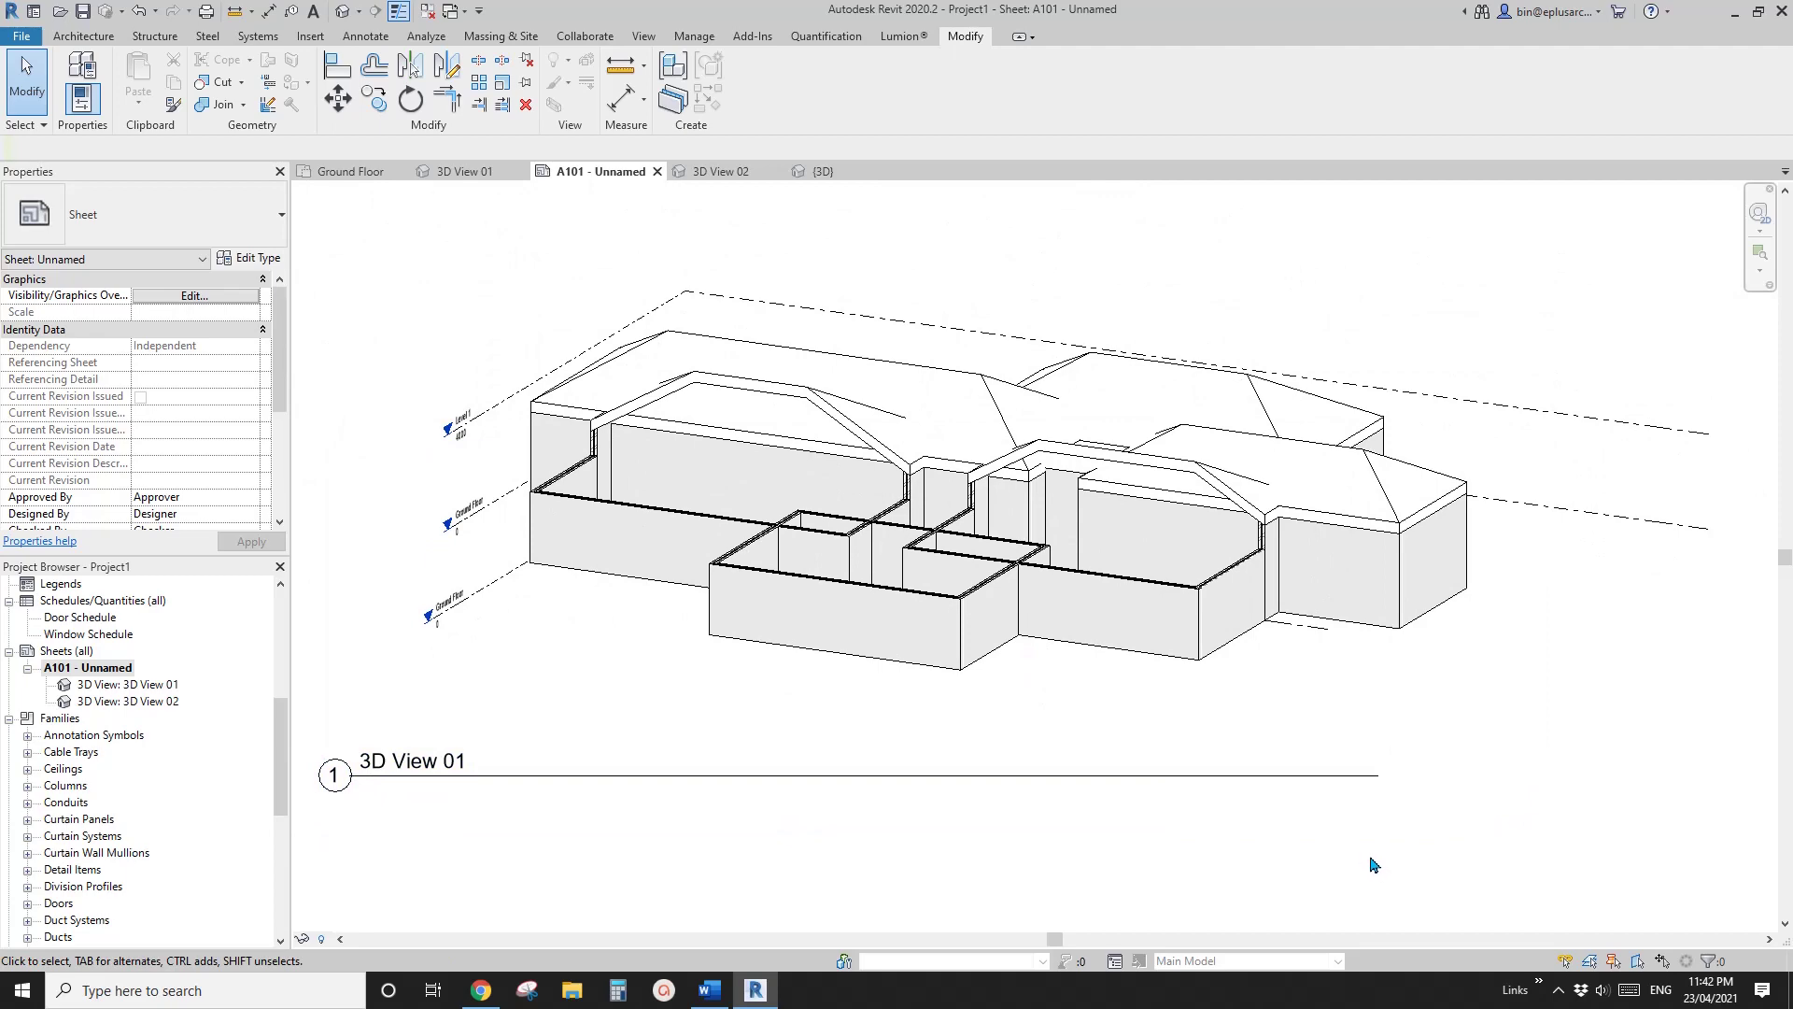